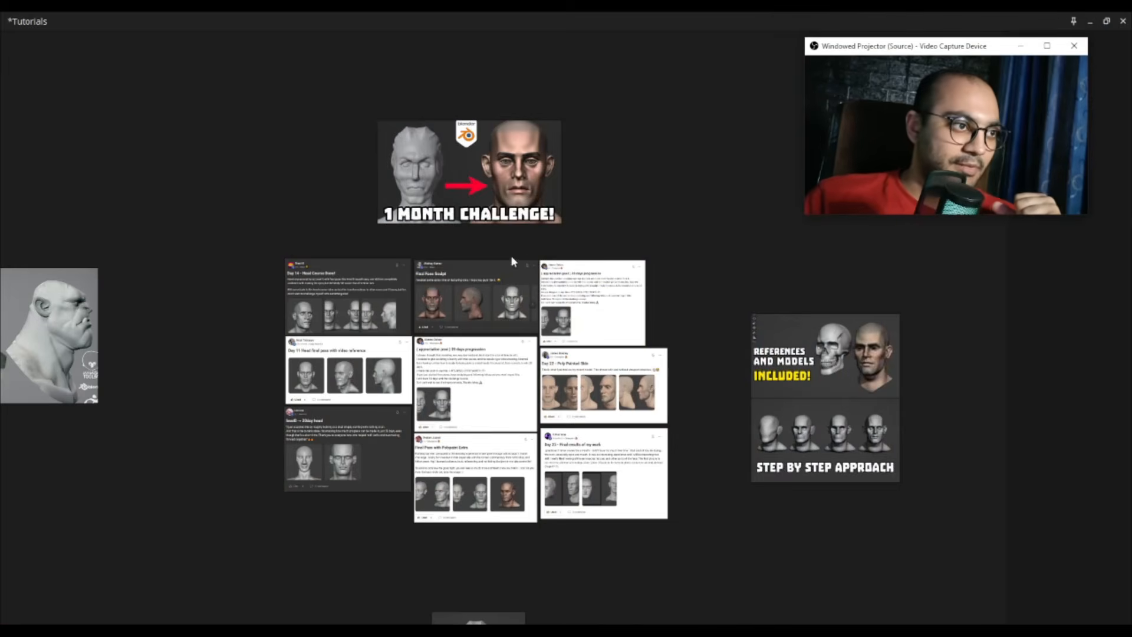
Examine the challenge thumbnail, the student posts and the references and step-by-step approach images on the Tutorials board
middle_click_drag(419, 196, 577, 255)
scroll(577, 255, "up", 3)
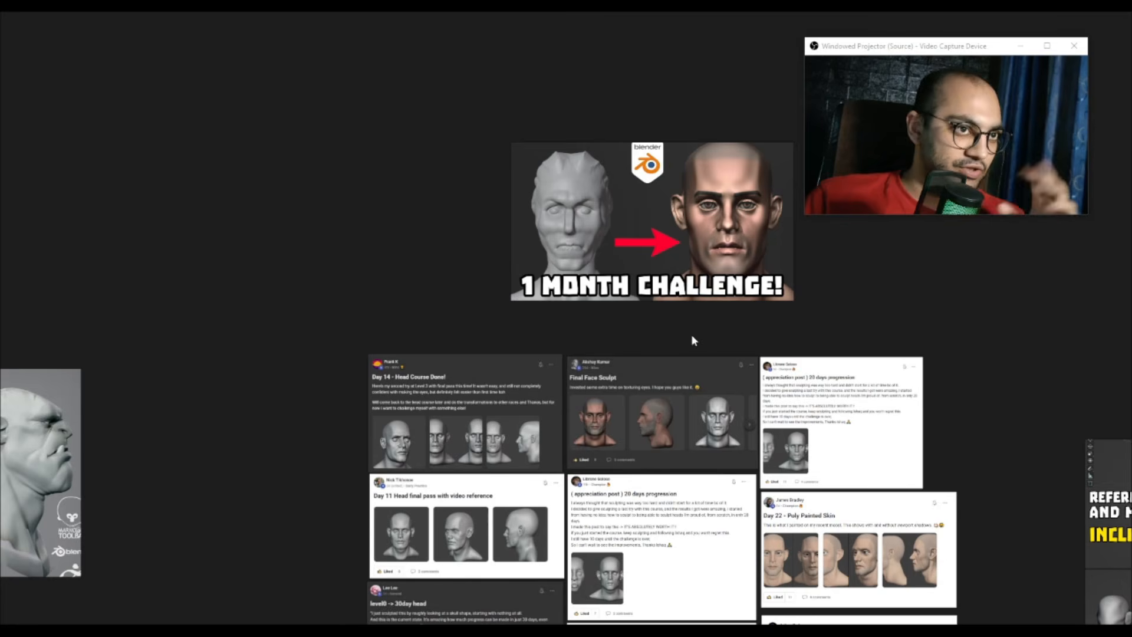
middle_click_drag(906, 449, 681, 318)
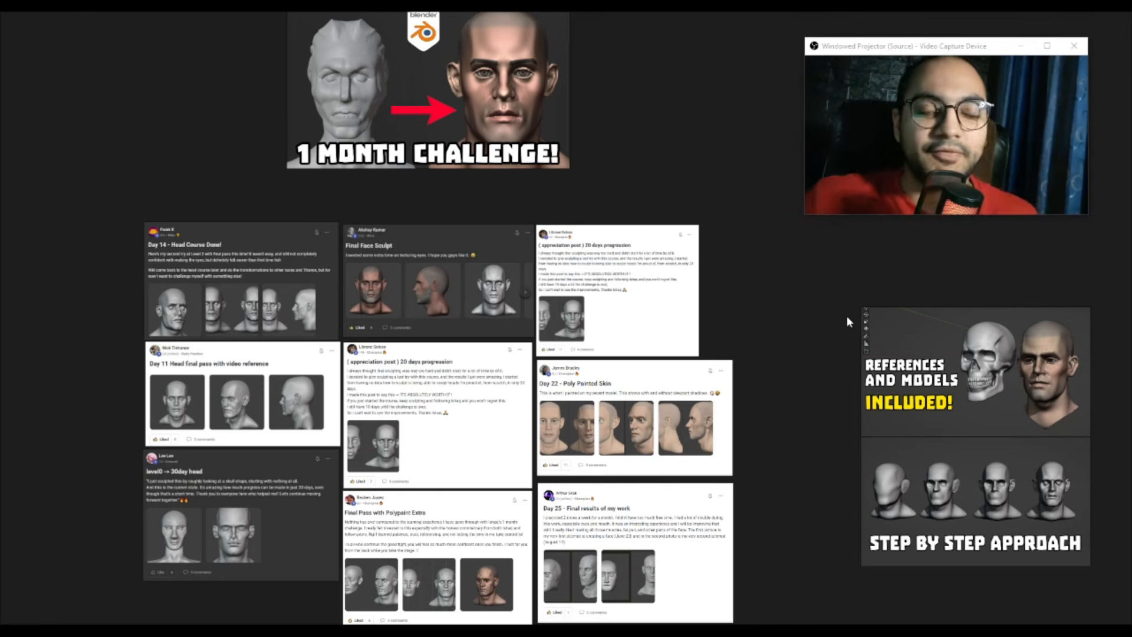
scroll(637, 293, "down", 3)
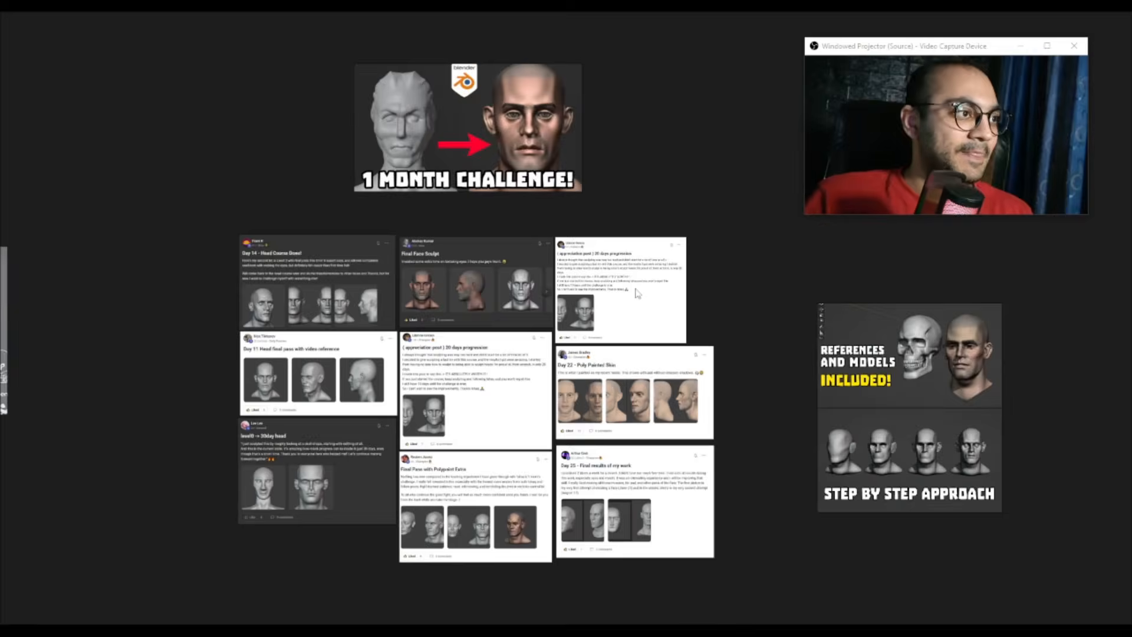
middle_click_drag(537, 206, 582, 250)
scroll(579, 252, "up", 1)
middle_click_drag(976, 457, 711, 356)
scroll(711, 357, "up", 5)
scroll(713, 363, "up", 2)
middle_click_drag(630, 406, 615, 351)
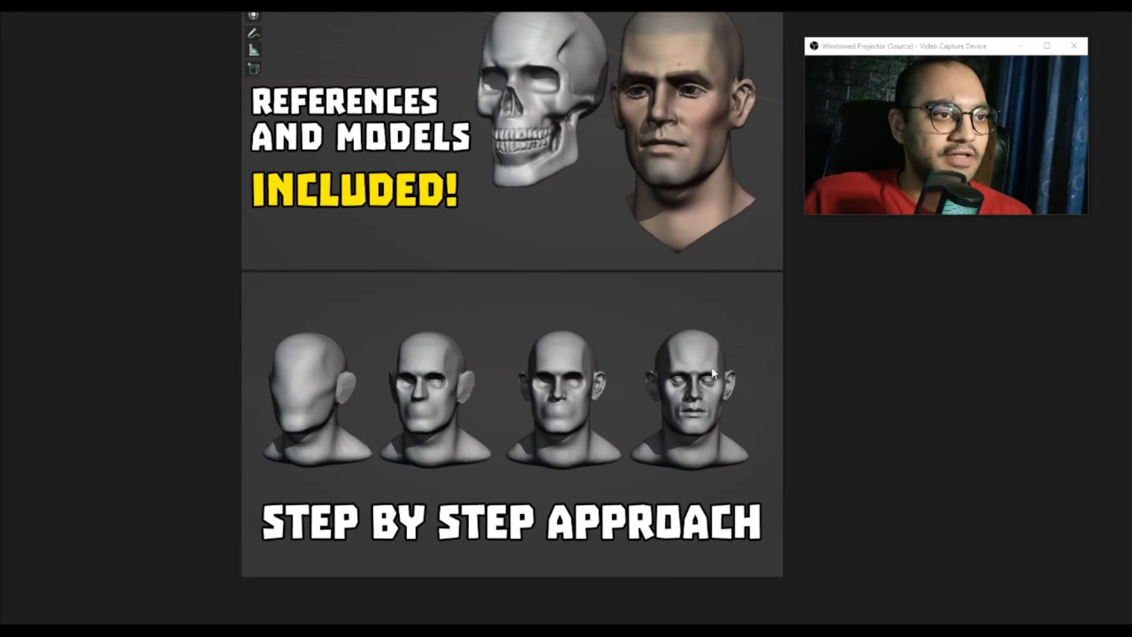
scroll(581, 367, "down", 2)
middle_click_drag(597, 306, 615, 356)
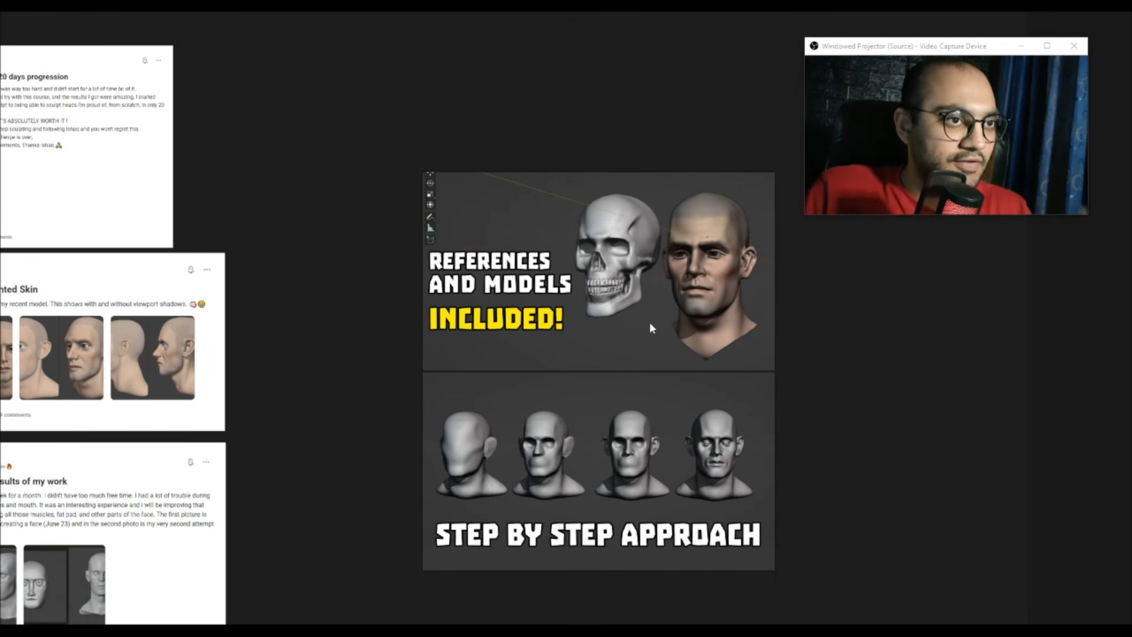
Review the students' head sculpt posts on the board, from the Day 11 and Day 14 heads to the final results
scroll(649, 324, "down", 2)
middle_click_drag(149, 332, 455, 361)
scroll(456, 361, "up", 1)
scroll(410, 357, "up", 1)
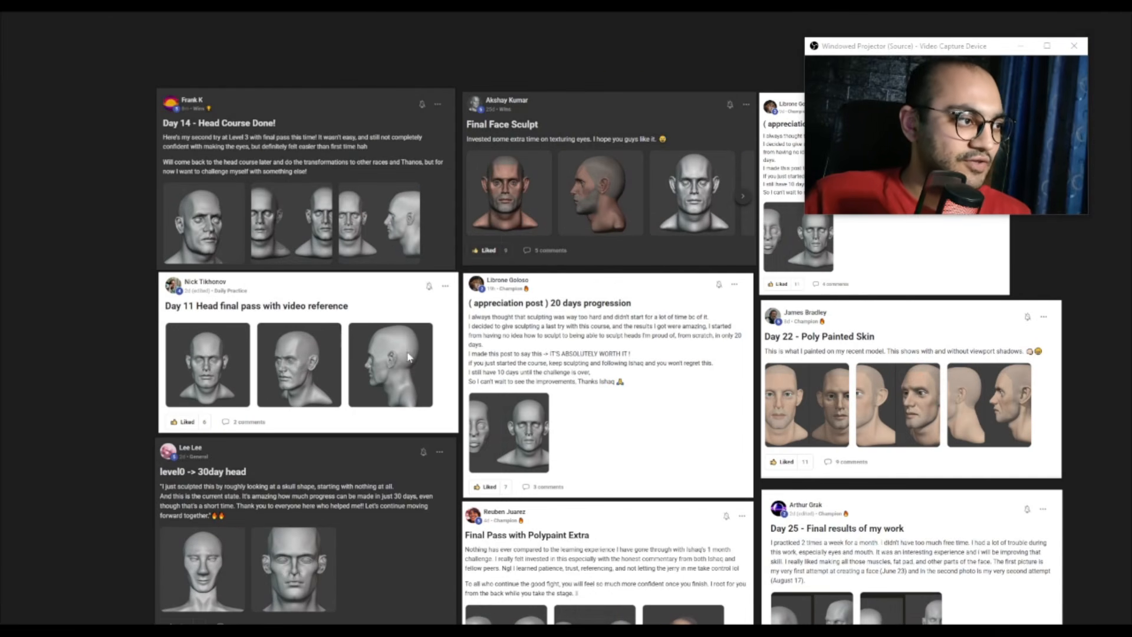
scroll(488, 371, "down", 1)
scroll(541, 356, "up", 3)
scroll(390, 321, "down", 2)
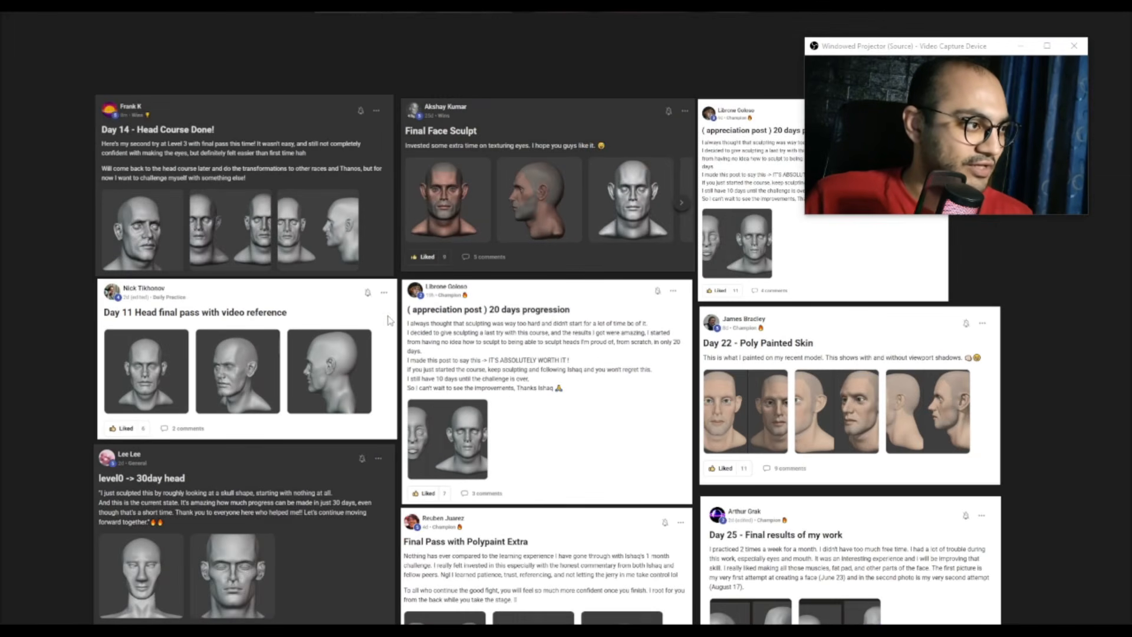
middle_click_drag(268, 413, 409, 356)
middle_click_drag(312, 141, 368, 290)
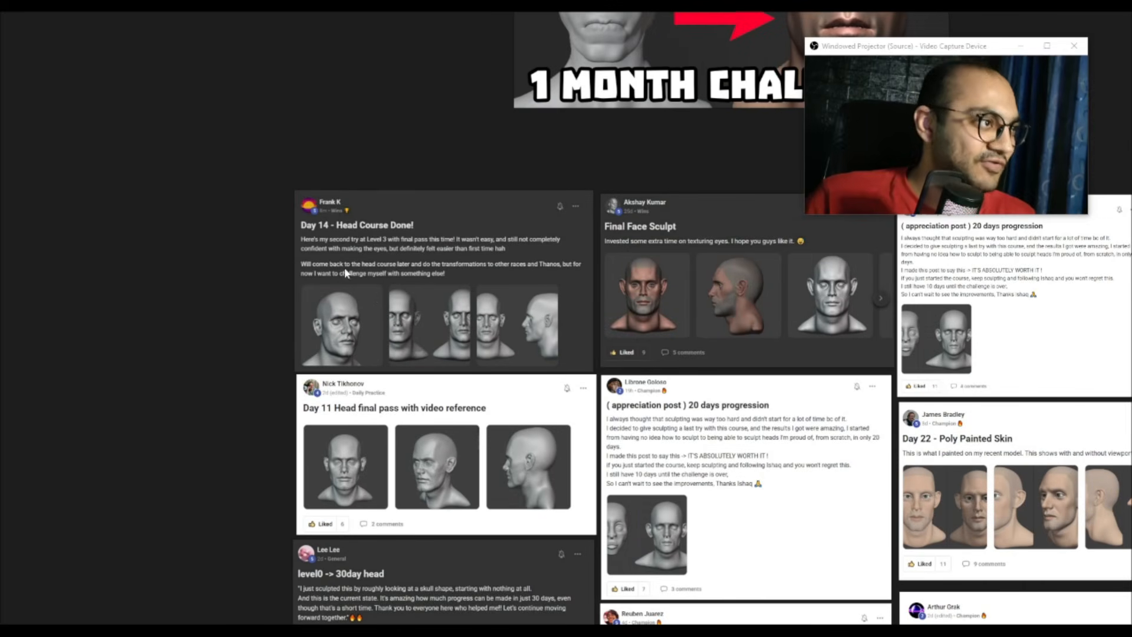
scroll(407, 298, "down", 3)
middle_click_drag(676, 353, 601, 315)
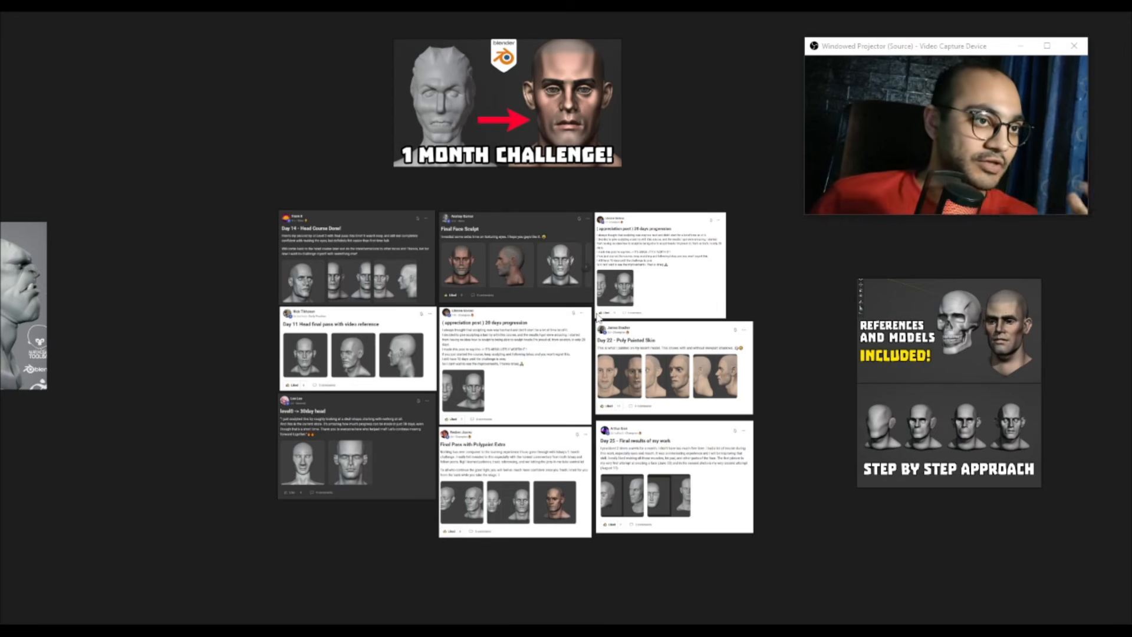
scroll(597, 316, "down", 3)
scroll(580, 328, "up", 3)
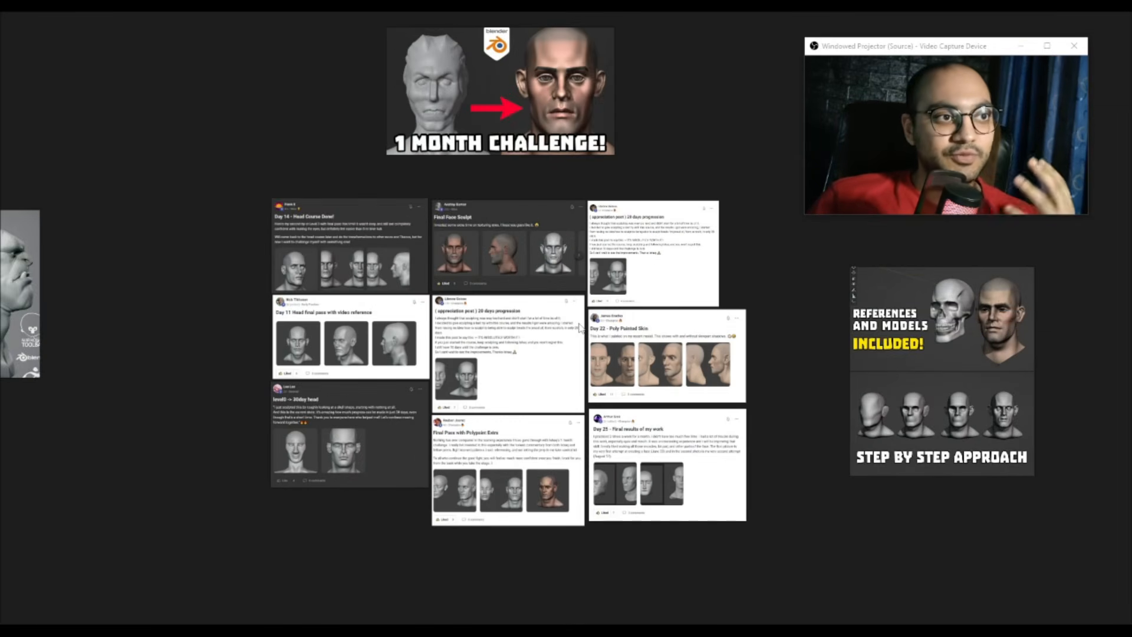
middle_click_drag(589, 335, 626, 341)
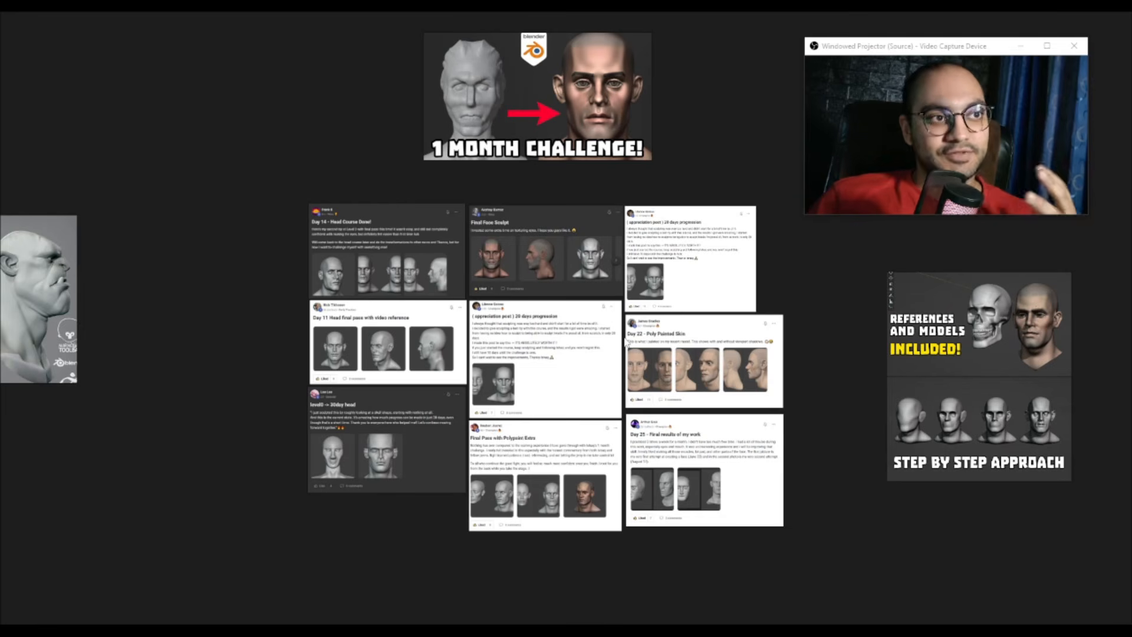
Switch to Blender and move the webcam projector window off the orc reference image
key("alt+Tab")
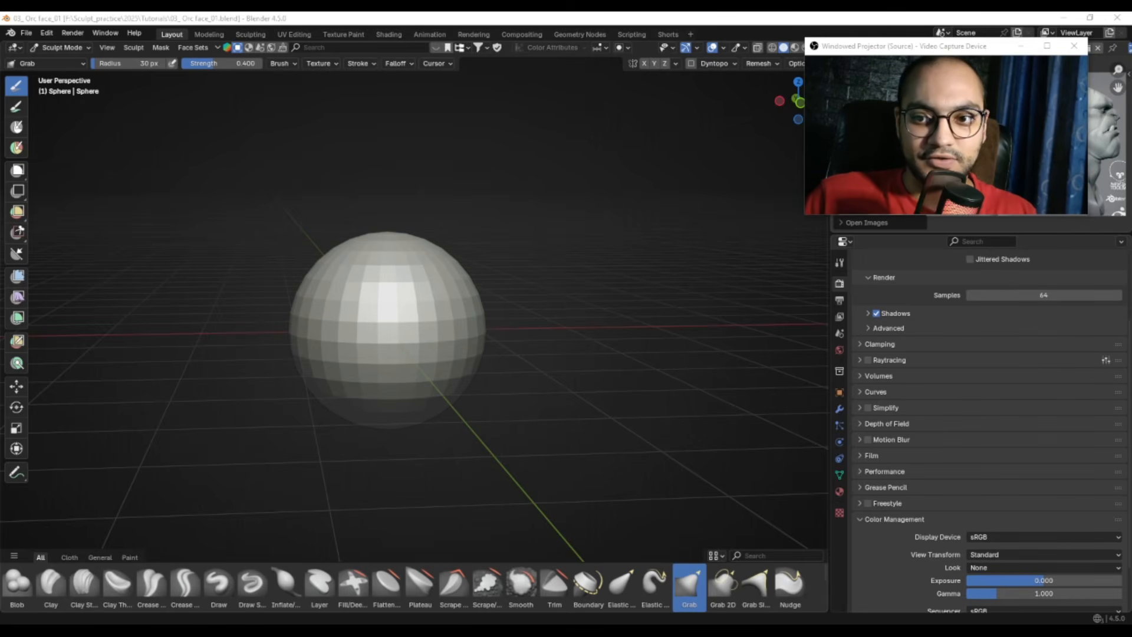
left_click_drag(896, 47, 960, 286)
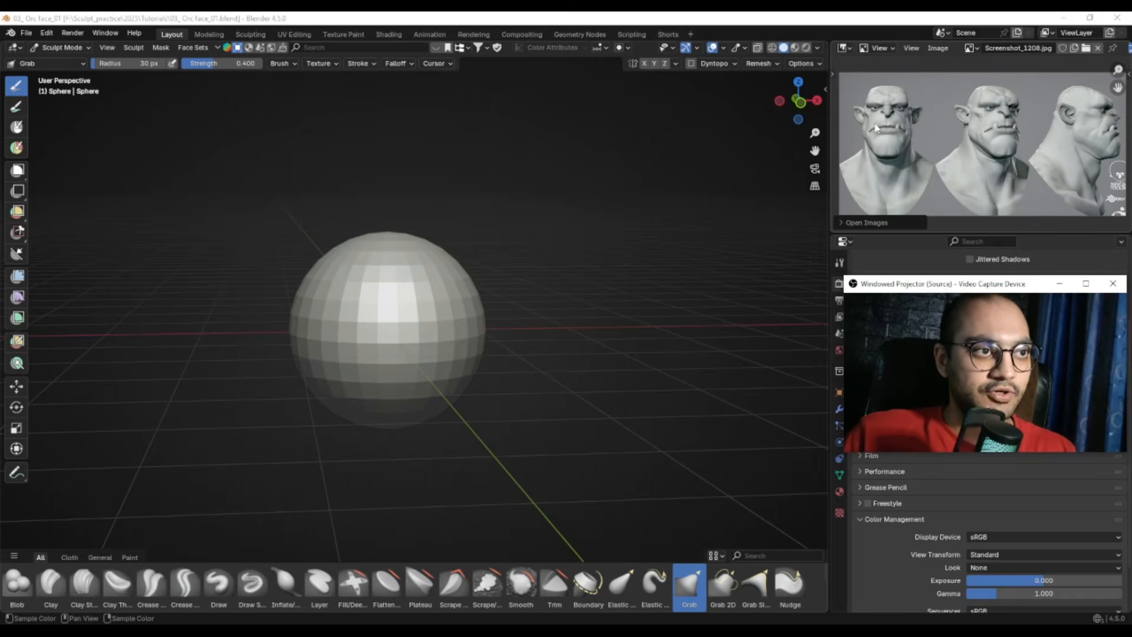
scroll(1064, 143, "down", 1)
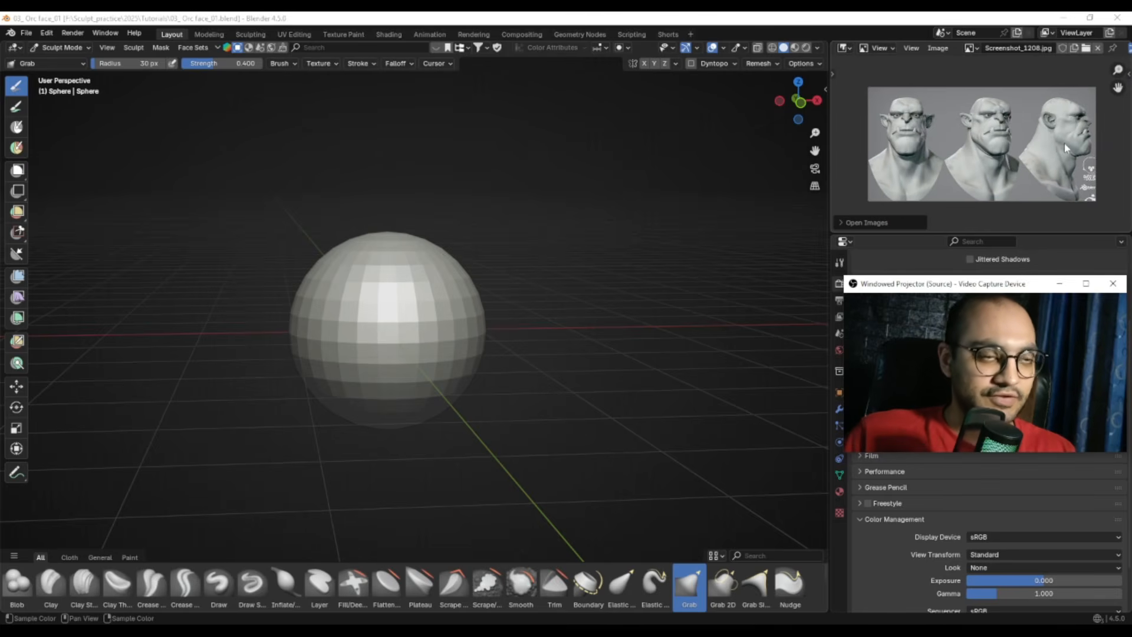
scroll(1054, 143, "up", 1)
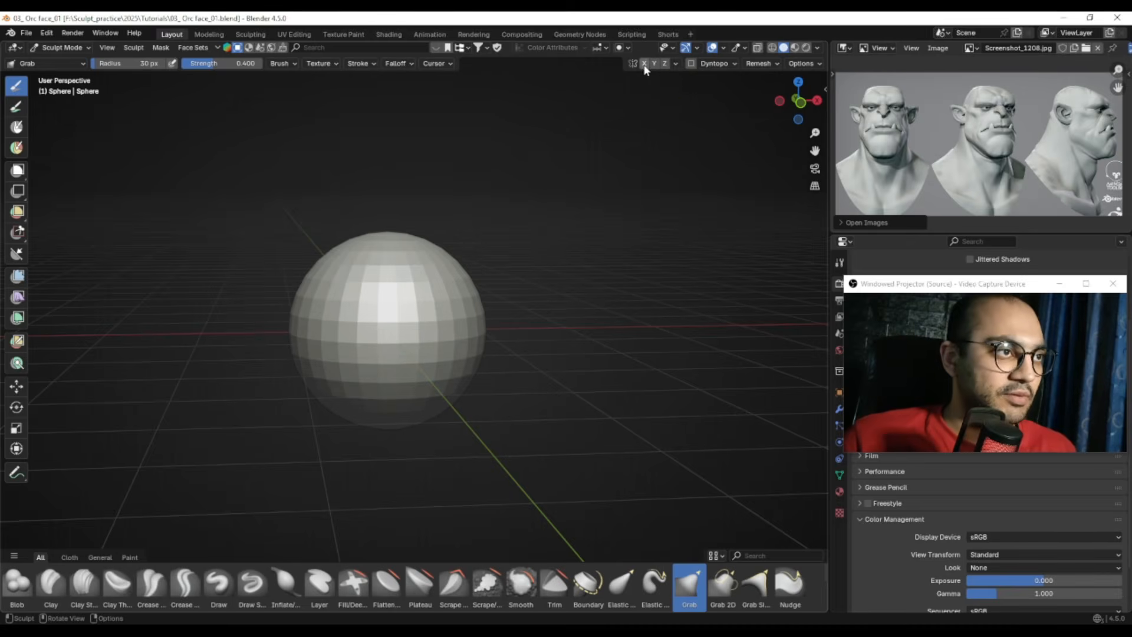
Enable X-axis mirror symmetry for sculpting and frame the sphere in the front orthographic view
left_click_drag(505, 278, 483, 276, "alt")
key("KP_1")
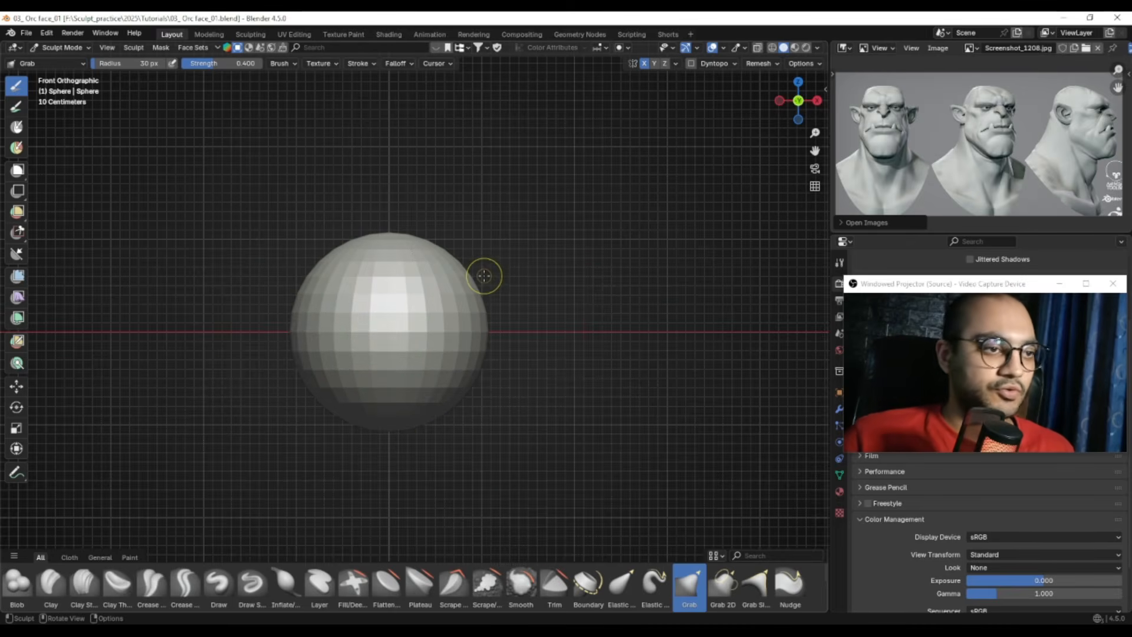
middle_click_drag(242, 366, 268, 332, "shift")
middle_click_drag(370, 368, 360, 316, "ctrl")
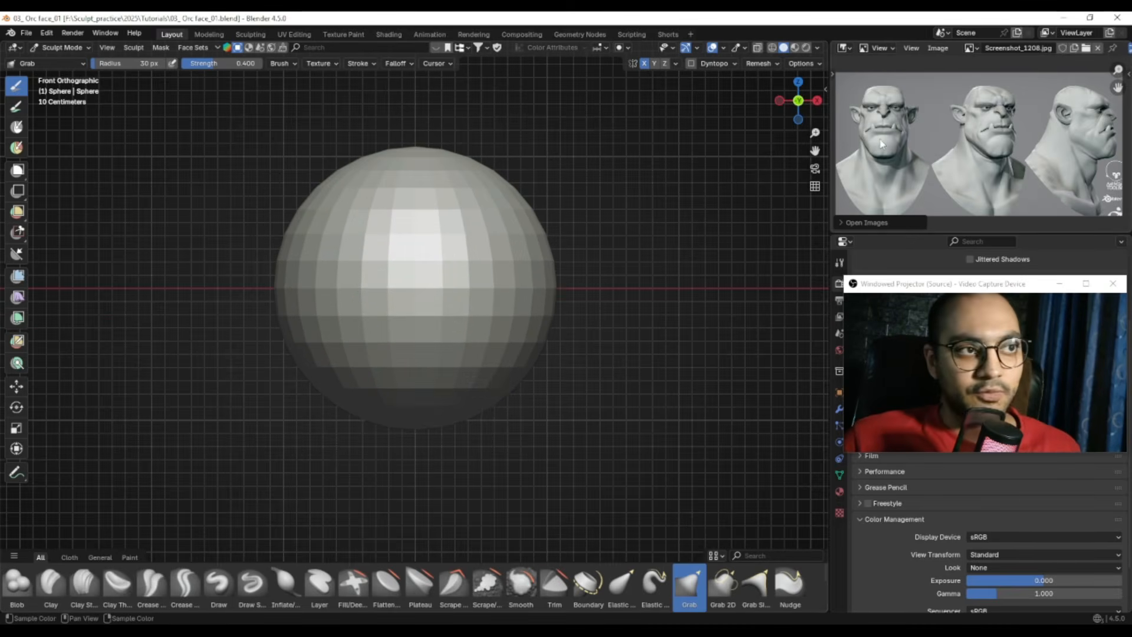
Maximize the reference image area and examine the orc head in the front, three-quarter and side views
key("ctrl+space")
scroll(565, 335, "up", 5)
middle_click_drag(497, 338, 575, 319)
middle_click_drag(508, 295, 497, 330, "ctrl")
middle_click_drag(475, 249, 464, 257)
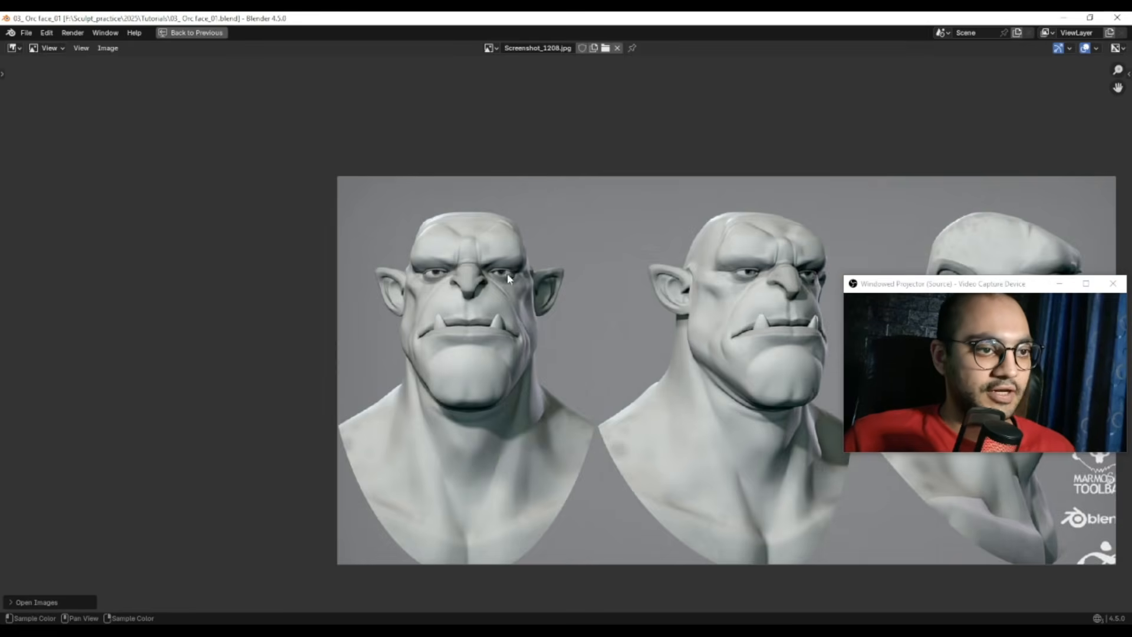
middle_click_drag(537, 259, 500, 288)
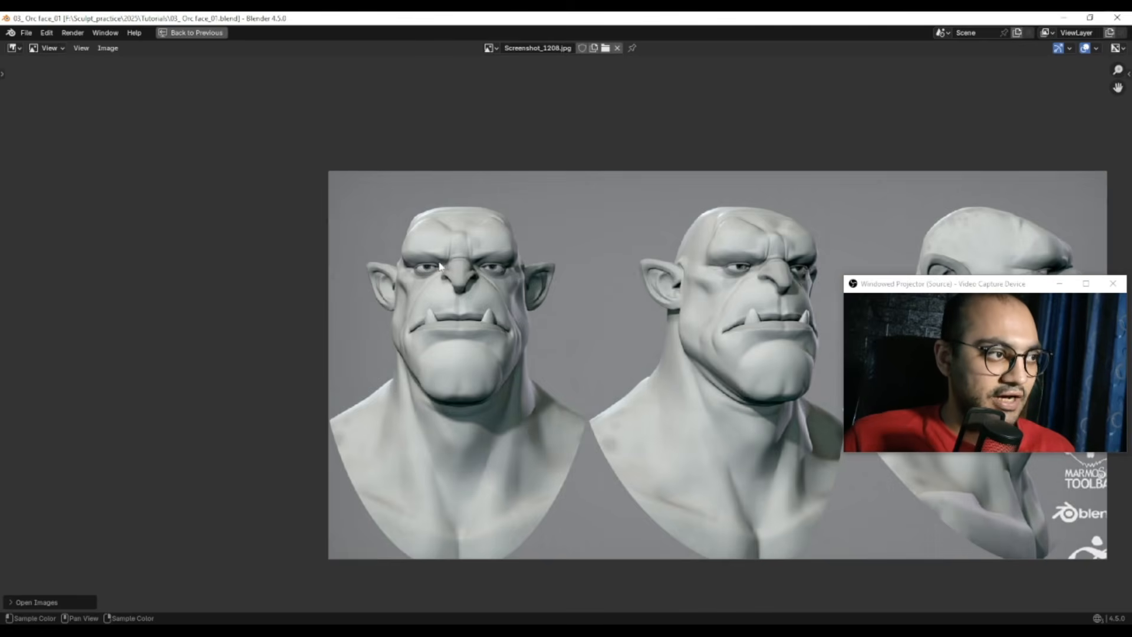
middle_click_drag(634, 299, 430, 290, "shift")
middle_click_drag(591, 290, 455, 294, "shift")
scroll(391, 300, "left", 5, "ctrl")
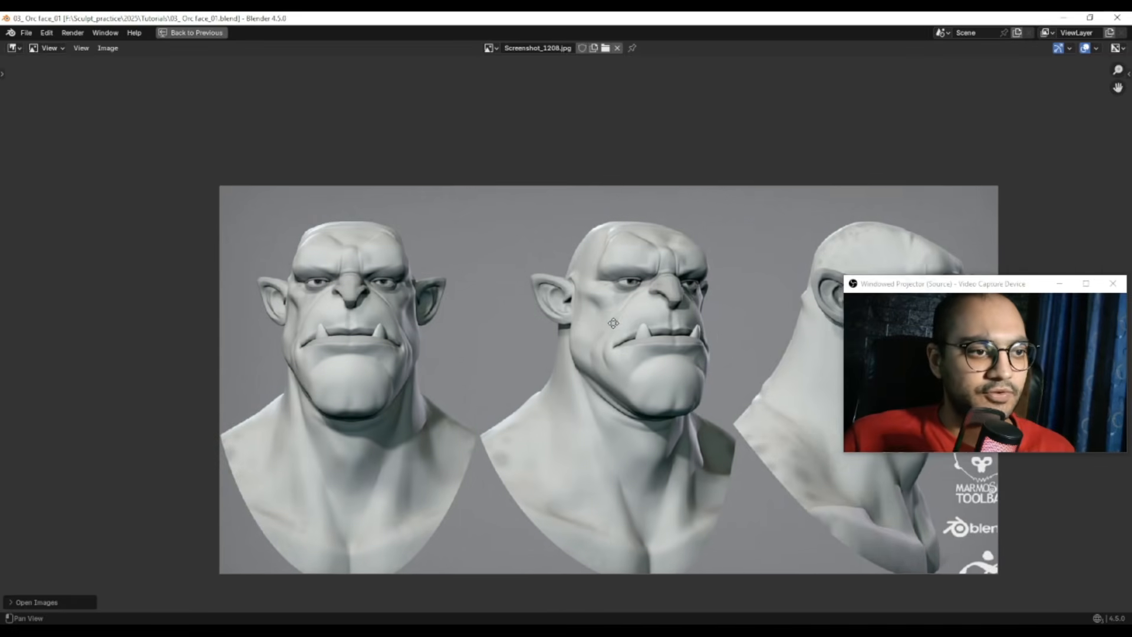
middle_click_drag(417, 323, 476, 329)
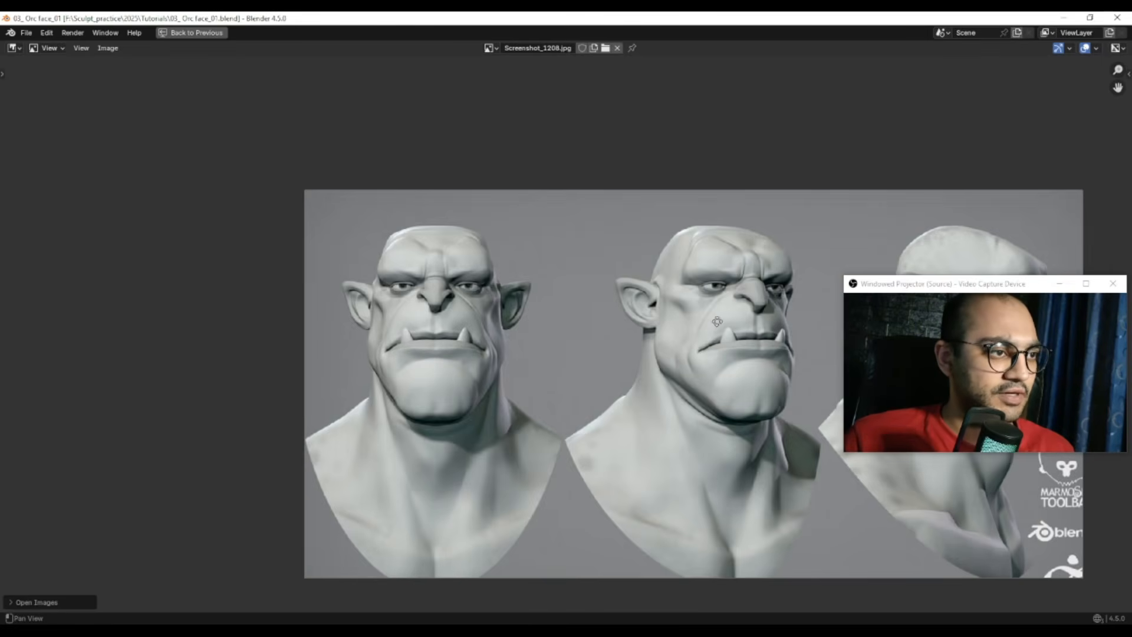
middle_click_drag(717, 321, 674, 298)
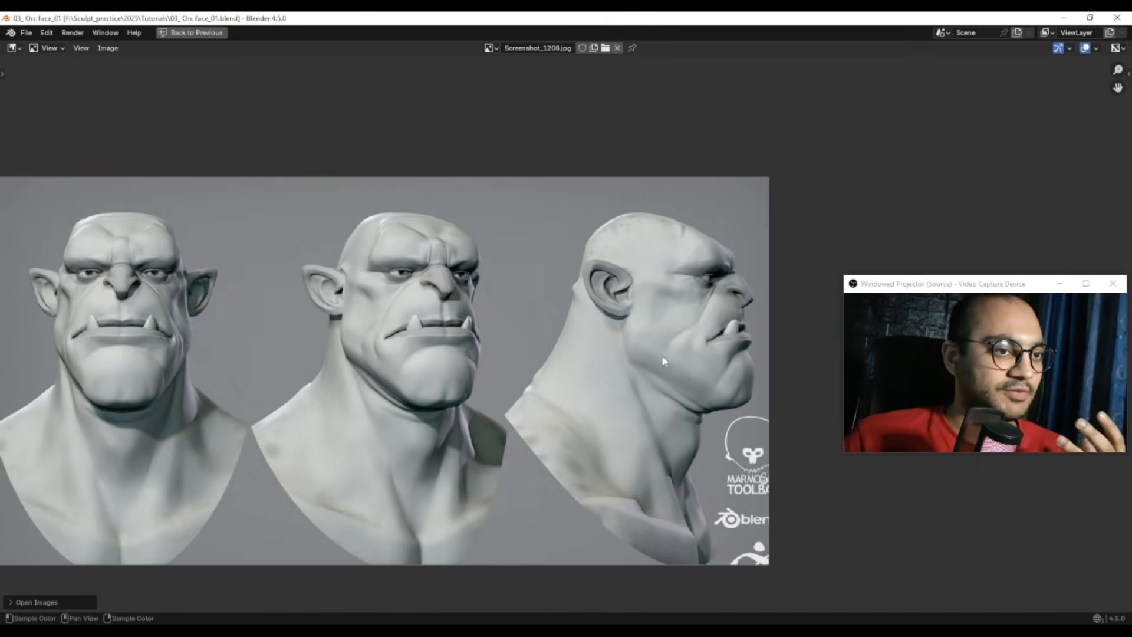
middle_click_drag(479, 308, 389, 320)
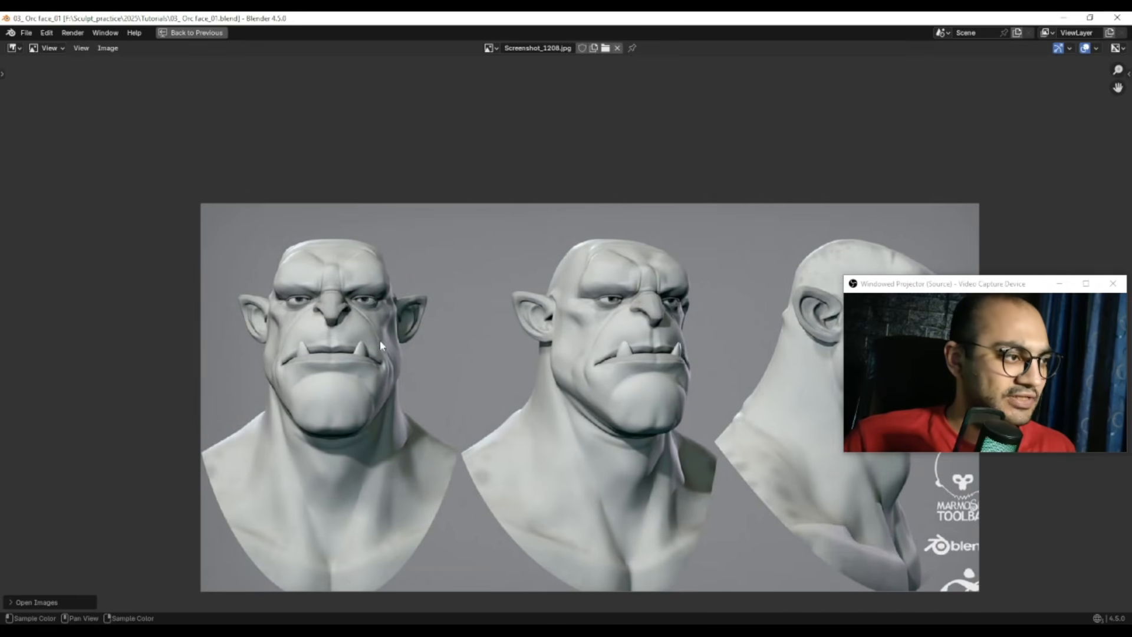
middle_click_drag(388, 279, 552, 307)
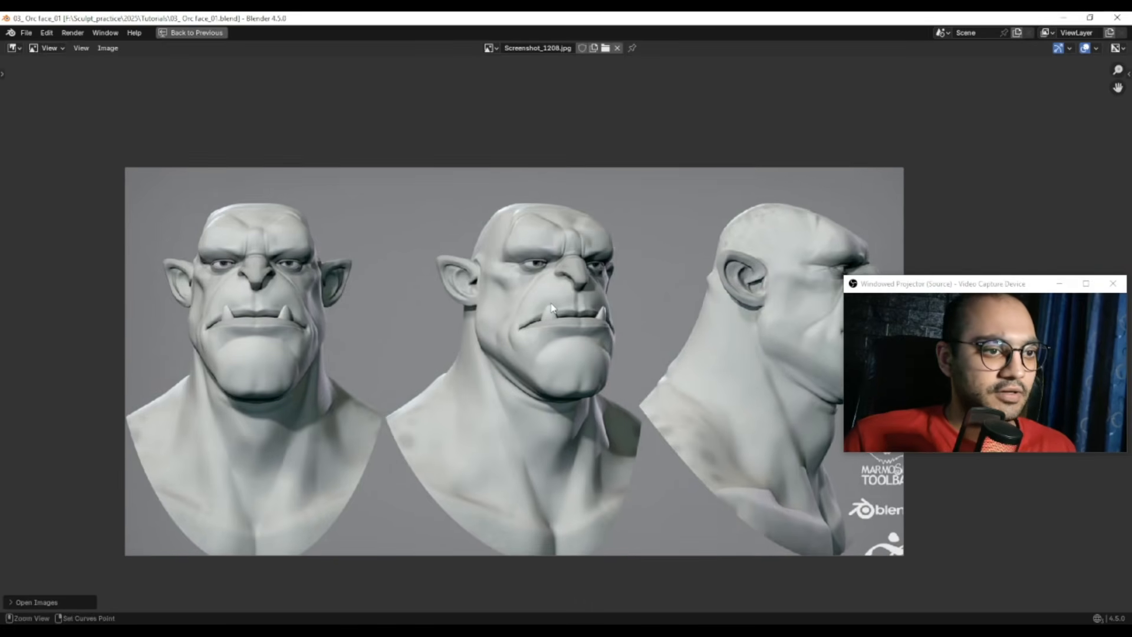
Restore the split layout and frame the front-view orc head in the reference image area
key("ctrl+space")
middle_click_drag(988, 170, 946, 189)
scroll(927, 163, "down", 4)
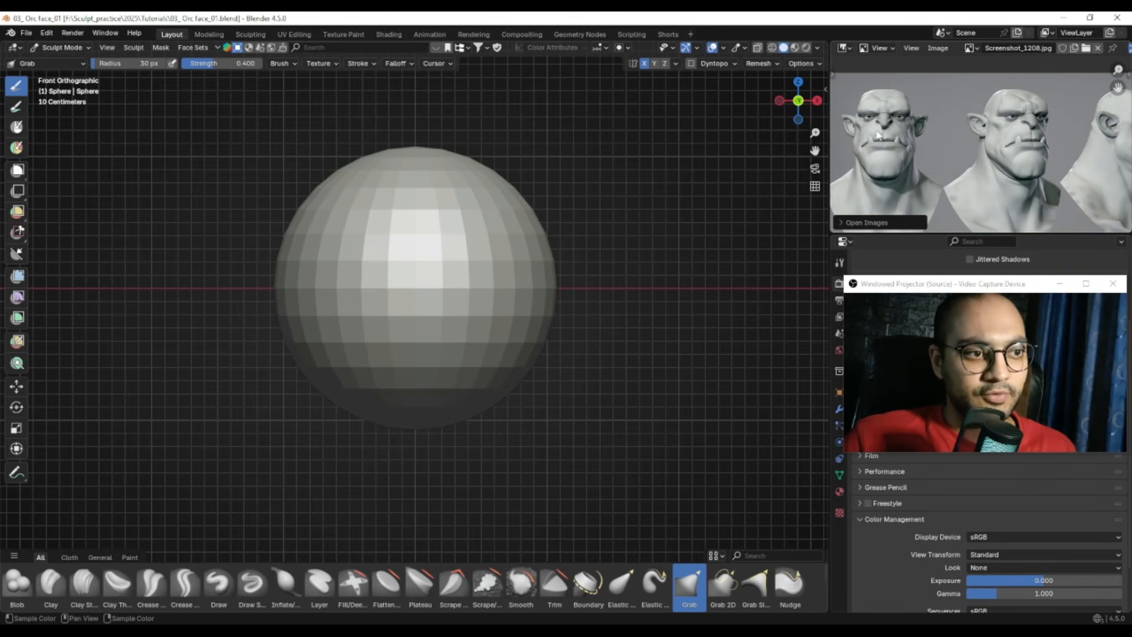
mouse_move(945, 145)
middle_mouse_down()
mouse_move(921, 153)
mouse_move(966, 148)
middle_mouse_up()
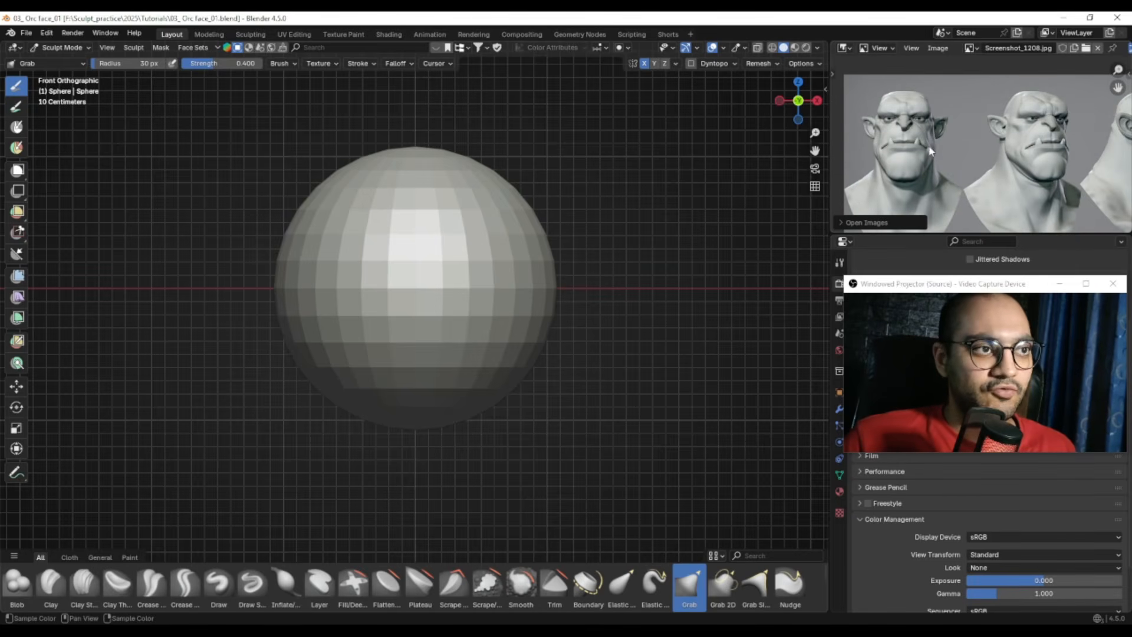
scroll(450, 316, "down", 2)
middle_click_drag(934, 167, 943, 168)
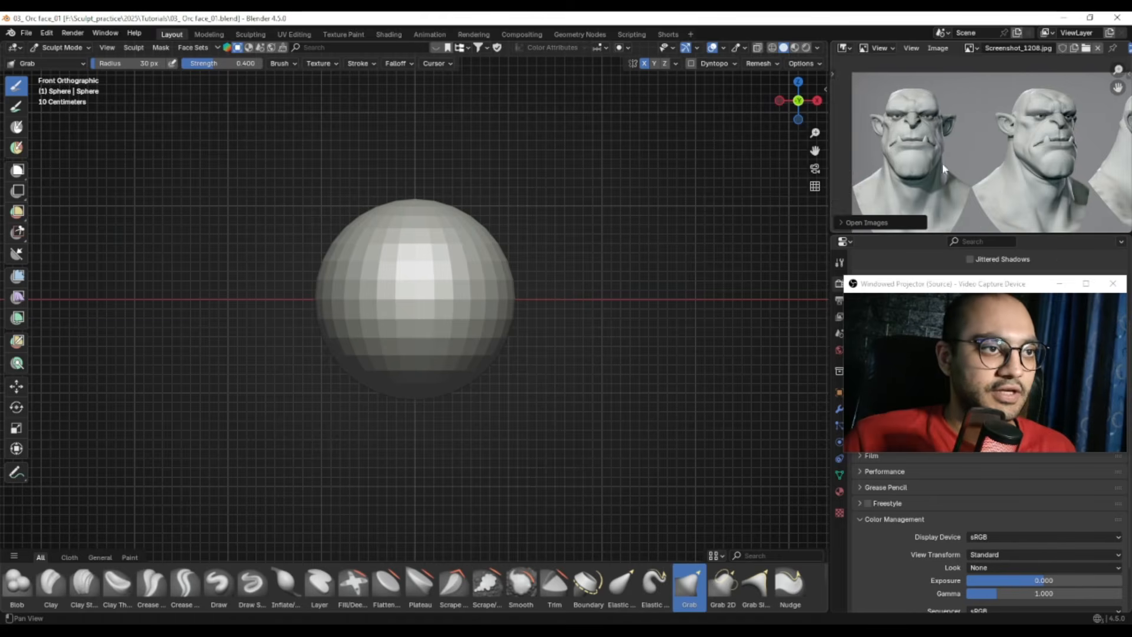
mouse_move(890, 175)
left_mouse_down("ctrl+alt")
mouse_move(903, 154)
mouse_move(946, 153)
left_mouse_up("ctrl+alt")
Use the Grab brush with a large radius to narrow the sphere's sides and pull its lower part down towards a chin
key("f")
mouse_move(436, 289)
left_mouse_down("ctrl+alt")
mouse_move(413, 330)
mouse_move(414, 311)
mouse_move(390, 330)
mouse_move(399, 325)
mouse_move(417, 440)
left_mouse_up("ctrl+alt")
left_click(448, 333)
key("f")
left_click(405, 326)
left_click_drag(390, 361, 387, 381)
key("f")
left_click(380, 379)
mouse_move(379, 342)
left_mouse_down()
mouse_move(366, 334)
mouse_move(366, 374)
left_mouse_up()
Set the Grab brush radius to 84 px and widen and flatten the pointed bottom of the head into a chin
key("f")
left_click(346, 369)
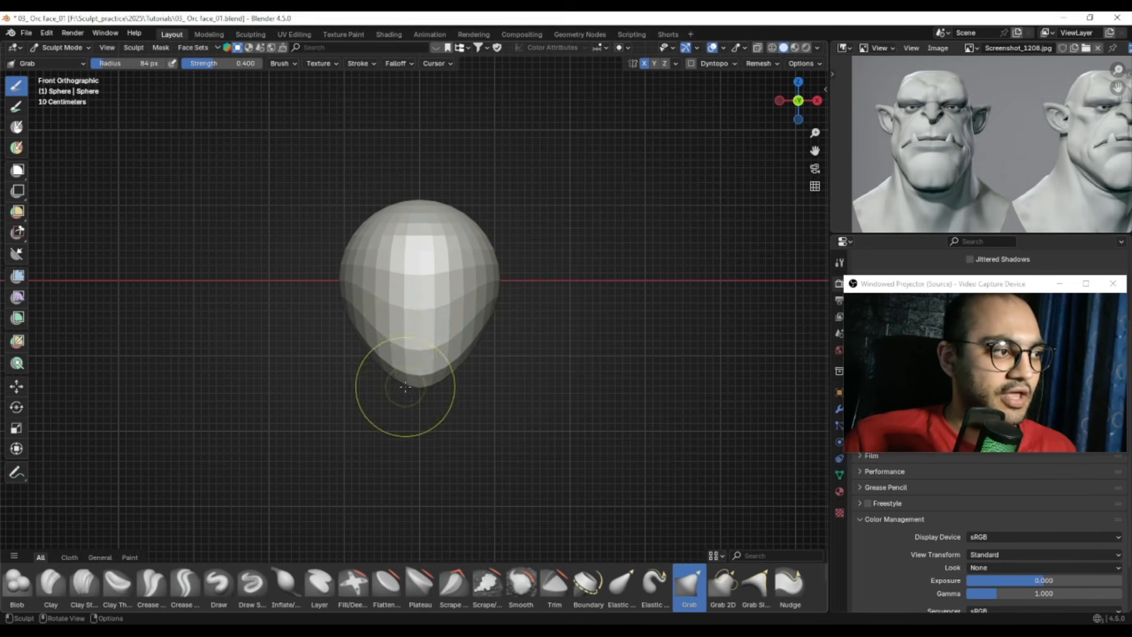
left_click_drag(443, 376, 436, 380, "alt+shift")
left_click_drag(432, 385, 387, 417)
left_click_drag(390, 384, 385, 380)
mouse_move(393, 424)
left_mouse_down()
mouse_move(433, 393)
mouse_move(394, 389)
left_mouse_up()
Enlarge the Grab brush radius to 145 px and pull the chin area slightly lower
key("f")
left_click(407, 391)
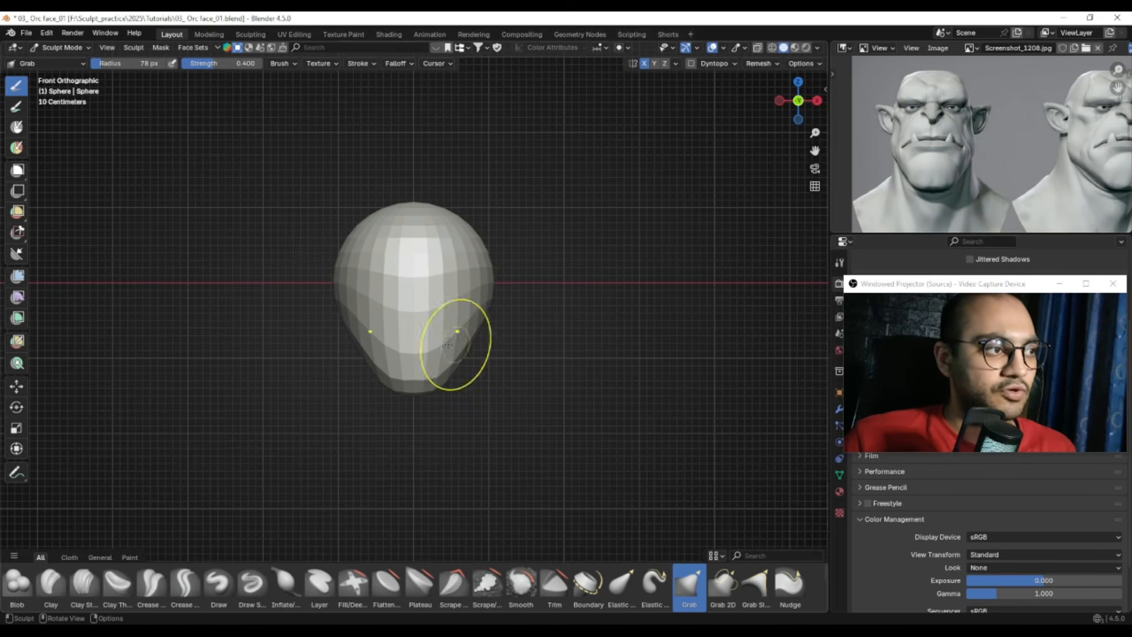
middle_click_drag(488, 332, 457, 361, "ctrl")
key("f")
left_click(469, 352)
left_click_drag(384, 375, 388, 392)
middle_click_drag(390, 383, 415, 321, "ctrl")
middle_click_drag(415, 321, 430, 336, "shift")
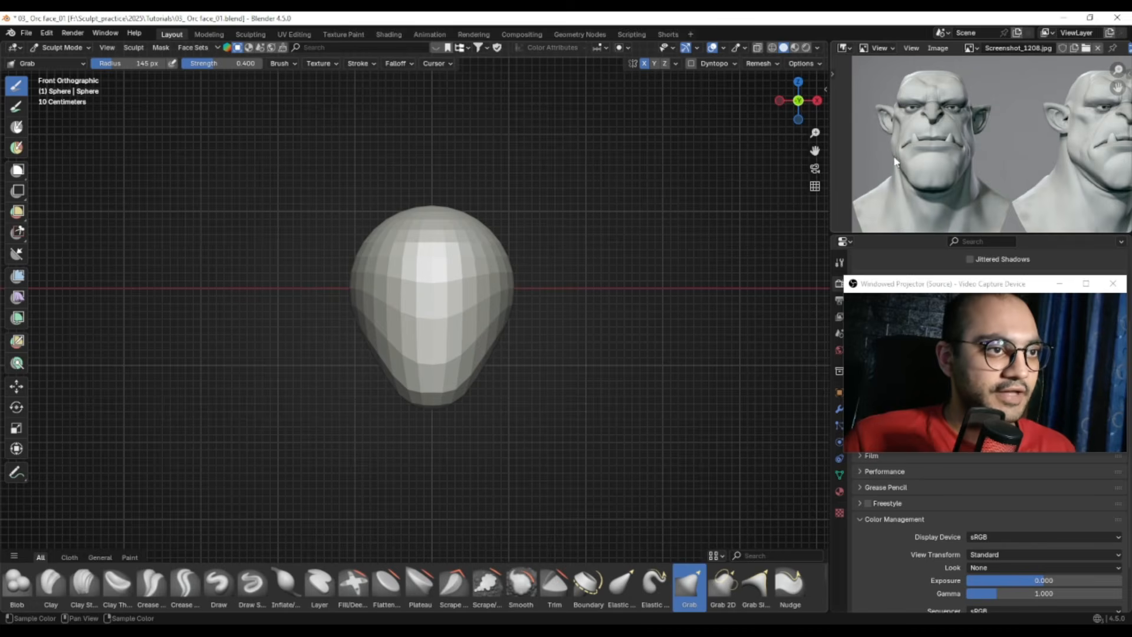
Use Grab to pull the lower sides outward into a fuller jaw and push the cranium's sides inward
key("f")
left_click(336, 358)
left_click_drag(375, 359, 355, 353)
key("f")
left_click(347, 306)
mouse_move(355, 292)
left_mouse_down()
mouse_move(371, 293)
mouse_move(373, 329)
mouse_move(365, 276)
mouse_move(377, 284)
left_mouse_up()
key("f")
left_click(384, 294)
key("f")
left_click(386, 291)
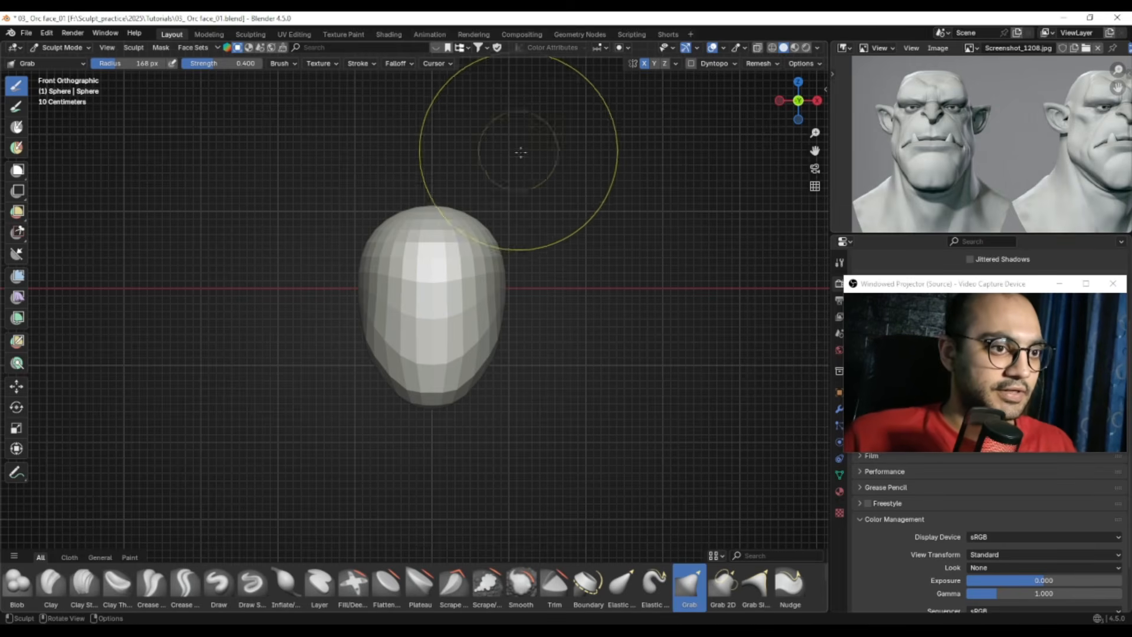
Capture the screen area covering the sculpt and the orc reference and mark over the reference head
key("Print")
left_click_drag(448, 82, 1082, 517)
mouse_move(901, 76)
left_mouse_down()
mouse_move(890, 129)
mouse_move(909, 192)
left_mouse_up()
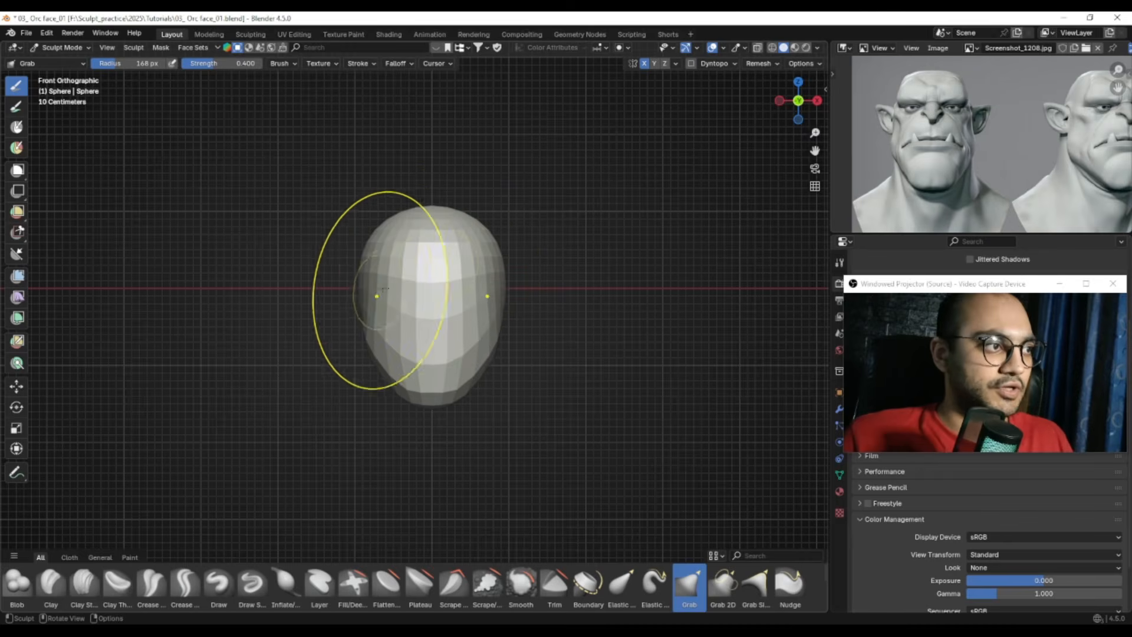
Narrow the upper sides of the head further using the Grab brush at a 174 px and a 124 px radius
middle_click_drag(377, 295, 511, 283, "ctrl")
key("f")
left_click(492, 283)
left_click_drag(364, 263, 380, 267)
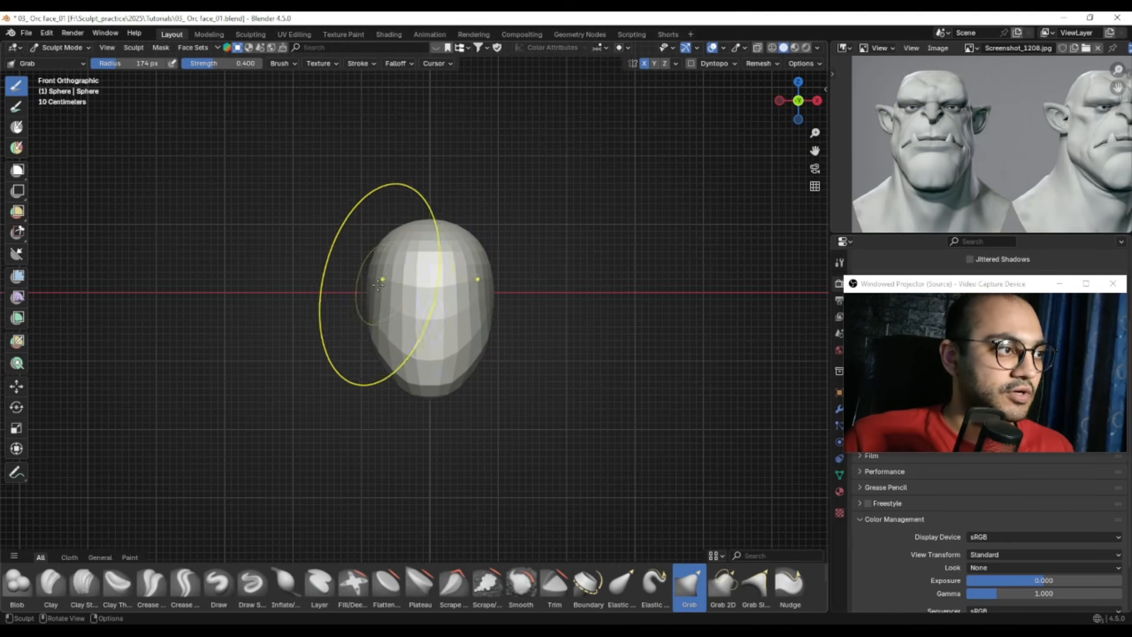
key("f")
left_click(378, 279)
left_click(374, 258)
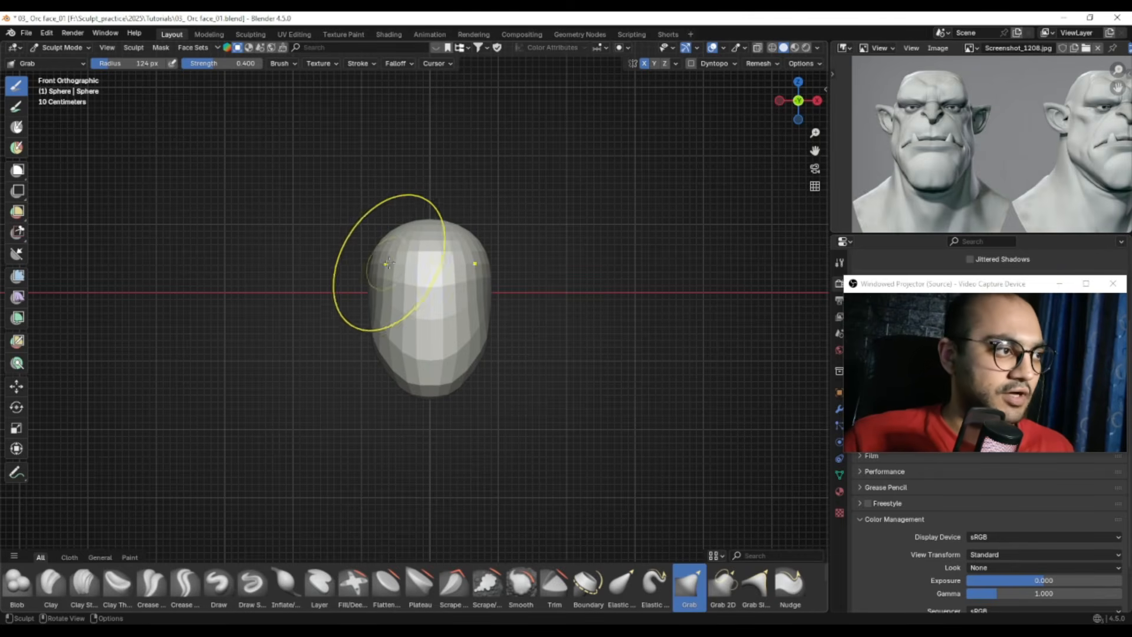
scroll(395, 260, "down", 1)
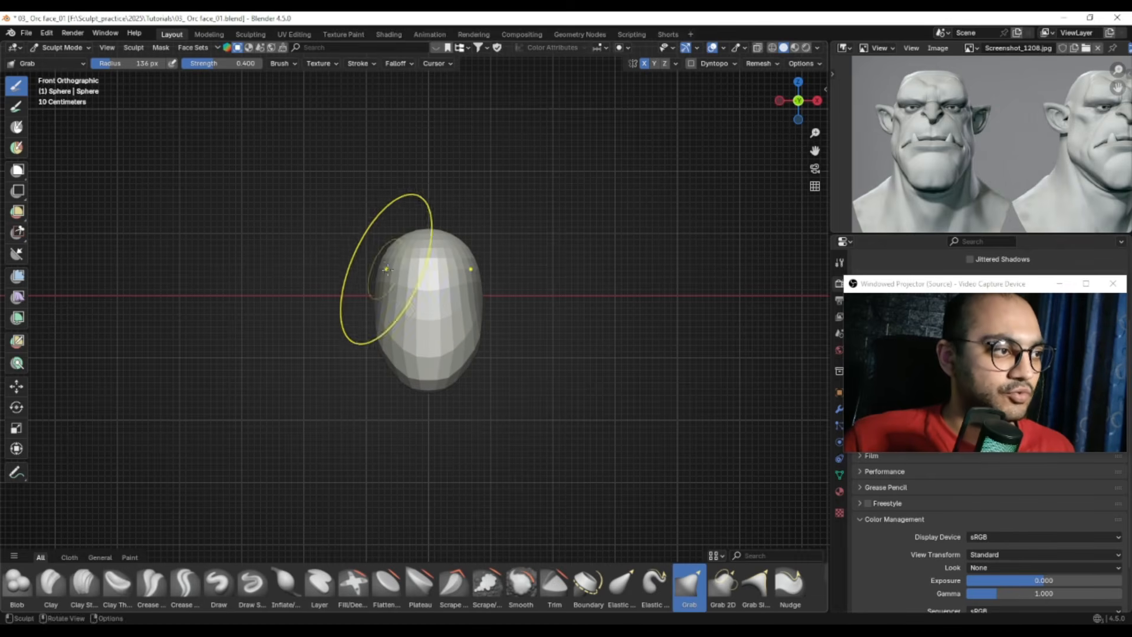
Refine the head's side contours in front view with the Grab brush, ending with a 104 px radius
scroll(429, 299, "up", 1)
left_click_drag(428, 300, 424, 289, "alt+shift")
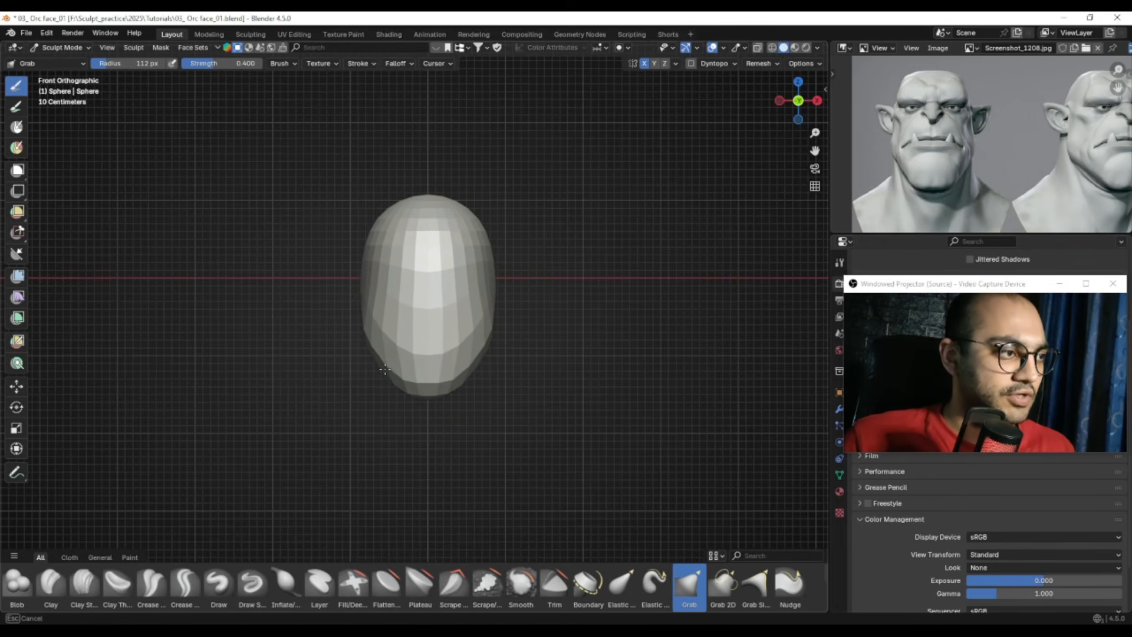
scroll(451, 304, "down", 1)
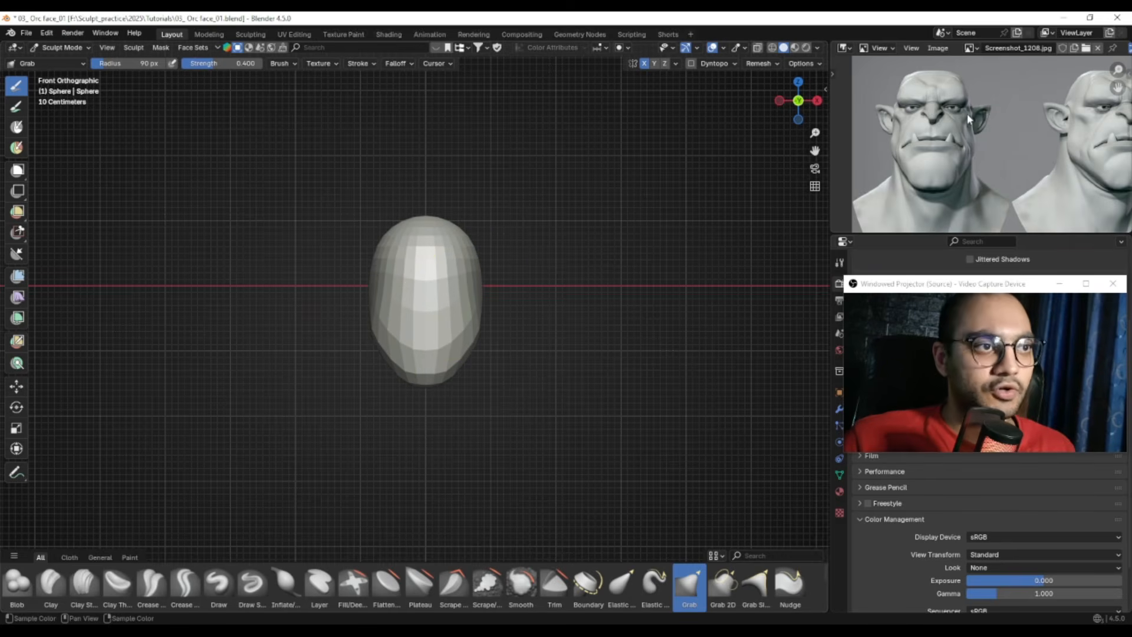
middle_click_drag(448, 266, 494, 271, "ctrl")
key("f")
left_click(516, 270)
left_click_drag(391, 255, 395, 250)
key("f")
left_click(391, 257)
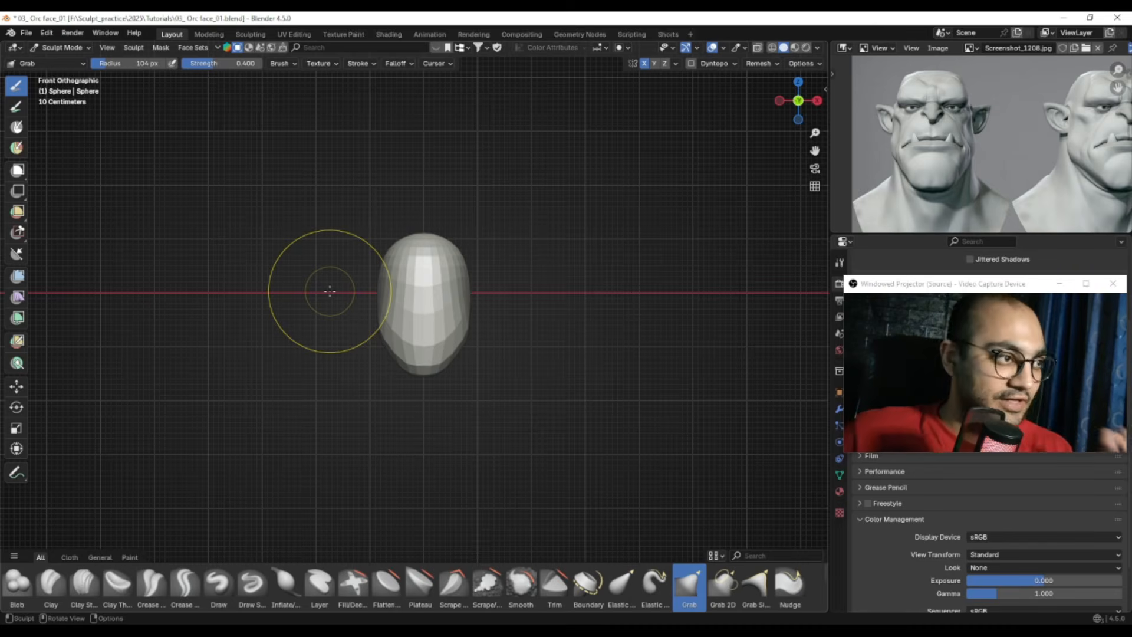
In right side view, pull the underside of the jaw down and back with Grab to match the profile reference
scroll(409, 283, "up", 1)
mouse_move(440, 271)
middle_mouse_down()
mouse_move(539, 271)
mouse_move(418, 280)
mouse_move(442, 266)
middle_mouse_up()
middle_click_drag(1003, 158, 861, 158)
key("KP_3")
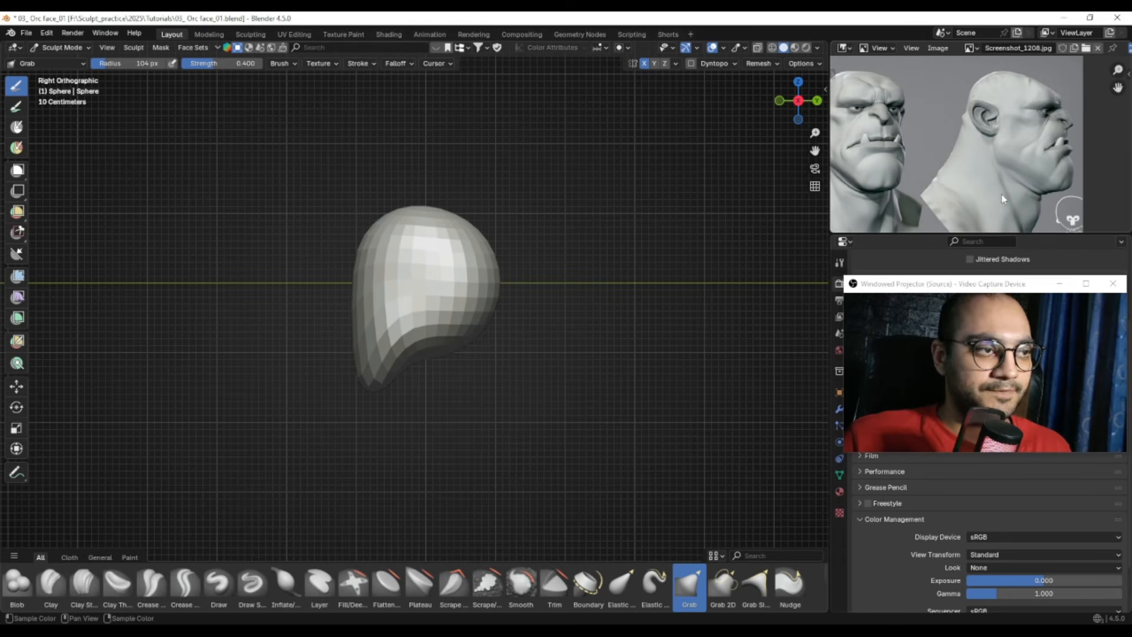
scroll(392, 283, "up", 1)
scroll(444, 348, "left", 1, "ctrl")
mouse_move(421, 346)
left_mouse_down()
mouse_move(506, 364)
mouse_move(448, 371)
mouse_move(437, 388)
left_mouse_up()
key("f")
left_click(506, 361)
key("f")
left_click(454, 374)
Set the Grab radius to 84 px and pull the front of the lower face slightly forward in profile
middle_click_drag(437, 389, 460, 401, "shift")
key("f")
left_click(444, 373)
left_click_drag(437, 355, 417, 357)
key("f")
left_click(437, 362)
key("f")
left_click(446, 363)
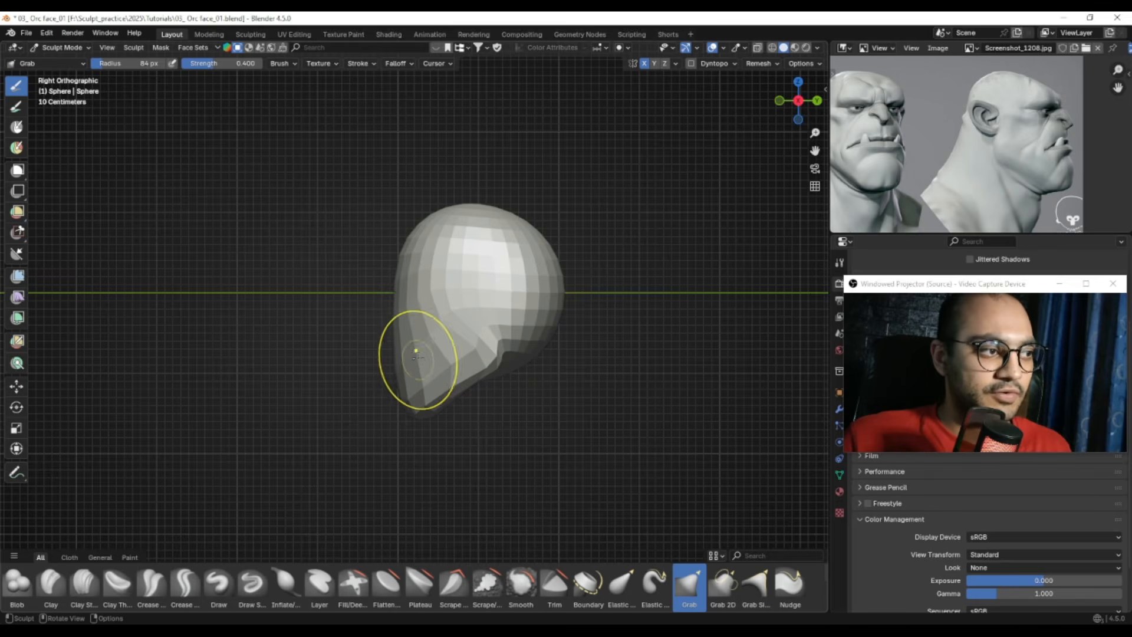
scroll(434, 313, "down", 1)
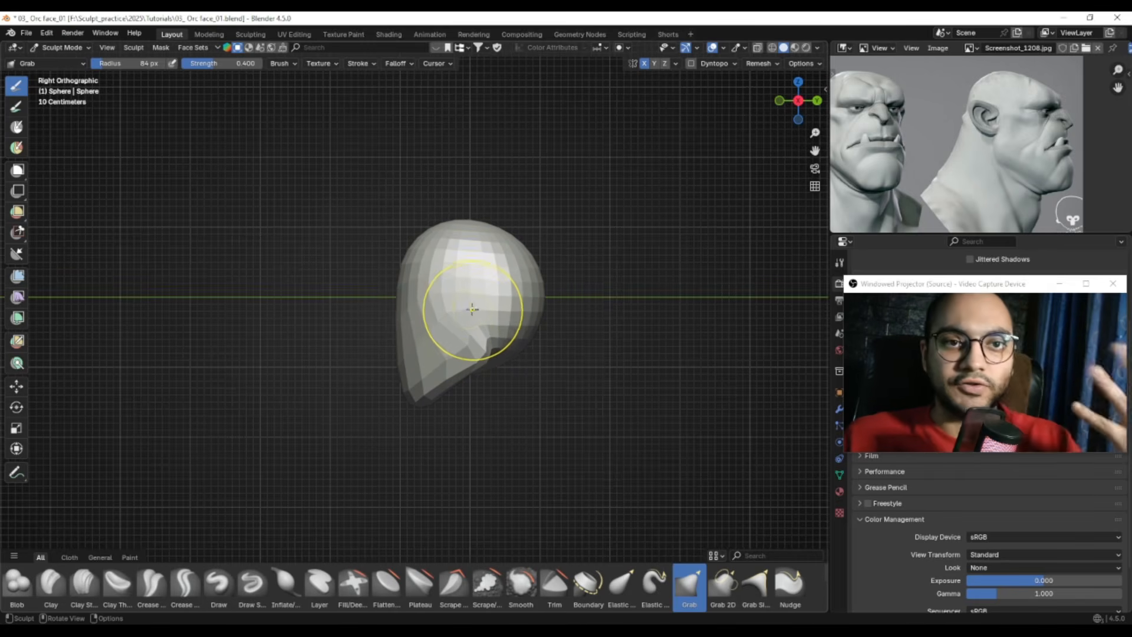
Enlarge the Grab radius to 132 px and raise the crown toward the back, leaving a sloping forehead
middle_click_drag(498, 255, 507, 258, "shift")
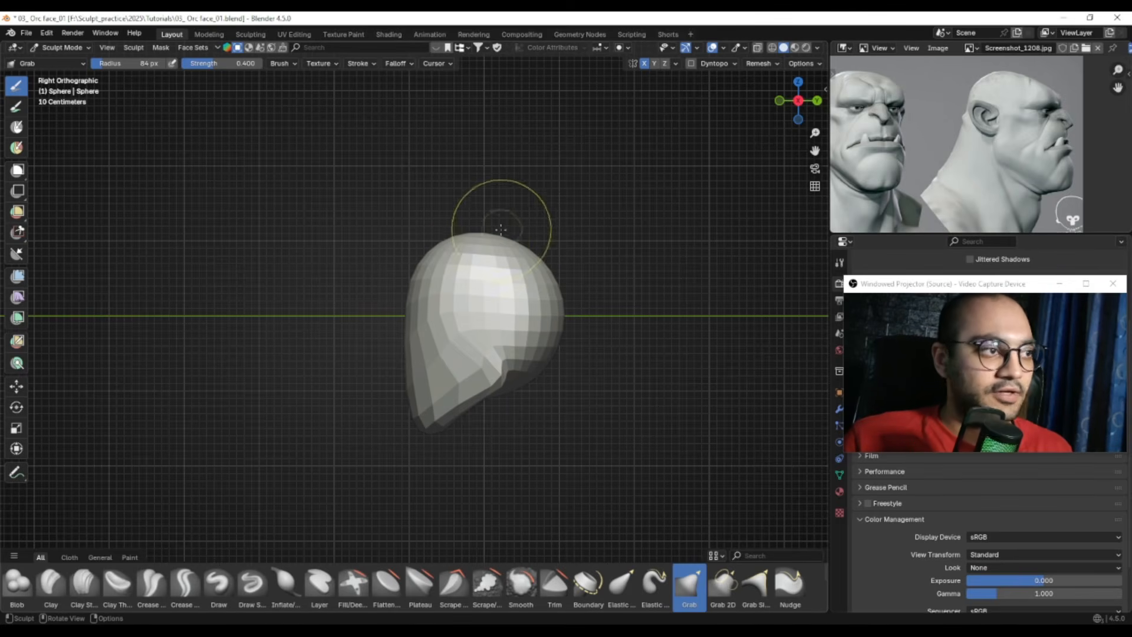
mouse_move(434, 228)
left_mouse_down()
mouse_move(481, 277)
mouse_move(535, 238)
left_mouse_up()
key("ctrl+z")
key("f")
left_click(498, 249)
key("f")
left_click(613, 239)
left_click_drag(543, 254, 549, 246)
left_click_drag(510, 246, 509, 234)
left_click_drag(464, 248, 478, 241)
key("f")
left_click(470, 246)
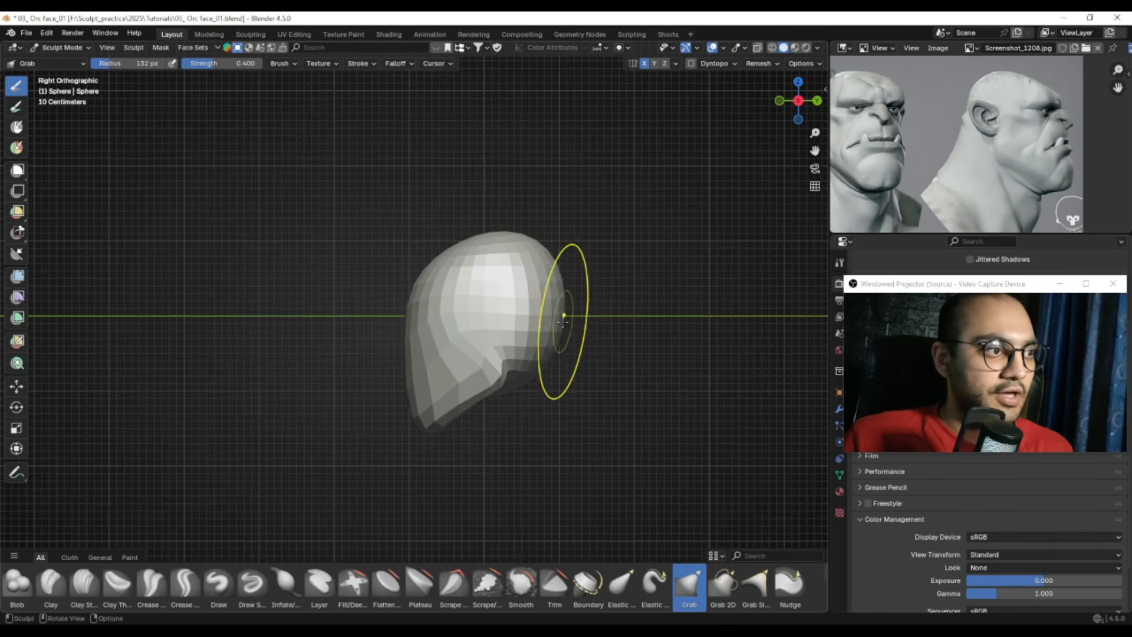
Push the underside of the rear skull up and forward with Grab, reducing the radius to 91 px
key("f")
left_click(486, 338)
key("f")
left_click(555, 341)
mouse_move(506, 340)
left_mouse_down()
mouse_move(514, 345)
mouse_move(510, 335)
left_mouse_up()
key("f")
left_click(536, 346)
left_click_drag(546, 338, 529, 332)
key("f")
left_click(530, 333)
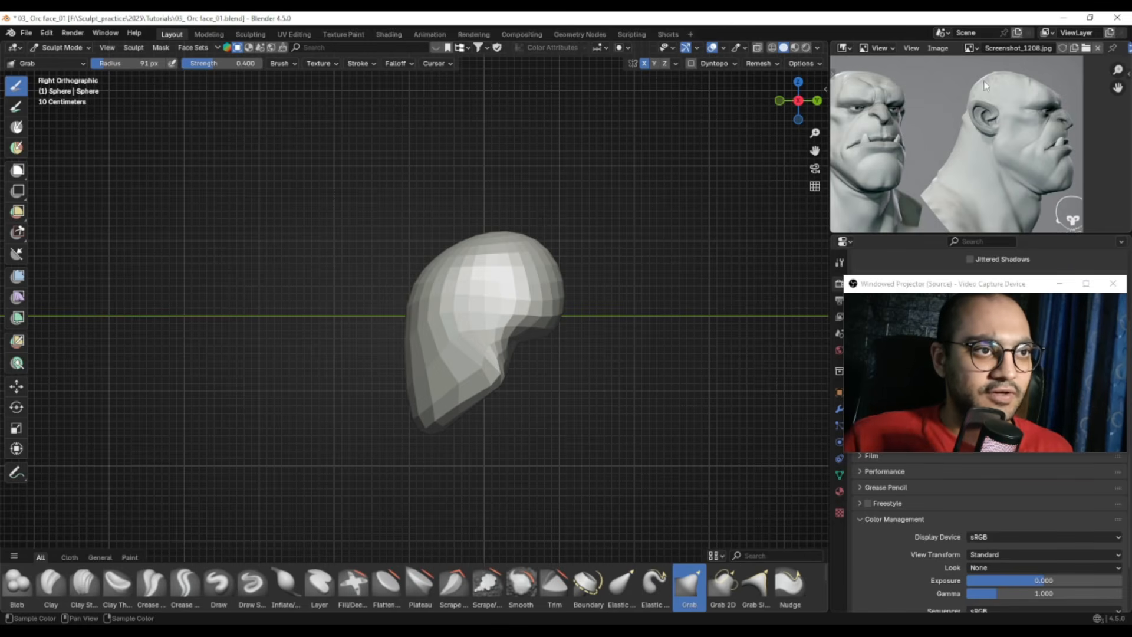
Enlarge the Grab radius to 109 px and push the back of the skull slightly inward in profile
middle_click_drag(538, 282, 546, 290, "shift")
key("f")
left_click(624, 288)
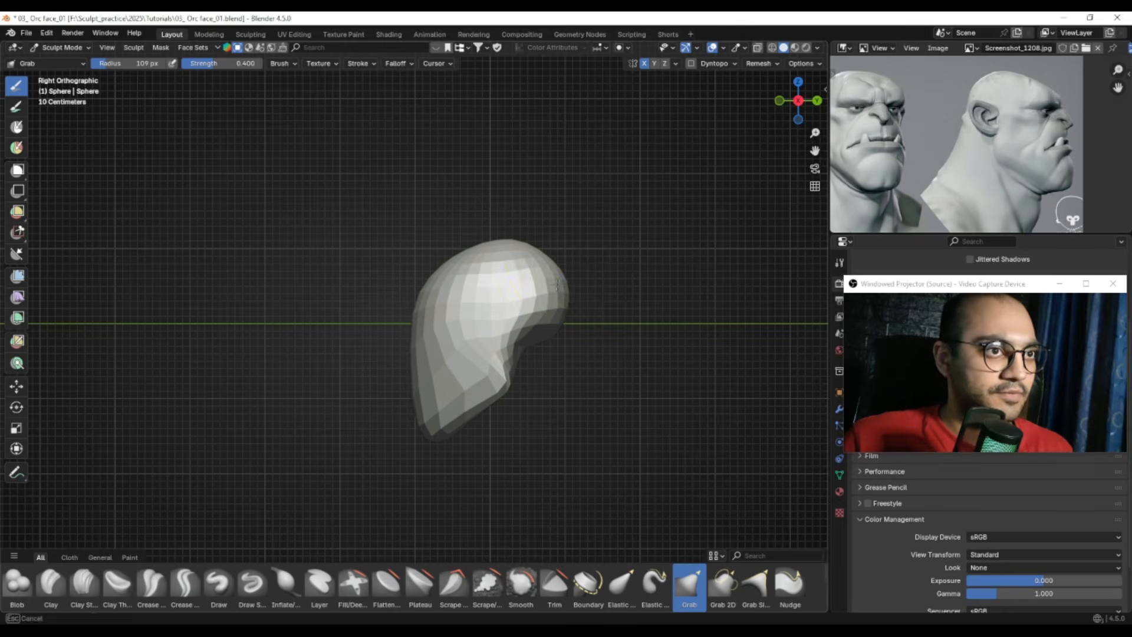
key("f")
left_click(574, 290)
mouse_move(564, 289)
left_mouse_down()
mouse_move(535, 262)
mouse_move(534, 292)
left_mouse_up()
key("f")
left_click(530, 274)
key("f")
left_click(546, 296)
key("f")
left_click(521, 298)
Pull the rear corner of the jaw backward in profile using Grab with an 85 px radius
middle_click_drag(451, 348, 476, 334, "shift")
mouse_move(474, 335)
left_mouse_down()
mouse_move(450, 324)
mouse_move(486, 314)
left_mouse_up()
key("f")
left_click(505, 317)
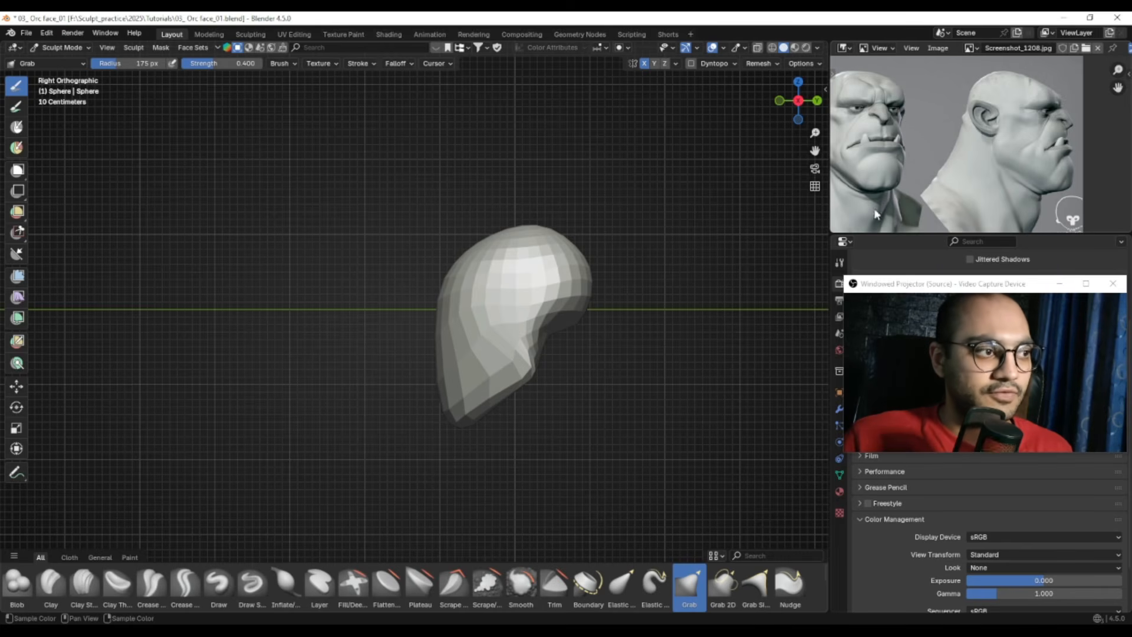
key("f")
left_click(530, 330)
key("f")
left_click(537, 343)
left_click_drag(535, 378, 540, 374)
key("f")
left_click(539, 358)
left_click_drag(541, 328, 530, 325)
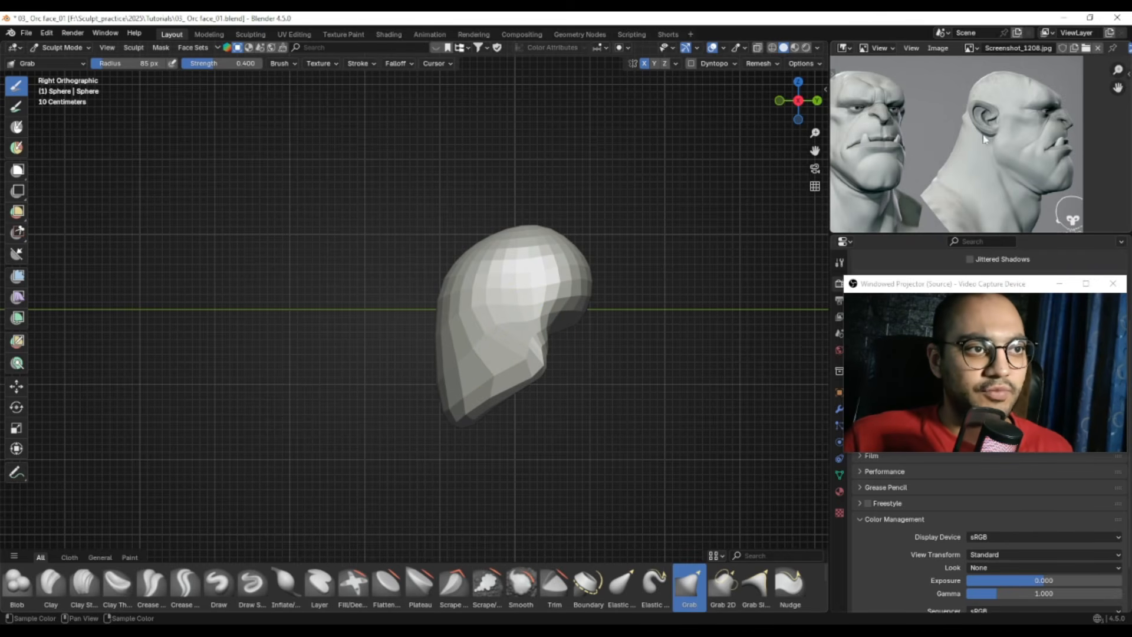
Nudge the rear of the crown with Grab and set the brush radius to 91 px
key("f")
left_click(569, 240)
left_click_drag(571, 240, 571, 240)
mouse_move(450, 324)
middle_mouse_down()
mouse_move(599, 321)
mouse_move(408, 361)
middle_mouse_up()
key("f")
left_click(407, 361)
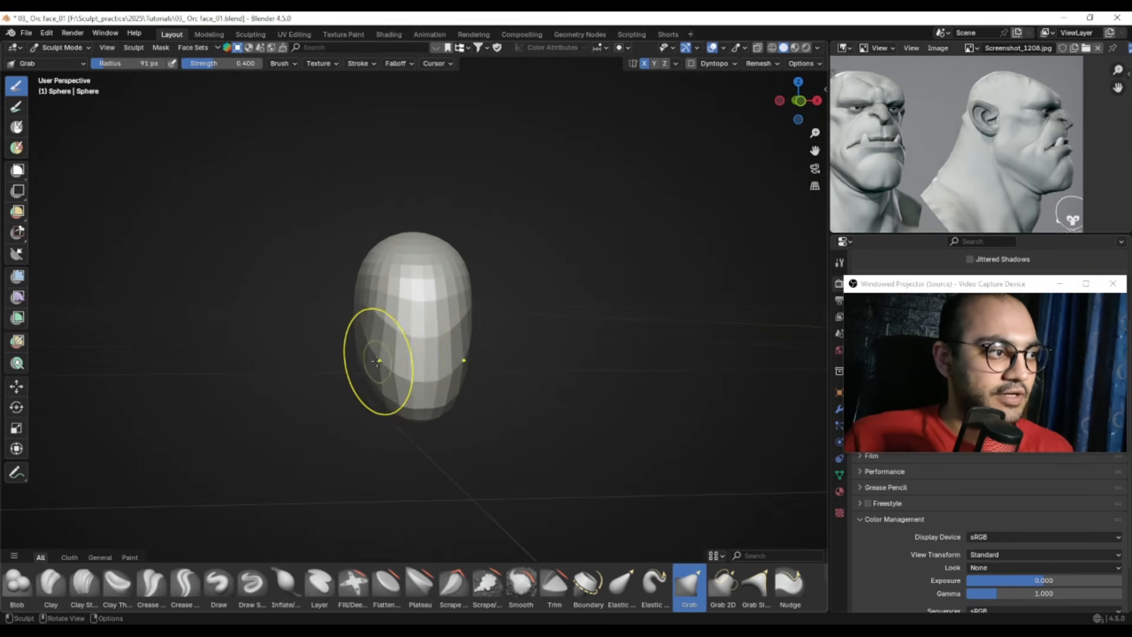
Widen the chin and adjust the jaw's sides from below with Grab at an 88 px radius
mouse_move(414, 366)
left_mouse_down("alt")
mouse_move(437, 339)
mouse_move(410, 332)
left_mouse_up("alt")
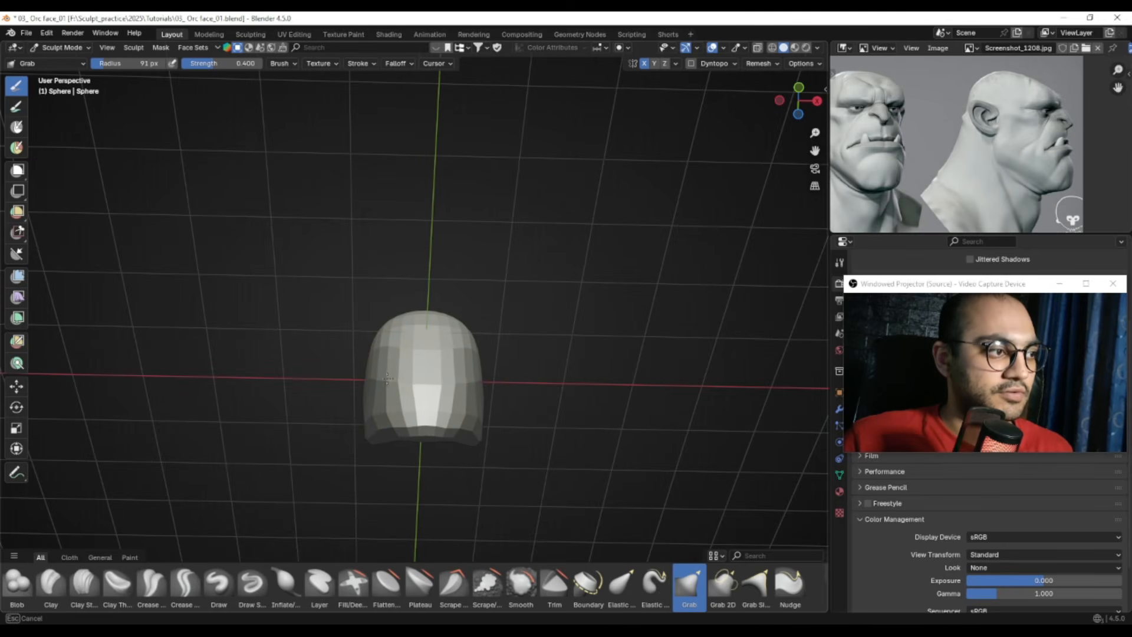
mouse_move(403, 407)
middle_mouse_down()
mouse_move(416, 272)
mouse_move(435, 260)
middle_mouse_up()
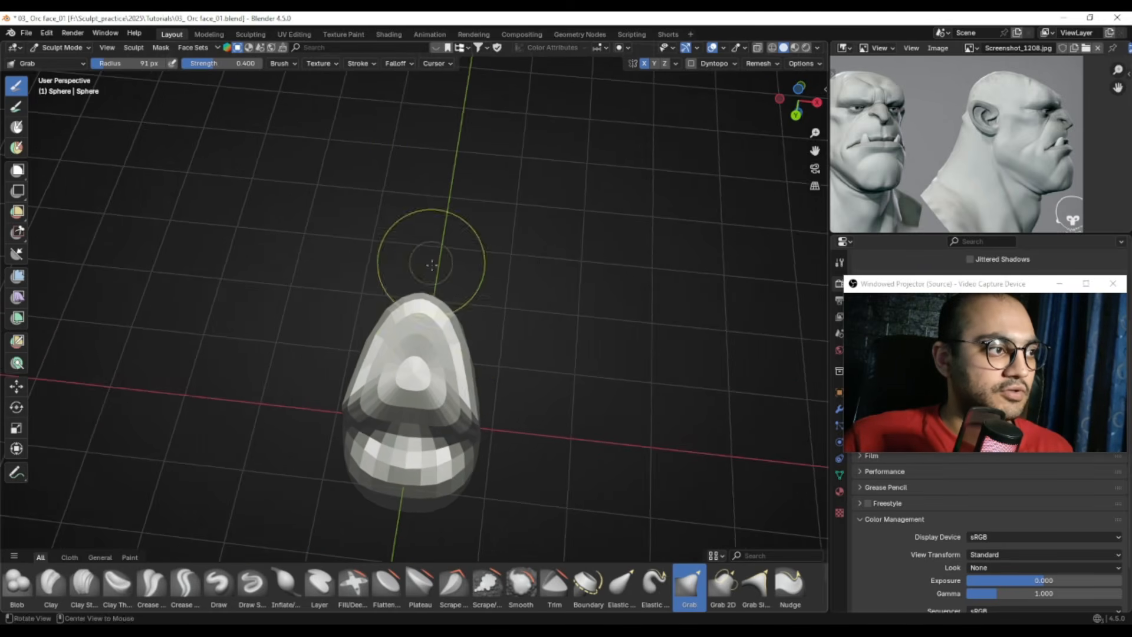
middle_click_drag(452, 348, 480, 343, "shift")
mouse_move(481, 343)
middle_mouse_down("ctrl")
mouse_move(465, 317)
mouse_move(480, 321)
middle_mouse_up("ctrl")
key("f")
left_click(470, 387)
left_click_drag(398, 401, 394, 375)
key("f")
left_click(486, 291)
left_click_drag(408, 327, 443, 337)
key("ctrl+z")
mouse_move(415, 387)
left_mouse_down()
mouse_move(430, 415)
mouse_move(440, 393)
left_mouse_up()
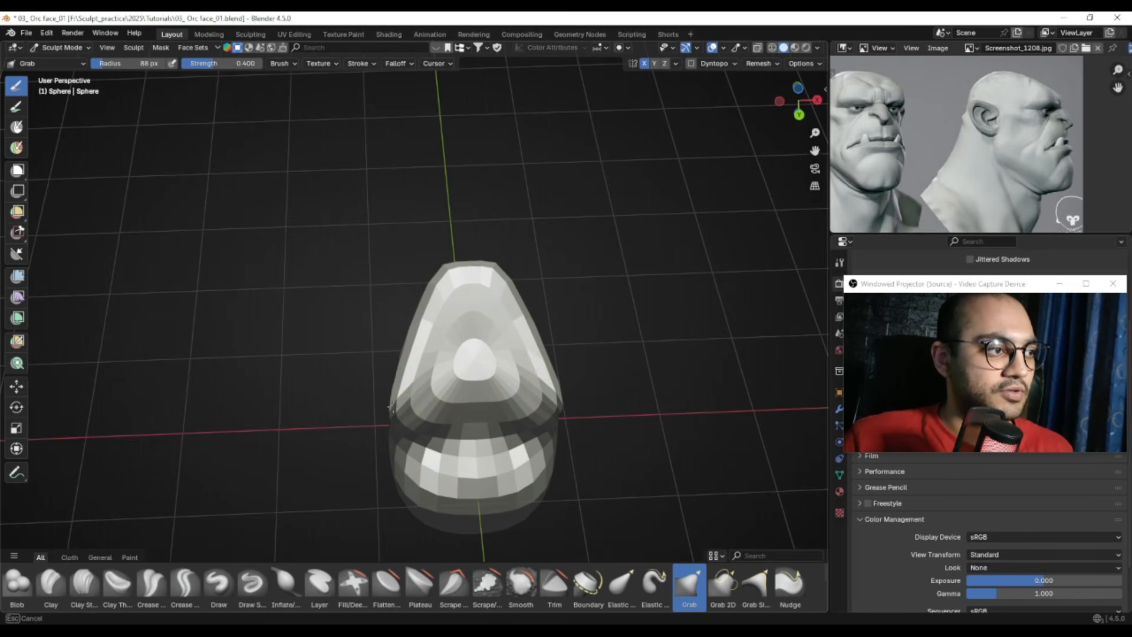
left_click_drag(435, 323, 434, 324)
Remesh the head into a denser, even mesh and turn to its underside for the neck
mouse_move(435, 325)
middle_mouse_down()
mouse_move(431, 387)
mouse_move(463, 372)
mouse_move(468, 337)
middle_mouse_up()
middle_click_drag(883, 177, 949, 182)
mouse_move(490, 336)
middle_mouse_down()
mouse_move(508, 340)
mouse_move(489, 351)
middle_mouse_up()
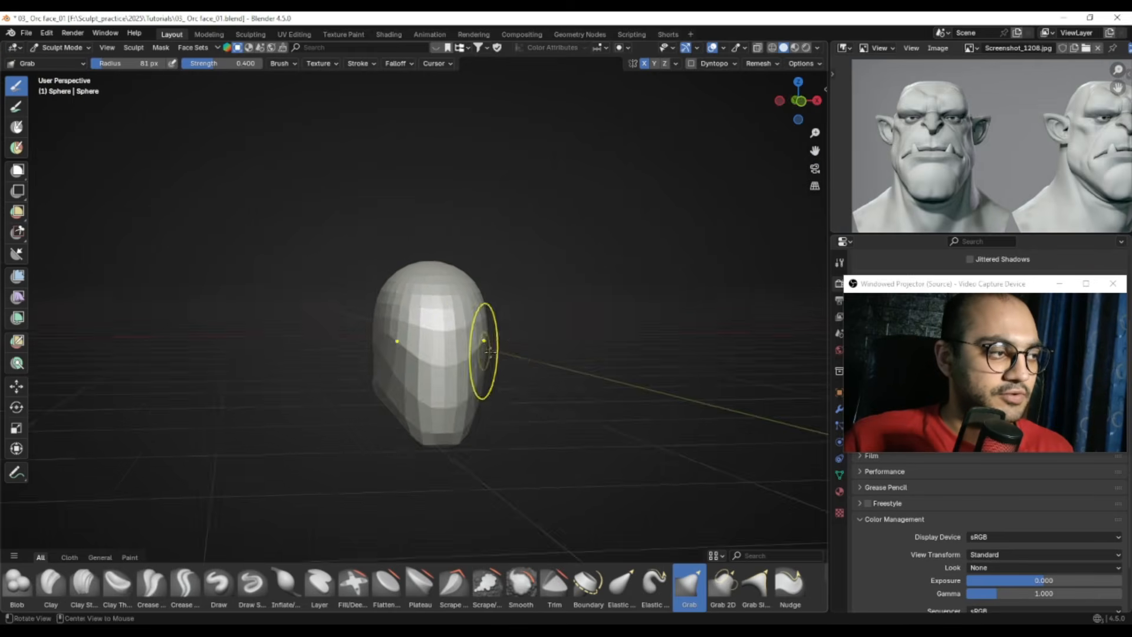
left_click_drag(489, 352, 469, 333, "alt")
mouse_move(561, 342)
left_mouse_down("alt")
mouse_move(400, 312)
mouse_move(449, 318)
left_mouse_up("alt")
Paint a mask over the neck area on the head's underside with a 48 px brush, then enlarge it to 76 px
key("m")
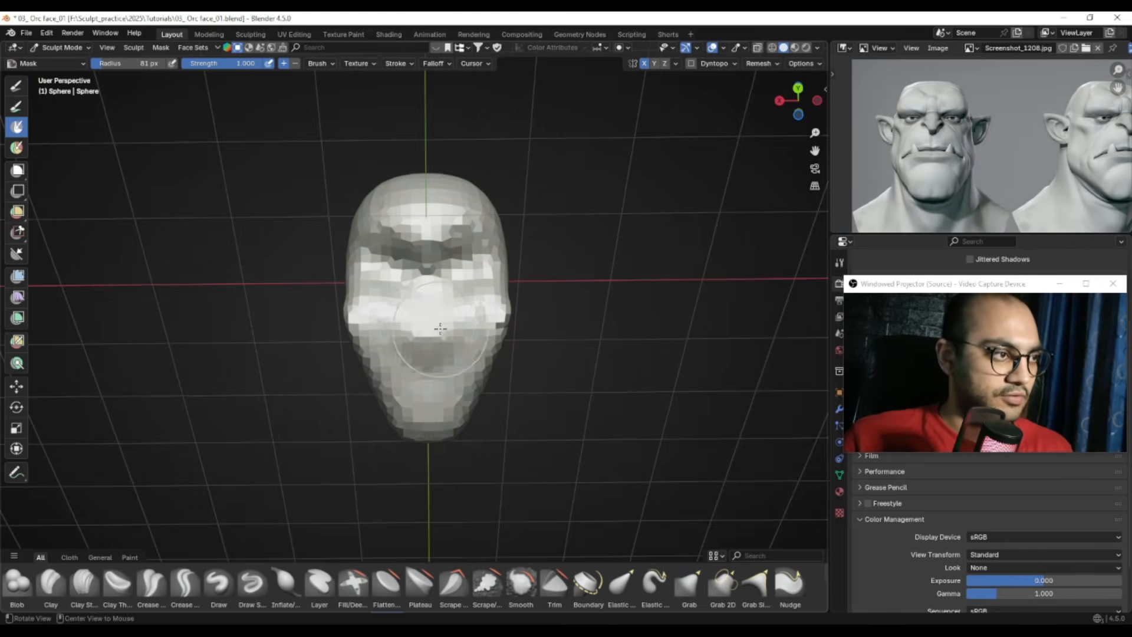
middle_click_drag(441, 323, 459, 331)
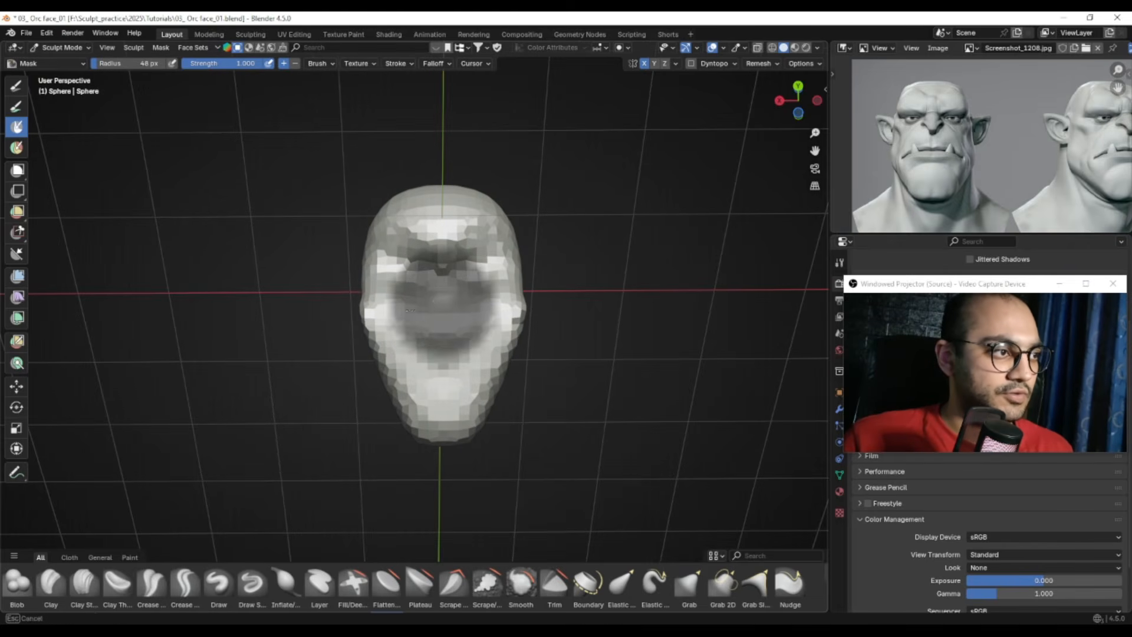
left_click_drag(410, 310, 466, 309)
key("f")
left_click(485, 309)
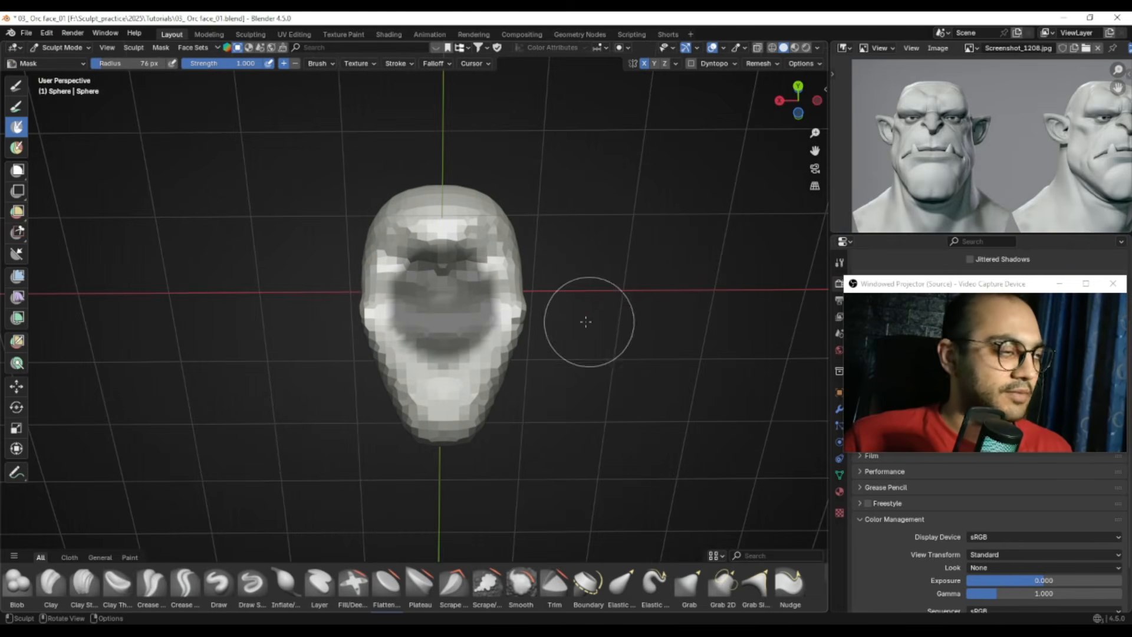
Turn on the Screencast Keys overlay
key("n")
left_click(820, 231)
key("n")
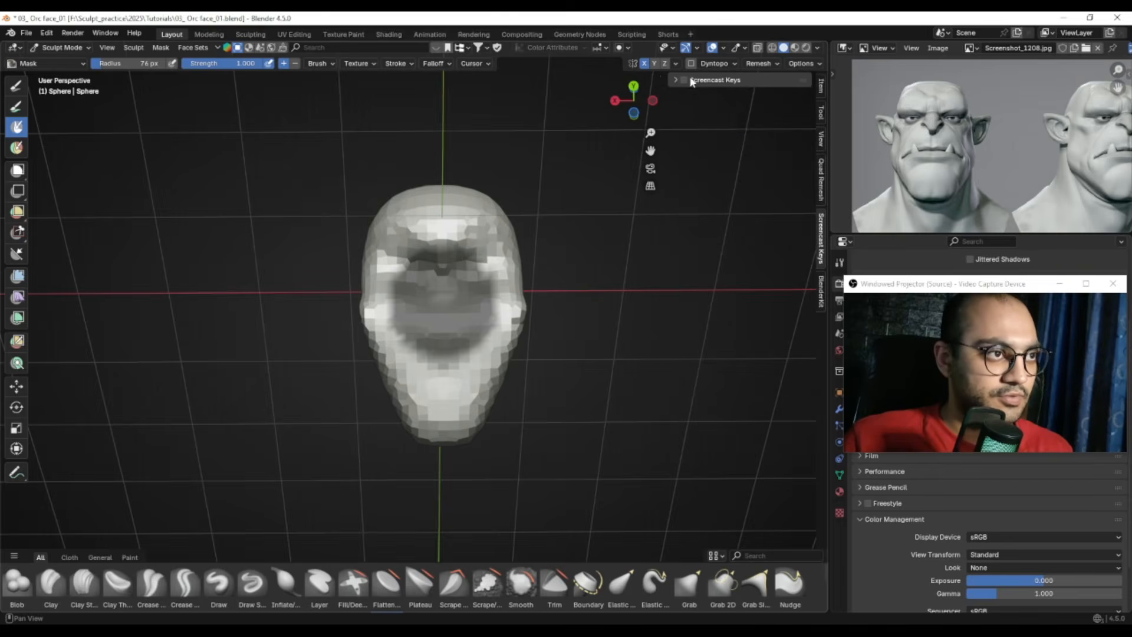
Extend the neck mask toward the back of the skull with a Mask brush radius of 59 px
left_click_drag(424, 301, 410, 290, "alt")
key("f")
left_click(401, 286)
key("f")
mouse_move(407, 241)
left_mouse_down()
mouse_move(391, 274)
mouse_move(451, 301)
left_mouse_up()
key("ctrl+z")
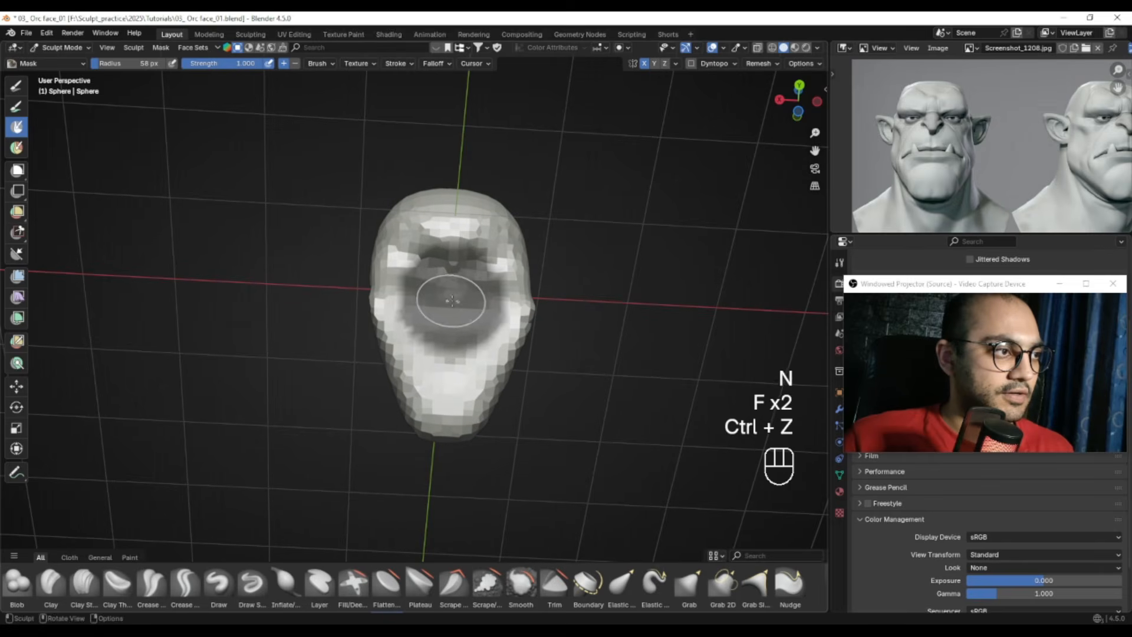
key("f")
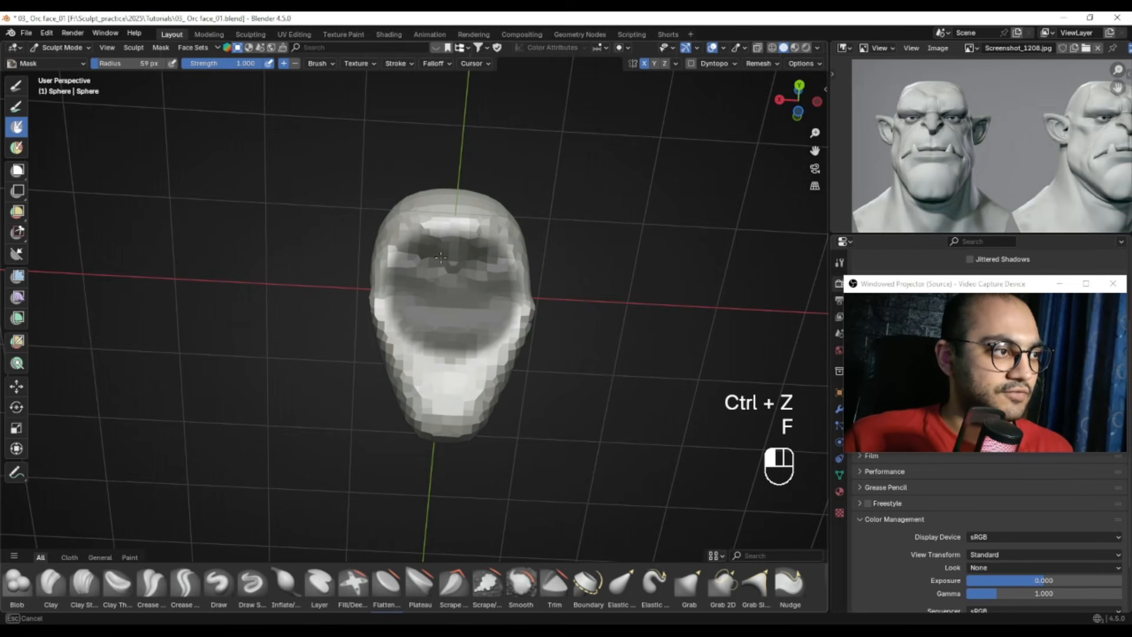
mouse_move(400, 275)
left_mouse_down("alt")
mouse_move(480, 364)
mouse_move(378, 333)
left_mouse_up("alt")
Invert the mask and pull the unmasked neck area downward in right side view with Grab
key("ctrl+i")
key("KP_3")
left_click_drag(671, 364, 635, 280, "alt+shift")
key("g")
key("f")
left_click(534, 322)
mouse_move(533, 328)
left_mouse_down("ctrl+alt")
mouse_move(485, 348)
mouse_move(465, 488)
left_mouse_up("ctrl+alt")
Shape the pulled-out neck into a slanted column below the head with Grab, ending at an 84 px radius
key("f")
left_click(498, 337)
key("f")
left_click(429, 434)
key("f")
left_click(561, 450)
mouse_move(473, 377)
left_mouse_down()
mouse_move(470, 432)
mouse_move(485, 412)
mouse_move(442, 367)
mouse_move(448, 359)
mouse_move(428, 440)
left_mouse_up()
key("f")
left_click(431, 420)
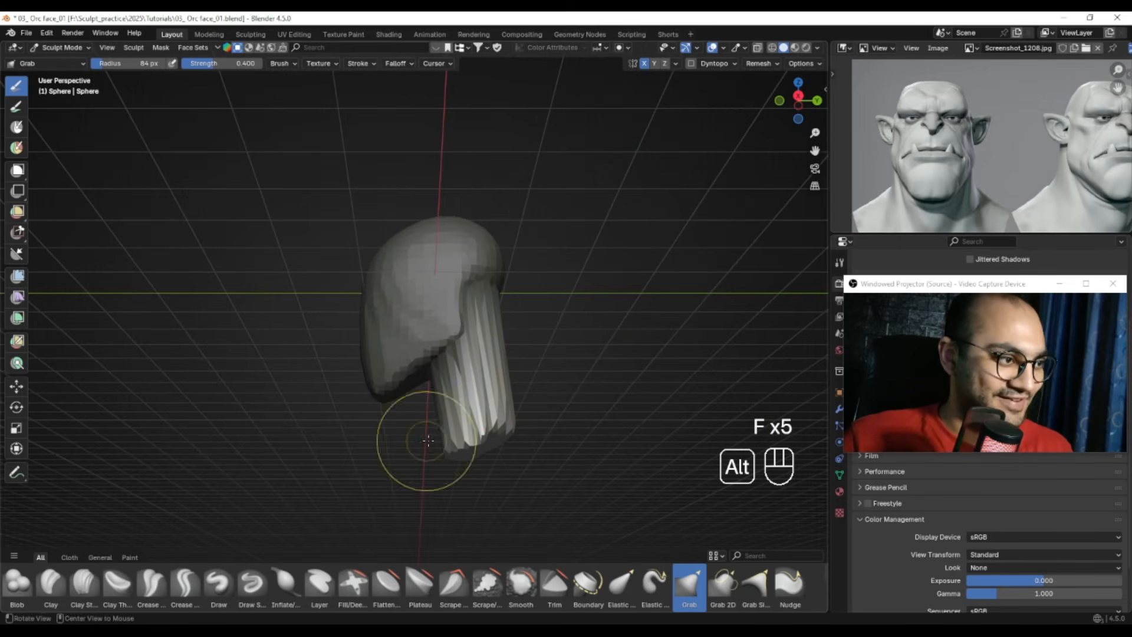
mouse_move(430, 354)
middle_mouse_down("shift")
mouse_move(535, 328)
mouse_move(513, 343)
middle_mouse_up("shift")
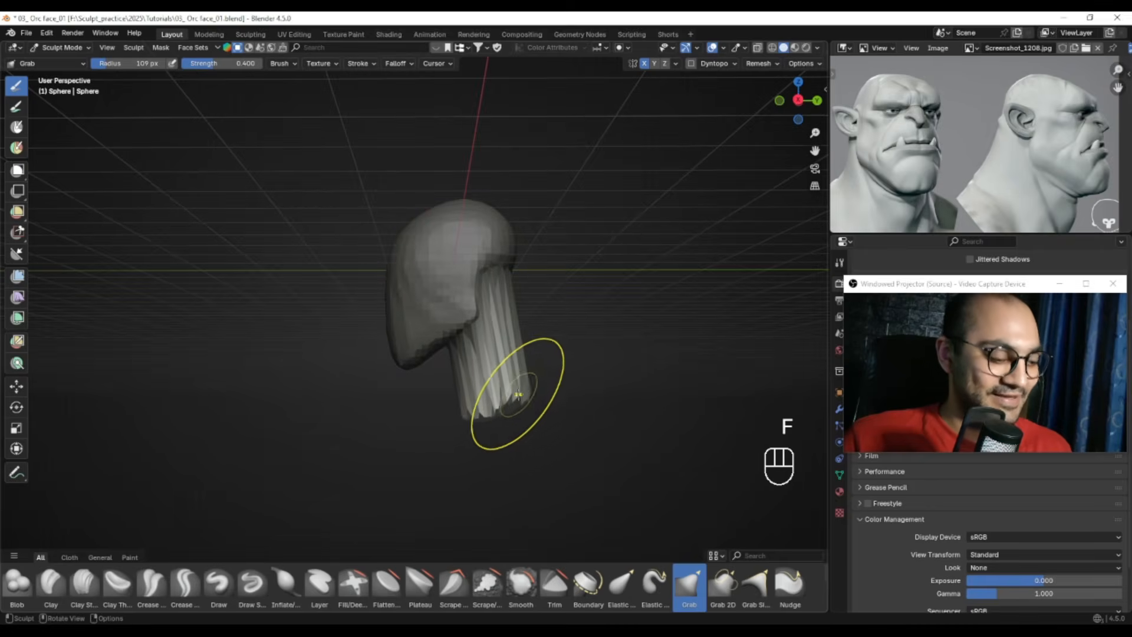
Clear the mask and adjust the front of the neck with Grab, using radii between 46 px and 113 px
key("alt+m")
mouse_move(518, 395)
middle_mouse_down("alt")
mouse_move(501, 307)
mouse_move(434, 377)
middle_mouse_up("alt")
key("f")
left_click(436, 376)
mouse_move(448, 394)
middle_mouse_down("alt")
mouse_move(425, 488)
mouse_move(445, 424)
middle_mouse_up("alt")
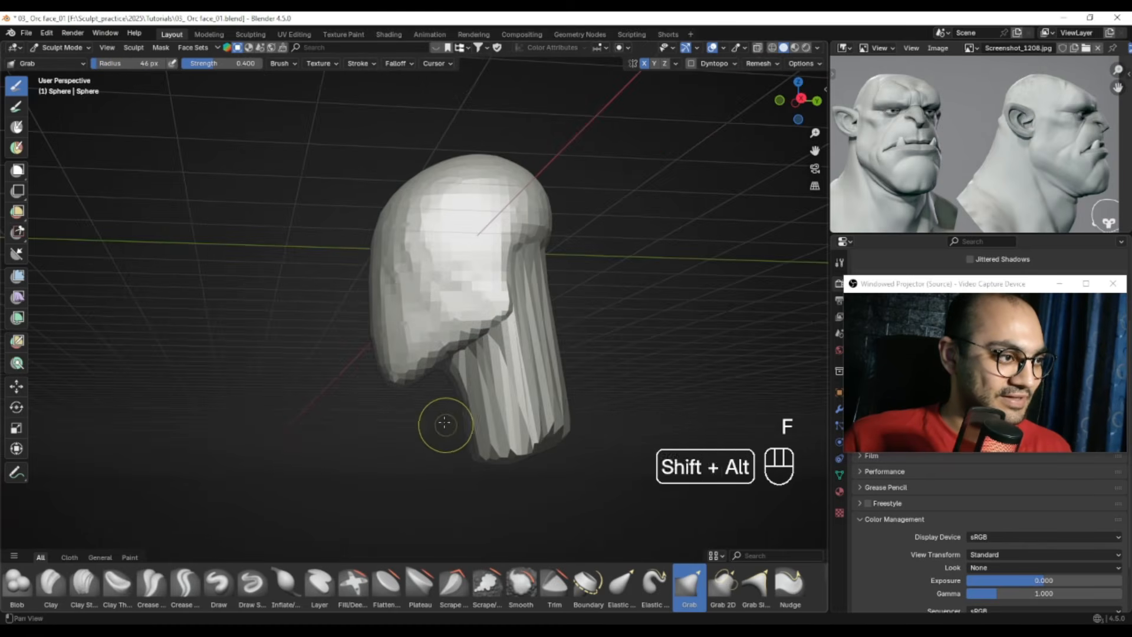
key("f")
left_click(455, 392)
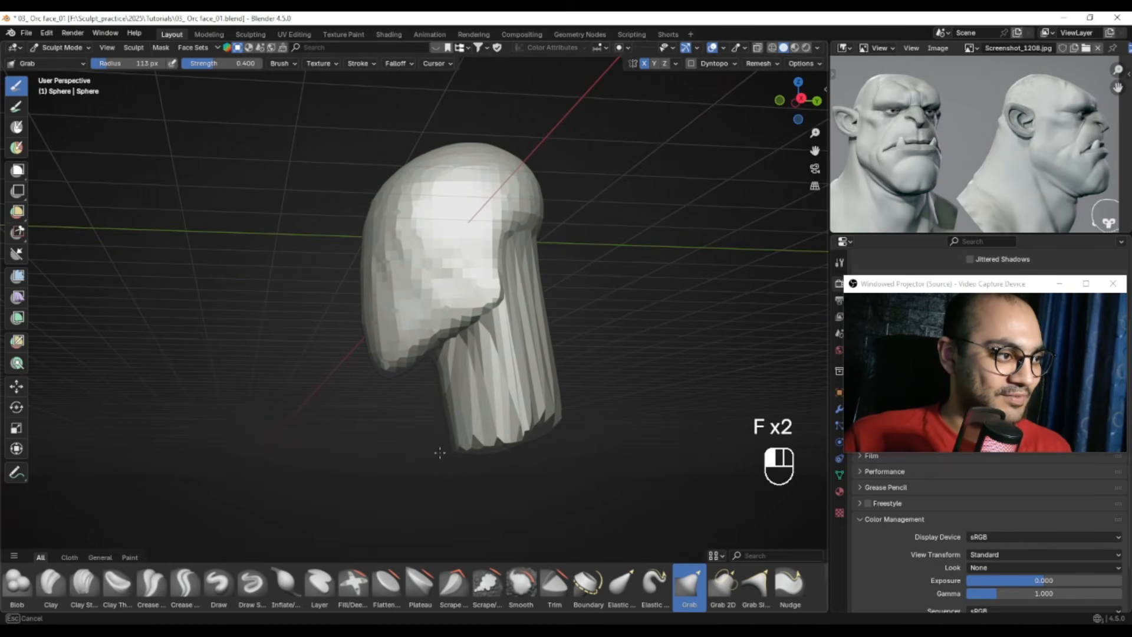
middle_click_drag(440, 452, 448, 423, "alt")
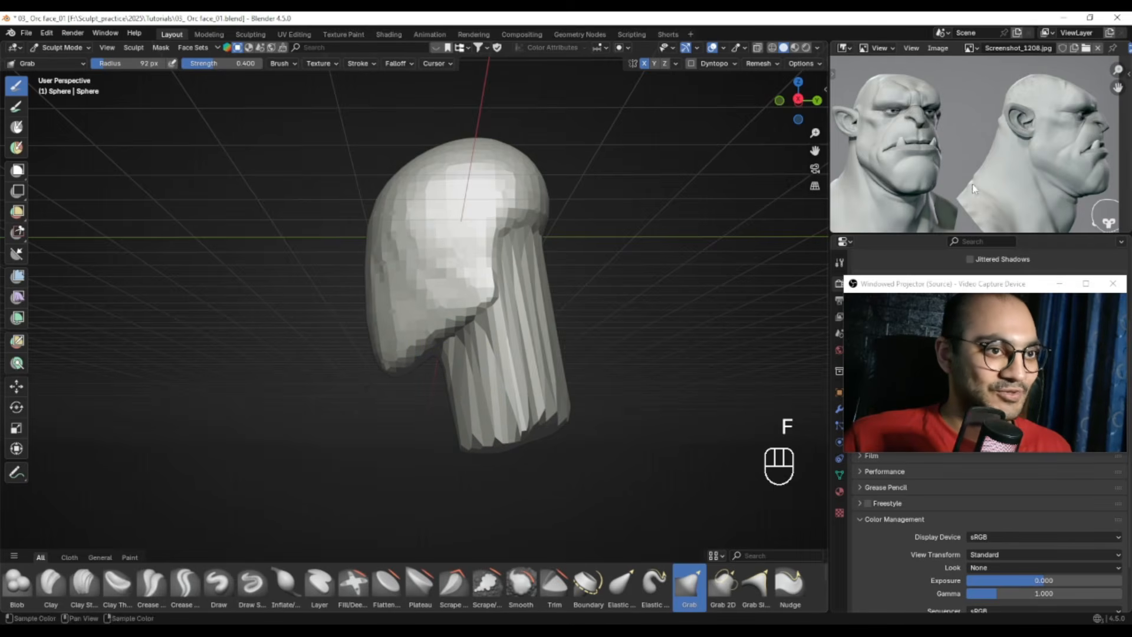
Remesh the head and neck together and smooth the area under the jaw with a 55 px brush
middle_click_drag(973, 189, 918, 174, "alt")
middle_click_drag(461, 348, 465, 306, "alt")
mouse_move(455, 348)
middle_mouse_down("alt")
mouse_move(447, 319)
mouse_move(498, 404)
mouse_move(450, 324)
mouse_move(440, 326)
mouse_move(508, 337)
mouse_move(460, 346)
mouse_move(456, 336)
middle_mouse_up("alt")
key("f")
left_click(472, 375)
key("ctrl+r")
key("f")
left_click(424, 356)
left_click_drag(407, 368, 399, 374, "shift")
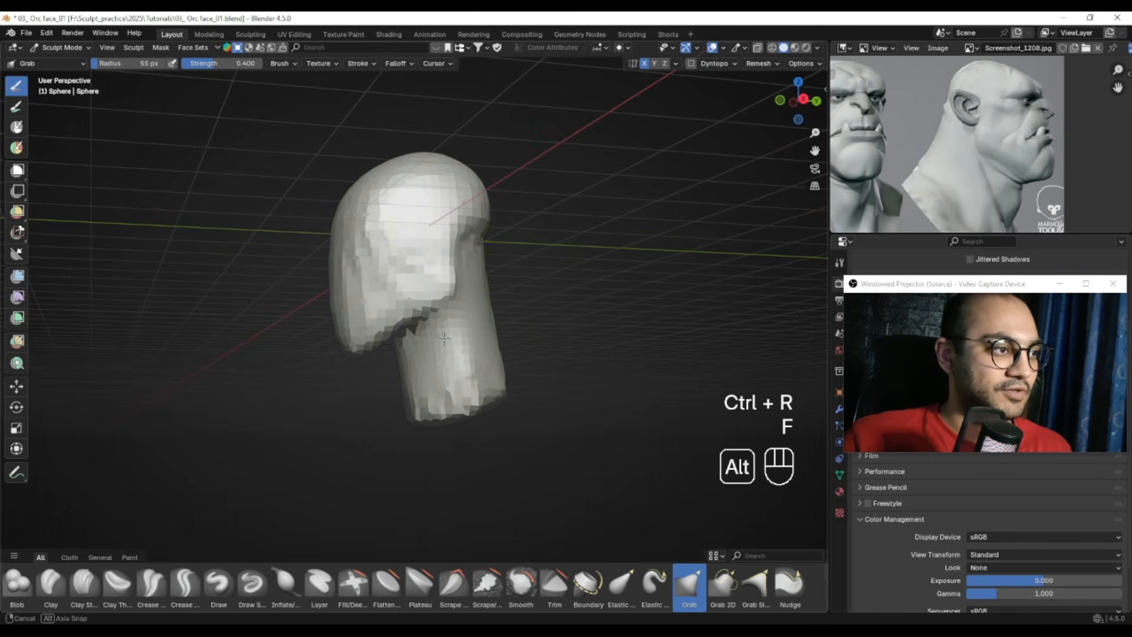
Switch to the Clay Strips brush, try a stroke along the junction of jaw and neck, and undo it
middle_click_drag(441, 360, 417, 265, "alt")
left_click(90, 584)
mouse_move(360, 360)
middle_mouse_down("alt")
mouse_move(407, 313)
mouse_move(336, 283)
mouse_move(384, 310)
middle_mouse_up("alt")
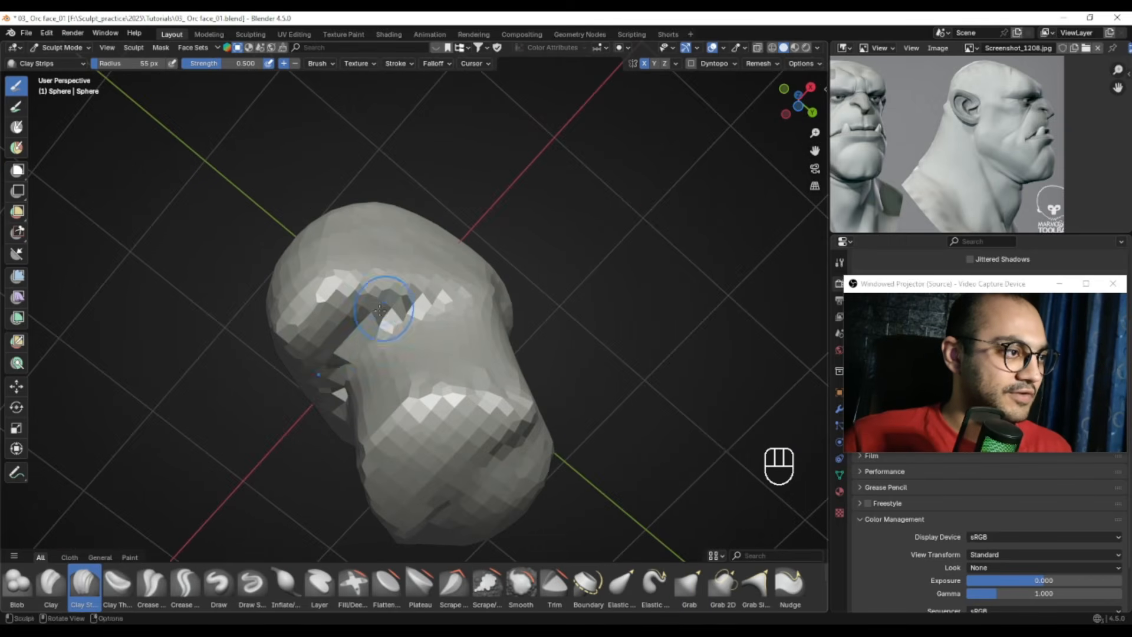
left_click_drag(399, 308, 343, 362)
middle_click_drag(343, 362, 367, 322, "alt")
key("ctrl+z")
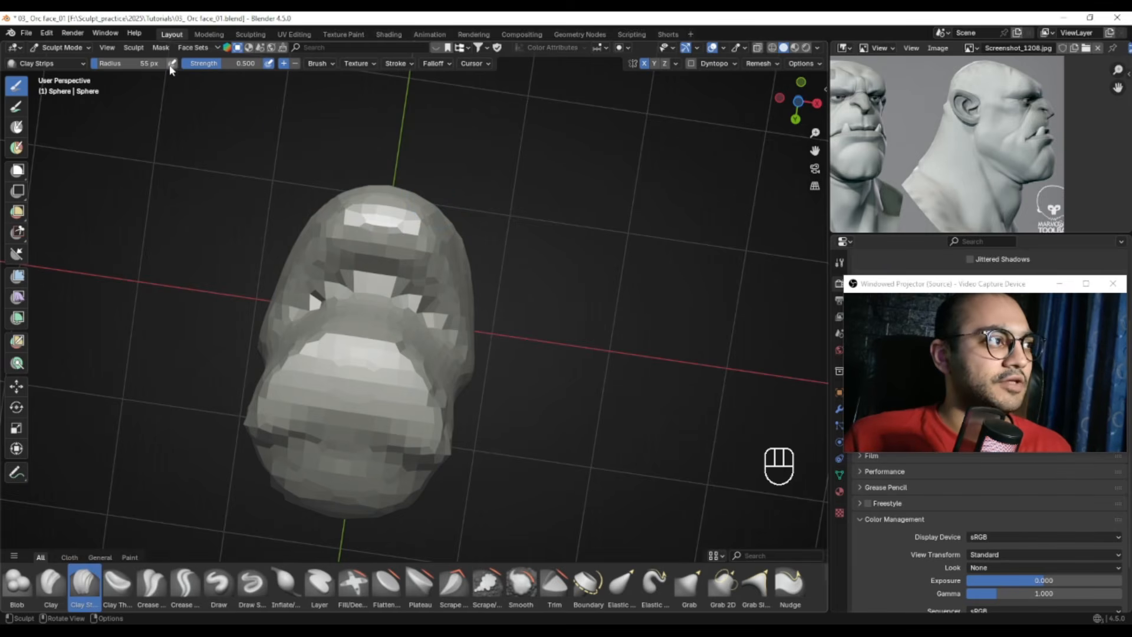
Build up the junction under the jaw with Clay Strips, reducing the brush radius to 48 px
middle_click_drag(346, 287, 356, 272, "alt")
key("f")
left_click_drag(336, 272, 348, 277)
mouse_move(348, 277)
left_mouse_down("alt")
mouse_move(400, 333)
mouse_move(364, 295)
mouse_move(401, 285)
left_mouse_up("alt")
key("ctrl+z")
key("f")
left_click(364, 295)
key("f")
key("f")
left_click(350, 284)
key("shift")
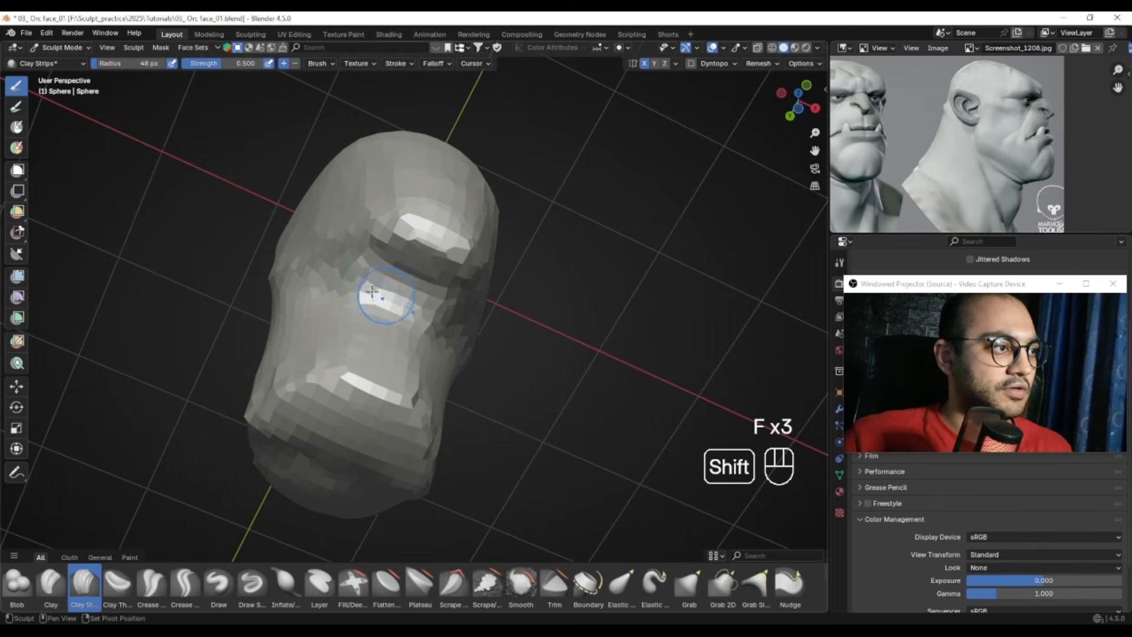
Fill and smooth the transition between jaw and front of the neck, enlarging the Clay Strips radius to 85 px
key("f")
left_click(336, 278)
left_click_drag(362, 279, 357, 282)
left_click_drag(357, 289, 385, 364, "alt")
left_click_drag(356, 376, 374, 373, "shift")
key("f")
mouse_move(390, 380)
left_mouse_down("alt")
mouse_move(436, 381)
mouse_move(271, 346)
mouse_move(377, 393)
mouse_move(377, 341)
left_mouse_up("alt")
left_click(414, 319)
left_click_drag(951, 195, 936, 190, "alt")
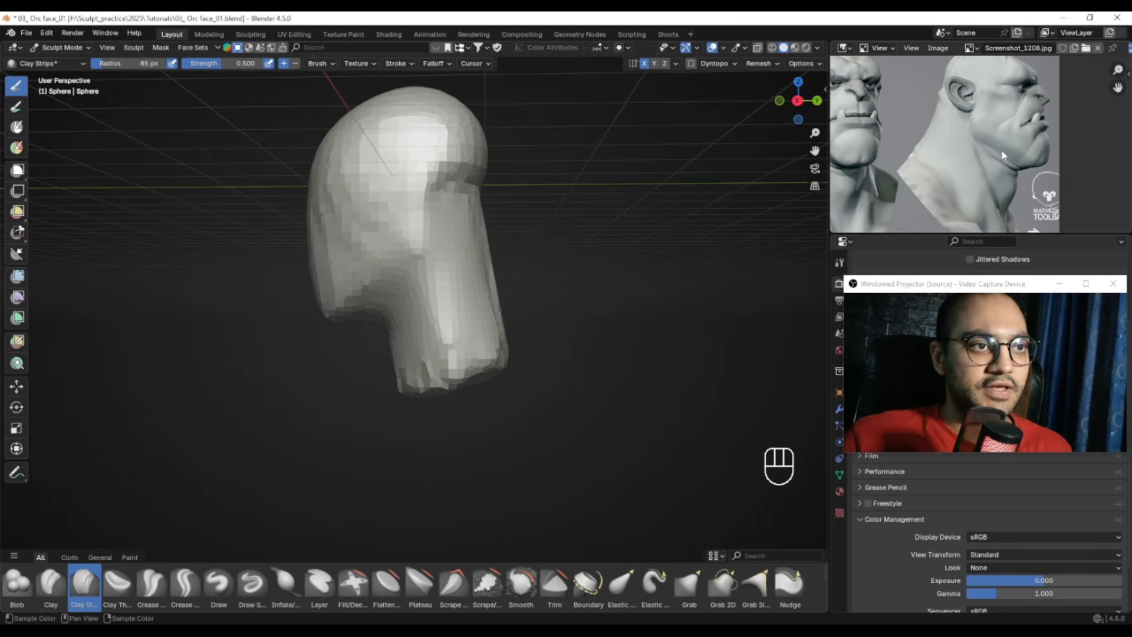
Switch to Grab and refine the jaw and front neck contour with radii of 104 px and 93 px, smoothing the surface
mouse_move(413, 283)
left_mouse_down("alt")
mouse_move(379, 298)
mouse_move(371, 324)
left_mouse_up("alt")
key("g")
key("f")
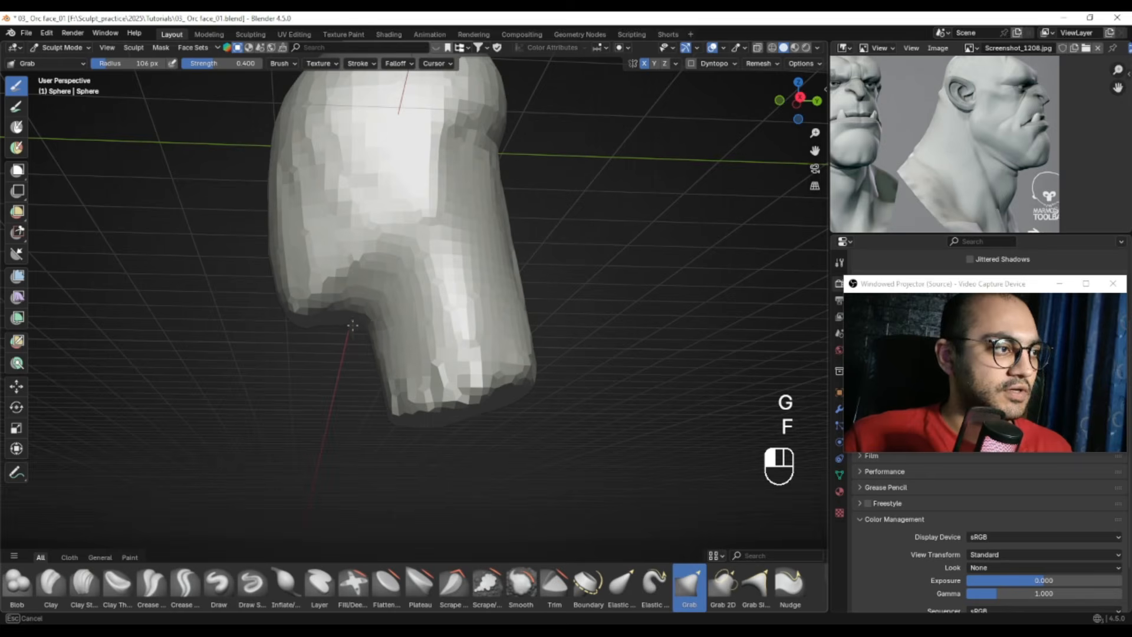
key("ctrl+z")
mouse_move(362, 326)
left_mouse_down("alt")
mouse_move(379, 364)
mouse_move(411, 371)
left_mouse_up("alt")
key("f")
mouse_move(384, 322)
left_mouse_down("shift")
mouse_move(454, 367)
mouse_move(384, 392)
mouse_move(445, 350)
mouse_move(392, 354)
left_mouse_up("shift")
key("f")
left_click(442, 366)
left_click_drag(844, 190, 962, 173, "alt")
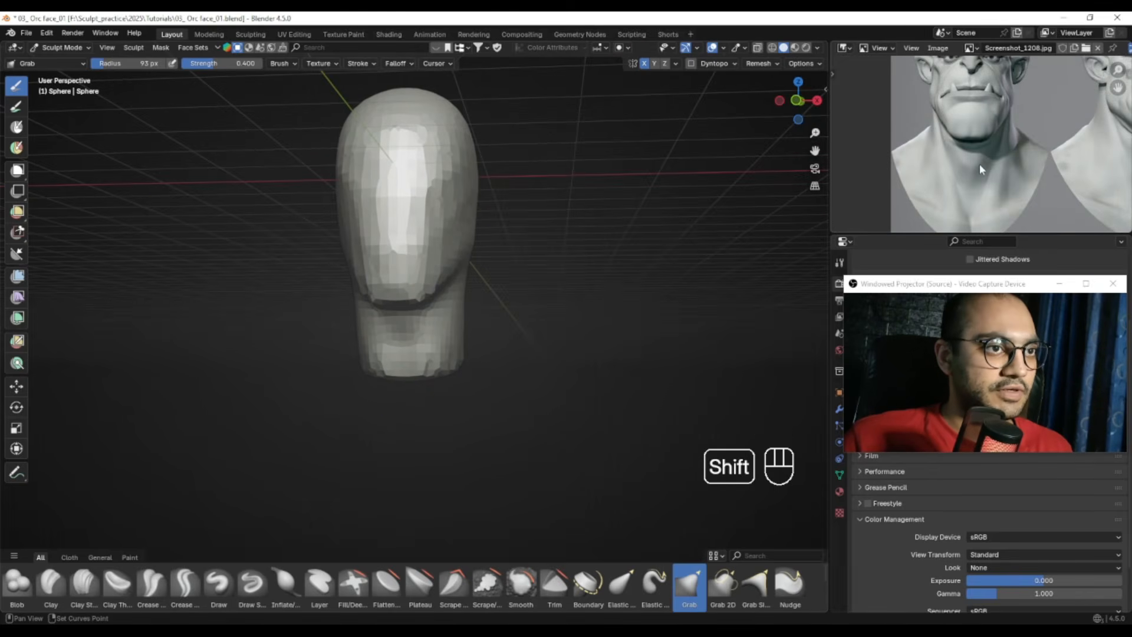
Adjust the lower part of the neck with Grab from front and back, ending at a 70 px radius
scroll(979, 164, "down", 3)
left_click_drag(506, 335, 475, 348, "ctrl+alt")
left_click_drag(475, 348, 416, 345, "alt+shift")
key("f")
left_click(407, 349)
mouse_move(413, 469)
left_mouse_down("alt")
mouse_move(513, 384)
mouse_move(473, 359)
mouse_move(436, 371)
mouse_move(438, 386)
left_mouse_up("alt")
key("f")
left_click(376, 360)
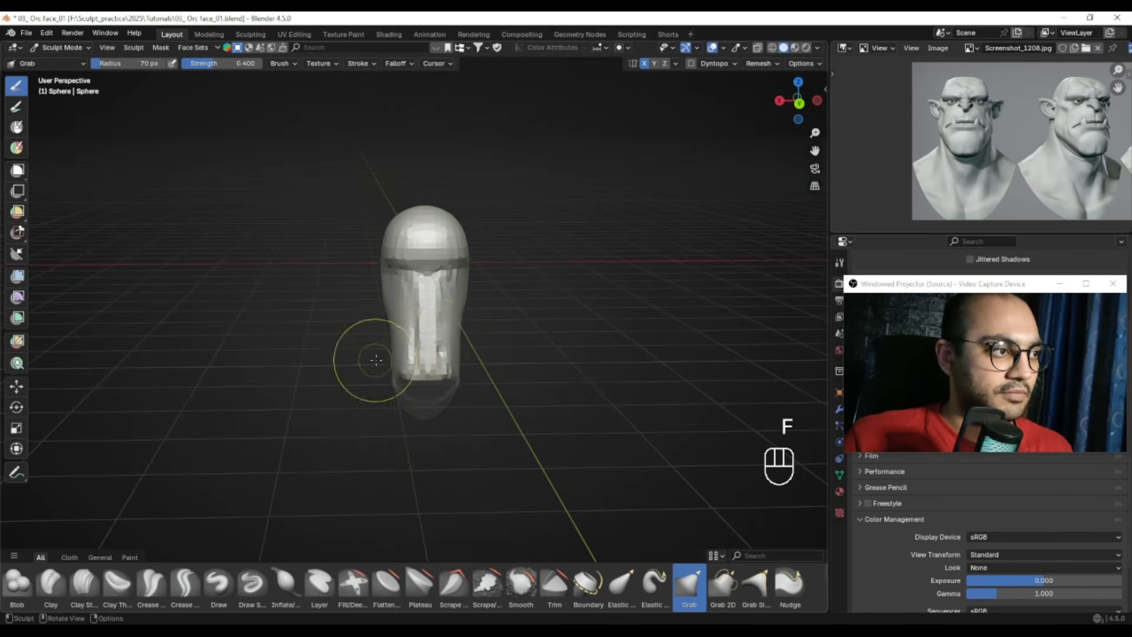
Pull the back of the neck base outward into broad shoulders with Grab, using radii of 91 px and 88 px
key("f")
left_click(422, 338)
mouse_move(382, 352)
left_mouse_down("alt")
mouse_move(374, 344)
mouse_move(410, 250)
mouse_move(439, 260)
left_mouse_up("alt")
key("ctrl+z")
key("f")
left_click(469, 289)
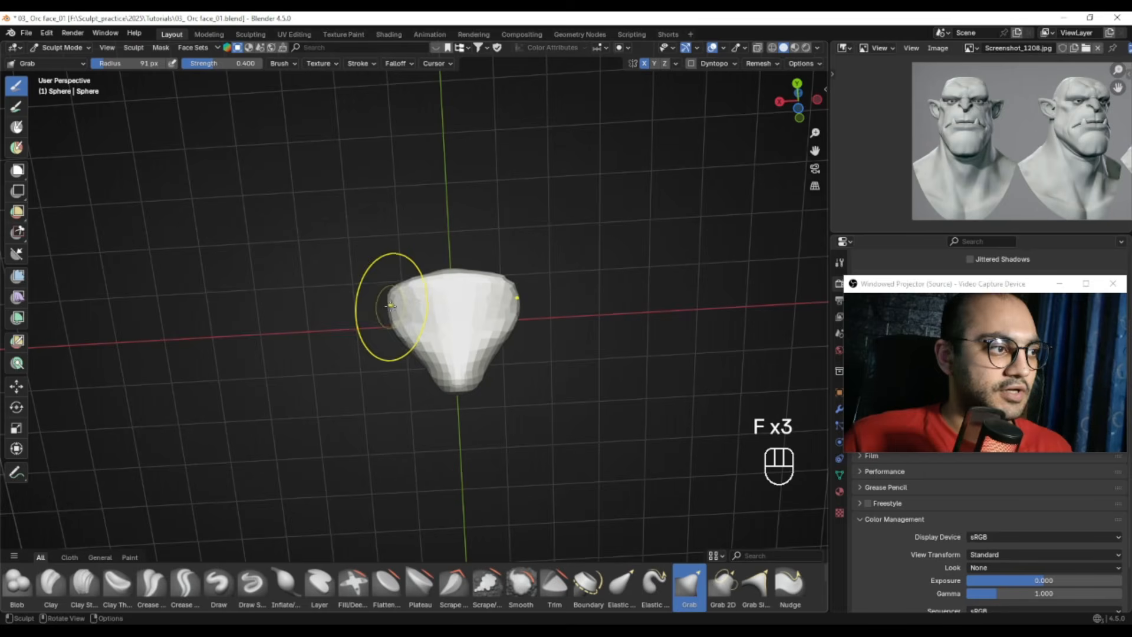
left_click_drag(390, 305, 358, 299)
left_click_drag(445, 263, 468, 303, "alt")
key("f")
left_click(478, 303)
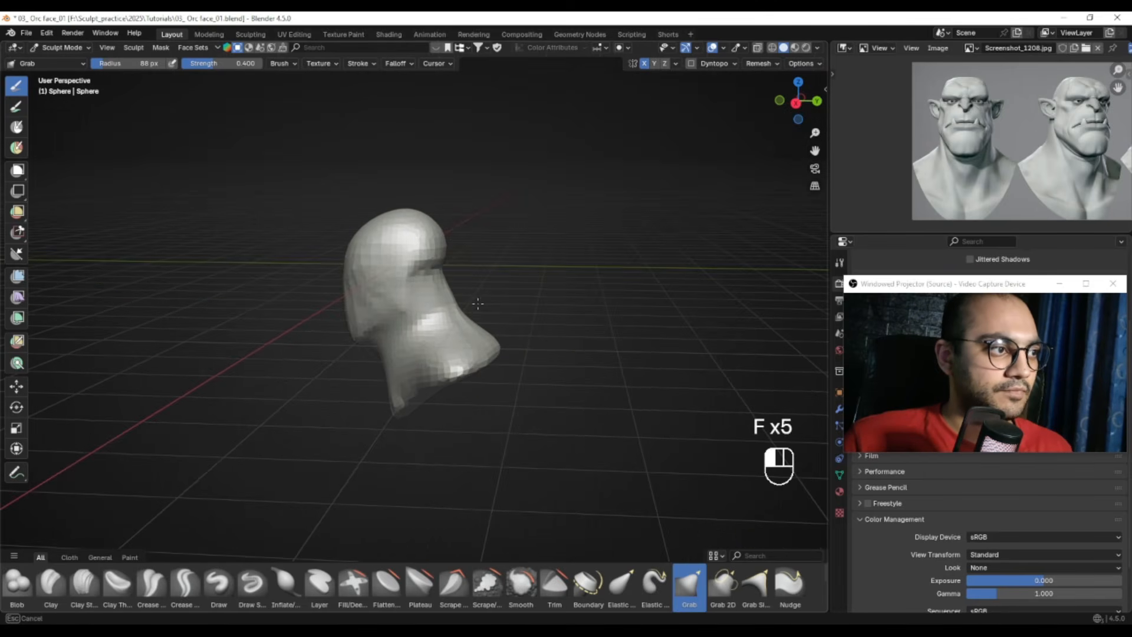
Shape the back slope from neck to shoulders in the right side view with Grab, using radii of 87 px and 123 px
middle_click_drag(974, 164, 953, 137)
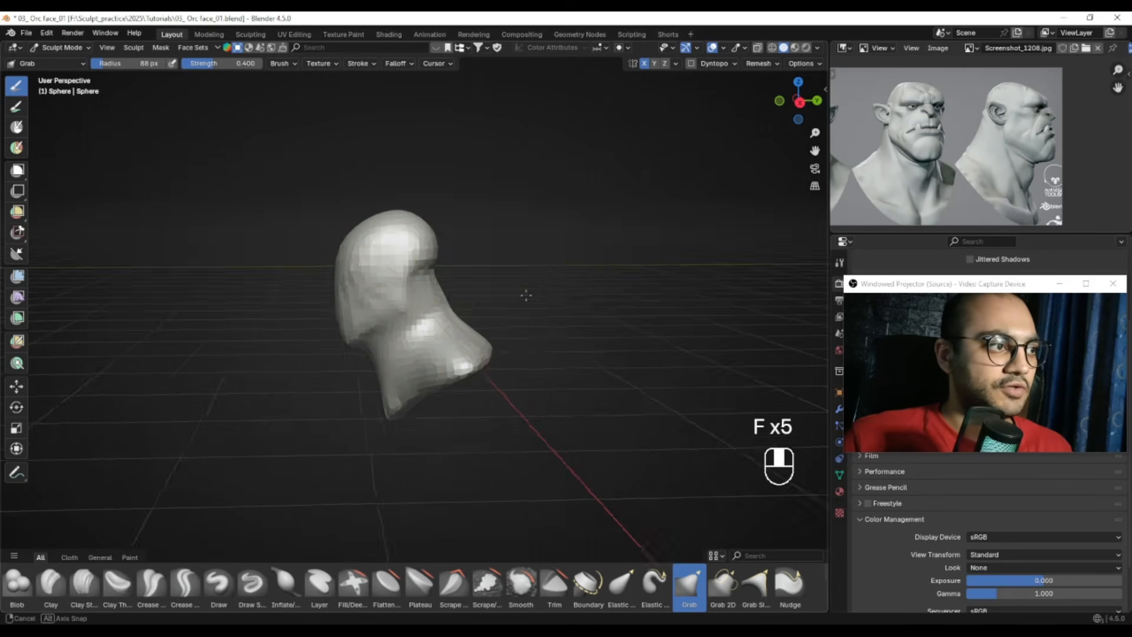
middle_click_drag(523, 295, 469, 250)
key("KP_3")
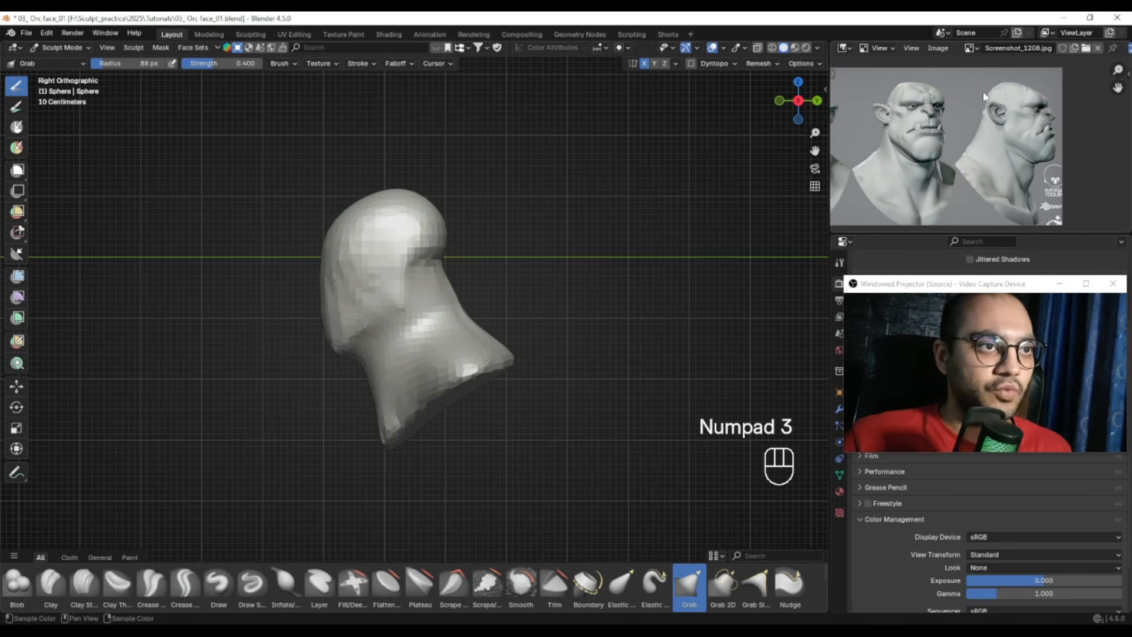
scroll(460, 293, "up", 1)
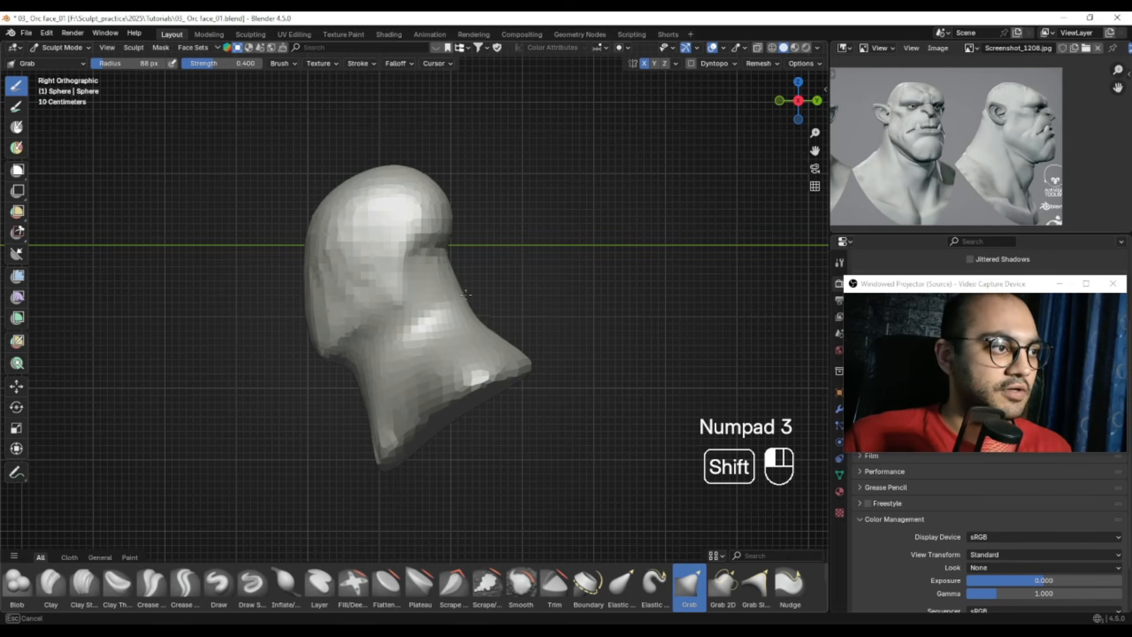
key("f")
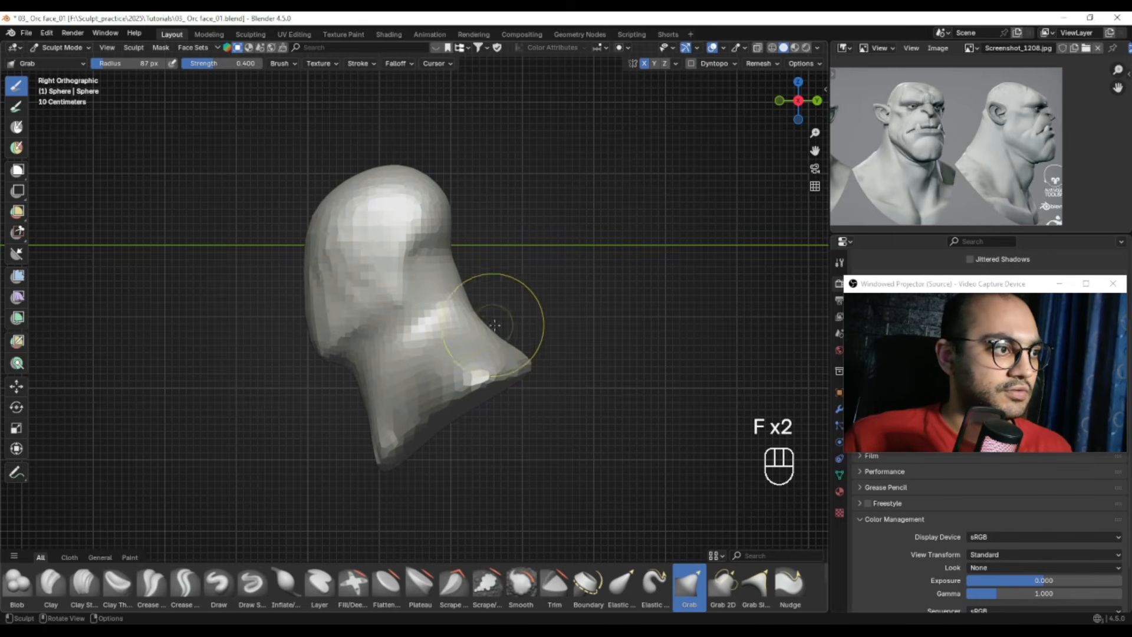
key("ctrl+z")
key("f")
left_click_drag(511, 382, 513, 385)
mouse_move(493, 378)
right_mouse_down("alt+shift")
mouse_move(519, 385)
mouse_move(503, 359)
right_mouse_up("alt+shift")
key("f")
left_click(497, 403)
key("f")
left_click_drag(516, 365, 519, 366)
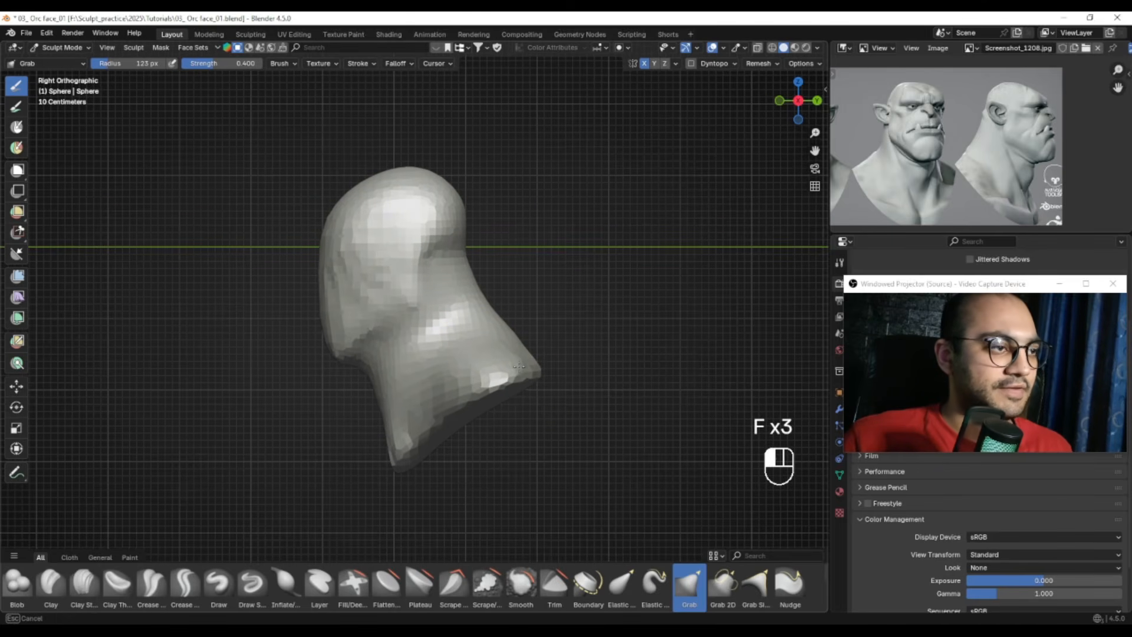
Round the shoulder ends with Grab, reducing the radius to 73 px, and smooth the back of the shoulders
key("ctrl+z")
key("f")
left_click(519, 360)
key("f")
left_click(558, 376)
mouse_move(510, 357)
right_mouse_down("alt")
mouse_move(525, 365)
mouse_move(533, 407)
right_mouse_up("alt")
key("f")
left_click(517, 375)
left_click_drag(502, 361, 529, 358)
key("f")
left_click(502, 373)
mouse_move(527, 359)
right_mouse_down("alt")
mouse_move(513, 373)
mouse_move(525, 339)
right_mouse_up("alt")
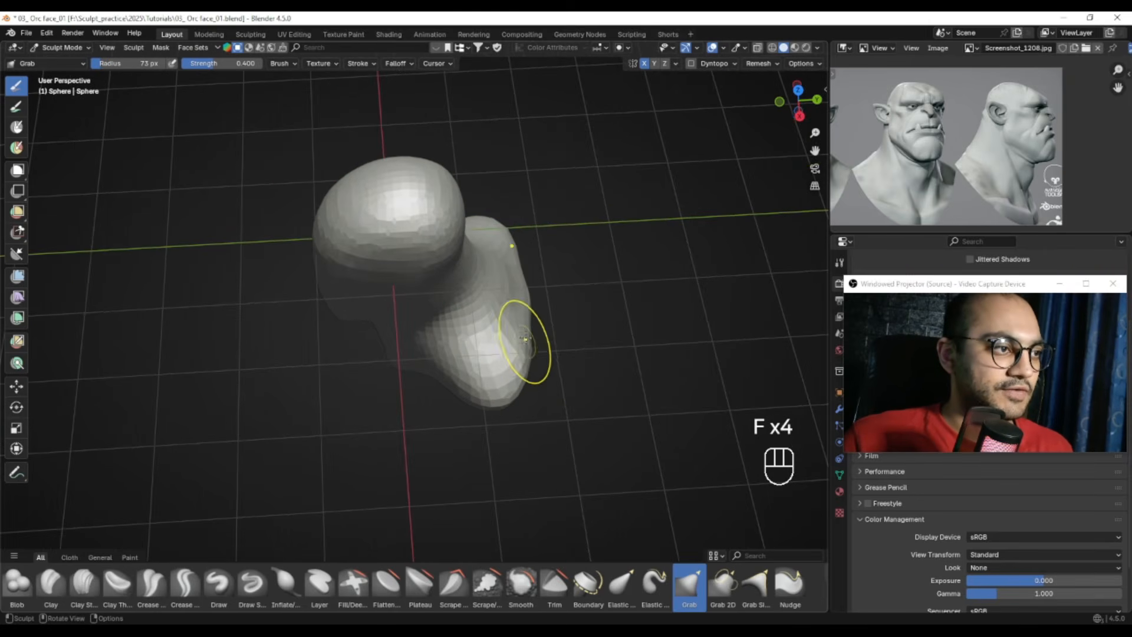
mouse_move(537, 326)
left_mouse_down("shift")
mouse_move(505, 328)
mouse_move(519, 253)
mouse_move(505, 284)
left_mouse_up("shift")
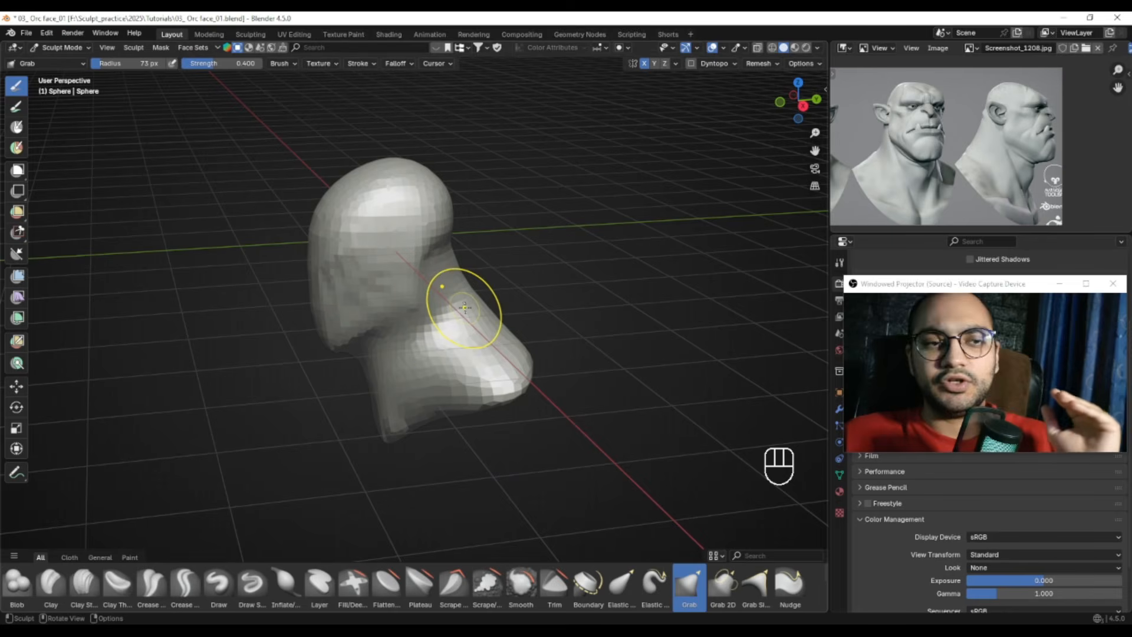
Fill out the lower chest edges in front with Grab, using radii of 122 px and 104 px
middle_click_drag(438, 286, 448, 308)
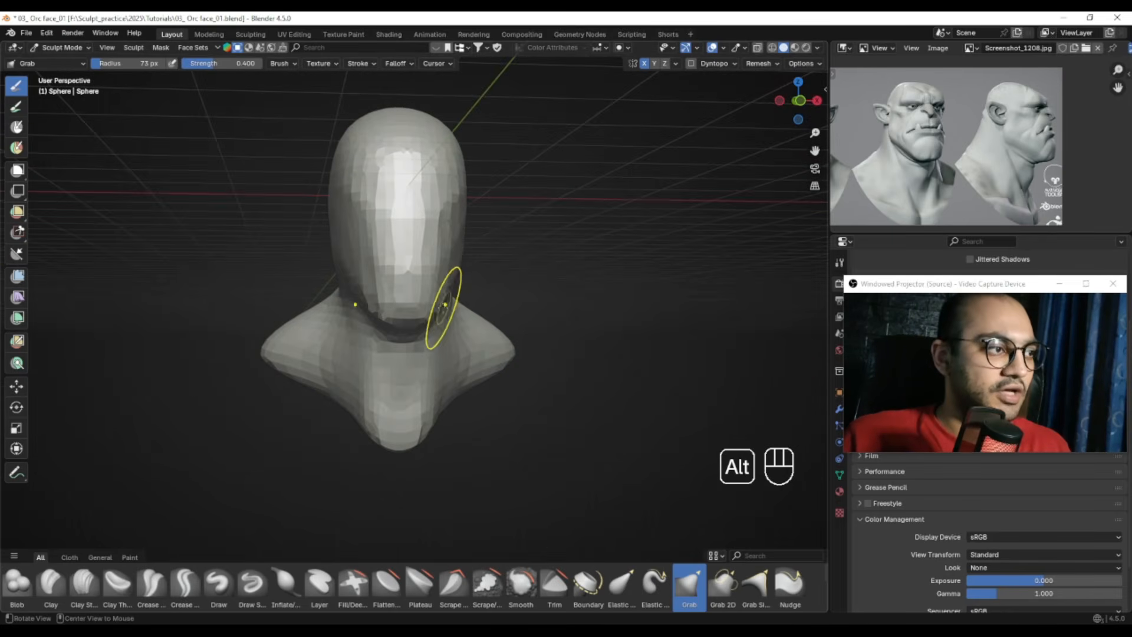
middle_click_drag(937, 186, 1039, 177, "alt")
middle_click_drag(440, 357, 417, 385, "alt")
key("f")
left_click(363, 366)
key("ctrl+z")
key("f")
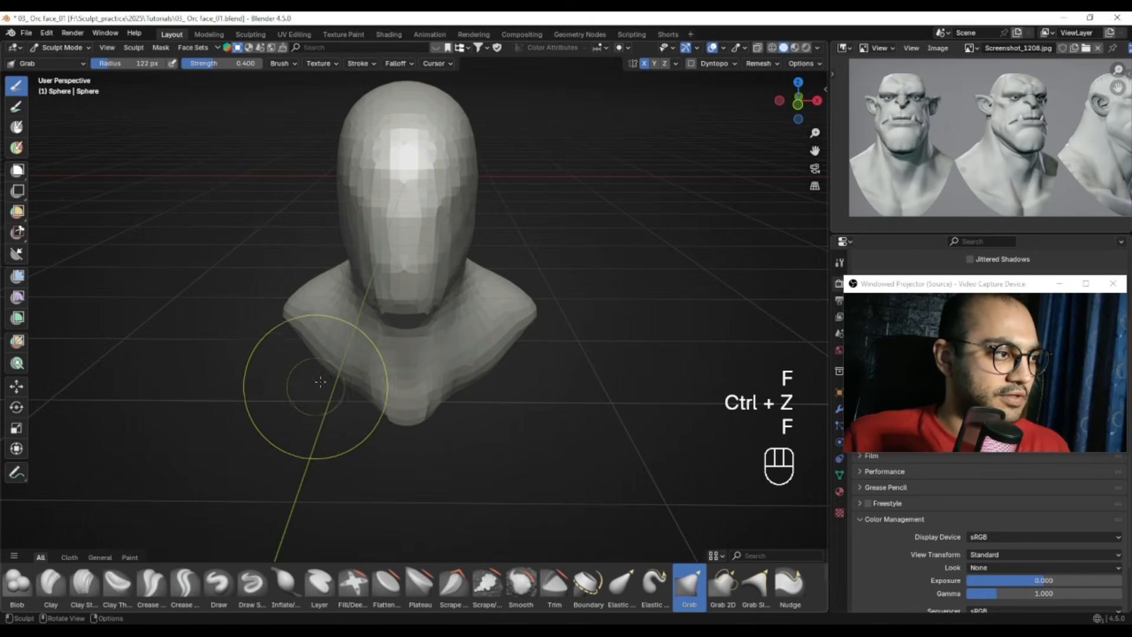
key("f")
left_click(357, 385)
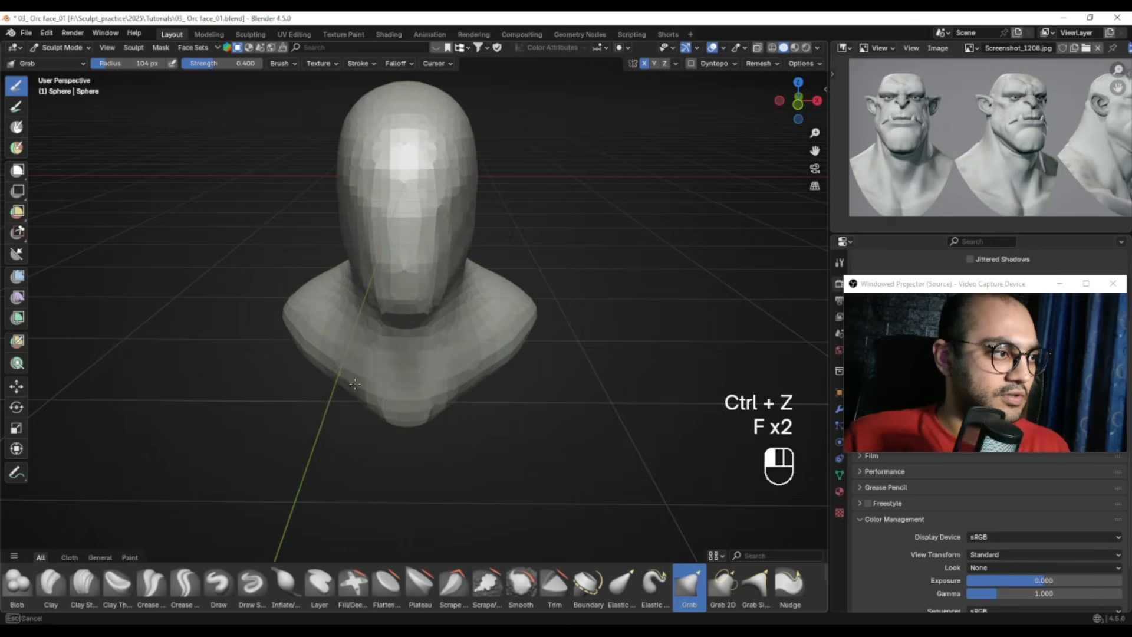
Refine the underside and lower chest outline with Grab at a 71 px radius and smooth the chest
mouse_move(378, 428)
middle_mouse_down("alt")
mouse_move(381, 324)
mouse_move(369, 315)
middle_mouse_up("alt")
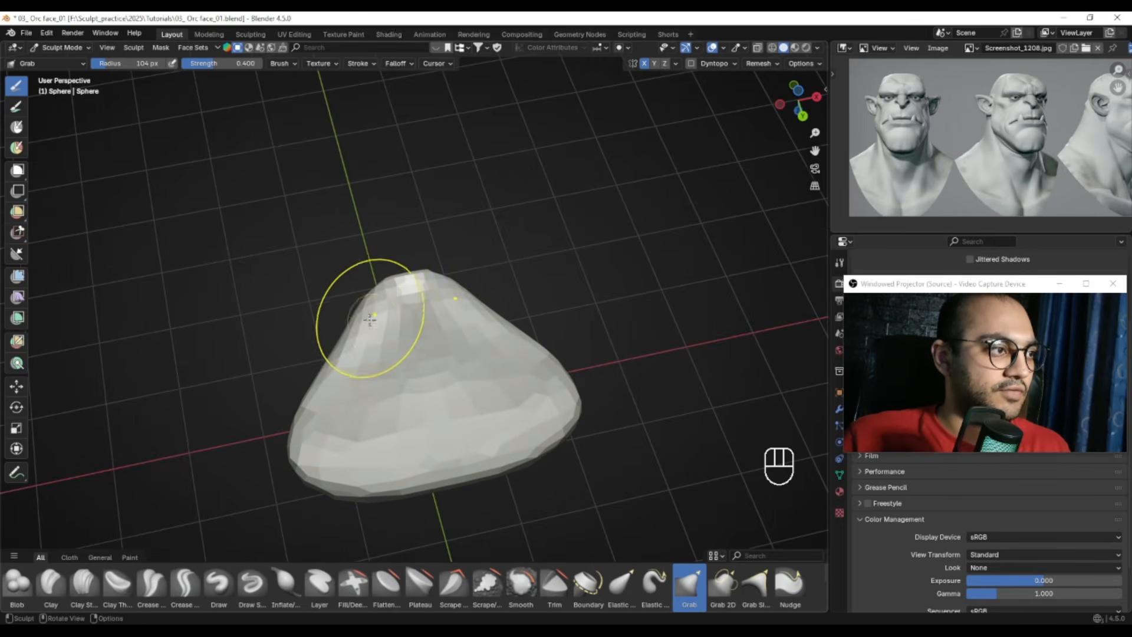
key("ctrl+z")
key("f")
left_click(383, 353)
mouse_move(384, 354)
middle_mouse_down()
mouse_move(411, 366)
mouse_move(407, 448)
mouse_move(428, 457)
middle_mouse_up()
key("f")
left_click(350, 379)
left_click_drag(351, 380, 348, 377, "shift")
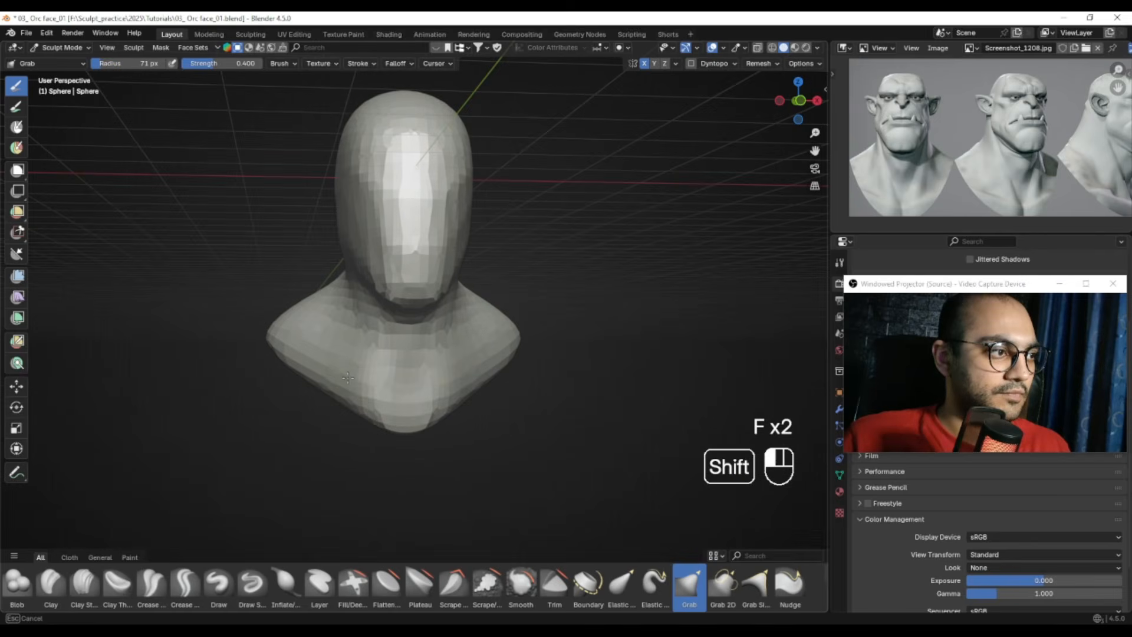
middle_click_drag(384, 384, 411, 445, "shift")
left_click_drag(410, 445, 443, 321, "ctrl+alt")
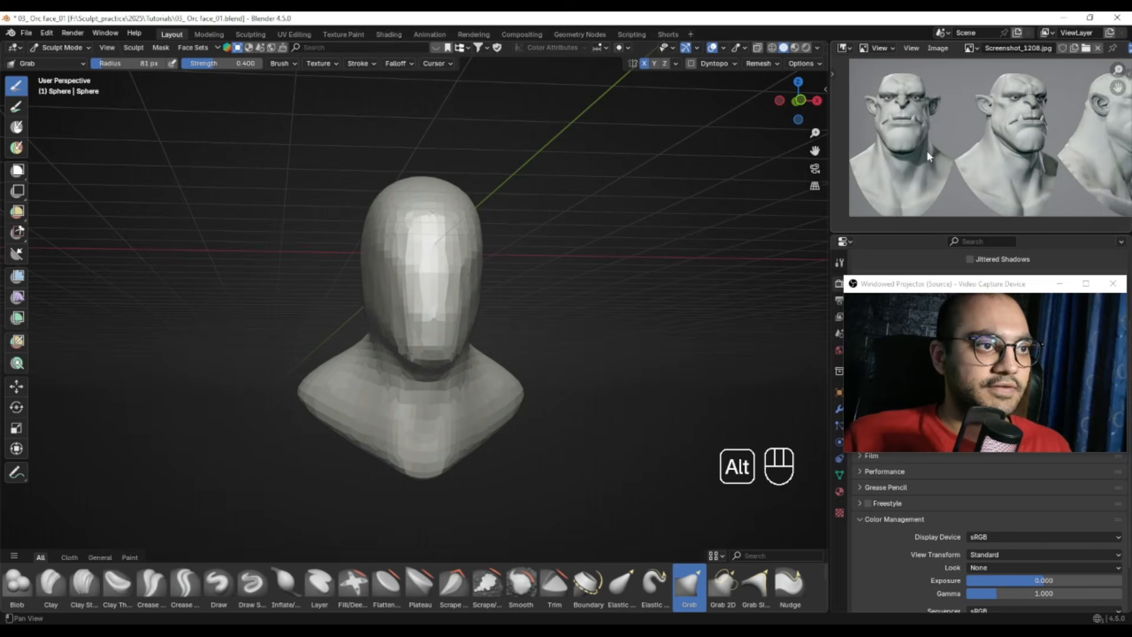
Widen the sides of the lower face in the front view with Grab at a 158 px radius, following the reference
middle_click_drag(928, 156, 931, 162)
left_click_drag(918, 176, 944, 132, "ctrl+alt")
left_click_drag(876, 139, 891, 142, "alt")
left_click_drag(420, 331, 432, 311, "ctrl+alt")
left_click_drag(432, 311, 392, 307, "alt")
key("KP_1")
key("f")
left_click(381, 339)
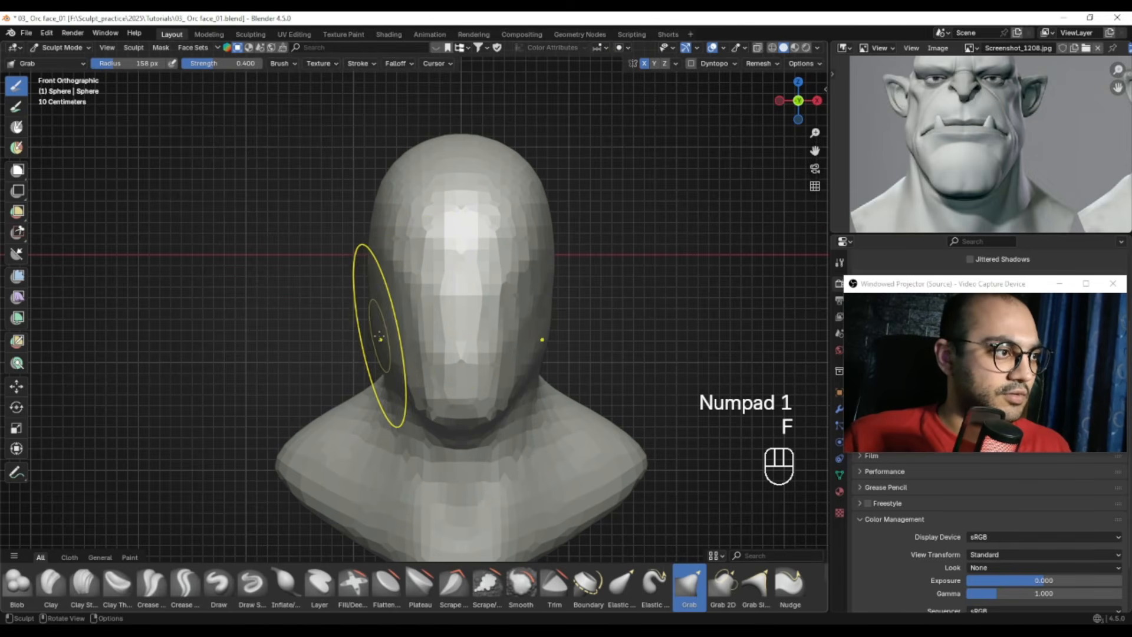
key("f")
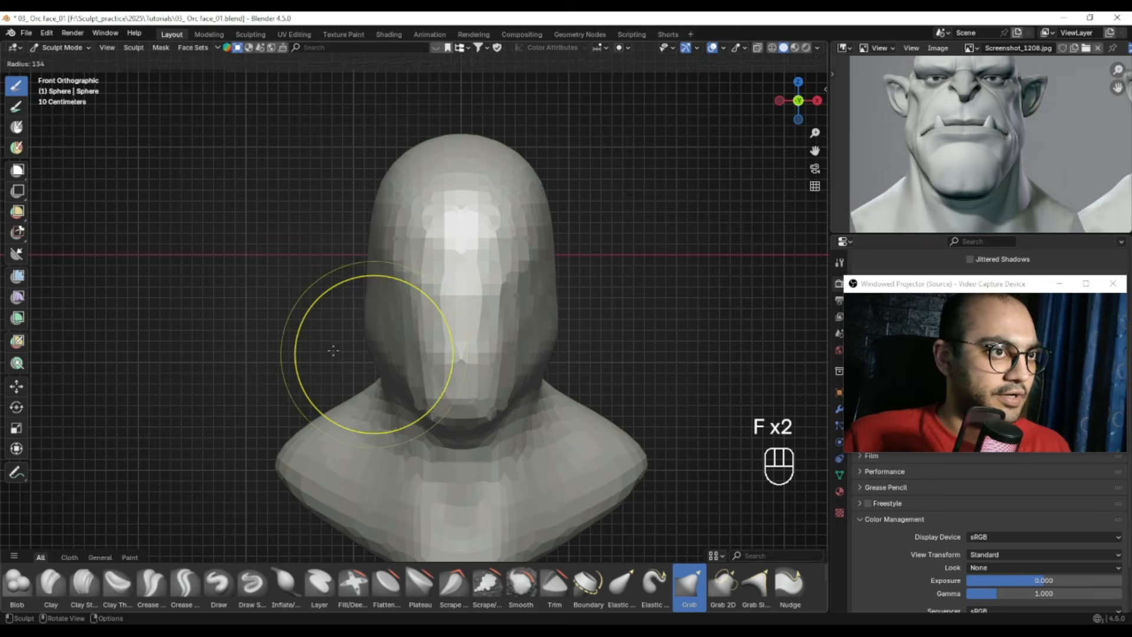
left_click(367, 337)
Shape the jaw, chin and neck sides in the front view with Grab, using radii of 158 px, 196 px and 123 px
key("f")
left_click(405, 380)
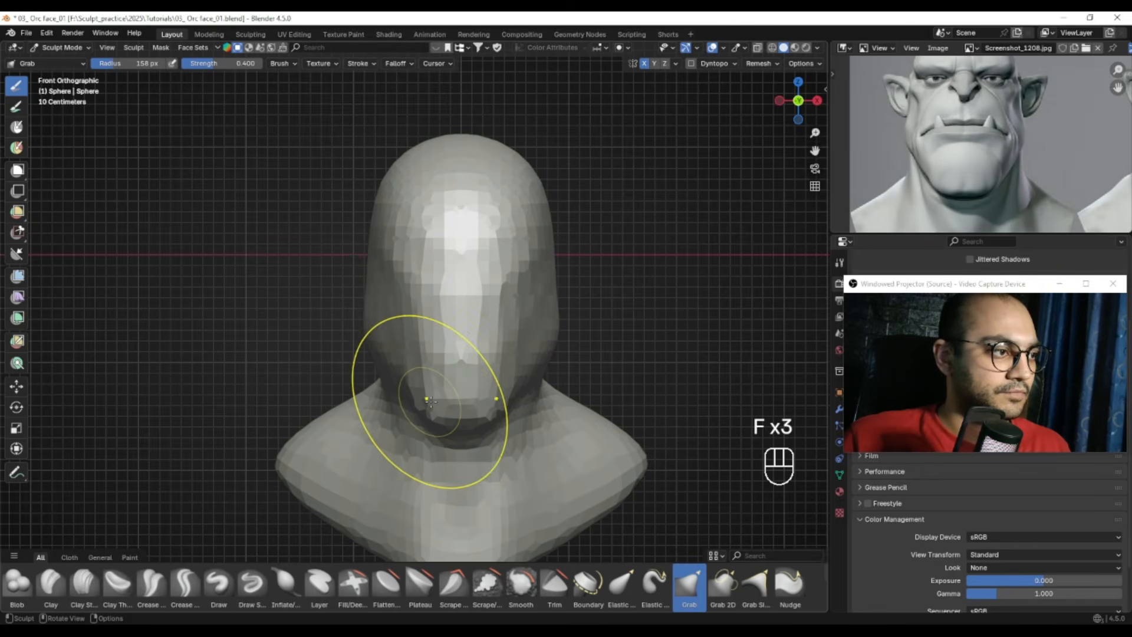
key("f")
left_click(373, 400)
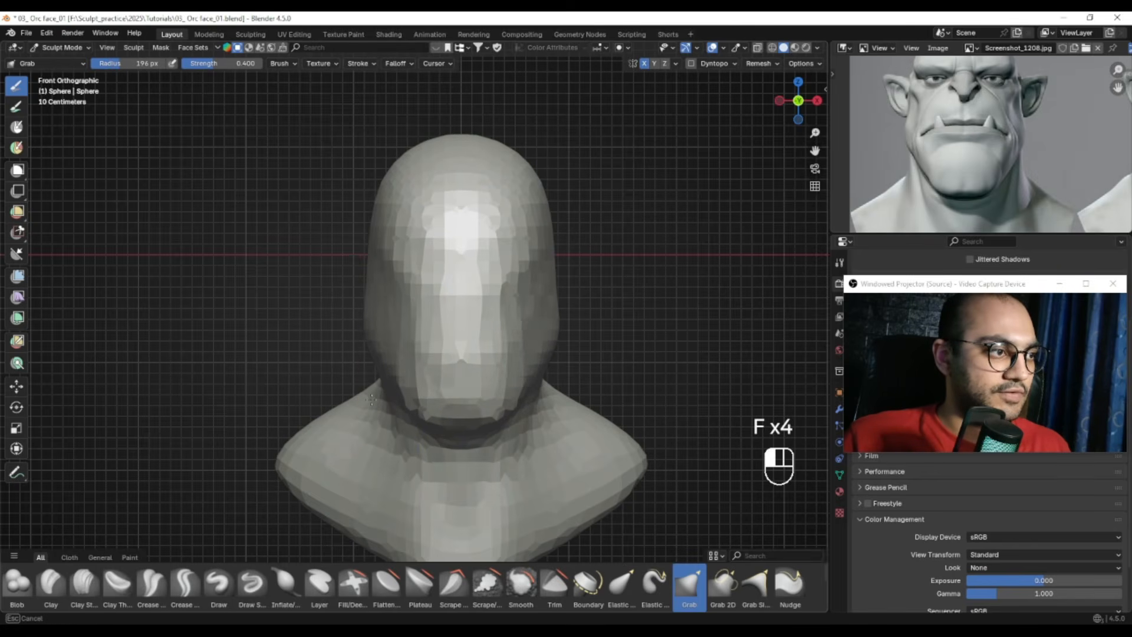
middle_click_drag(423, 392, 430, 404, "shift")
key("f")
left_click(435, 384)
key("f")
left_click(448, 354)
left_click_drag(385, 328, 386, 327)
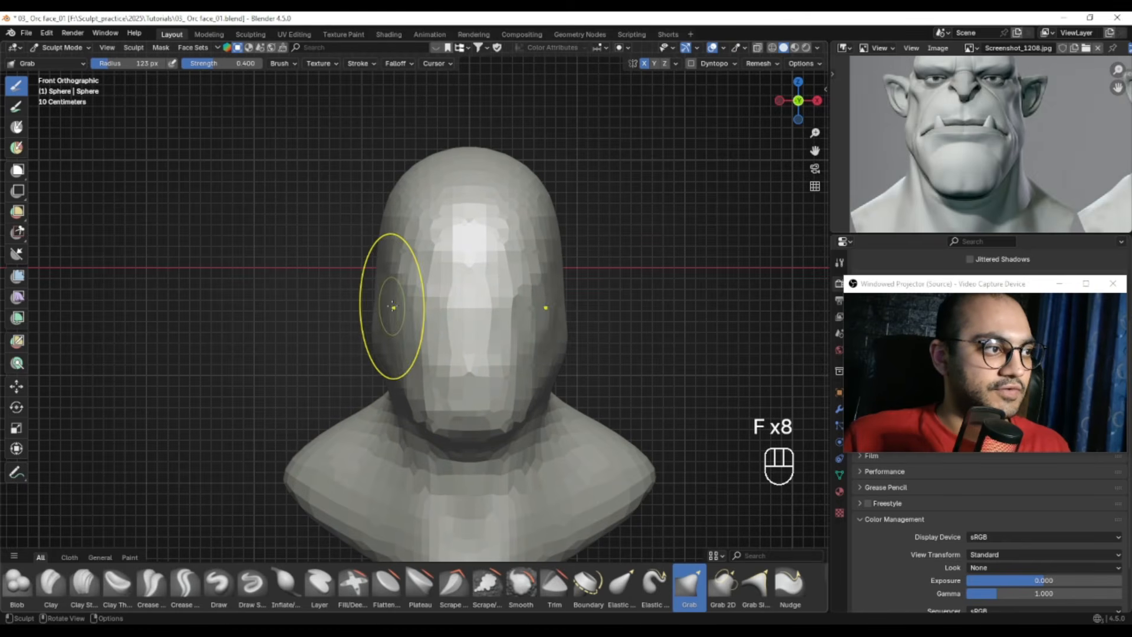
Undo the last cheek move and refine the sides of the face with Grab at an 86 px radius
key("ctrl+z")
key("f")
mouse_move(387, 307)
left_mouse_down("alt")
mouse_move(544, 341)
mouse_move(440, 341)
mouse_move(561, 346)
mouse_move(453, 346)
mouse_move(478, 381)
left_mouse_up("alt")
key("f")
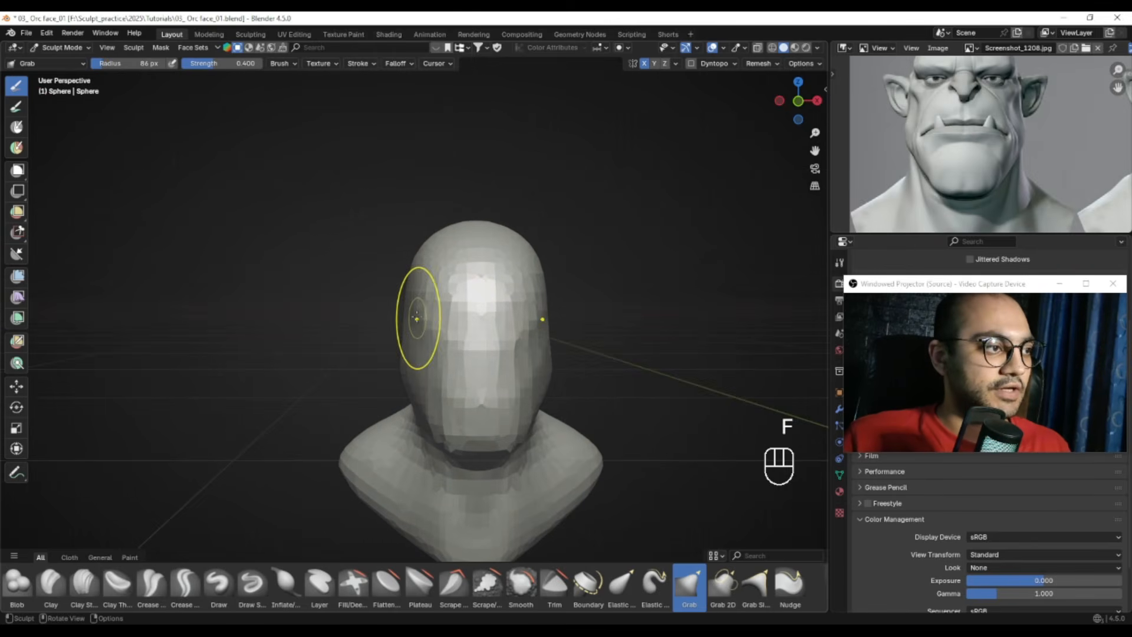
left_click_drag(420, 313, 432, 322)
key("ctrl+z")
key("f")
left_click(438, 317)
key("f")
Adjust the jaw and neck contour with Grab, ending at a 95 px radius, and smooth the junction
mouse_move(460, 357)
left_mouse_down("alt")
mouse_move(463, 324)
mouse_move(417, 343)
mouse_move(396, 370)
left_mouse_up("alt")
left_click(489, 326)
key("f")
key("ctrl+z")
mouse_move(400, 370)
right_mouse_down("alt")
mouse_move(472, 379)
mouse_move(474, 404)
mouse_move(436, 411)
right_mouse_up("alt")
key("f")
left_click(428, 410)
mouse_move(429, 407)
left_mouse_down("shift")
mouse_move(442, 395)
mouse_move(433, 401)
left_mouse_up("shift")
mouse_move(434, 383)
left_mouse_down("ctrl+alt")
mouse_move(433, 413)
mouse_move(430, 397)
left_mouse_up("ctrl+alt")
left_click_drag(991, 160, 946, 118, "alt")
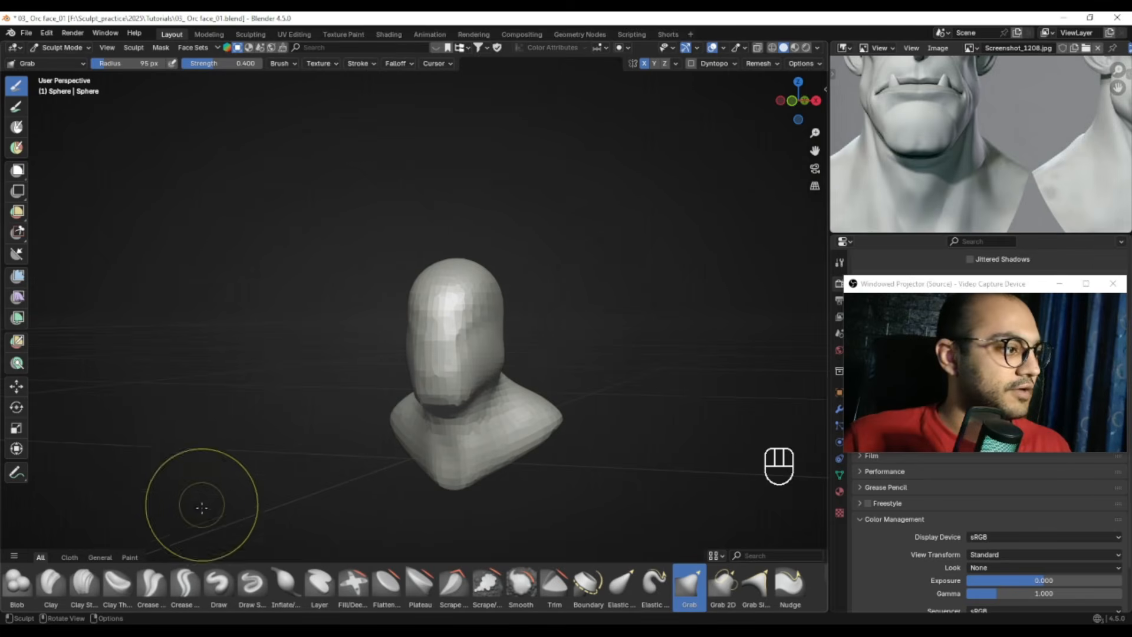
Switch to the Draw brush and set its radius to 29 px for the neck muscles
left_click(219, 584)
left_click_drag(377, 412, 508, 283, "alt")
left_click_drag(1030, 164, 843, 162, "alt")
left_click_drag(967, 126, 969, 171, "ctrl+alt")
left_click_drag(969, 171, 953, 161, "alt")
left_click_drag(425, 351, 437, 317, "ctrl+alt")
mouse_move(437, 317)
left_mouse_down("alt+shift")
mouse_move(457, 304)
mouse_move(423, 311)
mouse_move(418, 328)
left_mouse_up("alt+shift")
key("f")
left_click(419, 304)
Try Draw strokes down the side of the neck and undo them
left_click_drag(417, 327, 430, 378, "ctrl+alt")
mouse_move(431, 377)
left_mouse_down("alt")
mouse_move(450, 383)
mouse_move(449, 346)
left_mouse_up("alt")
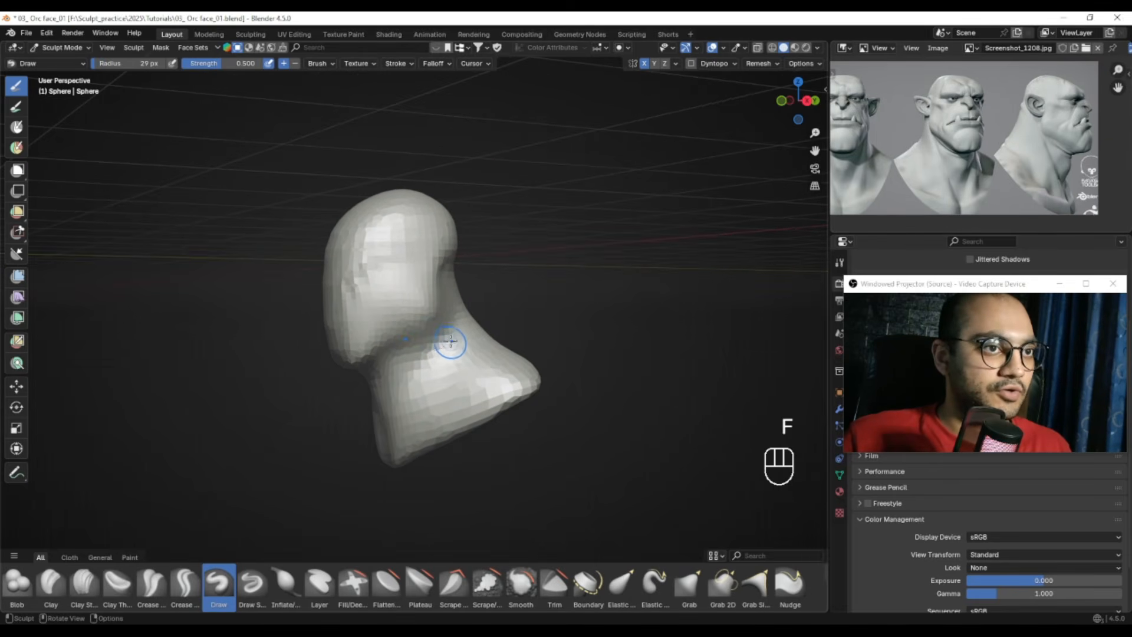
key("ctrl+z")
mouse_move(426, 396)
left_mouse_down("alt")
mouse_move(524, 394)
mouse_move(423, 404)
mouse_move(409, 437)
left_mouse_up("alt")
key("ctrl+z")
Remesh the bust and build up the diagonal neck muscle from behind the jaw to the chest with Draw
key("ctrl+r")
key("f")
left_click(452, 353)
left_click_drag(433, 419, 486, 384, "alt")
key("f")
left_click(477, 384)
left_click_drag(462, 336, 426, 451)
left_click_drag(413, 413, 484, 386, "alt")
Smooth the side of the neck and carve the throat hollow between the neck muscles with subtractive Draw strokes, ending at a 33 px radius
left_click_drag(398, 362, 414, 408, "shift")
left_click_drag(466, 393, 446, 392, "alt")
left_click_drag(938, 138, 980, 137, "alt")
left_click_drag(503, 383, 481, 379, "alt")
key("f")
left_click(479, 378)
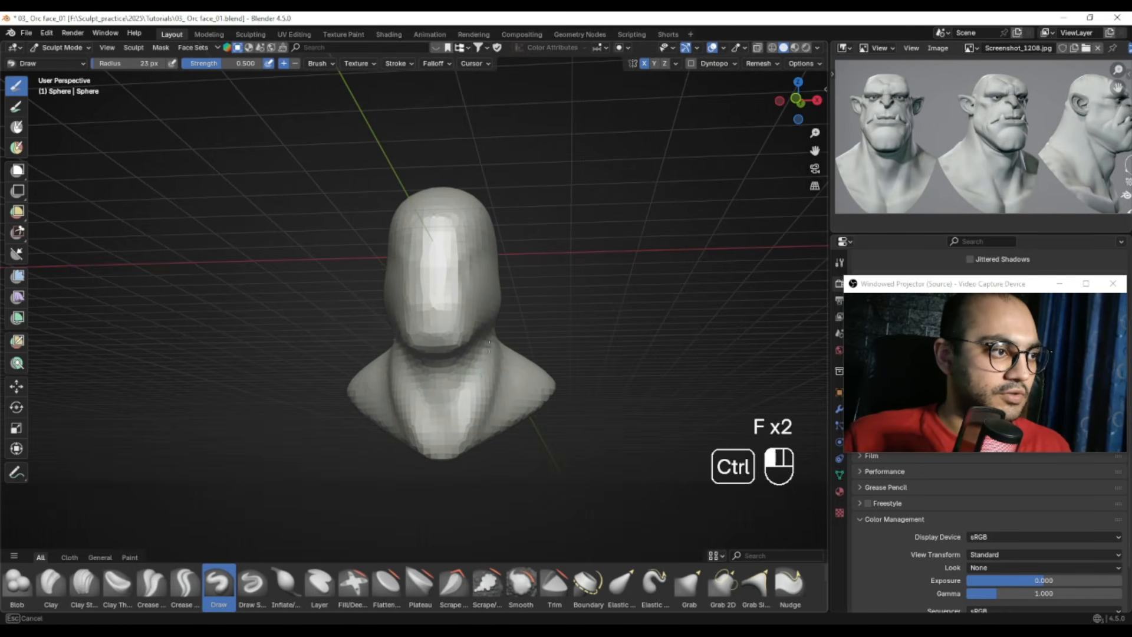
key("ctrl+f")
left_click_drag(479, 377, 441, 449, "ctrl")
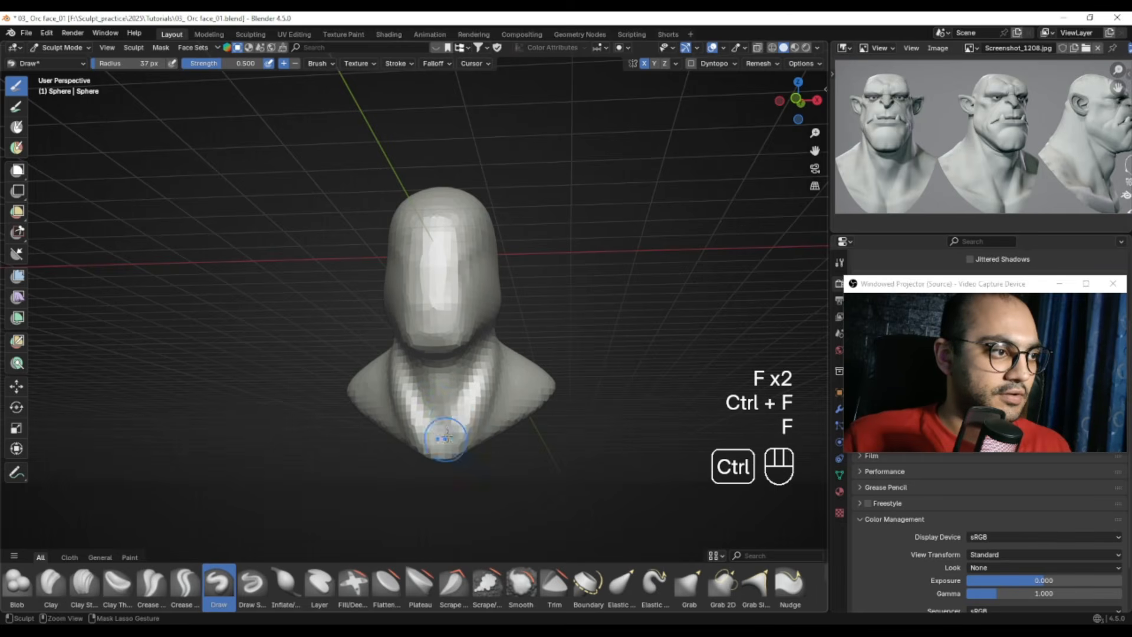
key("f")
middle_click_drag(460, 454, 495, 407)
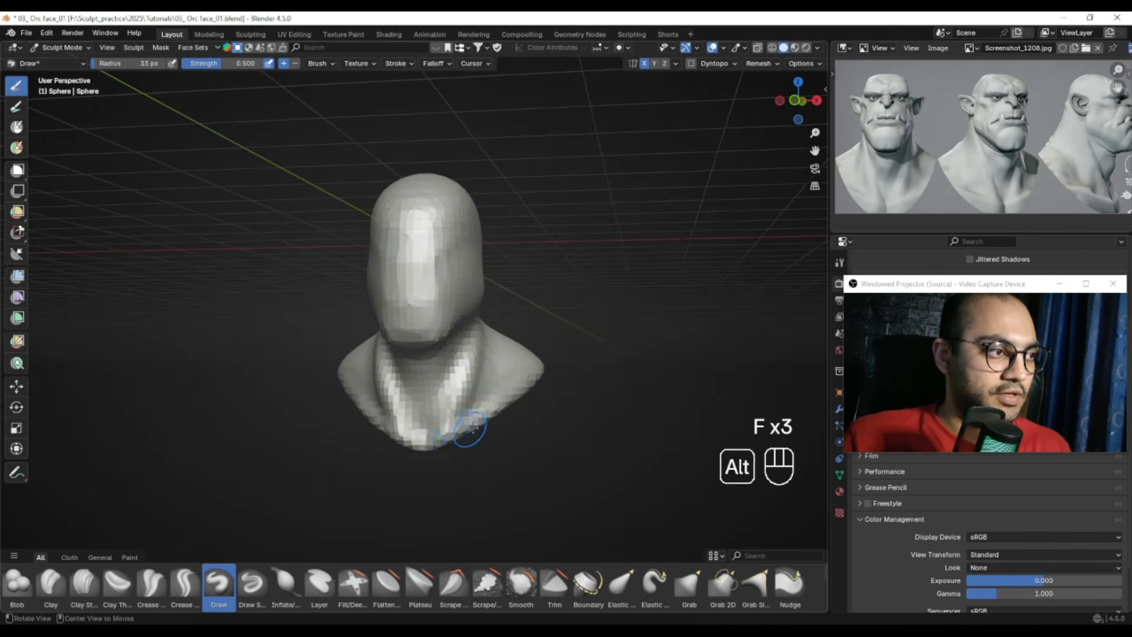
middle_click_drag(468, 417, 664, 295)
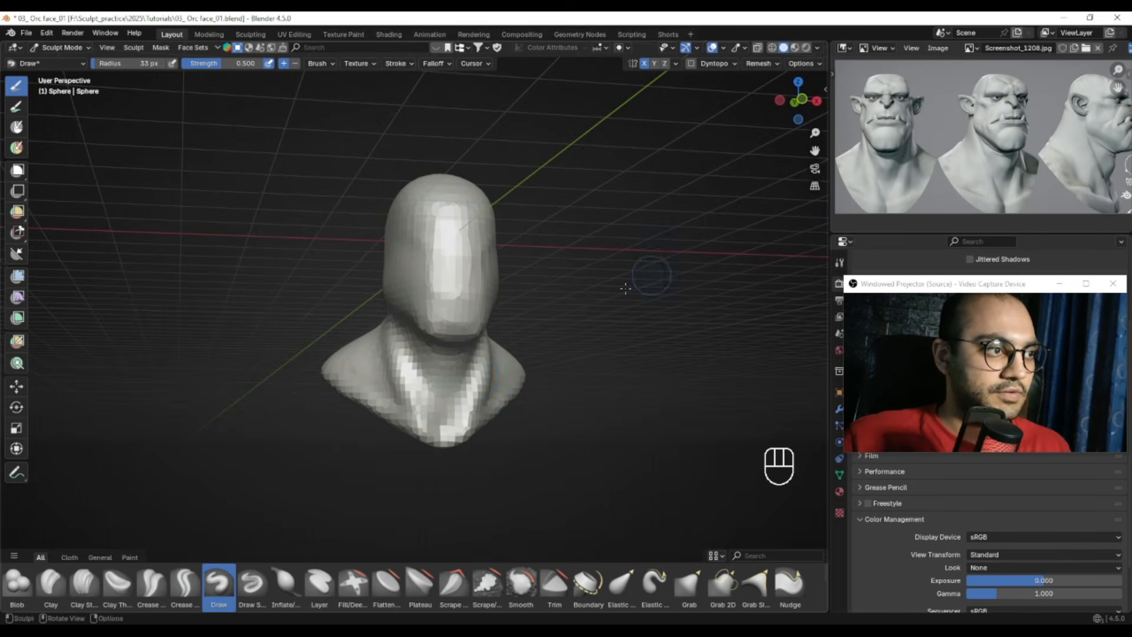
left_click_drag(415, 407, 451, 407, "alt")
left_click_drag(451, 407, 473, 433, "alt+shift")
Adjust the neck and shoulder contours with the Grab brush
key("g")
key("f")
left_click(424, 386)
left_click_drag(354, 386, 545, 367, "alt")
key("f")
left_click(396, 387)
mouse_move(410, 340)
left_mouse_down("alt")
mouse_move(401, 354)
mouse_move(478, 295)
left_mouse_up("alt")
Deepen the crease beneath and behind the jaw with subtractive Draw strokes at a 39 px radius
left_click(218, 583)
left_click_drag(1047, 149, 1038, 97, "alt")
left_click_drag(1038, 97, 1094, 104, "alt")
mouse_move(407, 338)
left_mouse_down("alt")
mouse_move(487, 334)
mouse_move(455, 360)
mouse_move(459, 314)
left_mouse_up("alt")
key("f")
left_click(451, 314)
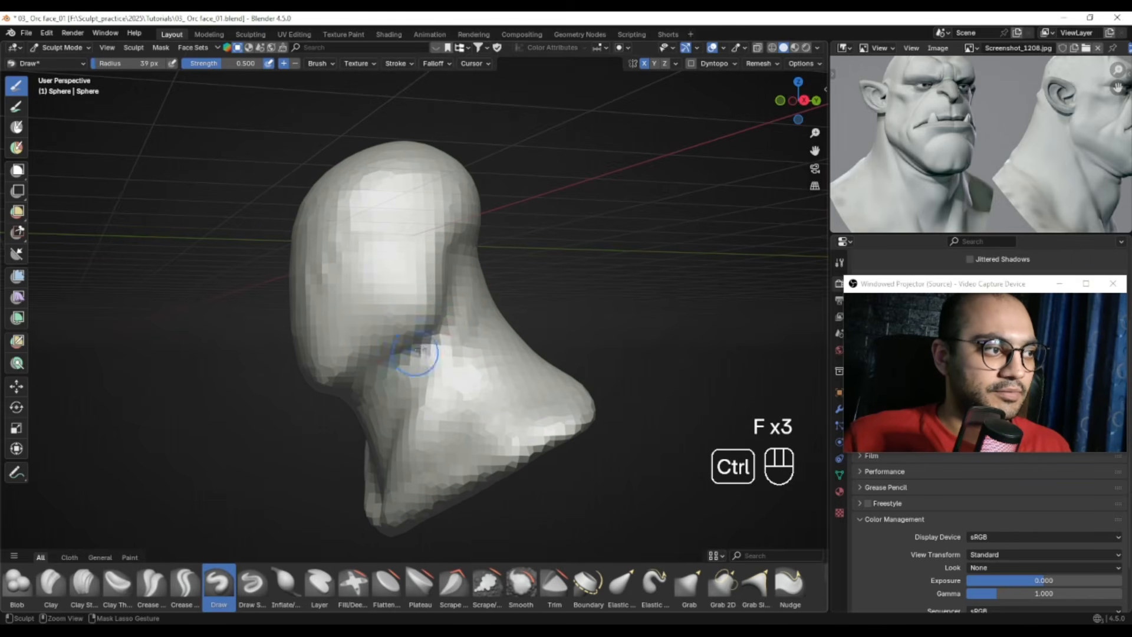
left_click_drag(419, 404, 472, 338, "alt")
mouse_move(391, 367)
left_mouse_down("alt")
mouse_move(537, 341)
mouse_move(415, 307)
left_mouse_up("alt")
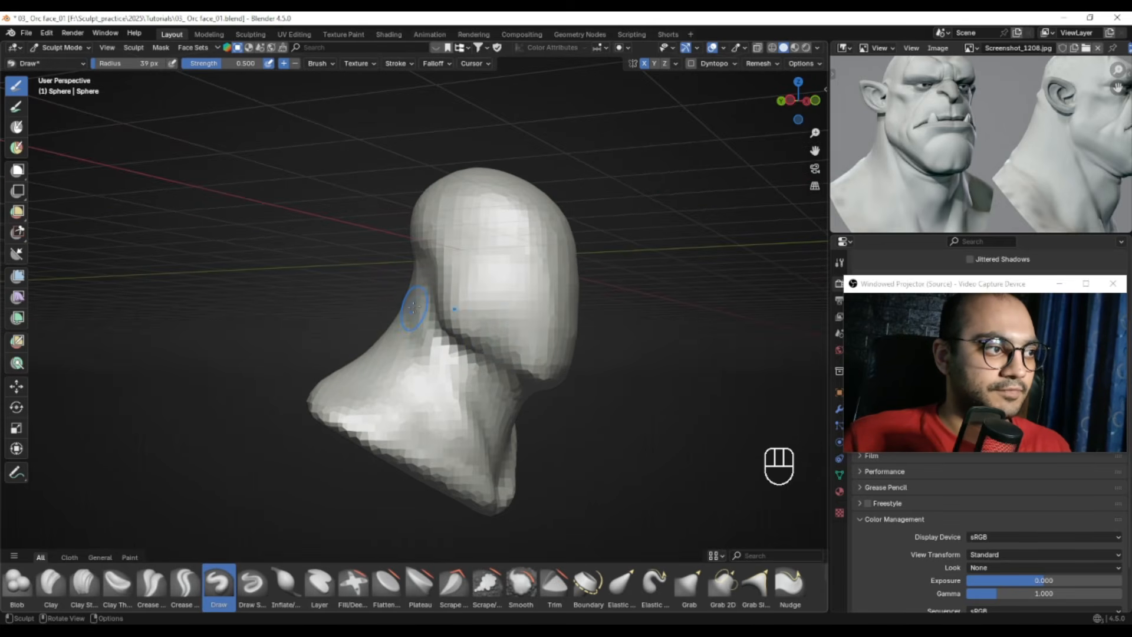
key("f")
left_click_drag(611, 318, 543, 327, "alt")
left_click_drag(401, 410, 442, 389, "alt")
mouse_move(443, 389)
left_mouse_down("ctrl+alt")
mouse_move(448, 420)
mouse_move(431, 419)
left_mouse_up("ctrl+alt")
Reshape the front and sides of the neck with Grab to match the front reference, ending at a 110 px radius
left_click_drag(885, 189, 1117, 184, "alt")
key("g")
key("f")
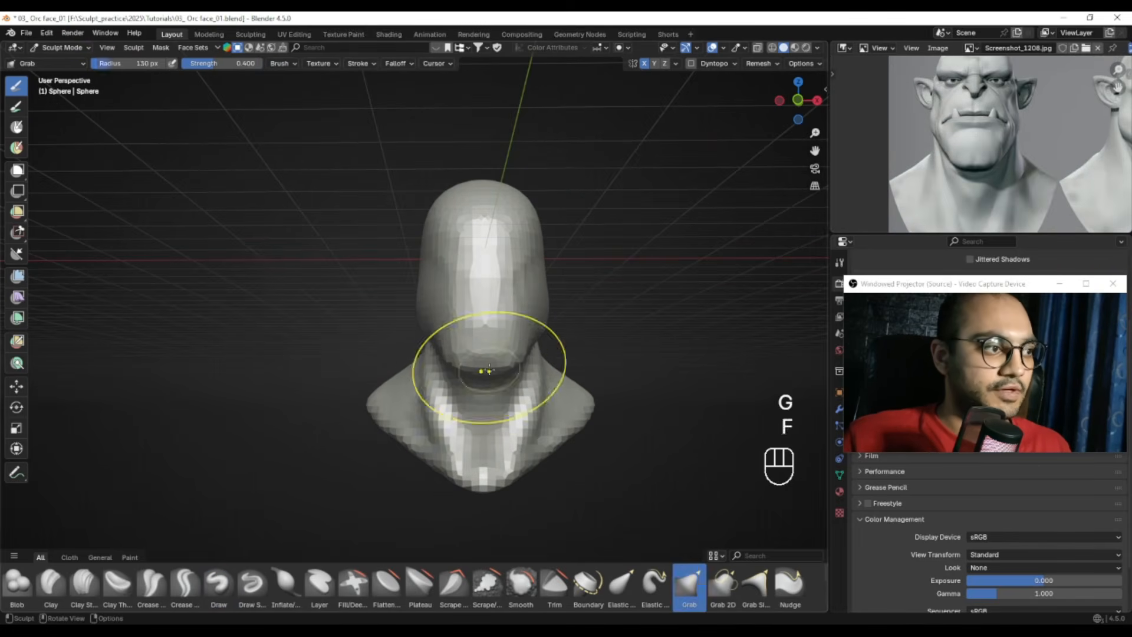
left_click_drag(498, 330, 481, 313, "alt+shift")
key("f")
left_click(433, 392)
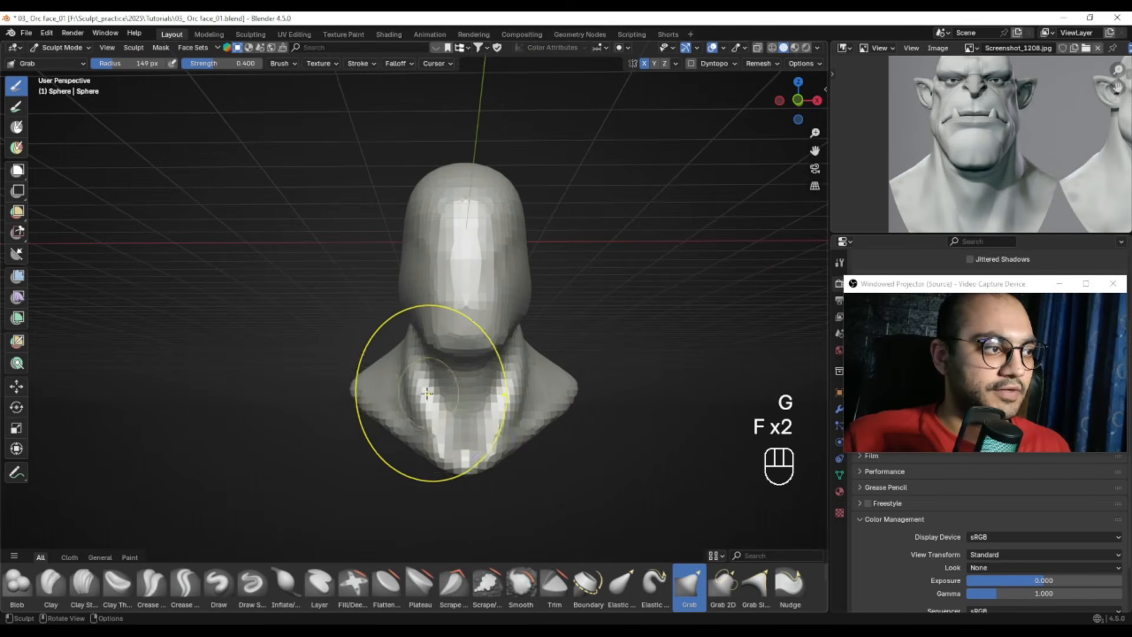
key("f")
key("f")
left_click(408, 373)
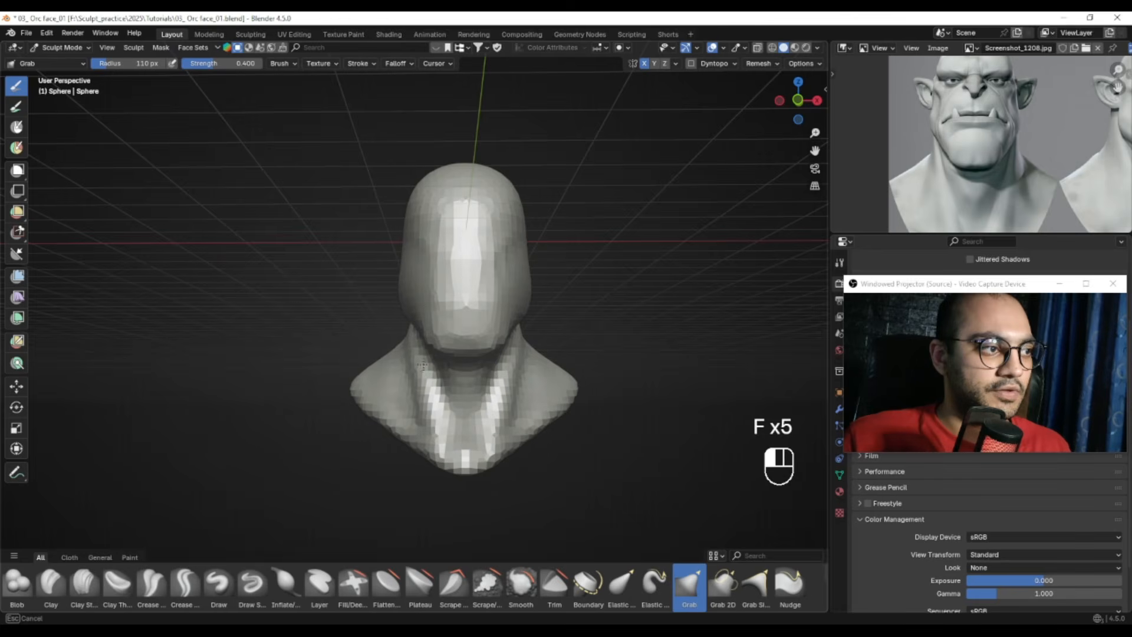
Save the file and remesh the bust
mouse_move(429, 361)
left_mouse_down("alt")
mouse_move(475, 305)
mouse_move(487, 354)
left_mouse_up("alt")
mouse_move(487, 354)
left_mouse_down("alt")
mouse_move(420, 364)
mouse_move(491, 361)
left_mouse_up("alt")
key("ctrl+s")
left_click_drag(491, 361, 499, 328, "ctrl+alt")
left_click_drag(498, 327, 473, 349, "alt")
key("ctrl+r")
mouse_move(1056, 156)
left_mouse_down("alt")
mouse_move(872, 203)
mouse_move(950, 170)
mouse_move(929, 194)
left_mouse_up("alt")
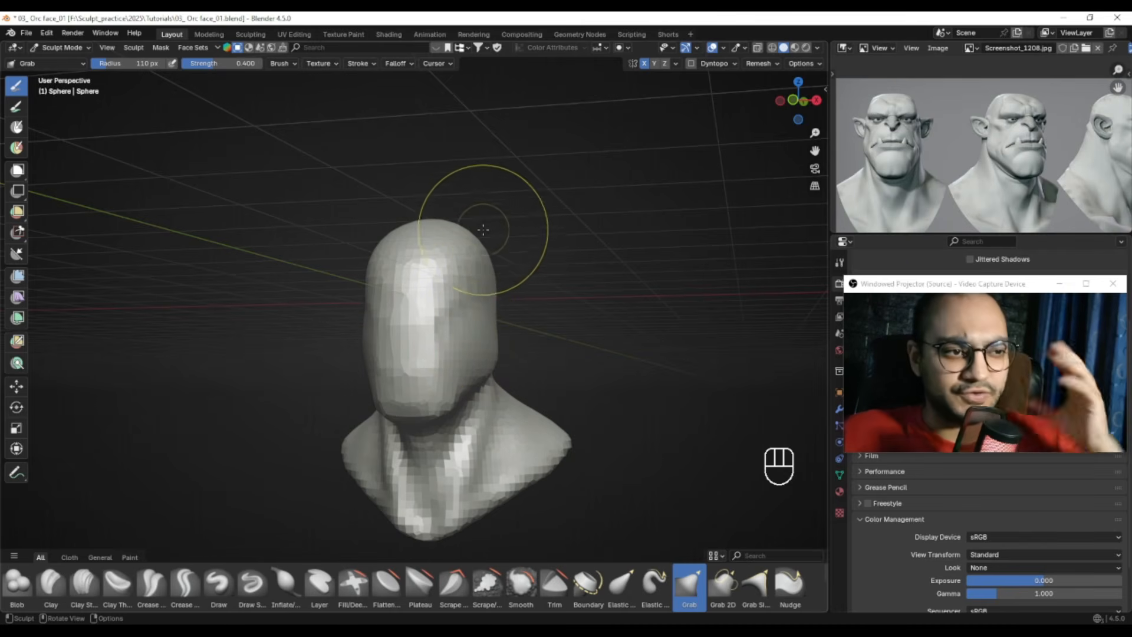
key("alt")
left_click_drag(758, 190, 484, 329, "ctrl+alt")
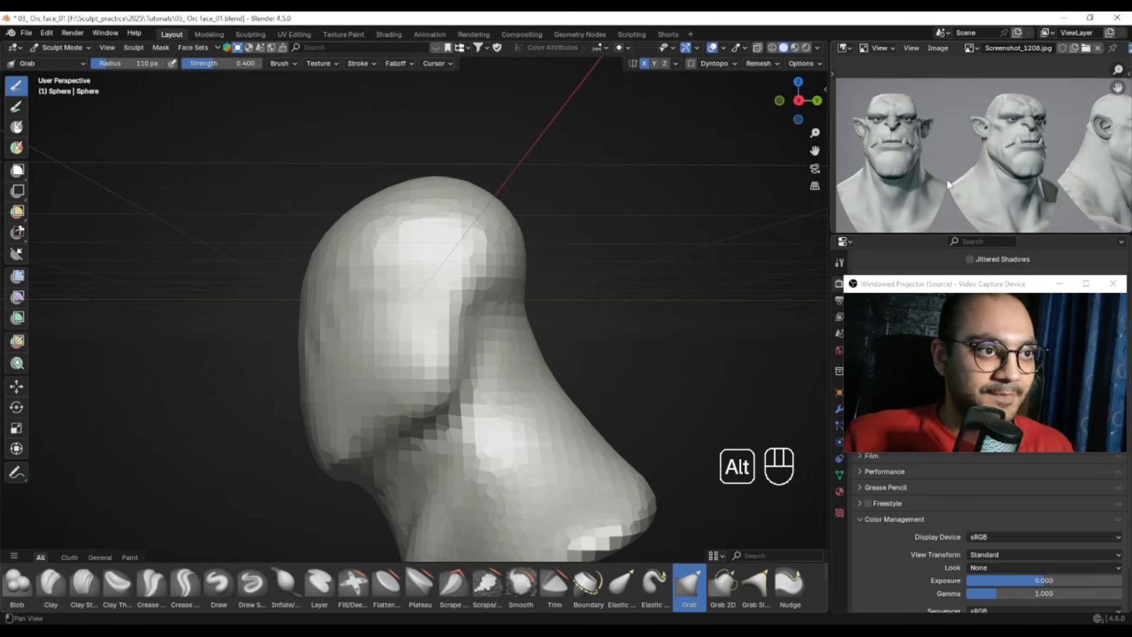
Reduce the voxel size, remesh the bust and smooth the area behind the jaw
scroll(942, 186, "up", 4)
left_click_drag(567, 284, 537, 341, "alt")
key("ctrl+r")
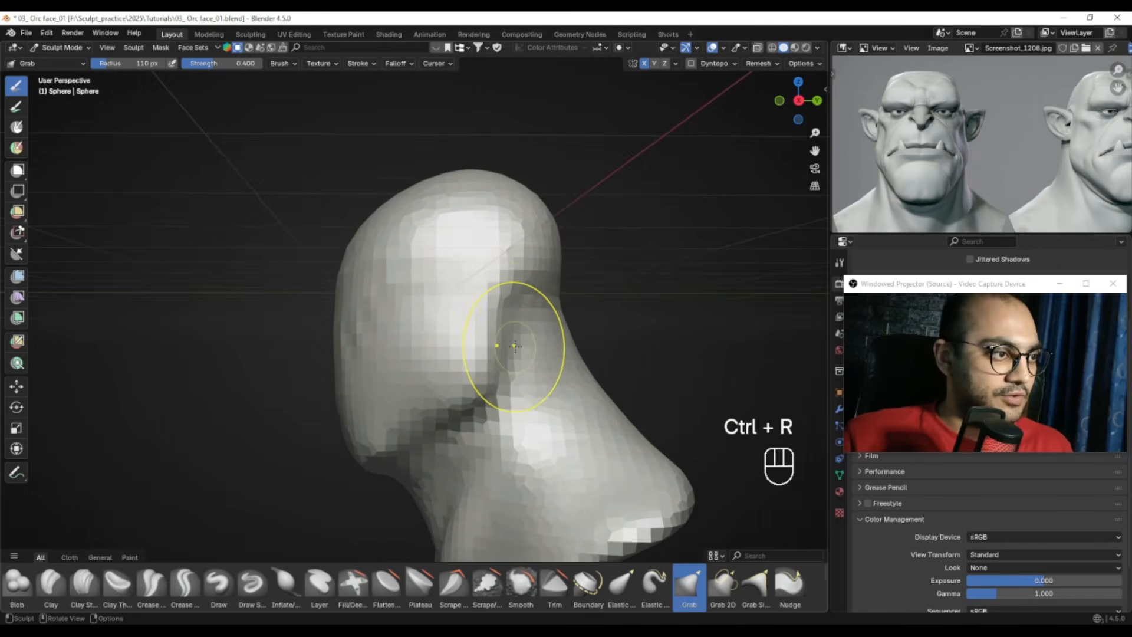
key("r")
left_click(543, 345)
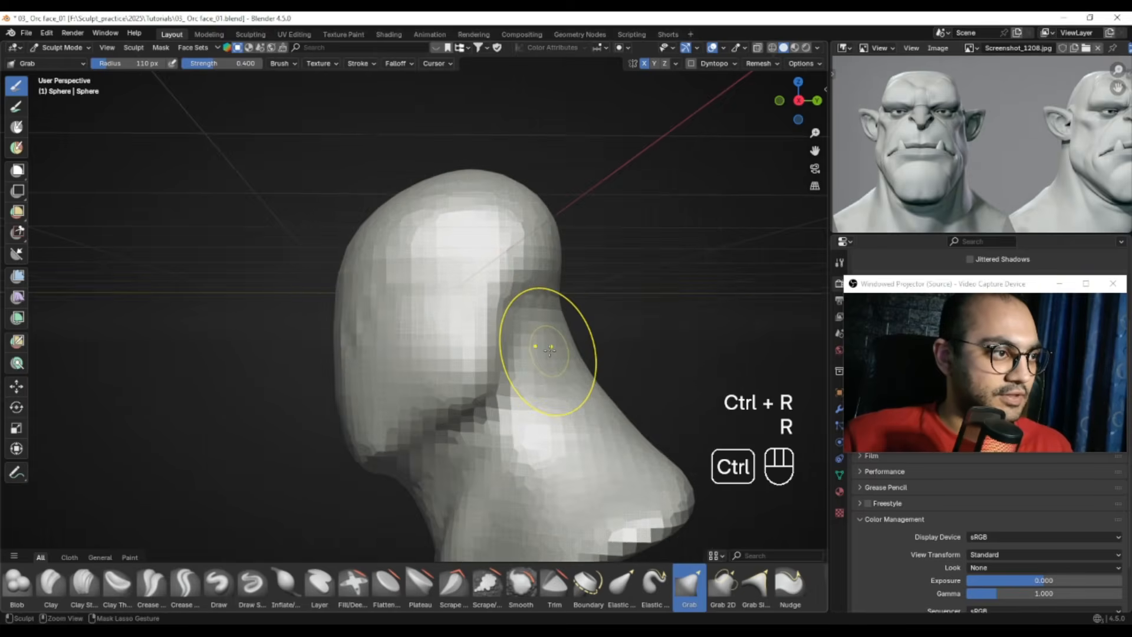
key("ctrl+r")
left_click_drag(544, 342, 540, 348, "shift")
Switch to the Mask brush at a 71 px radius and remesh the bust with a voxel size of about 0.064 m
key("m")
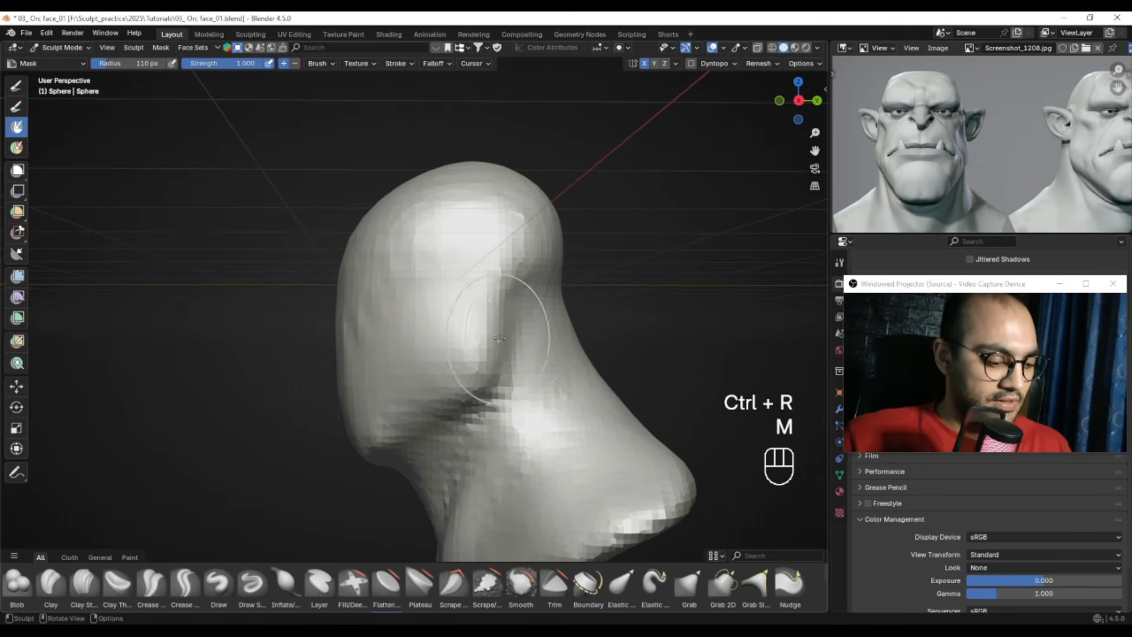
key("r")
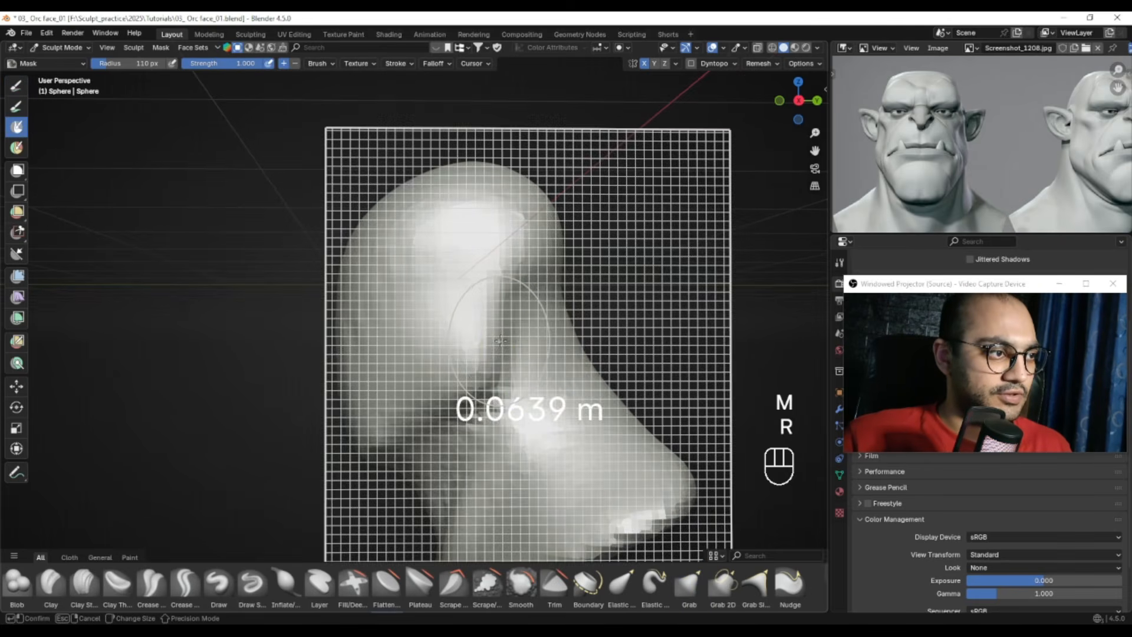
left_click(503, 335)
key("ctrl+r")
key("f")
left_click(536, 326)
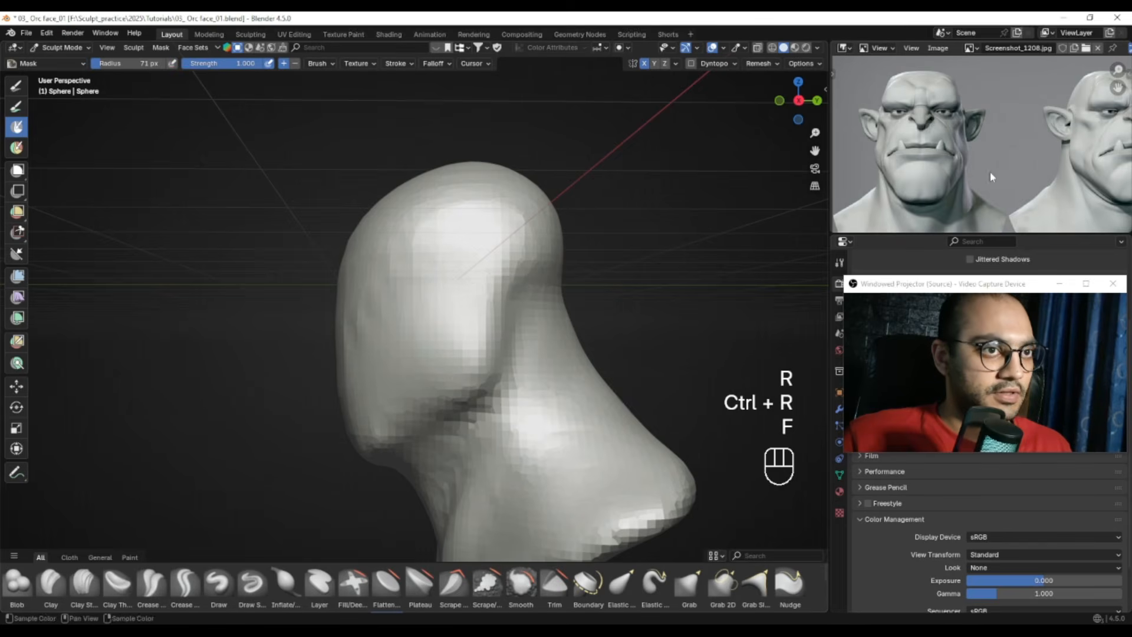
Try painting a narrow ear mask behind the jaw with a 14 px Mask brush, following the side reference, and undo it
middle_click_drag(1009, 168, 893, 168, "alt")
middle_click_drag(1091, 145, 955, 150, "alt")
mouse_move(453, 314)
middle_mouse_down("alt")
mouse_move(495, 313)
mouse_move(451, 308)
middle_mouse_up("alt")
key("f")
left_click(473, 313)
left_click_drag(473, 295, 475, 322)
key("ctrl+z")
key("f")
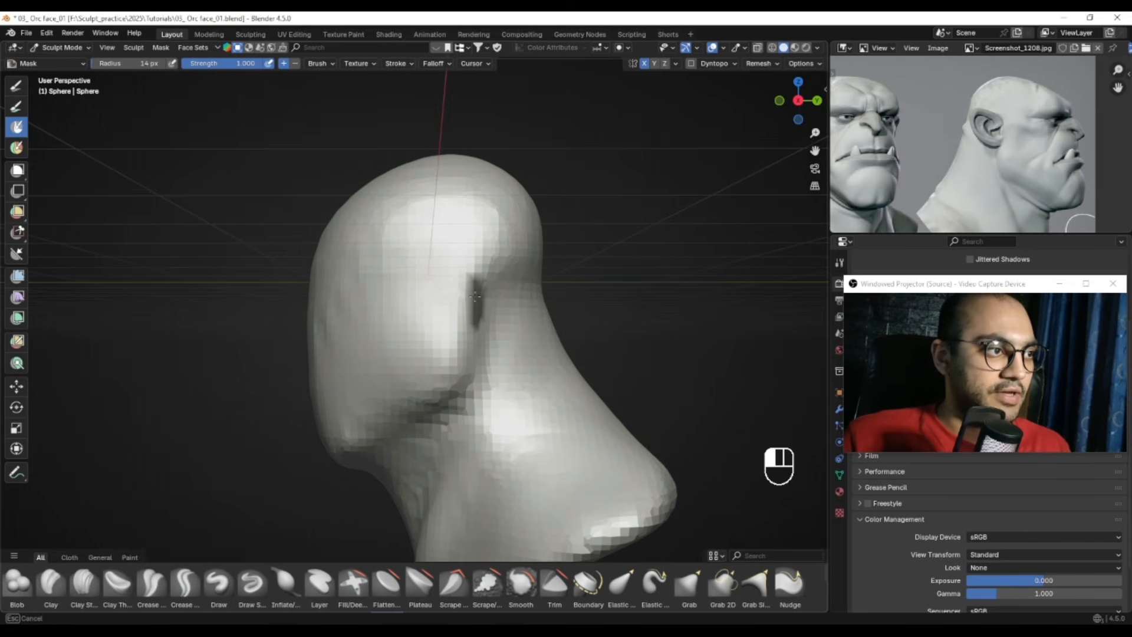
key("ctrl+z")
Paint a vertical ear mask on the side of the head with a 25 px Mask brush and invert the mask
key("f")
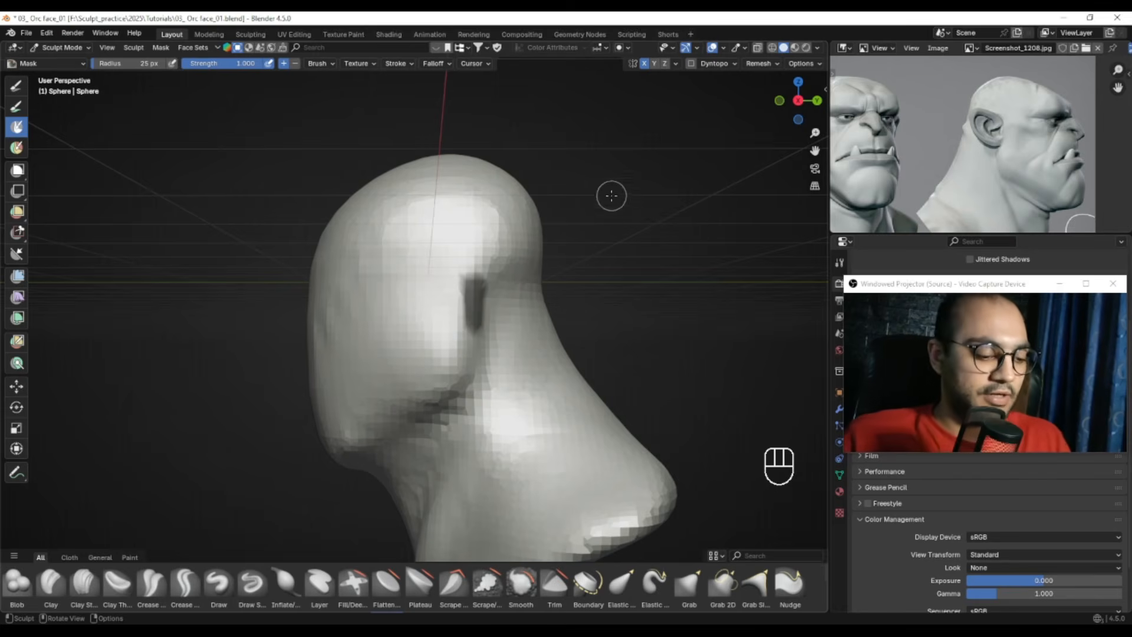
key("ctrl+i")
mouse_move(481, 291)
middle_mouse_down()
mouse_move(488, 311)
mouse_move(513, 295)
middle_mouse_up()
Pull the unmasked ear area outward from the side of the head with Grab at a radius of about 127 px
key("g")
key("f")
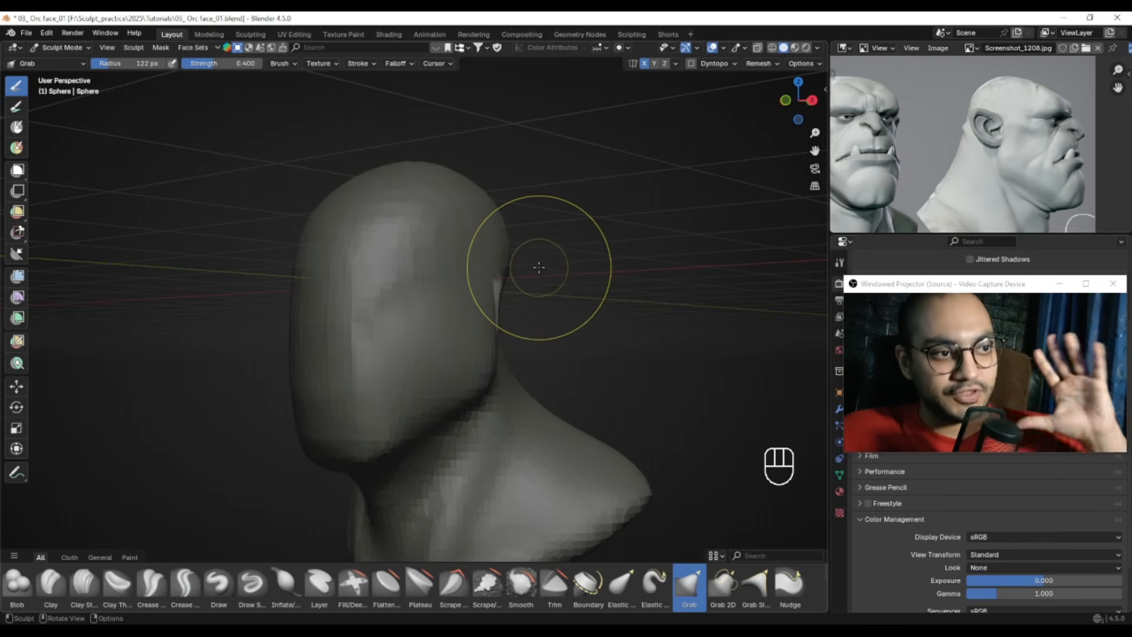
left_click_drag(518, 293, 482, 298, "alt+shift")
scroll(496, 302, "up", 1)
key("f")
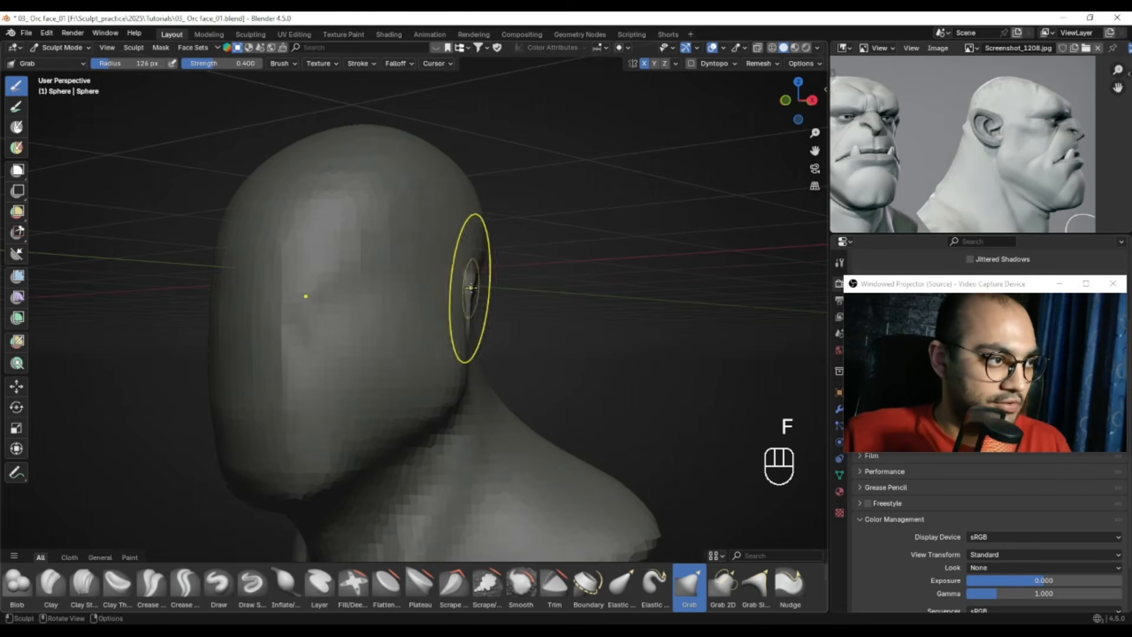
left_click_drag(607, 253, 569, 283, "alt+shift")
key("f")
left_click(540, 267)
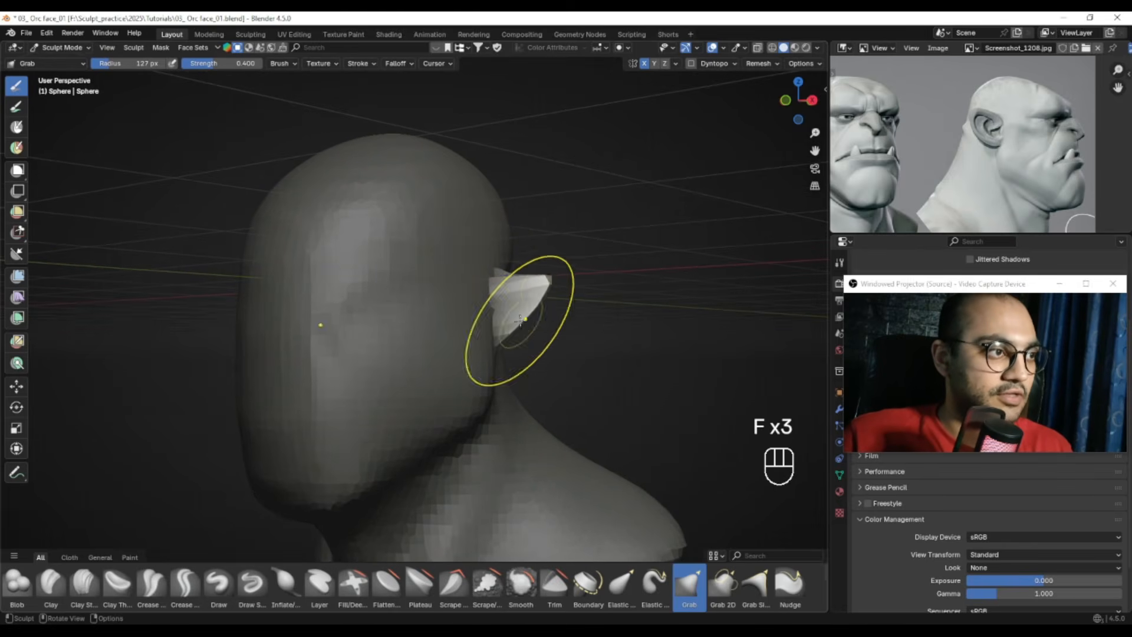
left_click_drag(524, 321, 551, 344)
Widen the ear and stretch its upper corner toward a point with Grab, using radii between 80 and 98 px
key("f")
left_click(532, 276)
key("f")
mouse_move(531, 275)
left_mouse_down("alt")
mouse_move(563, 278)
mouse_move(531, 288)
left_mouse_up("alt")
key("f")
left_click(529, 289)
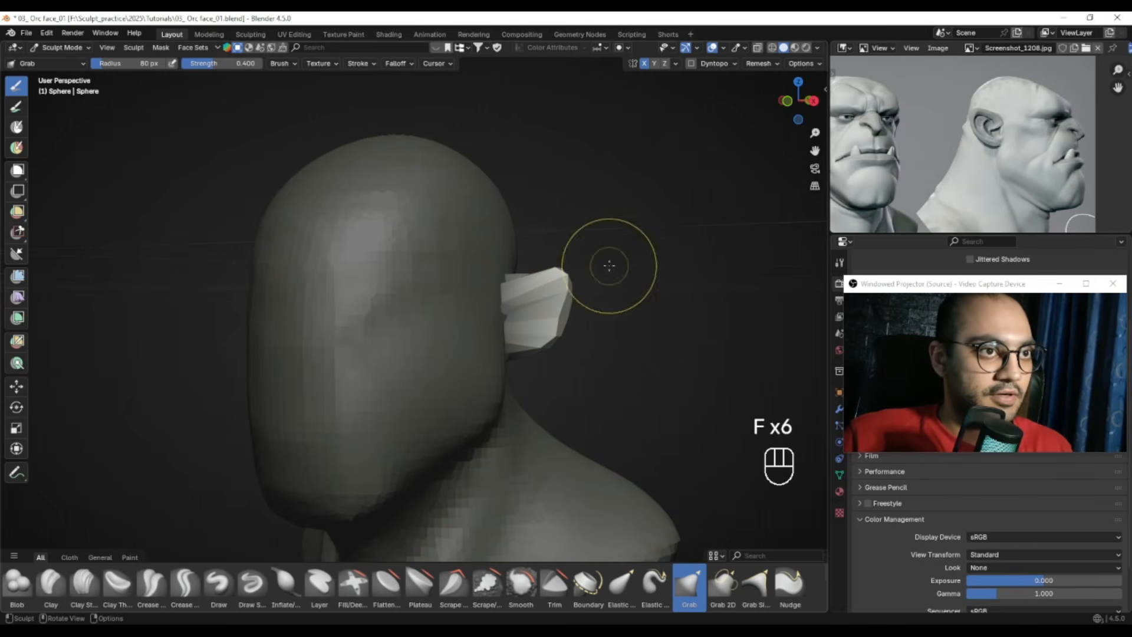
scroll(567, 288, "down", 2, "alt")
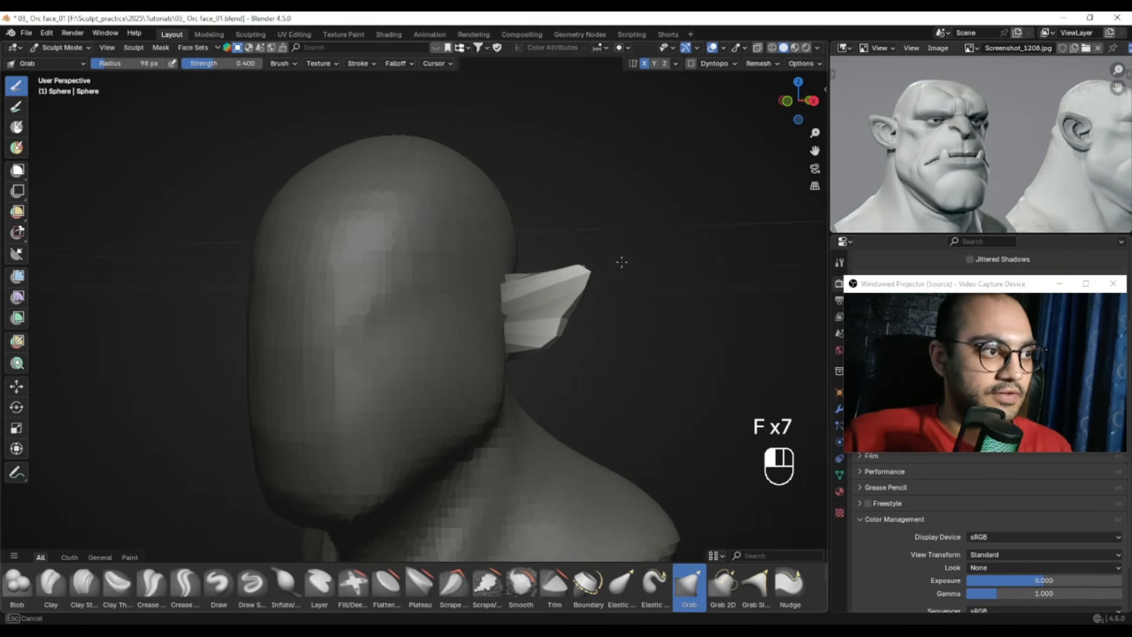
left_click(518, 266)
left_click_drag(518, 266, 554, 281, "alt")
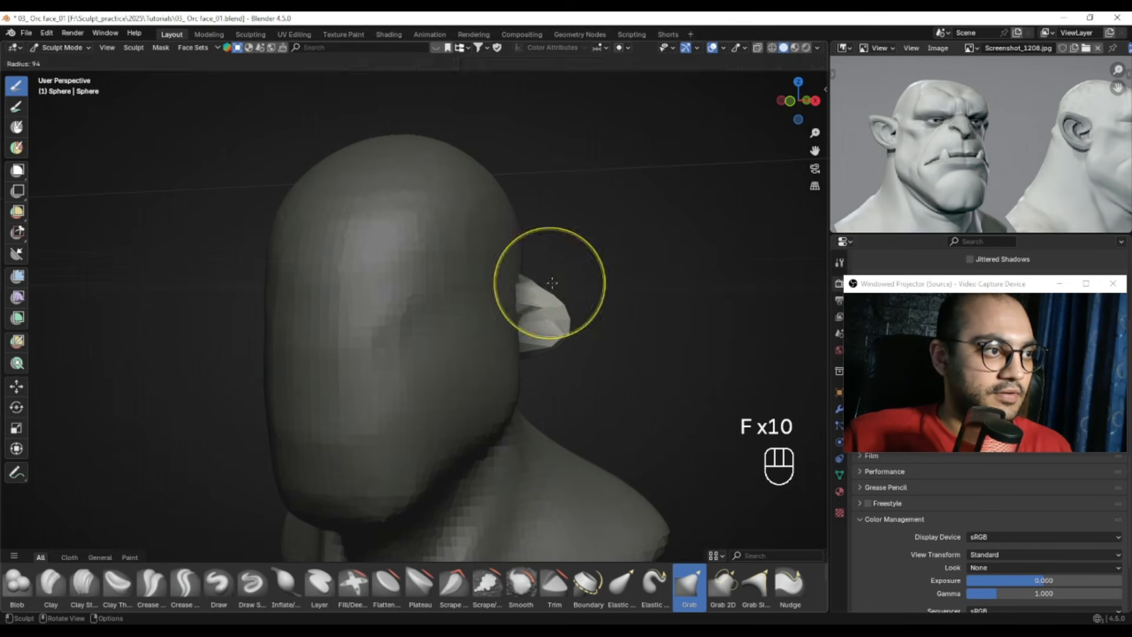
Pull the ear tip outward and upward into a point with Grab at a radius of about 86 px
left_click_drag(576, 266, 632, 272)
key("f")
left_click(633, 273)
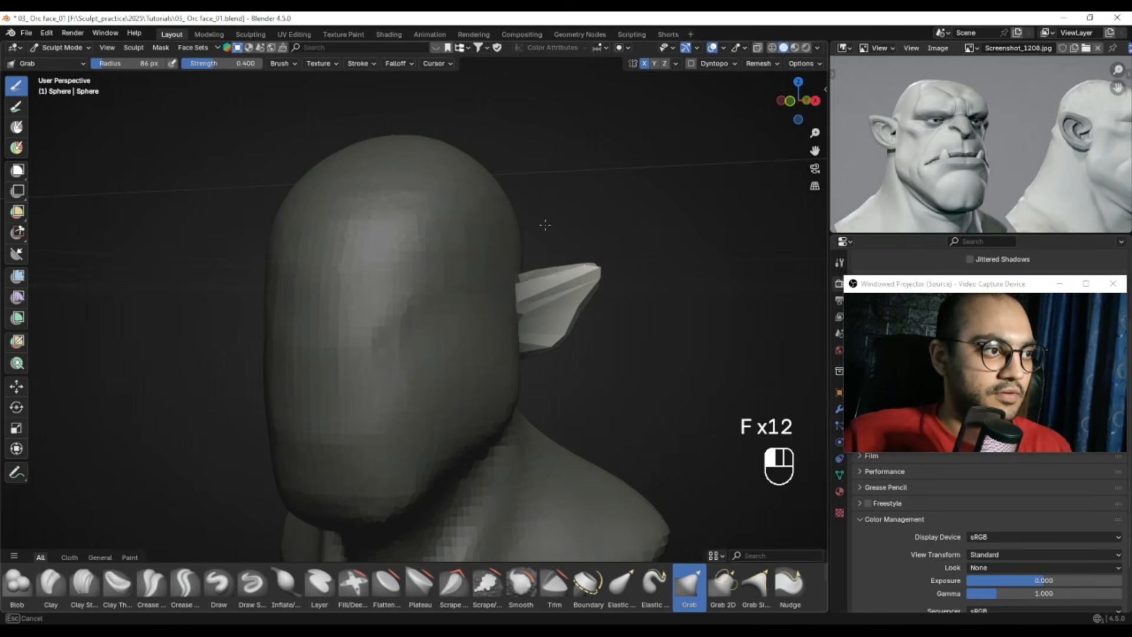
key("f")
left_click(562, 269)
mouse_move(588, 277)
left_mouse_down("alt")
mouse_move(543, 277)
mouse_move(534, 300)
mouse_move(506, 304)
left_mouse_up("alt")
left_click_drag(506, 305, 517, 307)
mouse_move(518, 306)
left_mouse_down("alt")
mouse_move(472, 305)
mouse_move(503, 305)
left_mouse_up("alt")
Shape the ear's profile with Grab from the side to match the reference
left_click_drag(1093, 164, 964, 160, "alt")
mouse_move(431, 299)
left_mouse_down("alt")
mouse_move(377, 296)
mouse_move(455, 291)
mouse_move(430, 292)
left_mouse_up("alt")
mouse_move(431, 292)
left_mouse_down("alt")
mouse_move(412, 291)
mouse_move(544, 289)
mouse_move(514, 274)
left_mouse_up("alt")
key("f")
left_click(444, 290)
mouse_move(925, 178)
left_mouse_down("alt")
mouse_move(993, 178)
mouse_move(861, 174)
mouse_move(912, 171)
left_mouse_up("alt")
left_click_drag(466, 266, 523, 307, "alt")
Refine the ear's angle and outer edge with Grab from several viewpoints
left_click_drag(531, 309, 473, 306, "alt")
key("f")
left_click(488, 313)
left_click_drag(493, 315, 498, 280, "ctrl+alt")
key("f")
key("f")
left_click(556, 305)
mouse_move(564, 305)
left_mouse_down("ctrl+alt")
mouse_move(477, 24)
mouse_move(974, 143)
mouse_move(476, 260)
mouse_move(525, 263)
left_mouse_up("ctrl+alt")
Undo the last ear stroke and pull the ear tip farther outward with Grab, ending at an 80 px radius
key("f")
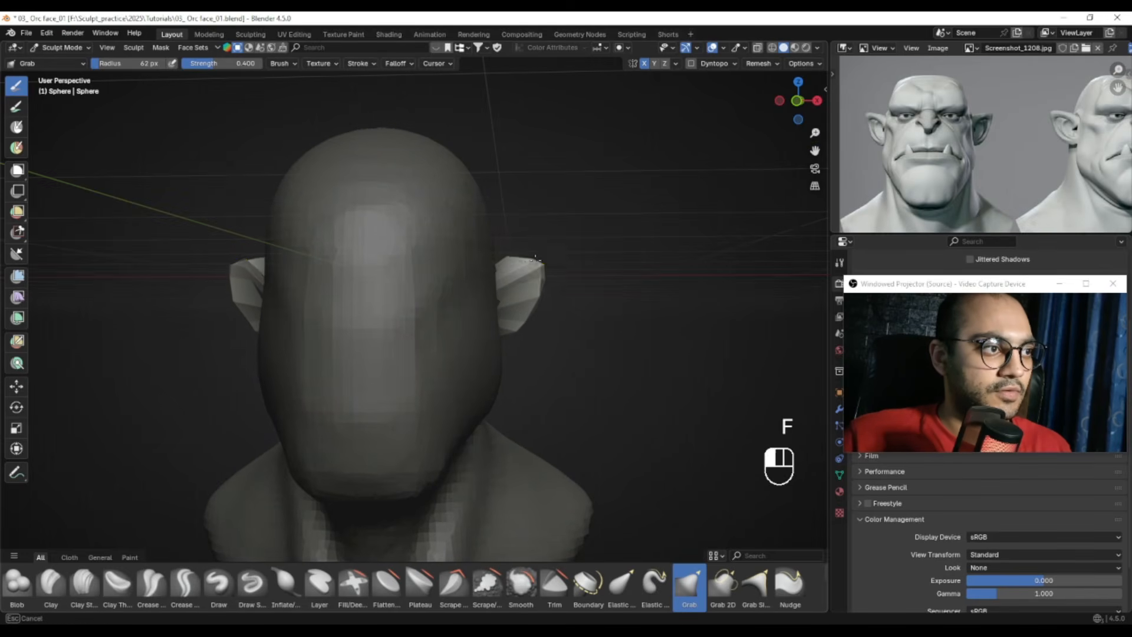
key("f")
key("ctrl+z")
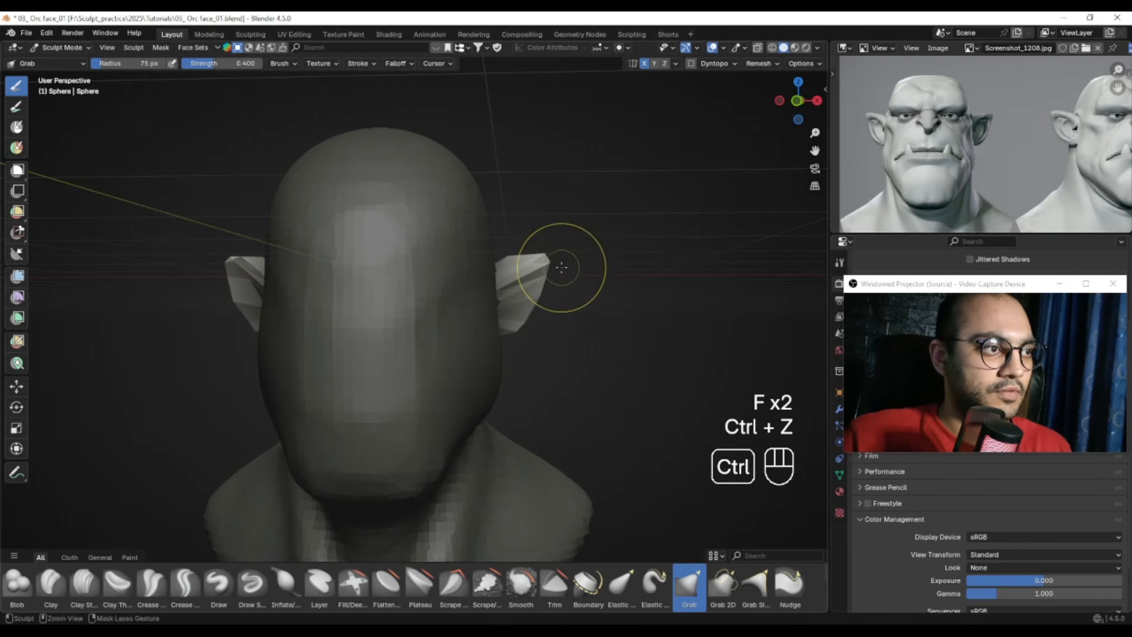
left_click_drag(552, 269, 572, 263)
key("f")
left_click(596, 271)
Clear the mask from the bust and compare the ears with the front reference
mouse_move(596, 272)
middle_mouse_down("alt")
mouse_move(449, 307)
mouse_move(505, 308)
middle_mouse_up("alt")
key("alt+m")
mouse_move(463, 304)
left_mouse_down("alt")
mouse_move(473, 324)
mouse_move(502, 302)
mouse_move(485, 329)
left_mouse_up("alt")
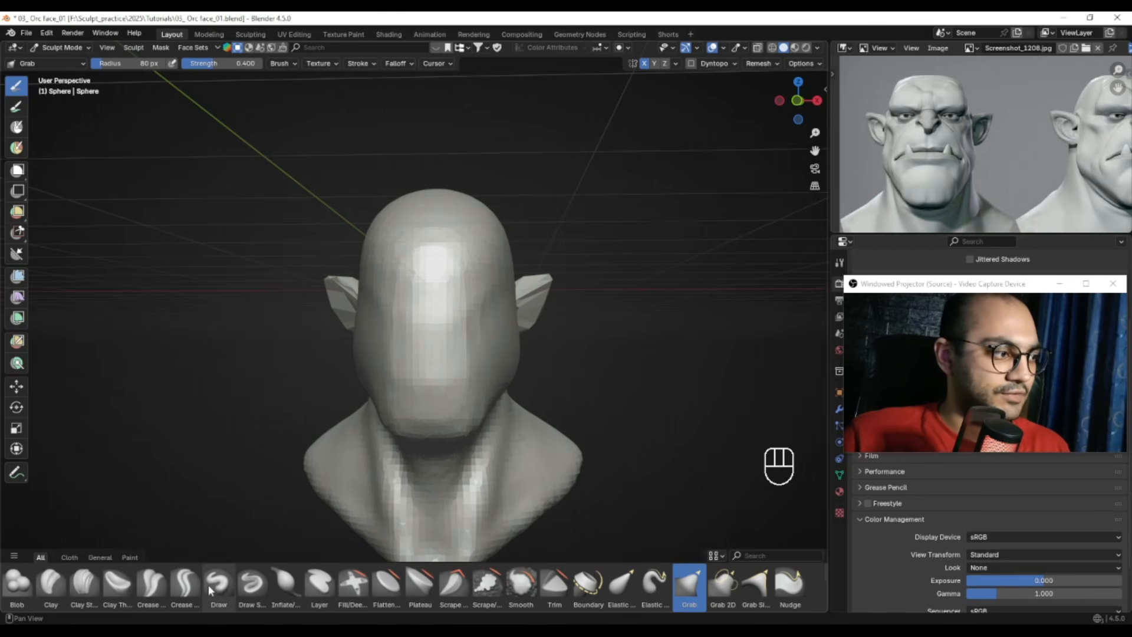
mouse_move(921, 149)
left_mouse_down("alt")
mouse_move(941, 155)
mouse_move(898, 146)
left_mouse_up("alt")
left_click_drag(435, 299, 413, 318, "alt")
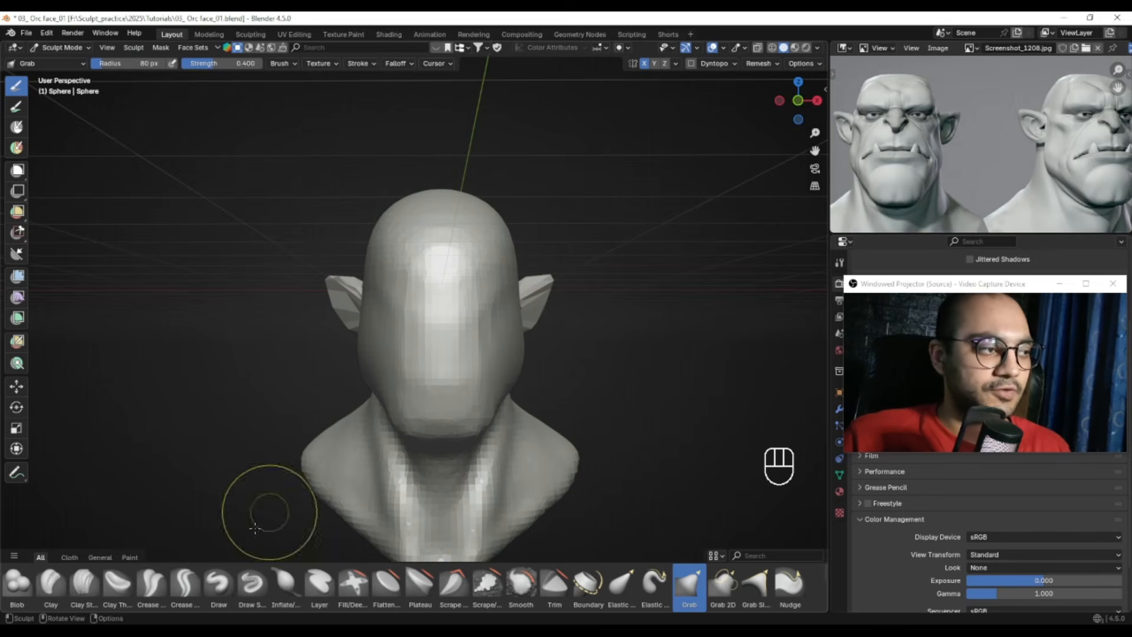
Flatten the crown of the head with the Grab brush in front orthographic view to match the reference
left_click(219, 584)
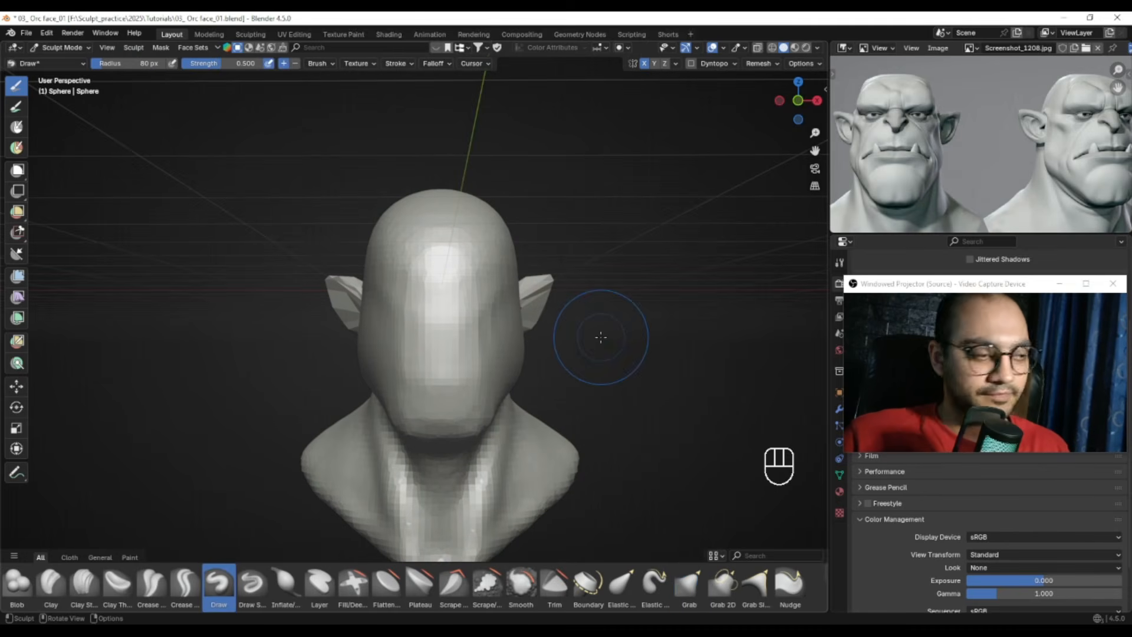
key("KP_1")
left_click_drag(450, 309, 450, 299, "ctrl+alt")
left_click_drag(906, 140, 940, 162, "alt")
left_click_drag(487, 207, 493, 227, "alt+shift")
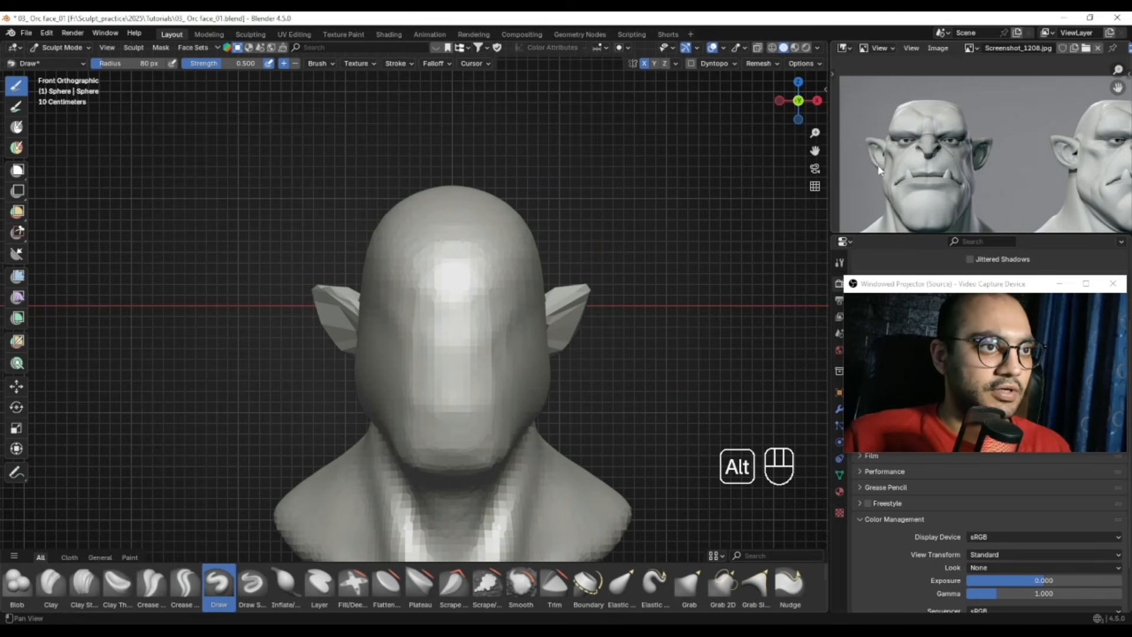
key("g")
key("f")
left_click(500, 207)
key("f")
left_click(474, 180)
key("f")
left_click(463, 177)
mouse_move(462, 184)
left_mouse_down()
mouse_move(458, 204)
mouse_move(427, 200)
left_mouse_up()
Flatten the crown and square its upper corners with the Grab brush at a 124 px radius, undoing one stroke
key("f")
left_click(416, 198)
key("f")
left_click_drag(408, 208, 398, 206)
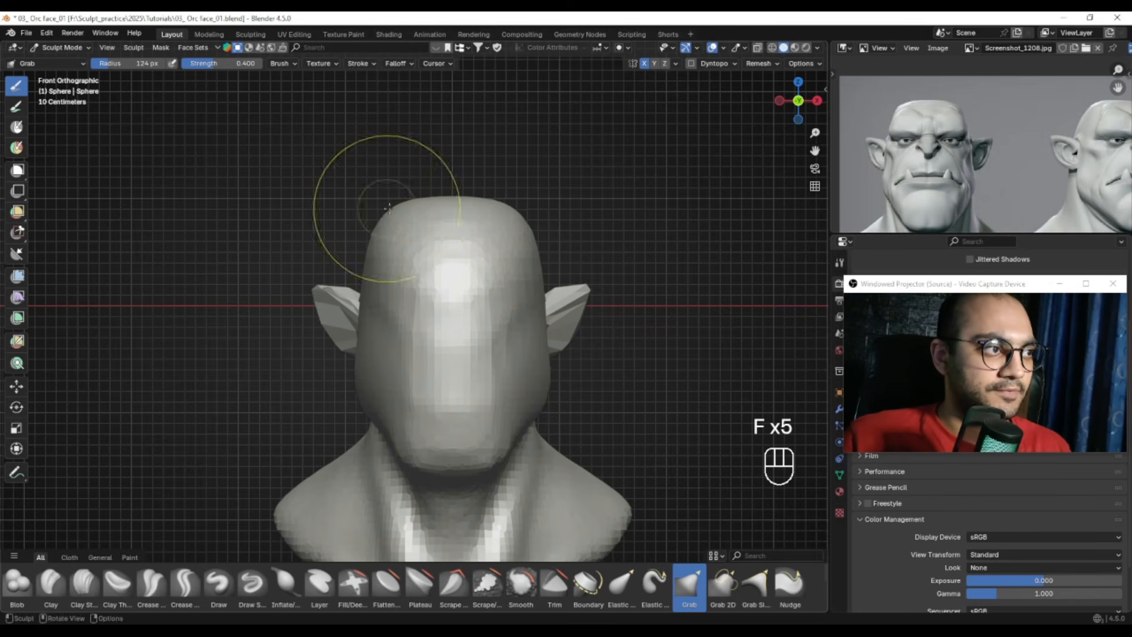
middle_click_drag(522, 208, 427, 213, "alt")
key("ctrl+z")
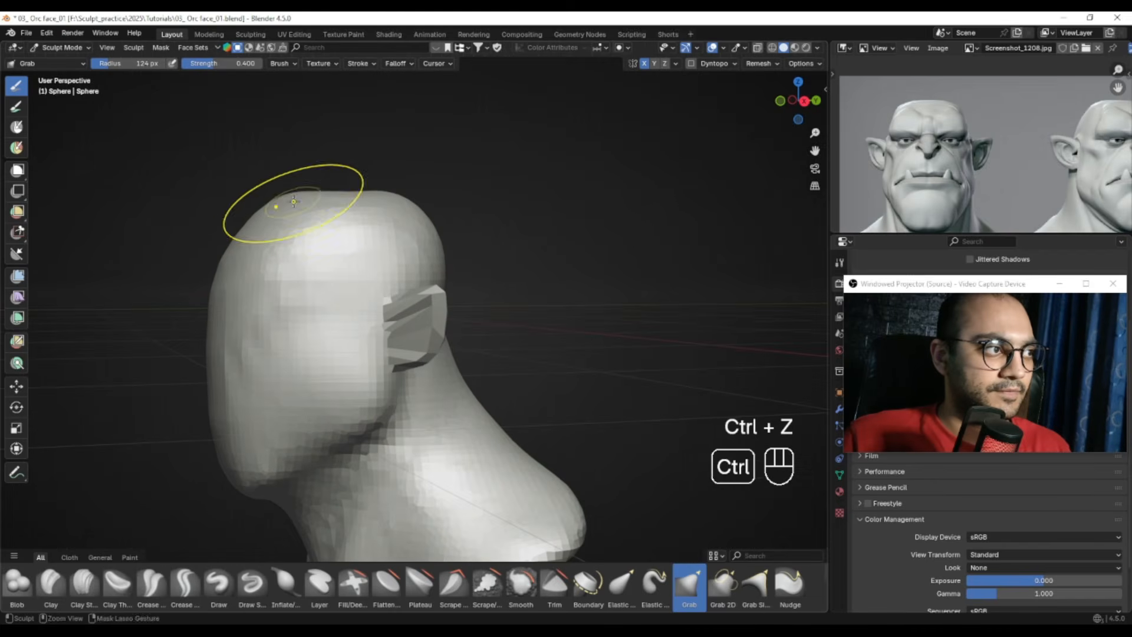
middle_click_drag(280, 213, 391, 189, "alt")
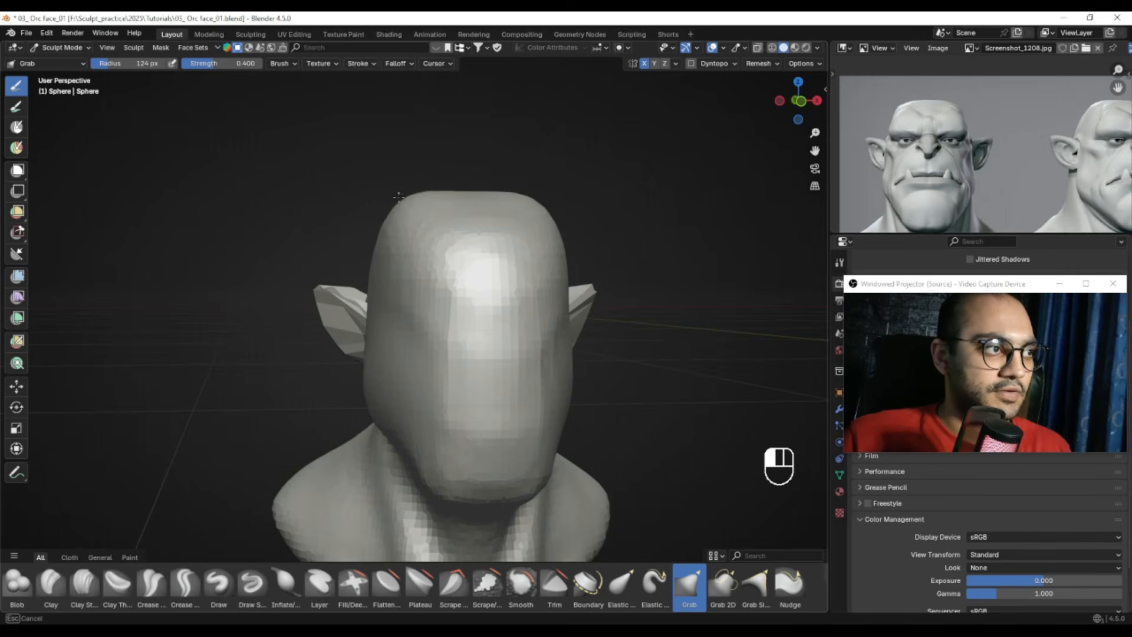
left_click_drag(398, 196, 403, 202)
middle_click_drag(482, 207, 316, 210, "alt")
Refine the crown's shape with Grab from several viewpoints against the reference, ending at a 93 px radius
middle_click_drag(1097, 150, 825, 151, "alt")
middle_click_drag(349, 255, 426, 253, "alt")
key("f")
left_click(286, 230)
middle_click_drag(286, 230, 374, 228, "alt")
key("f")
left_click_drag(395, 199, 454, 185, "alt")
key("f")
left_click(478, 200)
key("f")
left_click(477, 195)
mouse_move(526, 212)
middle_mouse_down("ctrl")
mouse_move(518, 272)
mouse_move(572, 269)
middle_mouse_up("ctrl")
middle_click_drag(936, 158, 1070, 166, "alt")
middle_click_drag(648, 274, 479, 281, "alt")
Switch to the Draw brush with a 41 px radius and frame the face in front orthographic view
key("KP_1")
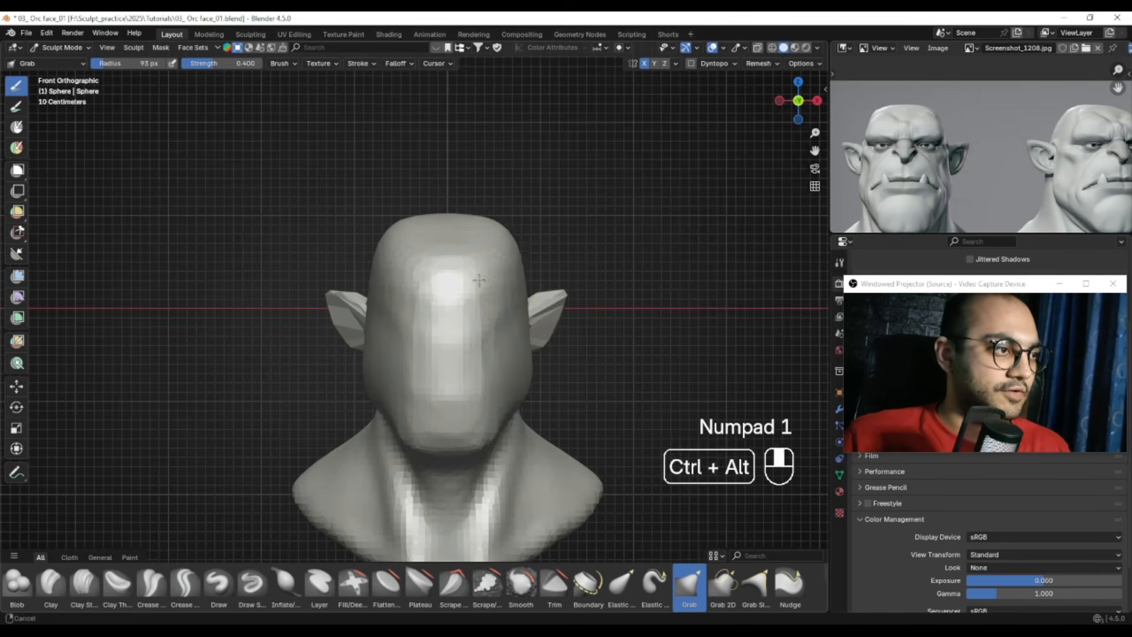
left_click(218, 583)
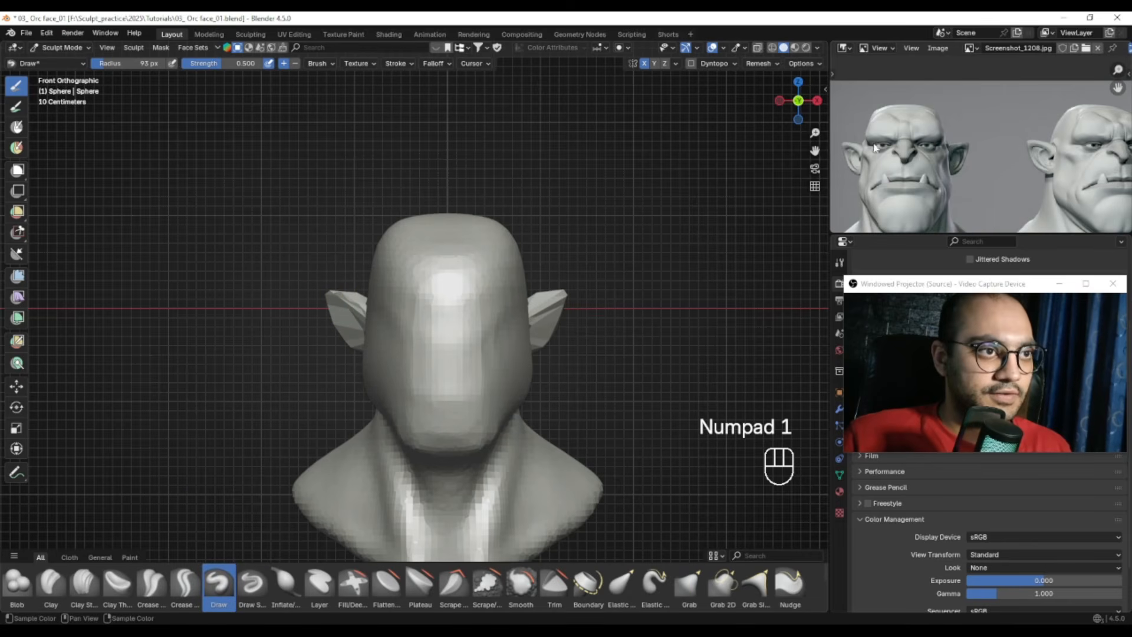
middle_click_drag(450, 321, 440, 307, "ctrl+alt")
mouse_move(440, 307)
middle_mouse_down("alt+shift")
mouse_move(432, 271)
mouse_move(404, 282)
middle_mouse_up("alt+shift")
key("f")
left_click(401, 271)
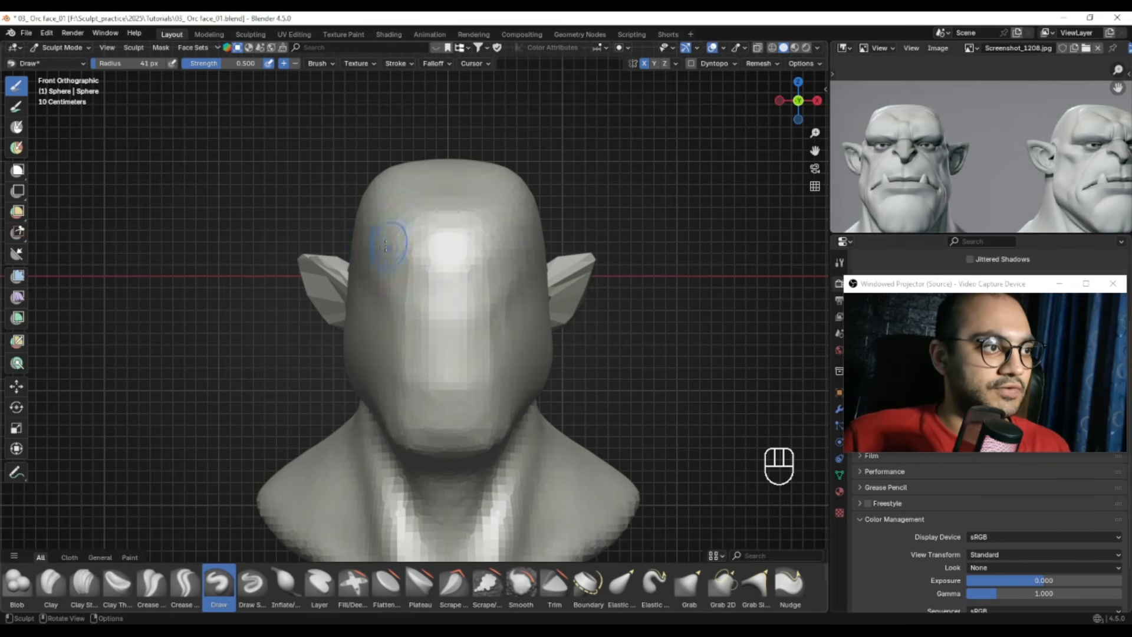
Try to carve the eye sockets into the upper face with subtracting Draw strokes
mouse_move(411, 255)
left_mouse_down("ctrl")
mouse_move(439, 248)
mouse_move(401, 251)
mouse_move(388, 273)
left_mouse_up("ctrl")
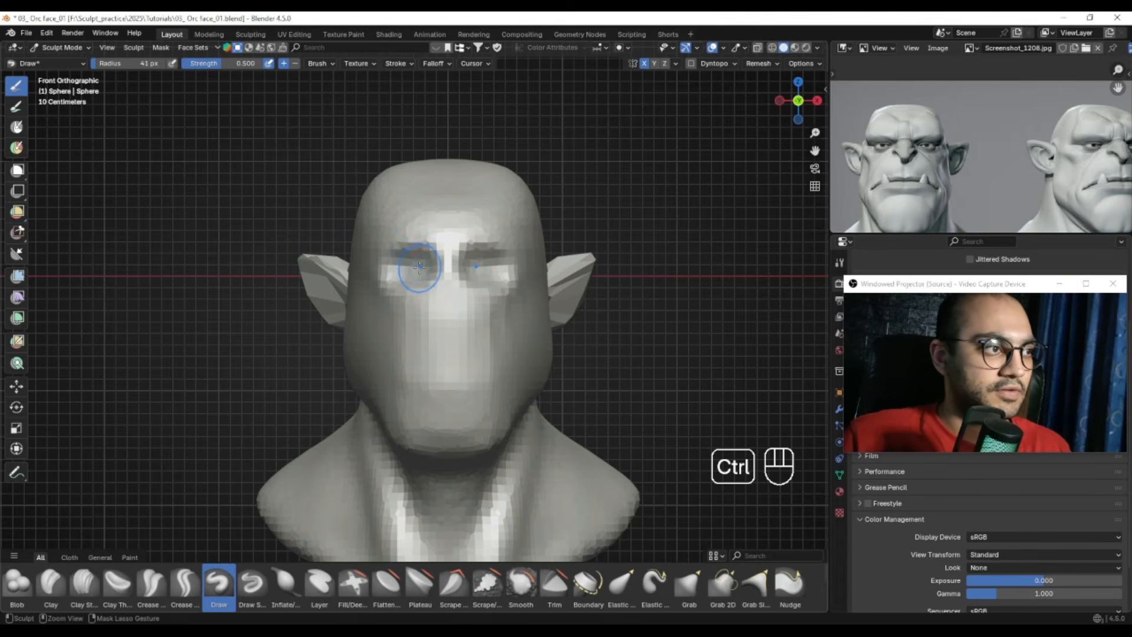
key("ctrl+z")
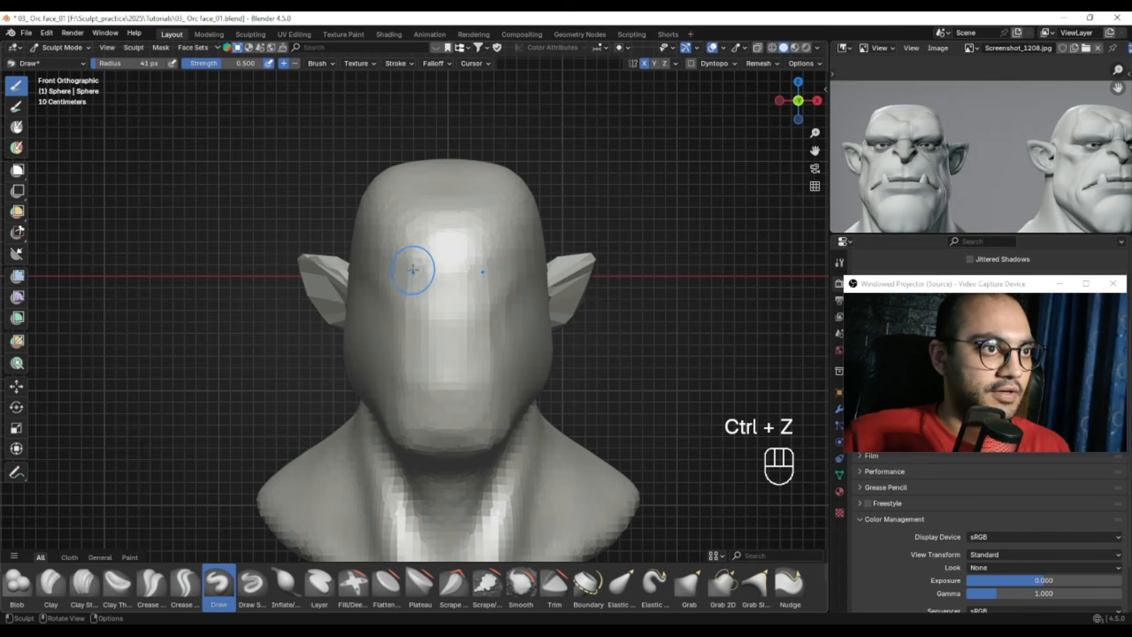
left_click_drag(417, 274, 399, 277, "ctrl")
key("f")
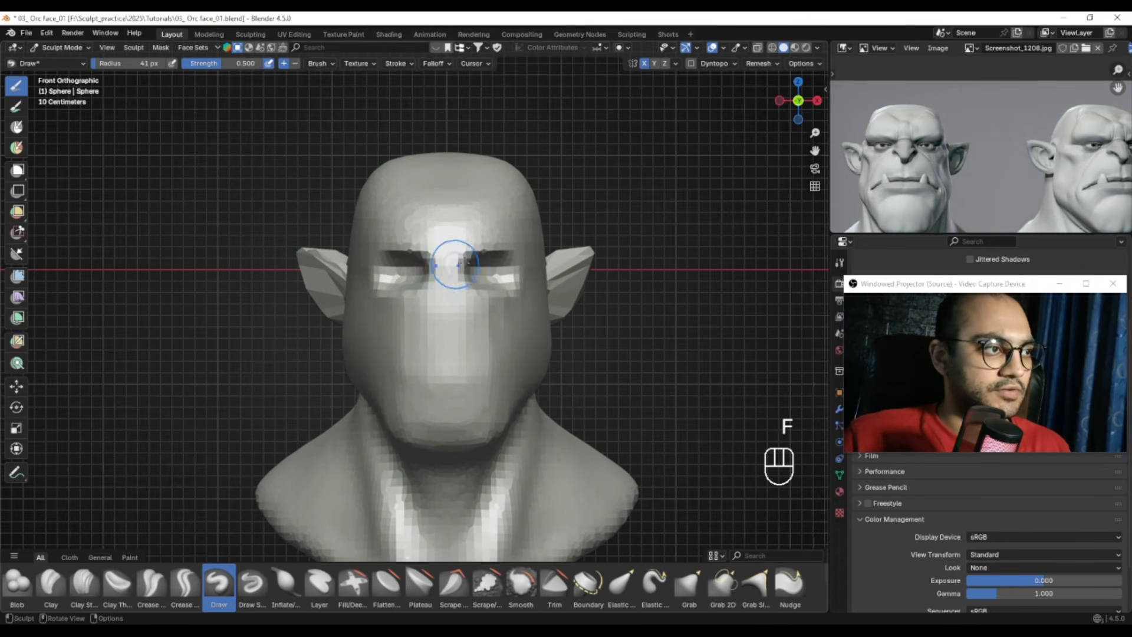
key("ctrl+z")
key("ctrl+z")
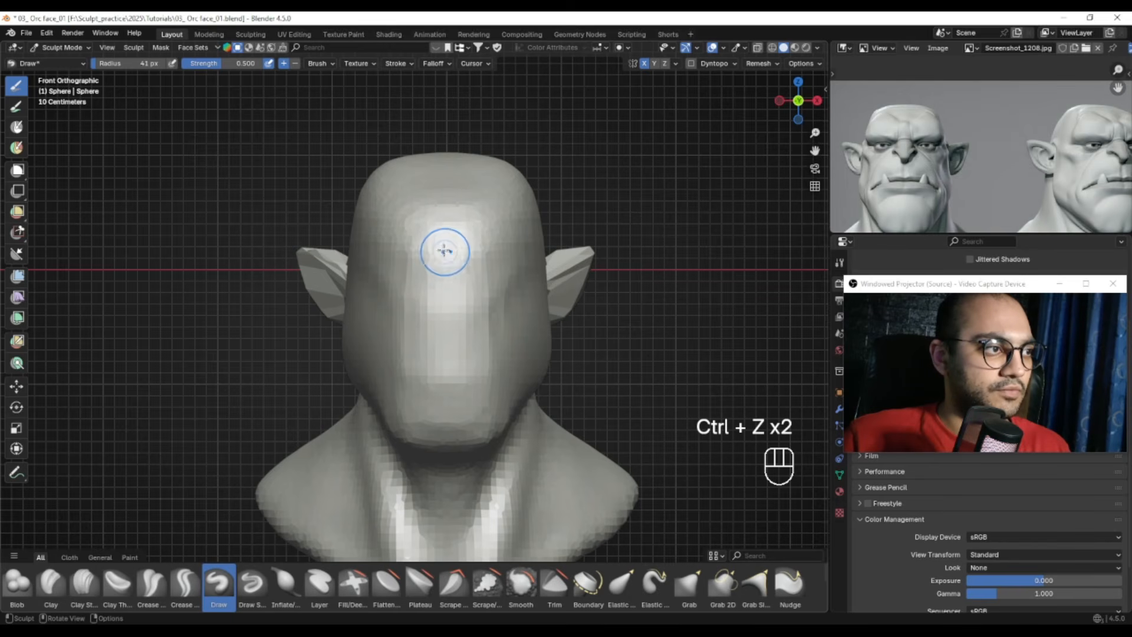
Carve both eye sockets below the brow with subtracting Draw strokes at a 42 px radius
left_click_drag(392, 265, 417, 255, "ctrl")
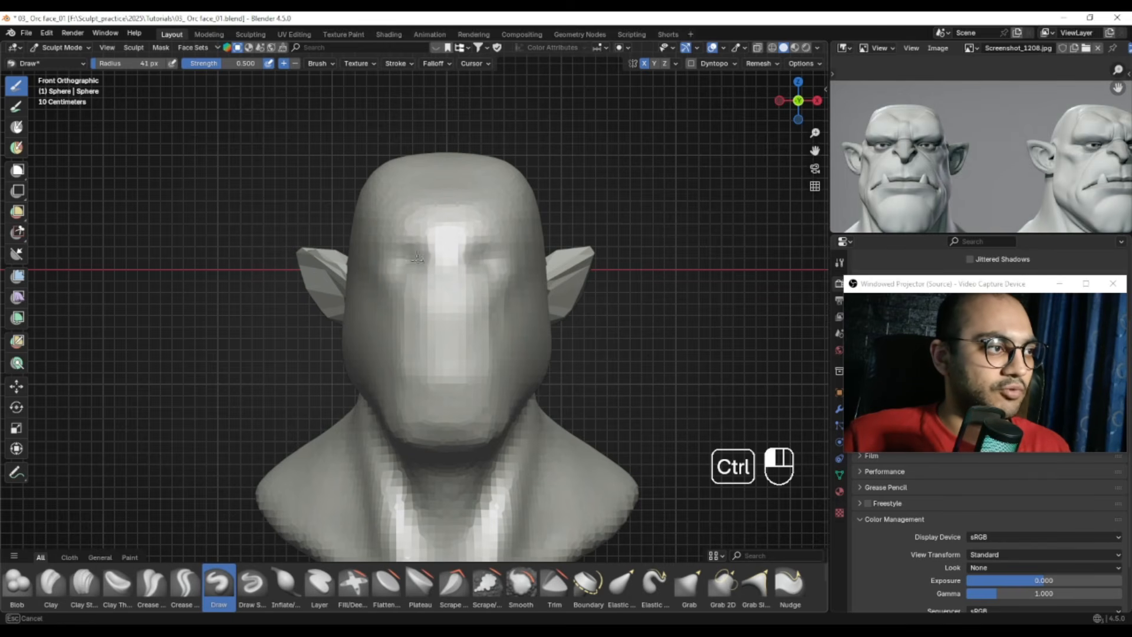
key("f")
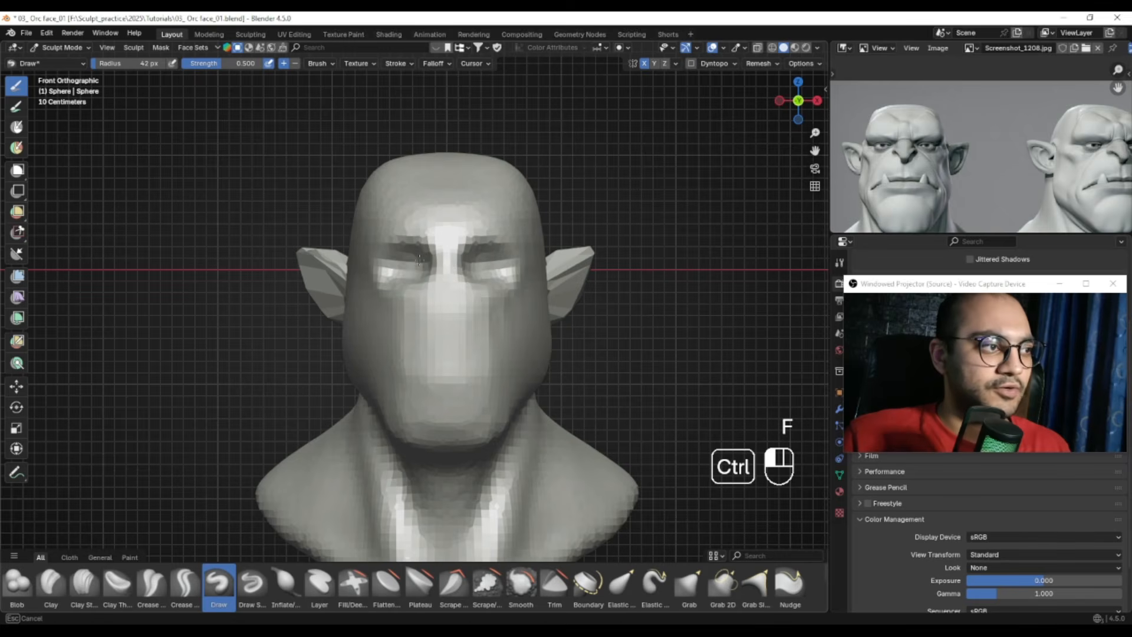
left_click_drag(394, 259, 407, 258, "ctrl")
middle_click_drag(409, 258, 481, 261, "alt")
mouse_move(481, 261)
middle_mouse_down("alt")
mouse_move(501, 262)
mouse_move(472, 262)
middle_mouse_up("alt")
middle_click_drag(471, 261, 493, 261, "alt")
Deepen the eye sockets beneath the brow ridge with further subtracting Draw strokes from an angled view
key("f")
left_click(487, 259)
left_click_drag(493, 243, 497, 240, "ctrl")
mouse_move(476, 278)
left_mouse_down("ctrl")
mouse_move(463, 276)
mouse_move(501, 259)
left_mouse_up("ctrl")
key("f")
left_click(491, 254)
Carve the sides of the nose down from the inner eye corners with subtracting Draw strokes, starting at a 50 px radius
mouse_move(489, 275)
middle_mouse_down()
mouse_move(440, 270)
mouse_move(435, 255)
middle_mouse_up()
middle_click_drag(435, 255, 462, 264)
key("f")
left_click(469, 264)
left_click_drag(435, 252, 420, 273, "ctrl")
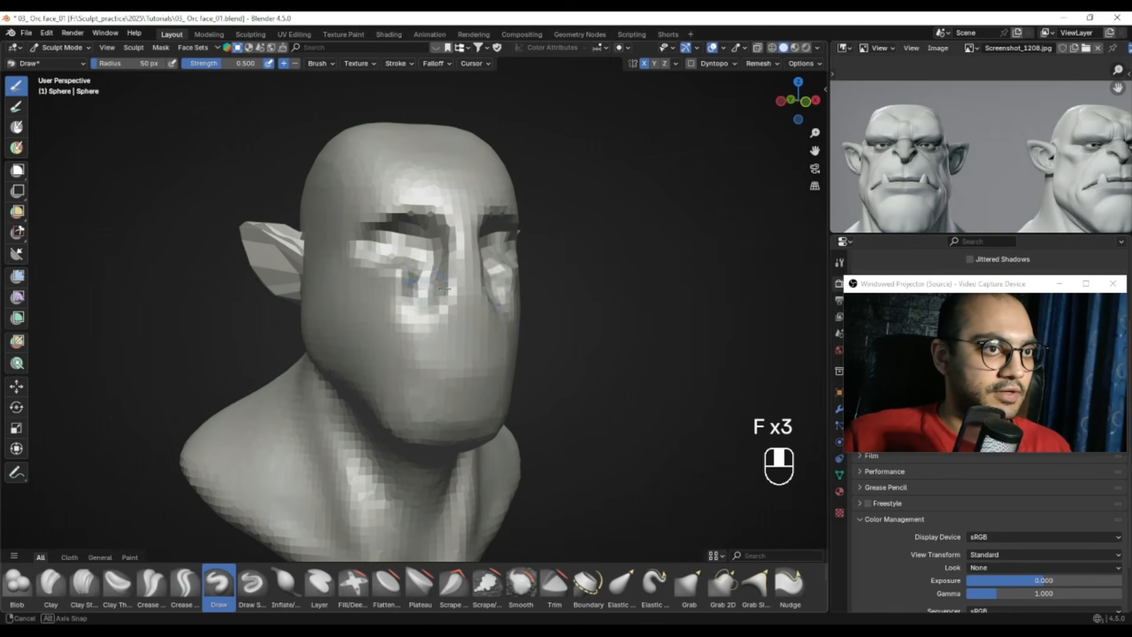
middle_click_drag(427, 269, 463, 265)
key("f")
left_click(489, 264)
left_click_drag(469, 263, 466, 276, "ctrl")
Smooth the carved cheeks, nose sides and eye sockets from several viewpoints, ending at a 59 px radius
key("f")
left_click(475, 275)
mouse_move(466, 273)
left_mouse_down("shift")
mouse_move(453, 277)
mouse_move(466, 295)
mouse_move(442, 301)
mouse_move(458, 313)
mouse_move(418, 289)
mouse_move(463, 325)
left_mouse_up("shift")
key("f")
left_click(473, 278)
key("f")
left_click(491, 299)
mouse_move(460, 316)
middle_mouse_down("alt")
mouse_move(380, 310)
mouse_move(480, 271)
middle_mouse_up("alt")
key("f")
left_click(453, 260)
left_click_drag(415, 253, 435, 253, "shift")
middle_click_drag(434, 253, 448, 289, "ctrl+alt")
middle_click_drag(466, 284, 423, 258, "alt")
left_click_drag(423, 258, 446, 259, "alt+shift")
left_click_drag(446, 259, 451, 226, "ctrl+alt")
Check the front reference's facial proportions by drawing a vertical line and three horizontal guides on a temporary screen capture
left_click_drag(983, 157, 1042, 165, "alt")
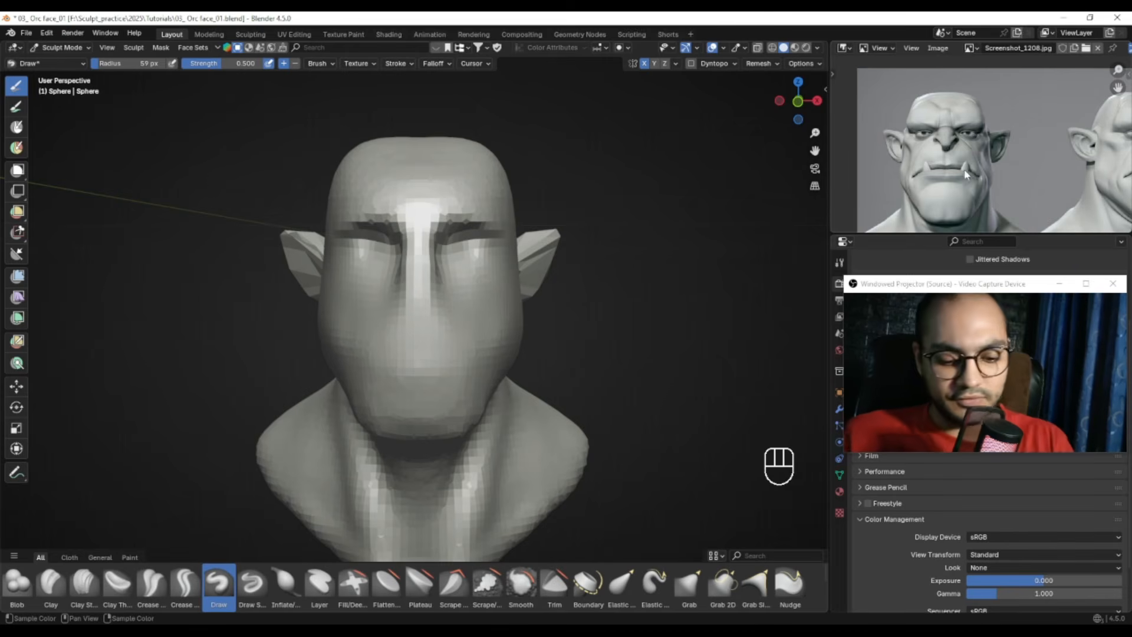
key("Print")
left_click_drag(859, 78, 1038, 233)
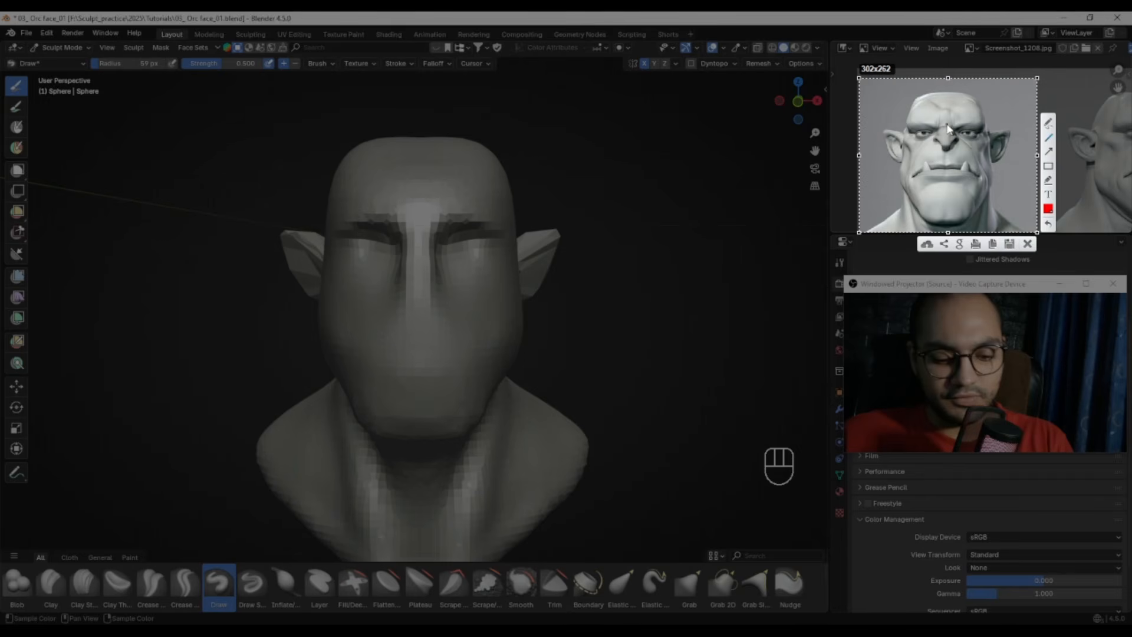
left_click_drag(947, 126, 950, 229)
left_click_drag(921, 152, 982, 151)
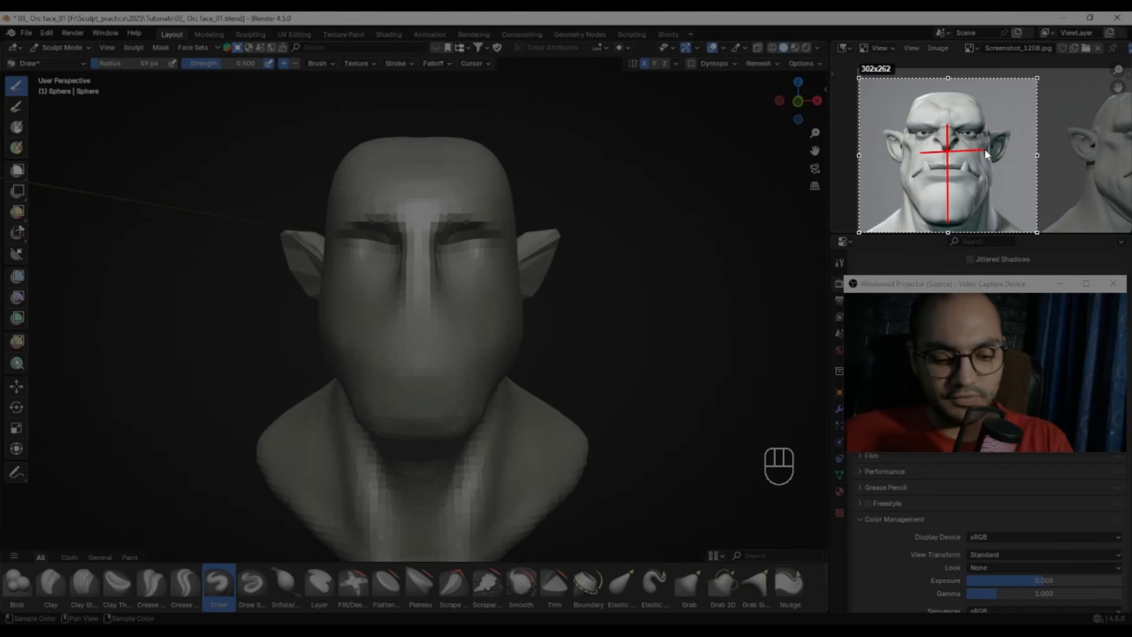
mouse_move(921, 178)
left_mouse_down()
mouse_move(997, 179)
mouse_move(977, 202)
mouse_move(998, 202)
left_mouse_up()
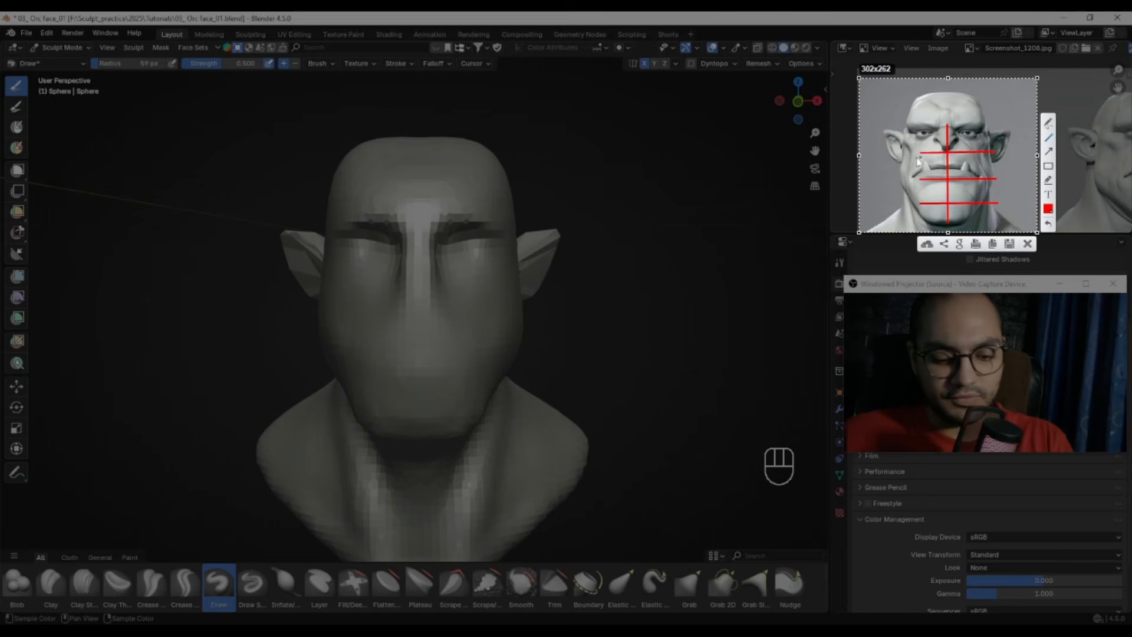
key("Escape")
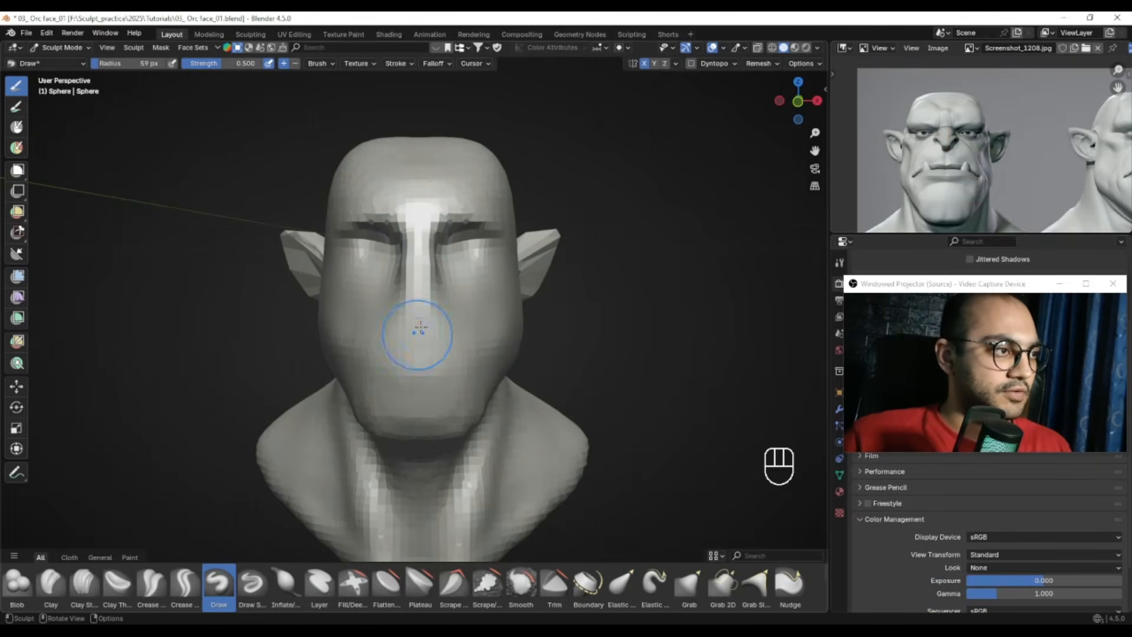
Carve the underside of the nose with the Draw brush at a 52 px radius and smooth the area below it
mouse_move(414, 280)
left_mouse_down("ctrl+alt")
mouse_move(397, 248)
mouse_move(455, 271)
left_mouse_up("ctrl+alt")
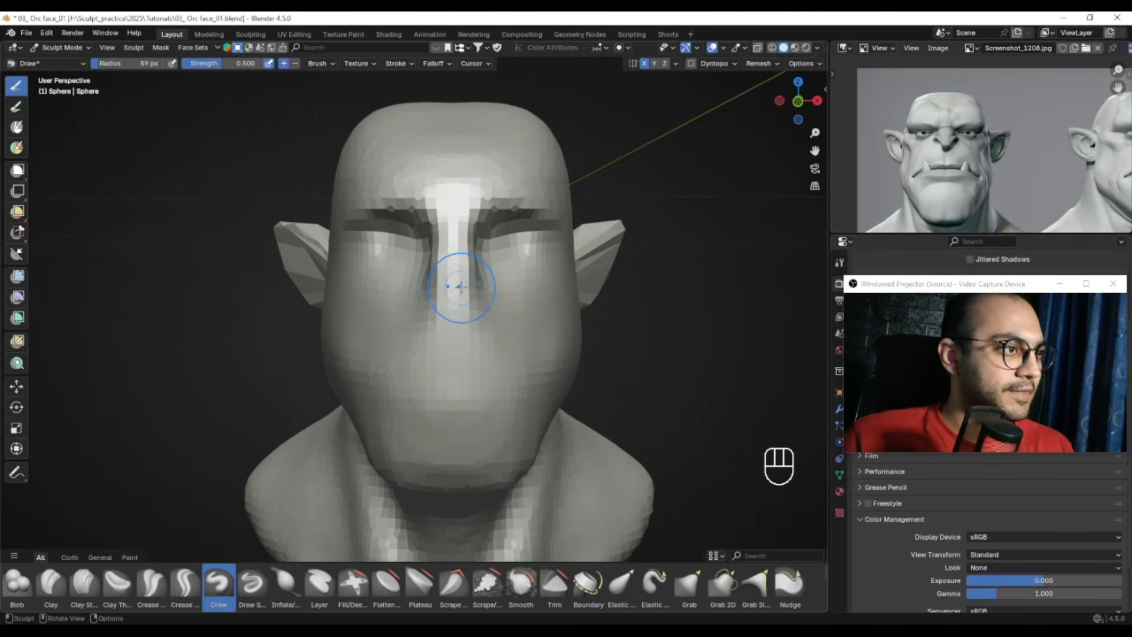
key("f")
mouse_move(450, 311)
left_mouse_down("ctrl")
mouse_move(478, 314)
mouse_move(420, 321)
mouse_move(444, 319)
left_mouse_up("ctrl")
key("f")
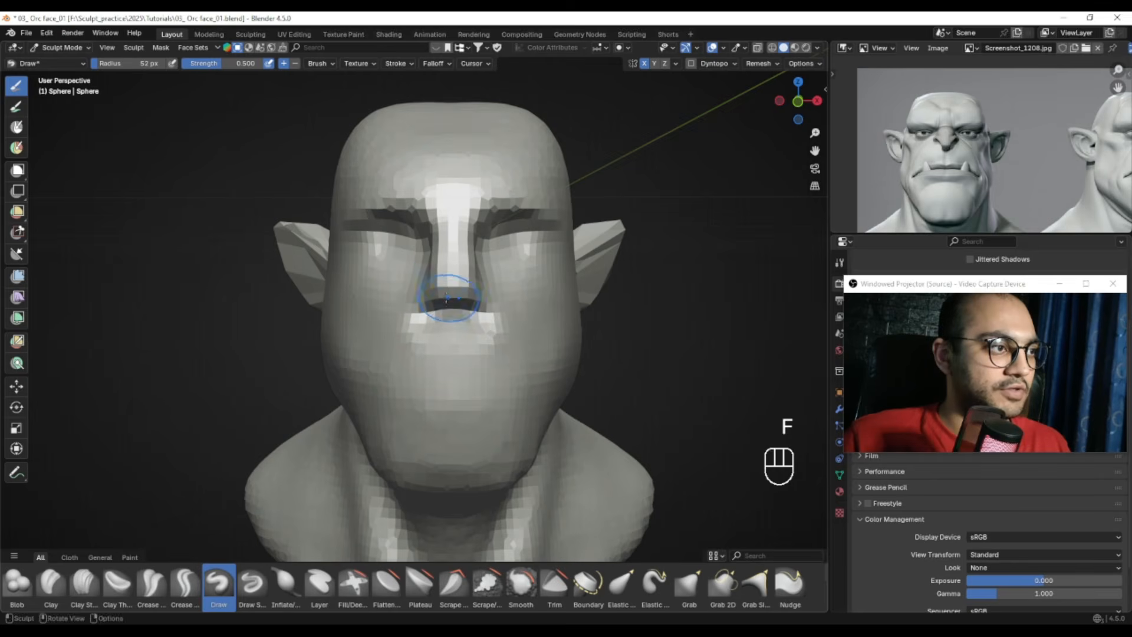
left_click(455, 295)
left_click_drag(453, 276, 450, 289)
mouse_move(449, 289)
middle_mouse_down()
mouse_move(524, 250)
mouse_move(472, 298)
middle_mouse_up()
mouse_move(460, 309)
left_mouse_down("shift")
mouse_move(483, 324)
mouse_move(454, 371)
left_mouse_up("shift")
middle_click_drag(455, 372, 464, 313, "shift")
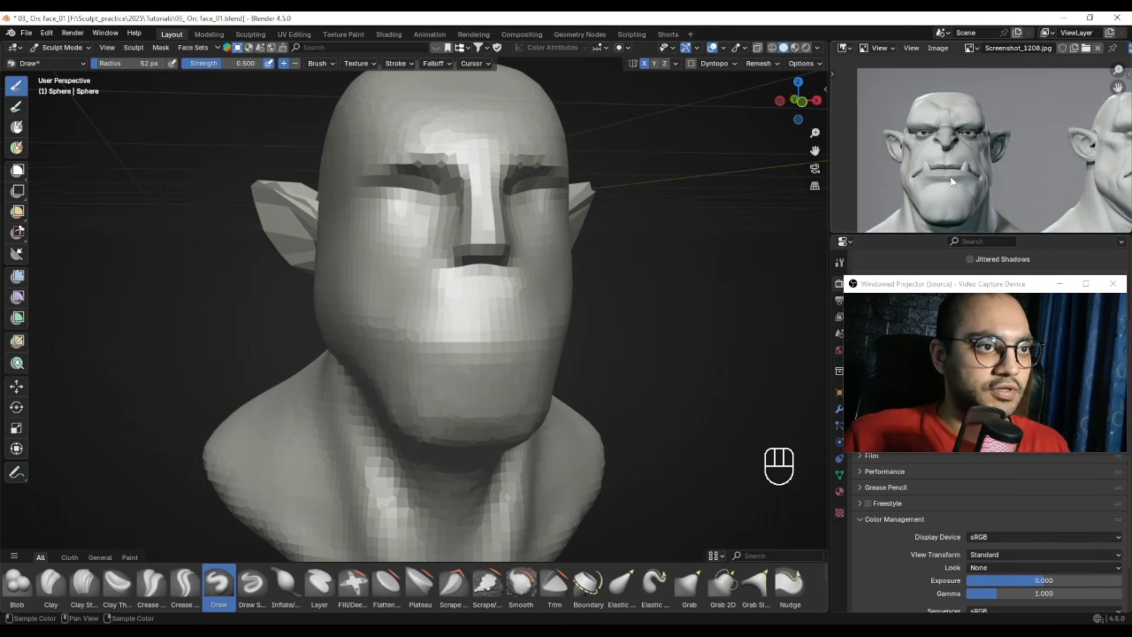
Check the mouth's height between nose base and chin by drawing guide lines over a temporary capture of the front reference
key("Print")
left_click_drag(850, 82, 1054, 236)
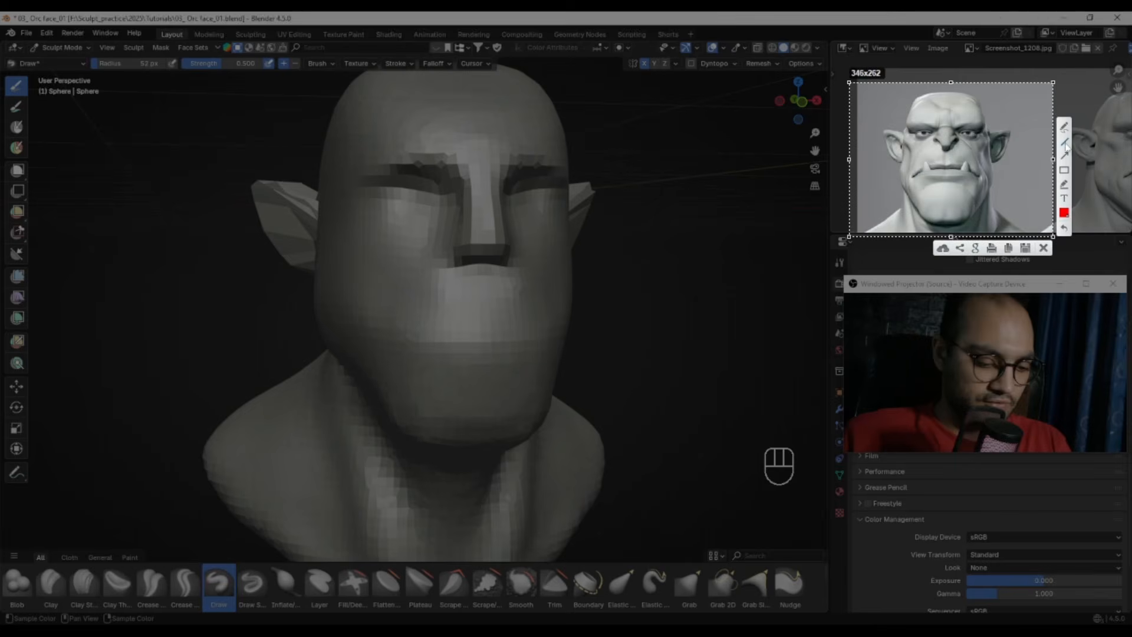
left_click_drag(945, 152, 945, 222)
mouse_move(945, 148)
left_mouse_down()
mouse_move(996, 146)
mouse_move(1000, 177)
mouse_move(997, 227)
mouse_move(943, 220)
left_mouse_up()
left_click_drag(998, 187, 930, 185)
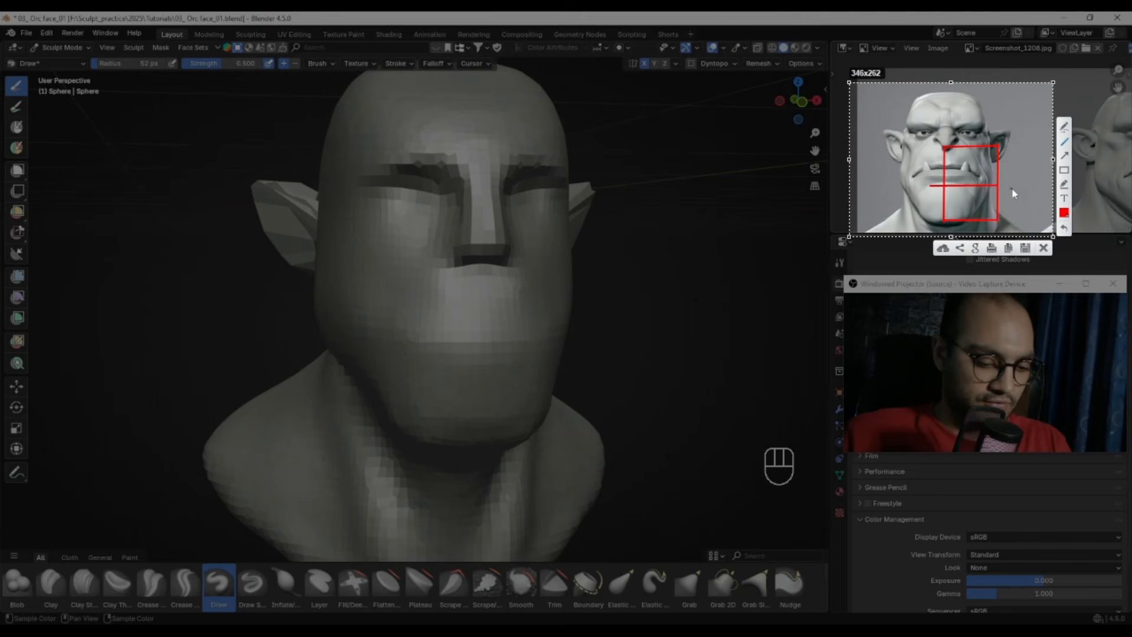
left_click_drag(998, 183, 932, 184)
key("Escape")
Carve the mouth area between nose and chin with Draw, then smooth it with a 100 px radius
left_click_drag(521, 270, 415, 294, "alt")
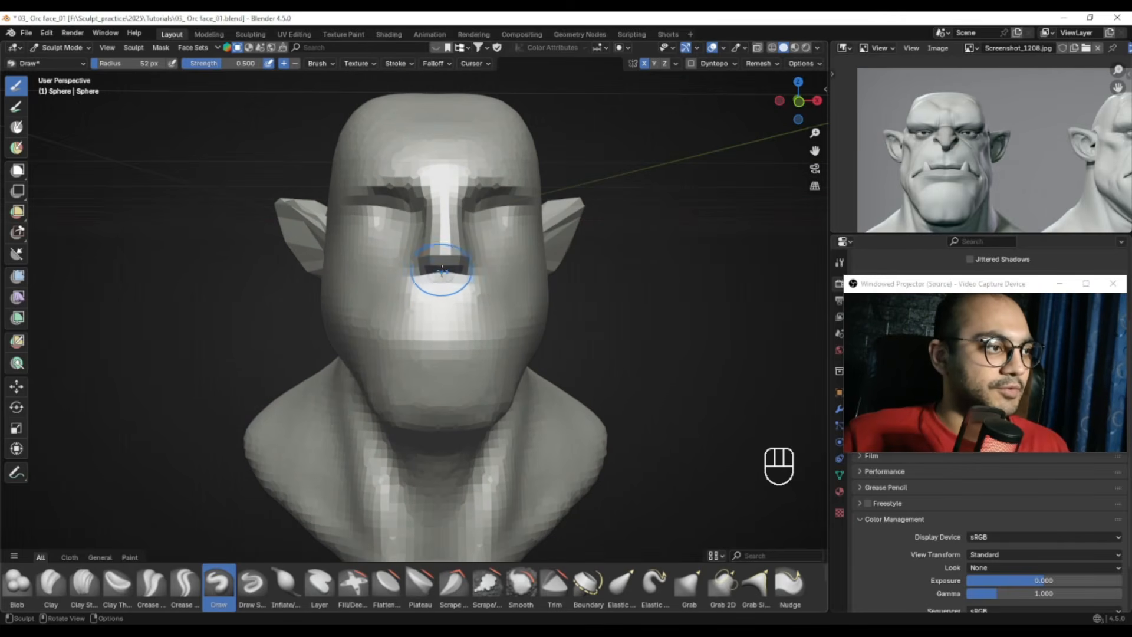
left_click_drag(450, 336, 486, 295, "ctrl+alt")
key("f")
left_click(477, 304)
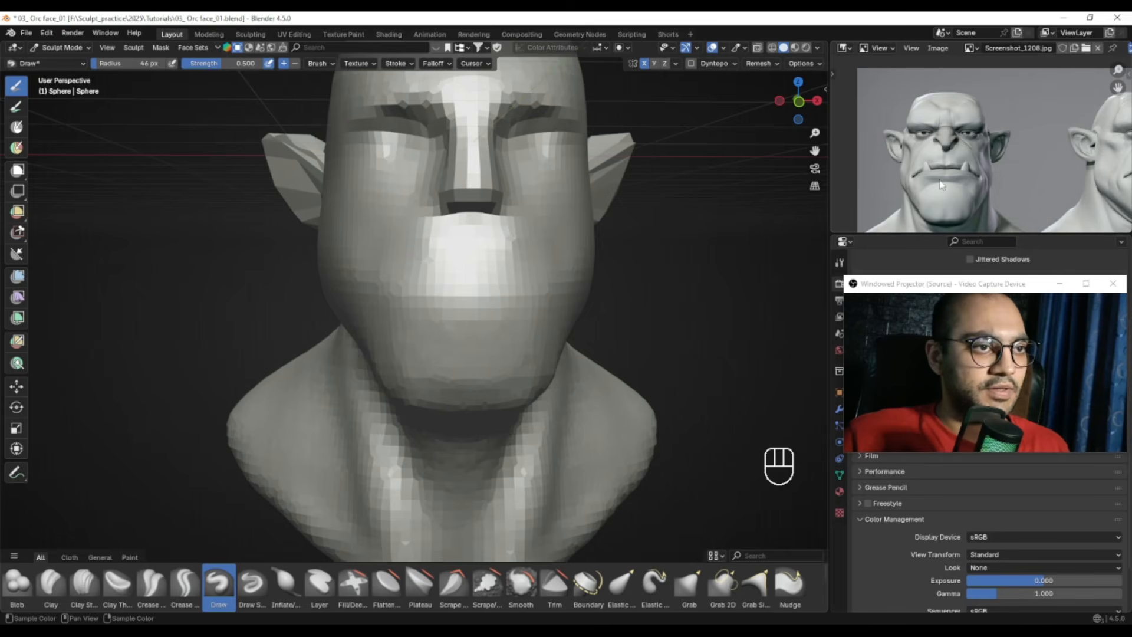
mouse_move(482, 301)
left_mouse_down("alt+shift")
mouse_move(525, 302)
mouse_move(464, 307)
mouse_move(512, 299)
mouse_move(498, 296)
left_mouse_up("alt+shift")
key("f")
left_click(503, 305)
key("f")
left_click(523, 303)
key("f")
left_click(507, 297)
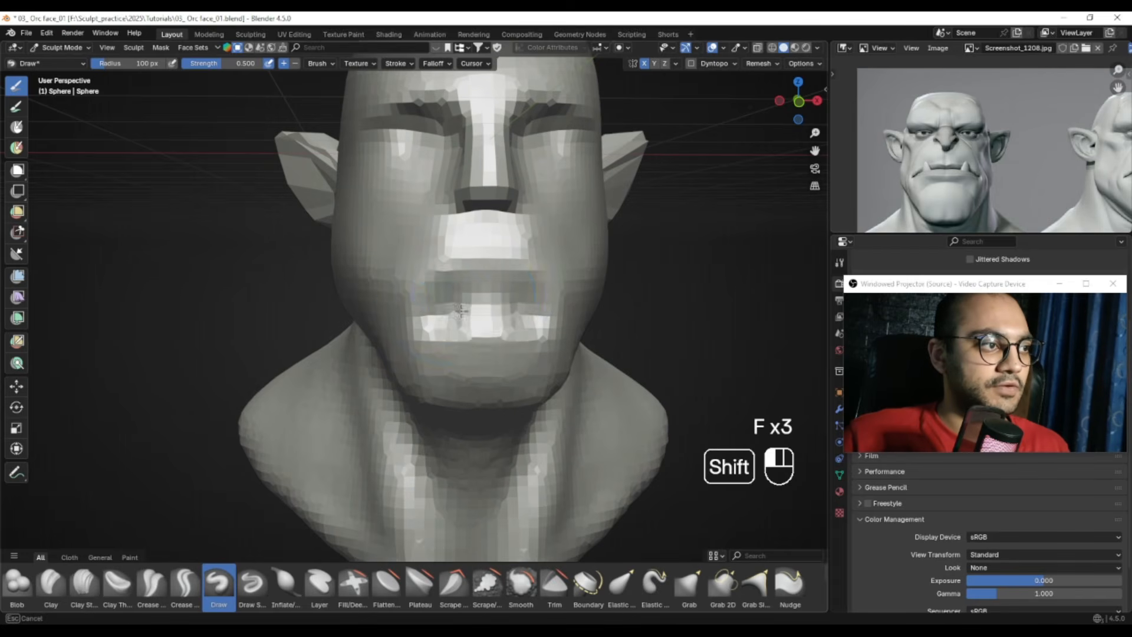
Recarve the line between the lips with subtracting Draw strokes, ending at a 52 px radius
key("f")
left_click(445, 322)
mouse_move(446, 322)
left_mouse_down("ctrl")
mouse_move(432, 320)
mouse_move(486, 339)
mouse_move(455, 306)
mouse_move(441, 308)
left_mouse_up("ctrl")
key("f")
left_click(458, 308)
key("f")
left_click(480, 308)
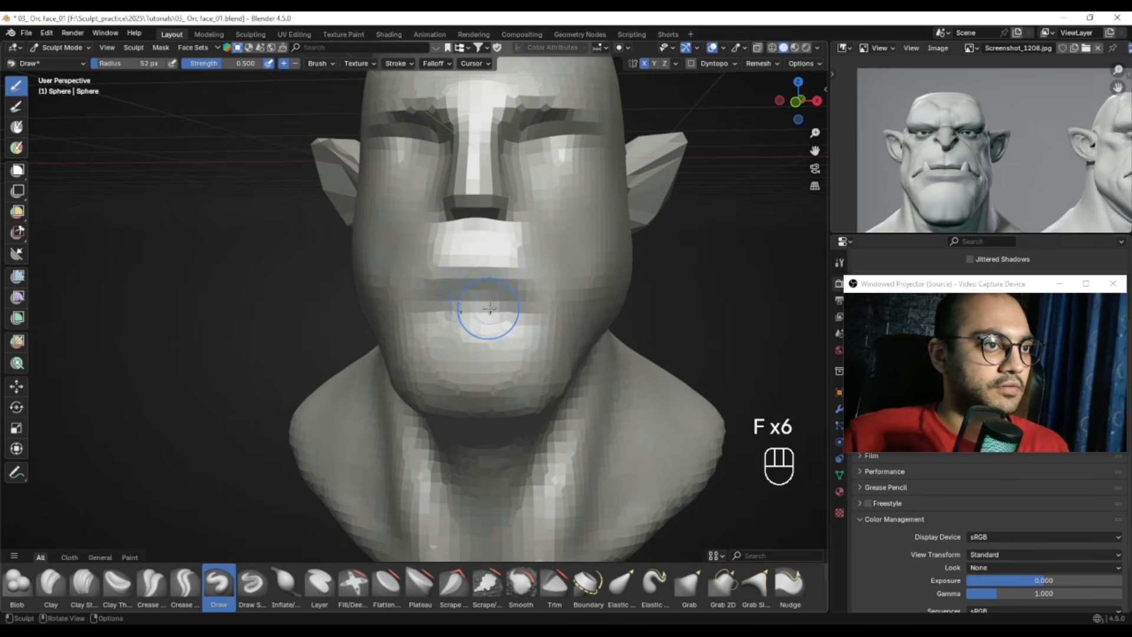
Extend the mouth corners toward the cheeks with Draw and smooth them at a 62 px radius
left_click_drag(532, 323, 407, 314, "alt")
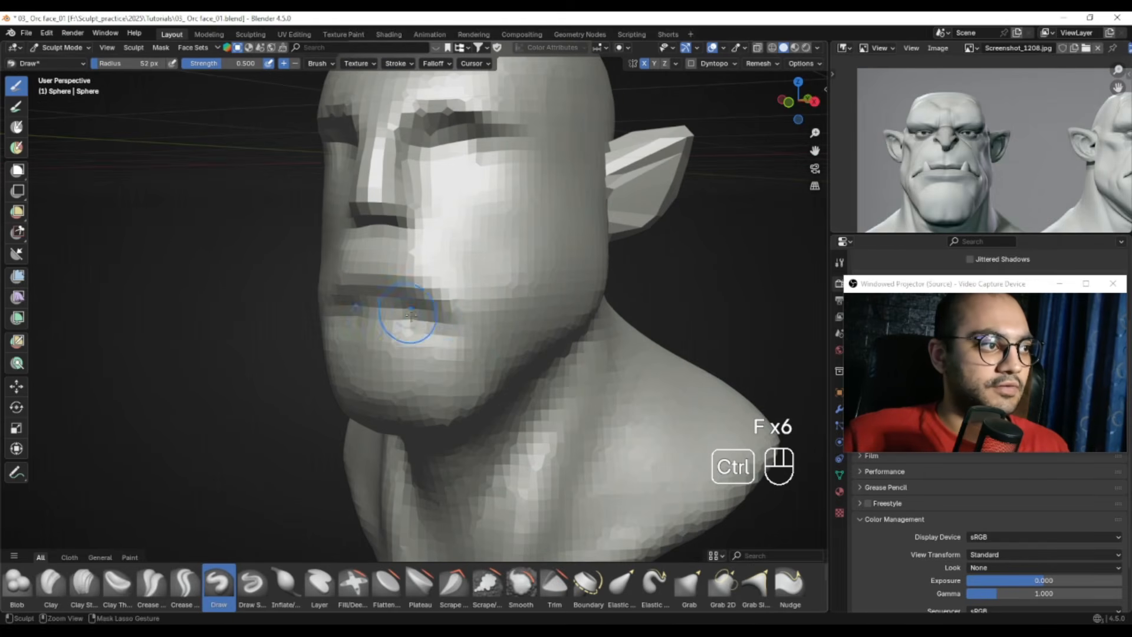
key("f")
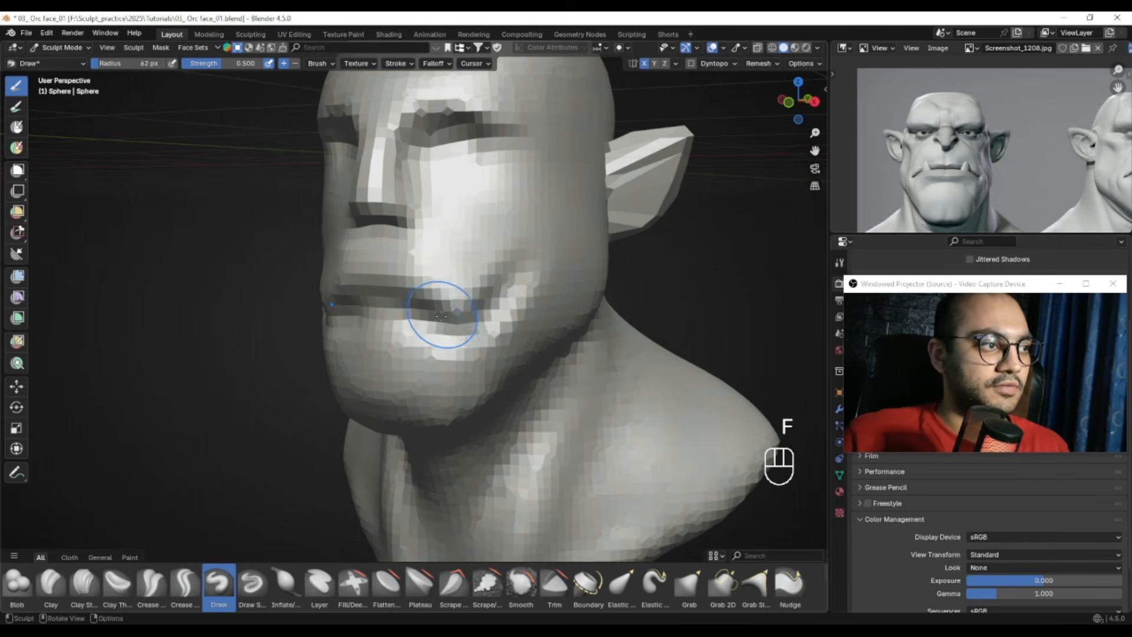
left_click(476, 308)
left_click_drag(453, 308, 493, 312, "shift")
middle_click_drag(401, 323, 481, 318)
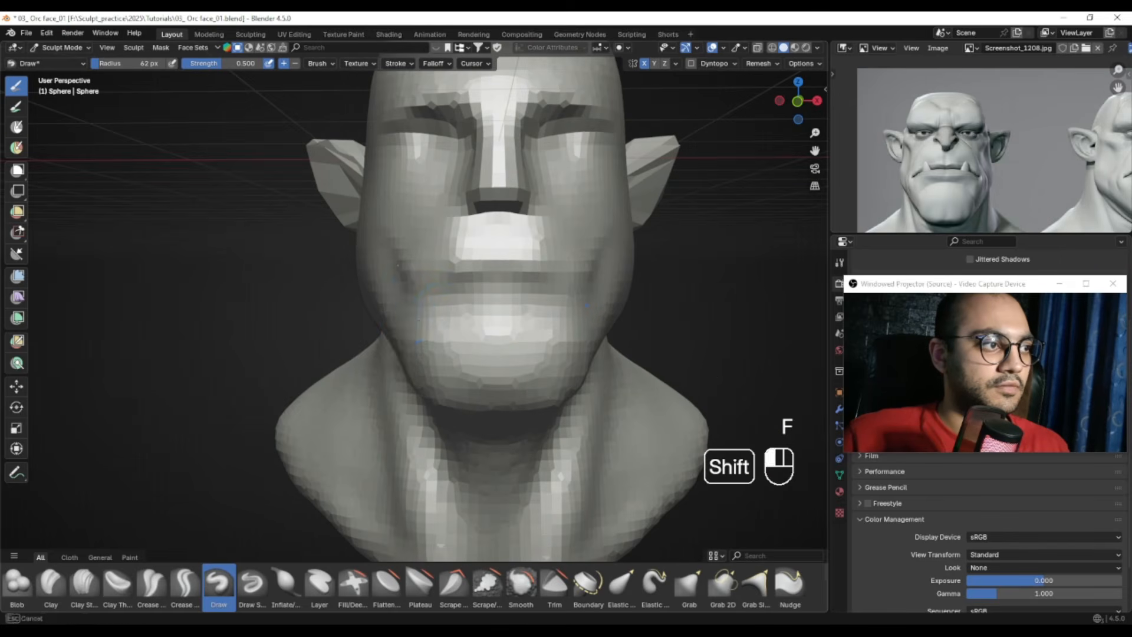
Block out the cheekbone and the hollow below it with Draw, starting at a 70 px radius and following the three-quarter reference
left_click_drag(422, 325, 518, 315, "ctrl+alt")
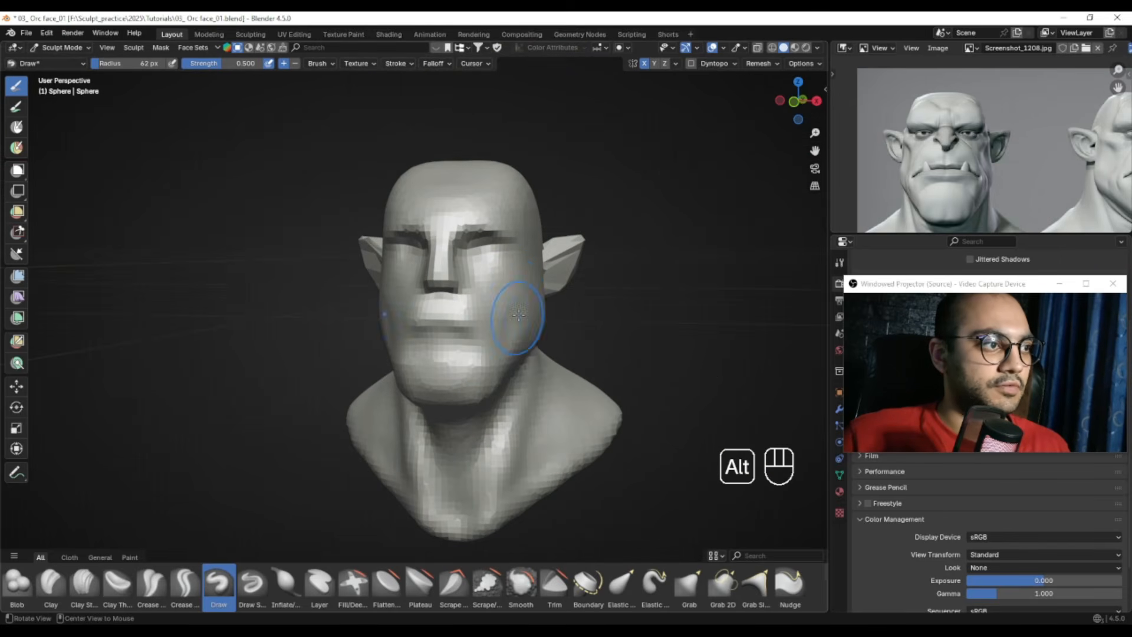
left_click_drag(926, 199, 871, 204, "alt")
left_click_drag(653, 308, 590, 295, "ctrl+alt")
mouse_move(590, 295)
left_mouse_down("alt+shift")
mouse_move(491, 283)
mouse_move(513, 291)
mouse_move(531, 277)
left_mouse_up("alt+shift")
key("f")
left_click(543, 270)
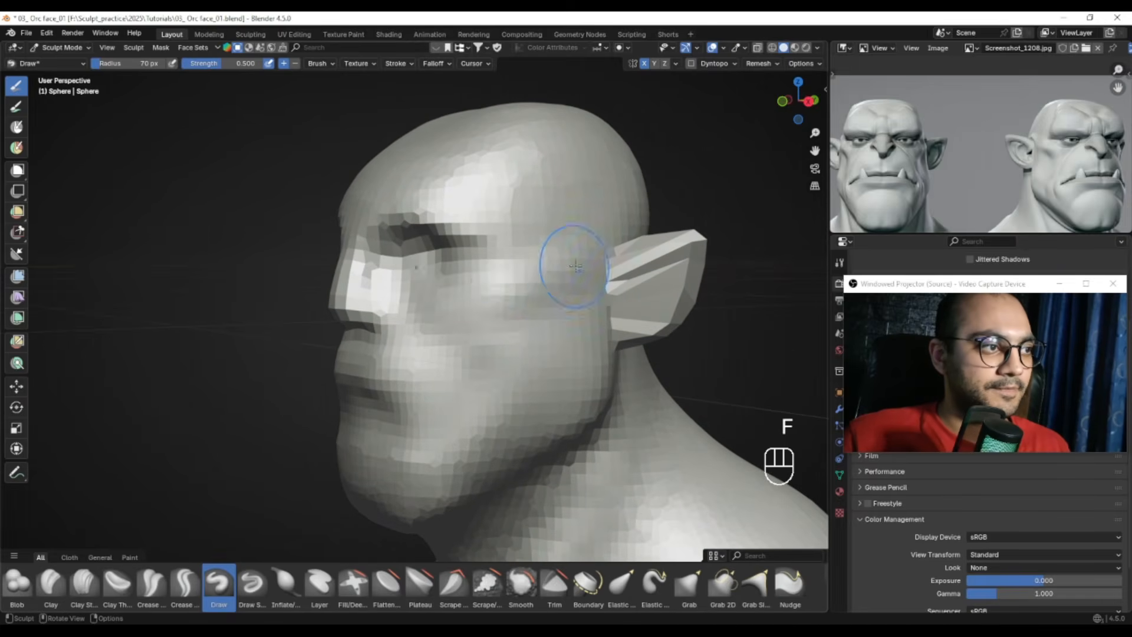
mouse_move(471, 307)
left_mouse_down("alt")
mouse_move(575, 304)
mouse_move(542, 300)
mouse_move(554, 311)
left_mouse_up("alt")
key("f")
left_click(563, 318)
mouse_move(575, 296)
left_mouse_down("alt")
mouse_move(549, 291)
mouse_move(554, 301)
mouse_move(519, 308)
left_mouse_up("alt")
Refine the cheekbone toward the ear and smooth the cheek from both sides, ending at a 48 px radius
key("f")
left_click(550, 311)
key("f")
left_click(531, 363)
mouse_move(463, 309)
left_mouse_down("alt")
mouse_move(554, 308)
mouse_move(594, 260)
left_mouse_up("alt")
key("f")
left_click(582, 258)
left_click_drag(485, 308, 531, 277, "alt")
middle_click_drag(531, 277, 521, 270, "shift")
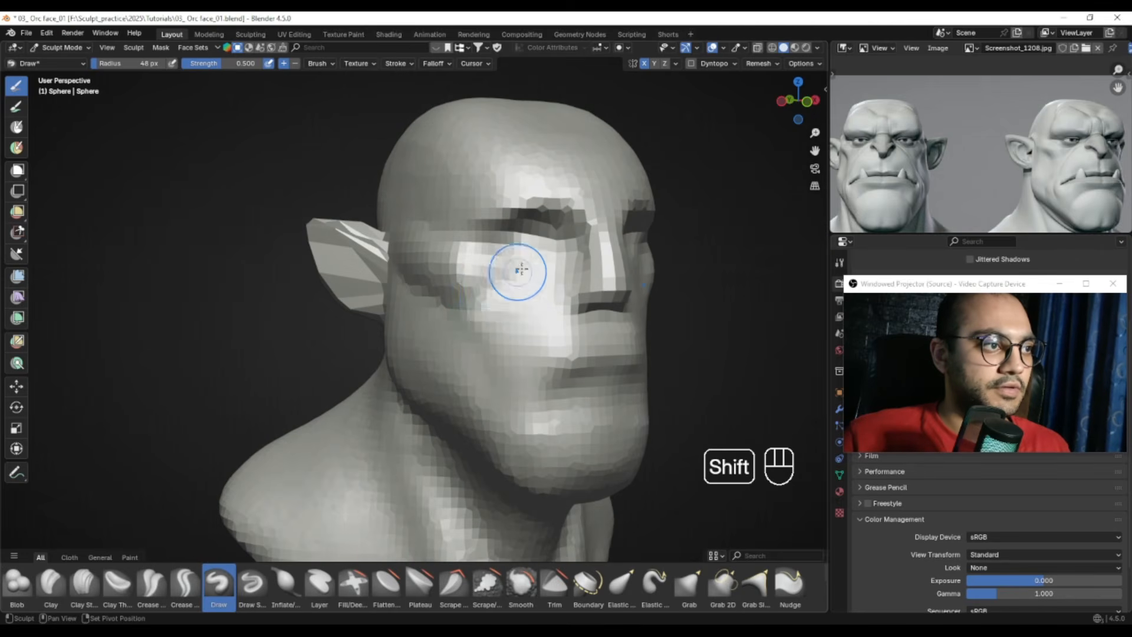
Pull the inner ends of the brows down over the eye sockets with Grab, ending at a 112 px radius
left_click_drag(583, 227, 516, 272, "alt")
left_click_drag(902, 166, 930, 165, "alt")
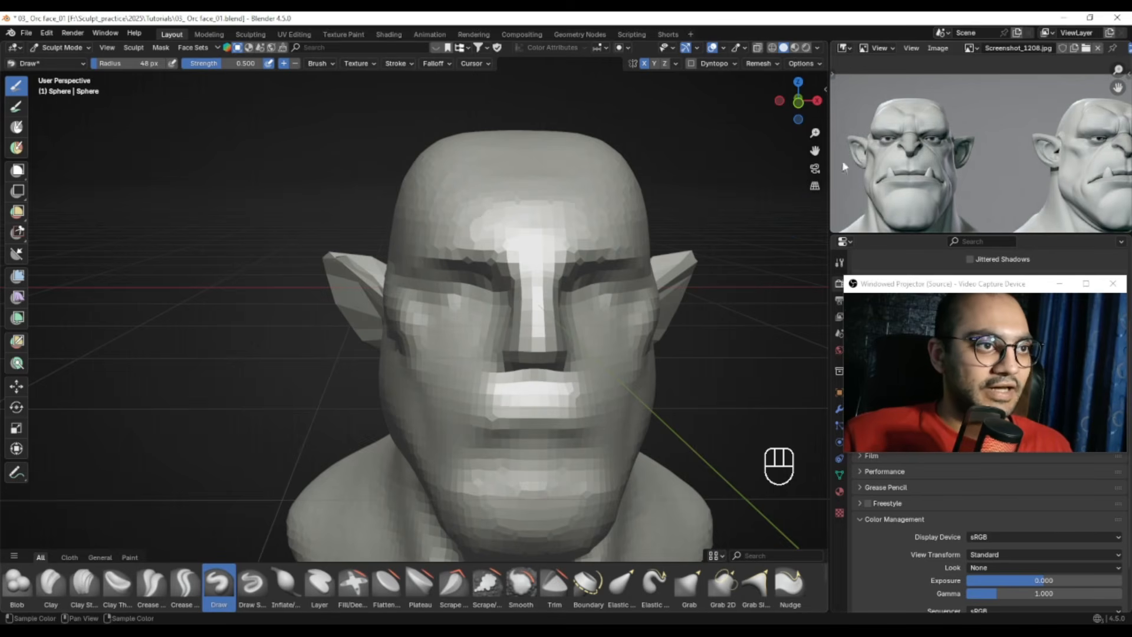
left_click_drag(537, 245, 519, 240, "alt")
key("g")
key("f")
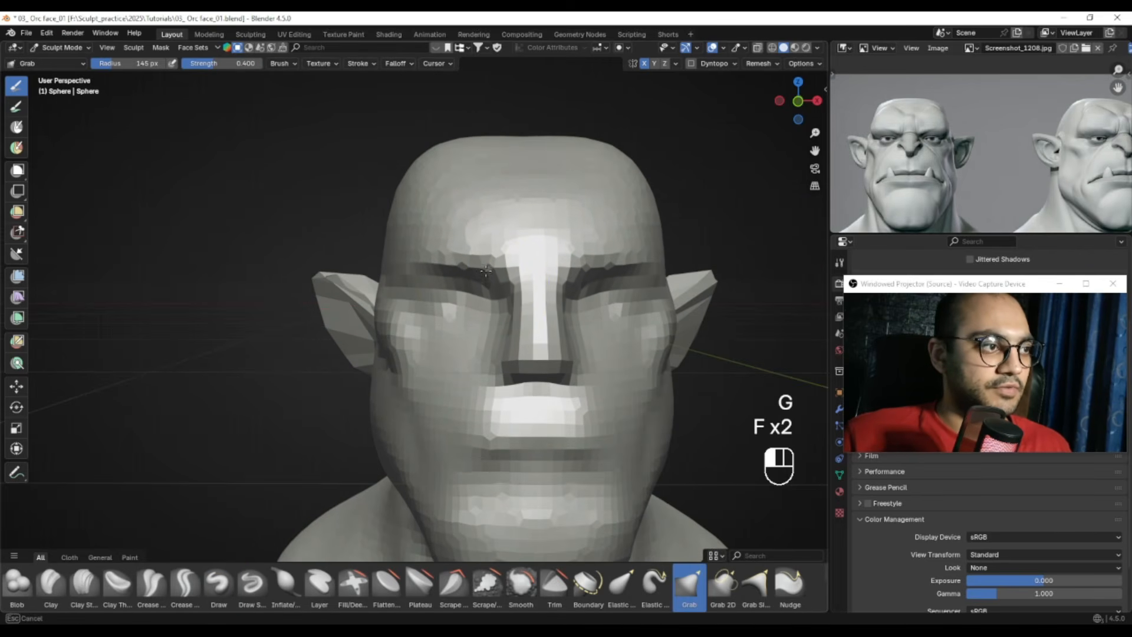
key("f")
mouse_move(484, 281)
left_mouse_down("alt")
mouse_move(487, 255)
mouse_move(462, 264)
left_mouse_up("alt")
key("f")
left_click(463, 268)
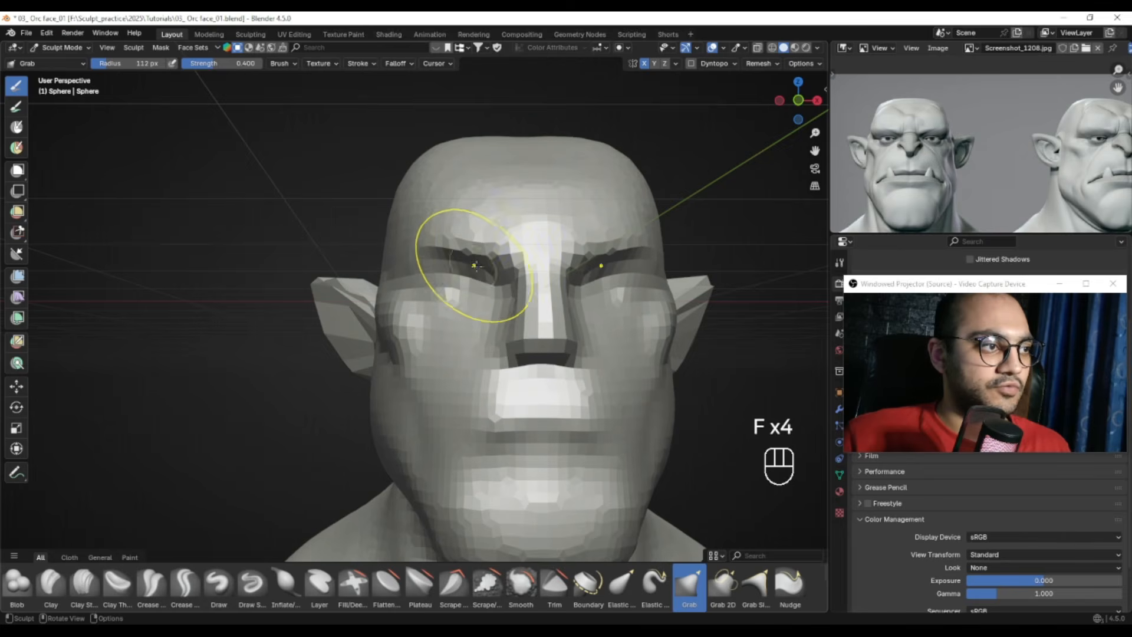
Try to reshape the eye area under the brow with Grab, starting from a 48 px radius
scroll(490, 295, "down", 3)
mouse_move(488, 342)
left_mouse_down("alt")
mouse_move(519, 354)
mouse_move(495, 348)
mouse_move(514, 348)
mouse_move(518, 329)
mouse_move(473, 317)
mouse_move(466, 294)
mouse_move(442, 283)
left_mouse_up("alt")
key("f")
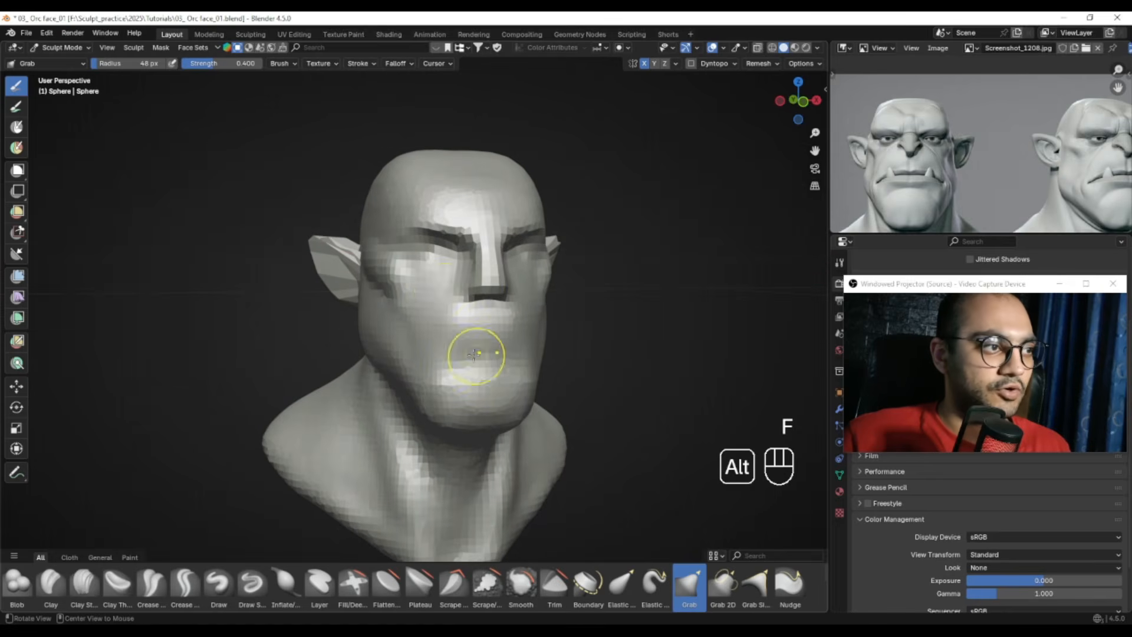
key("f")
left_click(453, 259)
key("ctrl+z")
key("ctrl+z")
Try to carve the eye socket below the brow with Draw, ending at a 22 px radius
left_click(218, 584)
left_click_drag(425, 334, 415, 319, "alt+shift")
mouse_move(416, 319)
left_mouse_down("ctrl+alt")
mouse_move(407, 295)
mouse_move(429, 273)
left_mouse_up("ctrl+alt")
key("f")
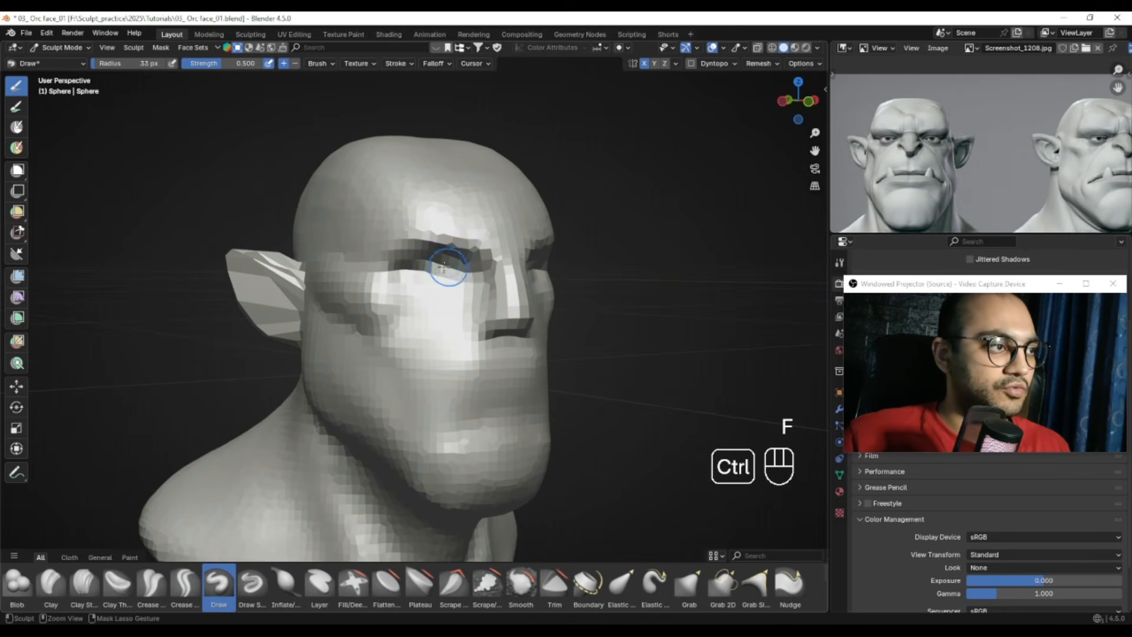
key("f")
left_click(425, 269)
key("ctrl+z")
key("ctrl+z")
middle_click_drag(426, 275, 426, 313, "alt")
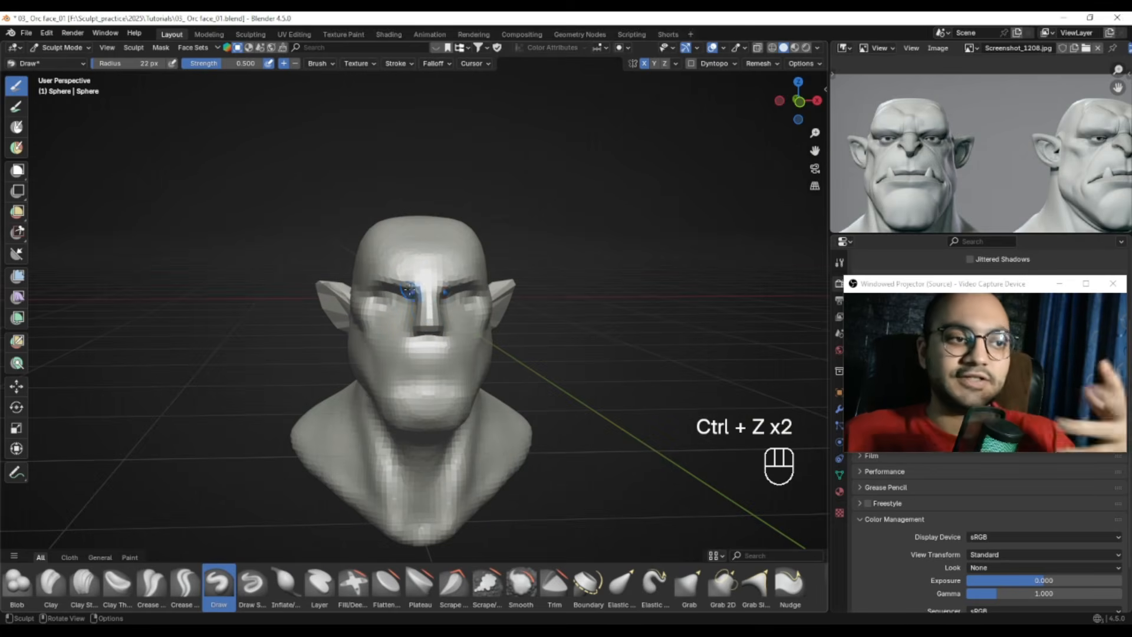
mouse_move(406, 246)
middle_mouse_down("alt")
mouse_move(423, 298)
mouse_move(428, 277)
middle_mouse_up("alt")
middle_click_drag(482, 316, 483, 286, "alt")
scroll(460, 307, "up", 1)
middle_click_drag(448, 331, 466, 348)
Adjust the jaw sides and the top of the head with Grab at a 94 px radius, undoing the first pulls
key("g")
key("f")
left_click(462, 356)
middle_click_drag(330, 371, 380, 380)
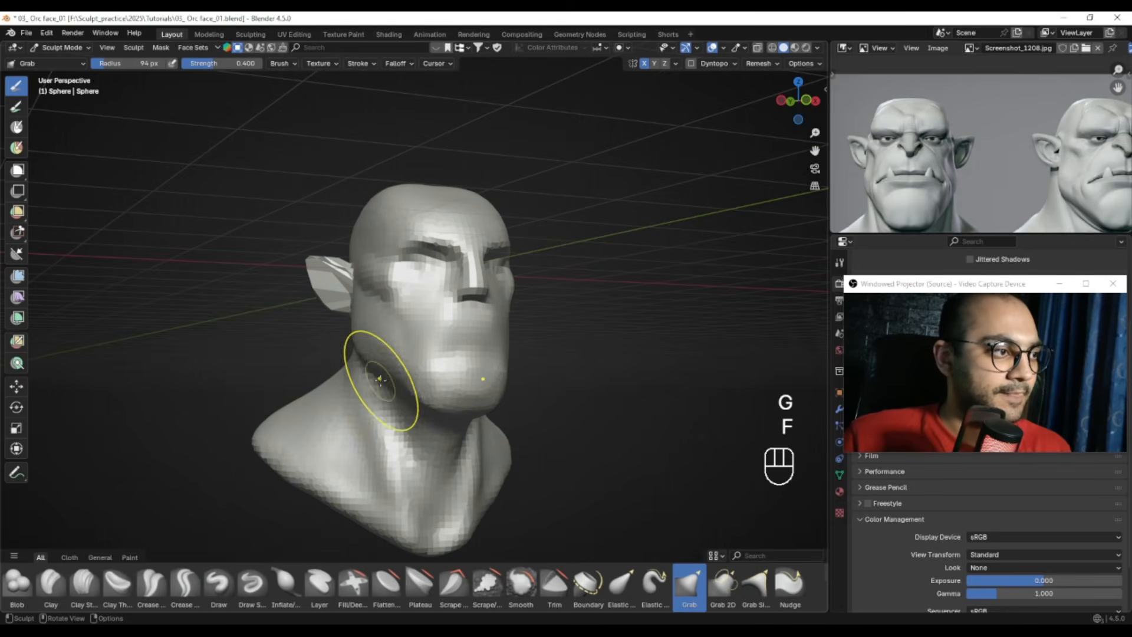
key("ctrl+z")
key("ctrl+z")
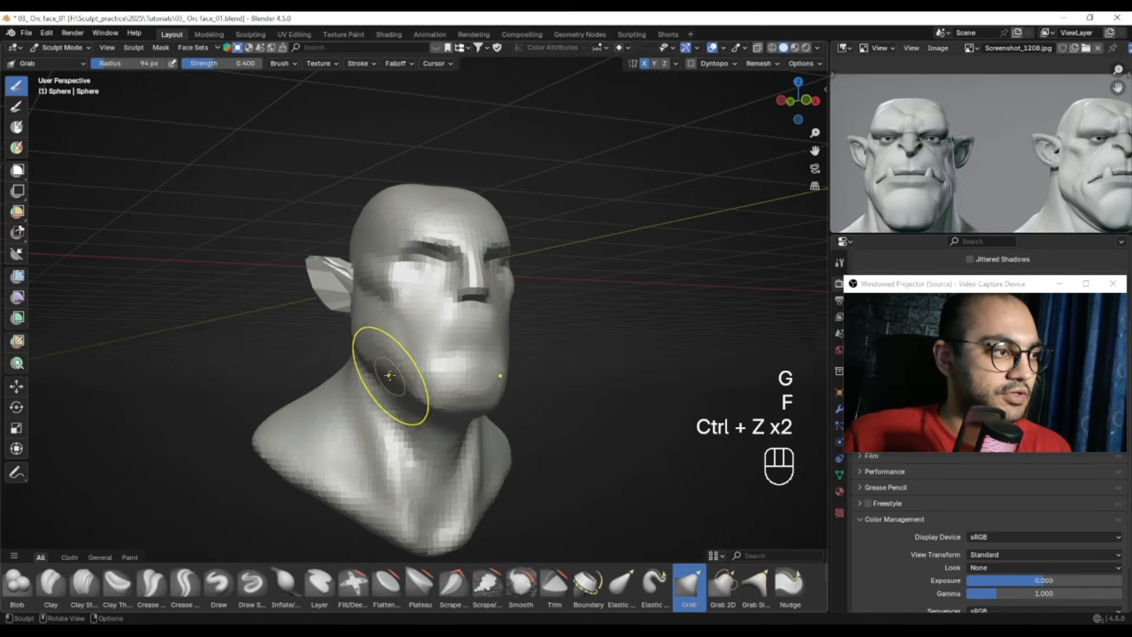
middle_click_drag(407, 385, 412, 351, "alt")
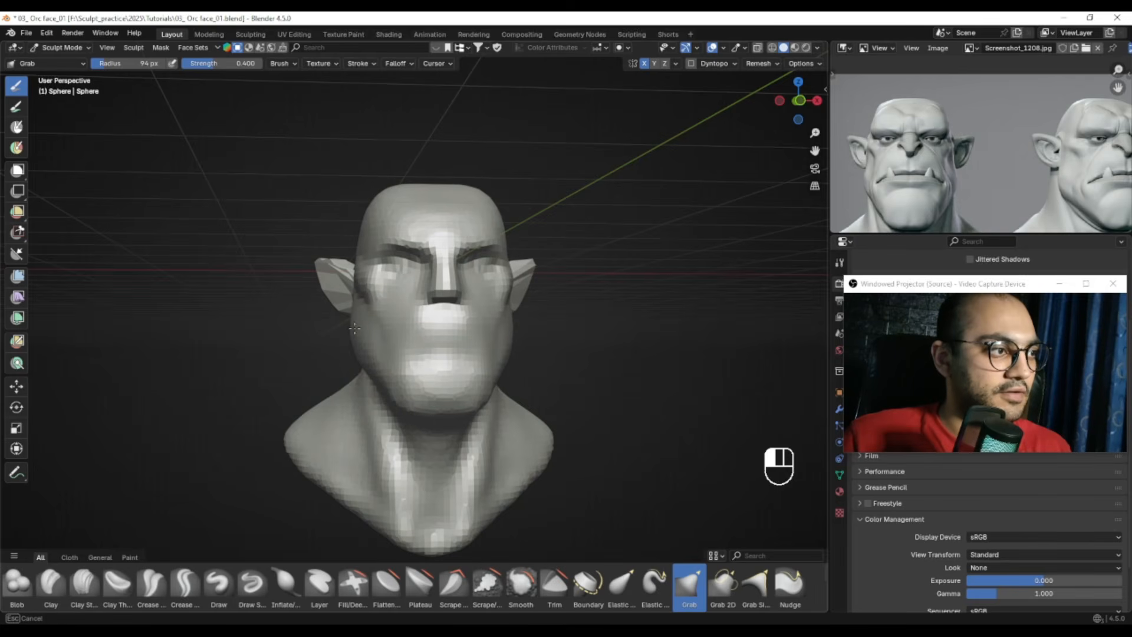
middle_click_drag(357, 336, 383, 332, "alt")
middle_click_drag(386, 321, 413, 320, "alt")
left_click_drag(450, 202, 449, 199)
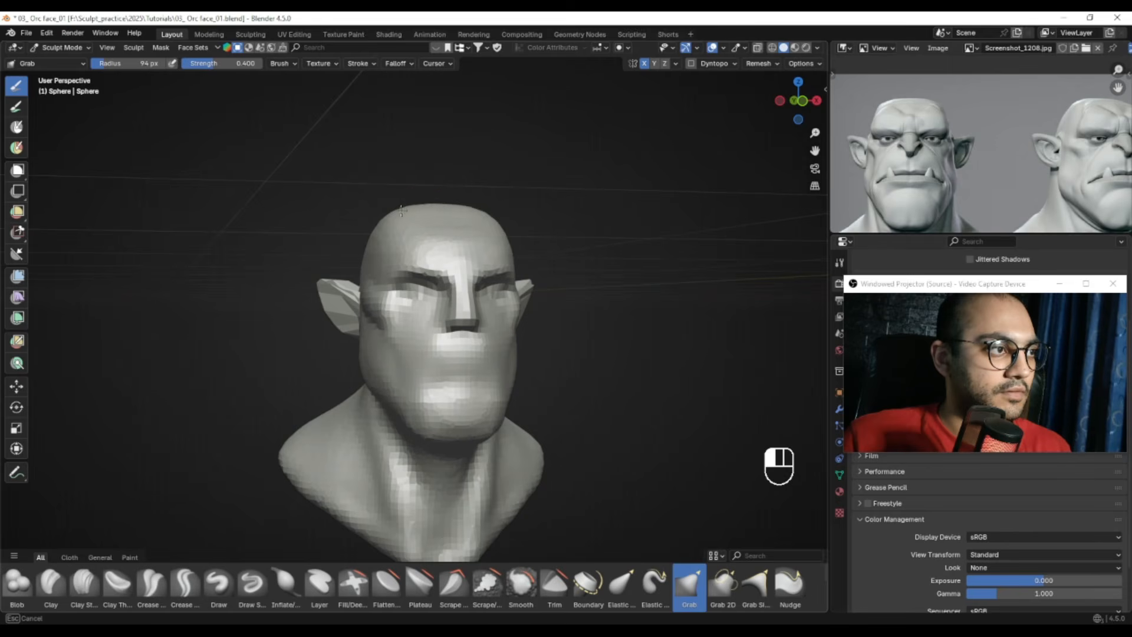
mouse_move(417, 214)
middle_mouse_down("alt+shift")
mouse_move(484, 260)
mouse_move(491, 249)
mouse_move(501, 285)
mouse_move(498, 255)
mouse_move(488, 288)
mouse_move(499, 296)
middle_mouse_up("alt+shift")
Remesh the bust with a smaller voxel size for finer detail
key("r")
left_click(522, 299)
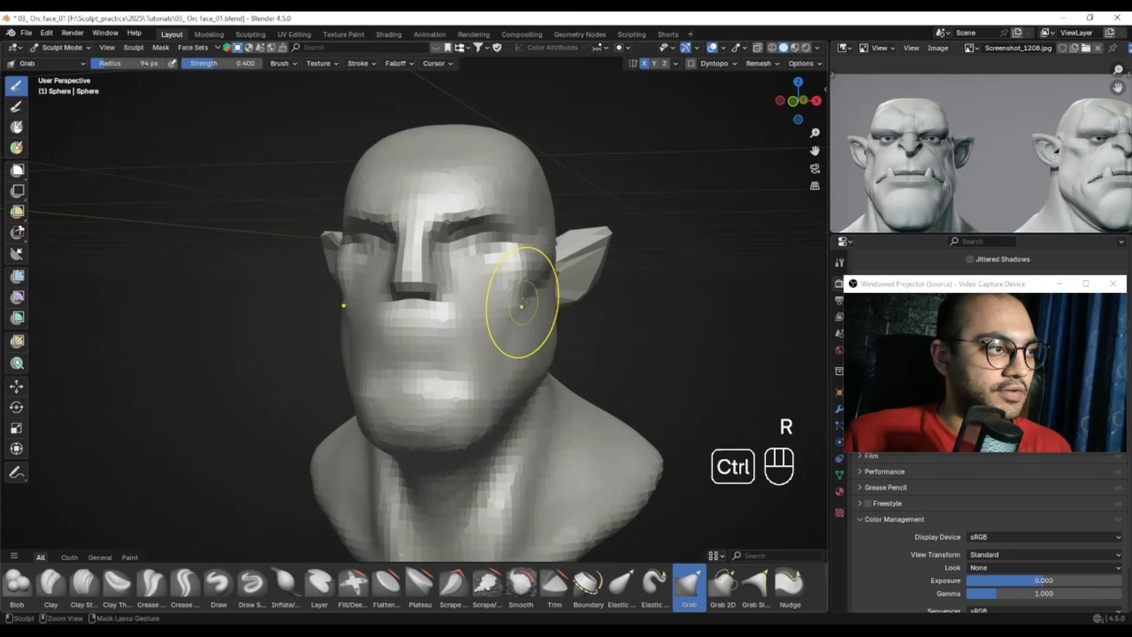
key("ctrl+r")
mouse_move(505, 329)
middle_mouse_down("alt")
mouse_move(555, 311)
mouse_move(506, 298)
middle_mouse_up("alt")
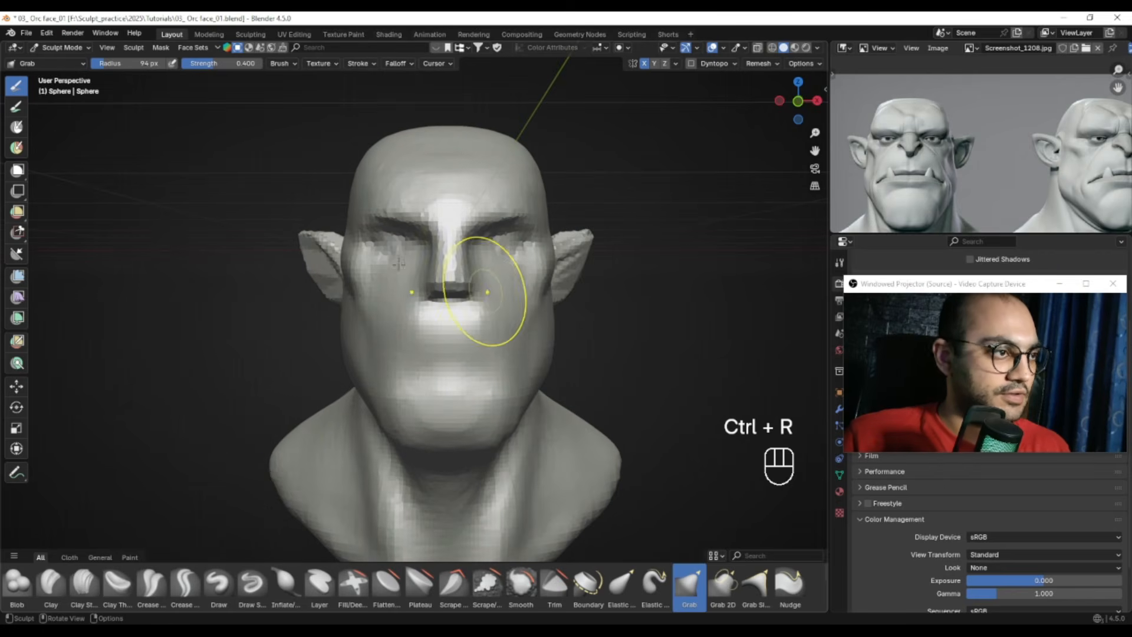
Carve the line between the lips in front view with Draw Sharp, starting at a 31 px radius
left_click(219, 584)
left_click_drag(984, 180, 980, 166, "alt")
left_click(248, 575)
left_click_drag(496, 318, 499, 289, "alt+shift")
key("KP_1")
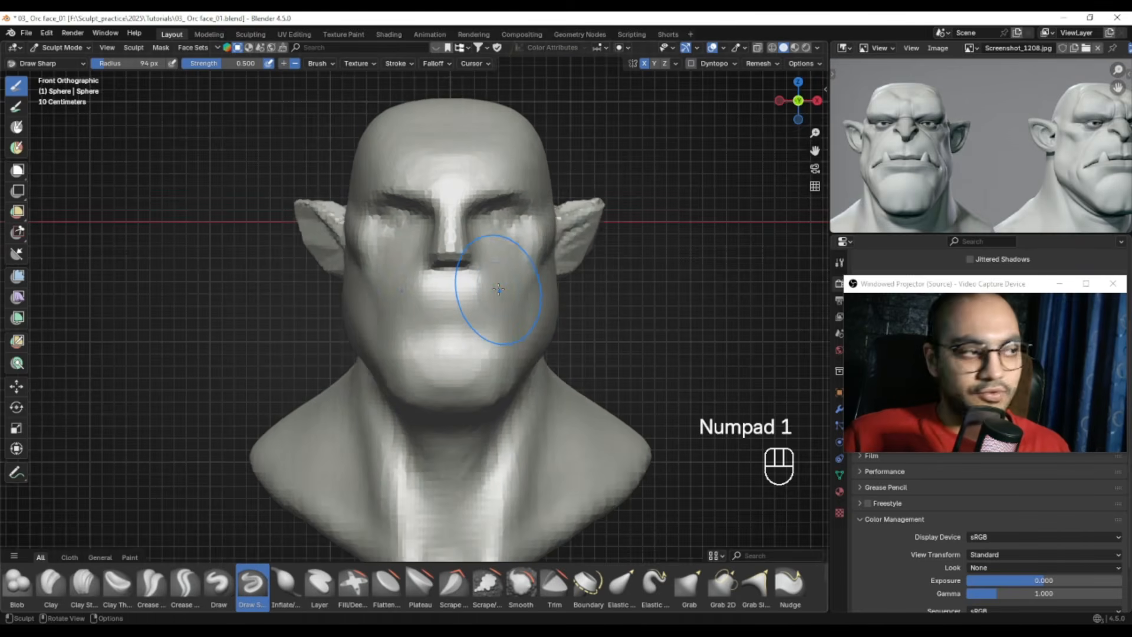
left_click_drag(444, 351, 451, 280, "ctrl+alt")
left_click_drag(451, 280, 451, 307, "alt+shift")
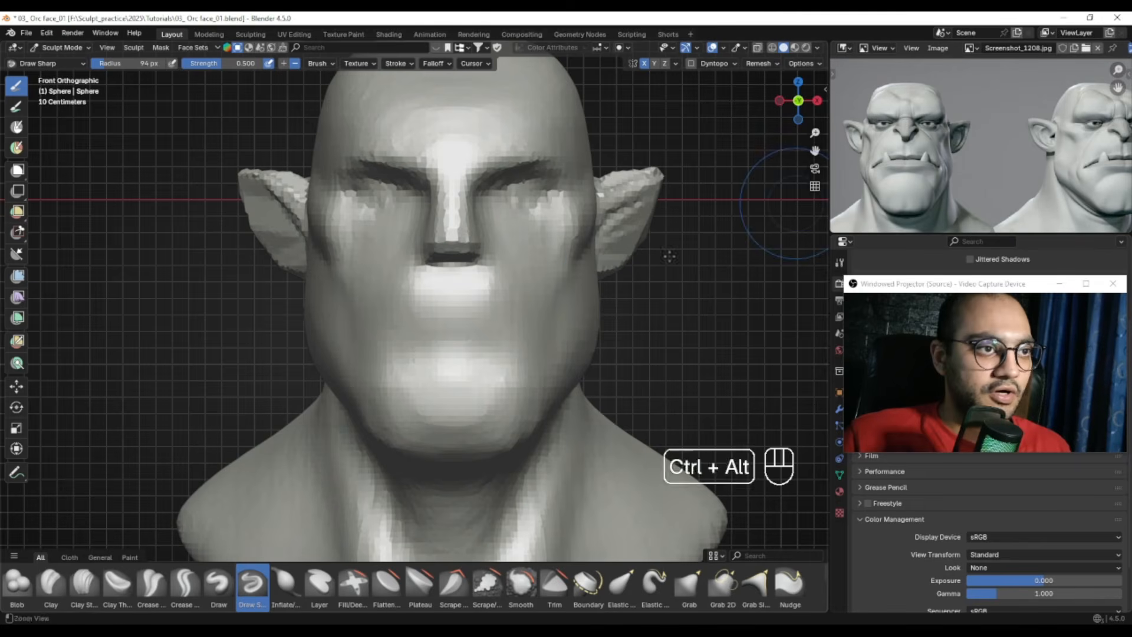
left_click_drag(530, 345, 546, 284, "ctrl+alt")
left_click_drag(600, 241, 602, 231, "alt+shift")
key("f")
left_click(470, 263)
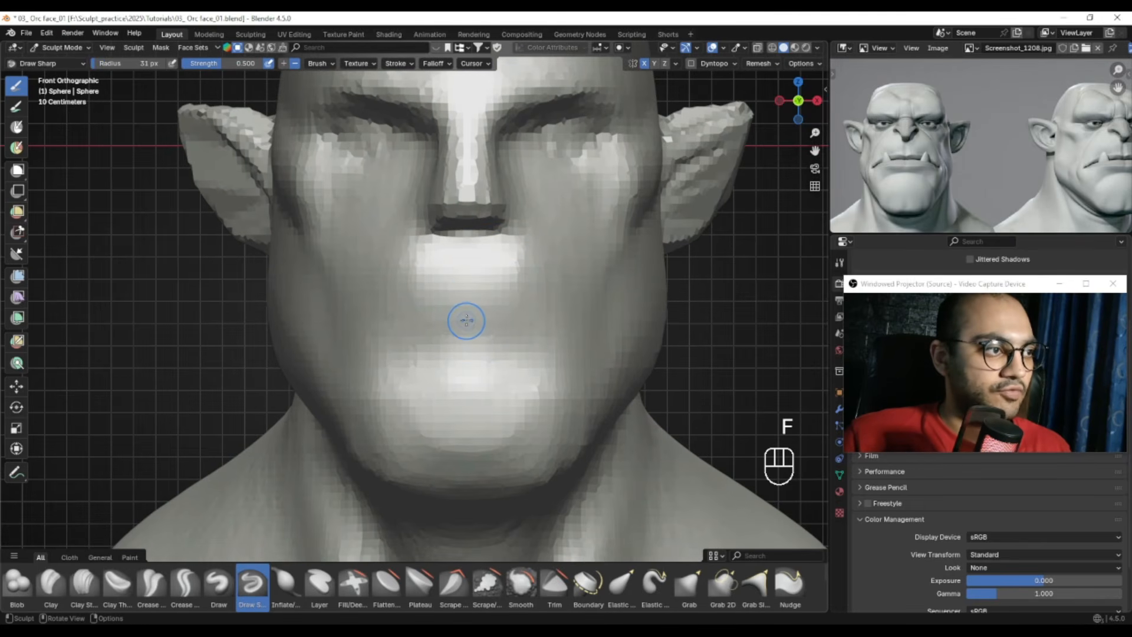
mouse_move(496, 293)
left_mouse_down()
mouse_move(408, 294)
mouse_move(519, 284)
mouse_move(463, 288)
left_mouse_up()
key("f")
left_click(447, 298)
Deepen the mouth line and extend it down to the corners with Draw Sharp, ending at a 55 px radius
key("f")
left_click(596, 277)
key("f")
left_click(511, 284)
key("f")
left_click(522, 285)
mouse_move(557, 282)
left_mouse_down()
mouse_move(442, 289)
mouse_move(394, 322)
left_mouse_up()
left_click_drag(497, 286, 530, 283)
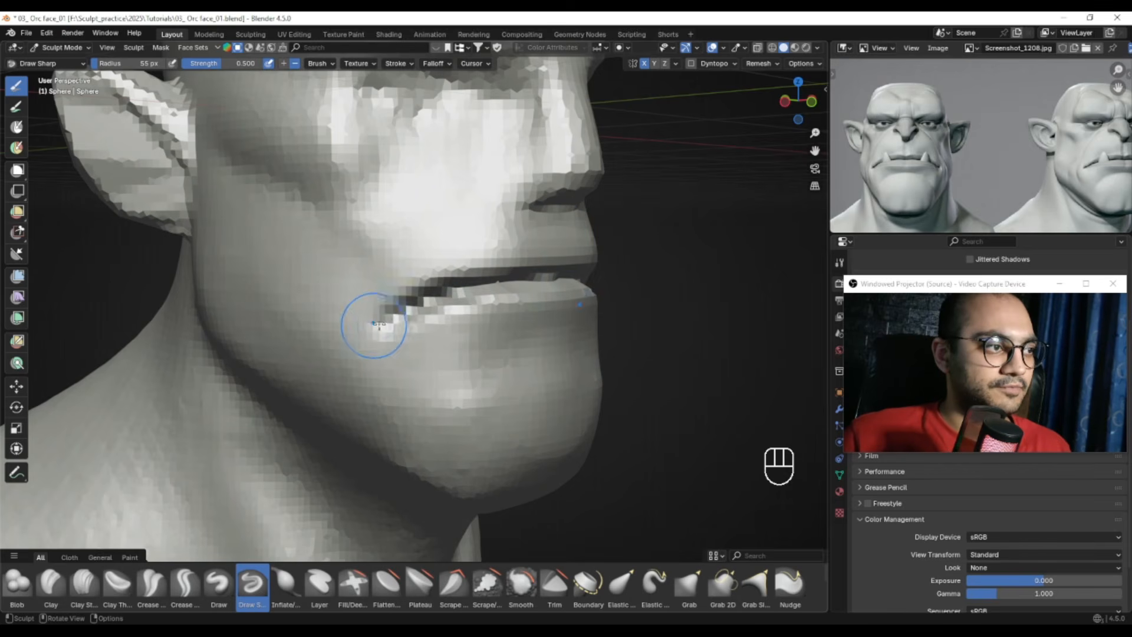
Shape the upper lip with a dip at its centre using Grab, starting at a 74 px radius
mouse_move(456, 302)
left_mouse_down("alt")
mouse_move(404, 303)
mouse_move(417, 318)
mouse_move(429, 290)
mouse_move(438, 314)
mouse_move(469, 306)
mouse_move(471, 286)
mouse_move(478, 307)
mouse_move(507, 315)
left_mouse_up("alt")
key("g")
key("f")
key("f")
left_click(537, 316)
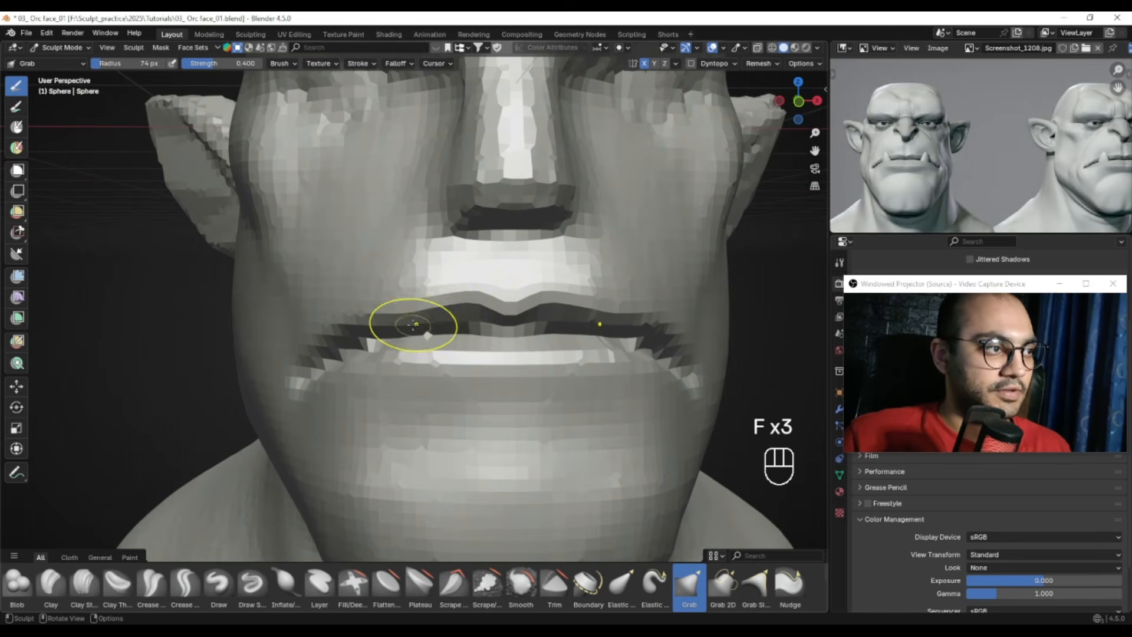
key("f")
mouse_move(410, 320)
left_mouse_down("ctrl+alt")
mouse_move(413, 329)
mouse_move(364, 338)
mouse_move(330, 367)
mouse_move(381, 364)
mouse_move(399, 325)
left_mouse_up("ctrl+alt")
left_click(480, 325)
Arch the mouth and reshape the lower lip with Grab, ending at a 114 px radius
key("f")
left_click(344, 353)
key("f")
left_click(394, 337)
mouse_move(399, 325)
right_mouse_down("alt")
mouse_move(576, 321)
mouse_move(509, 301)
right_mouse_up("alt")
right_click_drag(508, 301, 499, 305, "alt+shift")
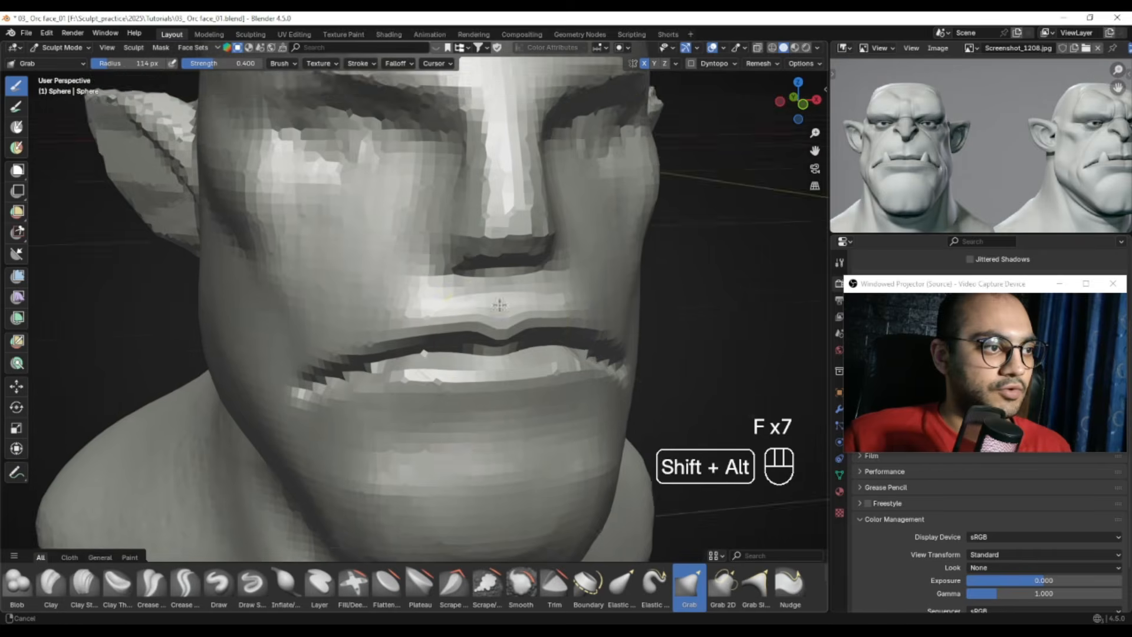
Smooth the lower lip and the mouth corners at a 29 px radius
left_click_drag(500, 306, 489, 254, "alt+shift")
left_click_drag(489, 255, 490, 243, "ctrl+alt")
left_click_drag(497, 336, 484, 321, "alt+shift")
key("f")
left_click(424, 310)
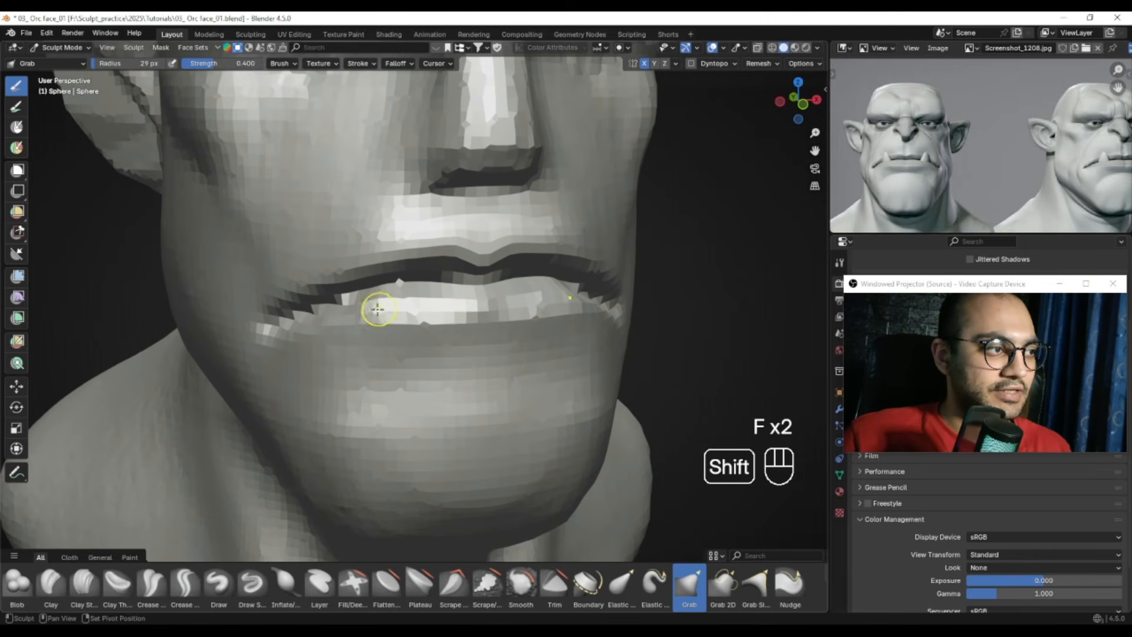
left_click_drag(289, 338, 283, 336, "shift")
mouse_move(383, 333)
right_mouse_down("ctrl+alt")
mouse_move(389, 352)
mouse_move(501, 345)
mouse_move(451, 326)
right_mouse_up("ctrl+alt")
left_click_drag(472, 320, 478, 319, "shift")
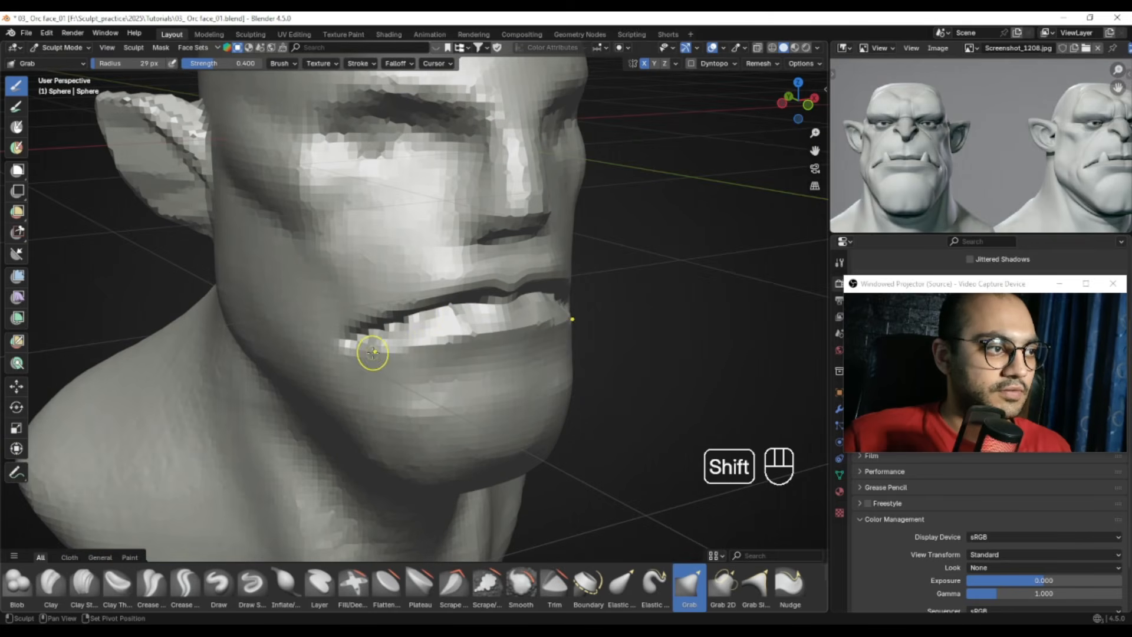
right_click_drag(462, 260, 411, 254)
right_click_drag(370, 301, 467, 301, "alt")
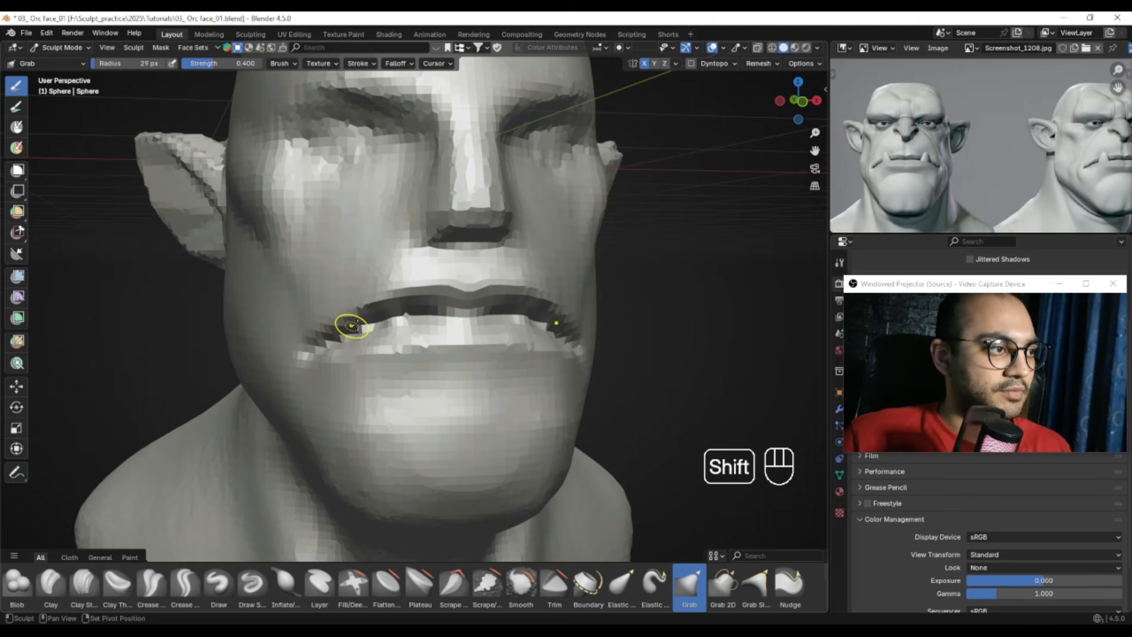
Sharpen the crease between the lips toward the corners with Crease Polish, ending at a 35 px radius
left_click(151, 584)
left_click_drag(461, 335, 466, 323, "ctrl+alt")
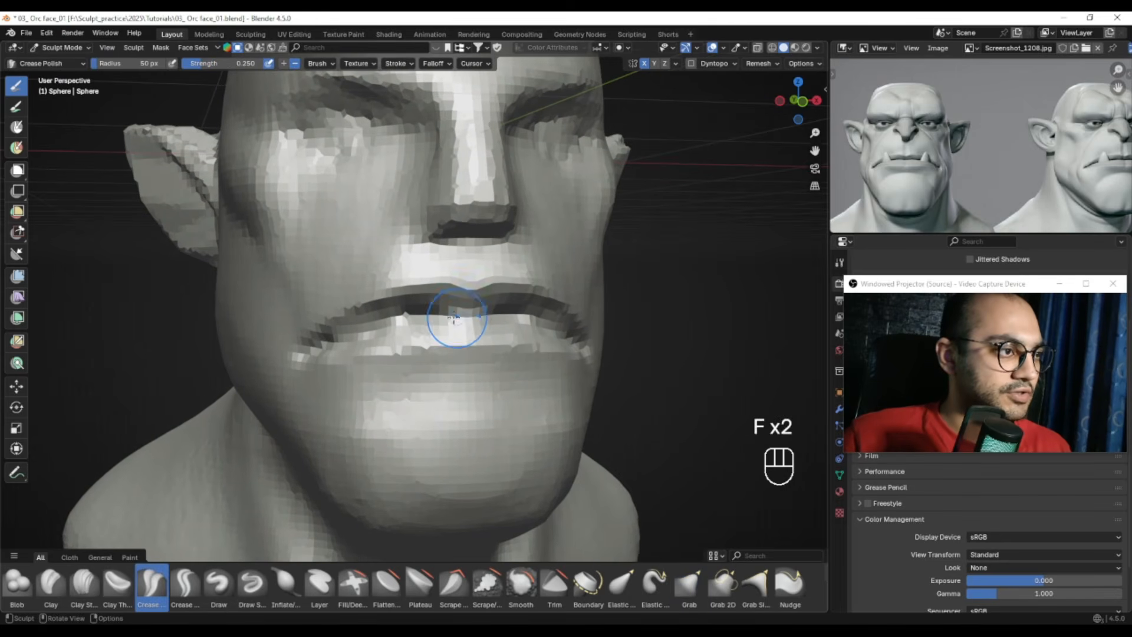
middle_click_drag(397, 320, 499, 310)
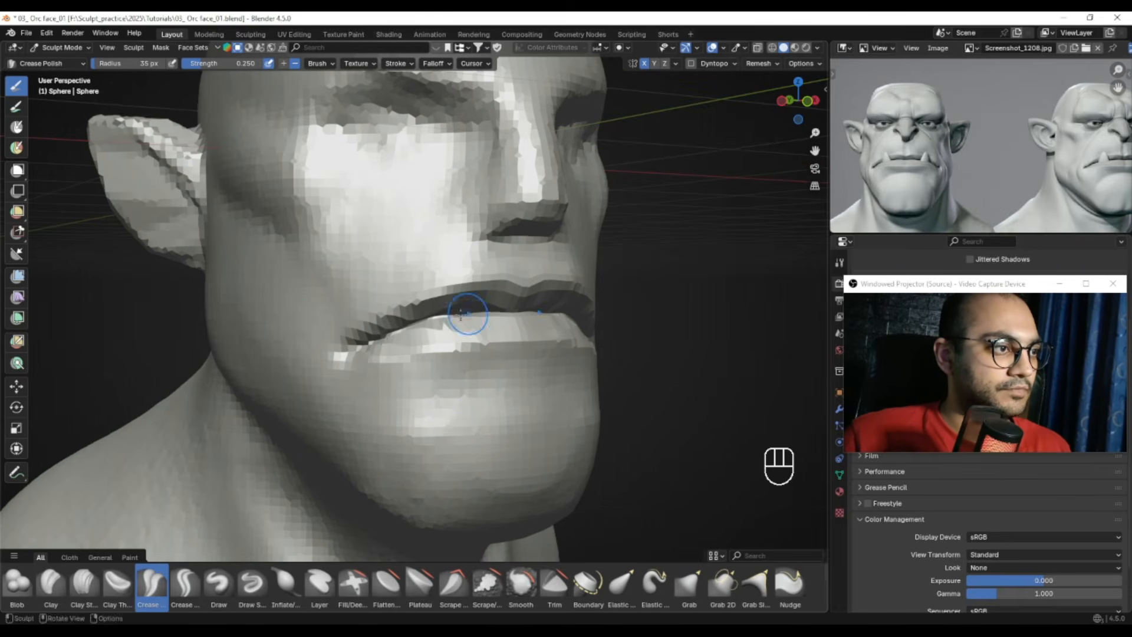
left_click_drag(349, 354, 344, 356)
middle_click_drag(366, 348, 448, 371, "ctrl")
middle_click_drag(507, 354, 422, 356)
Push the lower lip forward in the right side view with Grab, following the profile reference
mouse_move(974, 169)
middle_mouse_down()
mouse_move(843, 175)
mouse_move(851, 201)
middle_mouse_up()
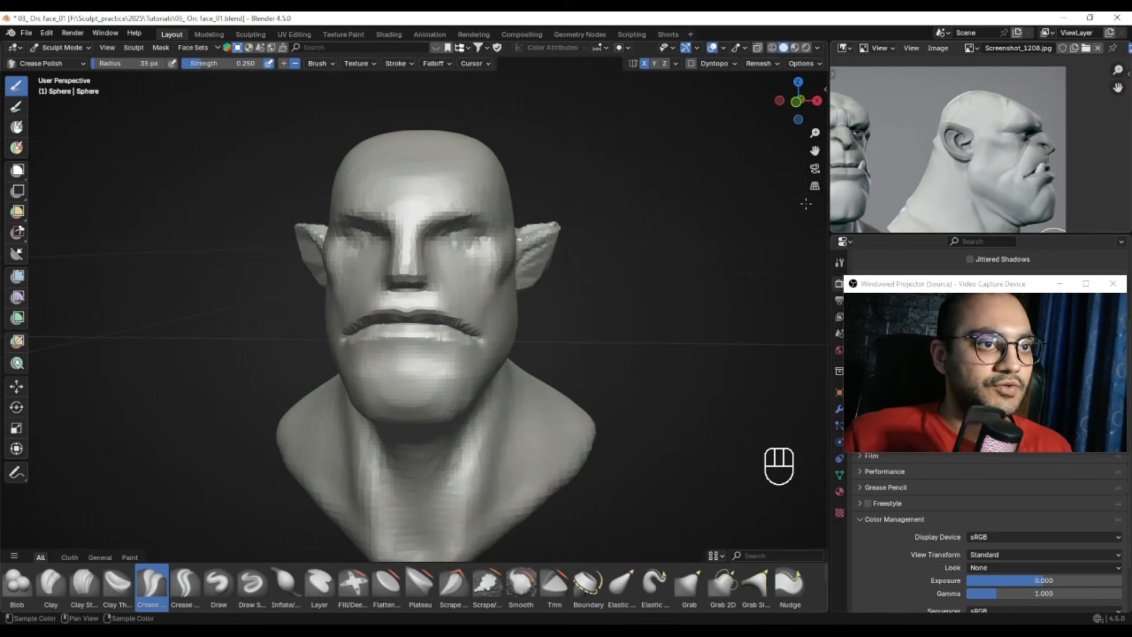
key("KP_3")
middle_click_drag(579, 260, 459, 277, "ctrl")
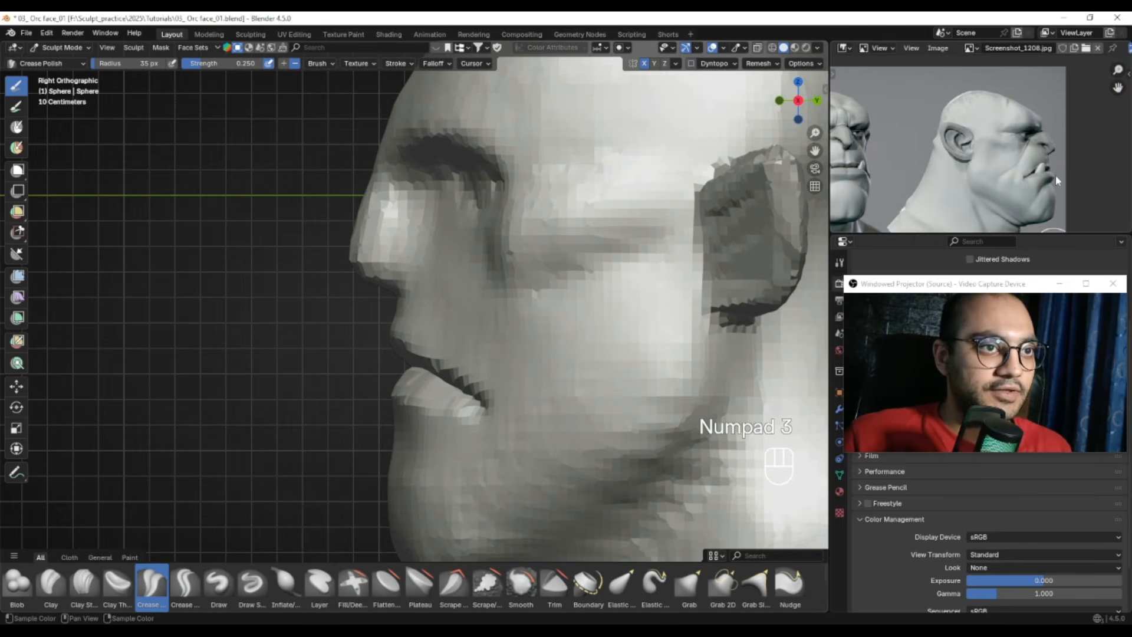
mouse_move(463, 331)
middle_mouse_down("shift")
mouse_move(542, 315)
mouse_move(495, 365)
middle_mouse_up("shift")
middle_click_drag(496, 369, 511, 344, "shift")
key("g")
key("f")
left_click(560, 348)
key("f")
left_click(533, 361)
left_click_drag(505, 384, 475, 387)
Refine the lip profile with Grab, undoing one pull and ending at a 100 px radius
key("f")
left_click(524, 332)
left_click_drag(525, 332, 522, 331)
key("ctrl+z")
key("f")
left_click(517, 330)
mouse_move(518, 331)
middle_mouse_down("ctrl")
mouse_move(506, 354)
mouse_move(520, 278)
middle_mouse_up("ctrl")
left_click_drag(520, 278, 534, 236, "ctrl+alt")
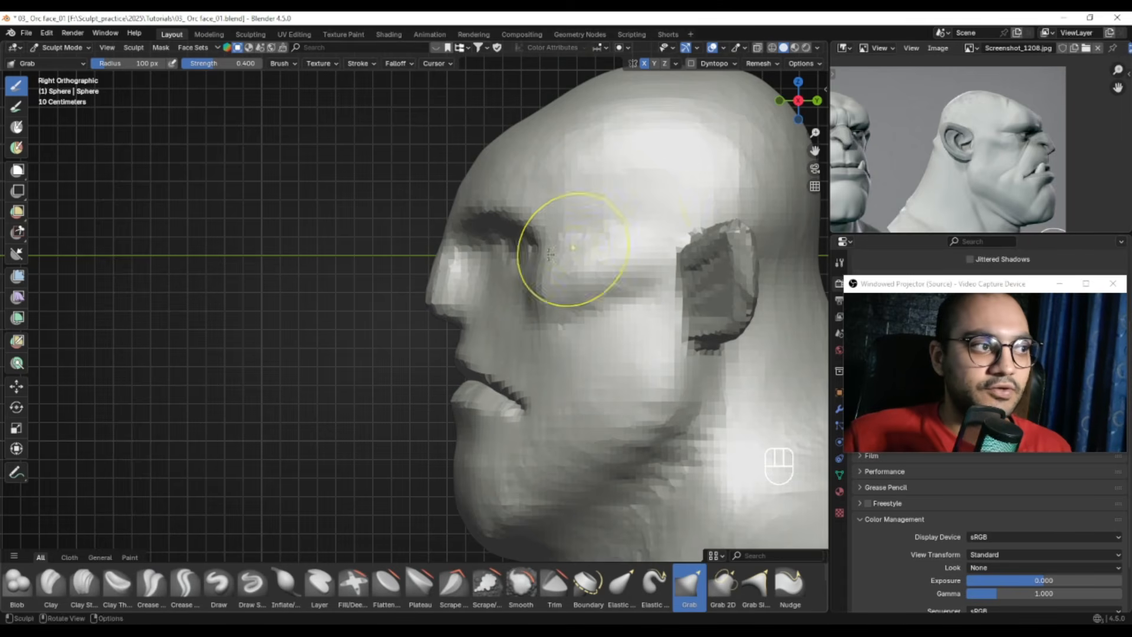
Recess the nose bridge below the brow in the side profile with Grab, starting at a 100 px radius
middle_click_drag(551, 254, 493, 254)
key("shift+a")
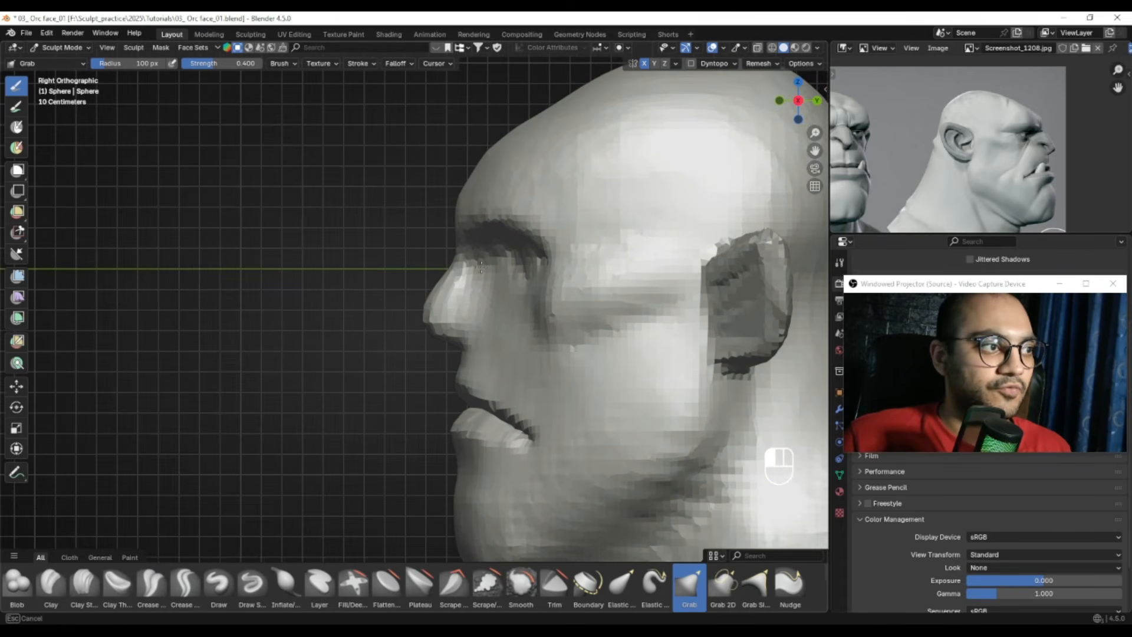
left_click_drag(481, 267, 479, 269)
middle_click_drag(464, 293, 484, 276, "alt+shift")
key("f")
left_click(440, 296)
Shape the nose tip and its underside in profile with Grab, ending at a 75 px radius
mouse_move(444, 331)
middle_mouse_down("alt")
mouse_move(464, 326)
mouse_move(449, 336)
middle_mouse_up("alt")
key("f")
left_click(449, 328)
key("f")
key("f")
left_click(488, 301)
left_click_drag(487, 301, 505, 286)
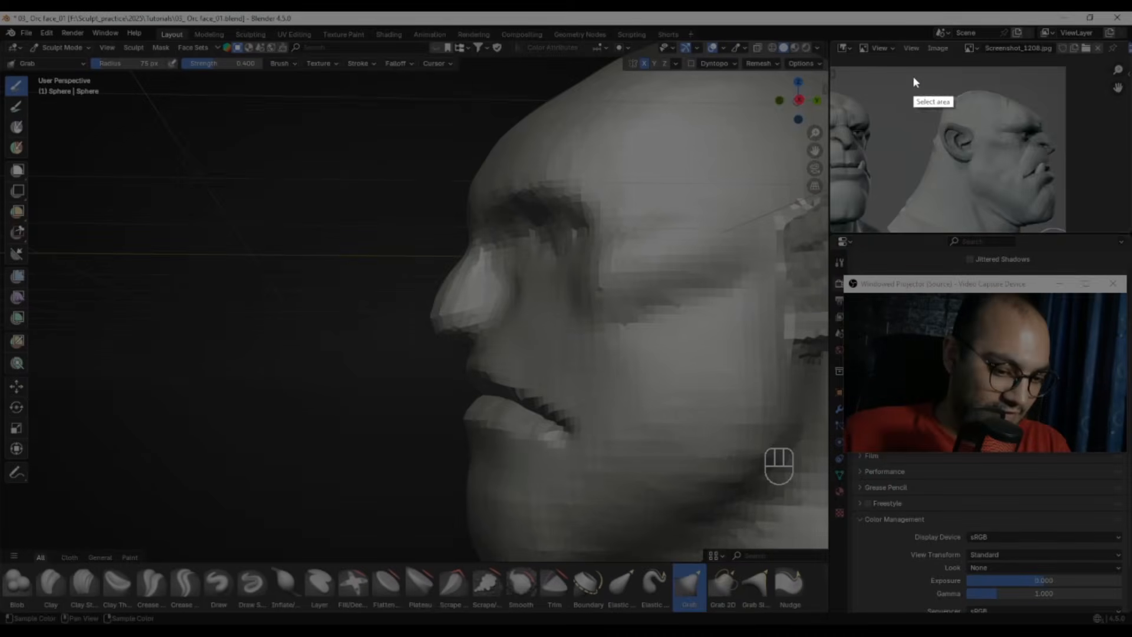
Mark the brow-to-mouth line and the nose direction over the side-view reference in a screen capture
left_click_drag(913, 75, 1080, 231)
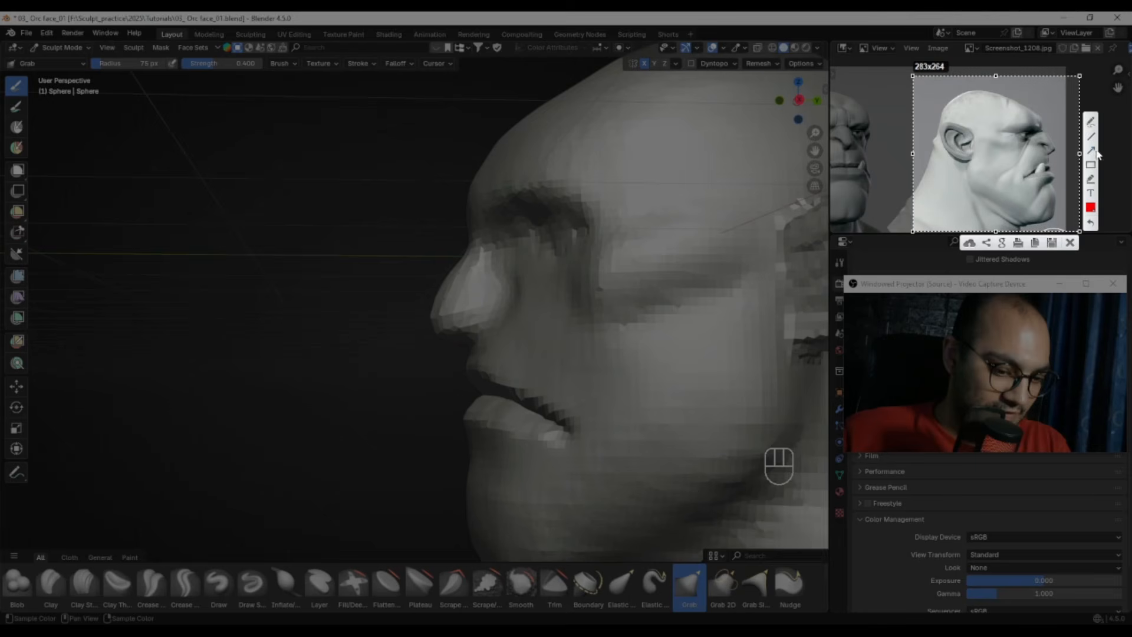
mouse_move(1042, 131)
left_mouse_down()
mouse_move(1059, 172)
mouse_move(1051, 156)
left_mouse_up()
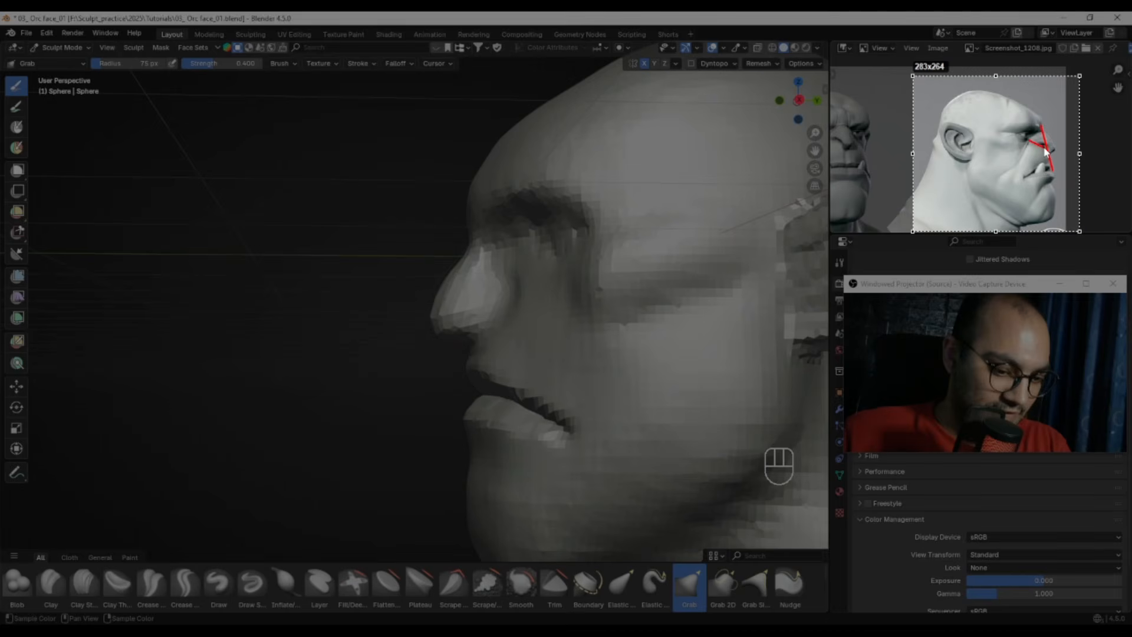
key("Escape")
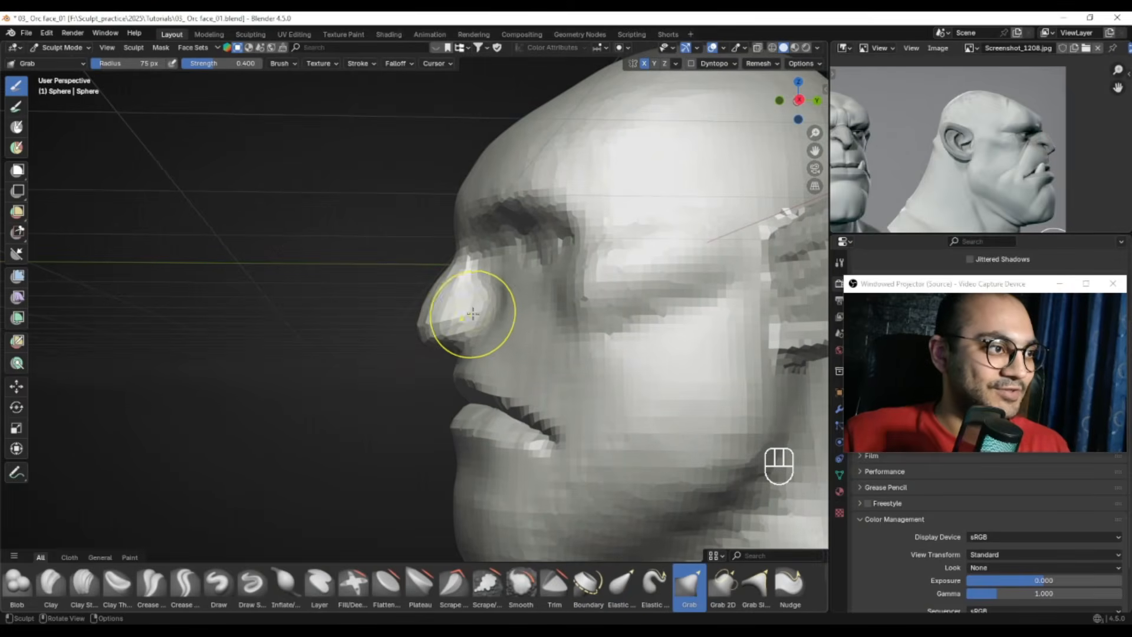
Undo the last nose pull and reshape the nose sides from above with Grab, starting at a 96 px radius
mouse_move(468, 304)
middle_mouse_down("alt")
mouse_move(454, 281)
mouse_move(460, 336)
mouse_move(445, 329)
middle_mouse_up("alt")
key("ctrl+z")
key("f")
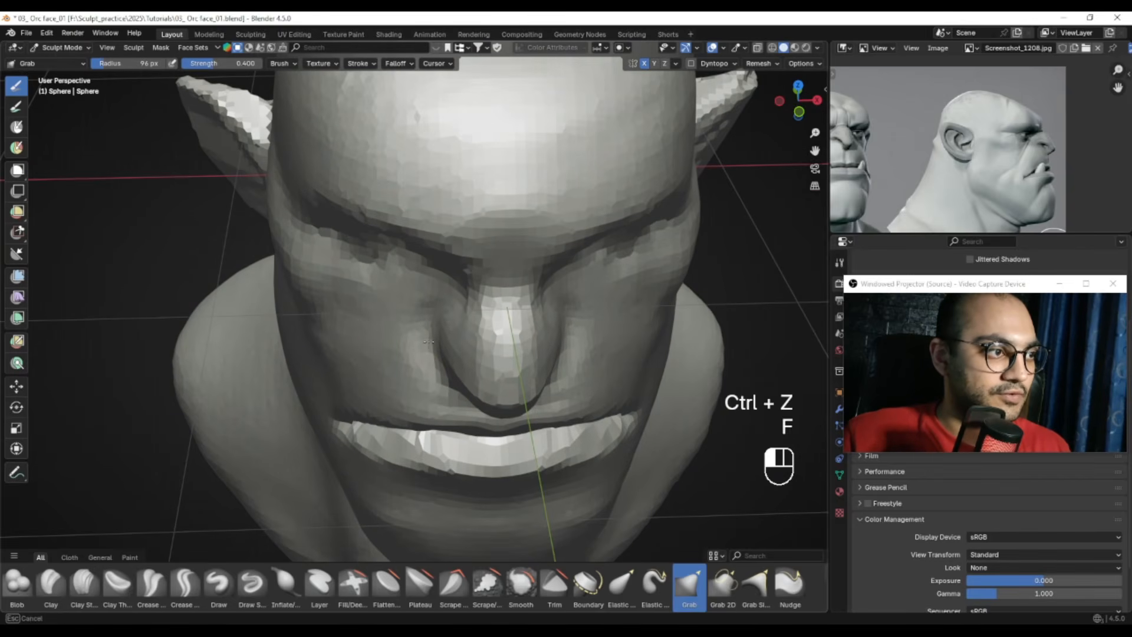
middle_click_drag(891, 175, 1067, 153, "alt")
middle_click_drag(595, 296, 512, 353, "alt")
key("f")
left_click(514, 381)
left_click_drag(453, 373, 472, 372)
Pull out the nostril wing and adjust the nose side in three-quarter view with Grab
key("f")
left_click(530, 372)
middle_click_drag(461, 370, 437, 361)
key("f")
left_click(454, 384)
key("f")
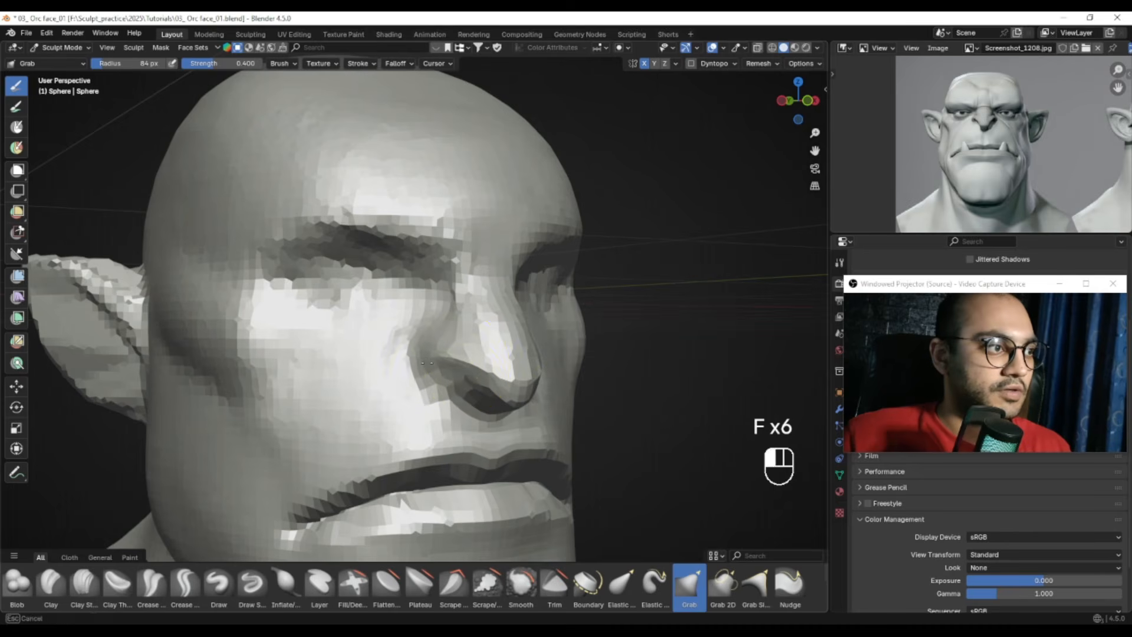
mouse_move(453, 388)
middle_mouse_down()
mouse_move(469, 408)
mouse_move(455, 379)
mouse_move(475, 341)
middle_mouse_up()
Undo the last nose pull and reshape the nostril side from the front with Grab
key("f")
left_click(464, 366)
key("f")
key("ctrl+z")
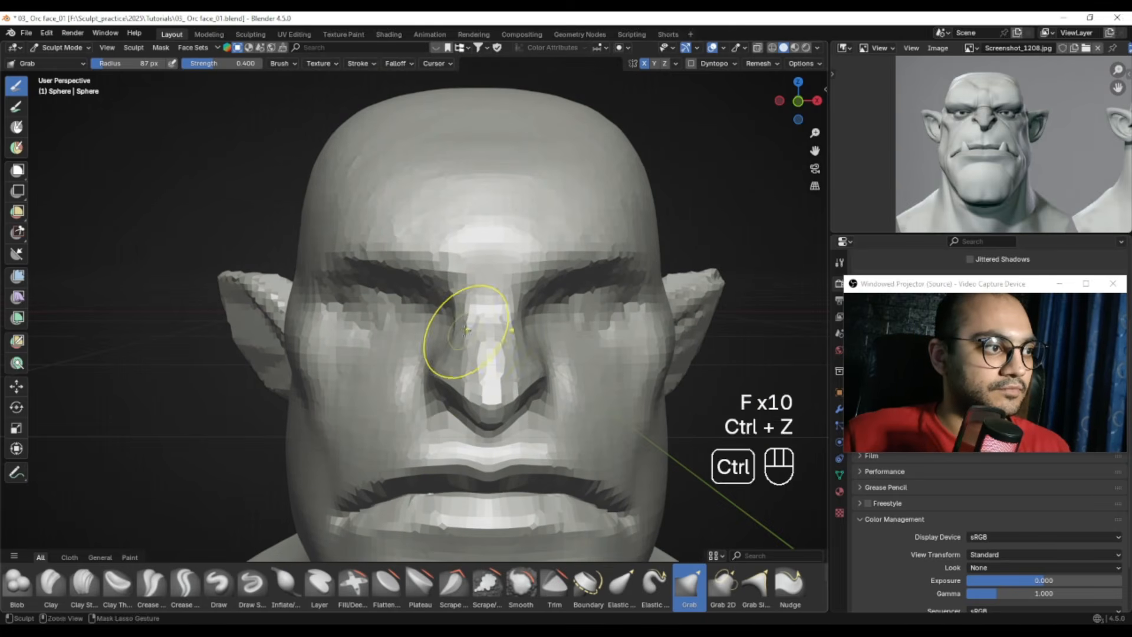
key("f")
left_click(466, 349)
Refine the nose bridge and tip from above with Grab, ending at a 24 px radius, and smooth the bridge
middle_click_drag(476, 354, 487, 389, "alt")
key("f")
left_click(505, 385)
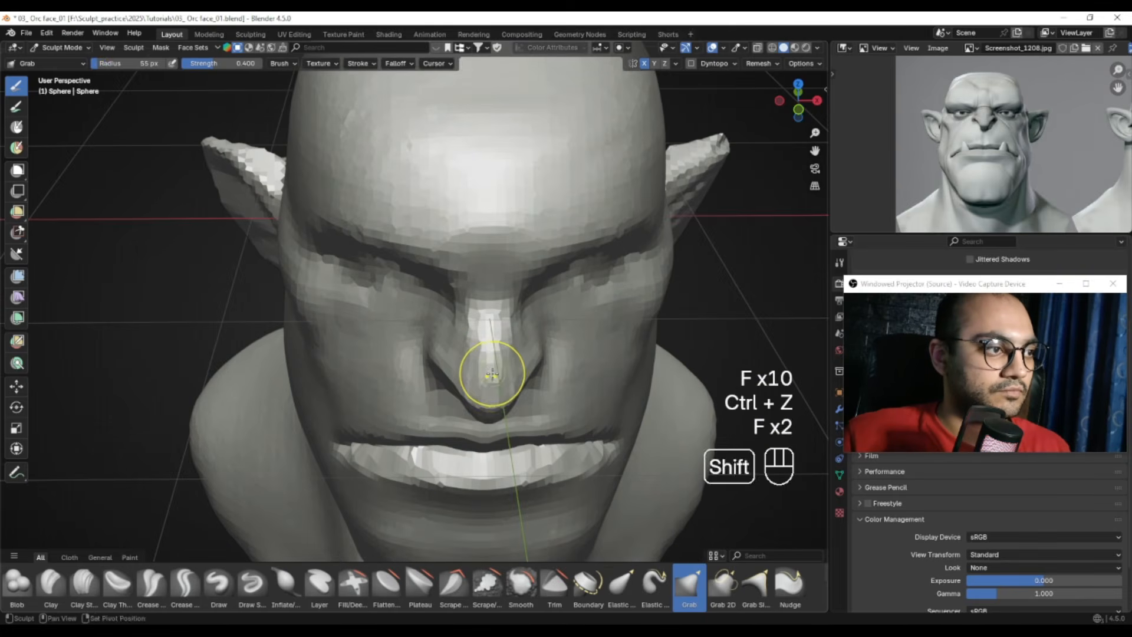
key("f")
left_click(491, 380)
left_click_drag(491, 382, 493, 387, "shift")
middle_click_drag(497, 429, 478, 375, "alt")
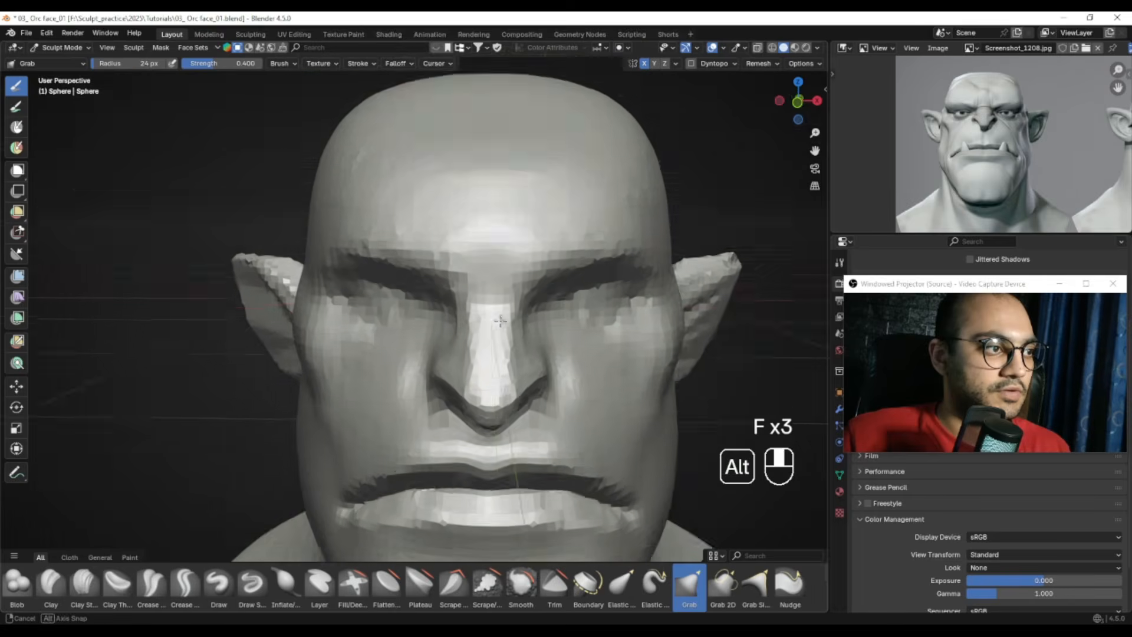
middle_click_drag(482, 413, 531, 386, "alt")
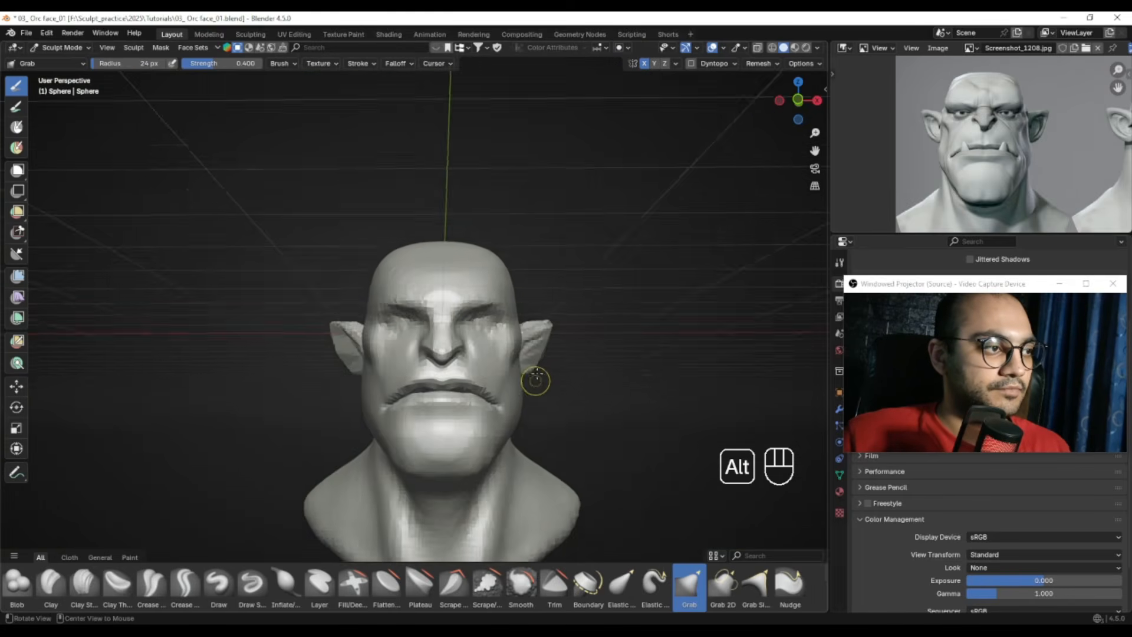
Paint a mask over the lips and mouth area with a 68 px brush, undoing the first stroke, and invert the mask
middle_click_drag(1056, 179, 996, 177)
middle_click_drag(442, 377, 415, 296, "ctrl+alt")
middle_click_drag(415, 296, 447, 341, "alt+shift")
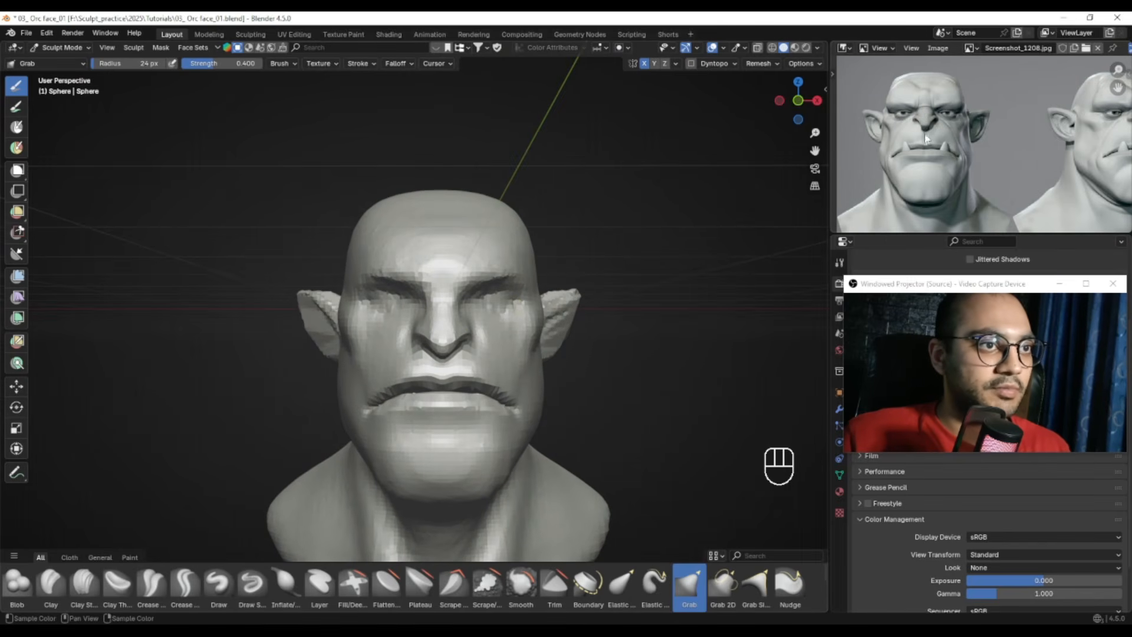
middle_click_drag(426, 354, 425, 332, "alt")
key("m")
key("f")
key("f")
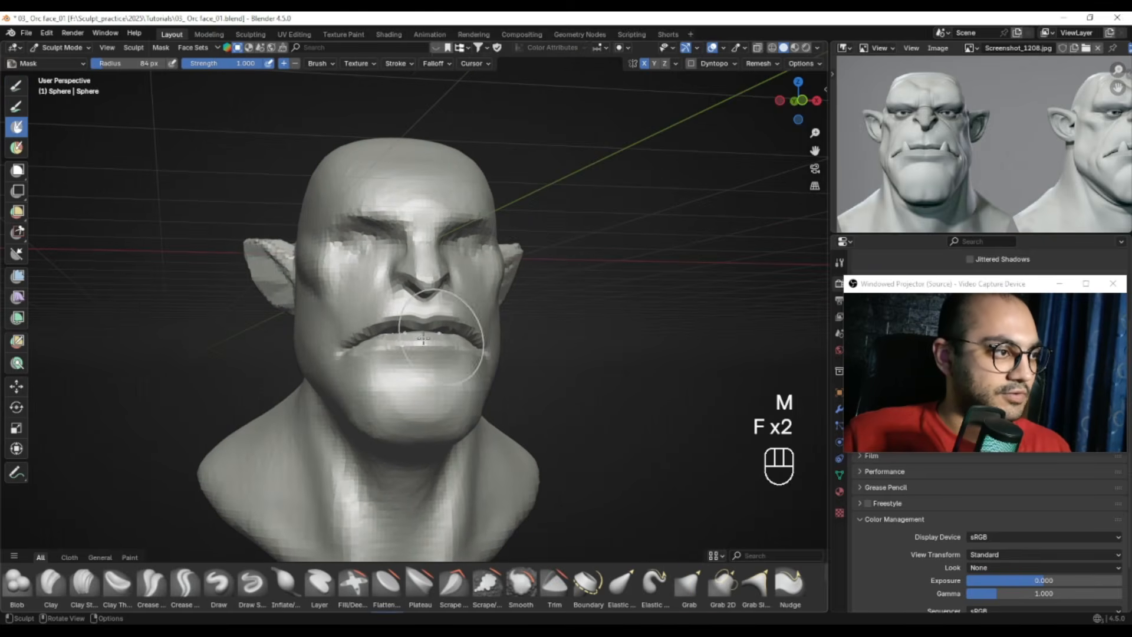
key("ctrl+z")
key("f")
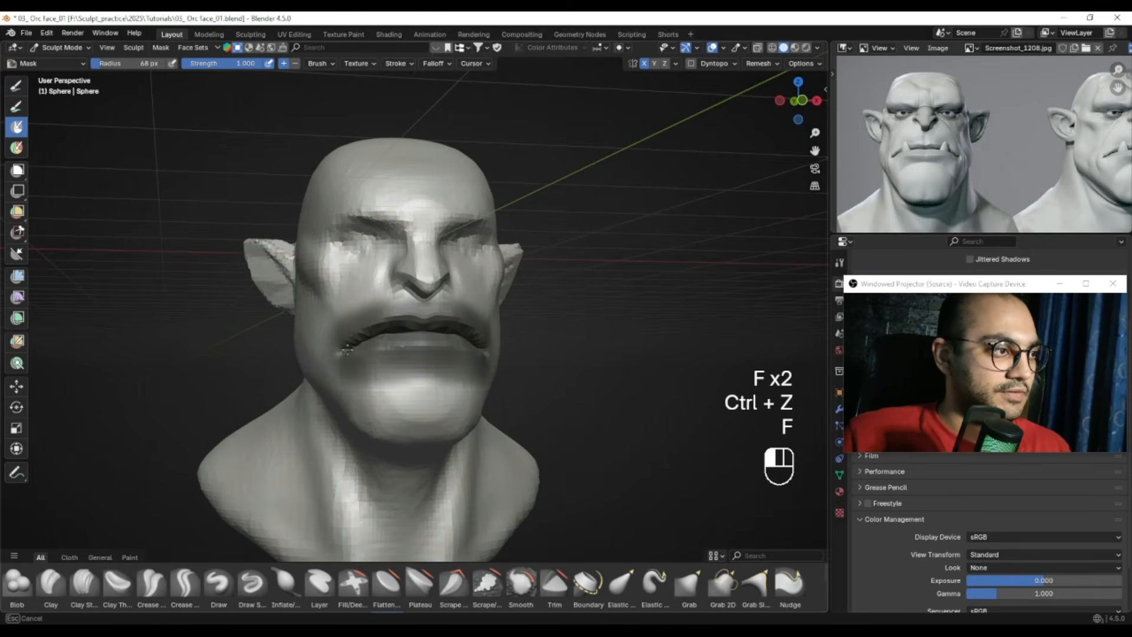
key("ctrl+i")
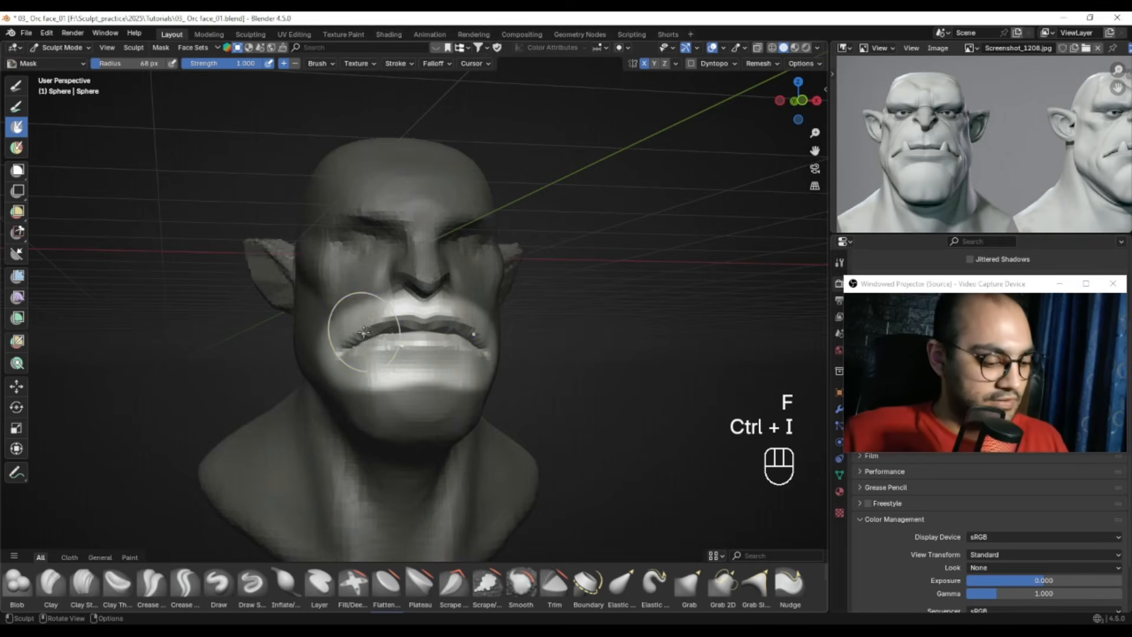
Narrow the mouth in front orthographic view with Grab at 408 and 379 px radius, and clear the mask
key("g")
key("KP_1")
middle_click_drag(367, 328, 488, 392, "ctrl")
key("f")
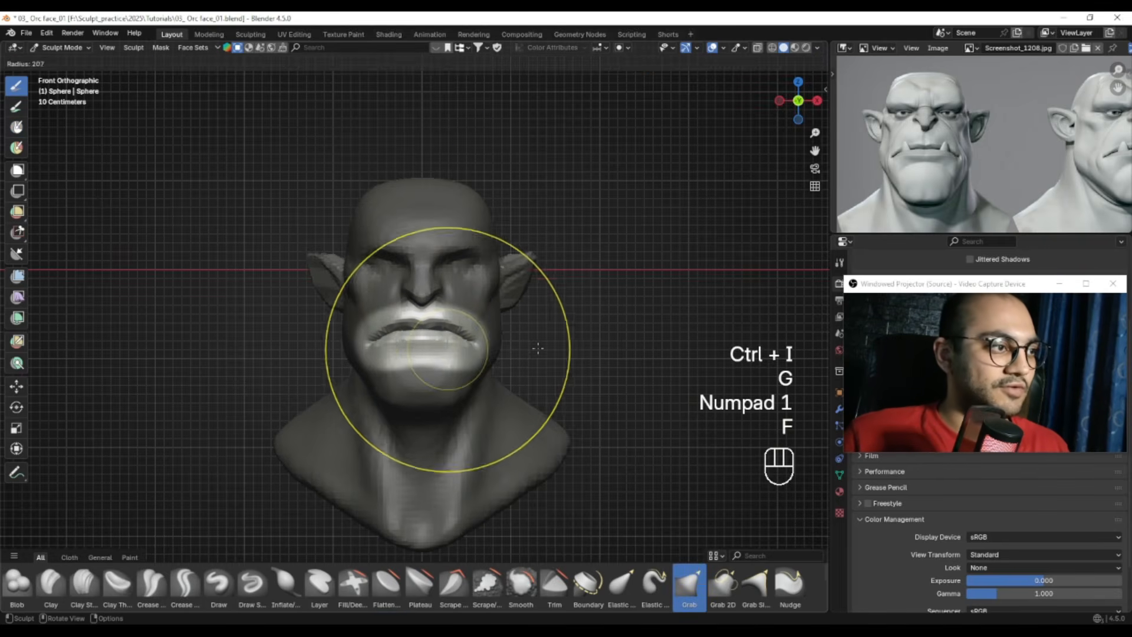
left_click(553, 345)
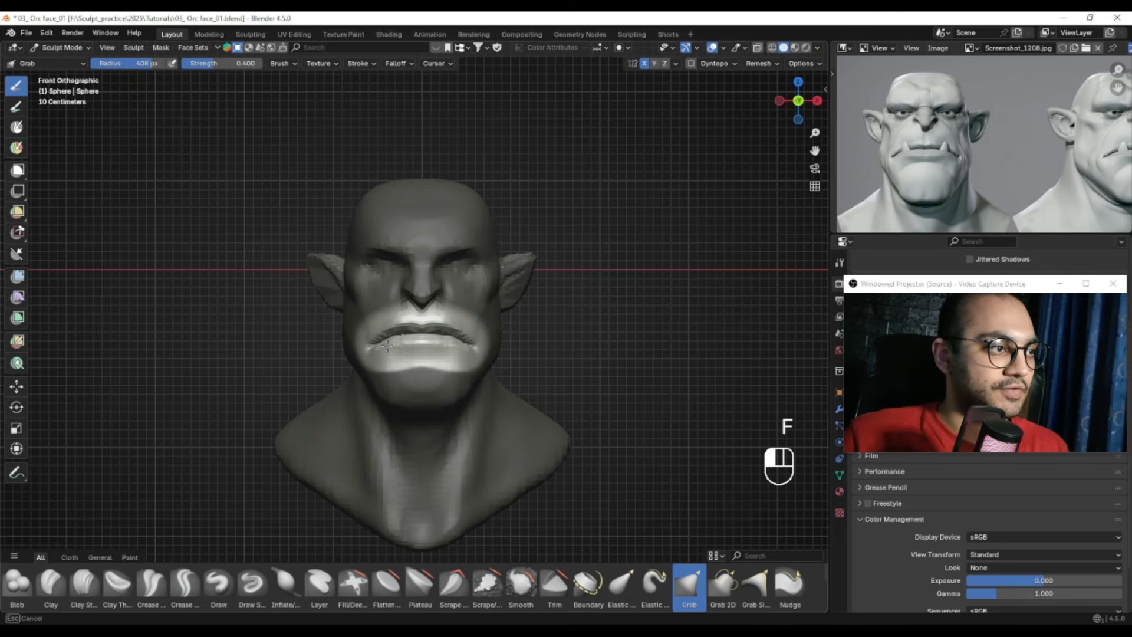
key("f")
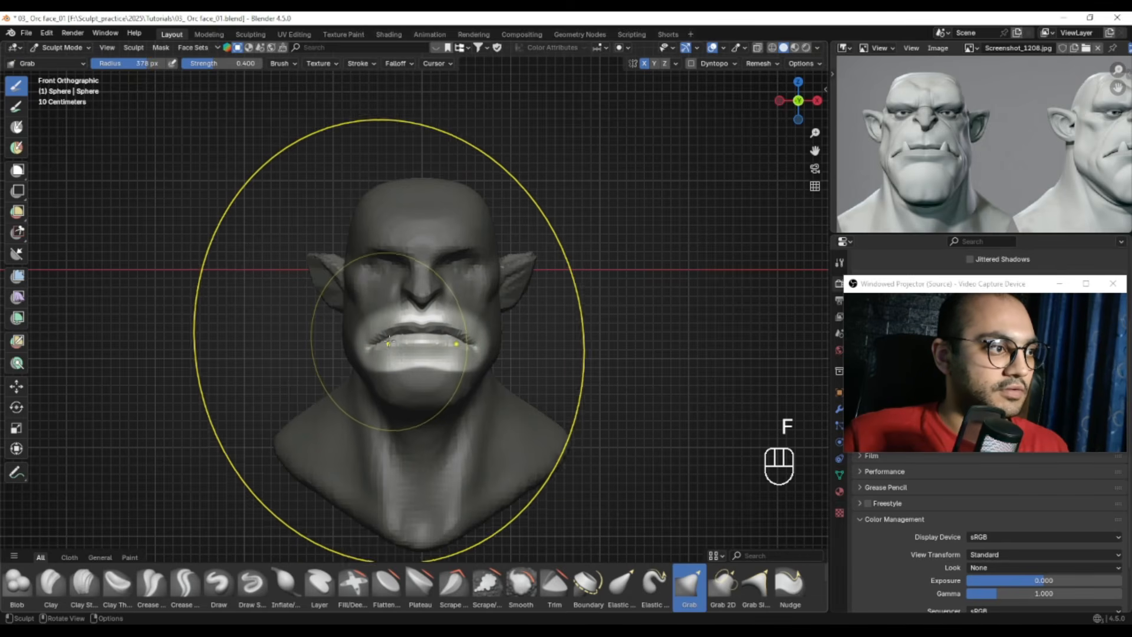
key("alt+m")
Shape the lower jaw and chin outline in front view with Grab, going from a 199 px to a 103 px radius
middle_click_drag(485, 392, 444, 371, "ctrl")
key("f")
left_click(390, 388)
key("f")
left_click(381, 393)
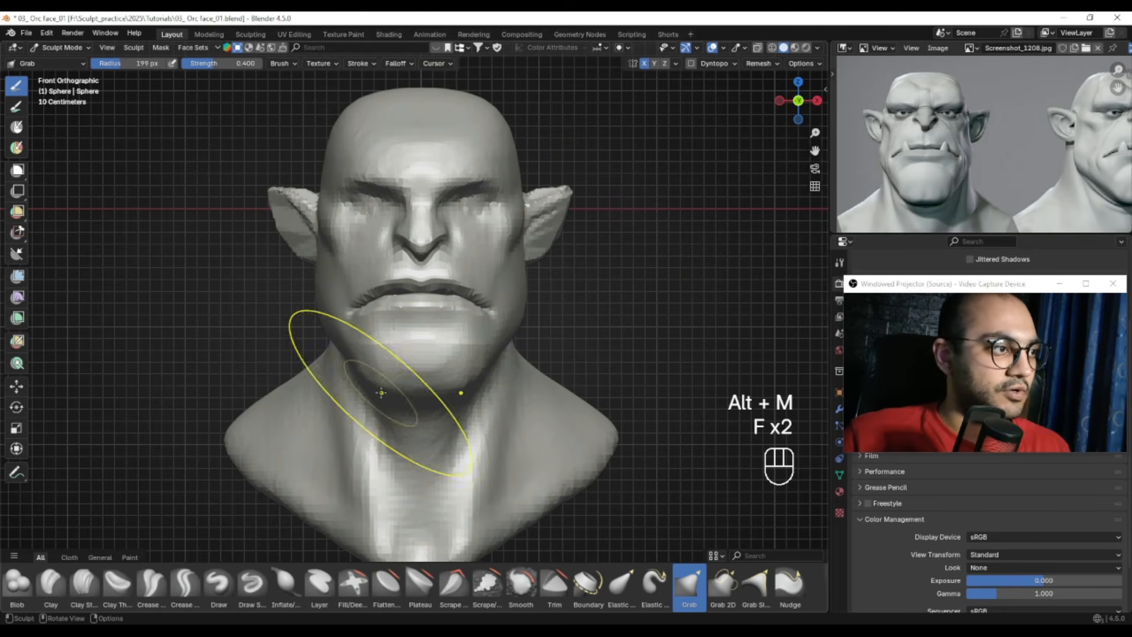
left_click(373, 430)
key("f")
left_click(374, 407)
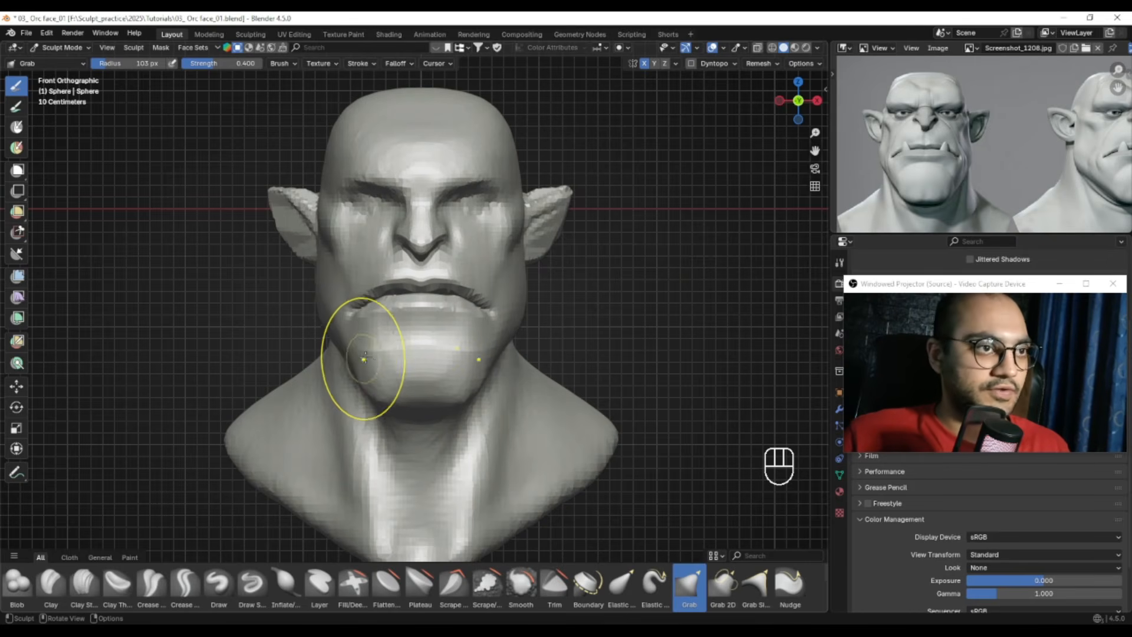
Undo the last jaw pull and reshape the side of the jaw with Grab at about a 94 px radius
middle_click_drag(366, 355, 361, 354)
left_click_drag(342, 354, 339, 354)
key("ctrl+z")
middle_click_drag(338, 354, 349, 351, "alt")
key("f")
left_click(332, 353)
left_click(345, 352)
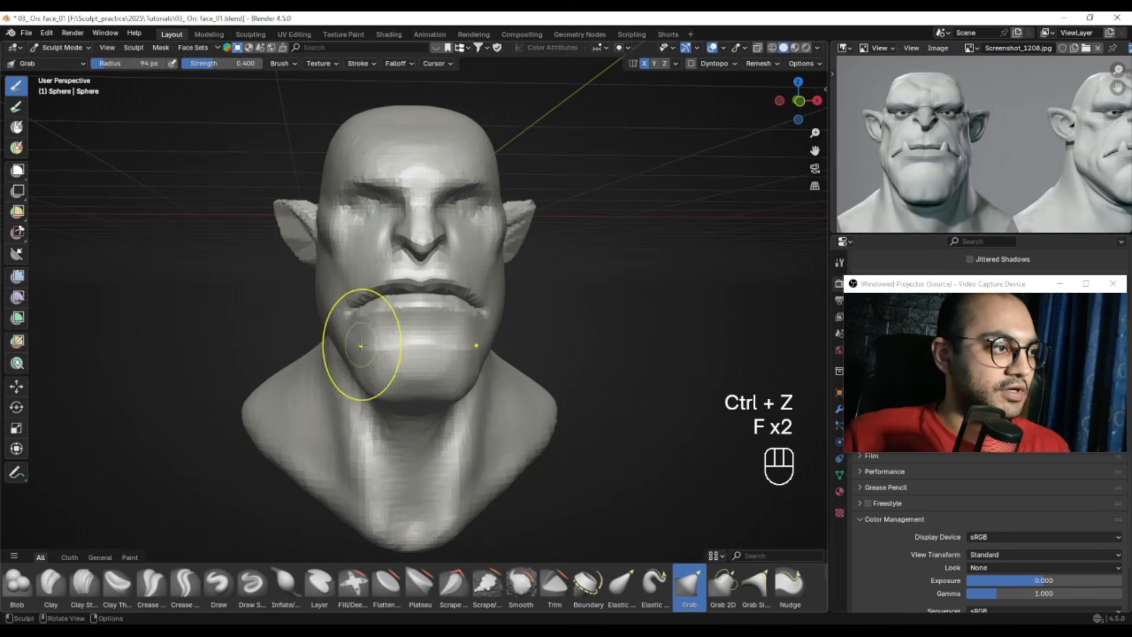
Refine the jawline below the mouth corner from several angles with Grab, ending at a 52 px radius
right_click_drag(341, 353, 386, 349, "alt")
key("f")
left_click(398, 349)
left_click_drag(347, 352, 340, 353)
right_click_drag(354, 353, 311, 351, "alt")
left_click_drag(330, 339, 327, 335)
right_click_drag(344, 341, 340, 355, "alt")
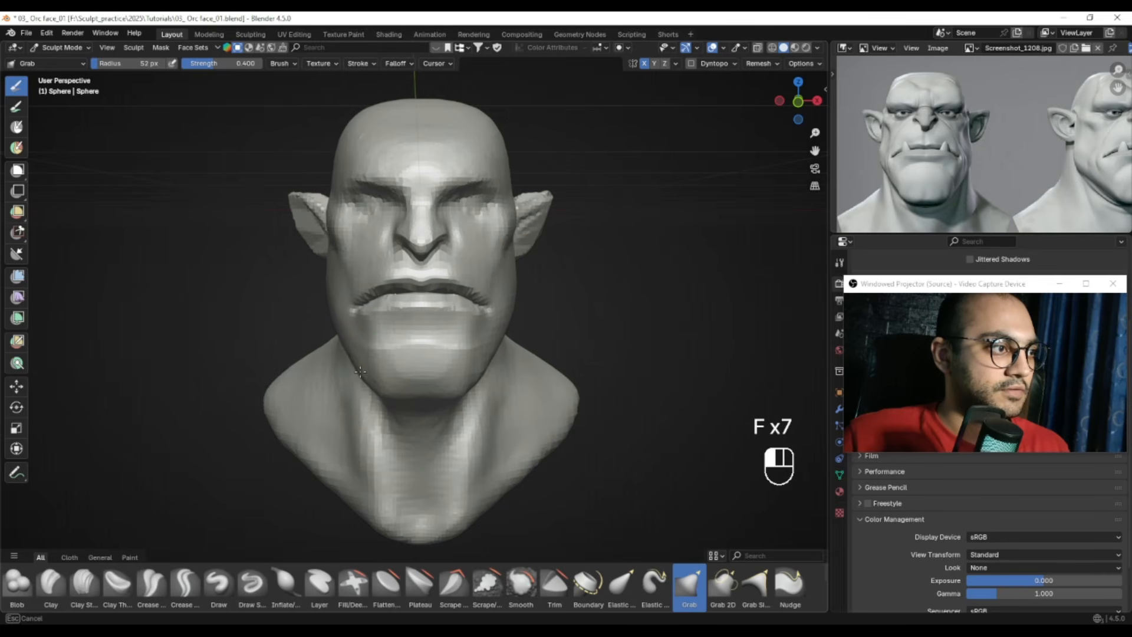
right_click_drag(370, 371, 361, 375, "alt")
left_click_drag(363, 374, 366, 373)
Check the jaw from several angles, reduce the brush radius to 24 px and save the file
mouse_move(391, 404)
right_mouse_down("ctrl+alt")
mouse_move(407, 382)
mouse_move(408, 423)
right_mouse_up("ctrl+alt")
mouse_move(409, 401)
right_mouse_down("alt")
mouse_move(485, 379)
mouse_move(429, 389)
mouse_move(439, 412)
right_mouse_up("alt")
mouse_move(441, 411)
right_mouse_down("alt+shift")
mouse_move(451, 346)
mouse_move(392, 351)
mouse_move(472, 353)
mouse_move(466, 383)
right_mouse_up("alt+shift")
key("f")
right_click_drag(458, 336, 480, 311, "alt")
key("ctrl+s")
scroll(504, 289, "up", 4)
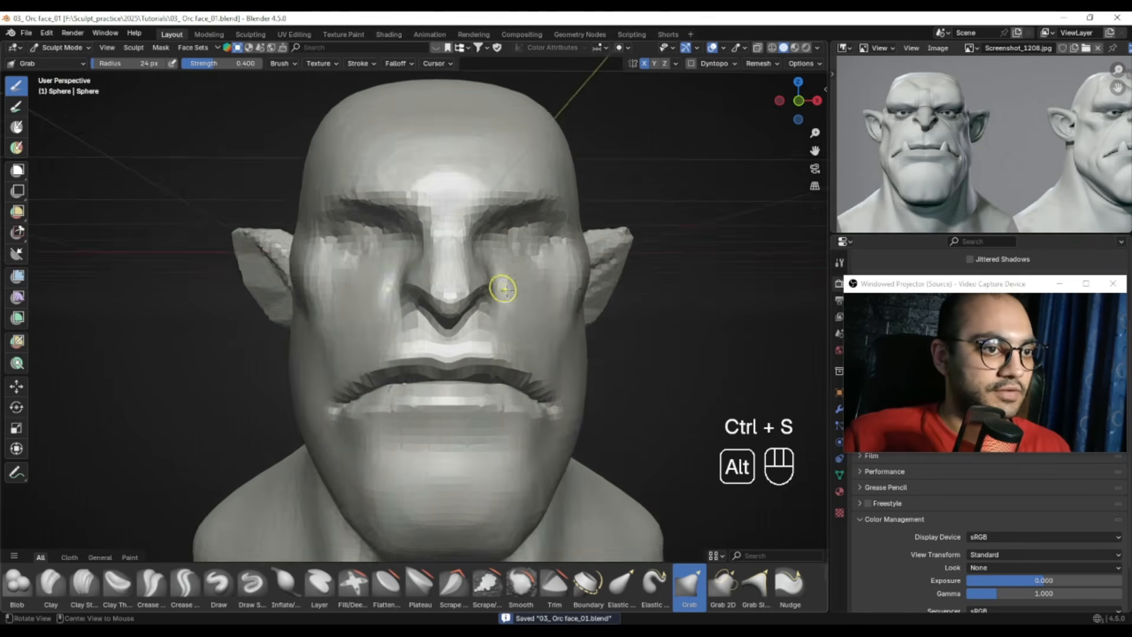
Remesh the head with a voxel size of 0.0267 m
left_click_drag(503, 289, 489, 269, "alt")
left_click_drag(453, 304, 486, 323, "alt")
key("r")
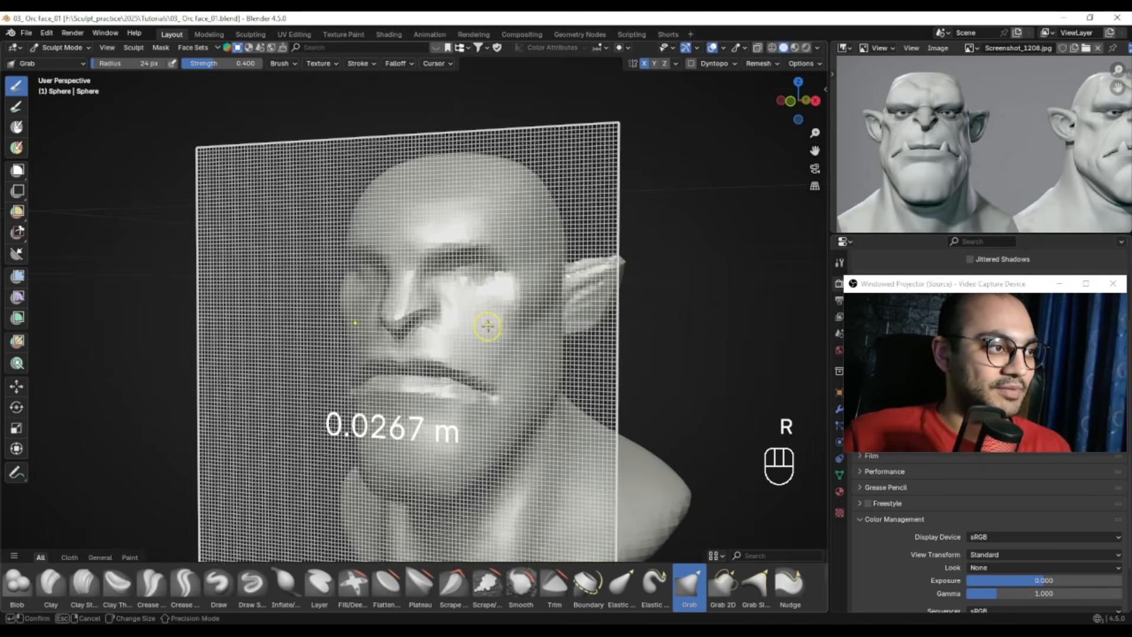
left_click(489, 325)
key("ctrl+r")
Compare the face from several angles with the three-quarter and side views of the reference
left_click_drag(471, 329, 480, 331, "alt")
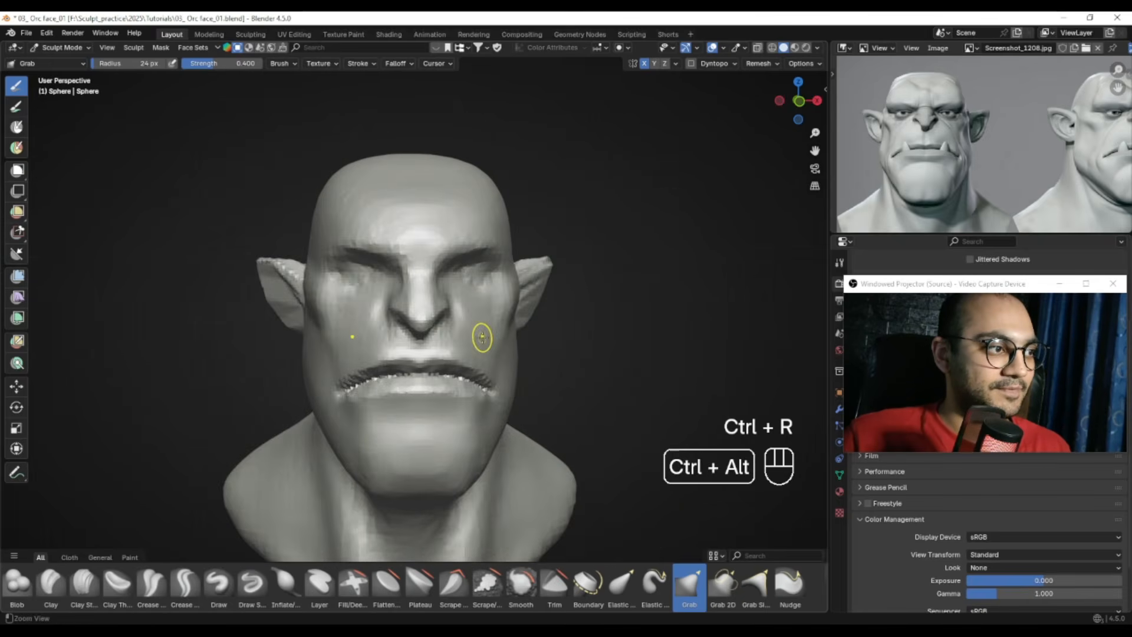
left_click(219, 594)
mouse_move(407, 331)
middle_mouse_down("alt")
mouse_move(422, 348)
mouse_move(428, 295)
middle_mouse_up("alt")
mouse_move(428, 295)
middle_mouse_down("alt+shift")
mouse_move(499, 348)
mouse_move(483, 297)
mouse_move(402, 332)
middle_mouse_up("alt+shift")
mouse_move(410, 332)
left_mouse_down("alt")
mouse_move(418, 423)
mouse_move(433, 389)
left_mouse_up("alt")
left_click_drag(1032, 158, 789, 168, "alt")
mouse_move(463, 337)
left_mouse_down("alt")
mouse_move(454, 309)
mouse_move(487, 296)
mouse_move(459, 299)
left_mouse_up("alt")
Reshape the cheek and eye area from below with Grab, using a radius of about 102 px
key("g")
key("f")
left_click(501, 292)
key("f")
left_click(495, 289)
key("f")
left_click(486, 298)
key("f")
left_click(435, 323)
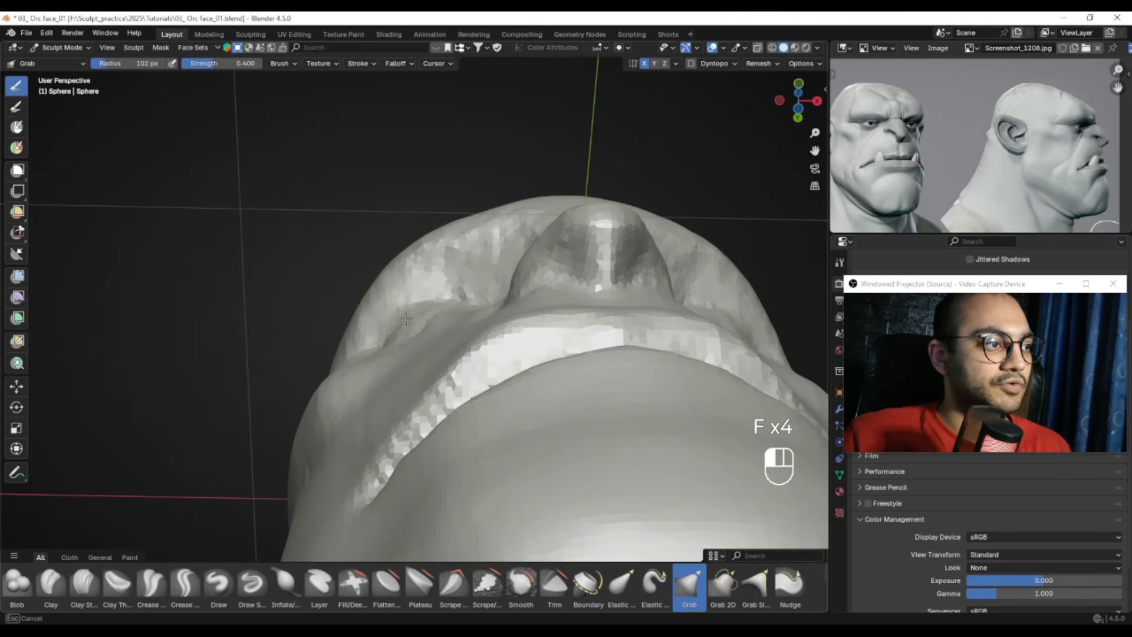
right_click_drag(444, 300, 439, 354)
right_click_drag(440, 354, 407, 312, "ctrl")
right_click_drag(407, 312, 401, 342)
right_click_drag(401, 342, 394, 361, "alt")
Build up the eye volume inside the socket with Draw and smooth it
left_click(227, 588)
left_click_drag(383, 366, 377, 339, "alt+shift")
mouse_move(377, 339)
left_mouse_down("ctrl+alt")
mouse_move(413, 271)
mouse_move(380, 278)
mouse_move(387, 270)
left_mouse_up("ctrl+alt")
key("f")
left_click(379, 279)
middle_click_drag(449, 280, 392, 264)
mouse_move(424, 274)
left_mouse_down("shift")
mouse_move(420, 283)
mouse_move(476, 280)
left_mouse_up("shift")
Refine the eye mounds and the area below the brow with Draw against the reference, ending at a 72 px radius
mouse_move(448, 277)
left_mouse_down("ctrl+alt")
mouse_move(422, 344)
mouse_move(463, 322)
left_mouse_up("ctrl+alt")
mouse_move(472, 266)
left_mouse_down("ctrl+alt")
mouse_move(489, 301)
mouse_move(472, 219)
left_mouse_up("ctrl+alt")
left_click_drag(925, 159, 956, 146, "alt")
mouse_move(500, 270)
left_mouse_down("ctrl+alt")
mouse_move(511, 253)
mouse_move(457, 264)
mouse_move(540, 247)
mouse_move(479, 257)
mouse_move(490, 241)
mouse_move(576, 241)
left_mouse_up("ctrl+alt")
key("f")
left_click(475, 265)
key("f")
left_click(454, 263)
key("f")
left_click(571, 251)
left_click_drag(627, 203, 601, 251, "ctrl+alt")
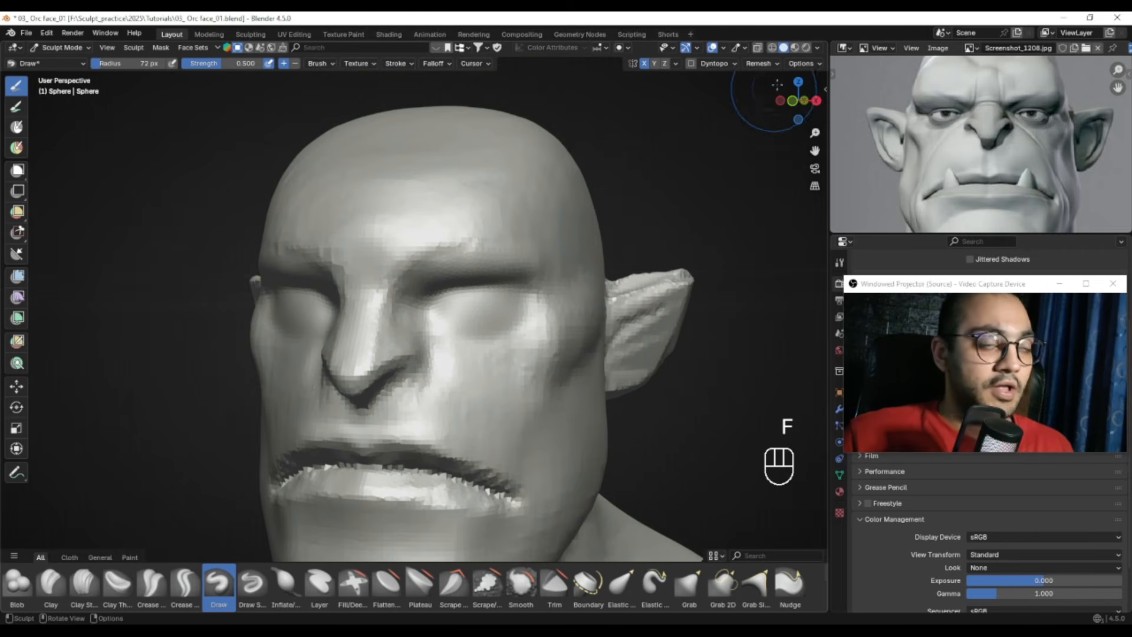
Compare the brow with the reference and pull the brow ridge forward from below with Grab
left_click_drag(984, 120, 985, 159, "alt")
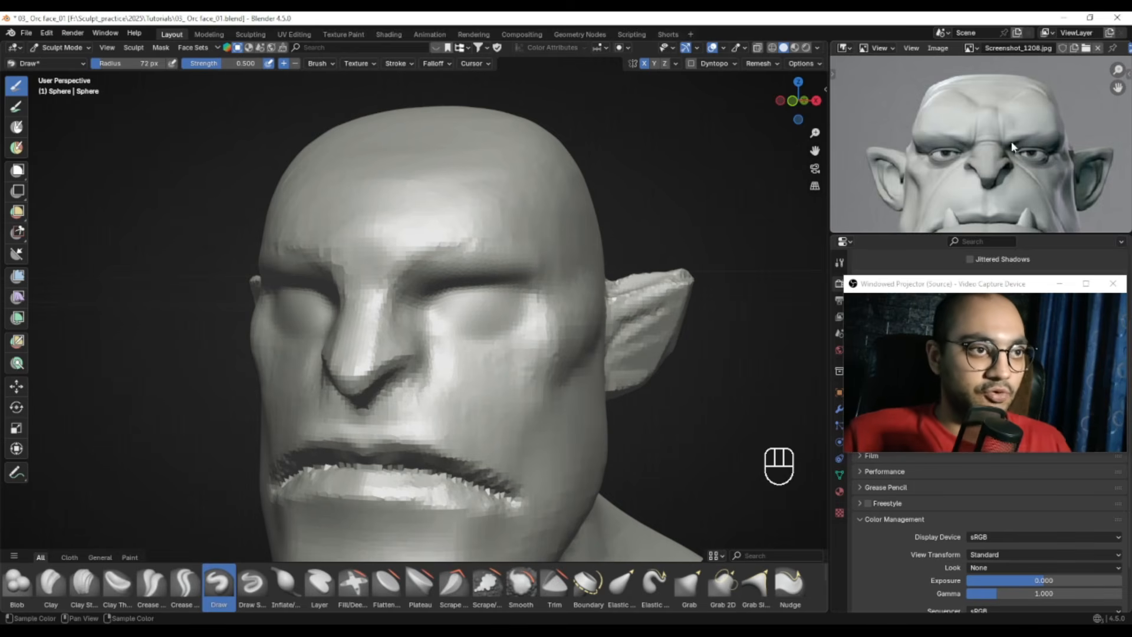
left_click_drag(1018, 172, 925, 156, "alt")
mouse_move(550, 282)
left_mouse_down("alt")
mouse_move(518, 192)
mouse_move(519, 253)
left_mouse_up("alt")
left_click_drag(446, 259, 470, 262, "alt")
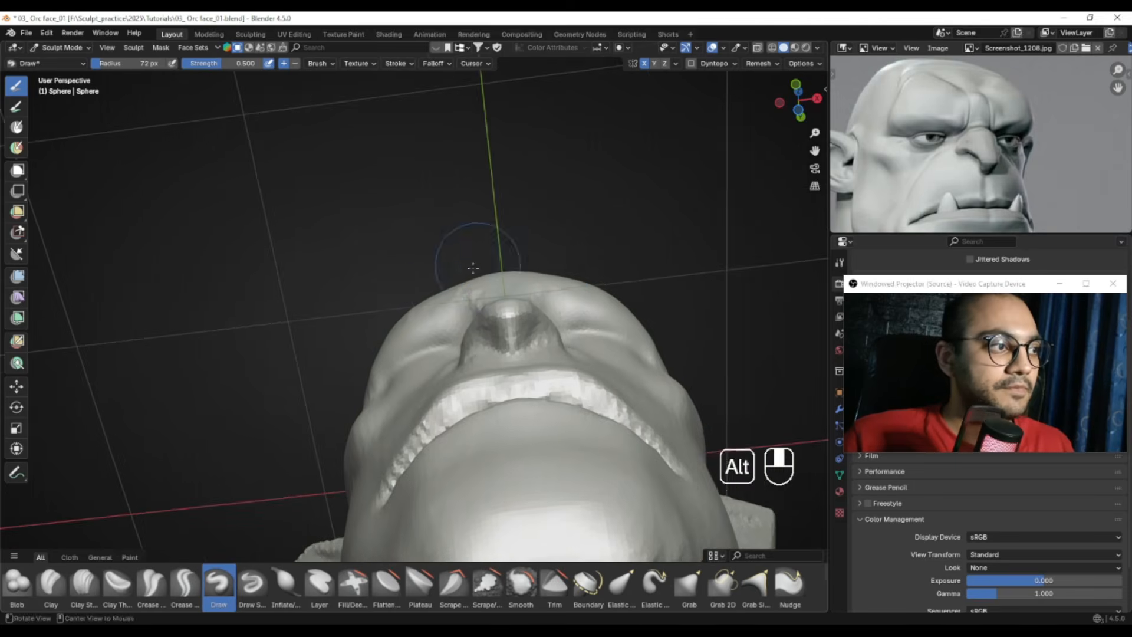
key("g")
left_click_drag(422, 312, 450, 280, "alt+shift")
mouse_move(449, 280)
left_mouse_down("ctrl+alt")
mouse_move(423, 290)
mouse_move(428, 274)
mouse_move(414, 304)
mouse_move(386, 261)
mouse_move(451, 259)
left_mouse_up("ctrl+alt")
key("f")
left_click(441, 285)
Adjust the outer brow from below with Grab, ending at a 103 px radius, and compare it with the front reference
key("f")
left_click(442, 281)
key("f")
left_click(427, 282)
mouse_move(464, 265)
left_mouse_down()
mouse_move(459, 255)
mouse_move(426, 266)
left_mouse_up()
key("f")
left_click(440, 279)
left_click_drag(488, 236, 520, 346, "ctrl+alt")
left_click_drag(557, 297, 534, 321, "alt+shift")
left_click_drag(896, 171, 1048, 179, "alt")
left_click_drag(444, 339, 425, 302, "ctrl+alt")
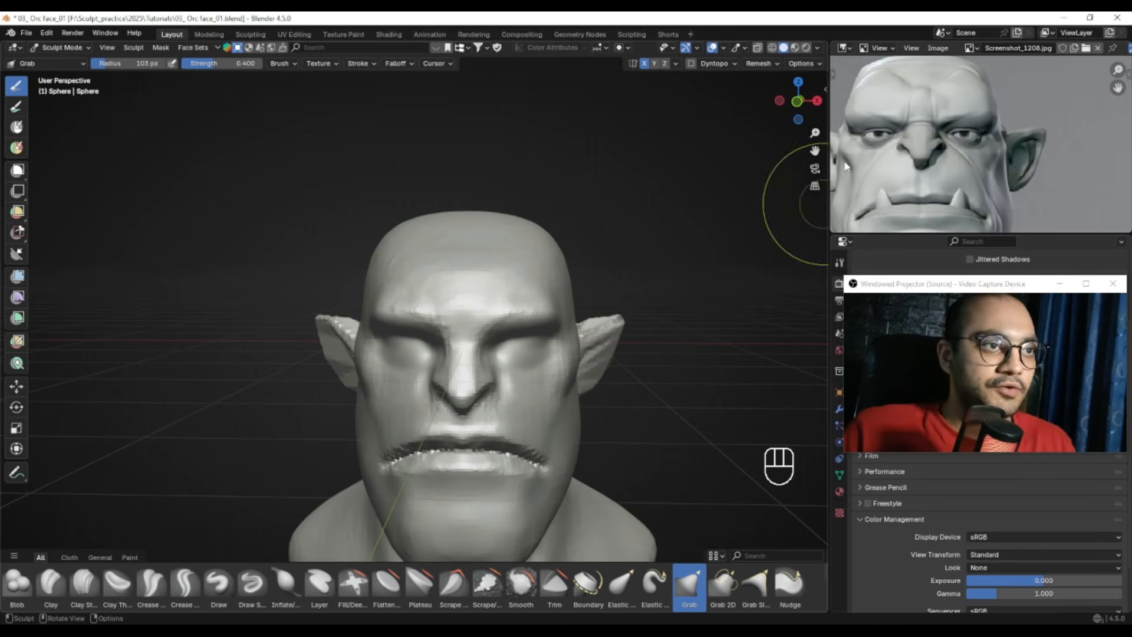
Push out the brow's outer corner from below with Grab, going from a 106 px to an 81 px radius
mouse_move(432, 330)
middle_mouse_down("alt")
mouse_move(465, 285)
mouse_move(468, 328)
mouse_move(431, 264)
mouse_move(397, 285)
middle_mouse_up("alt")
key("f")
key("f")
left_click(439, 299)
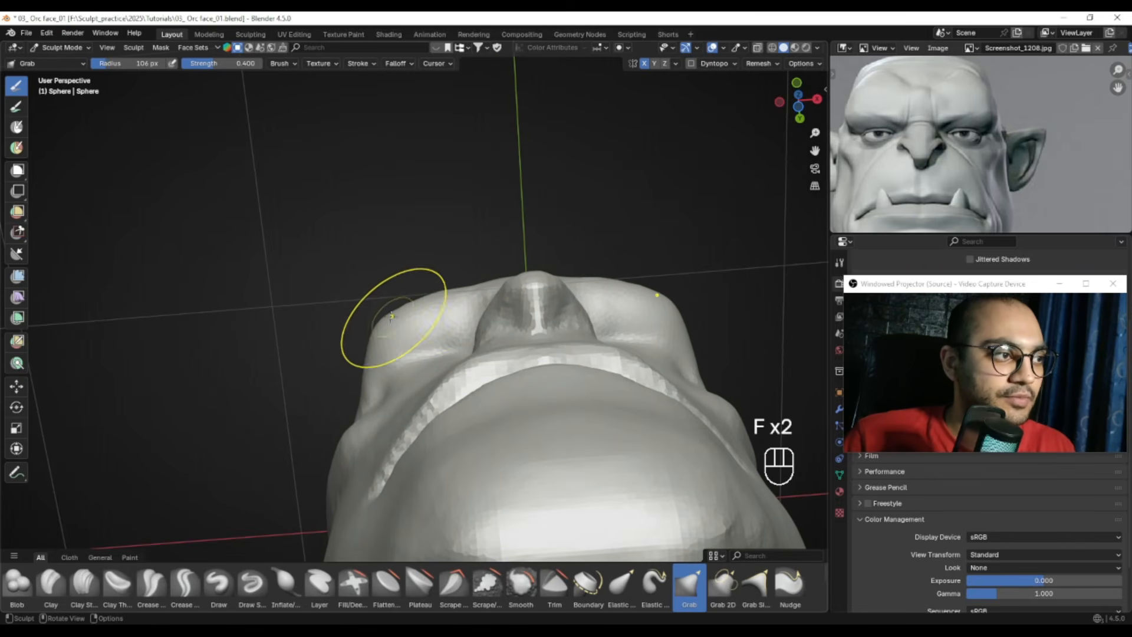
key("f")
left_click(434, 301)
mouse_move(434, 301)
middle_mouse_down()
mouse_move(472, 334)
mouse_move(493, 329)
mouse_move(480, 328)
middle_mouse_up()
mouse_move(1003, 148)
middle_mouse_down("alt")
mouse_move(1084, 158)
mouse_move(973, 155)
middle_mouse_up("alt")
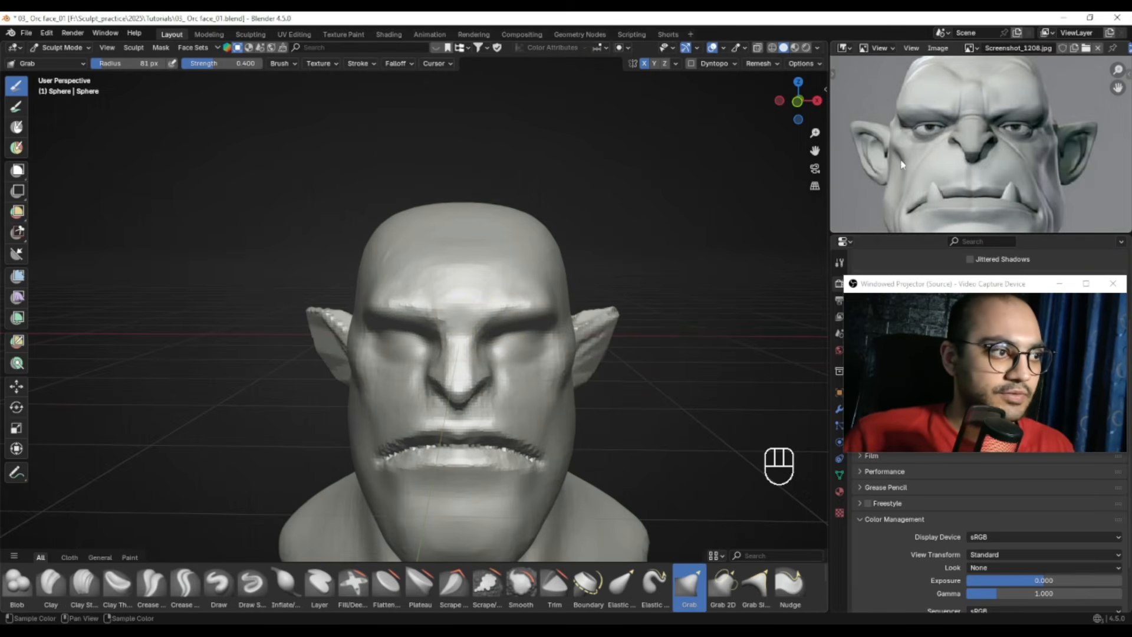
Build up the brow ridge above the eyes with Draw and smooth the result
left_click(218, 588)
right_click_drag(466, 354, 530, 331, "ctrl")
mouse_move(554, 312)
left_mouse_down("alt")
mouse_move(493, 320)
mouse_move(448, 295)
left_mouse_up("alt")
mouse_move(507, 331)
left_mouse_down("alt")
mouse_move(519, 313)
mouse_move(488, 313)
mouse_move(504, 295)
mouse_move(451, 306)
left_mouse_up("alt")
key("f")
left_click(532, 331)
key("f")
left_click(484, 310)
key("f")
left_click(484, 309)
left_click_drag(529, 307, 490, 323, "shift")
Compare the brow with the reference and build up its outer corner with Draw, starting from a 57 px radius
mouse_move(454, 334)
left_mouse_down("alt")
mouse_move(480, 328)
mouse_move(435, 326)
mouse_move(462, 393)
mouse_move(493, 379)
mouse_move(468, 387)
left_mouse_up("alt")
left_click_drag(955, 162, 1025, 157, "alt")
left_click_drag(392, 331, 424, 295, "alt")
left_click_drag(519, 312, 493, 289, "alt")
key("f")
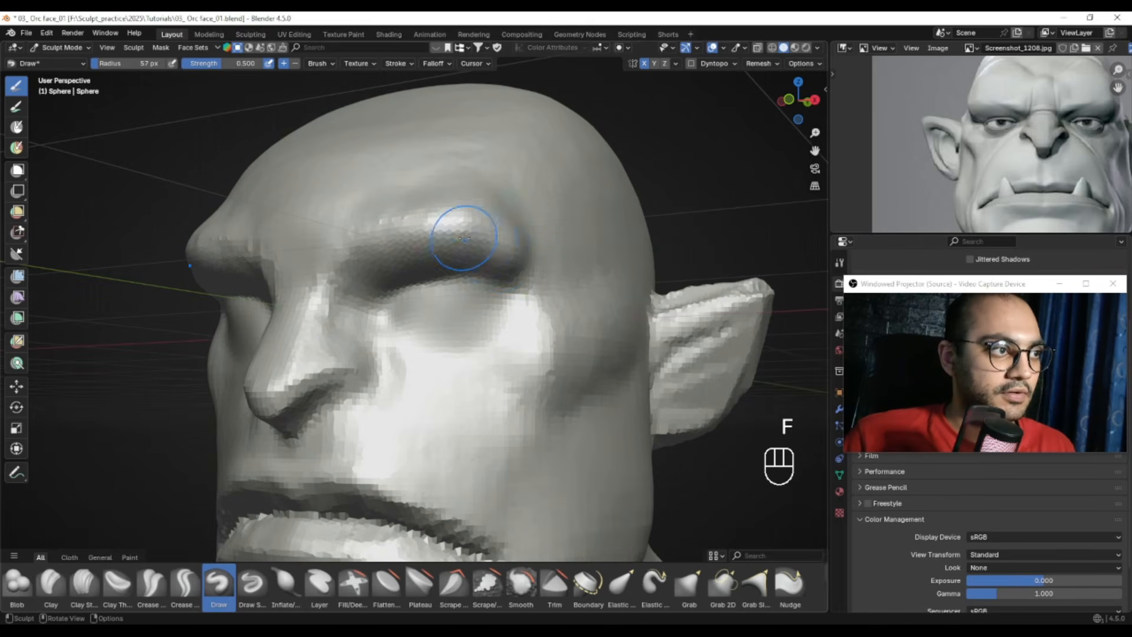
key("f")
left_click(495, 250)
left_click_drag(489, 265, 517, 252, "alt")
key("f")
key("f")
Smooth the brow ridge, refine it with Draw up to a 79 px radius, and voxel-remesh the head
mouse_move(480, 203)
left_mouse_down("shift")
mouse_move(493, 253)
mouse_move(578, 251)
left_mouse_up("shift")
left_click_drag(578, 250, 549, 224, "ctrl+alt")
key("f")
mouse_move(549, 230)
left_mouse_down("alt")
mouse_move(473, 236)
mouse_move(483, 222)
left_mouse_up("alt")
left_click(477, 226)
left_click_drag(411, 203, 477, 281, "ctrl+alt")
left_click_drag(463, 330, 457, 236, "ctrl+alt")
left_click_drag(457, 183, 442, 159, "shift")
mouse_move(383, 330)
left_mouse_down("ctrl+alt")
mouse_move(379, 240)
mouse_move(451, 269)
mouse_move(442, 299)
mouse_move(407, 276)
mouse_move(429, 258)
left_mouse_up("ctrl+alt")
key("ctrl+r")
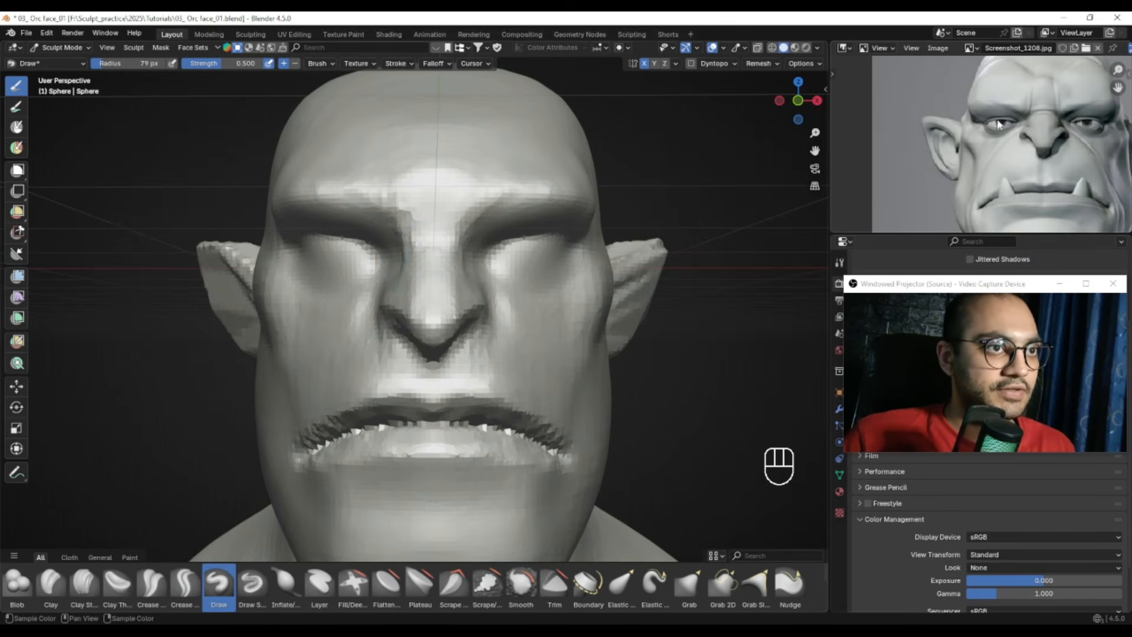
Adjust the brow's outer corner from a three-quarter view with Grab, going from a 114 px to a 124 px radius
left_click_drag(506, 242, 486, 263, "alt")
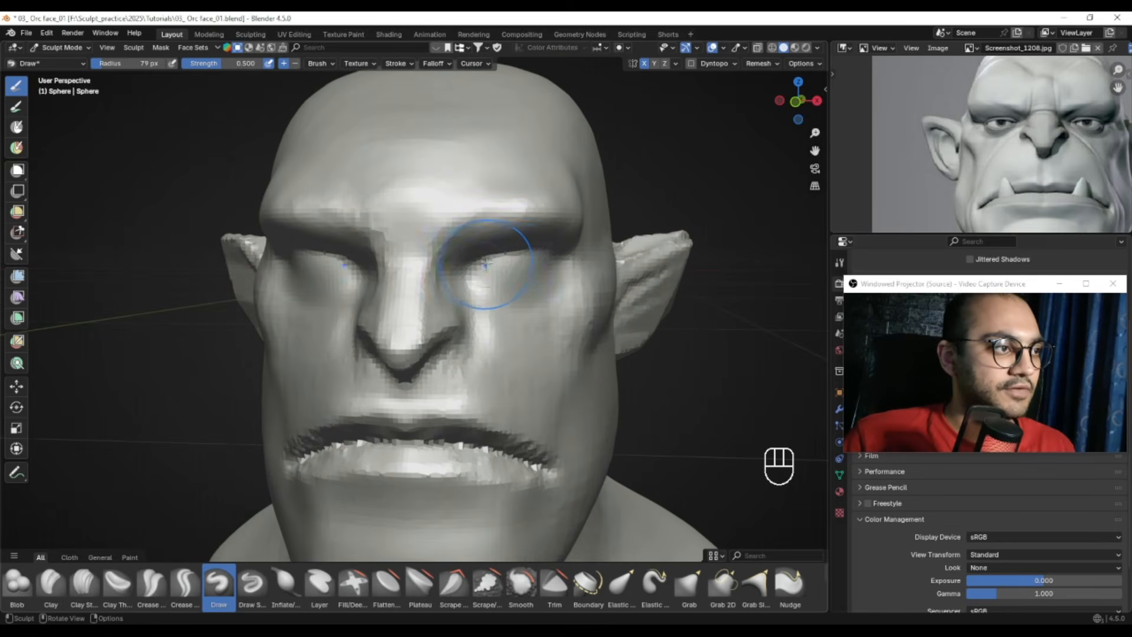
mouse_move(565, 251)
left_mouse_down("alt")
mouse_move(521, 256)
mouse_move(551, 246)
mouse_move(531, 247)
left_mouse_up("alt")
key("g")
key("f")
key("f")
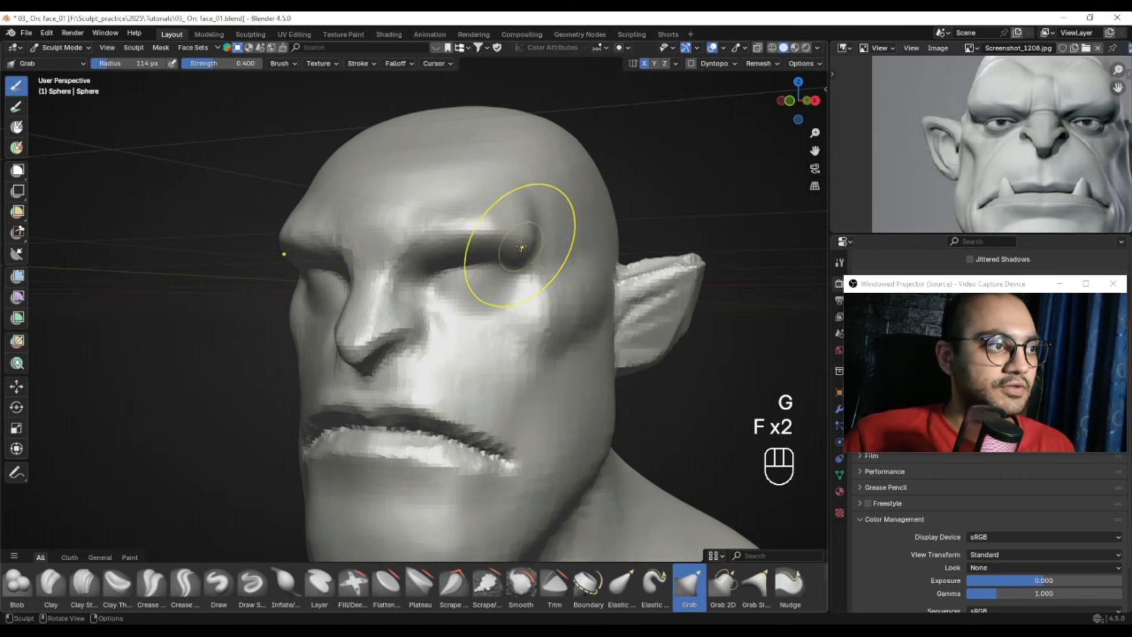
key("f")
left_click(517, 262)
left_click_drag(517, 263, 490, 255, "alt")
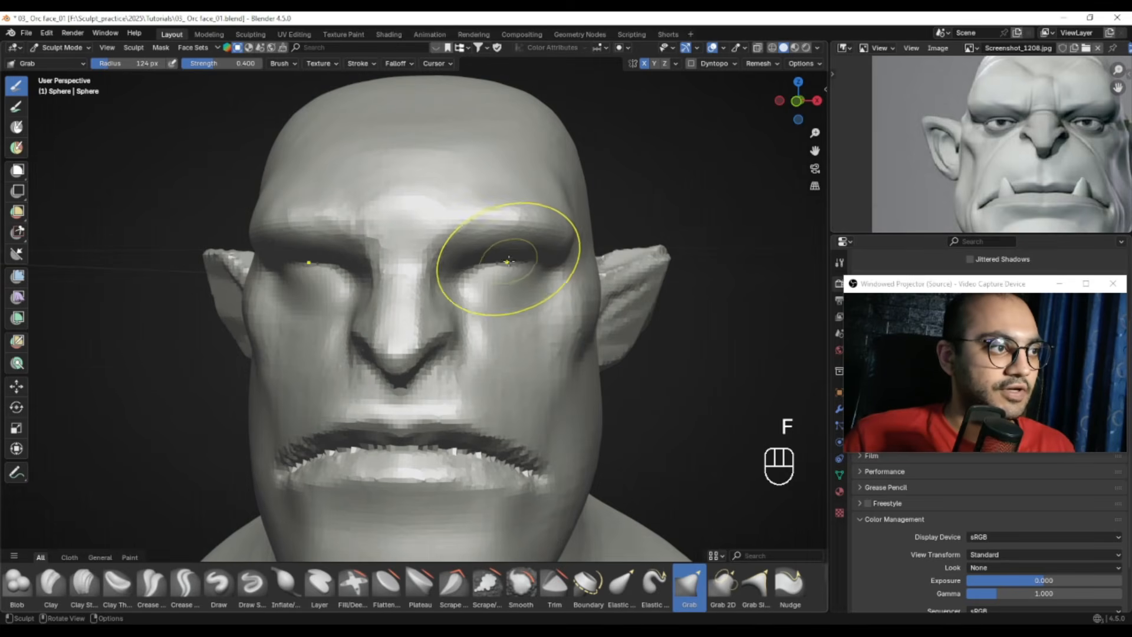
Undo the upward pull on the eye, adjust its outer side with Grab at a 74 px radius, and voxel-remesh the head
left_click_drag(509, 269, 512, 248)
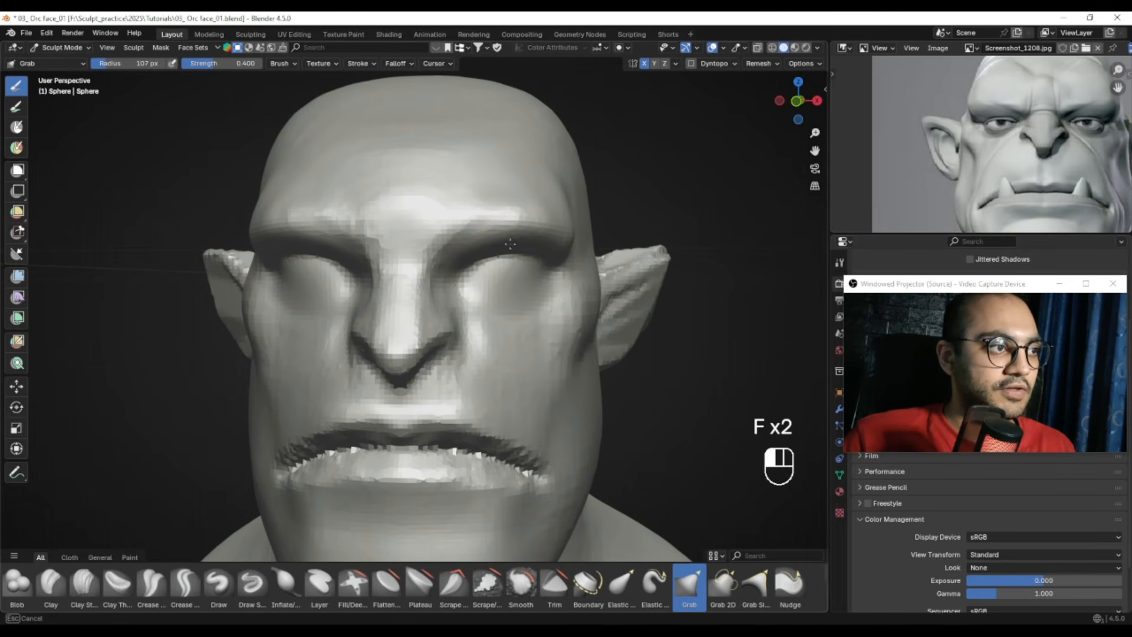
key("ctrl+z")
key("f")
left_click(540, 269)
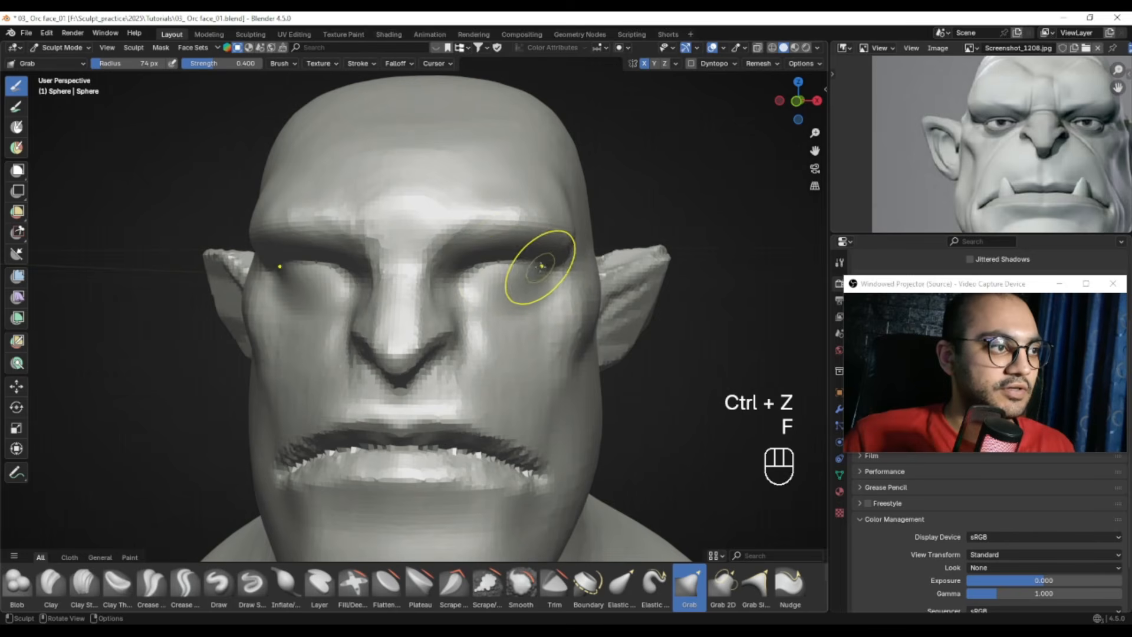
mouse_move(494, 269)
left_mouse_down("ctrl+alt")
mouse_move(494, 294)
mouse_move(528, 291)
mouse_move(496, 289)
mouse_move(523, 276)
mouse_move(471, 234)
left_mouse_up("ctrl+alt")
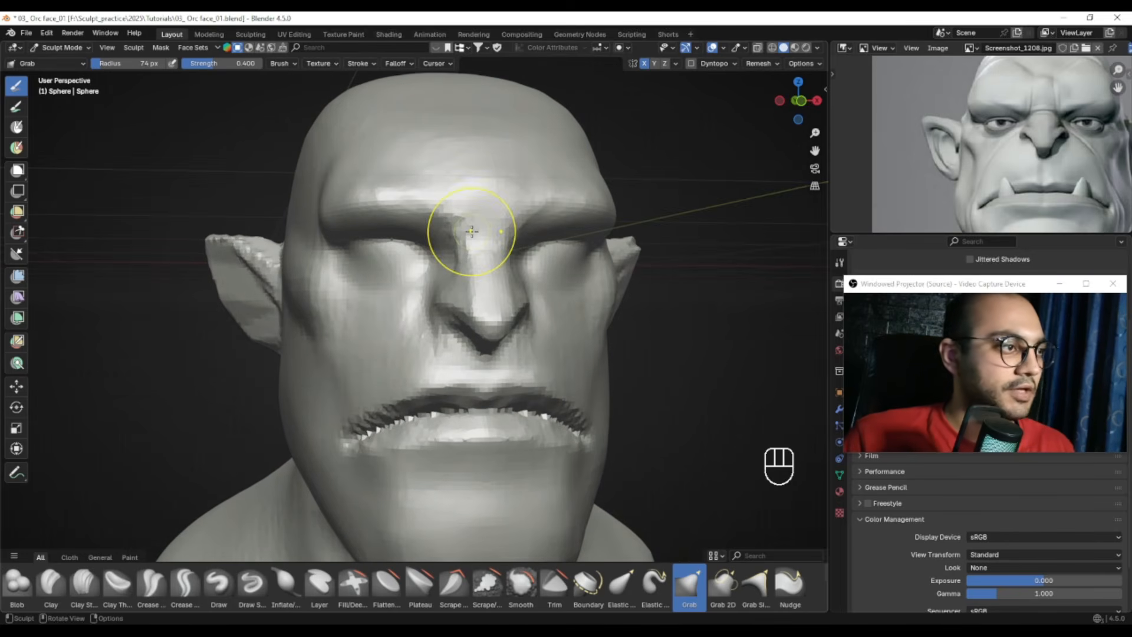
key("ctrl+r")
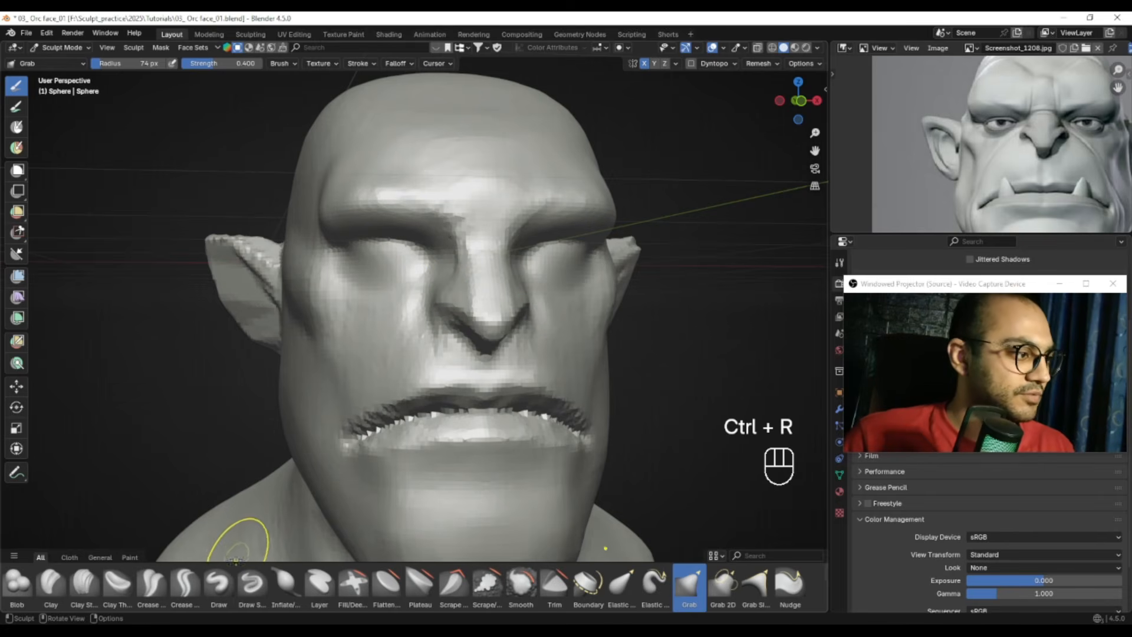
Form the upper eyelid edge beneath the brow with Draw Sharp at a 43 px radius
left_click(252, 584)
mouse_move(472, 307)
left_mouse_down("ctrl+alt")
mouse_move(481, 290)
mouse_move(412, 258)
mouse_move(465, 270)
mouse_move(454, 263)
mouse_move(365, 256)
mouse_move(449, 239)
left_mouse_up("ctrl+alt")
key("f")
left_click(397, 258)
key("f")
left_click(393, 260)
left_click_drag(515, 263, 497, 265, "alt")
left_click_drag(497, 265, 457, 280, "ctrl+alt")
left_click_drag(339, 268, 359, 282, "alt")
left_click_drag(306, 286, 334, 294, "alt")
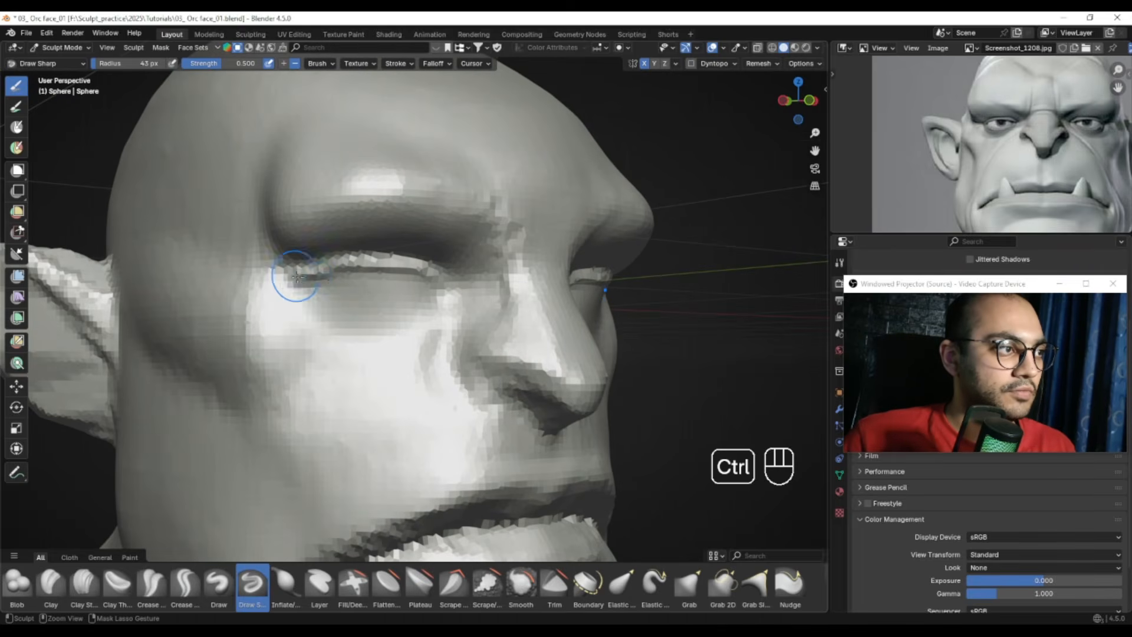
Carve the lower eyelid with Draw Sharp at a 53 px radius, undoing the unwanted stroke
key("f")
left_click(323, 281)
left_click_drag(341, 274, 310, 293, "alt+shift")
key("f")
left_click(260, 293)
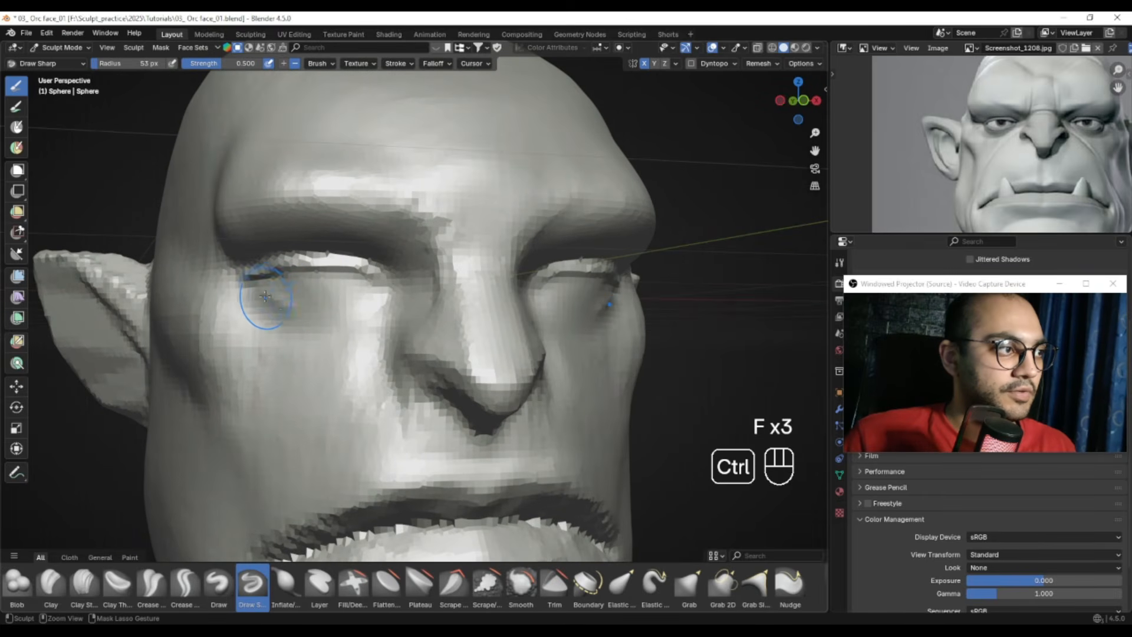
key("ctrl+z")
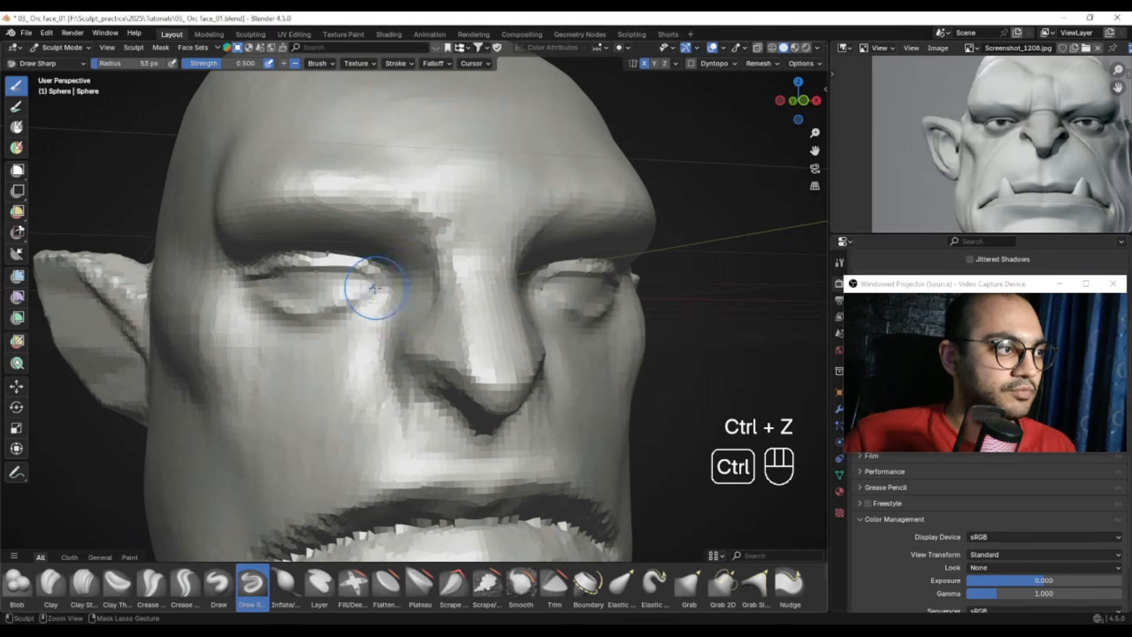
Refine the eyelid edges from several angles with Draw Sharp at a 35 px radius
middle_click_drag(375, 288, 384, 348, "ctrl")
middle_click_drag(383, 348, 406, 372)
mouse_move(371, 273)
middle_mouse_down("ctrl")
mouse_move(346, 283)
mouse_move(349, 239)
middle_mouse_up("ctrl")
mouse_move(339, 301)
middle_mouse_down()
mouse_move(377, 310)
mouse_move(383, 392)
middle_mouse_up()
key("f")
left_click(367, 311)
mouse_move(410, 345)
middle_mouse_down()
mouse_move(265, 286)
mouse_move(274, 324)
mouse_move(413, 330)
mouse_move(361, 330)
mouse_move(445, 318)
mouse_move(442, 289)
middle_mouse_up()
scroll(452, 330, "up", 2)
middle_click_drag(440, 300, 384, 255, "ctrl")
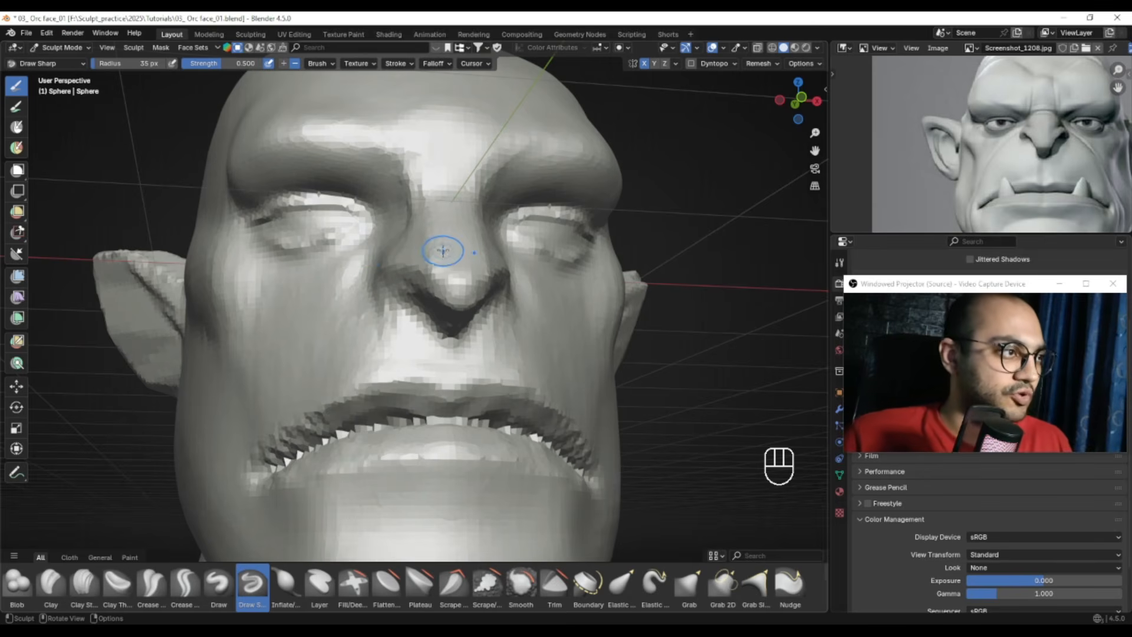
Smooth the underside of the nose and start carving the nostril openings with Draw Sharp
middle_click_drag(361, 264, 387, 221, "alt")
middle_click_drag(386, 221, 413, 194, "ctrl")
mouse_move(413, 195)
middle_mouse_down("shift")
mouse_move(460, 236)
mouse_move(463, 280)
middle_mouse_up("shift")
key("f")
mouse_move(462, 280)
left_mouse_down("alt+shift")
mouse_move(462, 335)
mouse_move(417, 283)
mouse_move(488, 366)
mouse_move(481, 330)
mouse_move(449, 303)
mouse_move(457, 286)
left_mouse_up("alt+shift")
left_click(457, 299)
key("f")
left_click(444, 318)
key("f")
left_click(489, 304)
Deepen the nostrils from below with Draw Sharp, ending at a 75 px radius
mouse_move(455, 289)
left_mouse_down("alt")
mouse_move(482, 407)
mouse_move(475, 374)
mouse_move(463, 394)
mouse_move(483, 420)
mouse_move(435, 355)
mouse_move(449, 361)
left_mouse_up("alt")
key("f")
left_click(463, 394)
key("f")
left_click(457, 374)
scroll(1003, 147, "up", 5)
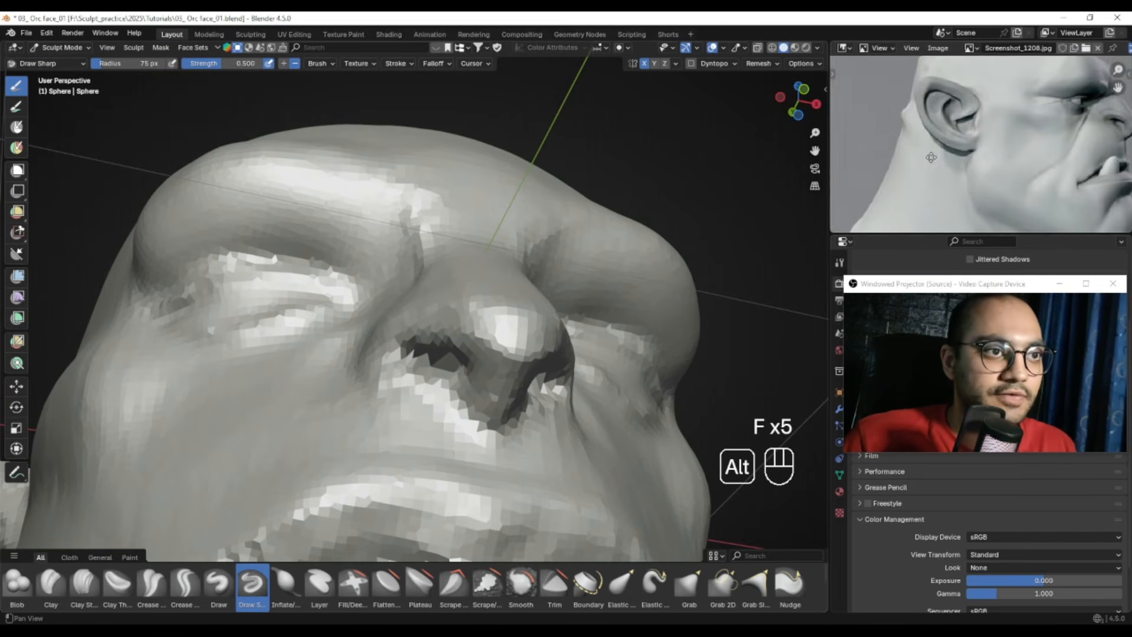
Check the side reference, carve further into the nostrils with Draw Sharp, and voxel-remesh the head
middle_click_drag(1071, 158, 975, 157)
mouse_move(484, 330)
left_mouse_down("alt")
mouse_move(413, 316)
mouse_move(490, 340)
mouse_move(460, 345)
mouse_move(472, 378)
left_mouse_up("alt")
key("f")
left_click(451, 352)
key("f")
mouse_move(475, 378)
left_mouse_down("alt")
mouse_move(492, 375)
mouse_move(468, 327)
mouse_move(477, 378)
mouse_move(451, 354)
mouse_move(426, 370)
mouse_move(436, 374)
mouse_move(397, 357)
left_mouse_up("alt")
left_click(484, 375)
key("ctrl+r")
Refine and smooth the nostrils with Draw Sharp at a 59 px radius and compare them with the front reference
key("f")
key("f")
mouse_move(401, 361)
left_mouse_down("shift")
mouse_move(412, 374)
mouse_move(403, 385)
mouse_move(426, 301)
mouse_move(418, 316)
left_mouse_up("shift")
key("f")
left_click(427, 301)
left_click_drag(873, 177, 993, 168, "alt")
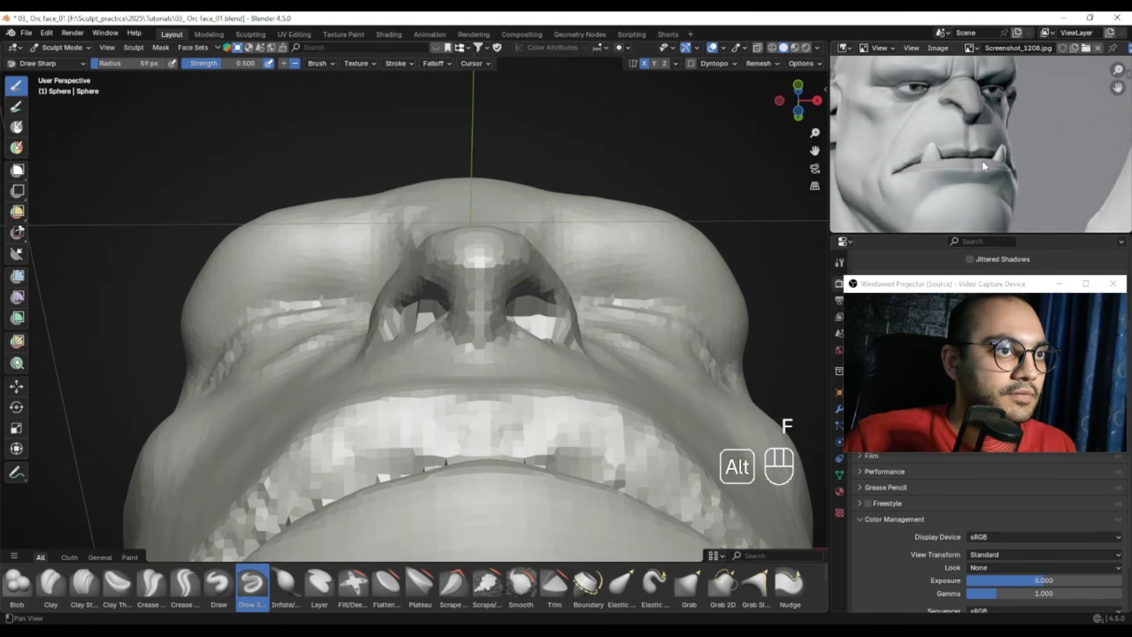
left_click_drag(960, 106, 1095, 154, "alt")
left_click_drag(926, 154, 1022, 151, "alt")
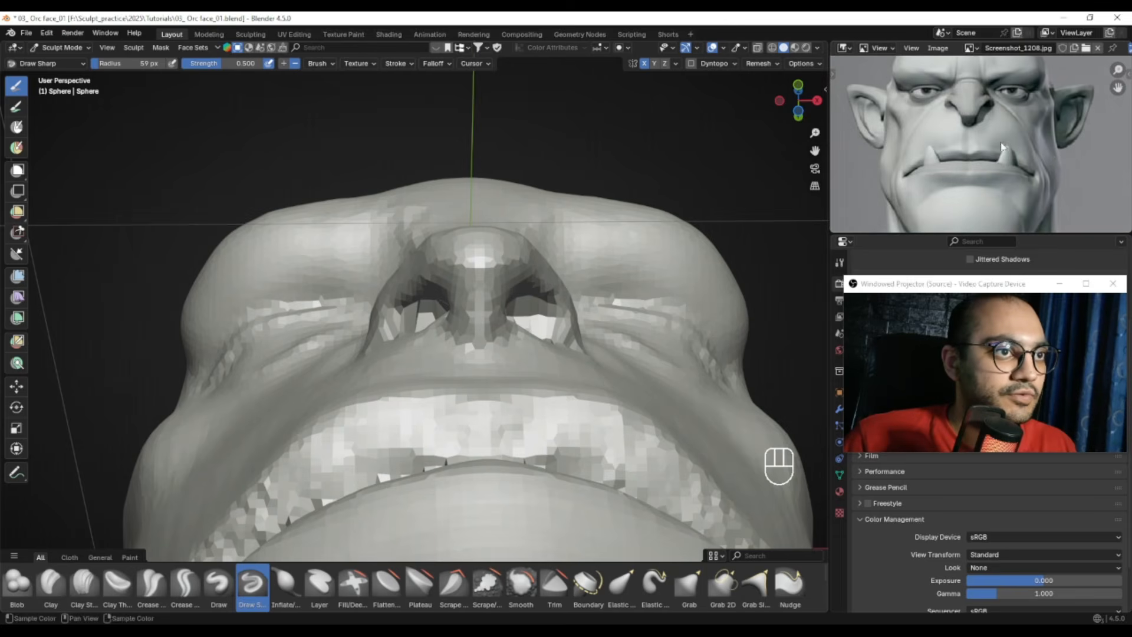
Try to reshape the nostril with Draw Sharp at a 60 px radius, and undo the latest strokes
left_click_drag(519, 253, 621, 288, "alt")
mouse_move(444, 367)
left_mouse_down("shift")
mouse_move(459, 377)
mouse_move(449, 386)
mouse_move(454, 330)
mouse_move(435, 298)
mouse_move(445, 351)
mouse_move(386, 388)
left_mouse_up("shift")
key("f")
left_click(436, 297)
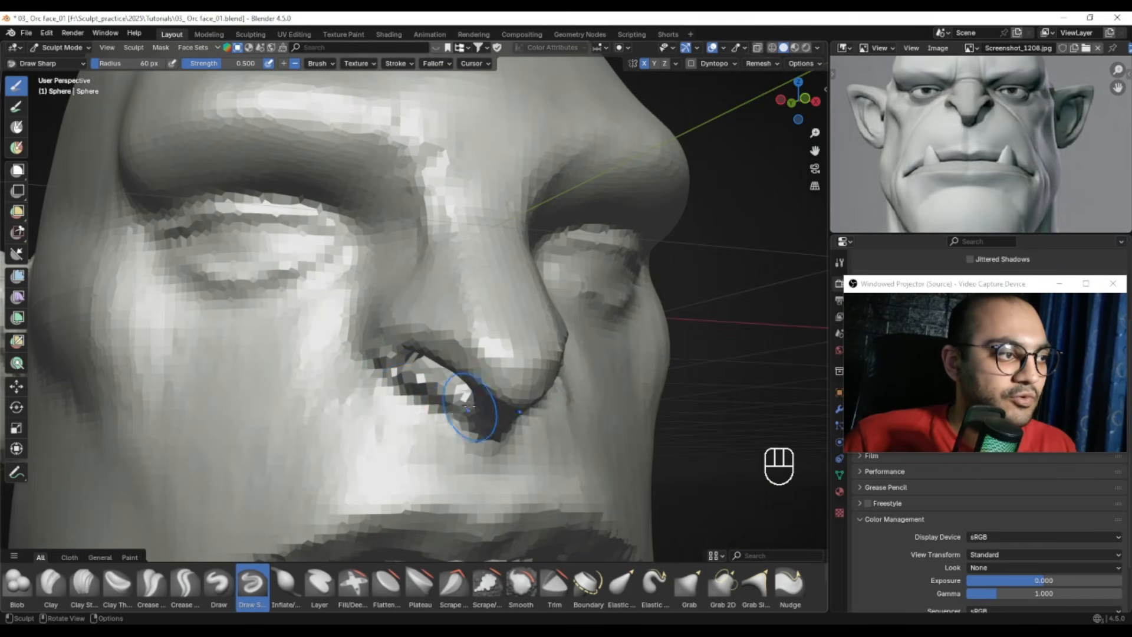
key("ctrl+z")
key("ctrl+z")
key("ctrl+z")
mouse_move(456, 383)
left_mouse_down("alt")
mouse_move(447, 322)
mouse_move(472, 388)
left_mouse_up("alt")
key("ctrl+z")
Adjust the nostrils and the nose's lower edge with Grab, ending at a 42 px radius
mouse_move(474, 387)
middle_mouse_down("ctrl+alt")
mouse_move(475, 412)
mouse_move(483, 372)
mouse_move(511, 371)
mouse_move(543, 346)
mouse_move(473, 382)
mouse_move(457, 367)
middle_mouse_up("ctrl+alt")
key("g")
key("f")
left_click(531, 371)
key("f")
left_click(476, 363)
key("f")
left_click(458, 364)
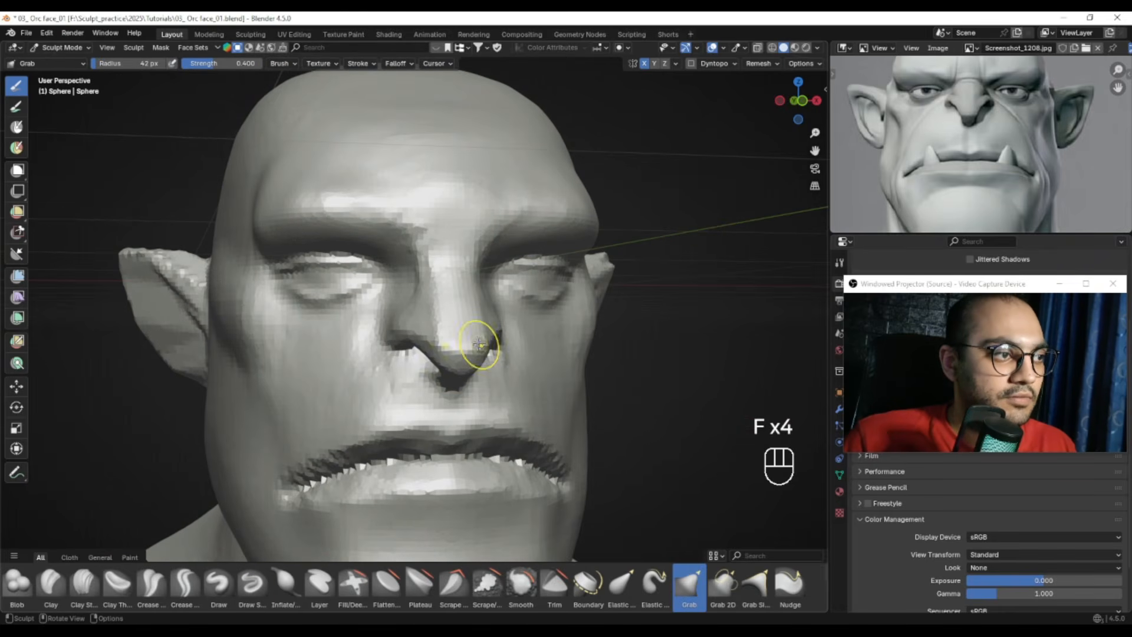
middle_click_drag(512, 312, 452, 260, "alt")
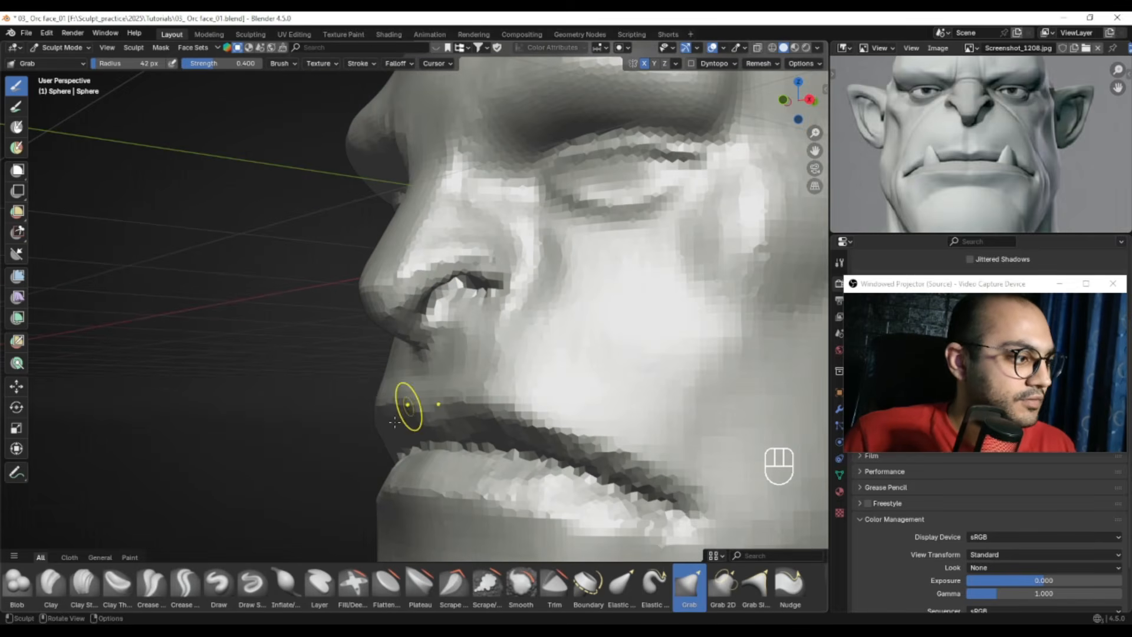
Sculpt the lower part of the nose with Crease Polish at a 36 px radius and smooth the area
left_click(167, 584)
mouse_move(413, 354)
middle_mouse_down("alt+shift")
mouse_move(455, 303)
mouse_move(451, 317)
middle_mouse_up("alt+shift")
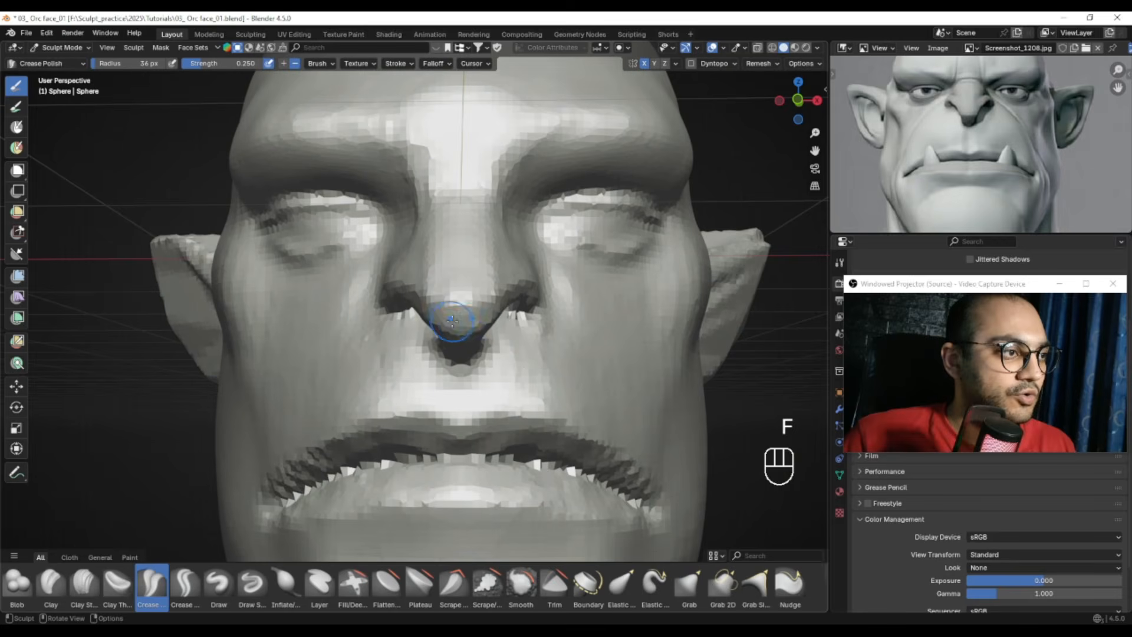
left_click_drag(453, 321, 483, 319, "ctrl")
middle_click_drag(469, 317, 466, 312)
left_click_drag(465, 318, 469, 327, "shift")
mouse_move(460, 342)
middle_mouse_down()
mouse_move(469, 310)
mouse_move(473, 323)
middle_mouse_up()
Reshape the base of the nose between the nostrils from below with Grab at a 79 px radius
key("g")
key("f")
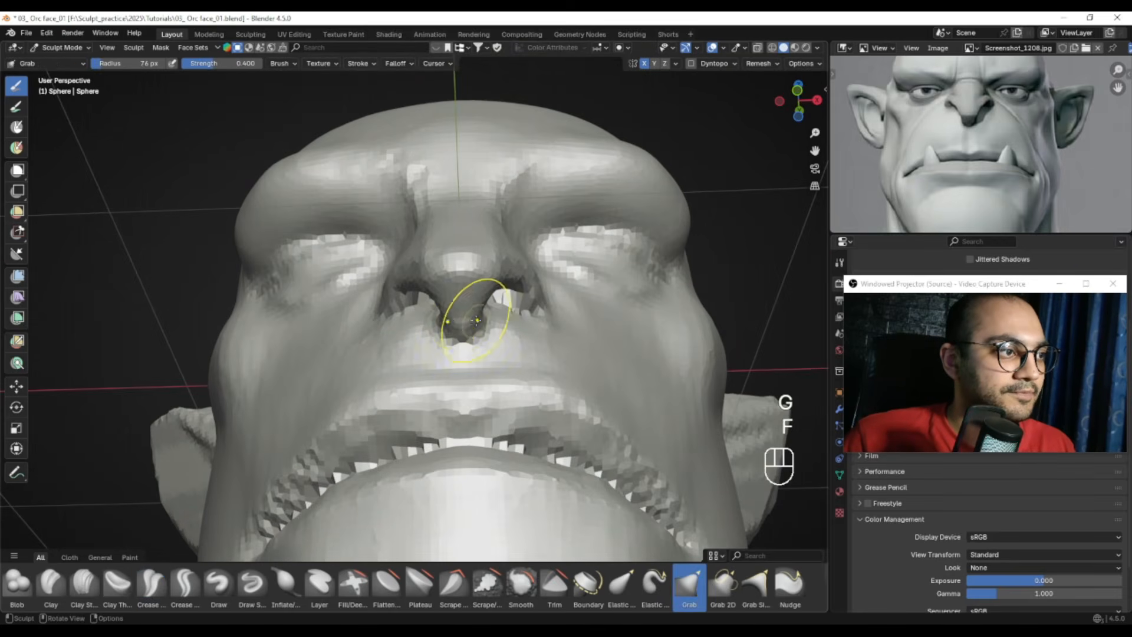
key("f")
left_click(447, 322)
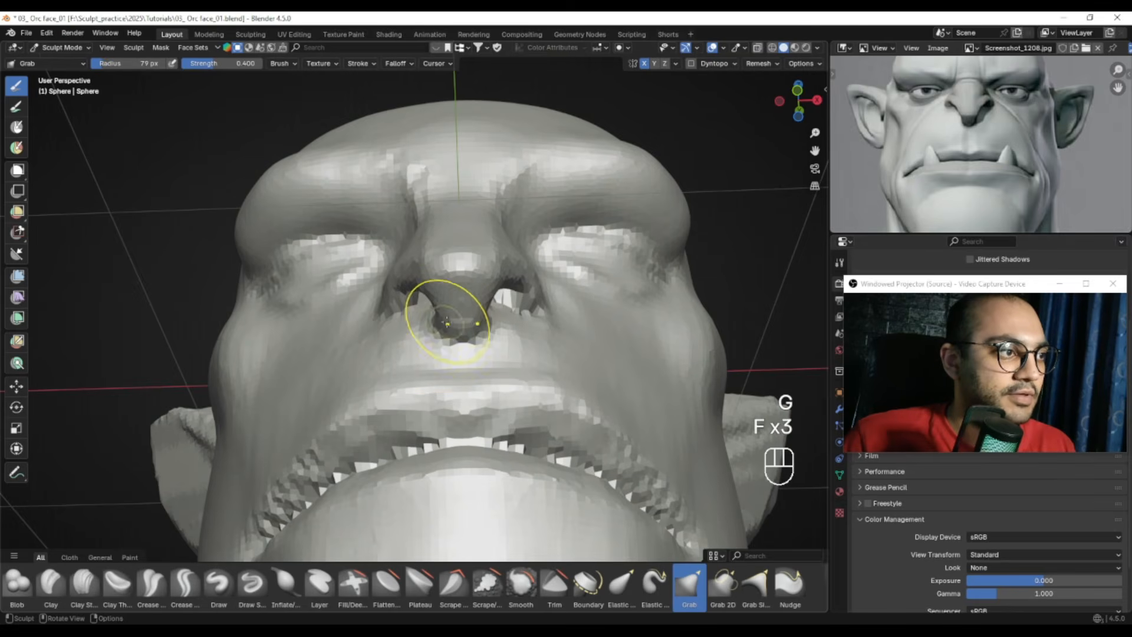
middle_click_drag(448, 324, 448, 321, "alt")
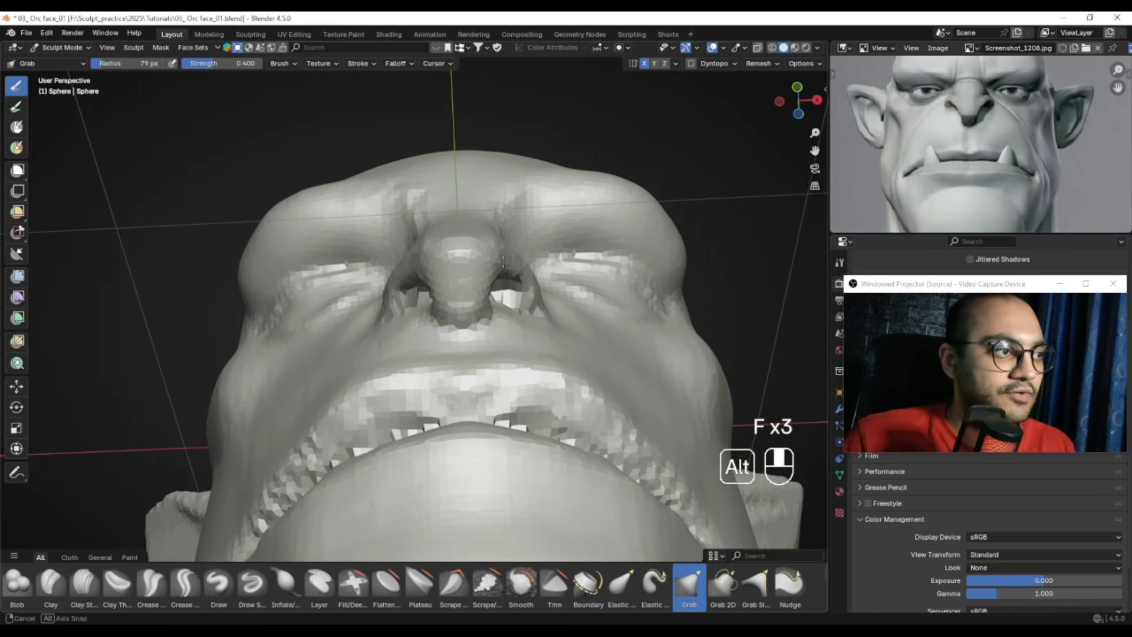
left_click_drag(436, 307, 437, 303)
mouse_move(438, 302)
middle_mouse_down()
mouse_move(472, 283)
mouse_move(473, 354)
middle_mouse_up()
Refine the nose with Grab down to a 45 px radius, smooth it, and review the head from the front
key("f")
left_click(465, 281)
mouse_move(473, 353)
middle_mouse_down("ctrl")
mouse_move(497, 284)
mouse_move(475, 323)
mouse_move(460, 292)
mouse_move(471, 309)
middle_mouse_up("ctrl")
key("f")
left_click(460, 309)
left_click_drag(458, 308, 445, 307, "shift")
left_click_drag(437, 243, 436, 248, "shift")
mouse_move(435, 248)
middle_mouse_down("ctrl")
mouse_move(418, 283)
mouse_move(435, 305)
mouse_move(426, 318)
middle_mouse_up("ctrl")
middle_click_drag(425, 319, 462, 340, "ctrl")
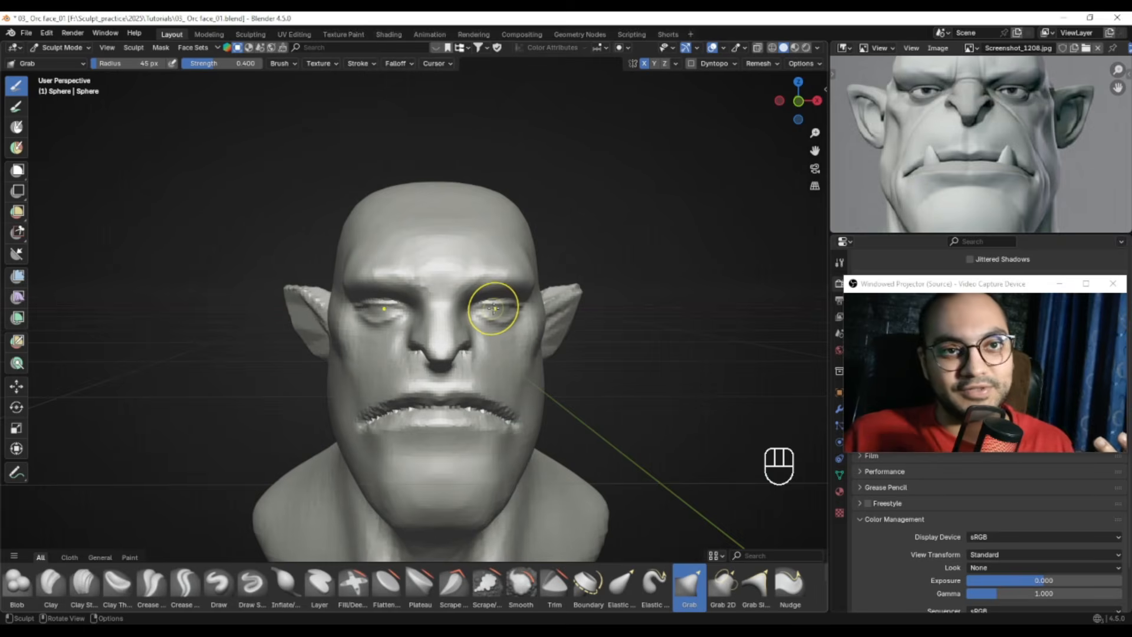
Define the rear edge of the nose wing with Crease Polish, ending at a 30 px radius
left_click_drag(367, 380, 479, 209, "ctrl+alt")
left_click(151, 586)
left_click_drag(294, 457, 366, 359, "ctrl+alt")
key("f")
key("f")
key("f")
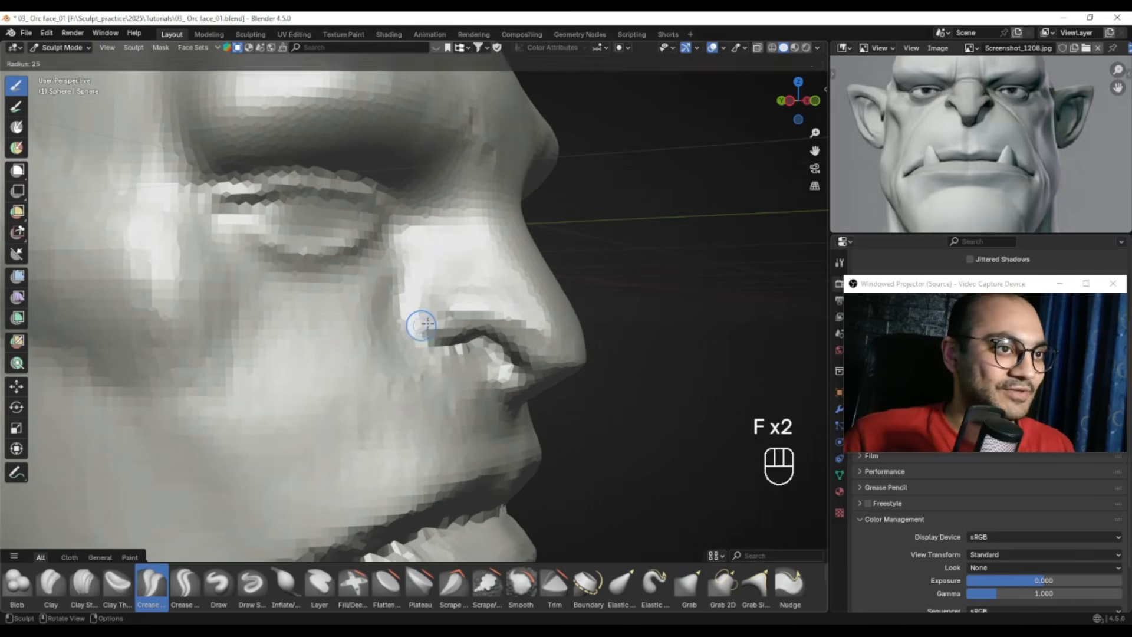
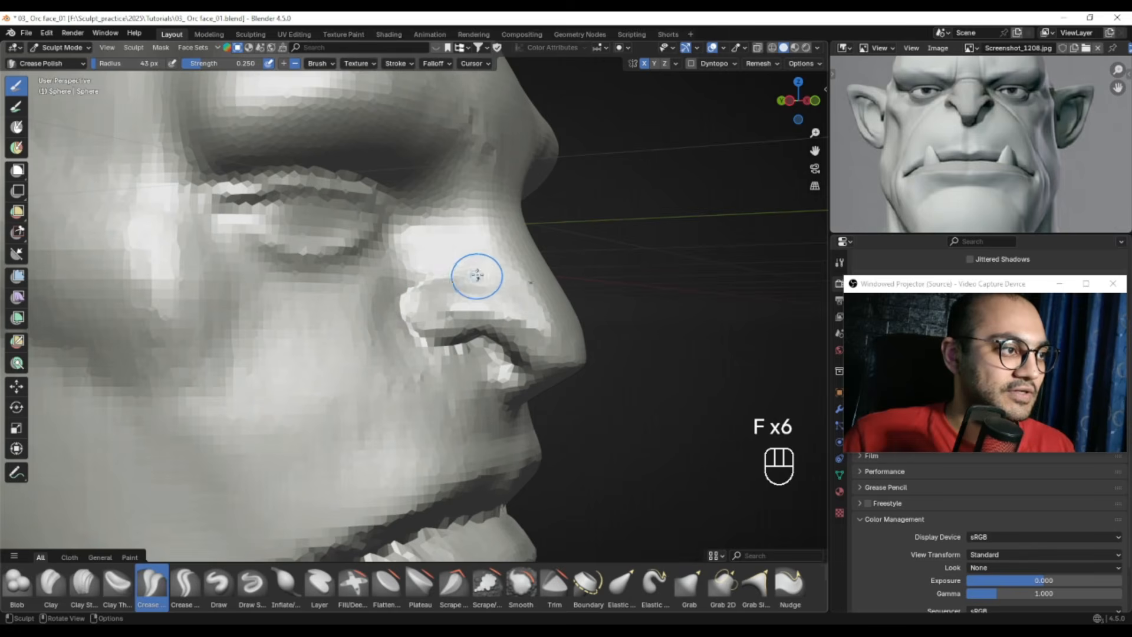
left_click_drag(407, 322, 430, 349)
key("f")
left_click(431, 352)
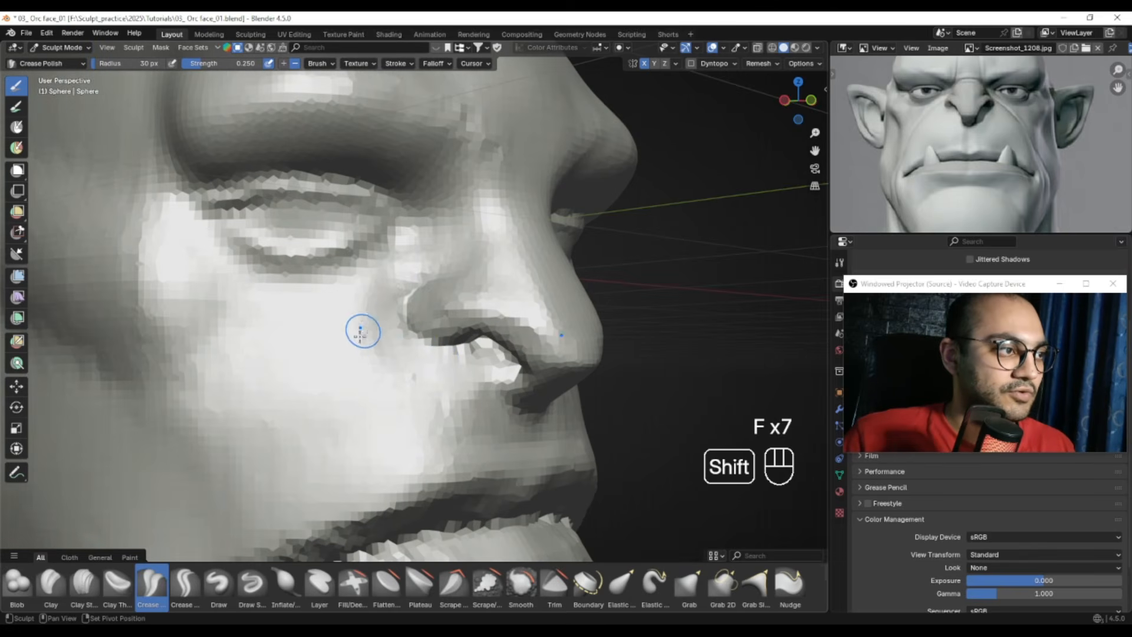
left_click_drag(430, 372, 465, 255, "ctrl+alt")
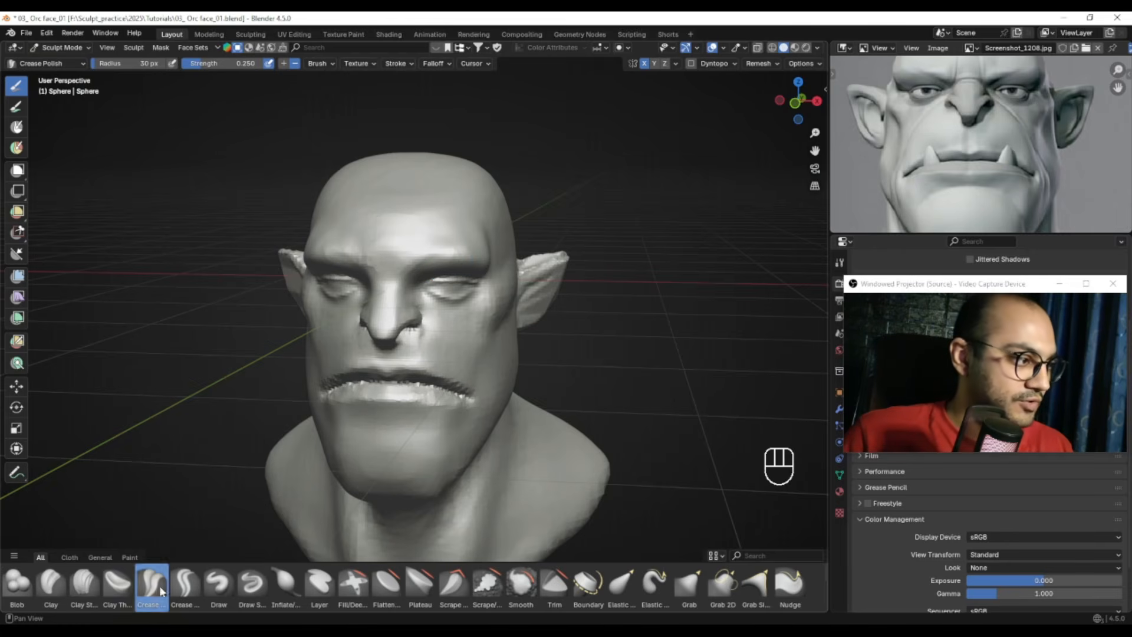
Start hollowing the inner ear with the Draw brush, following the ear's outline in the reference image
left_click(218, 583)
mouse_move(401, 377)
left_mouse_down("alt")
mouse_move(442, 330)
mouse_move(463, 326)
mouse_move(432, 307)
mouse_move(495, 321)
left_mouse_up("alt")
mouse_move(1044, 127)
left_mouse_down("alt")
mouse_move(994, 185)
mouse_move(910, 157)
left_mouse_up("alt")
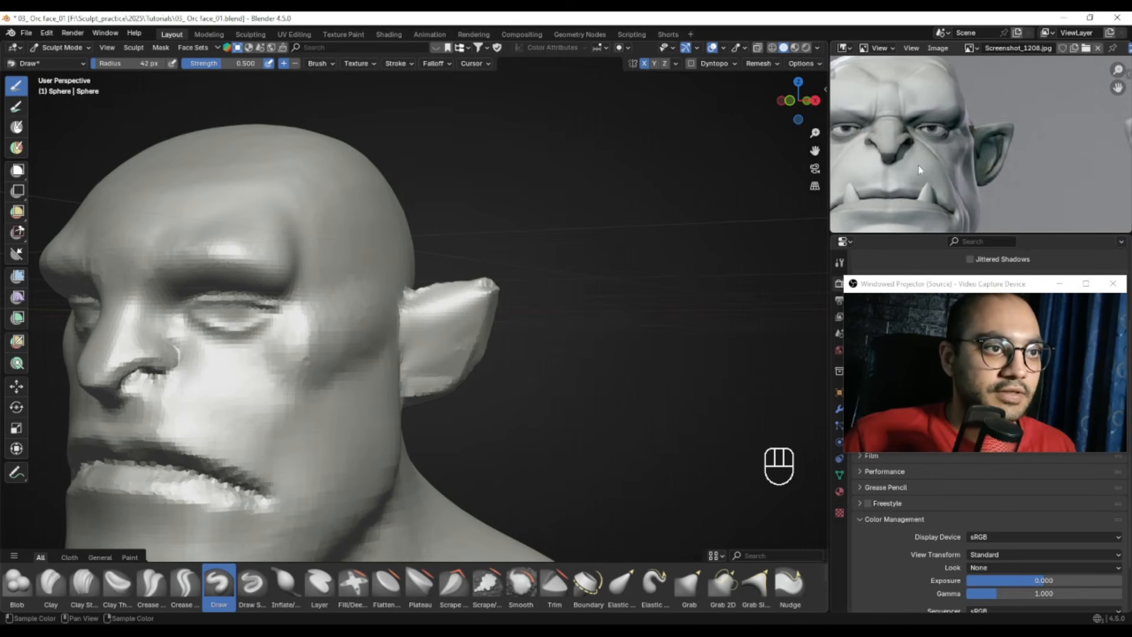
left_click_drag(991, 146, 1017, 130, "ctrl+alt")
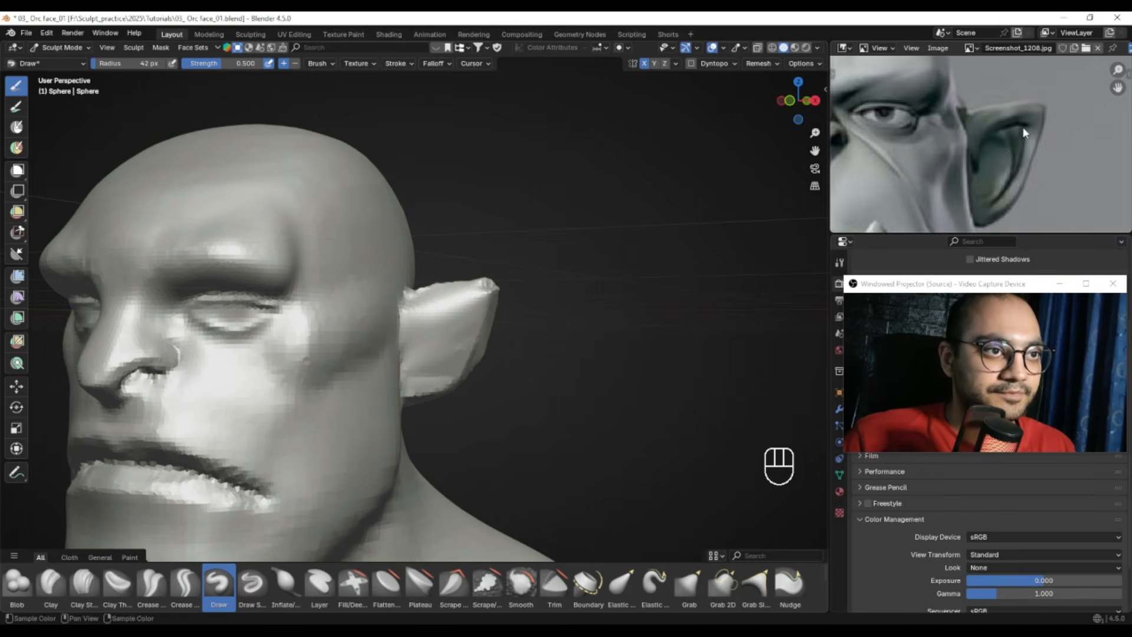
mouse_move(516, 338)
left_mouse_down("alt")
mouse_move(430, 255)
mouse_move(457, 295)
mouse_move(460, 277)
mouse_move(489, 269)
mouse_move(508, 315)
mouse_move(477, 349)
left_mouse_up("alt")
key("f")
key("f")
left_click(412, 302)
key("f")
left_click(485, 276)
key("f")
left_click(502, 301)
Deepen the ear hollow and define its rim with inverted Draw strokes at up to a 49 px radius
key("f")
mouse_move(461, 311)
left_mouse_down("ctrl")
mouse_move(430, 341)
mouse_move(430, 325)
mouse_move(460, 329)
mouse_move(475, 316)
mouse_move(506, 322)
mouse_move(498, 342)
mouse_move(520, 307)
mouse_move(494, 319)
left_mouse_up("ctrl")
key("f")
left_click(444, 329)
key("f")
left_click(501, 318)
key("f")
left_click(480, 306)
key("f")
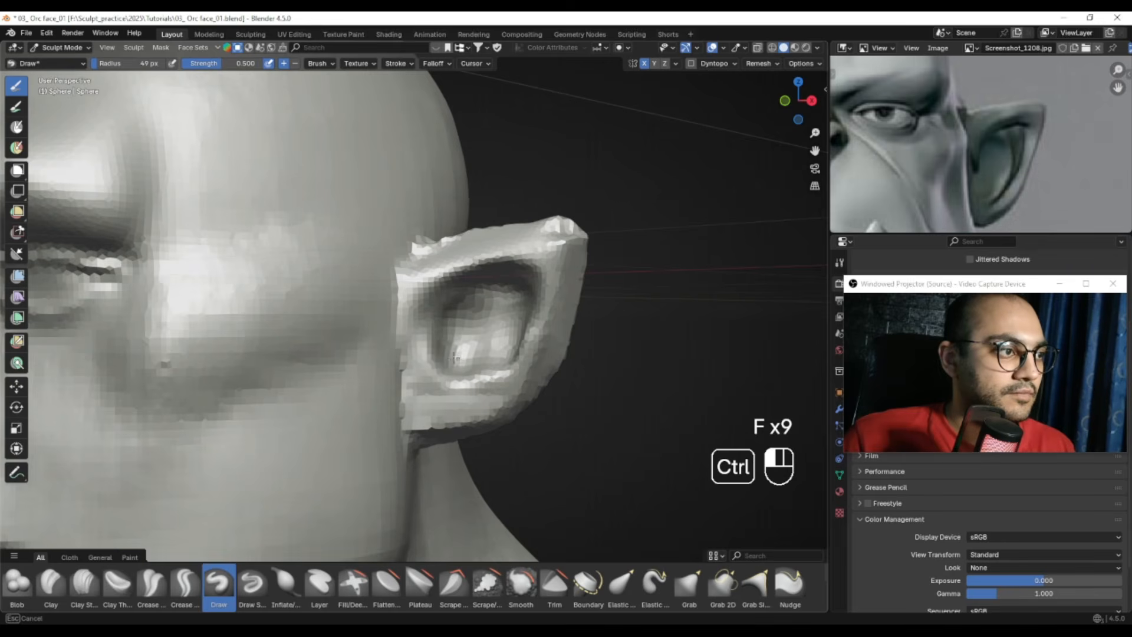
Carve a notch from the ear's front edge into the hollow with Draw at a 28 px radius and remesh the sculpt
left_click_drag(448, 348, 397, 341, "alt")
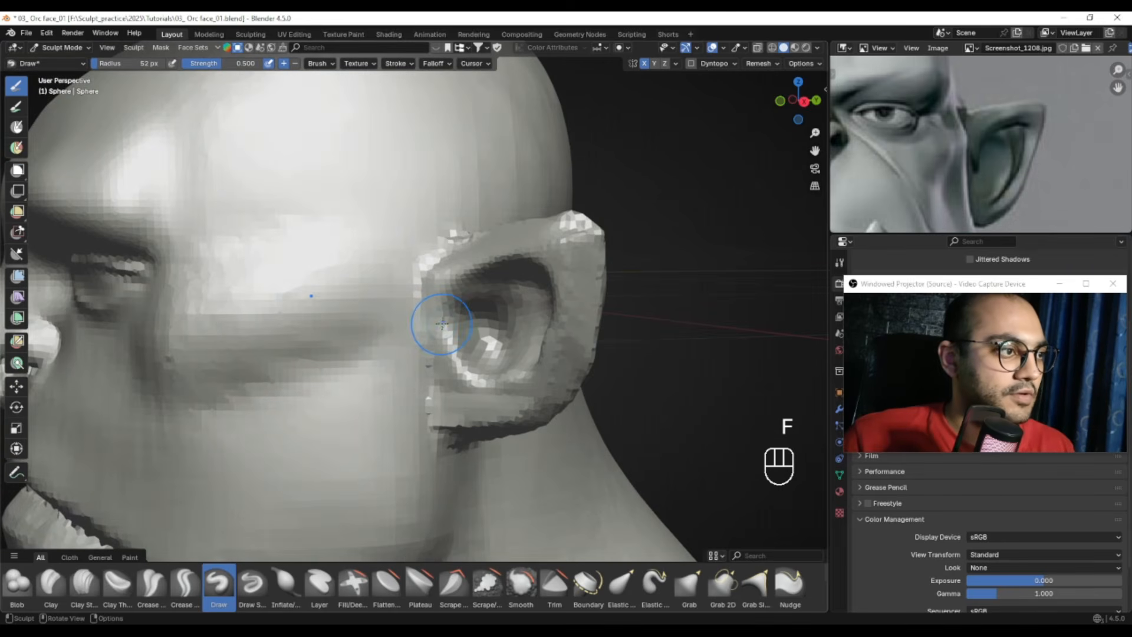
left_click_drag(472, 334, 416, 337, "alt")
left_click_drag(496, 307, 454, 313, "alt")
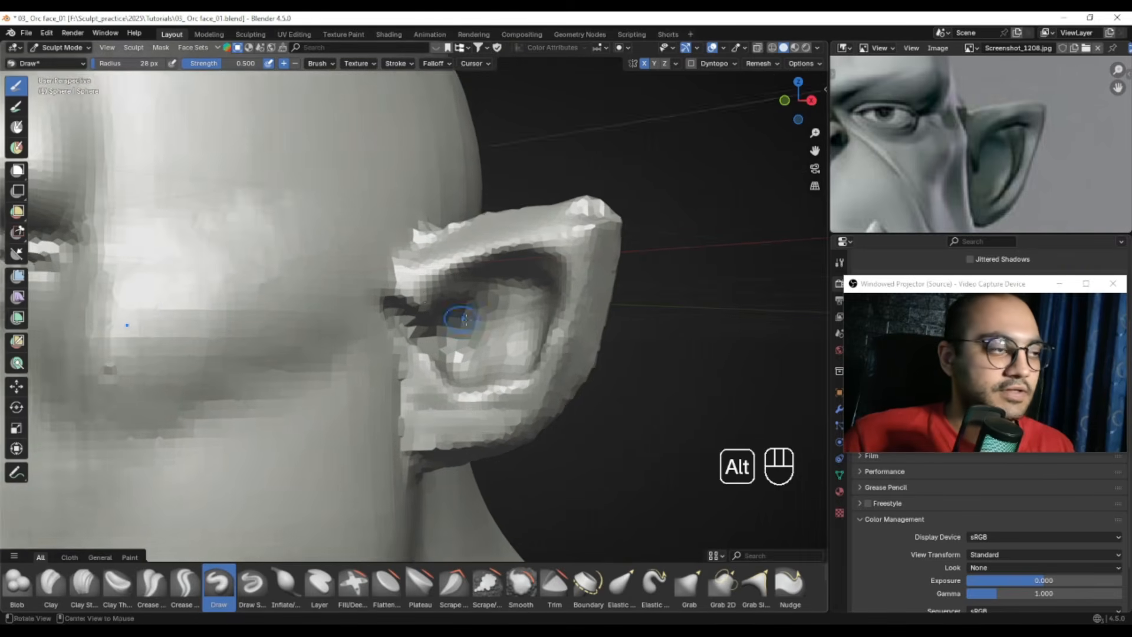
middle_click_drag(455, 313, 475, 323, "ctrl")
key("f")
left_click(482, 344)
key("ctrl+r")
left_click_drag(479, 342, 469, 319, "alt+shift")
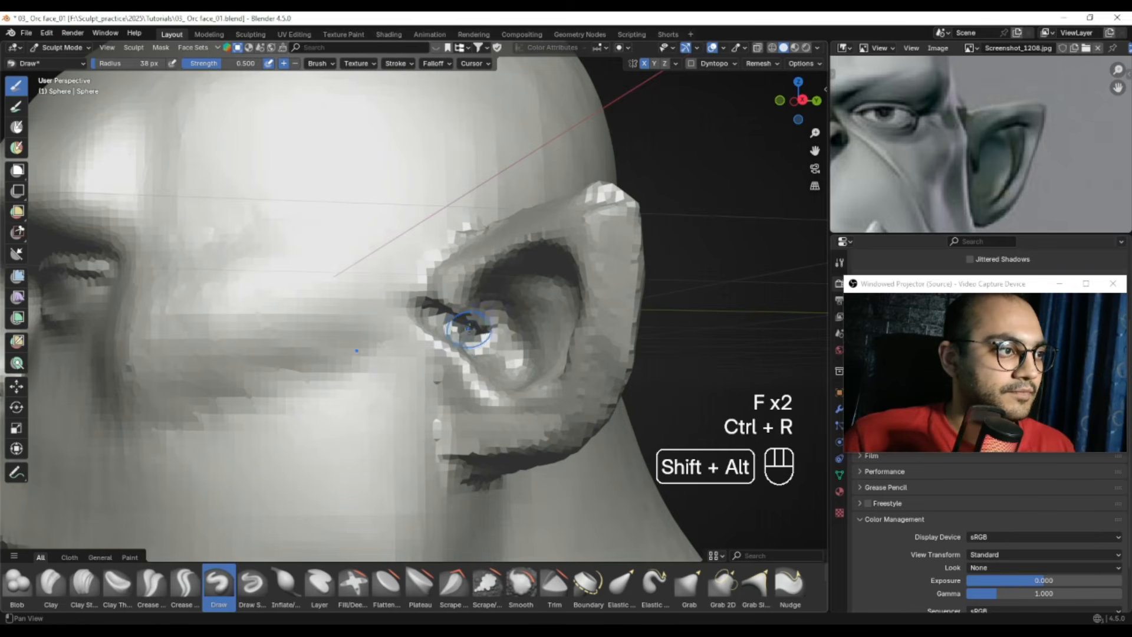
Sculpt the small flap beside the ear opening with Draw at radii between 24 and 32 px
key("f")
left_click(465, 334)
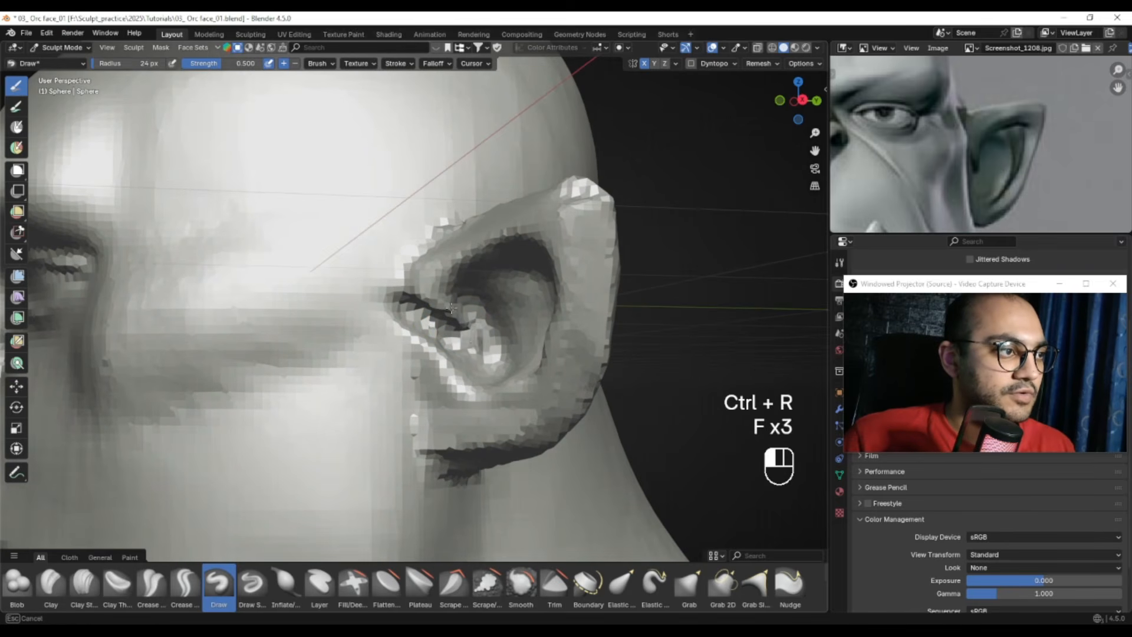
key("f")
left_click(446, 303)
left_click_drag(446, 300, 463, 325)
key("f")
left_click(457, 320)
key("f")
left_click(463, 324)
key("f")
left_click(451, 318)
mouse_move(442, 310)
right_mouse_down("alt")
mouse_move(549, 309)
mouse_move(433, 300)
right_mouse_up("alt")
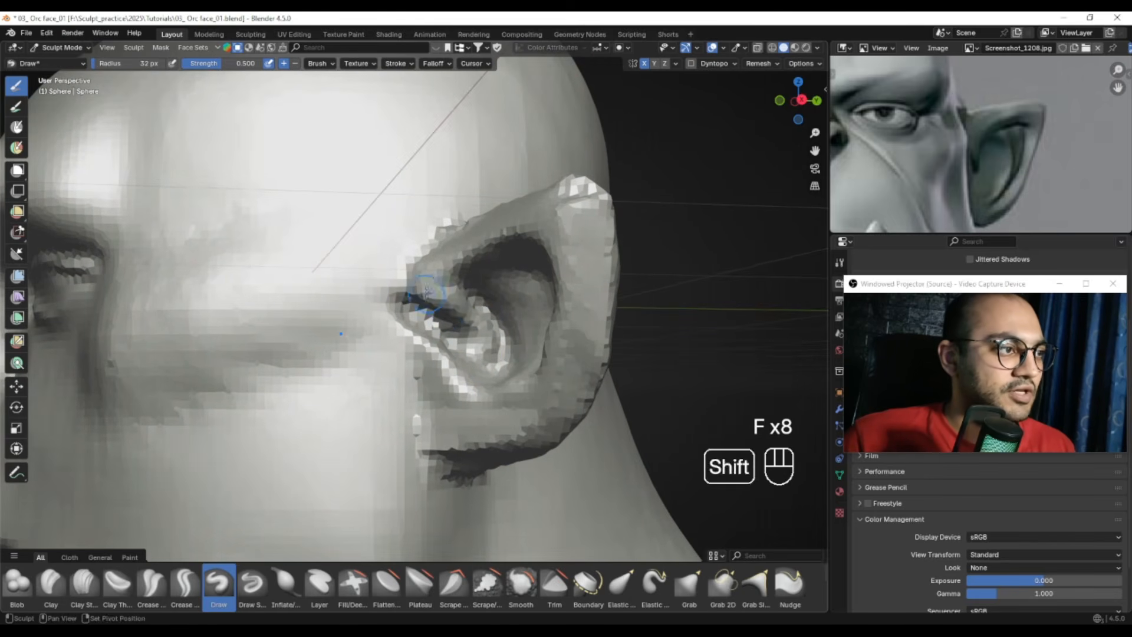
Compare the ear with the reference and deepen the opening behind the front flap with inverted Draw strokes
right_click_drag(501, 277, 600, 267, "ctrl+alt")
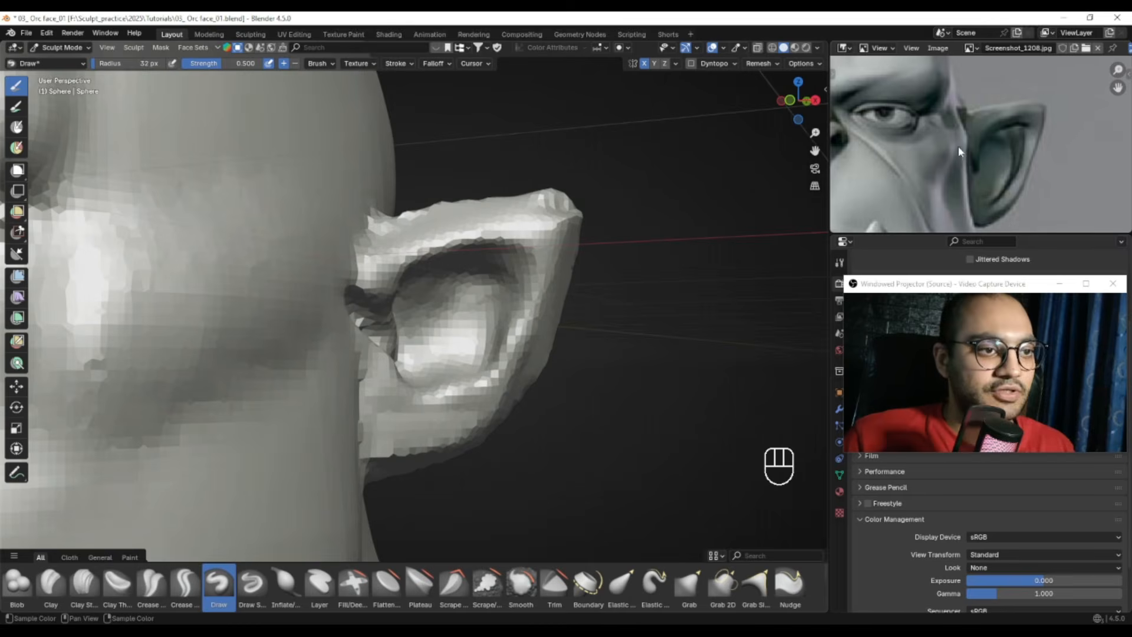
right_click_drag(504, 280, 566, 277, "alt")
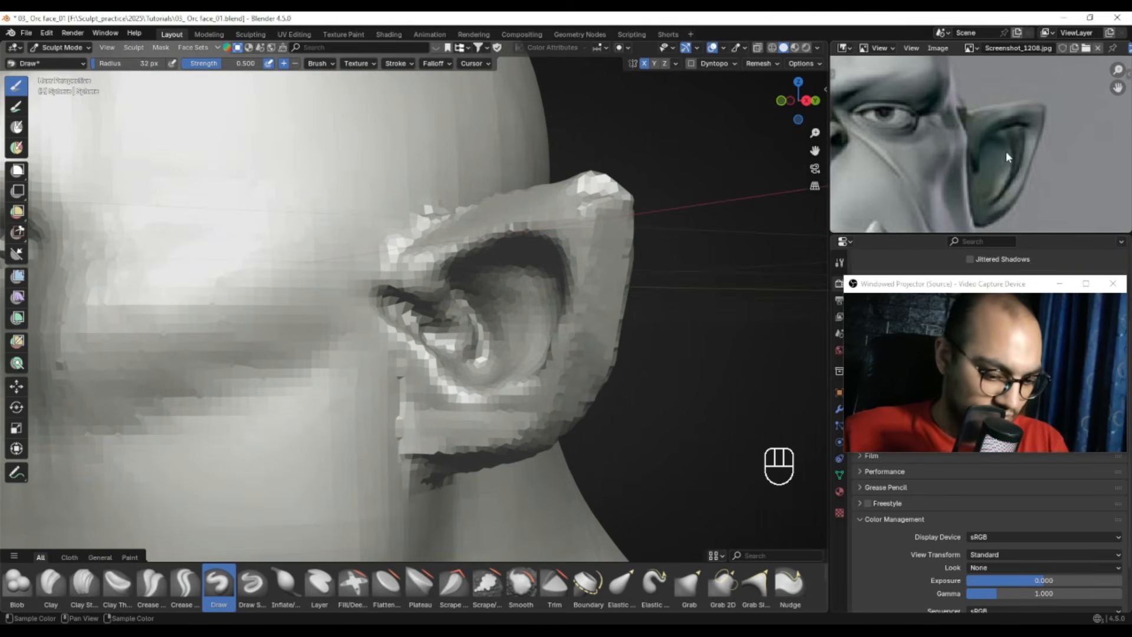
right_click_drag(495, 283, 478, 314, "alt")
key("f")
left_click_drag(483, 319, 491, 321, "ctrl")
right_click_drag(493, 319, 481, 318, "alt")
key("f")
left_click_drag(472, 300, 484, 322, "ctrl")
Reshape the flap in front of the ear opening with Grab, ending at a 68 px radius, and smooth it
mouse_move(483, 321)
right_mouse_down("ctrl+alt")
mouse_move(479, 330)
mouse_move(472, 319)
right_mouse_up("ctrl+alt")
key("g")
key("f")
key("f")
mouse_move(440, 306)
left_mouse_down()
mouse_move(427, 322)
mouse_move(449, 316)
left_mouse_up()
left_click_drag(451, 310, 424, 338, "shift")
key("f")
left_click(426, 323)
key("f")
left_click(440, 323)
right_click_drag(425, 338, 453, 322, "alt")
key("f")
left_click(429, 315)
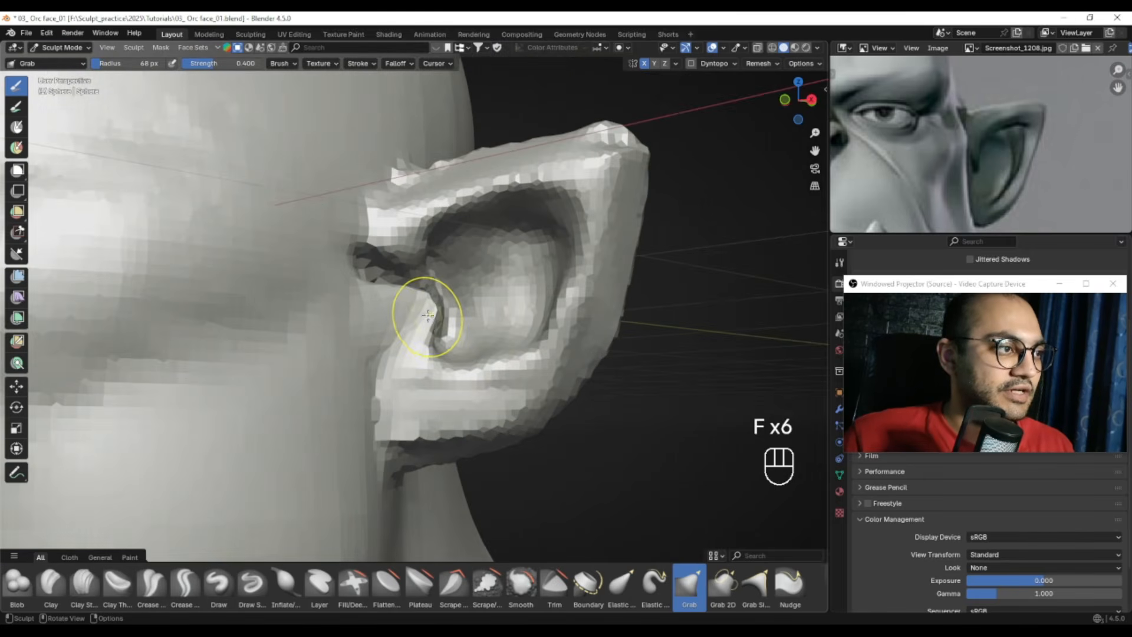
Adjust the inner ear hollow with Grab at an 81 px radius
mouse_move(575, 283)
right_mouse_down("alt")
mouse_move(487, 298)
mouse_move(498, 321)
mouse_move(478, 278)
right_mouse_up("alt")
key("f")
left_click(479, 295)
key("f")
left_click(500, 288)
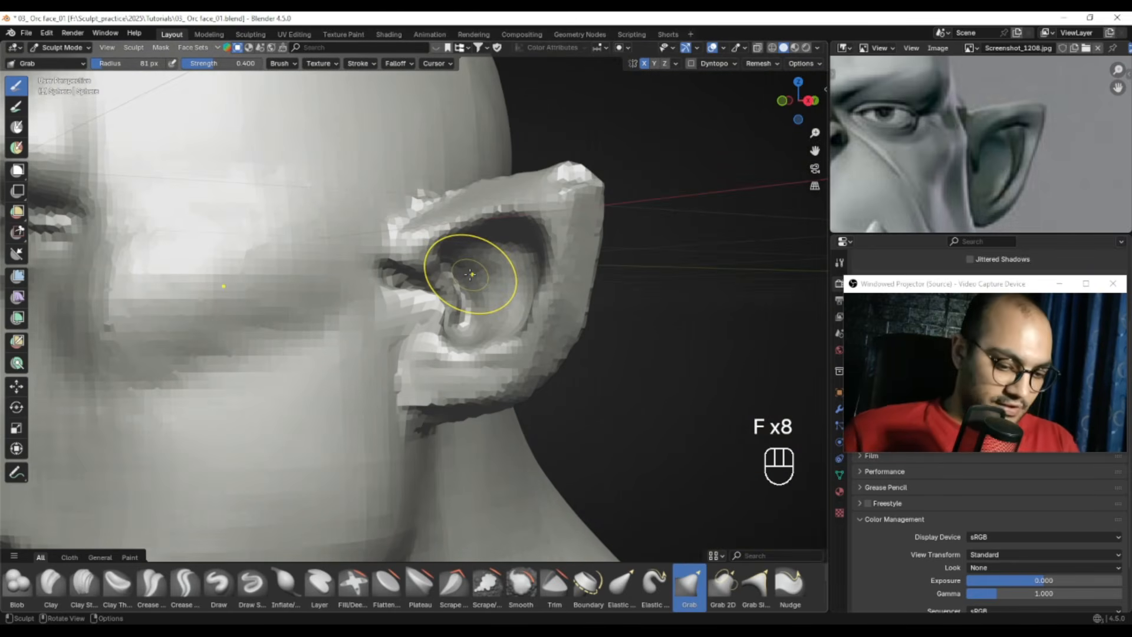
Trace the ear's rim and inner folds on both the reference and the sculpt in a temporary screen capture
key("Print")
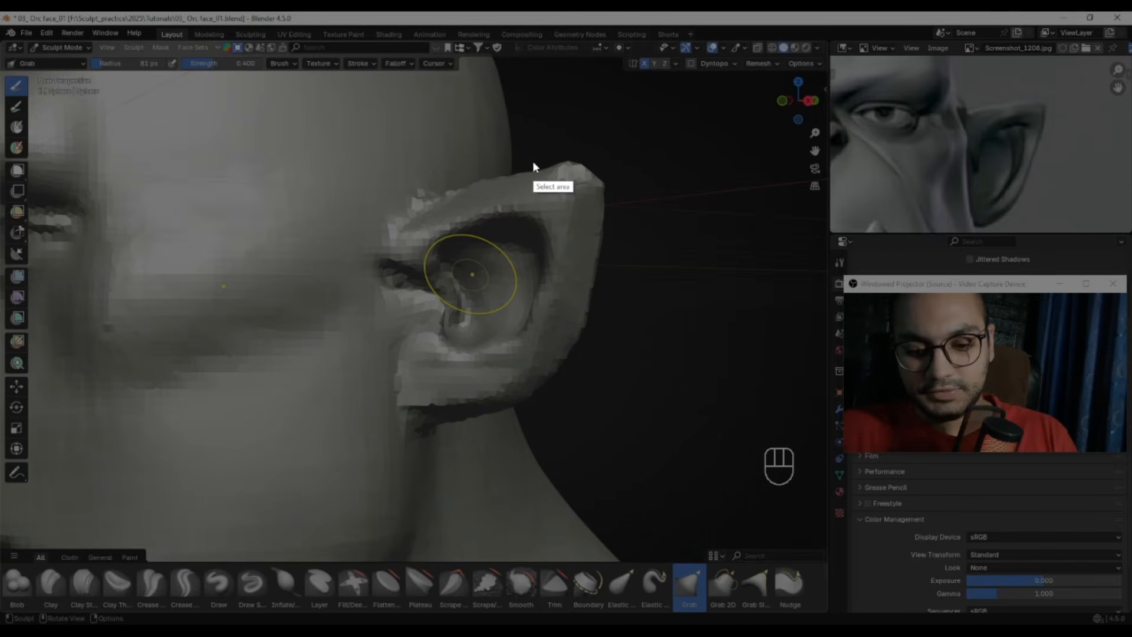
left_click_drag(308, 73, 1124, 509)
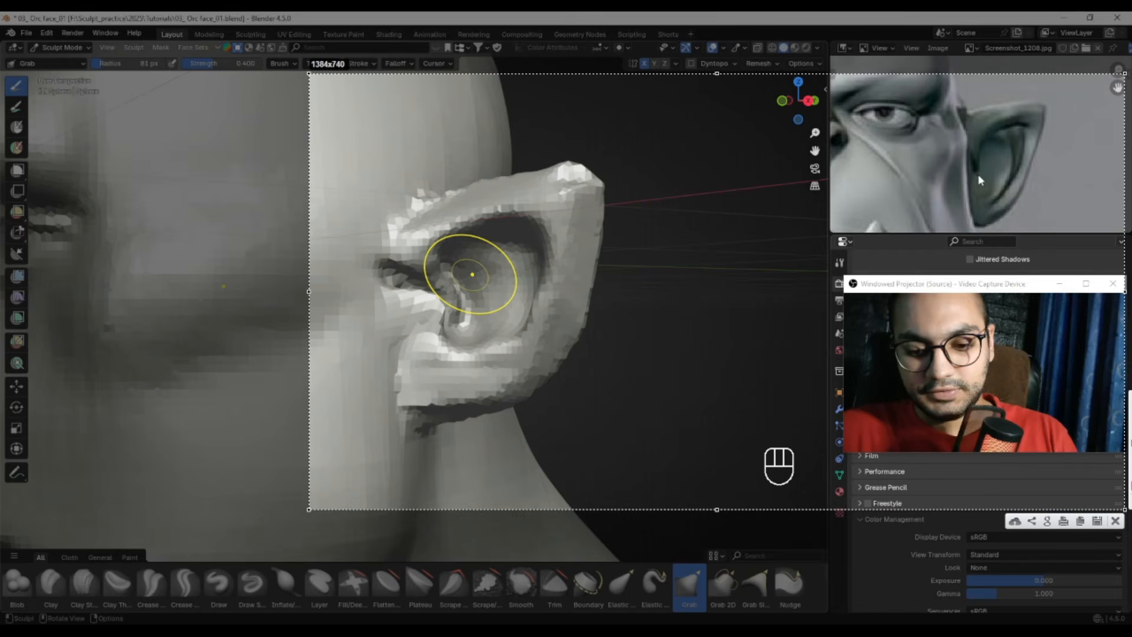
left_click_drag(978, 174, 971, 144)
left_click_drag(1031, 164, 994, 219)
left_click_drag(989, 133, 1012, 186)
mouse_move(1014, 133)
left_mouse_down()
mouse_move(995, 197)
mouse_move(975, 169)
mouse_move(972, 191)
left_mouse_up()
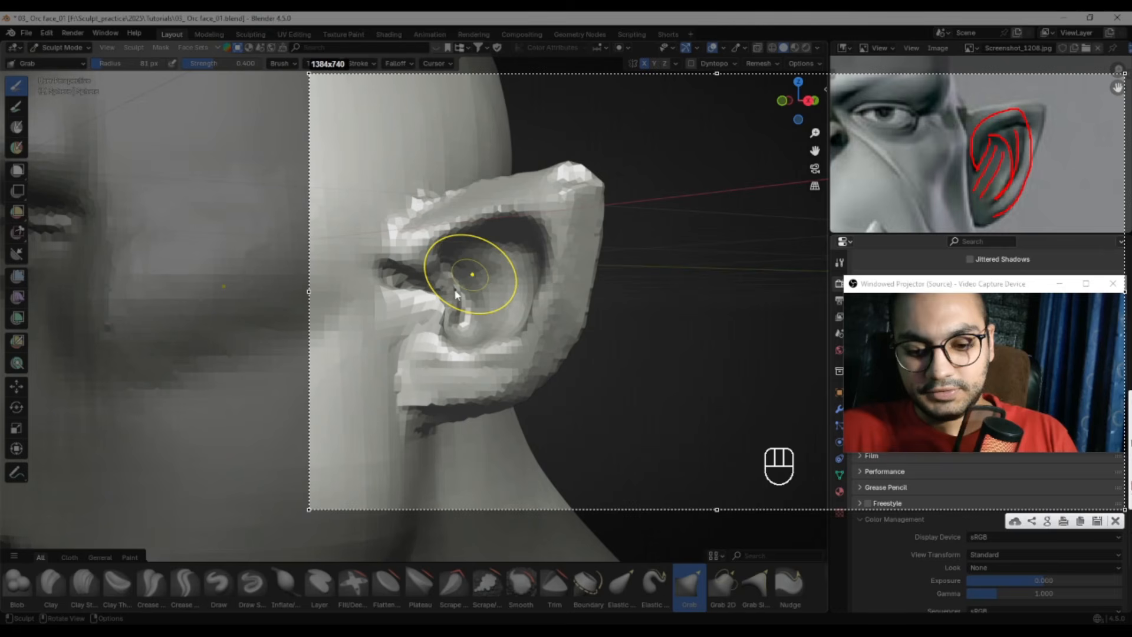
left_click_drag(450, 298, 429, 249)
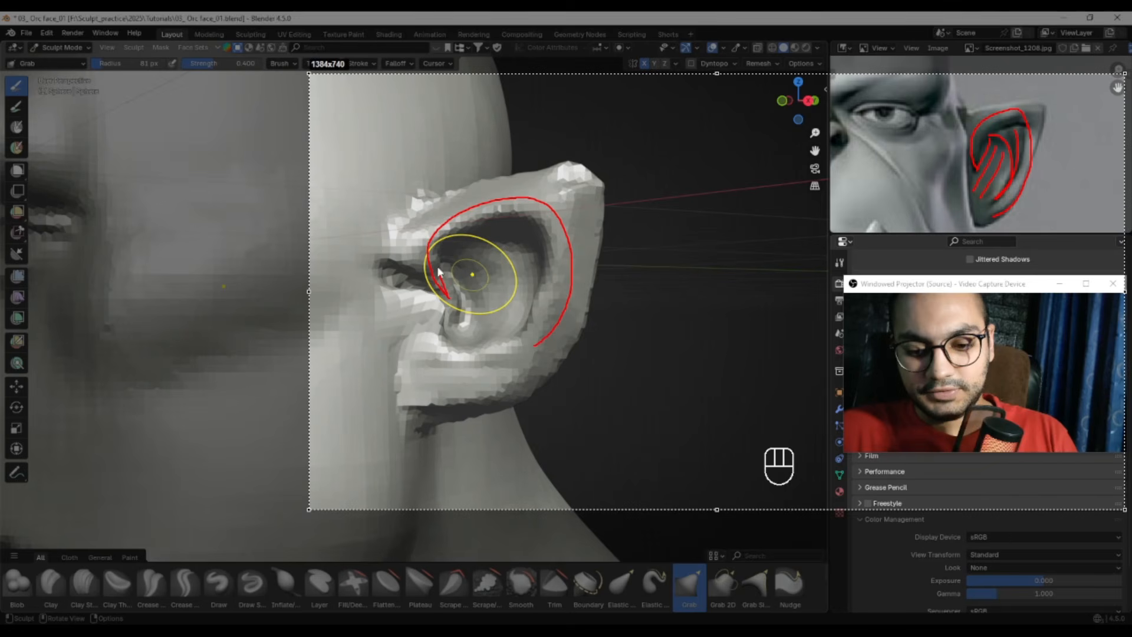
left_click_drag(499, 350, 456, 353)
mouse_move(456, 243)
left_mouse_down()
mouse_move(494, 286)
mouse_move(497, 328)
left_mouse_up()
left_click_drag(518, 234, 504, 330)
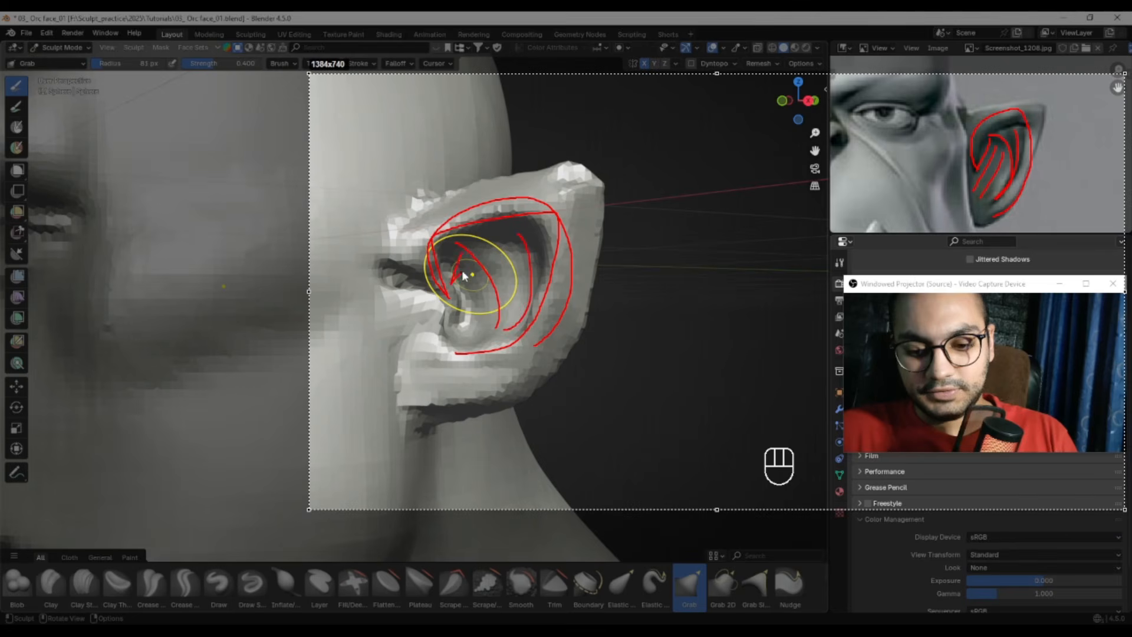
key("Escape")
Build up the curved inner fold of the ear with Draw from a 38 px radius and smooth it
mouse_move(480, 314)
middle_mouse_down()
mouse_move(548, 324)
mouse_move(548, 341)
middle_mouse_up()
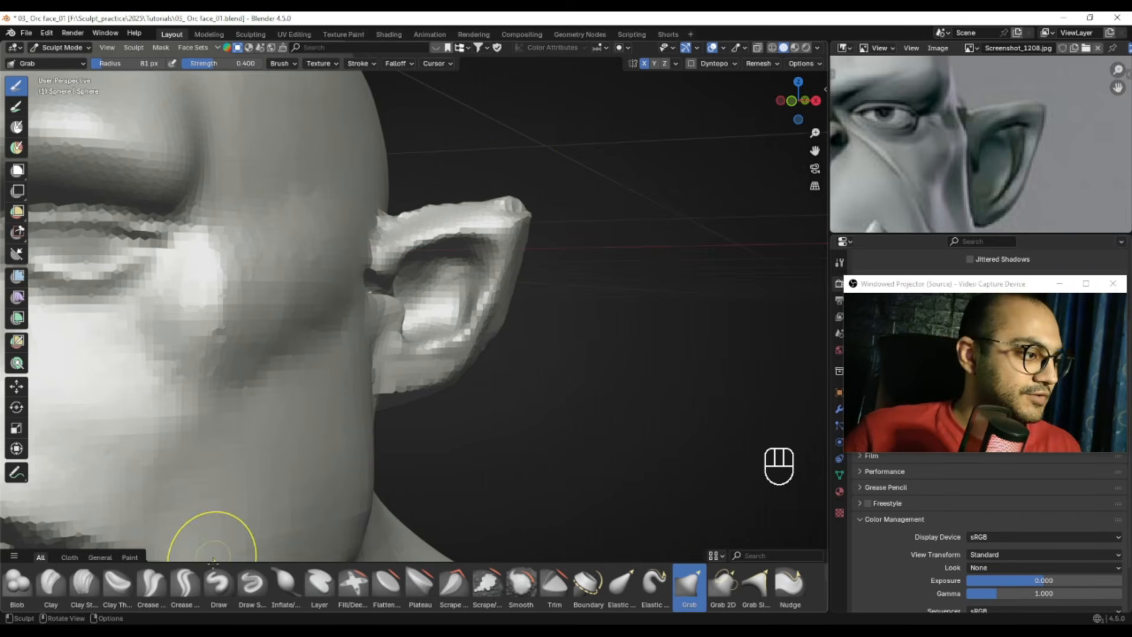
left_click(218, 584)
middle_click(505, 257, "alt")
key("f")
key("f")
key("f")
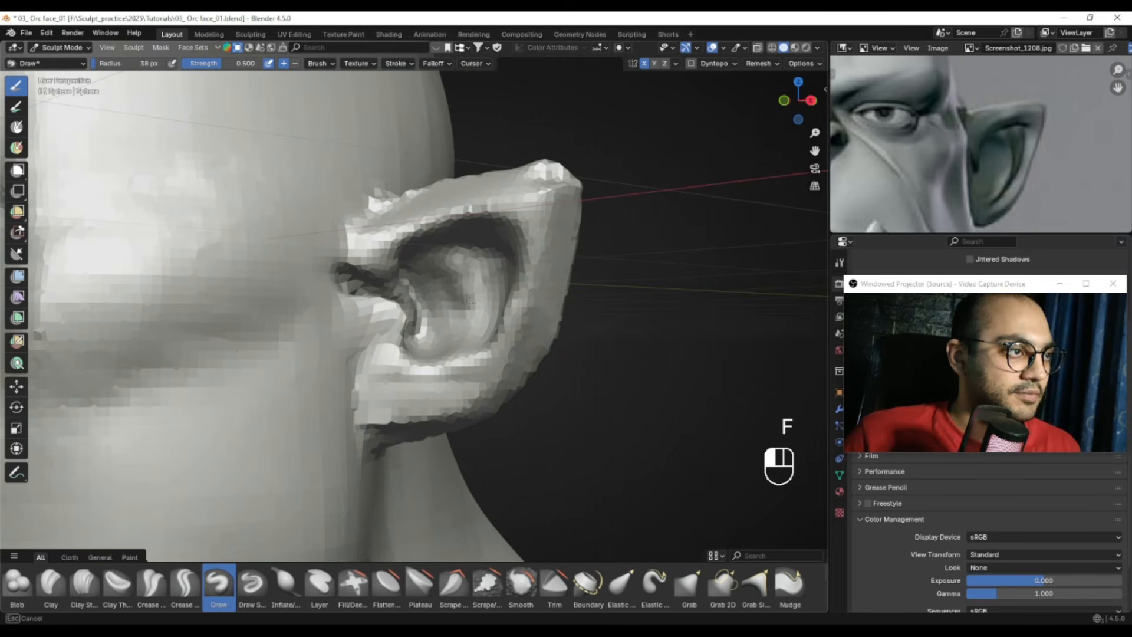
mouse_move(473, 288)
left_mouse_down()
mouse_move(475, 319)
mouse_move(454, 254)
mouse_move(496, 260)
mouse_move(488, 302)
mouse_move(472, 257)
mouse_move(454, 249)
mouse_move(476, 316)
left_mouse_up()
key("f")
left_click(445, 257)
middle_click_drag(466, 295, 481, 292, "alt")
key("f")
left_click_drag(469, 248, 463, 313, "shift")
Strengthen the upper part of the ear's inner fold with more Draw strokes and blend it by smoothing
mouse_move(460, 295)
middle_mouse_down("alt")
mouse_move(489, 278)
mouse_move(460, 295)
mouse_move(472, 300)
middle_mouse_up("alt")
key("f")
left_click(479, 271)
key("f")
key("f")
left_click(466, 277)
key("f")
left_click(457, 311)
mouse_move(472, 301)
left_mouse_down("shift")
mouse_move(480, 283)
mouse_move(487, 307)
left_mouse_up("shift")
Carve the groove in front of the ear's inner fold down to the earlobe with inverted Draw strokes
mouse_move(487, 306)
middle_mouse_down("alt")
mouse_move(454, 254)
mouse_move(476, 233)
middle_mouse_up("alt")
key("f")
left_click(440, 235)
key("f")
left_click_drag(431, 227, 422, 280, "ctrl")
left_click(431, 256)
middle_click_drag(422, 280, 417, 312, "alt")
key("f")
left_click(401, 299)
left_click_drag(393, 298, 385, 353, "ctrl")
Refine the inner folds of the ear with Draw, reducing the radius from 62 to 48 px
middle_click_drag(385, 354, 463, 292, "alt")
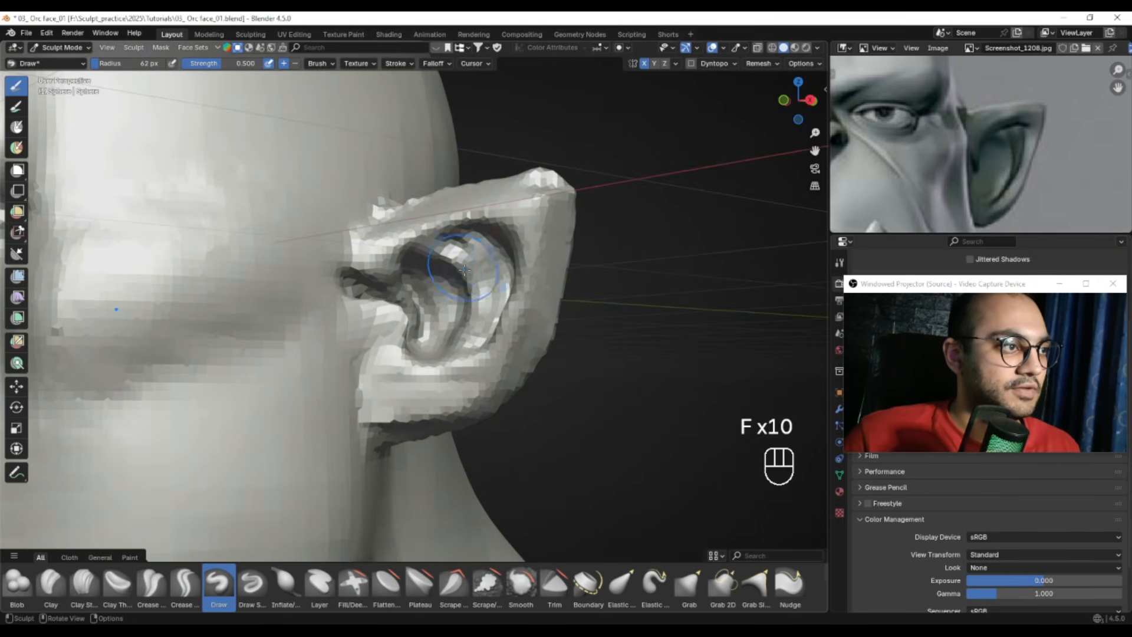
key("f")
left_click(485, 258)
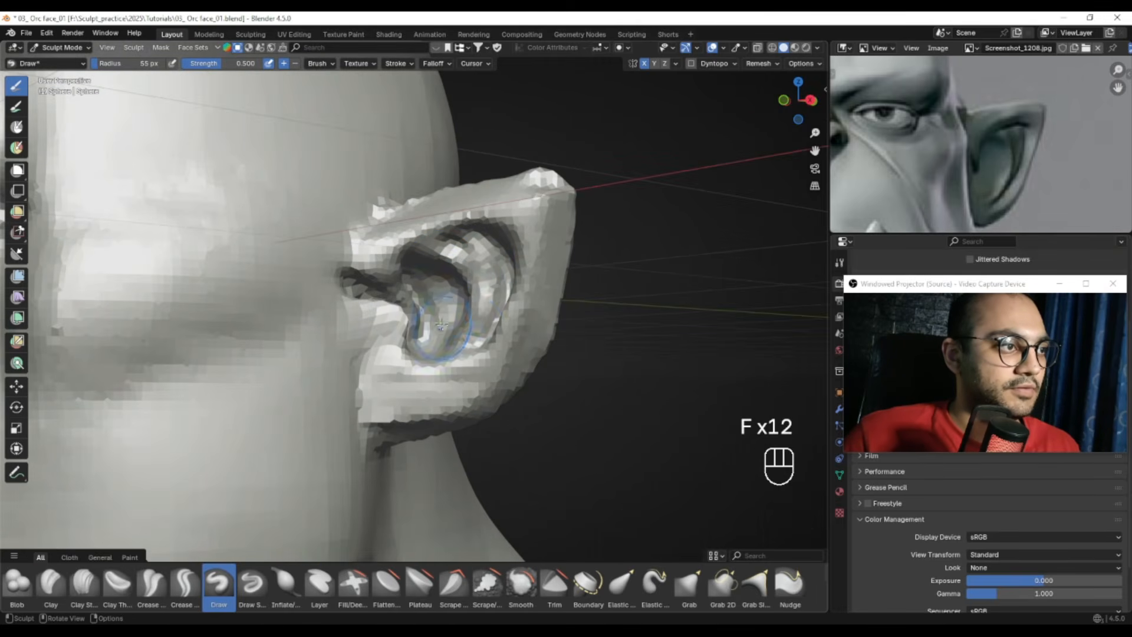
middle_click_drag(442, 333, 458, 305)
middle_click_drag(420, 336, 436, 318)
key("f")
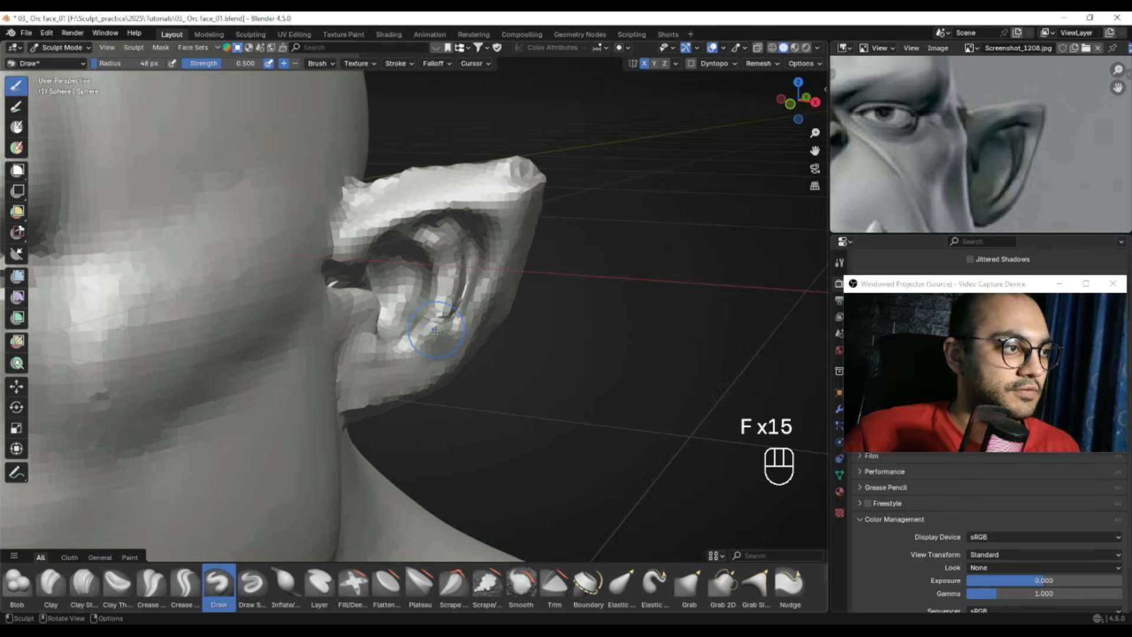
Reshape the ear's outer edge and tip with Grab at about a 79 px radius
mouse_move(434, 349)
middle_mouse_down("shift")
mouse_move(446, 368)
mouse_move(482, 342)
mouse_move(512, 349)
middle_mouse_up("shift")
key("f")
key("g")
key("f")
key("f")
left_click(519, 346)
left_click_drag(490, 326, 485, 322)
mouse_move(485, 325)
middle_mouse_down("shift")
mouse_move(505, 347)
mouse_move(499, 327)
middle_mouse_up("shift")
key("f")
mouse_move(519, 252)
middle_mouse_down("shift")
mouse_move(522, 211)
mouse_move(508, 204)
middle_mouse_up("shift")
key("f")
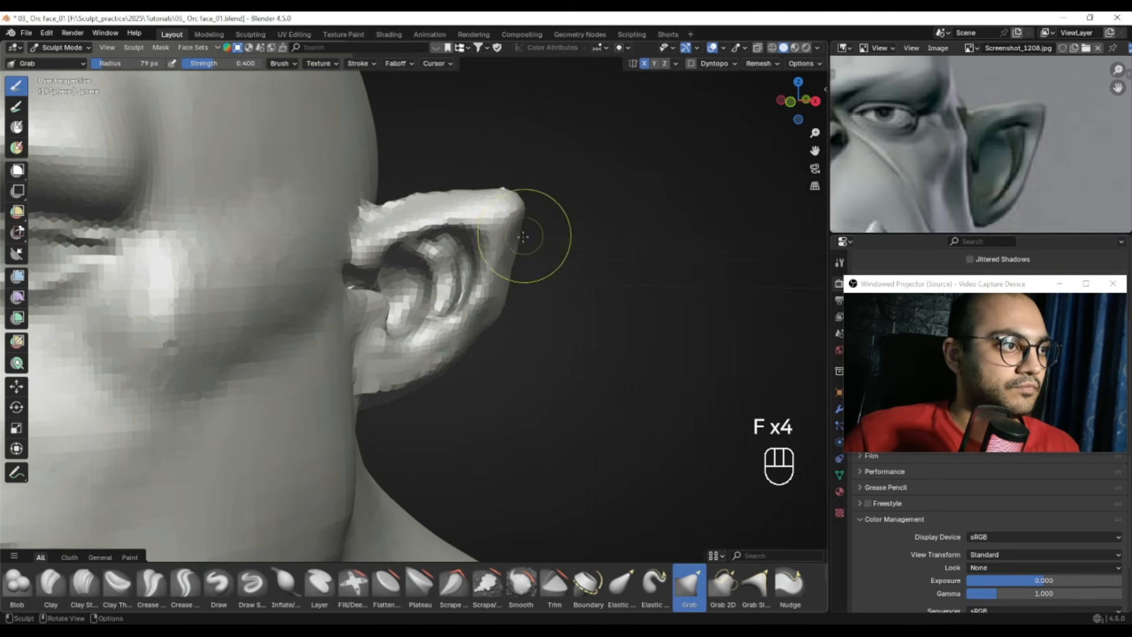
left_click_drag(527, 244, 524, 251)
Round out the rear edge of the ear with Grab at up to a 93 px radius to match the reference
key("f")
middle_click_drag(513, 308, 519, 303, "shift")
key("f")
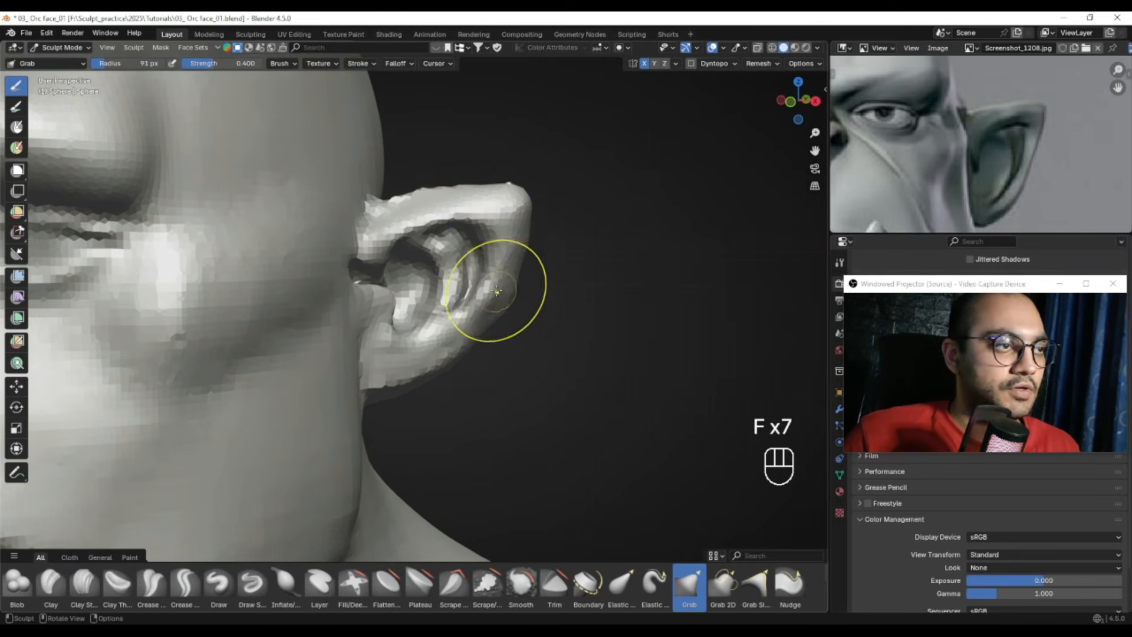
left_click_drag(503, 299, 516, 315)
middle_click_drag(519, 318, 481, 310, "alt")
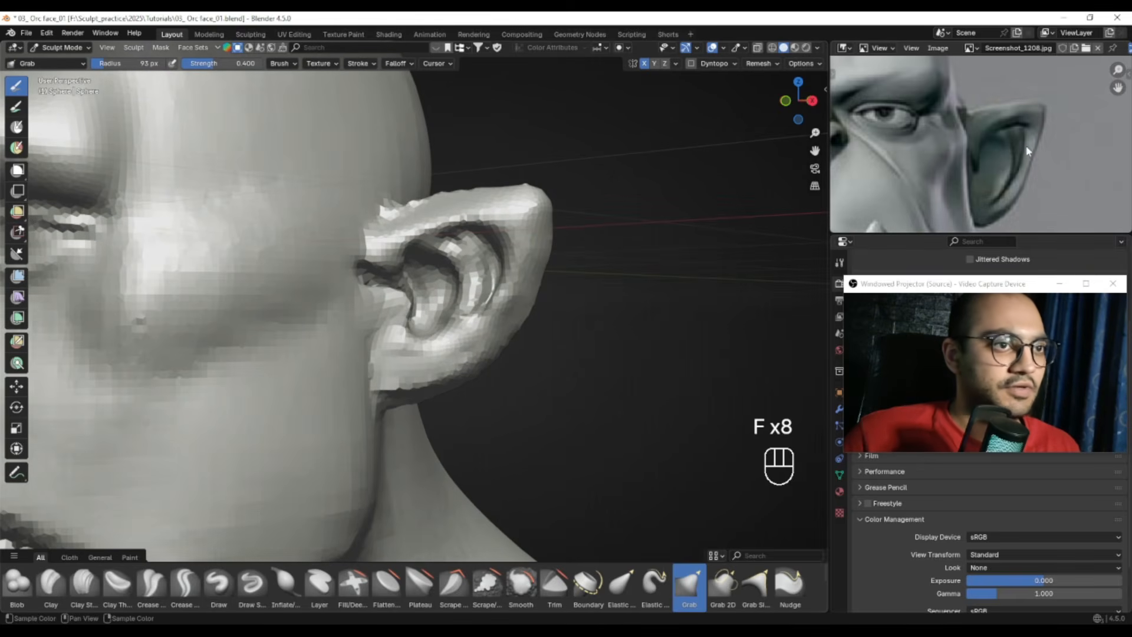
mouse_move(514, 277)
middle_mouse_down("alt+shift")
mouse_move(488, 262)
mouse_move(481, 290)
middle_mouse_up("alt+shift")
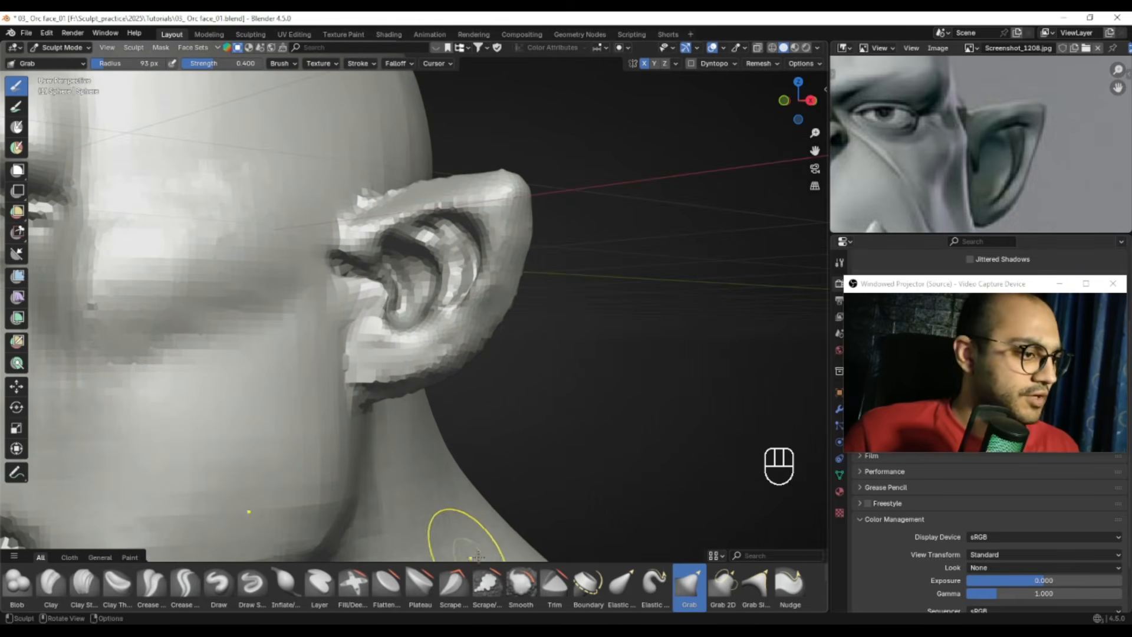
Thin and smooth the ear's lower outer rim with Inflate/Deflate at up to a 120 px radius, then undo the last stroke
left_click(286, 587)
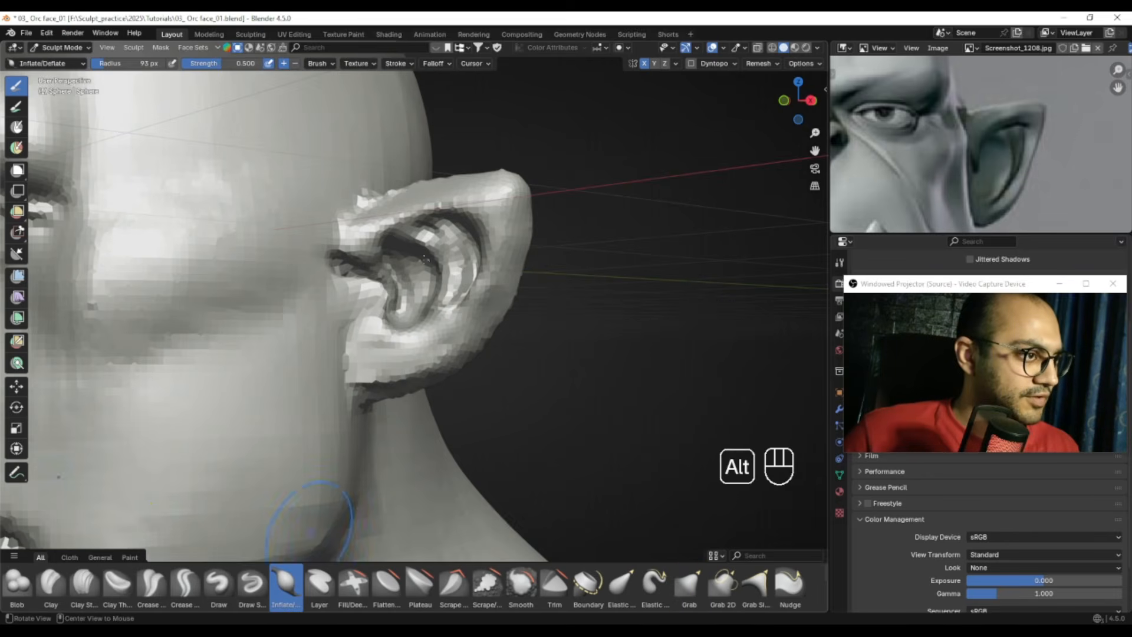
middle_click_drag(448, 295, 472, 294, "alt")
key("f")
mouse_move(425, 353)
left_mouse_down("ctrl")
mouse_move(416, 361)
mouse_move(454, 318)
left_mouse_up("ctrl")
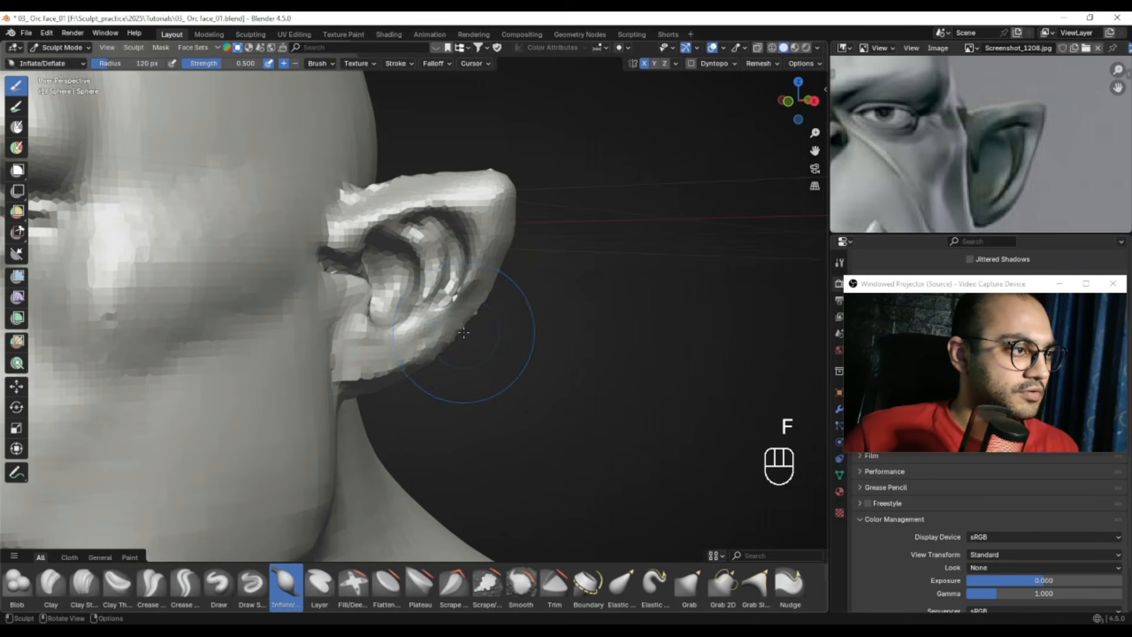
key("f")
left_click(422, 366)
left_click_drag(412, 373, 400, 359, "shift")
key("ctrl+z")
Refine the ear's rear rim with Draw, ending at a 47 px radius, and smooth the earlobe area
left_click(219, 584)
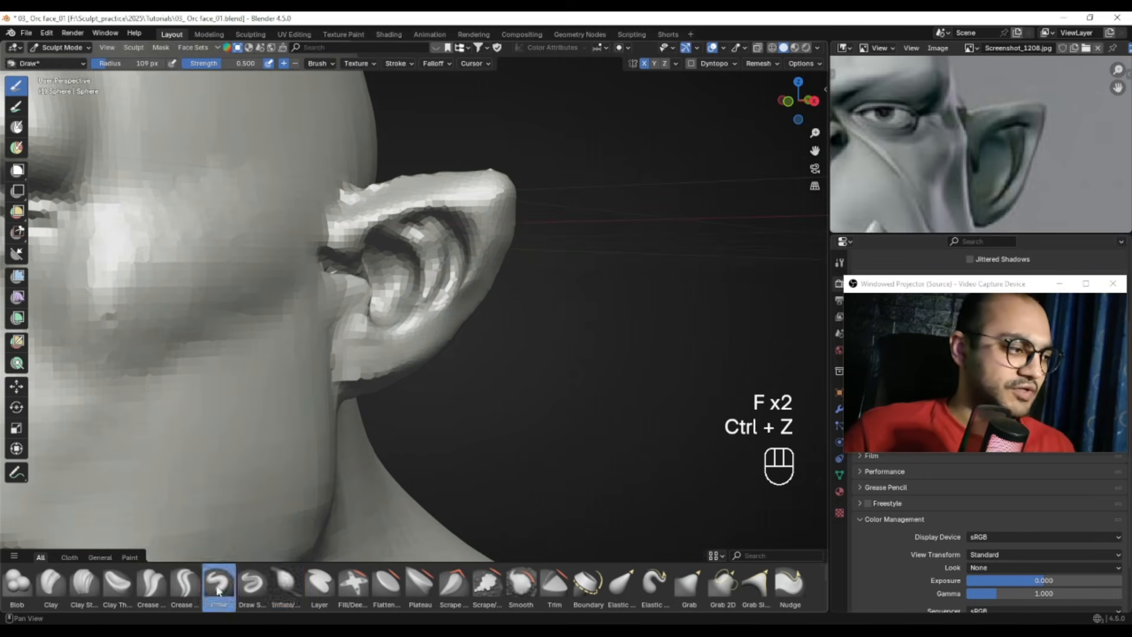
mouse_move(498, 281)
middle_mouse_down("alt")
mouse_move(469, 305)
mouse_move(483, 290)
middle_mouse_up("alt")
key("f")
left_click(447, 306)
key("f")
left_click(449, 288)
left_click_drag(450, 285, 456, 341)
middle_click_drag(458, 341, 388, 335, "alt")
left_click_drag(418, 348, 397, 328, "shift")
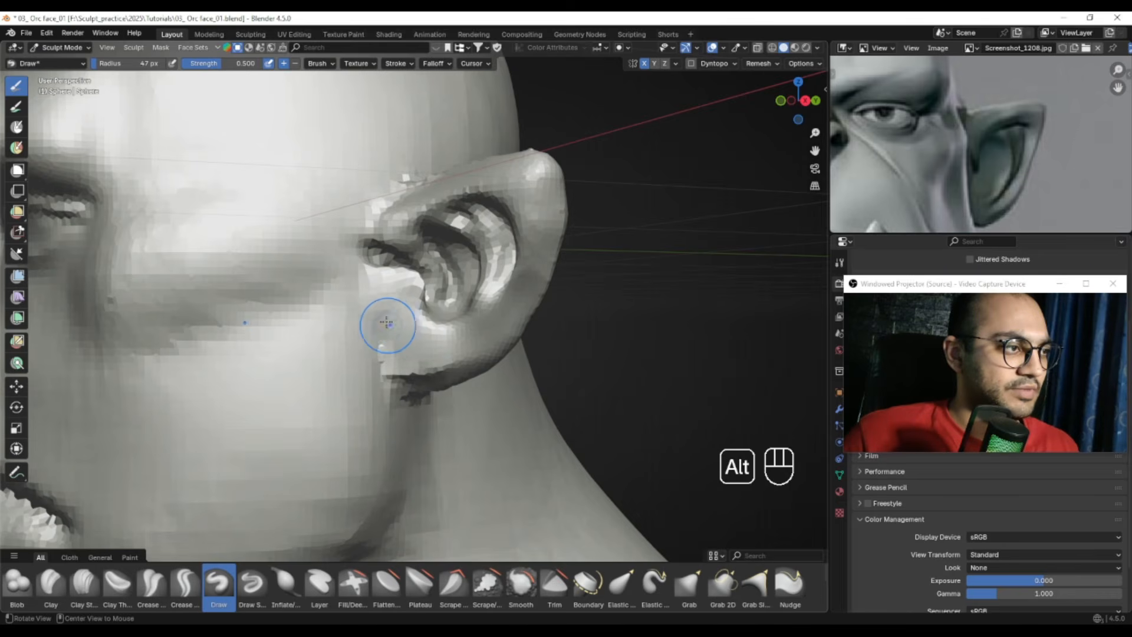
Build up the rear inner fold of the ear with Draw and smooth the area beside it
mouse_move(393, 301)
middle_mouse_down("alt")
mouse_move(409, 260)
mouse_move(384, 328)
mouse_move(455, 325)
mouse_move(503, 180)
mouse_move(450, 204)
middle_mouse_up("alt")
mouse_move(447, 330)
middle_mouse_down("ctrl+alt")
mouse_move(456, 276)
mouse_move(419, 257)
middle_mouse_up("ctrl+alt")
key("f")
left_click(483, 275)
left_click_drag(484, 275, 483, 230)
mouse_move(482, 231)
left_mouse_down("shift")
mouse_move(487, 259)
mouse_move(483, 243)
mouse_move(447, 240)
left_mouse_up("shift")
key("f")
left_click(483, 237)
key("f")
left_click(494, 245)
Carve a groove along the inside of the ear's upper and rear rim with Draw Sharp
left_click(252, 585)
mouse_move(461, 226)
middle_mouse_down("alt+shift")
mouse_move(469, 258)
mouse_move(479, 252)
middle_mouse_up("alt+shift")
key("f")
left_click(448, 239)
mouse_move(398, 251)
left_mouse_down()
mouse_move(426, 225)
mouse_move(501, 223)
mouse_move(518, 250)
mouse_move(518, 327)
left_mouse_up()
key("f")
left_click(451, 231)
key("f")
left_click(501, 227)
key("f")
left_click(508, 282)
key("f")
left_click(505, 313)
Extend the Draw Sharp groove along the lower rim toward the earlobe, ending at a 33 px radius
middle_click_drag(505, 313, 442, 310)
key("f")
left_click(538, 288)
left_click_drag(505, 366, 463, 381)
left_click_drag(497, 307, 544, 297, "alt")
key("f")
left_click(543, 295)
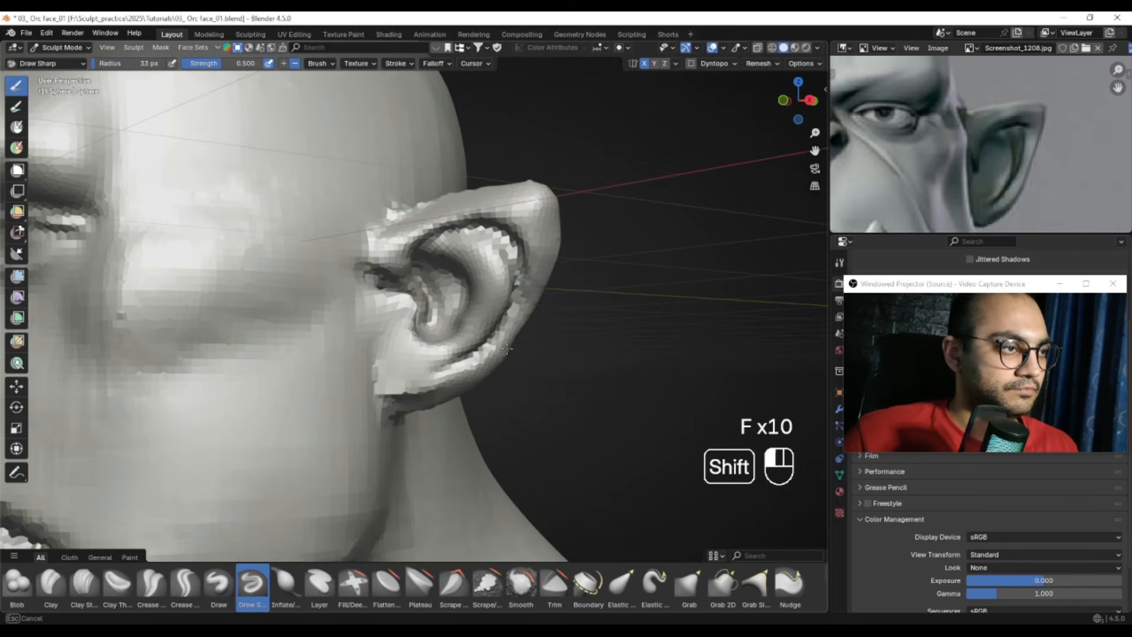
Remesh the bust, then soften and rework the groove along the ear's rear rim with Draw Sharp and smoothing strokes
mouse_move(492, 363)
left_mouse_down("ctrl+alt")
mouse_move(533, 356)
mouse_move(495, 349)
mouse_move(495, 270)
mouse_move(476, 259)
mouse_move(486, 319)
left_mouse_up("ctrl+alt")
key("ctrl+r")
key("f")
left_click(501, 254)
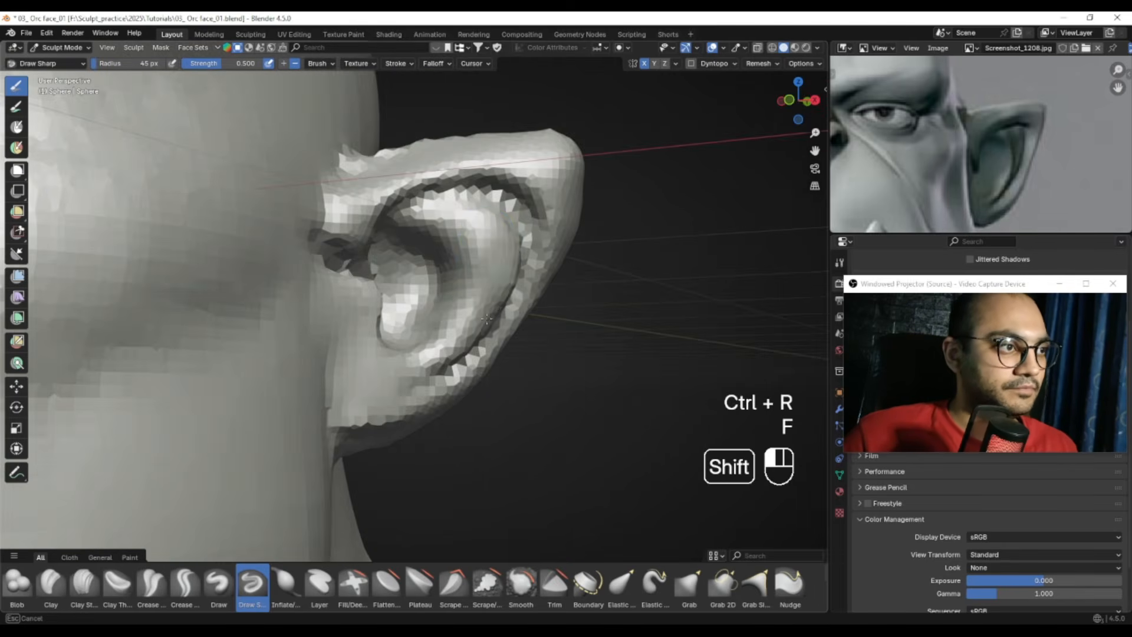
key("f")
mouse_move(499, 258)
left_mouse_down("shift")
mouse_move(491, 319)
mouse_move(469, 321)
left_mouse_up("shift")
left_click(512, 241)
key("f")
left_click(509, 251)
mouse_move(512, 236)
left_mouse_down()
mouse_move(515, 281)
mouse_move(466, 357)
left_mouse_up()
Smooth the groove near the earlobe and refine the upper inner fold with Draw Sharp at about a 57 px radius
key("f")
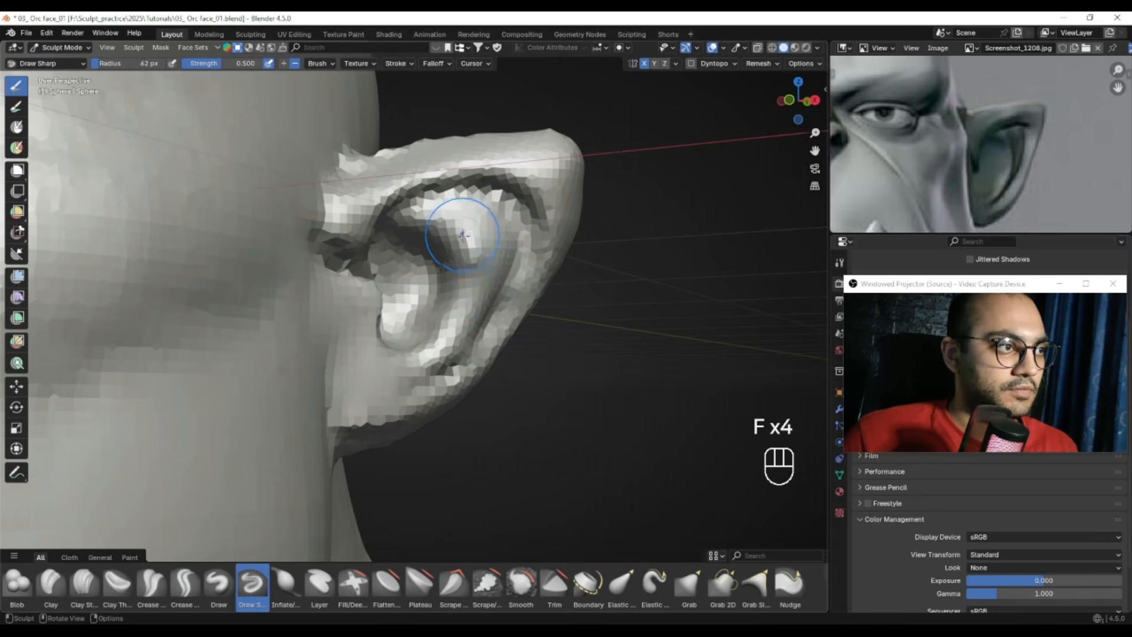
left_click(493, 229)
left_click_drag(463, 231, 459, 243, "shift")
left_click_drag(475, 295, 440, 368, "shift")
key("f")
key("f")
key("f")
left_click(438, 200)
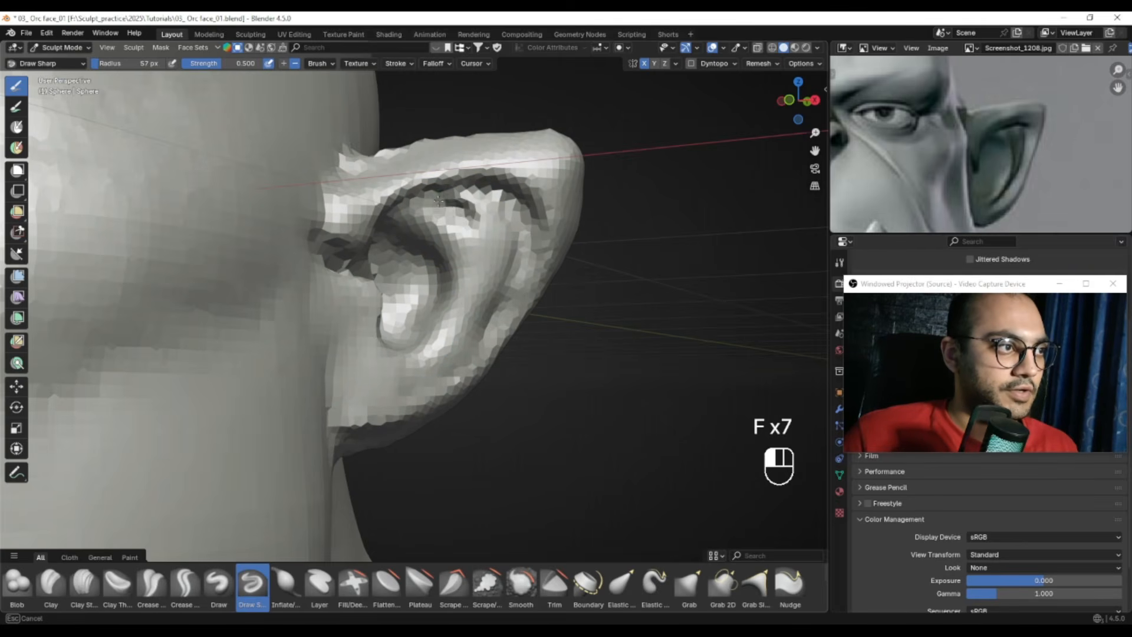
left_click_drag(464, 215, 467, 215, "shift")
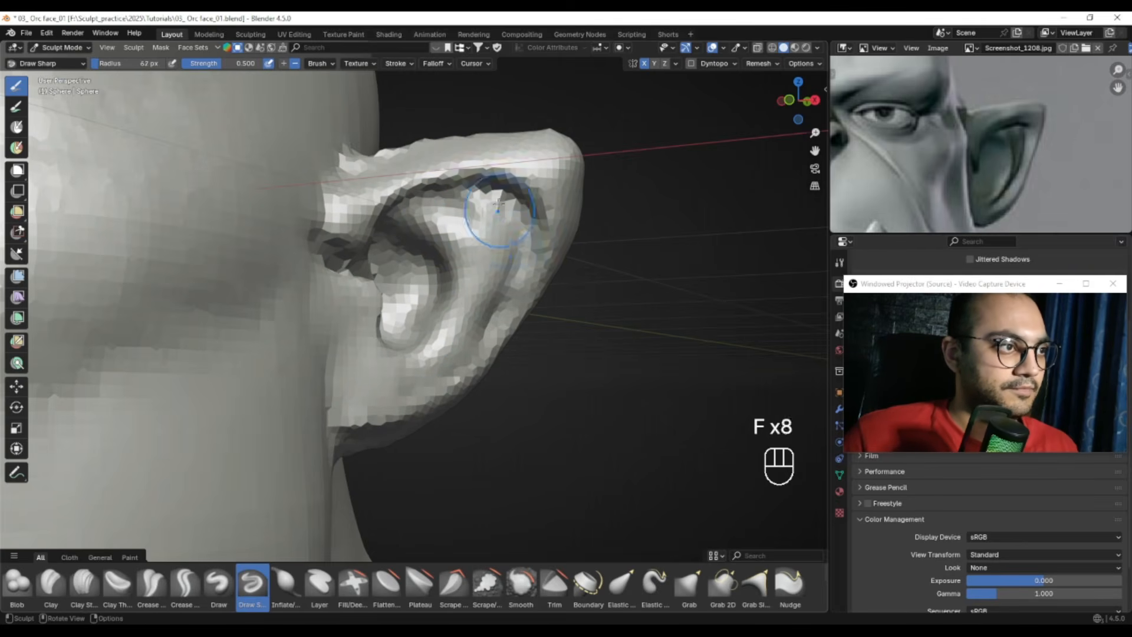
Nudge the lower part of the ear outward slightly with Grab
middle_click_drag(429, 380, 464, 325)
key("g")
key("f")
left_click(456, 334)
scroll(445, 332, "down", 1)
left_click_drag(422, 330, 437, 323)
key("f")
left_click(447, 303)
Straighten the ear's upper edge near the head with Grab, using radii between 76 and 93 px
middle_click_drag(447, 303, 467, 309, "shift")
key("f")
left_click(539, 293)
middle_click_drag(485, 251, 487, 278, "shift")
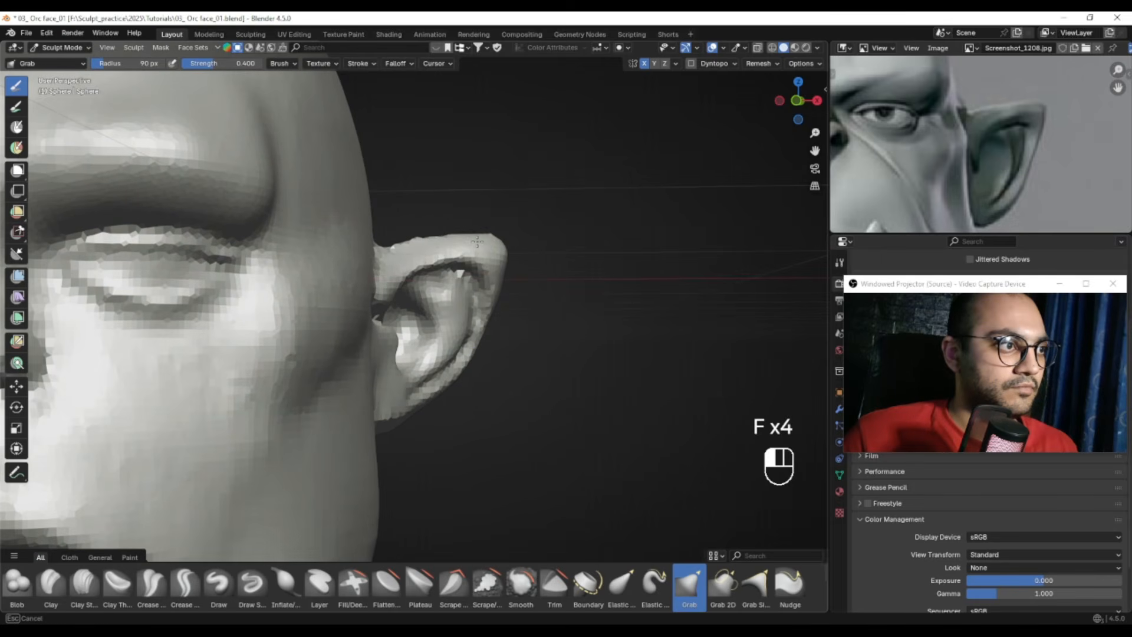
left_click_drag(429, 234, 429, 235)
key("f")
left_click(426, 237)
left_click_drag(427, 239, 430, 237)
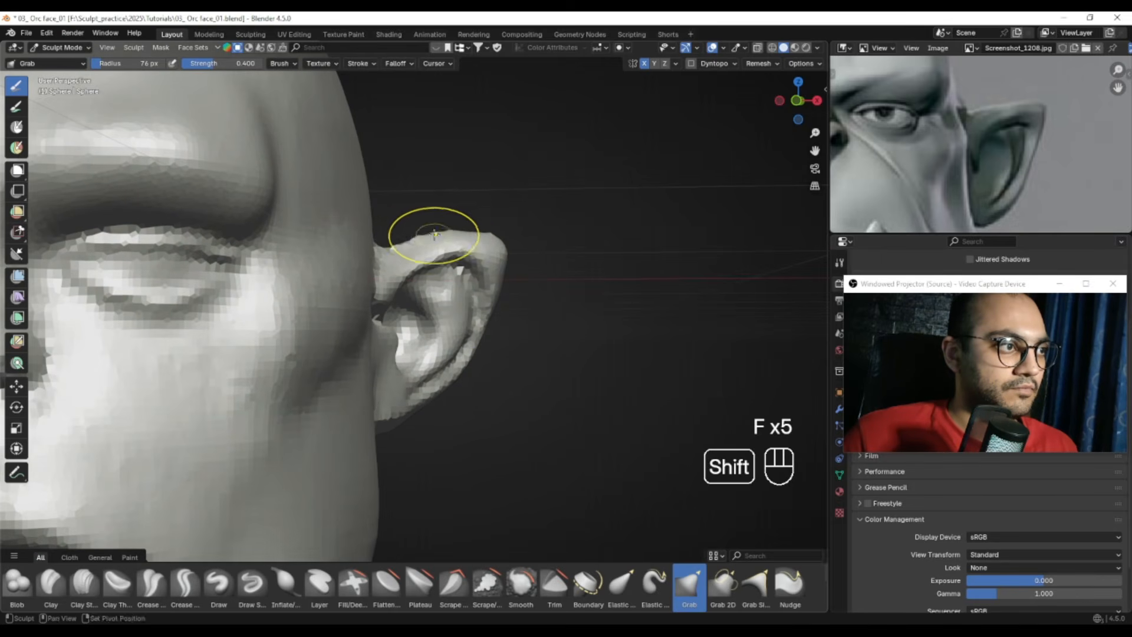
key("f")
left_click(404, 246)
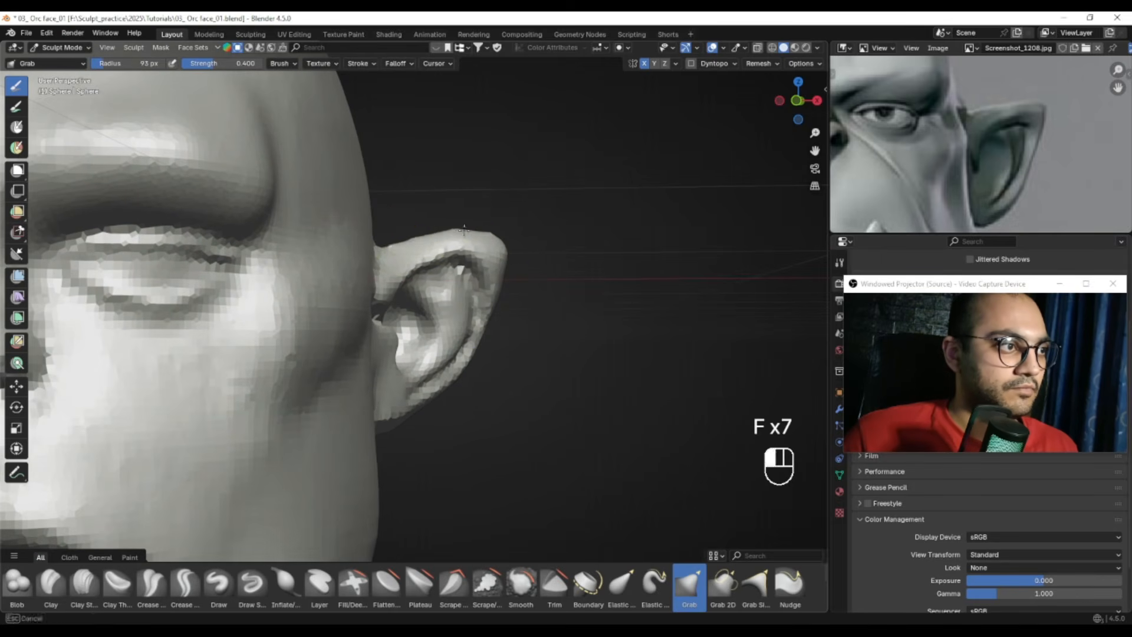
Set the Grab strength to 0.436 and refine the ear's pointed tip at about a 77 px radius
key("shift+f")
left_click_drag(507, 235, 509, 243)
key("f")
left_click(507, 243)
key("f")
left_click(512, 242)
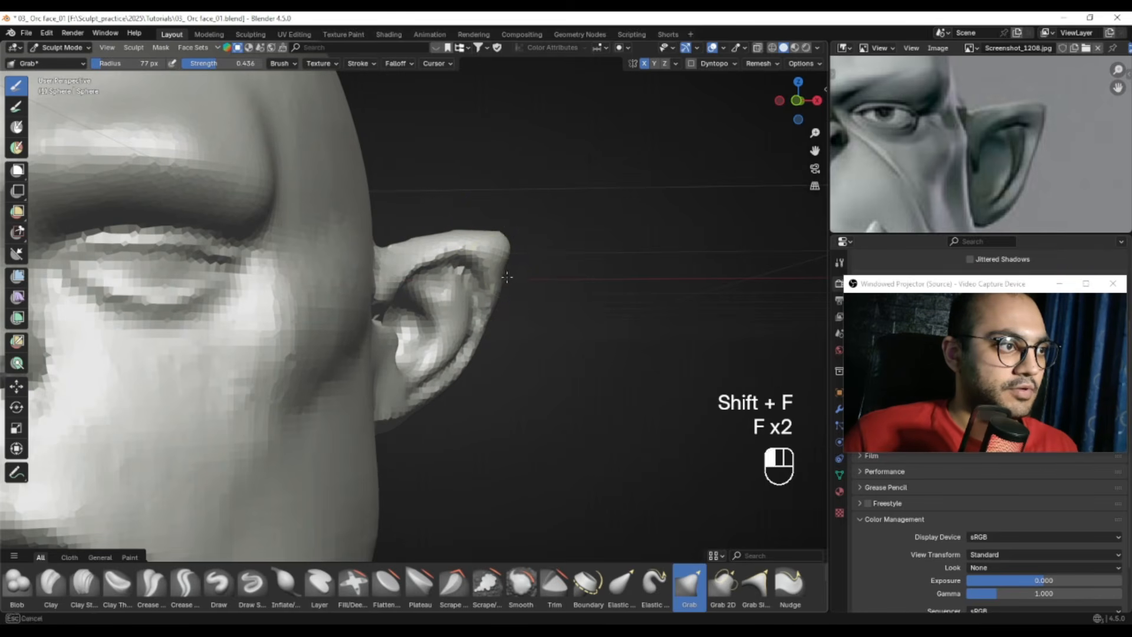
Smooth the back surface of the ear at about a 45 px radius
middle_click_drag(503, 268, 490, 330, "alt")
middle_click_drag(490, 330, 472, 259, "alt")
mouse_move(472, 259)
middle_mouse_down("ctrl+alt")
mouse_move(466, 220)
mouse_move(482, 261)
mouse_move(477, 298)
middle_mouse_up("ctrl+alt")
key("f")
left_click(426, 248)
left_click_drag(423, 247, 413, 255, "shift")
mouse_move(413, 255)
middle_mouse_down("alt")
mouse_move(419, 310)
mouse_move(458, 278)
mouse_move(256, 386)
mouse_move(265, 253)
mouse_move(415, 351)
middle_mouse_up("alt")
key("f")
left_click(415, 319)
left_click_drag(421, 314, 387, 302, "shift")
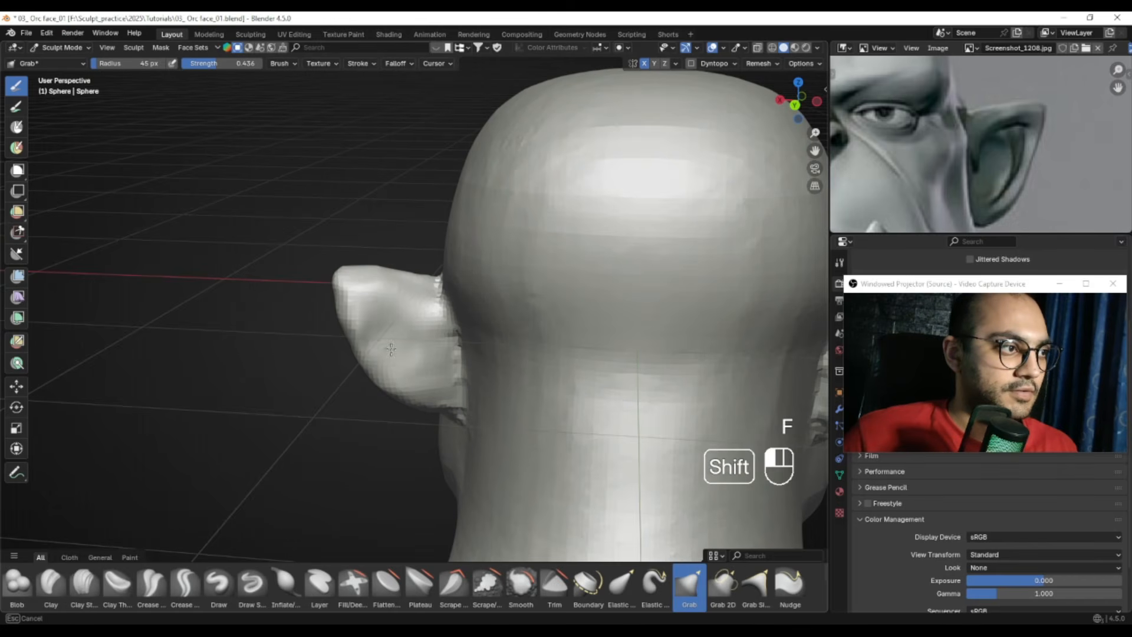
Examine the ears from several angles and compare both sides of the bust from the front
left_click_drag(334, 319, 578, 294, "alt")
mouse_move(493, 278)
left_mouse_down("alt")
mouse_move(505, 283)
mouse_move(443, 240)
mouse_move(463, 336)
mouse_move(493, 317)
mouse_move(493, 252)
left_mouse_up("alt")
key("f")
left_click(519, 318)
left_click_drag(419, 269, 499, 203, "alt+shift")
left_click_drag(460, 279, 450, 263, "alt")
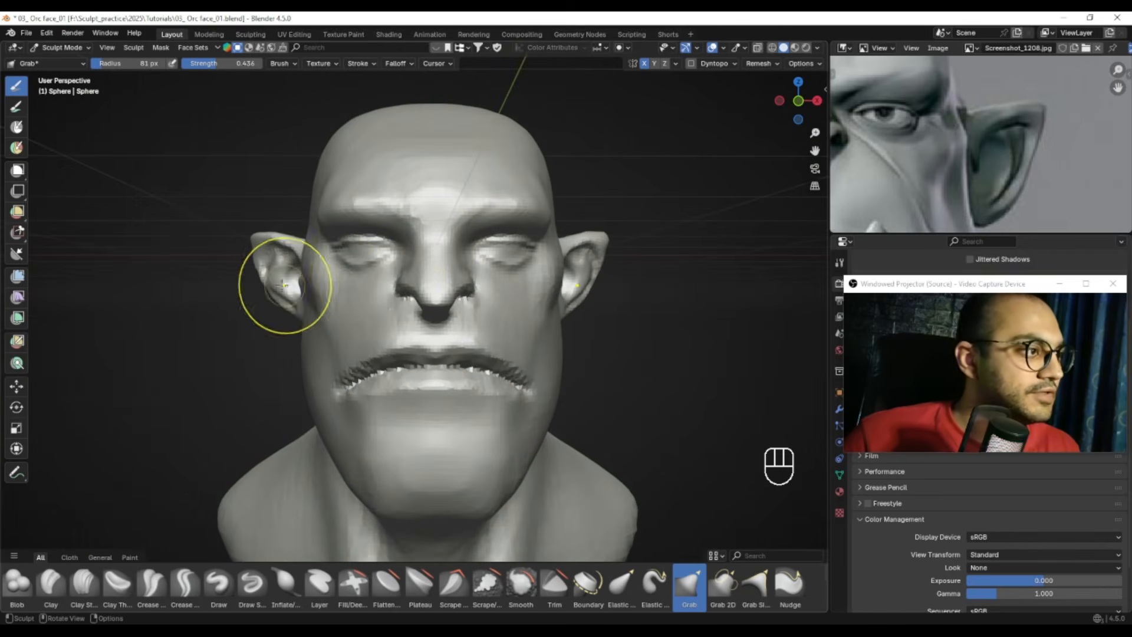
left_click_drag(530, 263, 556, 223, "ctrl+alt")
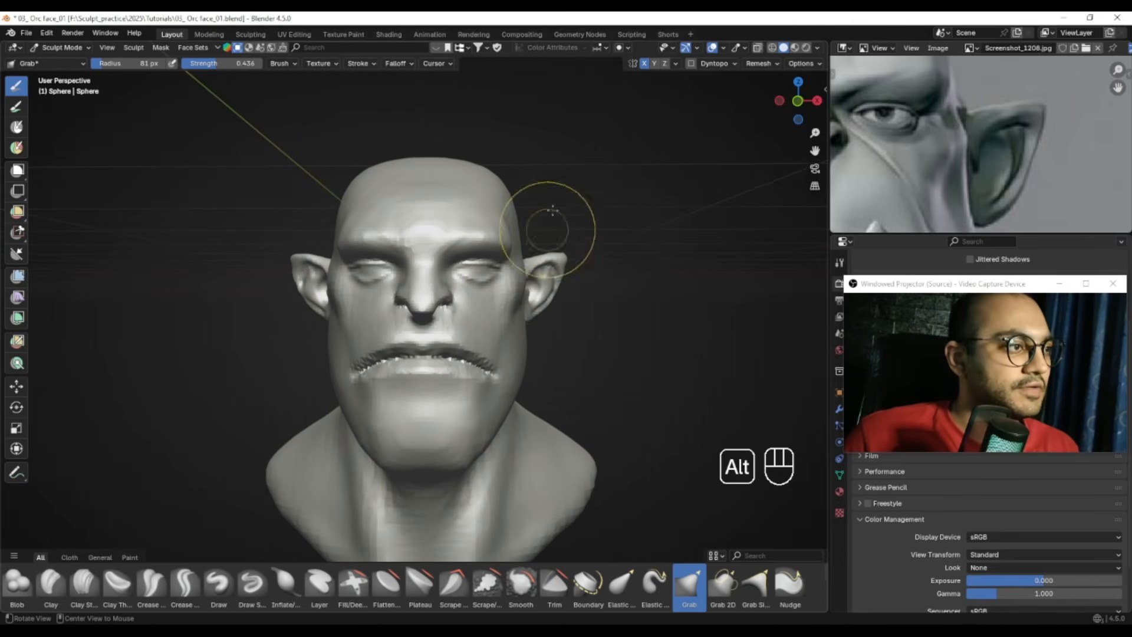
Undo the symmetrize from -X to +X and symmetrize the bust from +X to -X instead
left_click(675, 63)
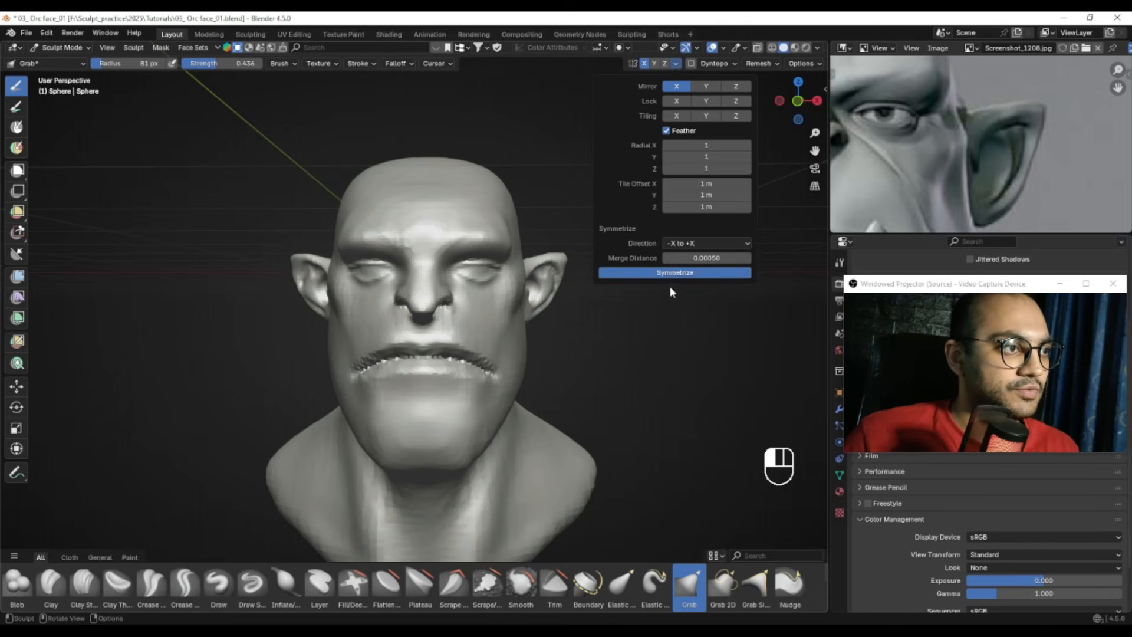
key("ctrl+z")
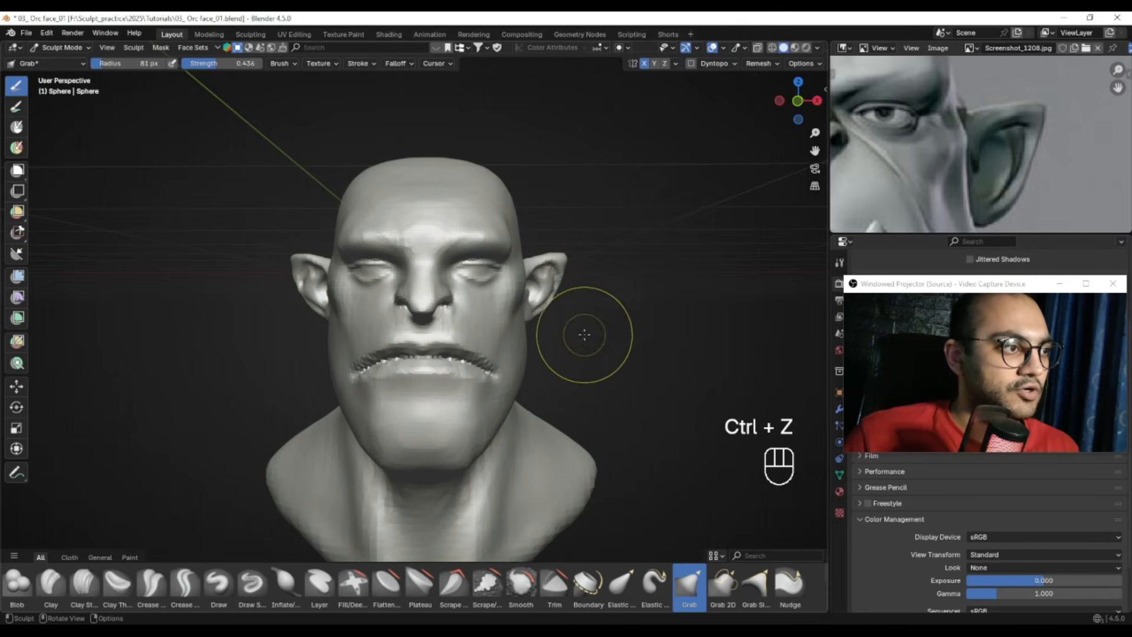
left_click(676, 63)
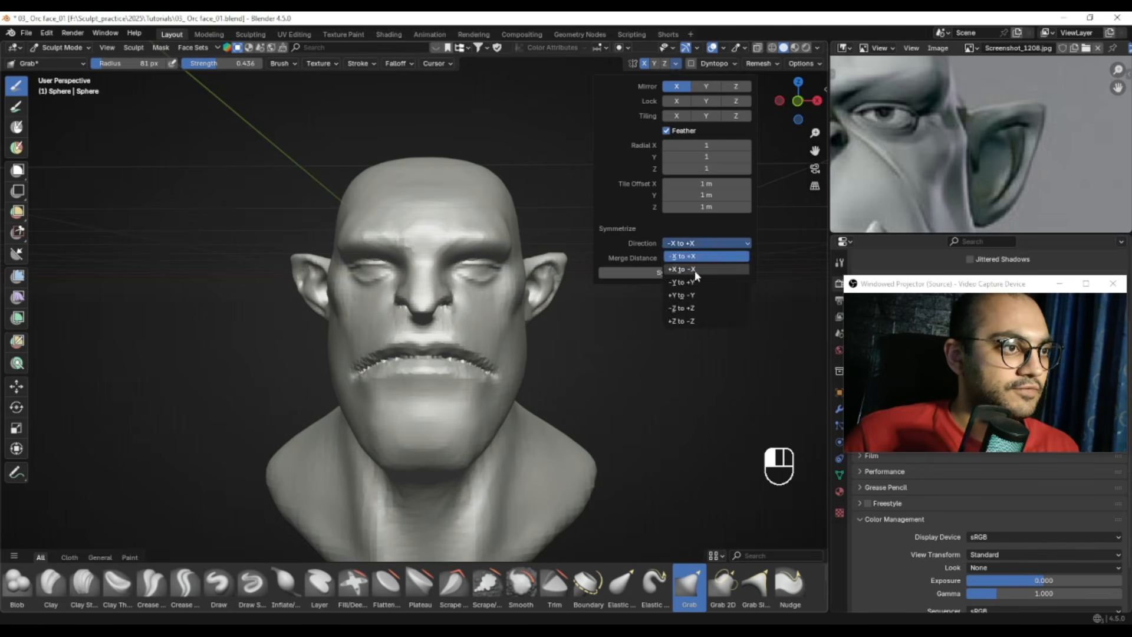
middle_click_drag(543, 299, 520, 278, "shift")
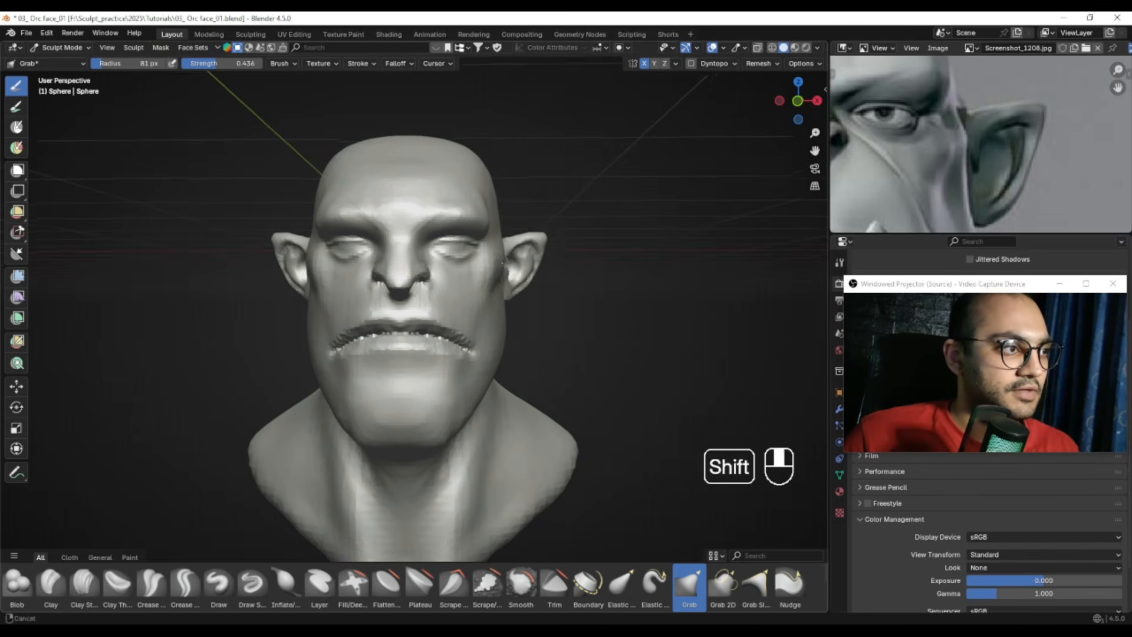
Reframe the reference image on the whole orc head and bring the bust's mouth area into closer view
middle_click_drag(1012, 178, 1038, 174, "alt")
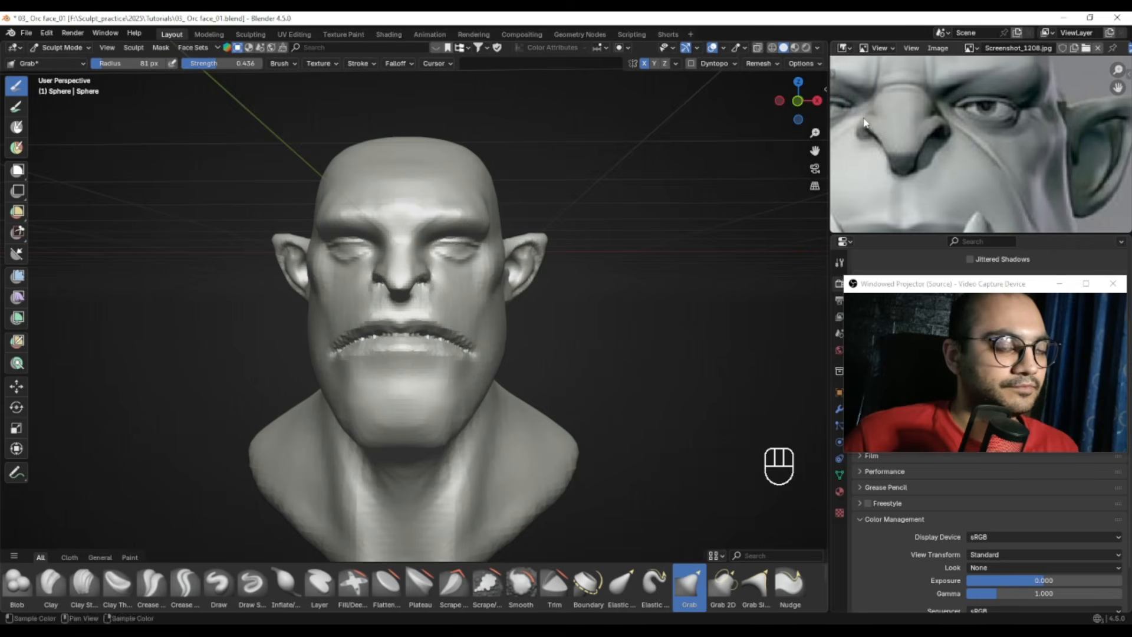
middle_click_drag(961, 139, 990, 153, "ctrl+alt")
middle_click_drag(493, 291, 530, 215, "shift")
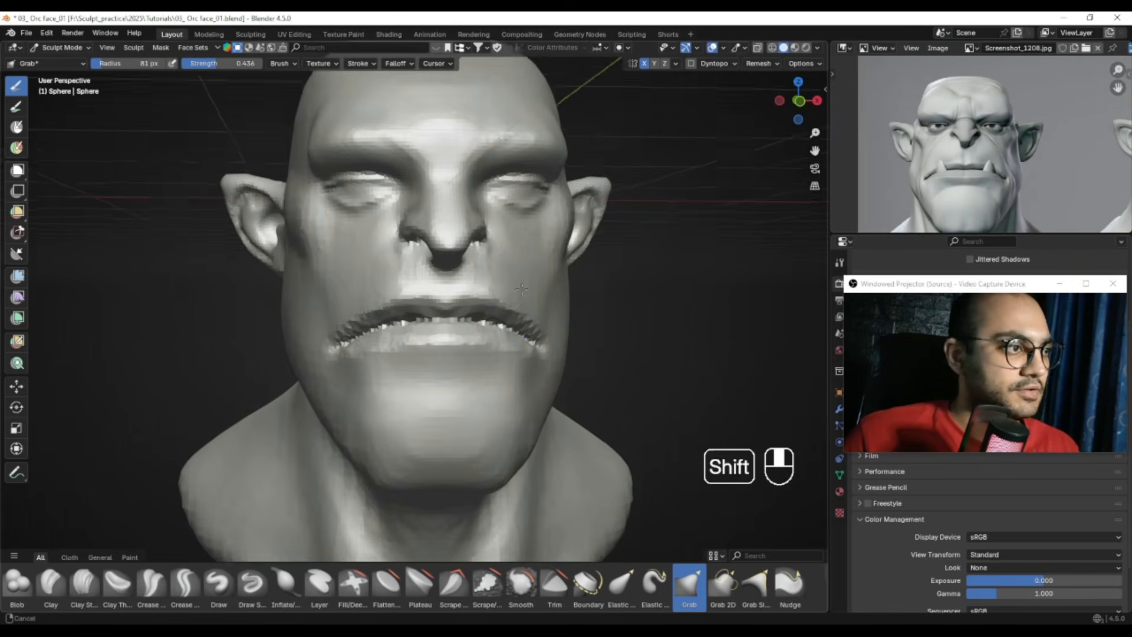
Set the head's remesh voxel size to about 0.00914 m and voxel-remesh the mesh
left_click(147, 593)
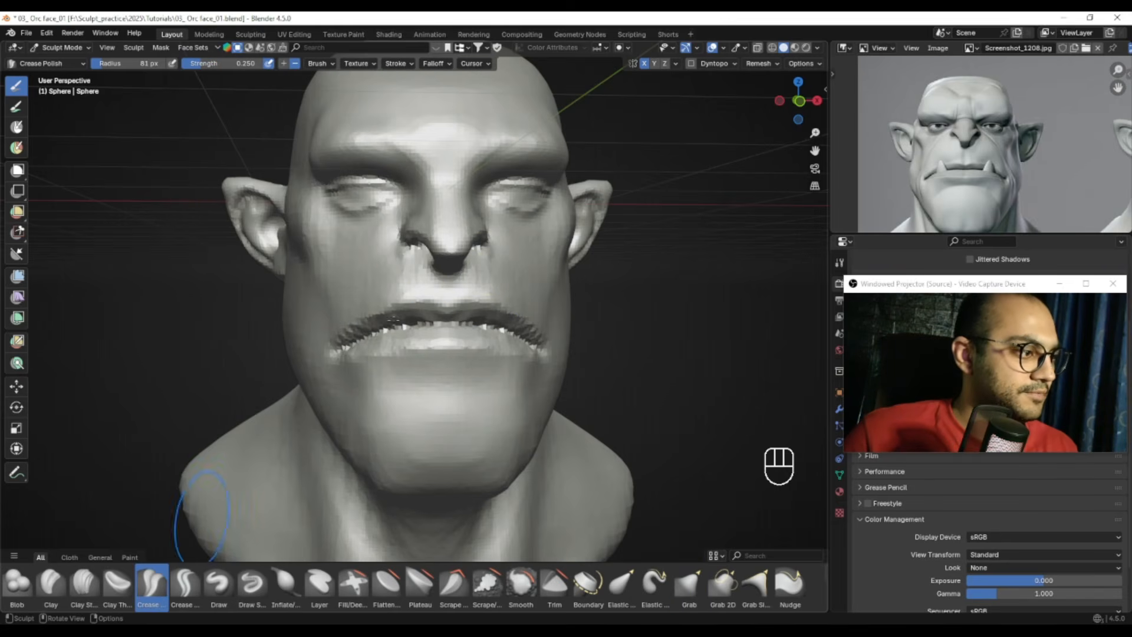
scroll(442, 232, "down", 4)
mouse_move(454, 236)
middle_mouse_down("shift")
mouse_move(479, 241)
mouse_move(379, 240)
mouse_move(458, 252)
middle_mouse_up("shift")
key("r")
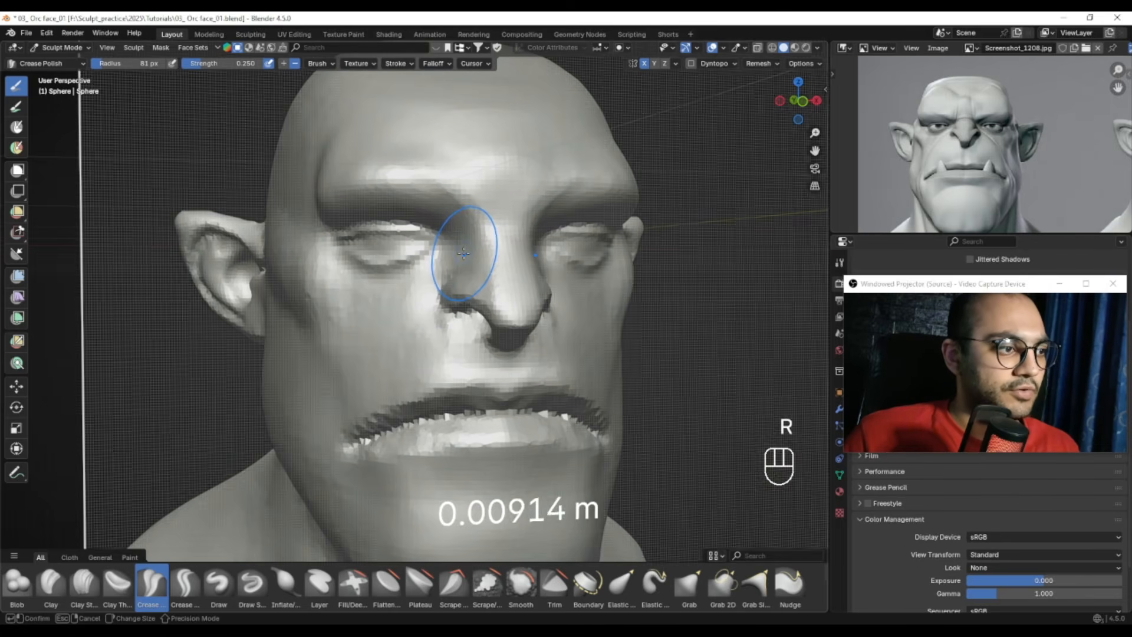
left_click(463, 253)
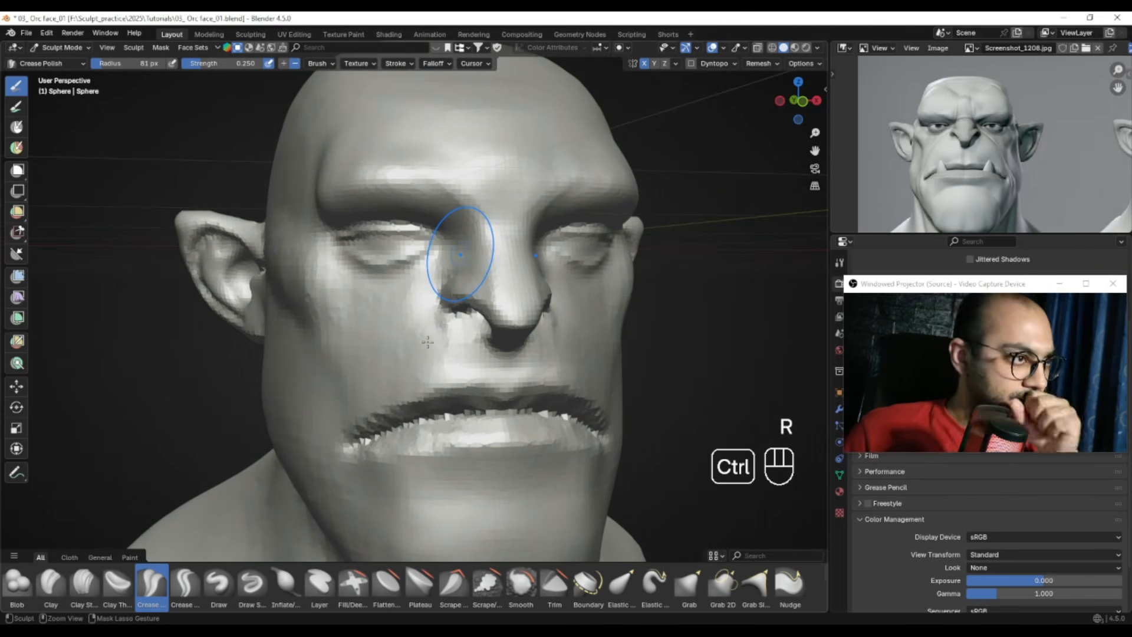
key("ctrl+r")
Carve into the eye between the lids with the Draw Sharp brush at a radius of about 55 px
left_click(253, 587)
mouse_move(448, 307)
left_mouse_down("alt")
mouse_move(519, 298)
mouse_move(543, 278)
mouse_move(448, 279)
left_mouse_up("alt")
key("f")
left_click(409, 279)
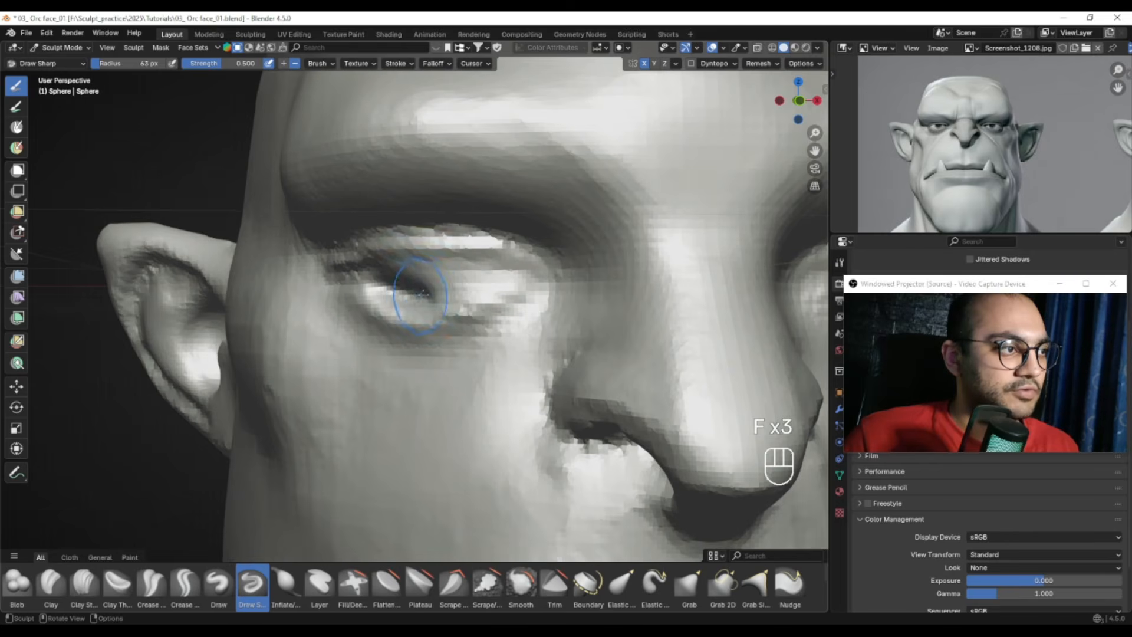
key("f")
key("f")
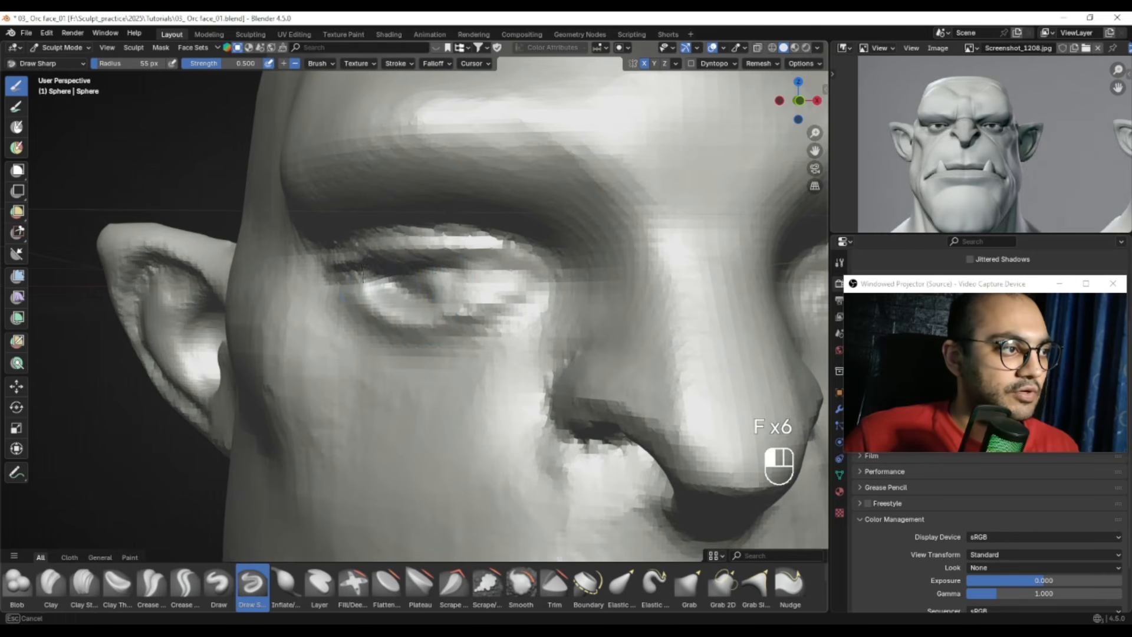
left_click_drag(444, 293, 454, 283)
Deepen the eye opening and sharpen the lid edges with Draw Sharp, reducing the brush radius to about 24 px
mouse_move(455, 283)
left_mouse_down("alt+shift")
mouse_move(439, 280)
mouse_move(466, 285)
left_mouse_up("alt+shift")
key("f")
left_click(454, 284)
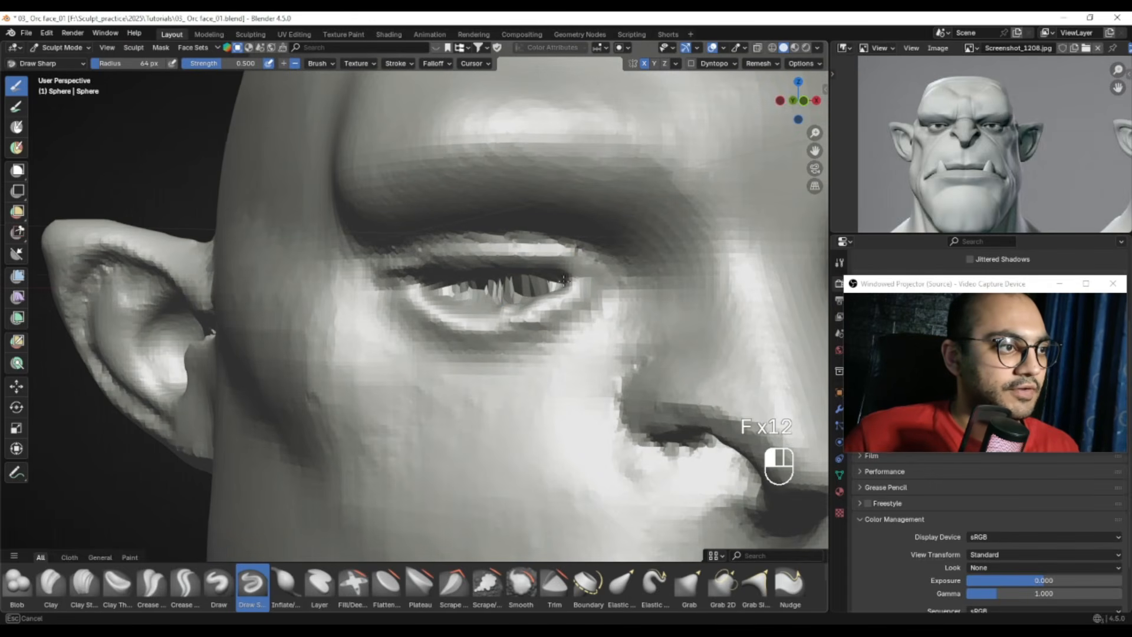
left_click_drag(473, 307, 546, 338, "alt")
key("f")
key("f")
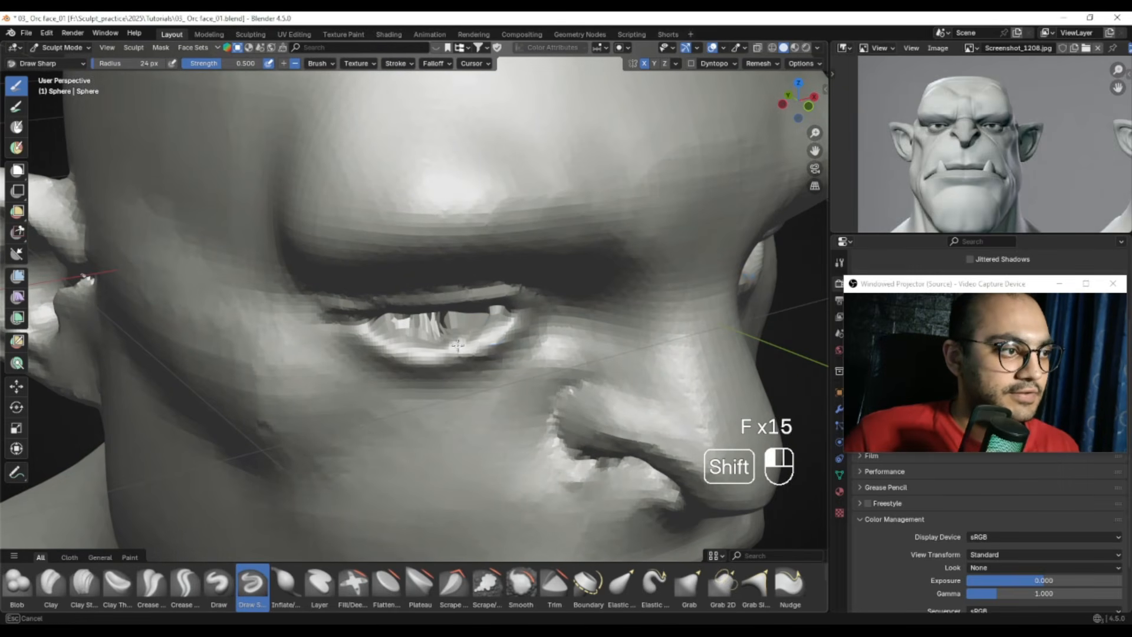
mouse_move(439, 340)
left_mouse_down("alt")
mouse_move(450, 246)
mouse_move(454, 424)
mouse_move(423, 270)
mouse_move(448, 331)
left_mouse_up("alt")
Switch to Object Mode, add a UV sphere for the eyeball and shade it smooth
key("ctrl+Tab")
left_click(311, 384)
key("shift+a")
mouse_move(579, 331)
left_click(640, 365)
middle_click_drag(635, 346, 503, 273, "shift")
scroll(465, 217, "up", 2)
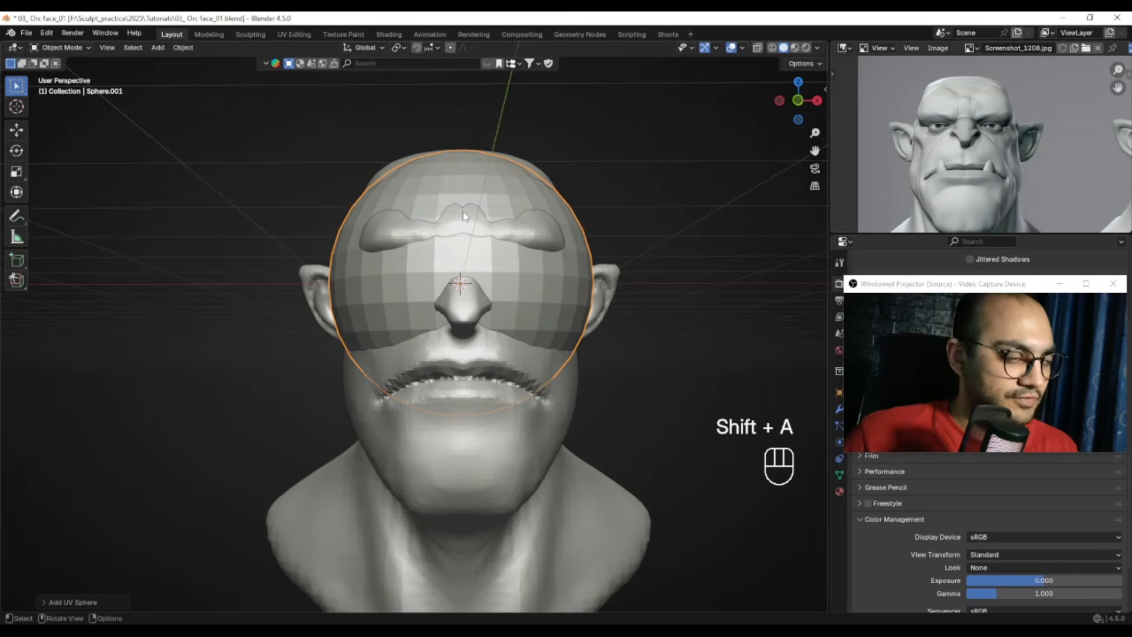
right_click(508, 194)
left_click(479, 207)
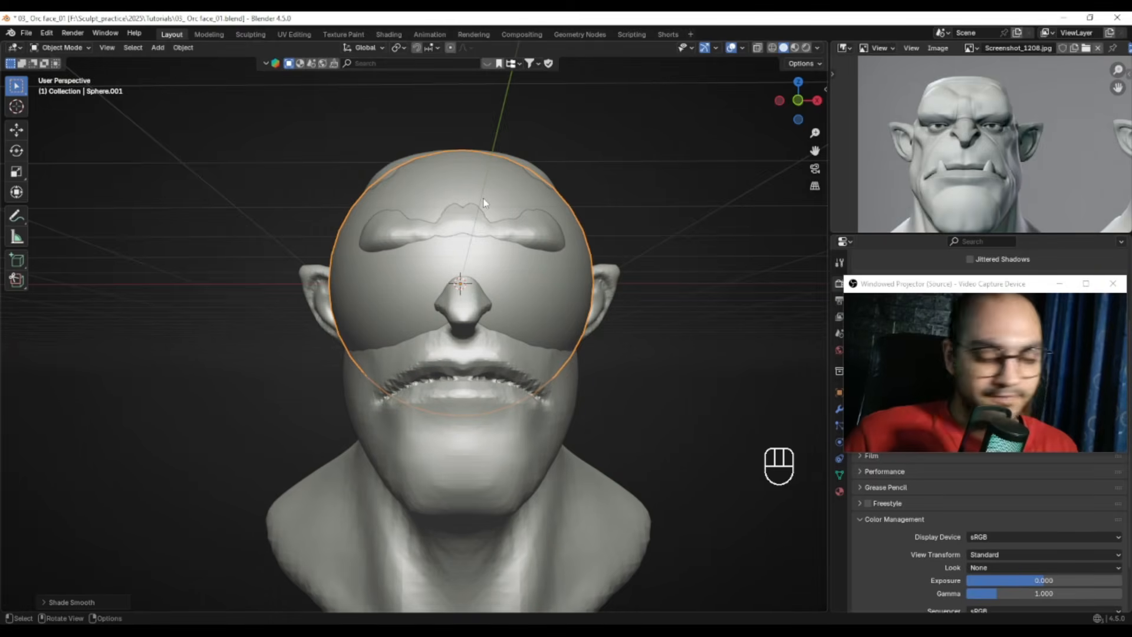
In the front view, scale the sphere down to eyeball size and move it onto the eye socket
key("KP_1")
middle_click_drag(483, 203, 556, 303, "ctrl")
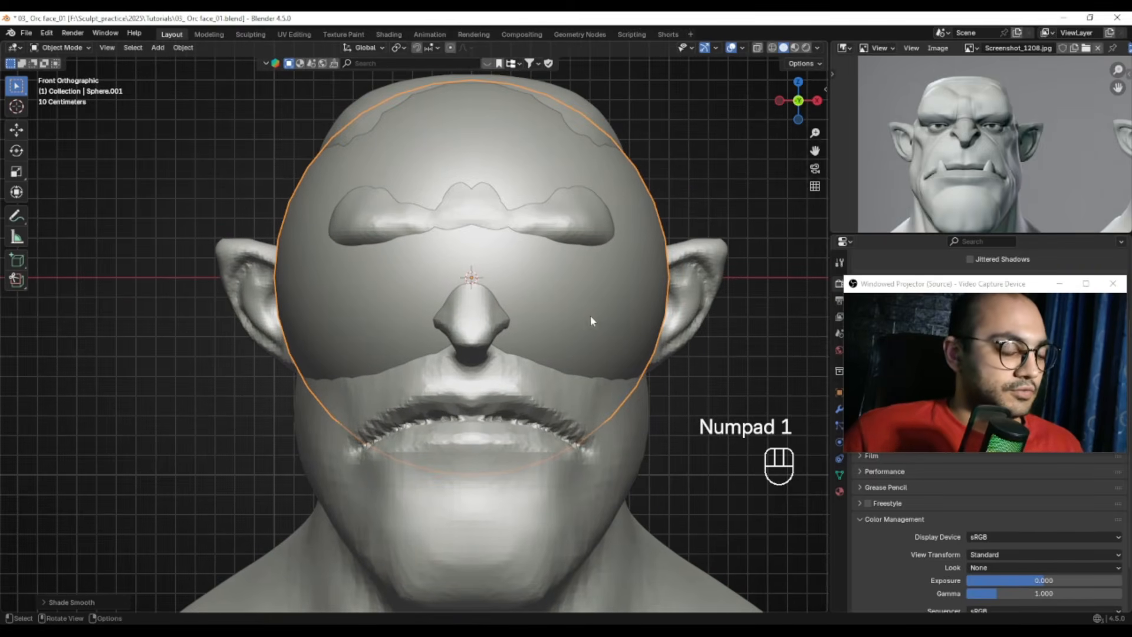
key("s")
key("g")
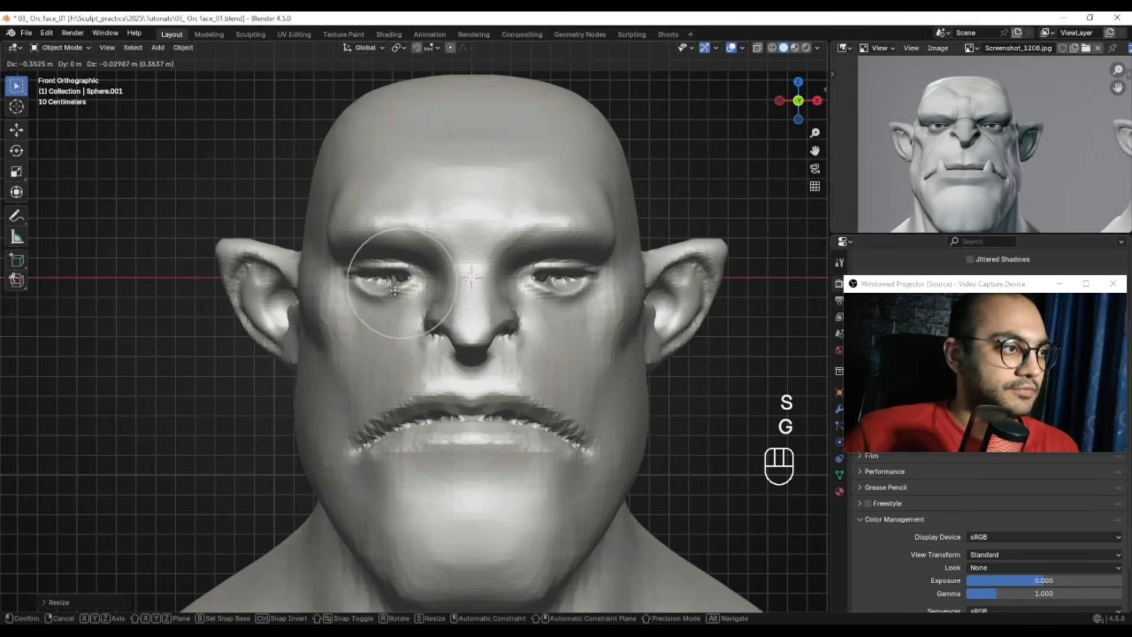
key("s")
key("g")
key("s")
left_click(435, 291)
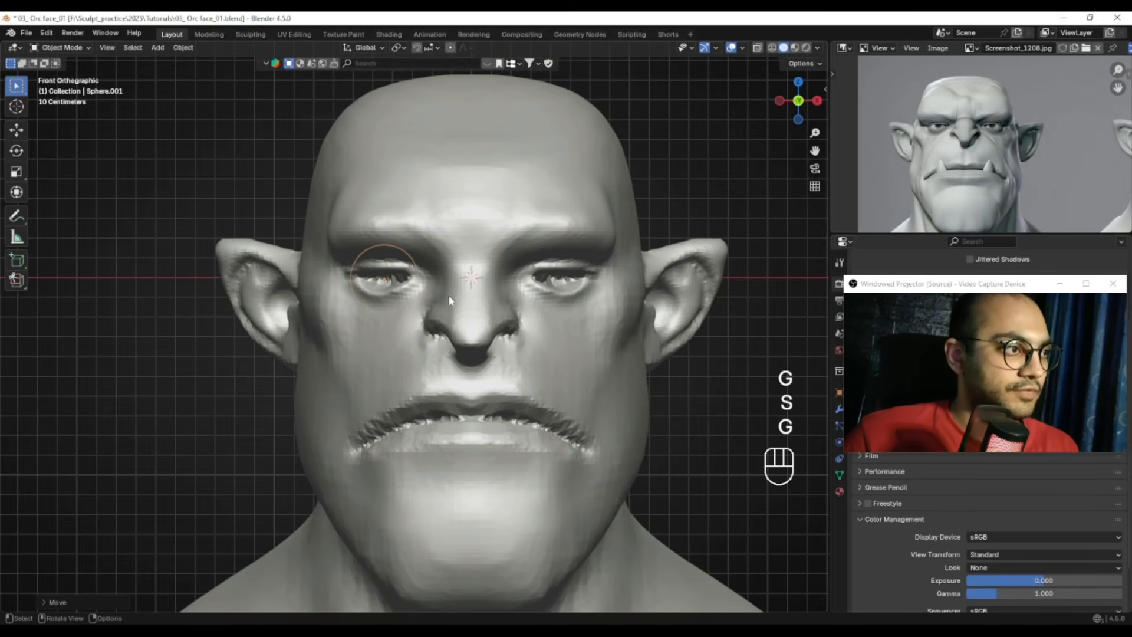
In the side view, move the eyeball sphere into depth behind the eyelids, and select the head
key("ctrl+KP_3")
left_click_drag(402, 282, 496, 275, "ctrl+alt")
left_click_drag(495, 275, 354, 283, "alt+shift")
key("g")
key("g")
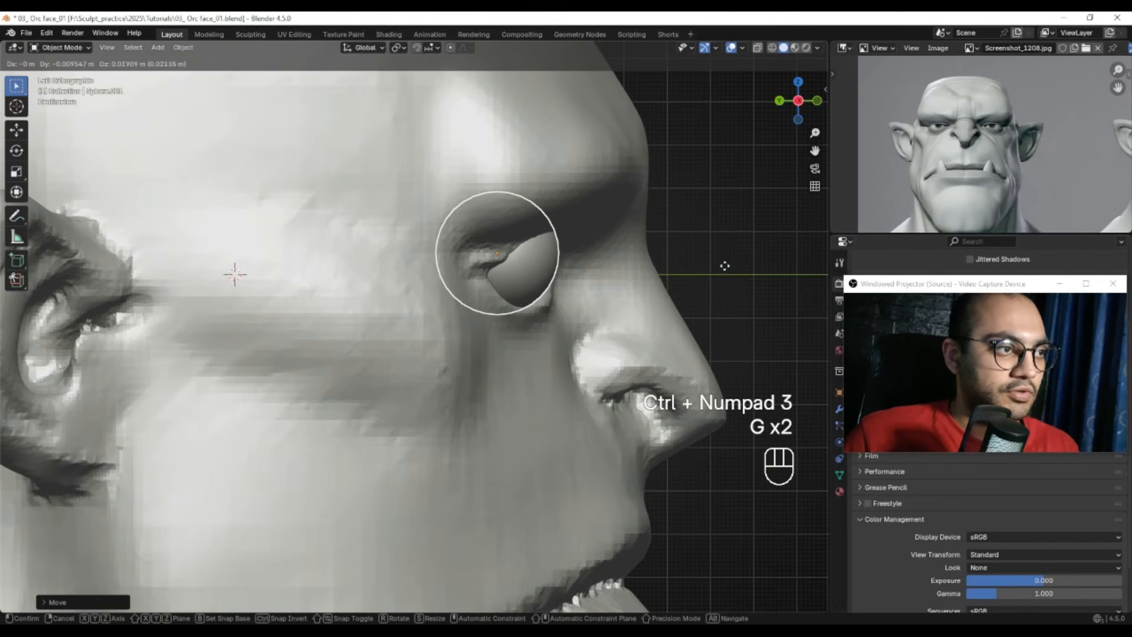
left_click(725, 257)
left_click_drag(725, 257, 466, 200, "alt")
left_click(466, 201)
left_click_drag(462, 238, 501, 286, "alt")
left_click(475, 314)
key("ctrl+KP_3")
left_click_drag(502, 286, 478, 258, "alt+shift")
key("g")
left_click(614, 272)
key("ctrl+z")
In Sculpt Mode on the head, use a resized Grab brush to pull the eyelid edges around the eyeball
key("ctrl+Tab")
left_click(532, 348)
mouse_move(532, 348)
left_mouse_down("alt")
mouse_move(468, 245)
mouse_move(483, 176)
mouse_move(505, 247)
mouse_move(480, 277)
mouse_move(419, 250)
mouse_move(422, 240)
mouse_move(432, 273)
left_mouse_up("alt")
key("g")
key("f")
key("f")
key("f")
left_click(540, 273)
key("f")
left_click(424, 268)
left_click_drag(475, 243, 484, 234)
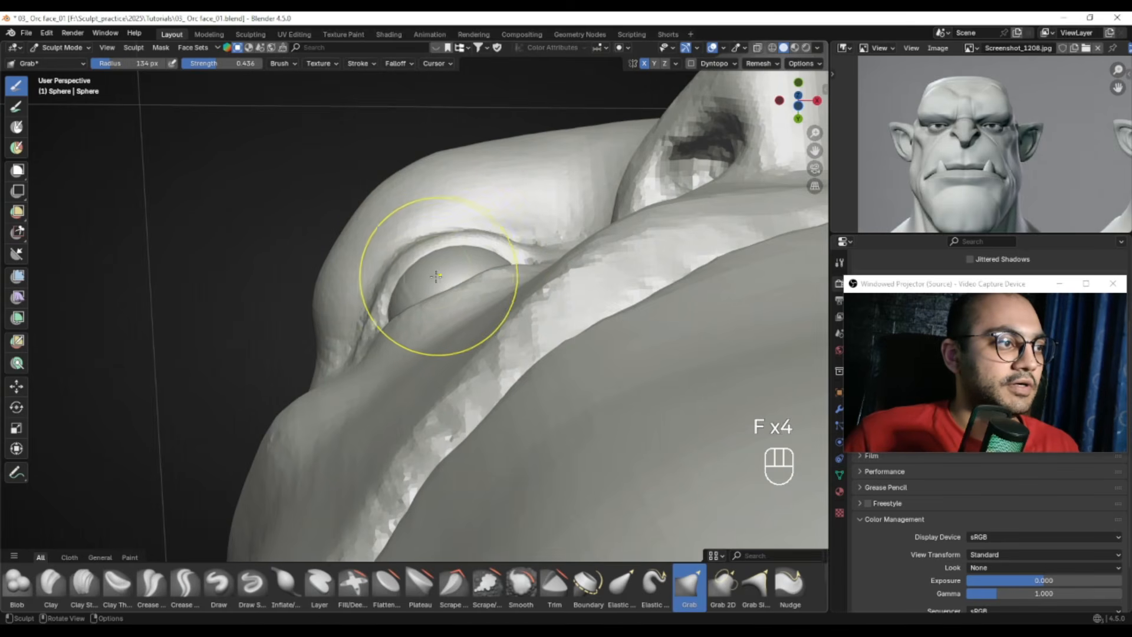
key("f")
left_click(458, 254)
Wrap the lids and the surrounding socket more closely around the eyeball with the Grab brush at varying sizes
mouse_move(508, 257)
left_mouse_down("alt")
mouse_move(468, 366)
mouse_move(505, 361)
mouse_move(548, 328)
mouse_move(516, 320)
mouse_move(518, 253)
mouse_move(477, 232)
left_mouse_up("alt")
key("f")
left_click(416, 377)
key("f")
left_click(505, 361)
key("f")
left_click(548, 328)
key("f")
left_click(482, 239)
key("f")
left_click(481, 241)
Adjust the outer eye corner in profile with the Grab brush at a radius of about 52 px
mouse_move(481, 241)
left_mouse_down("alt")
mouse_move(480, 341)
mouse_move(526, 325)
mouse_move(521, 301)
mouse_move(493, 329)
mouse_move(434, 317)
left_mouse_up("alt")
key("f")
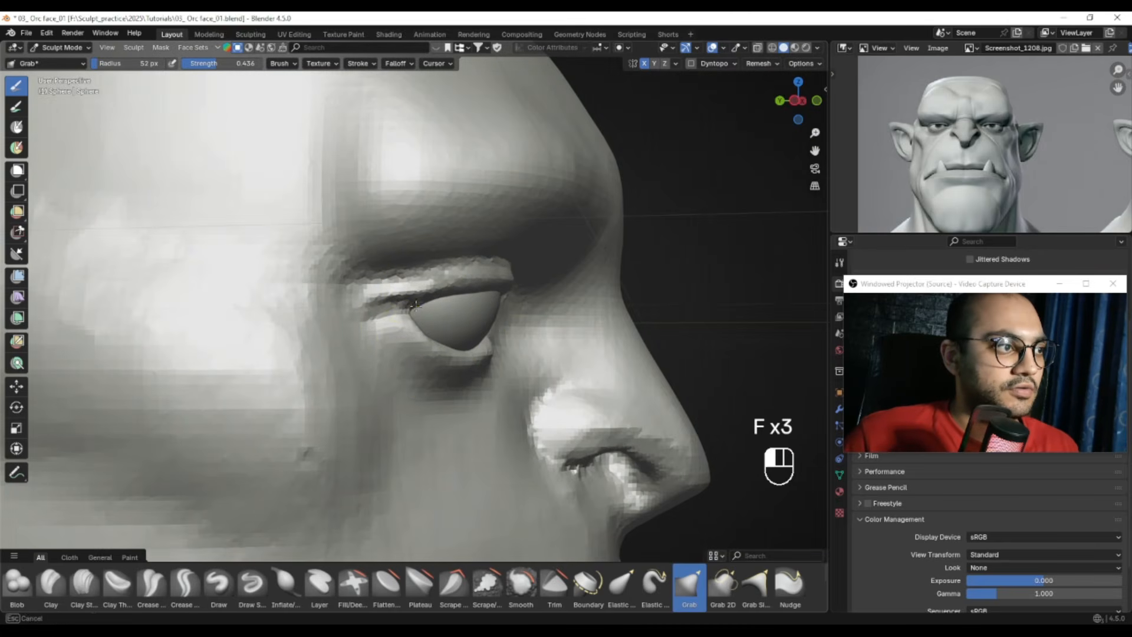
mouse_move(472, 293)
left_mouse_down("alt")
mouse_move(457, 328)
mouse_move(463, 295)
left_mouse_up("alt")
Reshape the lower eyelid curve with the Grab brush, using the orc reference's eyes as a guide
scroll(477, 286, "up", 2)
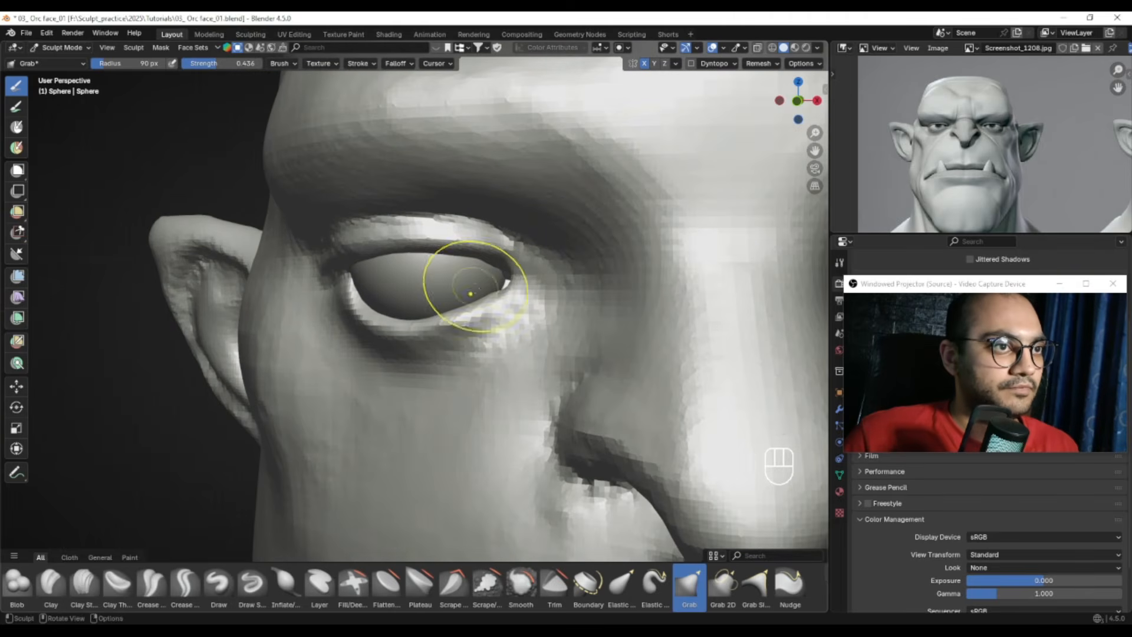
scroll(901, 93, "up", 5)
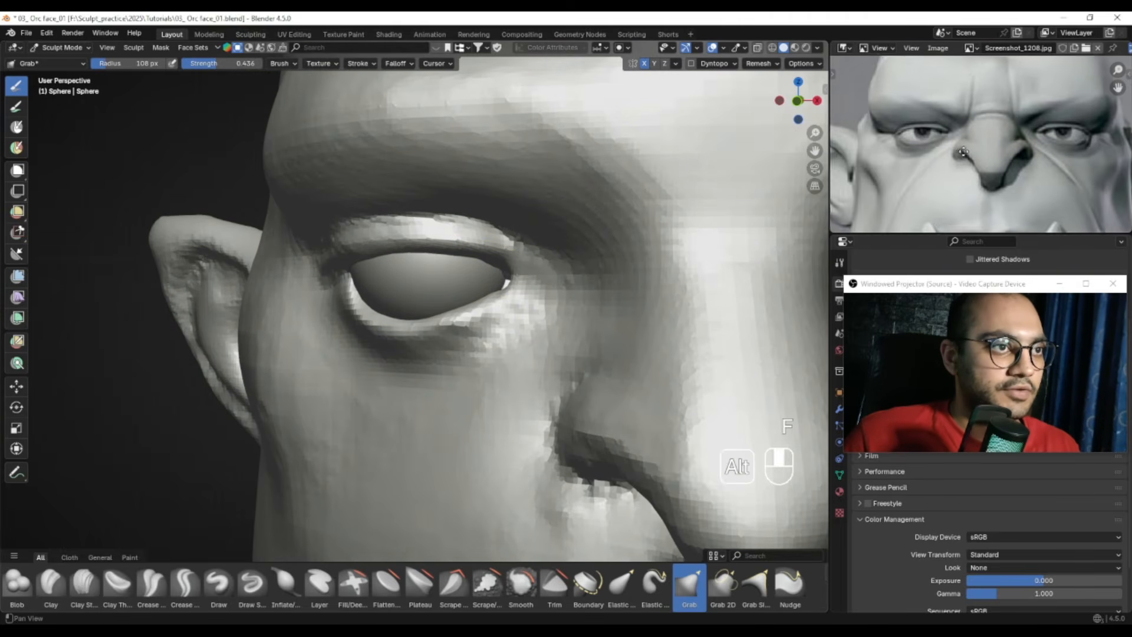
scroll(590, 183, "up", 1)
left_click_drag(396, 275, 409, 276, "alt")
key("f")
left_click(440, 266)
left_click_drag(397, 326, 392, 309)
mouse_move(466, 312)
left_mouse_down("alt")
mouse_move(437, 313)
mouse_move(494, 290)
left_mouse_up("alt")
key("f")
left_click(466, 312)
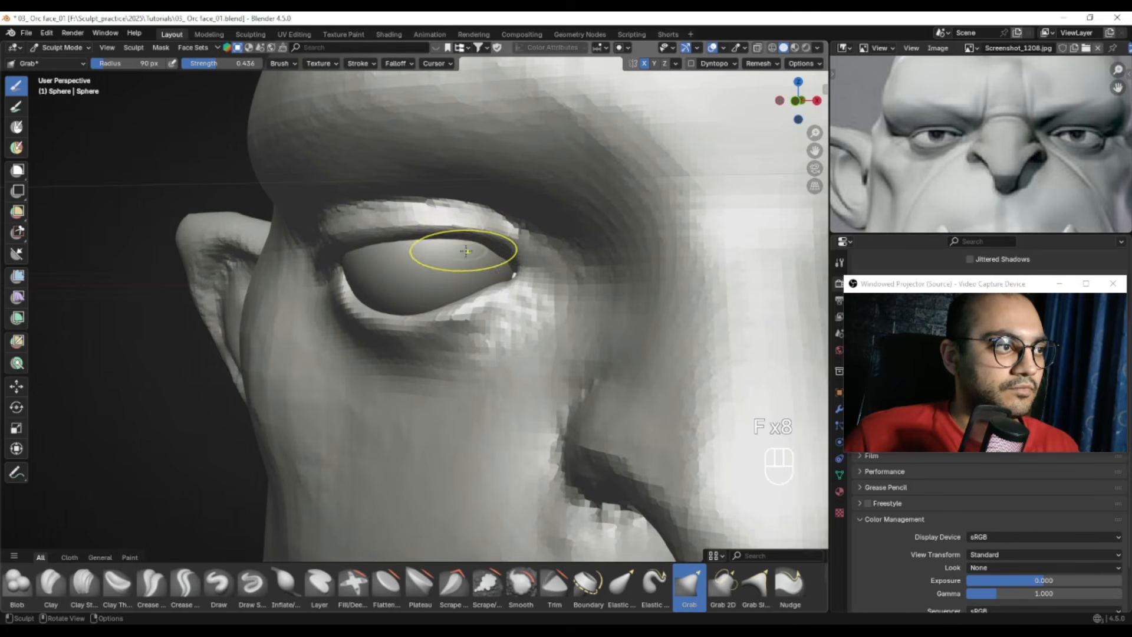
Refine the inner eye corner and nearby lid edges with the Grab brush, starting at a radius of about 73 px
key("f")
left_click(508, 241)
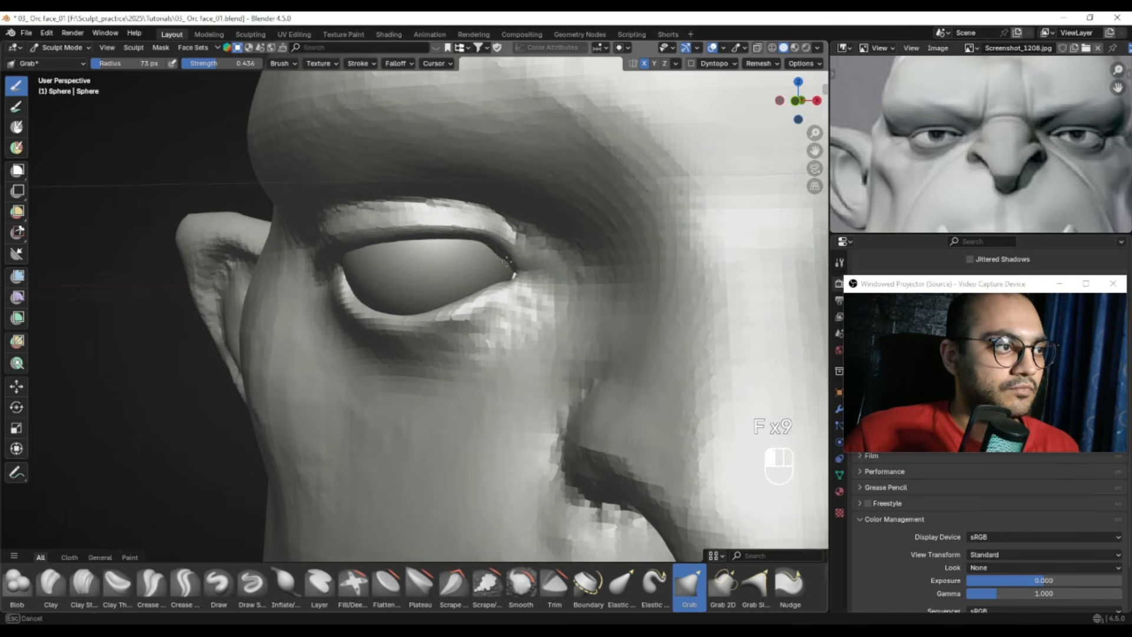
mouse_move(515, 252)
left_mouse_down("ctrl+alt")
mouse_move(493, 283)
mouse_move(501, 274)
mouse_move(512, 293)
mouse_move(499, 310)
left_mouse_up("ctrl+alt")
key("f")
left_click(479, 273)
key("f")
left_click(541, 292)
key("f")
key("f")
left_click(494, 329)
In Object Mode, reposition the eyeball sphere within the eyelids and reselect the head
left_click_drag(434, 323, 544, 307, "alt")
key("ctrl+Tab")
key("g")
key("ctrl+z")
key("g")
left_click(547, 299)
mouse_move(547, 299)
left_mouse_down("alt")
mouse_move(459, 304)
mouse_move(462, 319)
mouse_move(444, 311)
left_mouse_up("alt")
left_click(488, 312)
Return the head to Sculpt Mode and pull the lower eyelid against the eyeball with the Grab brush
key("ctrl+Tab")
key("f")
left_click(457, 328)
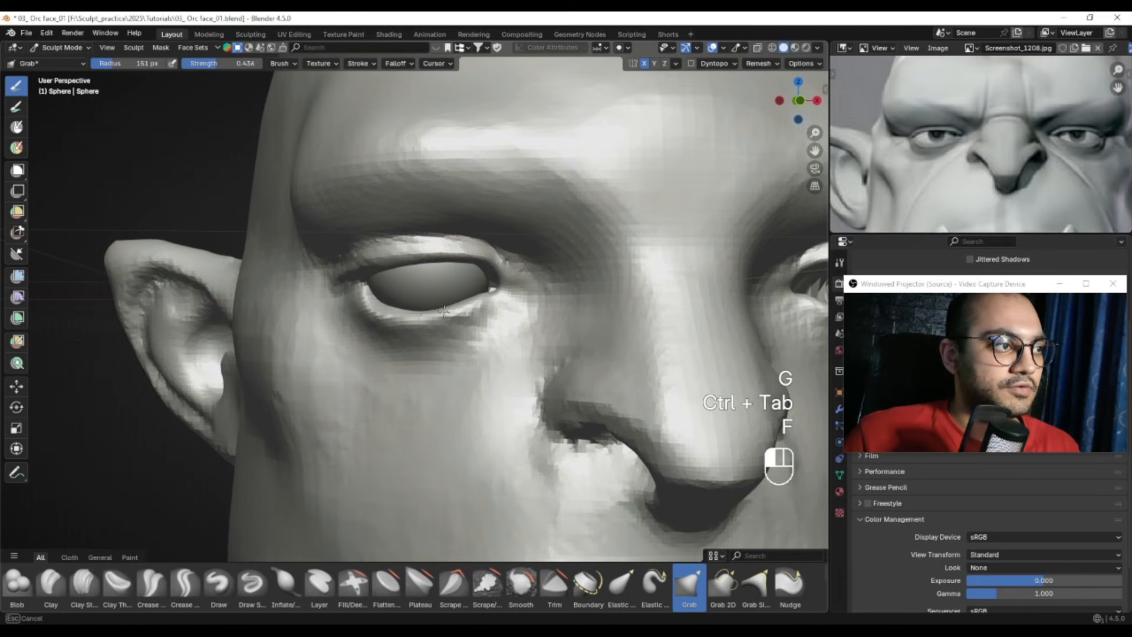
key("f")
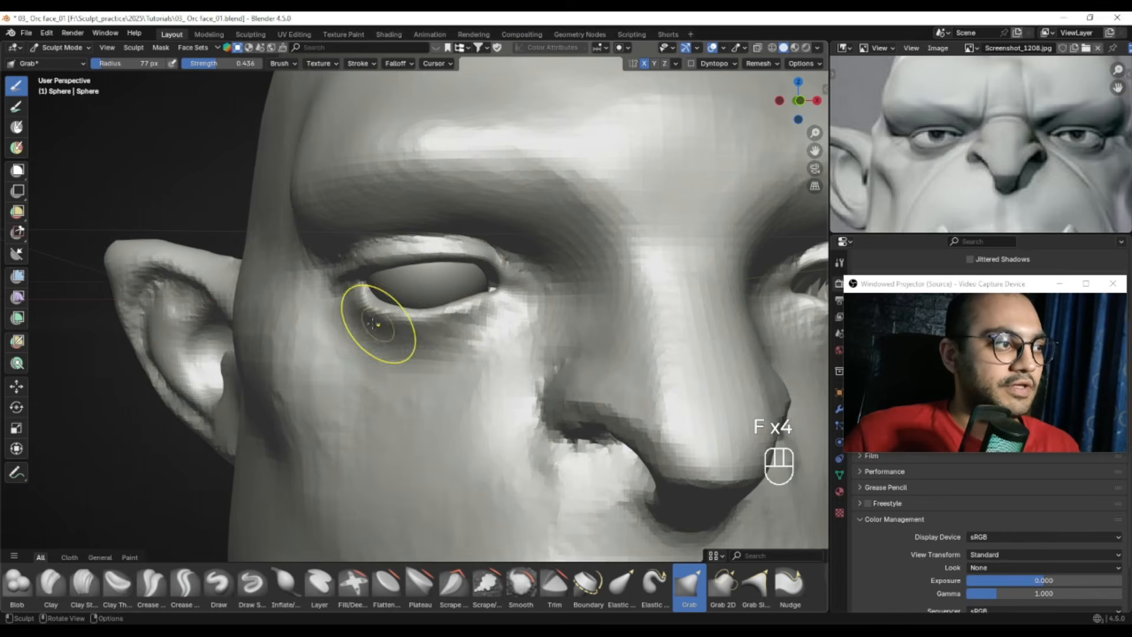
key("f")
left_click(397, 313)
Adjust the lid edges from another angle with a resized Grab brush so they follow the eyeball's curve
mouse_move(390, 316)
left_mouse_down("alt")
mouse_move(443, 313)
mouse_move(413, 277)
mouse_move(539, 277)
left_mouse_up("alt")
key("f")
left_click(460, 306)
key("f")
left_click(411, 298)
key("f")
left_click(395, 277)
key("ctrl+KP_3")
key("Print")
left_click_drag(311, 156, 585, 404)
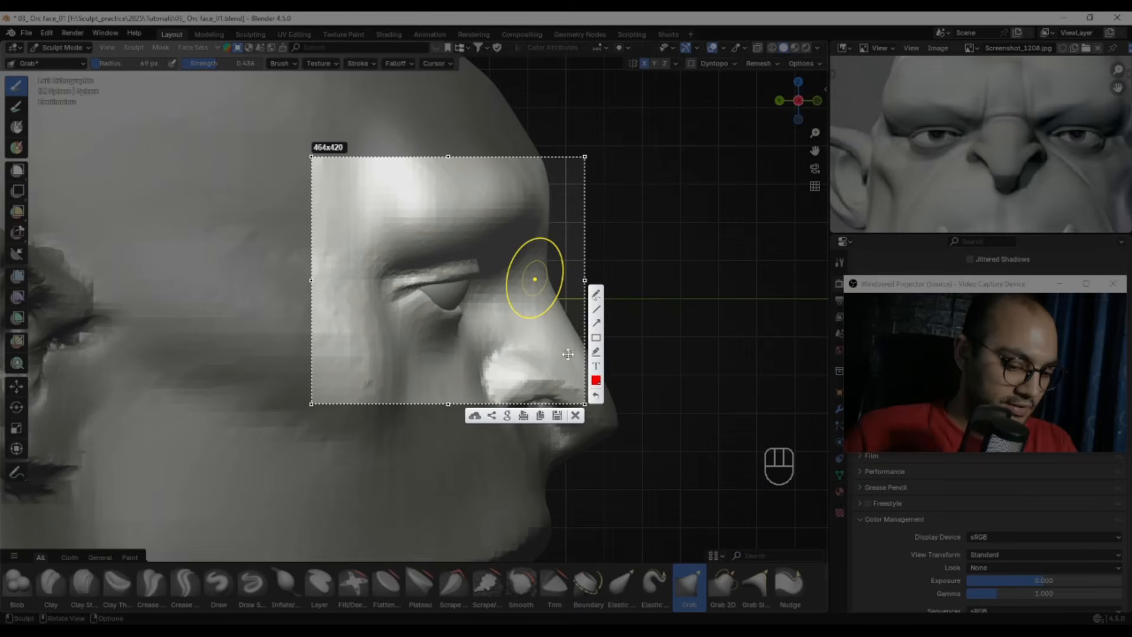
mouse_move(483, 274)
left_mouse_down()
mouse_move(455, 327)
mouse_move(459, 315)
mouse_move(371, 289)
left_mouse_up()
key("Escape")
Refine the eyelid profile and the area beneath the eye with repeated Grab brush strokes at varying sizes
mouse_move(372, 289)
left_mouse_down("ctrl+alt")
mouse_move(512, 289)
mouse_move(379, 336)
mouse_move(387, 366)
mouse_move(405, 321)
mouse_move(366, 314)
mouse_move(375, 290)
mouse_move(361, 286)
mouse_move(425, 291)
left_mouse_up("ctrl+alt")
key("f")
left_click(388, 343)
key("f")
left_click(403, 349)
key("f")
left_click(392, 341)
key("f")
left_click(373, 322)
key("f")
left_click(383, 290)
key("f")
left_click(387, 293)
Switch to Object Mode, select the eyeball sphere and add a Mirror modifier on the X axis
middle_click_drag(460, 332, 407, 348)
middle_click_drag(440, 318, 466, 371, "ctrl")
middle_click_drag(466, 371, 437, 329)
key("ctrl+Tab")
left_click(360, 334)
left_click_drag(392, 331, 361, 314, "alt+shift")
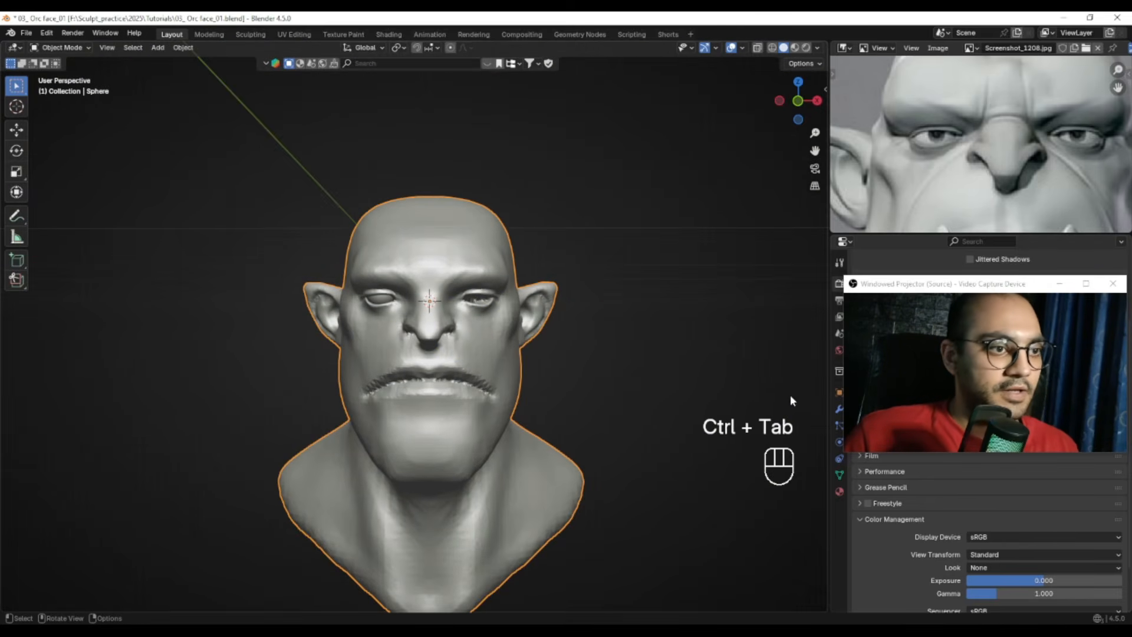
left_click(839, 409)
left_click(383, 303)
left_click(890, 282)
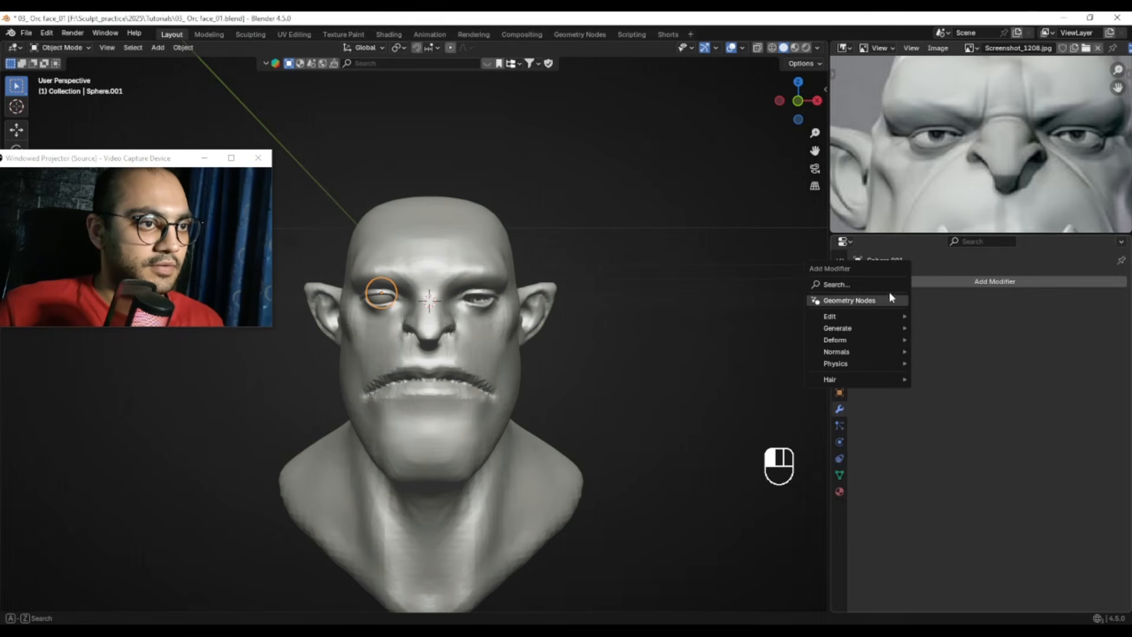
mouse_move(838, 328)
key("r")
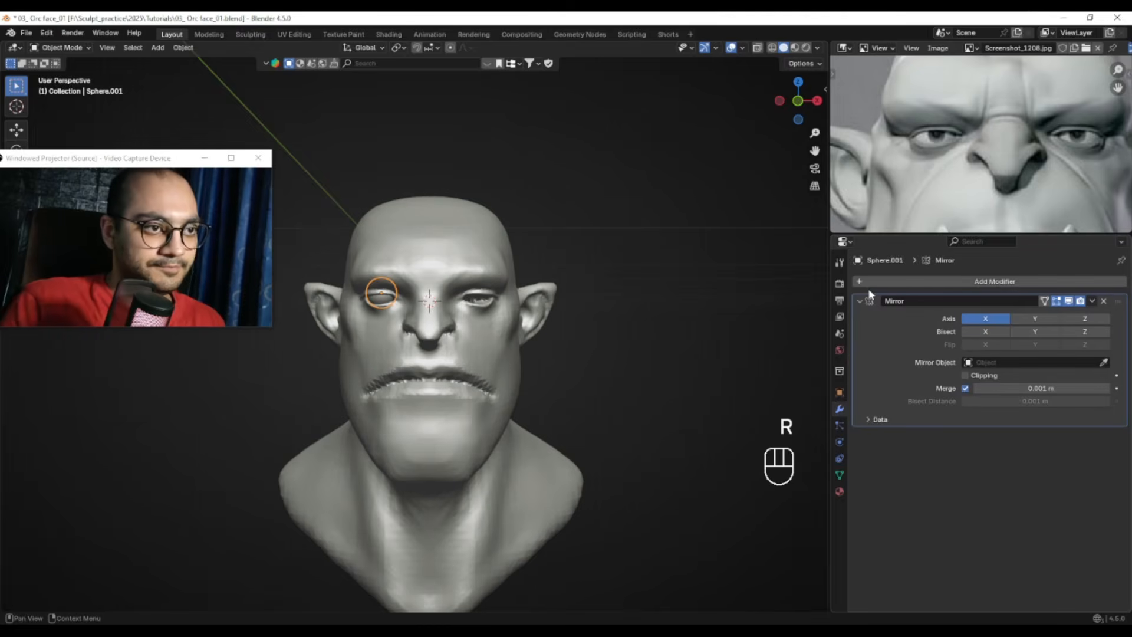
Set the Mirror modifier's mirror object to the head mesh, Sphere
left_click(616, 222)
middle_click_drag(616, 222, 703, 161, "ctrl+alt")
middle_click_drag(952, 164, 988, 159)
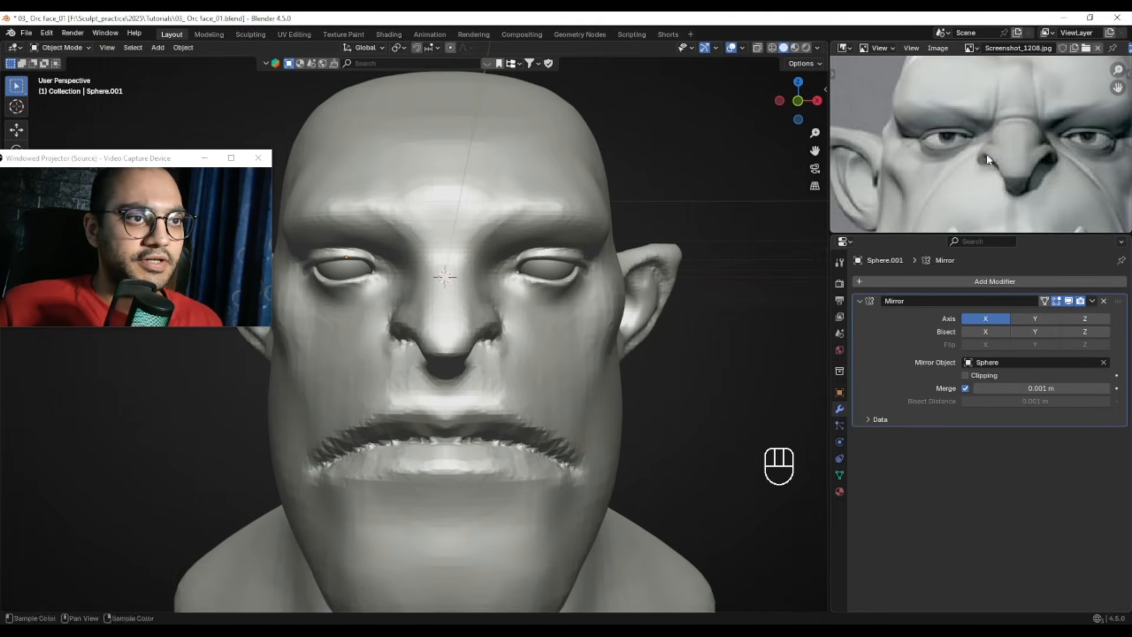
Select the head mesh, switch it to Sculpt Mode and adjust the eye area with a resized Grab brush
mouse_move(412, 261)
left_mouse_down("ctrl+alt")
mouse_move(407, 301)
mouse_move(445, 265)
left_mouse_up("ctrl+alt")
left_click_drag(445, 265, 460, 256, "ctrl+alt")
left_click(457, 254)
key("ctrl+Tab")
left_click(439, 321)
left_click_drag(407, 295, 413, 278, "ctrl+alt")
mouse_move(413, 277)
left_mouse_down("alt+shift")
mouse_move(430, 264)
mouse_move(460, 301)
left_mouse_up("alt+shift")
key("f")
key("f")
left_click(472, 303)
Return to Object Mode, select the eyeball and shift and rescale it within the eye opening
key("ctrl+Tab")
left_click(393, 298)
left_click(407, 301)
key("g")
left_click(472, 312)
key("s")
left_click(486, 312)
Refine the eyeball's depth and size from the left side view so it sits inside the socket
middle_click_drag(486, 312, 443, 290, "alt")
key("ctrl+KP_3")
key("g")
key("g")
middle_click(486, 306)
left_click(488, 308)
key("s")
left_click(487, 311)
middle_click_drag(489, 311, 451, 290, "alt")
key("g")
Put the head mesh back in Sculpt Mode and fit the eyelids to the eyeball with resized Grab strokes
left_click(407, 311)
key("ctrl+Tab")
left_click(411, 348)
mouse_move(407, 337)
middle_mouse_down("alt")
mouse_move(379, 354)
mouse_move(365, 324)
middle_mouse_up("alt")
middle_click_drag(366, 325, 374, 324, "alt")
key("f")
key("f")
left_click(393, 342)
mouse_move(415, 319)
left_mouse_down("alt")
mouse_move(390, 342)
mouse_move(461, 194)
mouse_move(457, 168)
left_mouse_up("alt")
Pull the eyelid edges around the eyeball's curve from below with Grab strokes at varying brush sizes
key("f")
left_click(466, 262)
mouse_move(466, 263)
left_mouse_down("alt")
mouse_move(463, 227)
mouse_move(455, 265)
mouse_move(395, 272)
left_mouse_up("alt")
key("f")
left_click(447, 272)
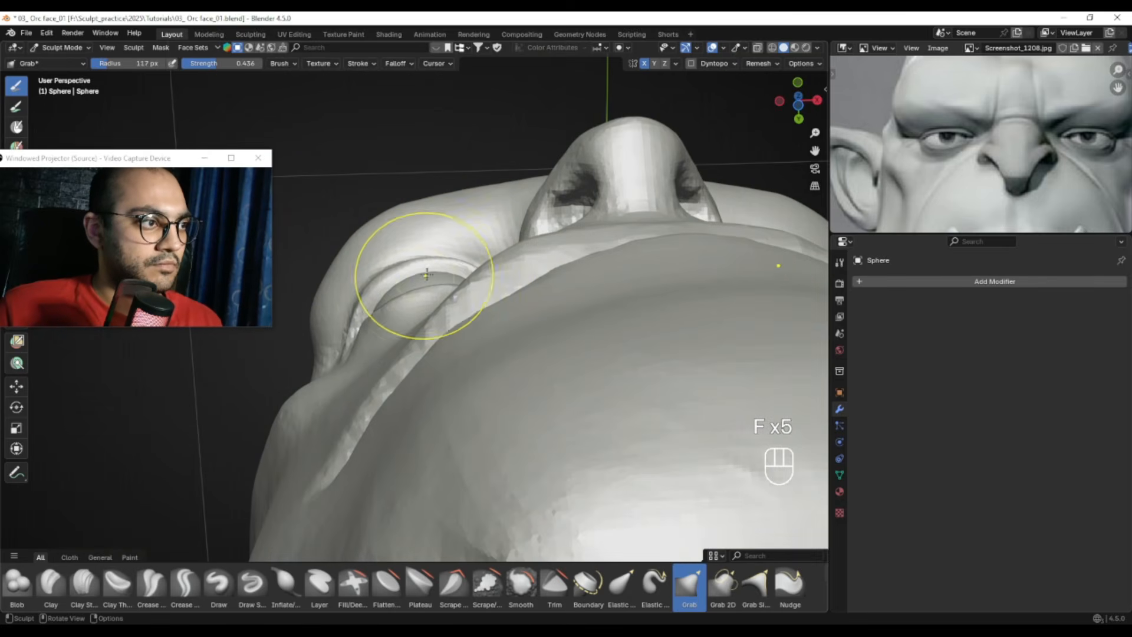
key("f")
left_click(399, 274)
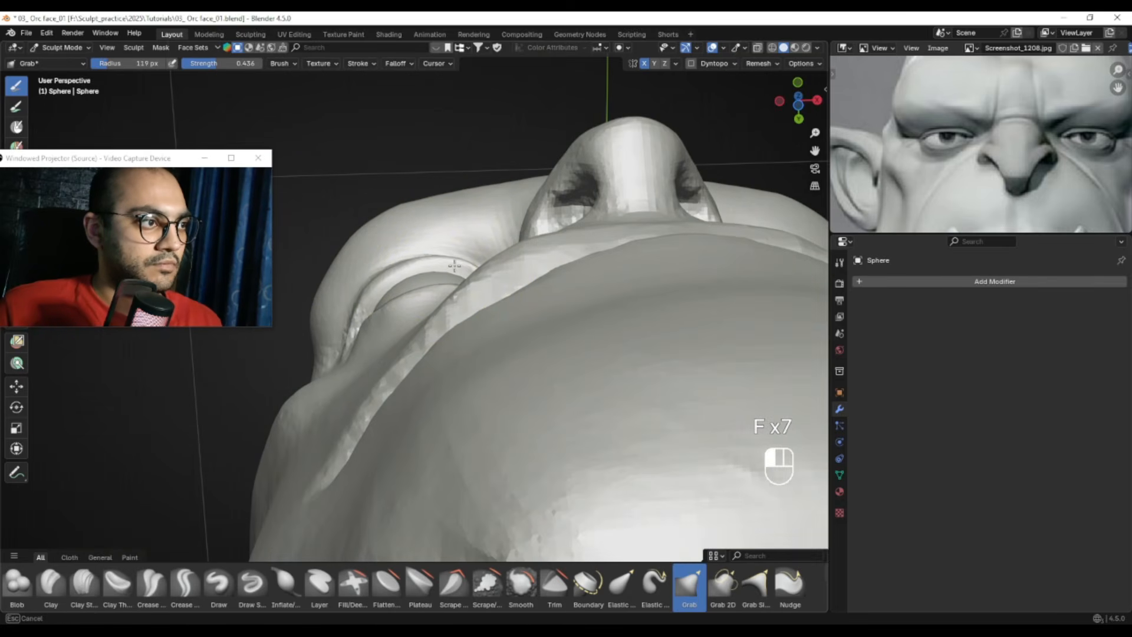
left_click_drag(436, 197, 460, 348, "alt")
left_click(346, 319)
Compare the sculpted eyes and face with the reference image from the front and a three-quarter angle
mouse_move(574, 274)
left_mouse_down("alt")
mouse_move(598, 276)
mouse_move(591, 264)
mouse_move(701, 174)
mouse_move(590, 224)
left_mouse_up("alt")
left_click_drag(982, 162, 982, 195, "alt")
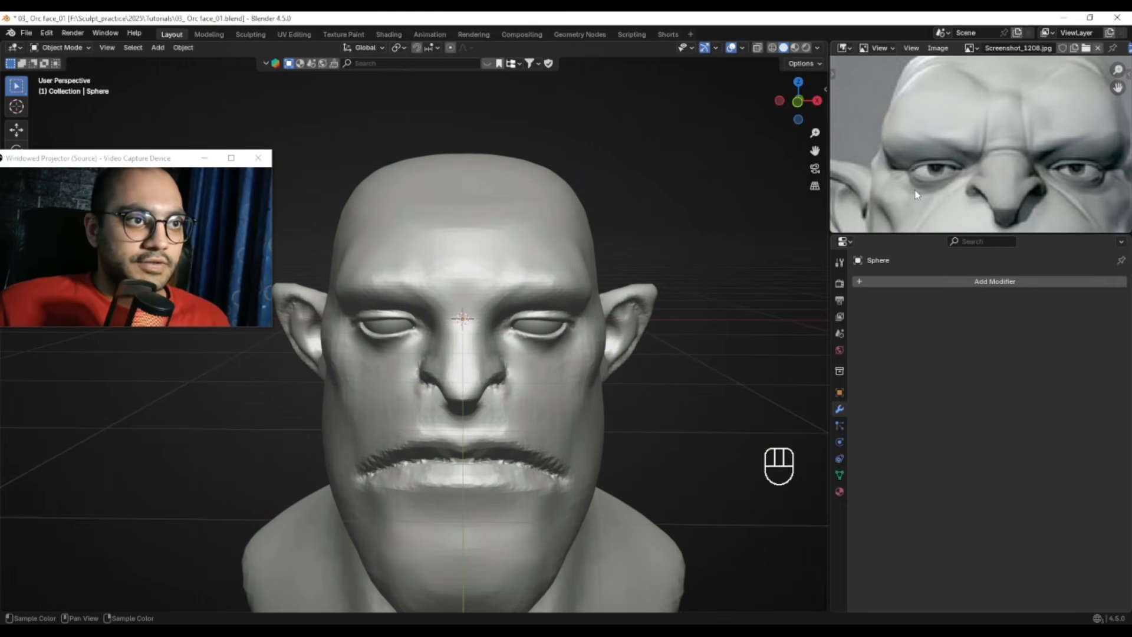
left_click_drag(880, 212, 875, 176, "alt")
left_click_drag(561, 277, 449, 343, "ctrl+alt")
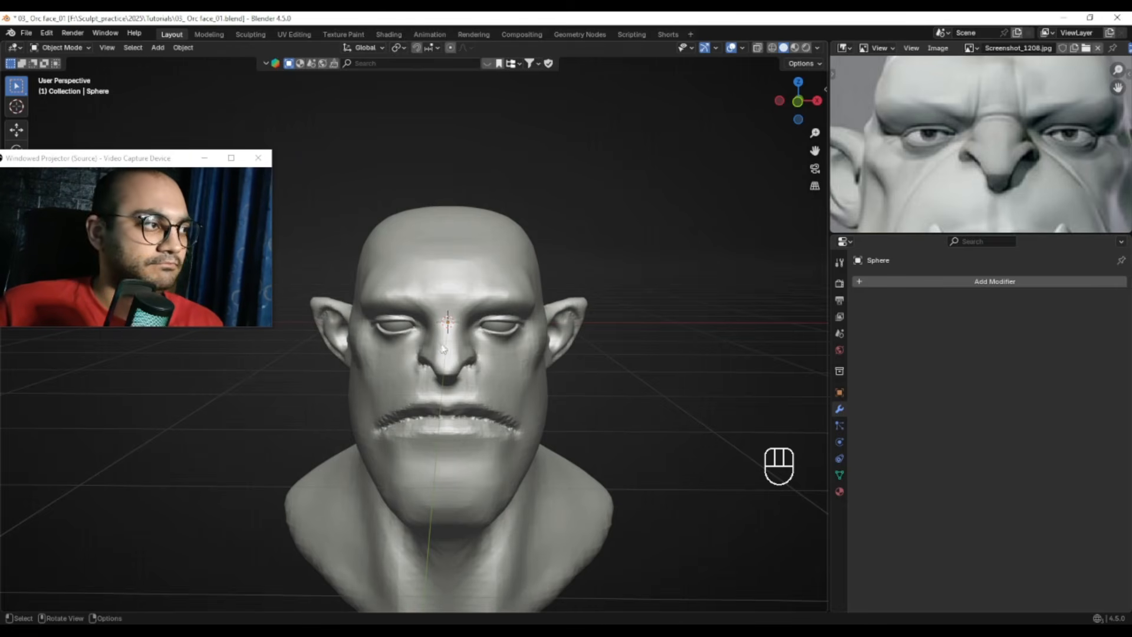
left_click_drag(438, 345, 466, 301, "alt+shift")
left_click_drag(466, 301, 445, 343, "alt")
left_click_drag(445, 342, 480, 301, "alt+shift")
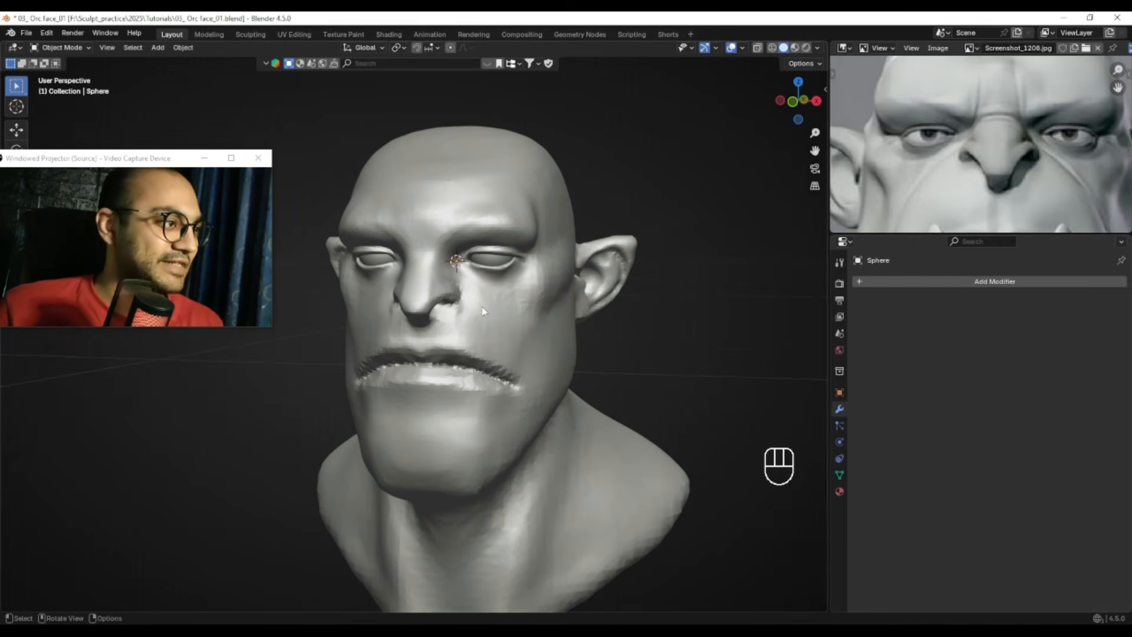
Switch the head mesh to Sculpt Mode and move the floating webcam window off the sculpting viewport
left_click(479, 301)
key("ctrl+Tab")
left_click(476, 370)
mouse_move(156, 168)
left_mouse_down()
mouse_move(824, 375)
mouse_move(997, 314)
left_mouse_up()
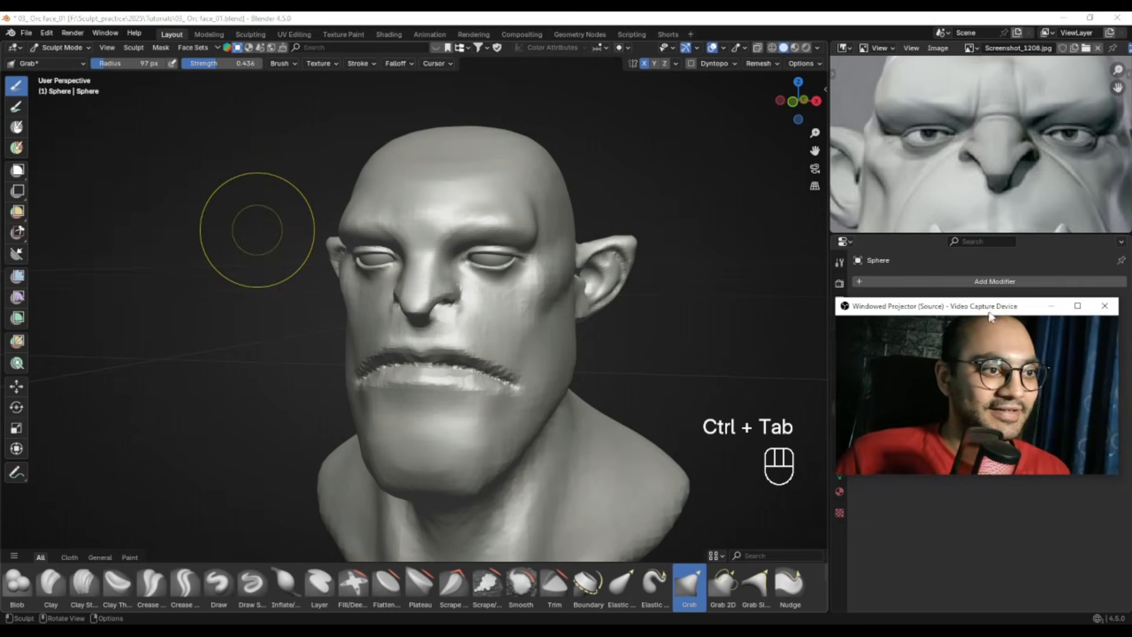
left_click_drag(619, 277, 662, 253, "alt")
left_click_drag(927, 196, 938, 239, "alt")
left_click_drag(512, 305, 517, 258, "alt+shift")
mouse_move(517, 257)
left_mouse_down("alt")
mouse_move(547, 273)
mouse_move(525, 264)
mouse_move(506, 195)
left_mouse_up("alt")
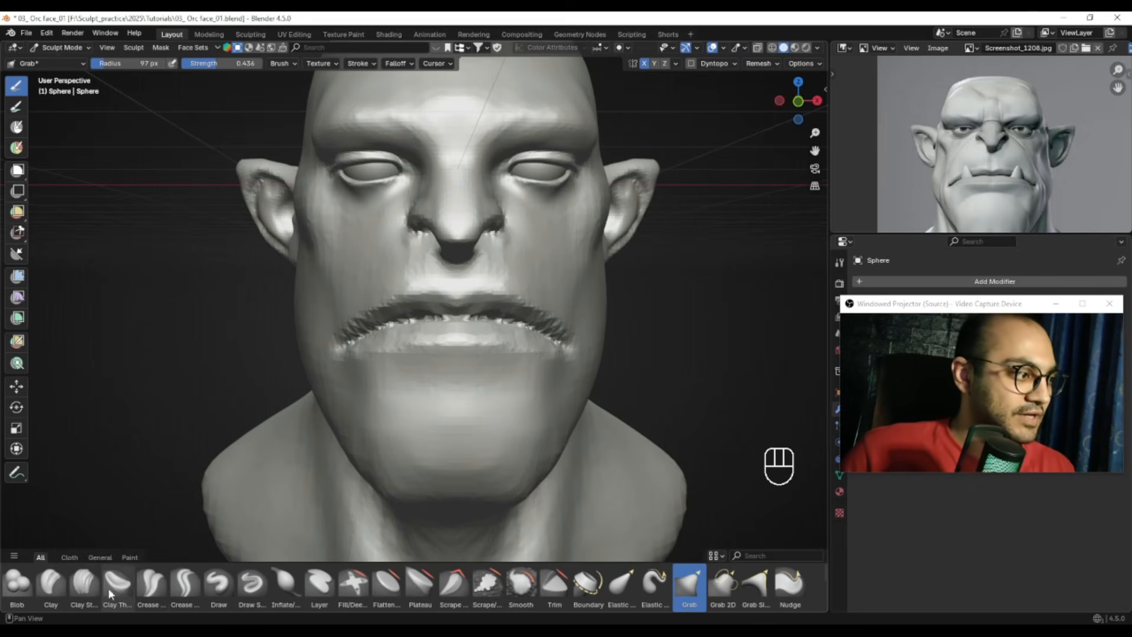
Choose the Crease Polish brush at a radius of 34 px and try a crease along the line between the lips
left_click(153, 587)
middle_click_drag(413, 354, 433, 307, "ctrl")
mouse_move(434, 307)
middle_mouse_down("shift")
mouse_move(469, 281)
mouse_move(518, 293)
mouse_move(489, 294)
middle_mouse_up("shift")
key("f")
left_click(499, 293)
left_click_drag(431, 295, 370, 307)
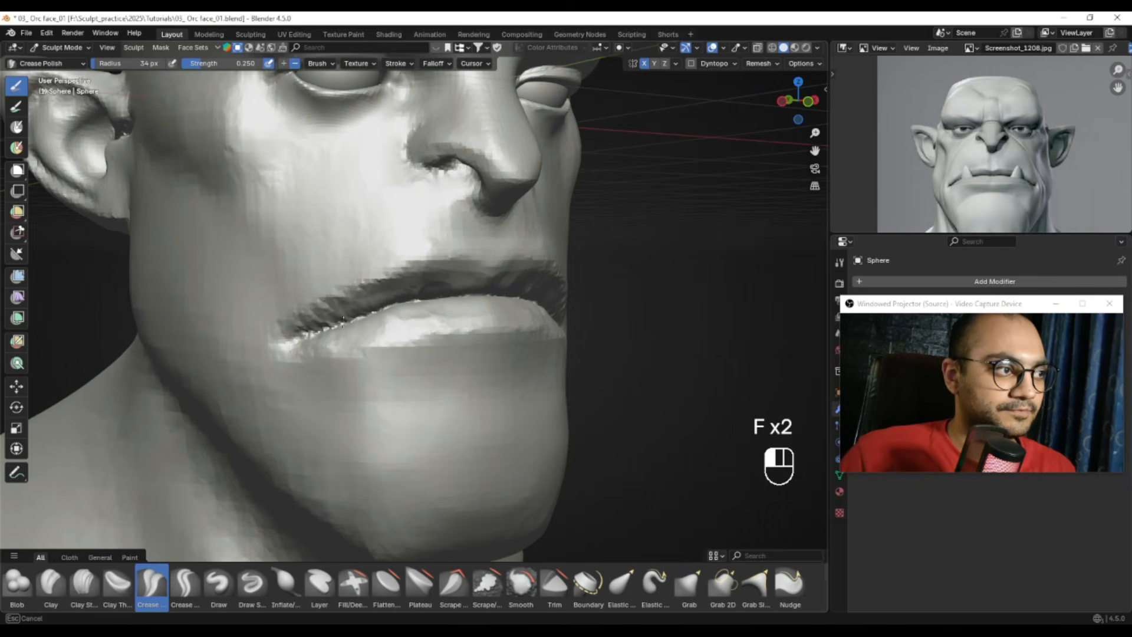
key("ctrl+z")
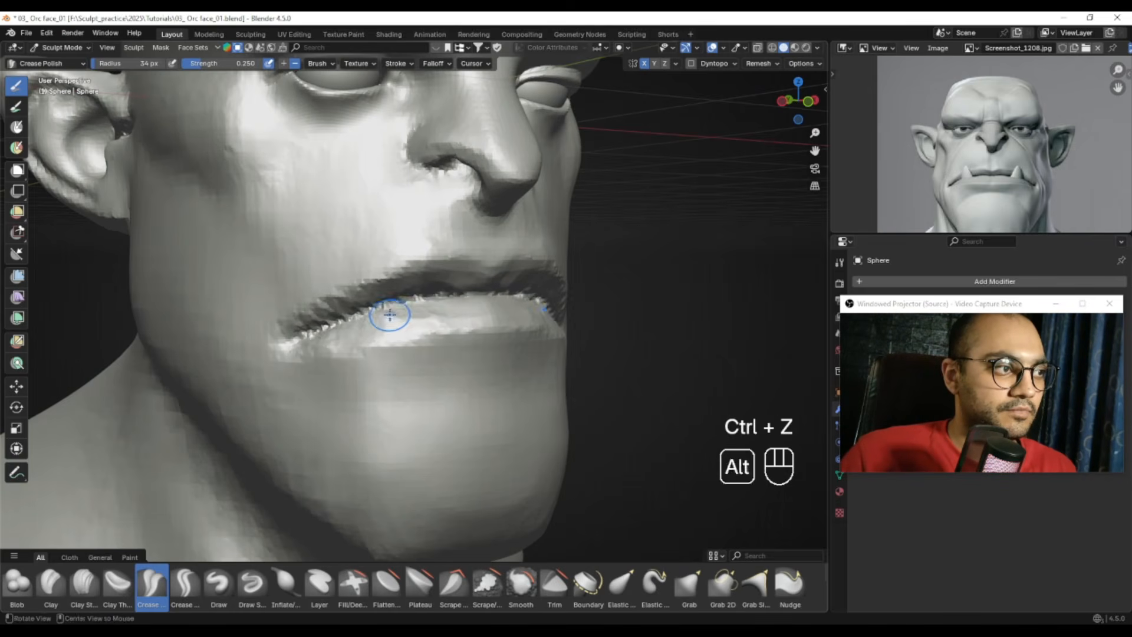
Crease the line between the lips and clean up the jagged upper lip out to the mouth corners
left_click_drag(389, 313, 406, 310, "alt")
key("f")
left_click(396, 309)
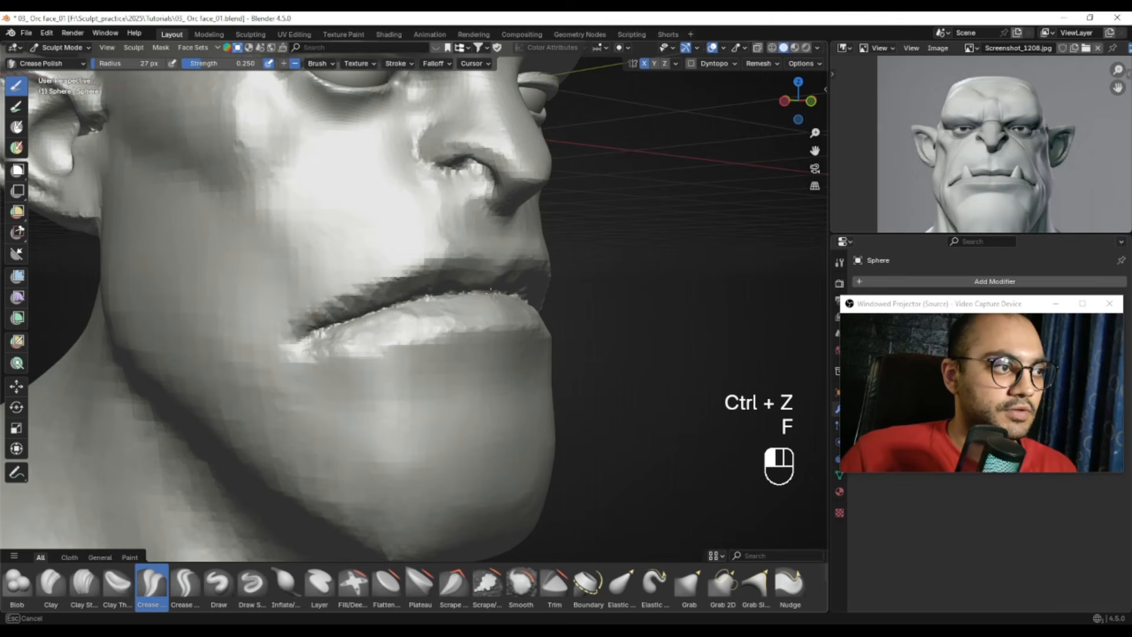
left_click_drag(378, 309, 471, 287, "alt")
left_click_drag(370, 289, 344, 294, "ctrl")
mouse_move(344, 294)
middle_mouse_down()
mouse_move(389, 283)
mouse_move(403, 297)
middle_mouse_up()
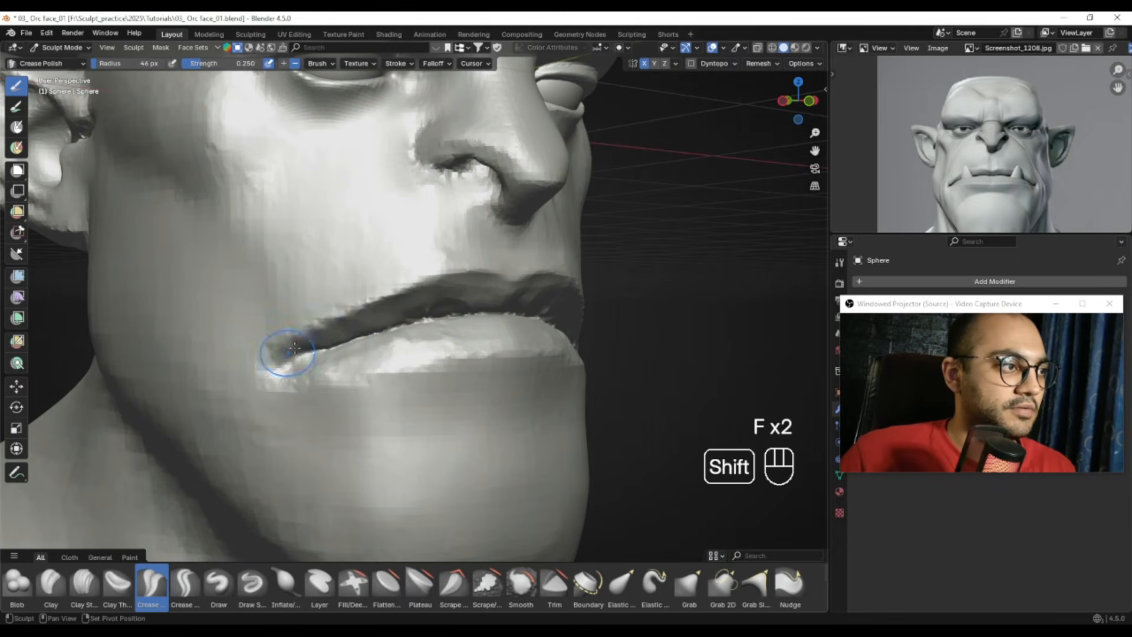
mouse_move(288, 339)
left_mouse_down("alt")
mouse_move(455, 348)
mouse_move(469, 312)
mouse_move(422, 318)
mouse_move(440, 309)
left_mouse_up("alt")
Define the lower edge of the lower lip with resized Crease Polish strokes
key("f")
left_click(478, 308)
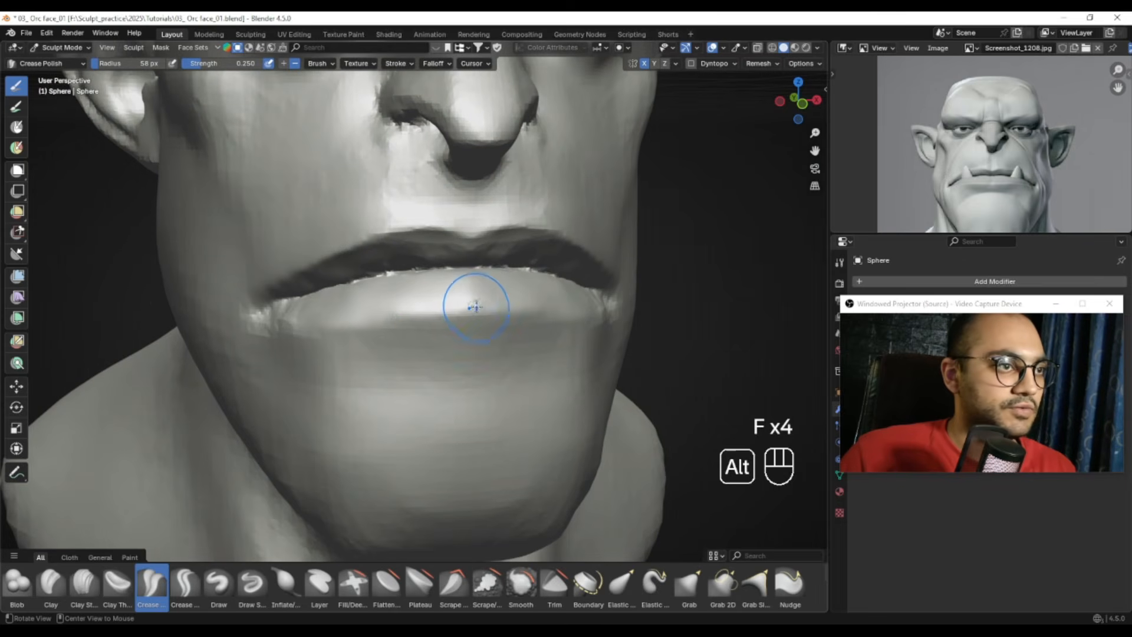
key("f")
left_click(581, 308)
left_click_drag(527, 310, 518, 310)
middle_click_drag(518, 310, 545, 313)
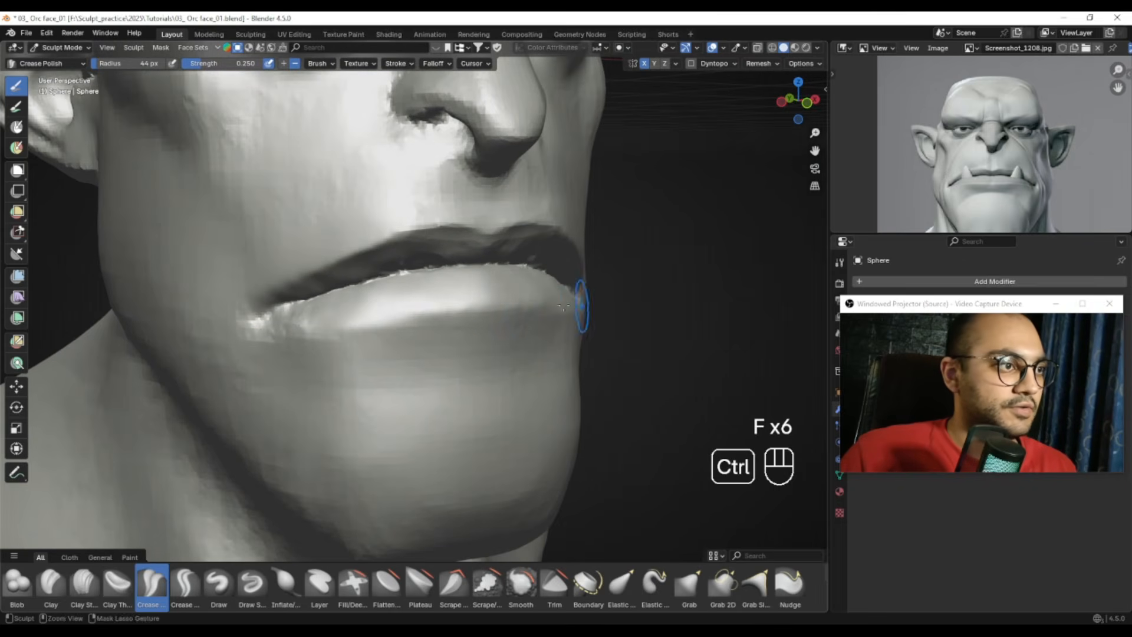
Sharpen the lower lip's outer edge and smooth the rough surface at the mouth corner
middle_click_drag(478, 305, 509, 304)
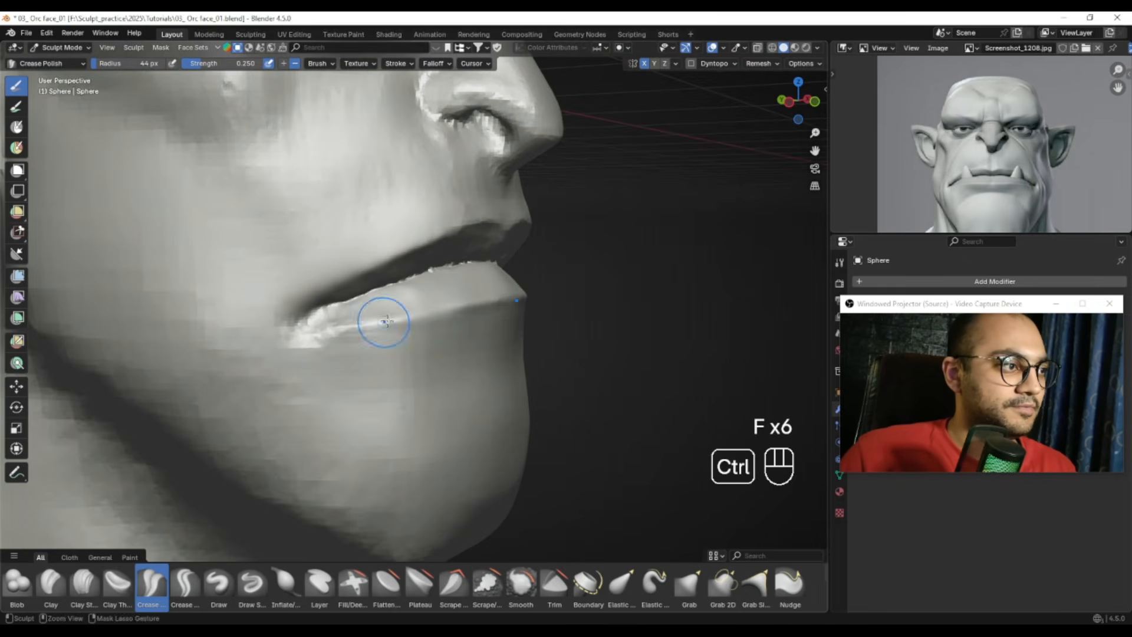
middle_click_drag(358, 326, 395, 326)
key("f")
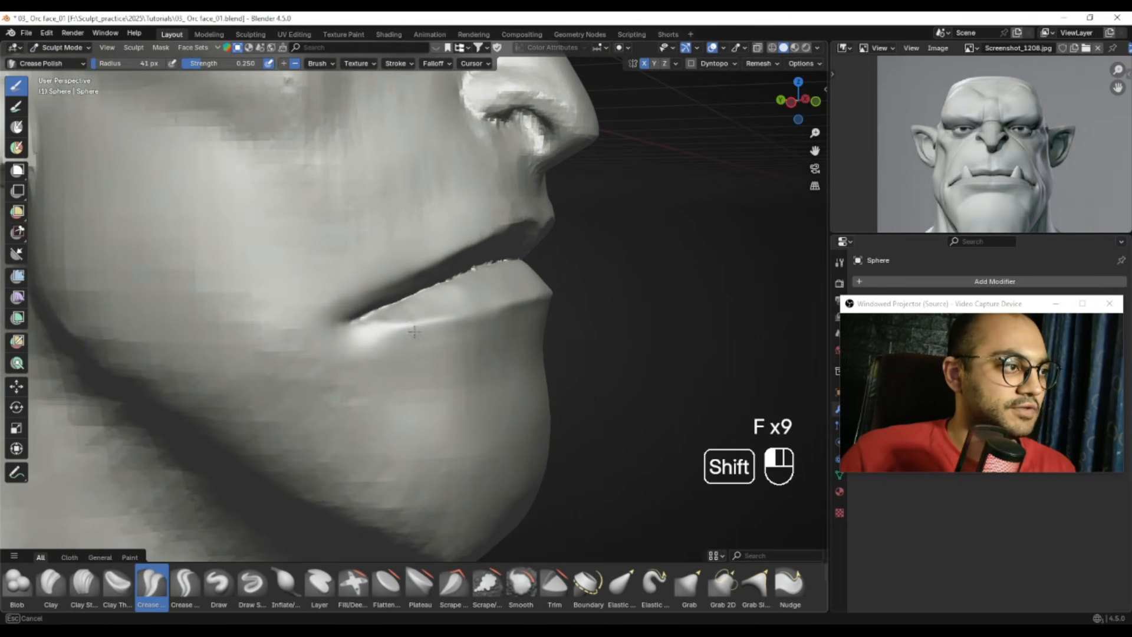
middle_click_drag(445, 336, 338, 340)
left_click_drag(331, 329, 230, 330, "alt")
Switch to the Grab brush and adjust the mouth corner at a radius of 75 px
left_click_drag(452, 307, 444, 377, "ctrl+alt")
mouse_move(384, 330)
left_mouse_down("alt")
mouse_move(438, 322)
mouse_move(409, 272)
mouse_move(413, 306)
mouse_move(501, 330)
mouse_move(513, 348)
left_mouse_up("alt")
key("g")
key("f")
key("f")
key("f")
left_click(501, 342)
key("f")
left_click(499, 349)
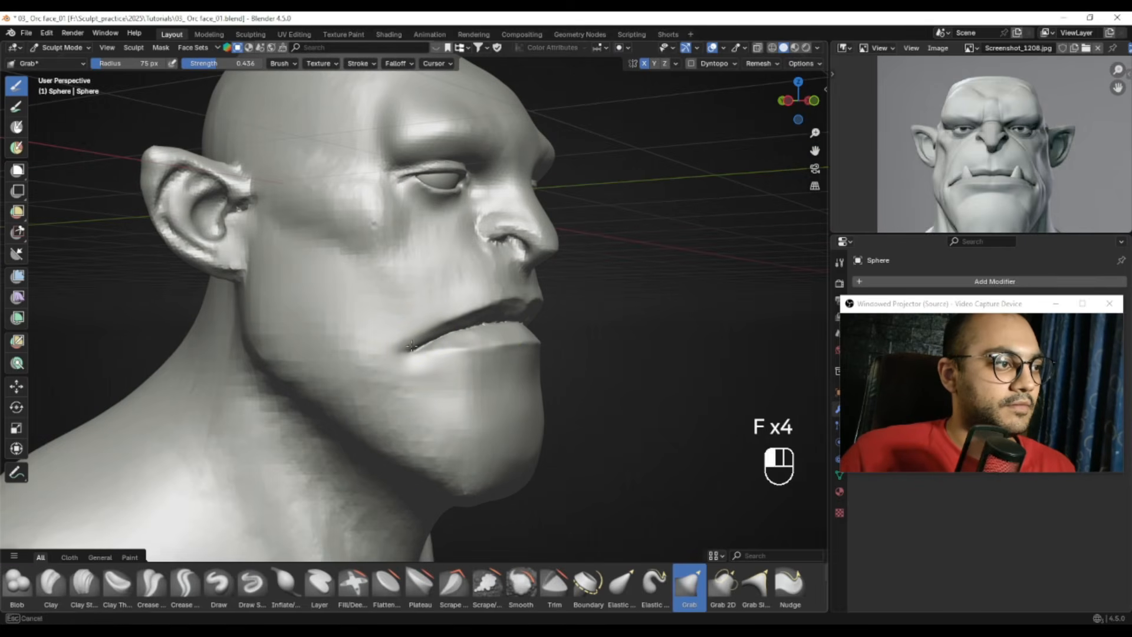
Show the reference's side profile next to the head's left orthographic view and set the Grab radius to 128 px
left_click_drag(1085, 171, 873, 154, "alt")
left_click_drag(1039, 171, 915, 177, "alt")
left_click_drag(725, 205, 513, 295, "alt")
key("KP_3")
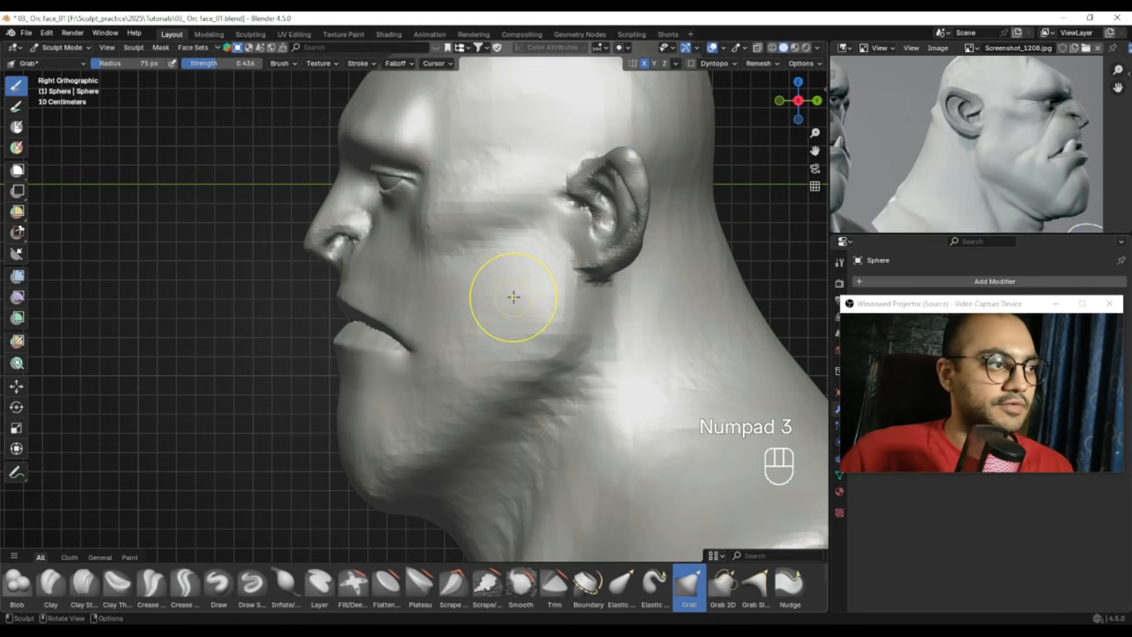
key("ctrl+KP_3")
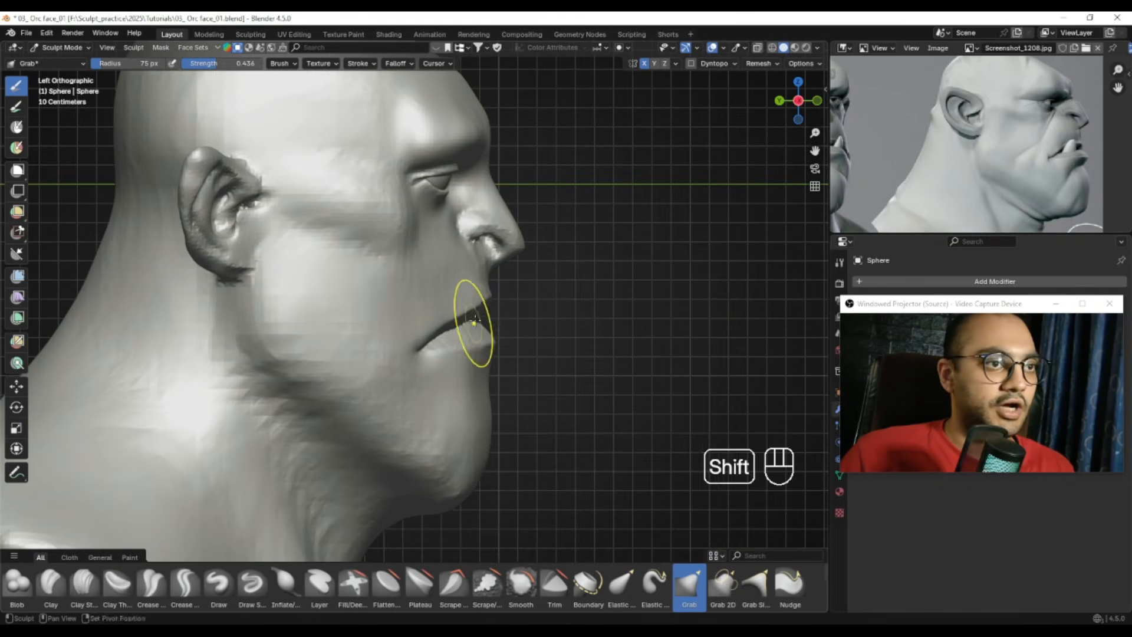
middle_click_drag(472, 323, 466, 337, "shift")
key("f")
left_click(497, 333)
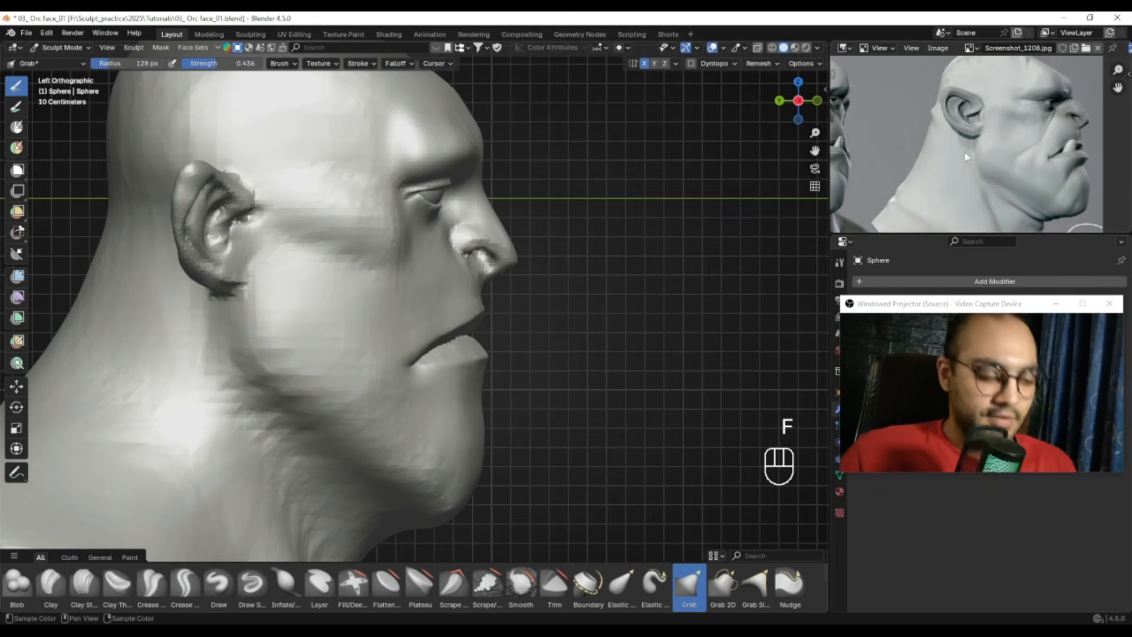
Mark the mouth corner's alignment with the eye on both reference and sculpt in a screenshot overlay, then dismiss it
key("ctrl+Print")
mouse_move(253, 79)
left_mouse_down()
mouse_move(723, 196)
mouse_move(1107, 454)
left_mouse_up()
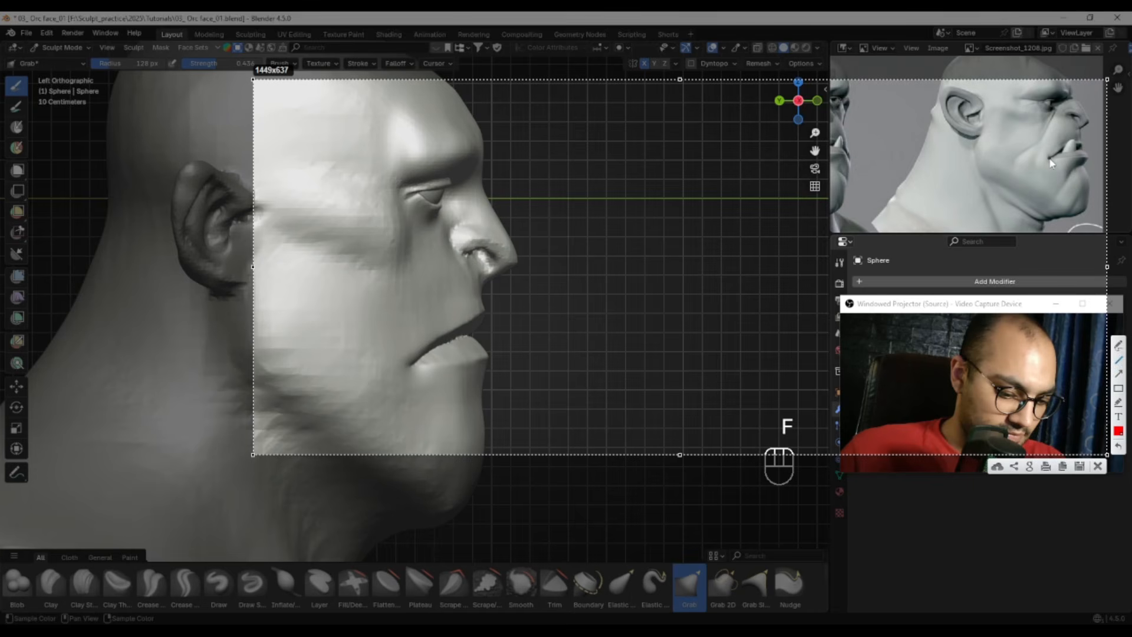
left_click_drag(1050, 158, 1048, 87)
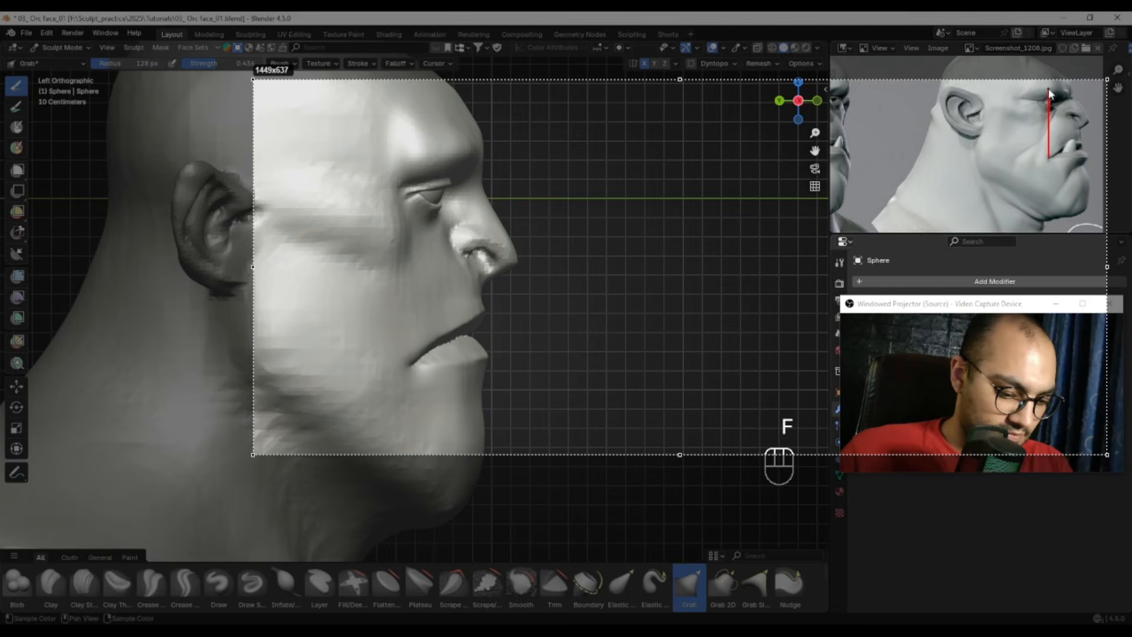
mouse_move(419, 364)
left_mouse_down()
mouse_move(423, 183)
mouse_move(412, 166)
left_mouse_up()
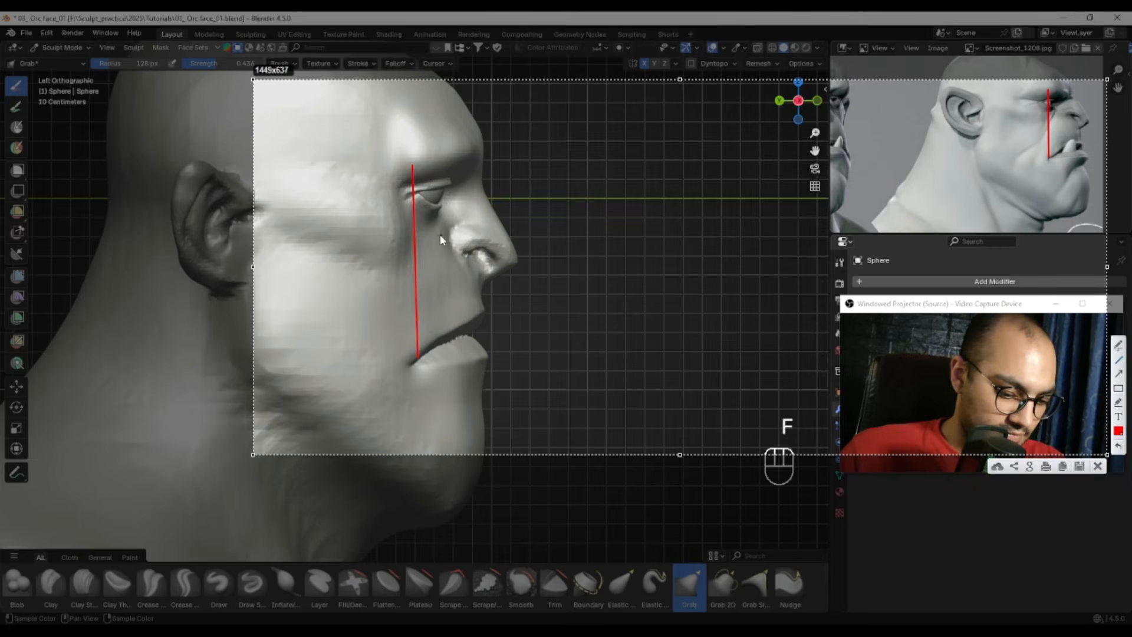
key("Escape")
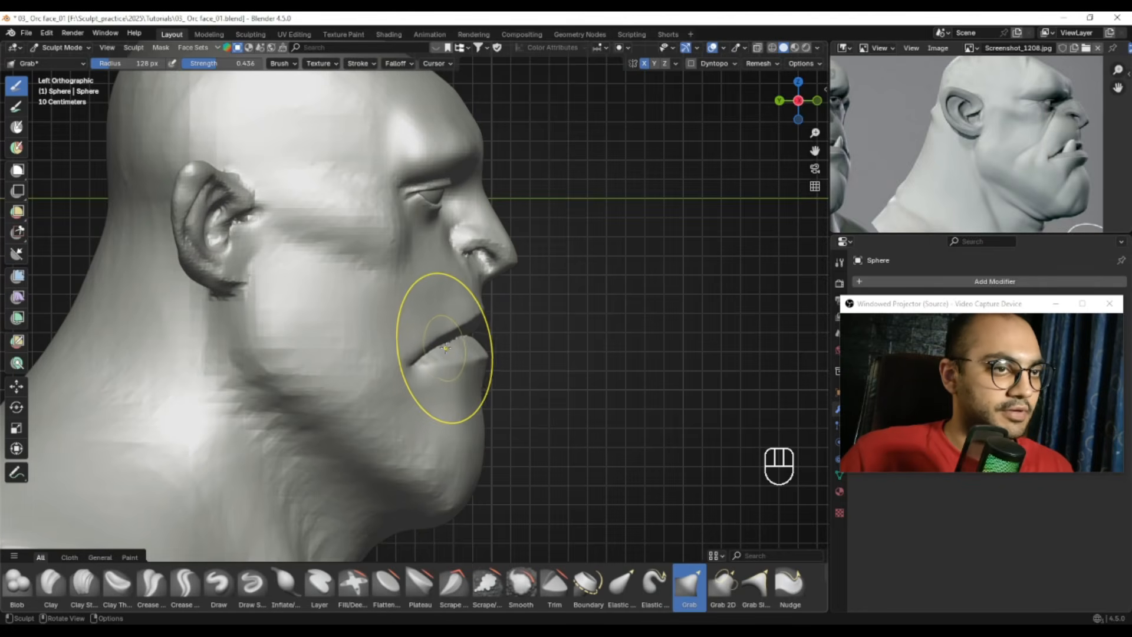
Try to pull the mouth corner forward in side view with a 182 px Grab brush
key("f")
left_click(449, 350)
left_click_drag(447, 356, 455, 361)
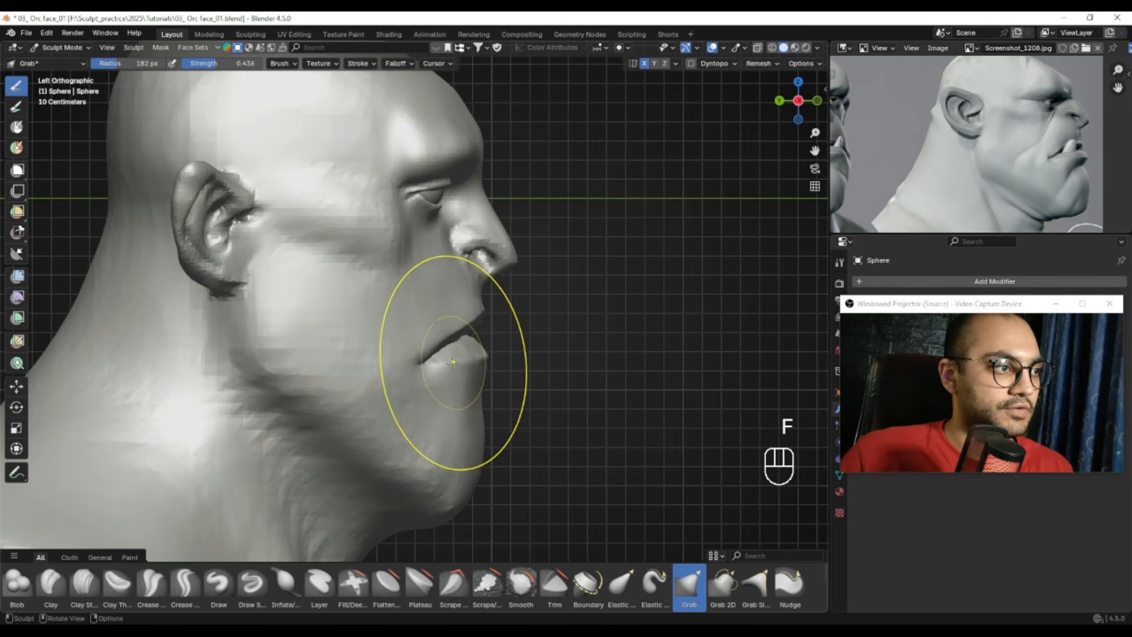
key("ctrl+z")
Reposition the mouth corners and round the lips' curve from side and below with resized Grab strokes
key("f")
left_click(447, 356)
key("f")
mouse_move(443, 357)
middle_mouse_down("alt")
mouse_move(353, 275)
mouse_move(427, 318)
middle_mouse_up("alt")
key("f")
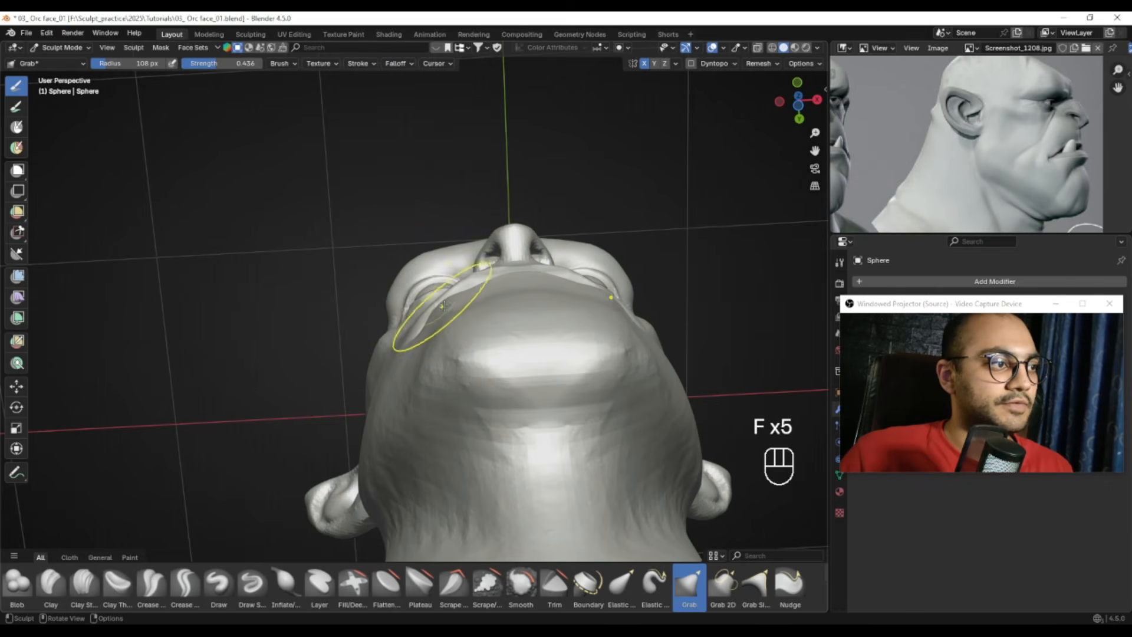
key("f")
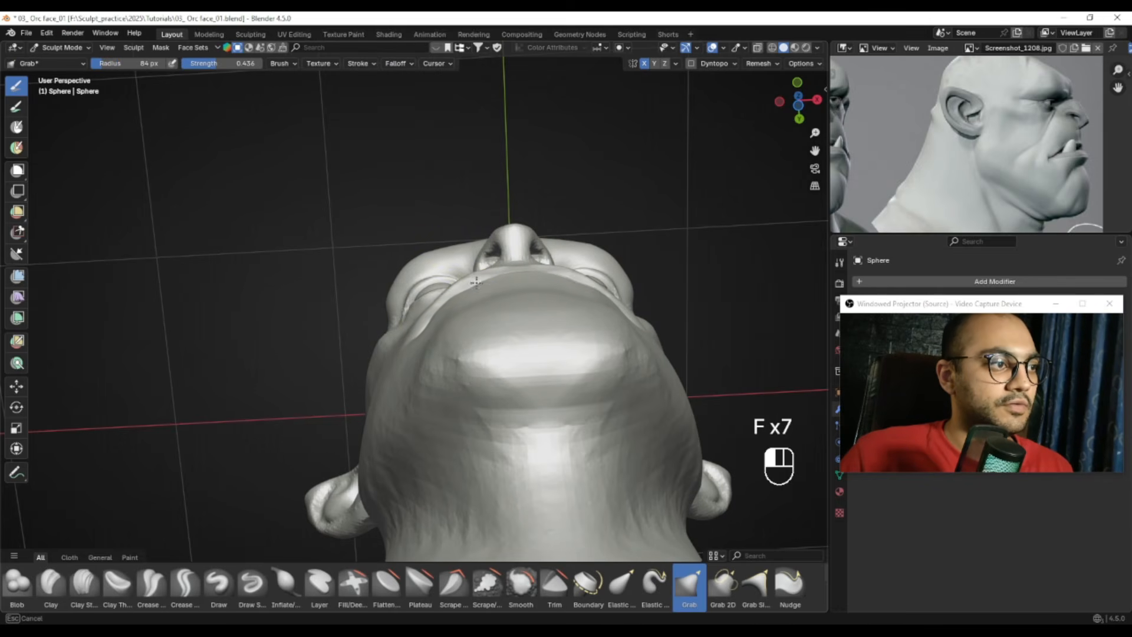
key("f")
left_click(475, 283)
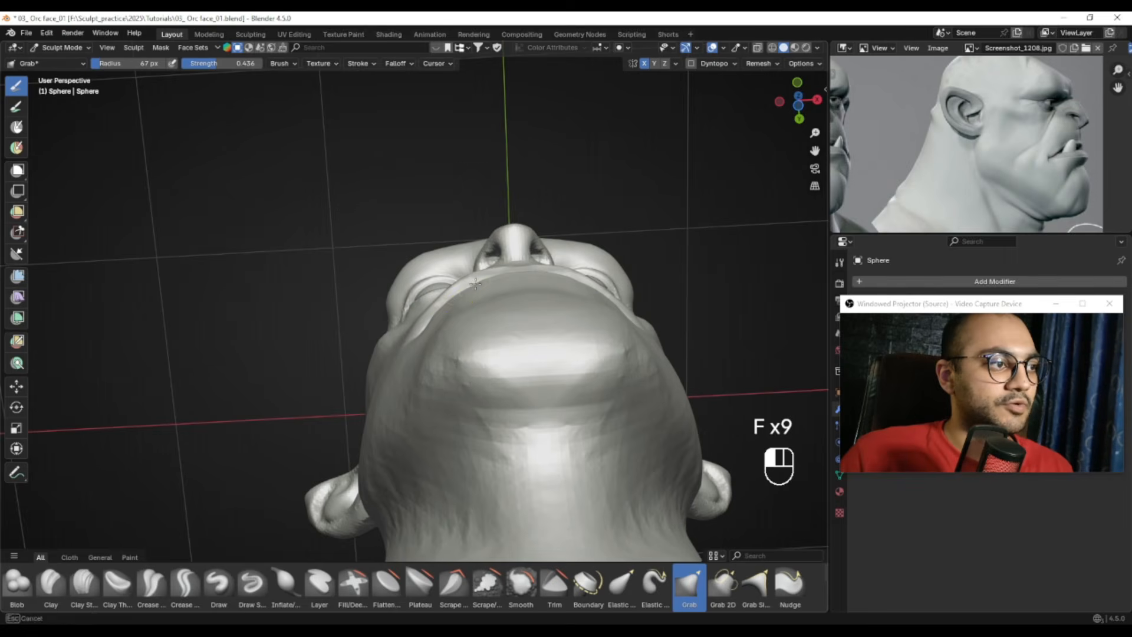
key("f")
left_click(449, 309)
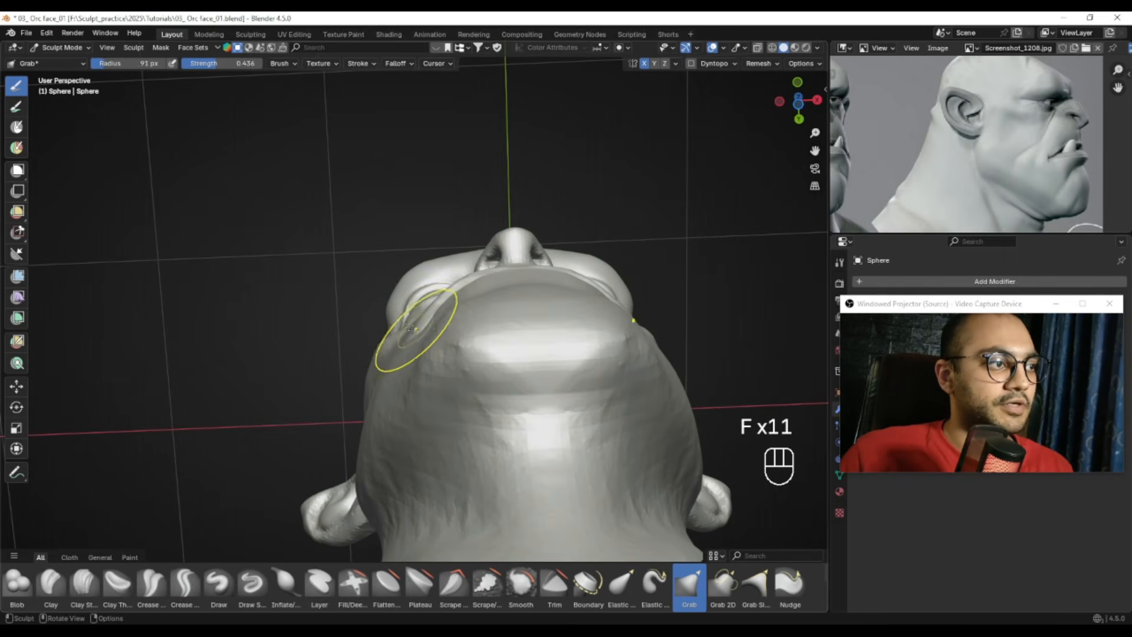
middle_click_drag(425, 320, 462, 353)
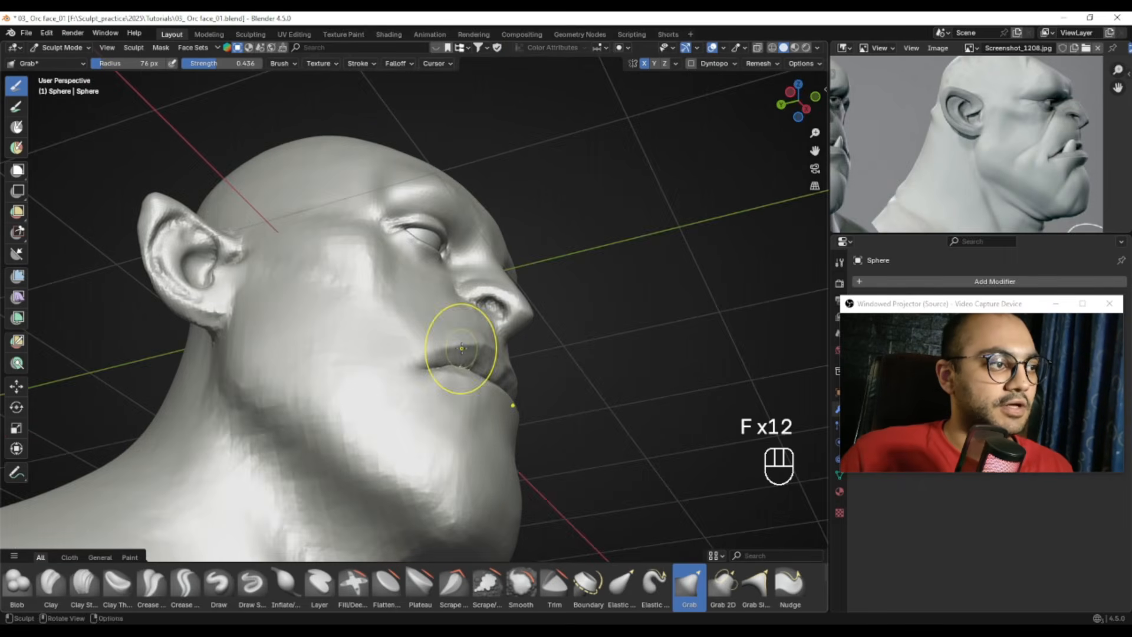
Push in the profile beneath the lower lip from the left side view with a Grab brush about 85 px in radius
key("ctrl+KP_3")
left_click_drag(405, 230, 413, 312, "alt")
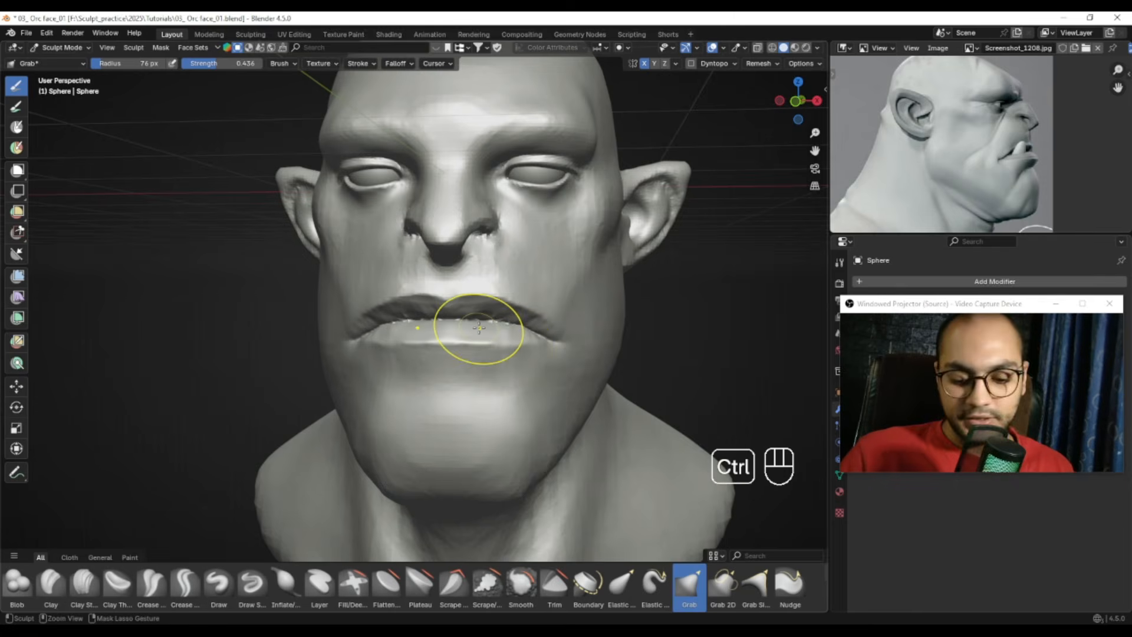
key("ctrl+KP_3")
left_click_drag(586, 362, 531, 307, "ctrl+alt")
mouse_move(531, 307)
left_mouse_down("alt+shift")
mouse_move(486, 261)
mouse_move(476, 324)
mouse_move(447, 350)
left_mouse_up("alt+shift")
key("f")
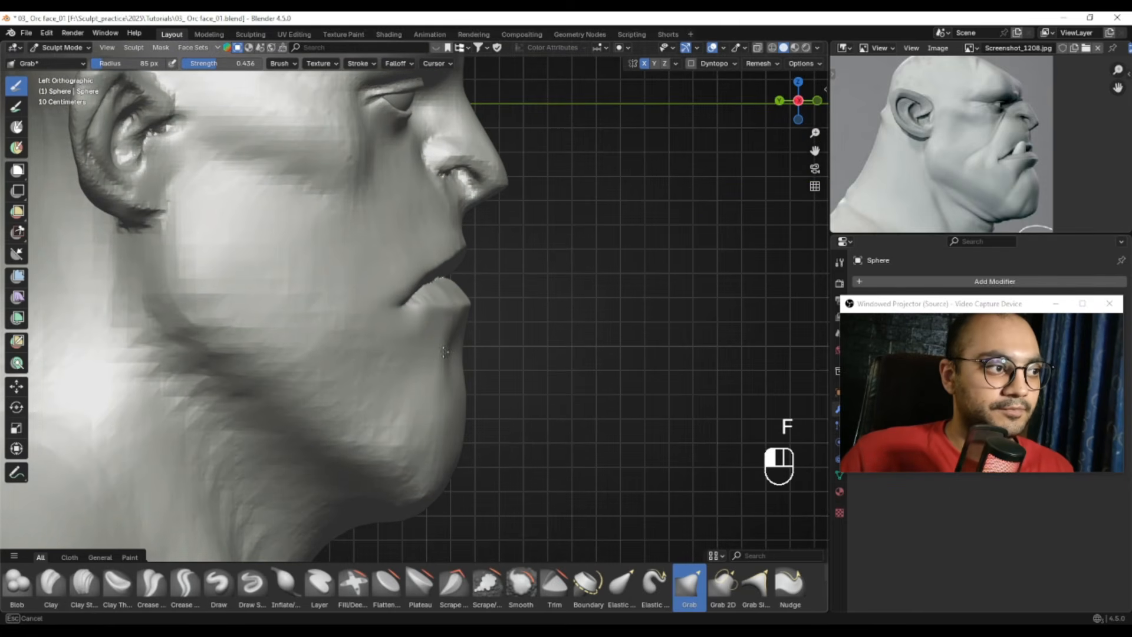
key("f")
left_click(444, 354)
Refine the chin's front contour against the reference profile with a 96 px Grab brush
mouse_move(713, 220)
left_mouse_down("ctrl+alt")
mouse_move(491, 329)
mouse_move(466, 372)
left_mouse_up("ctrl+alt")
key("f")
left_click(453, 405)
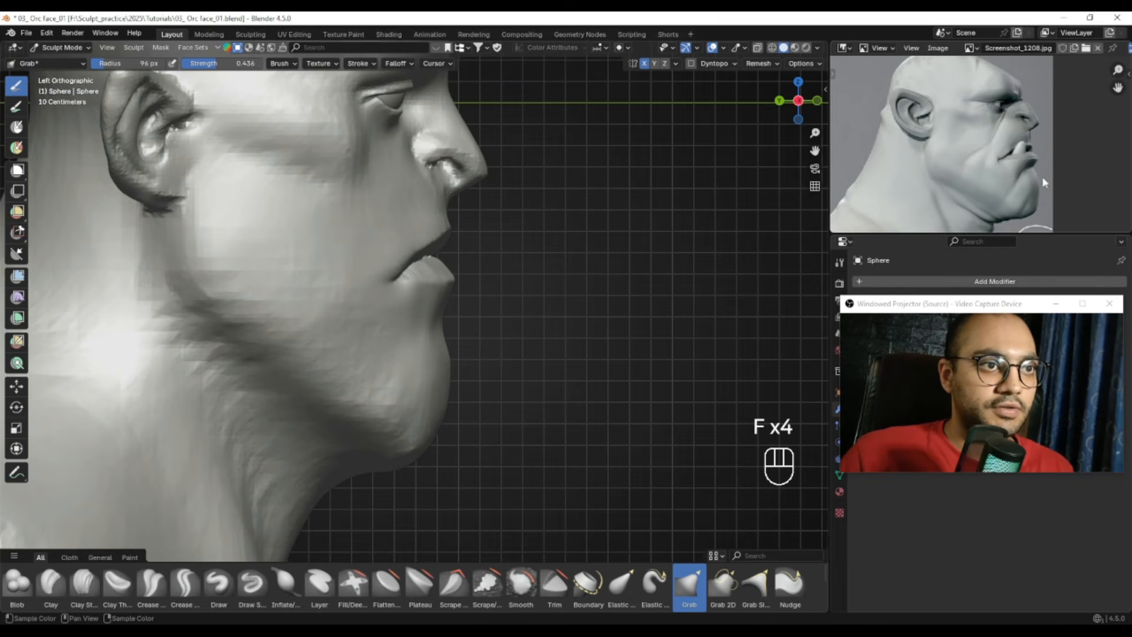
left_click_drag(476, 360, 472, 332, "alt+shift")
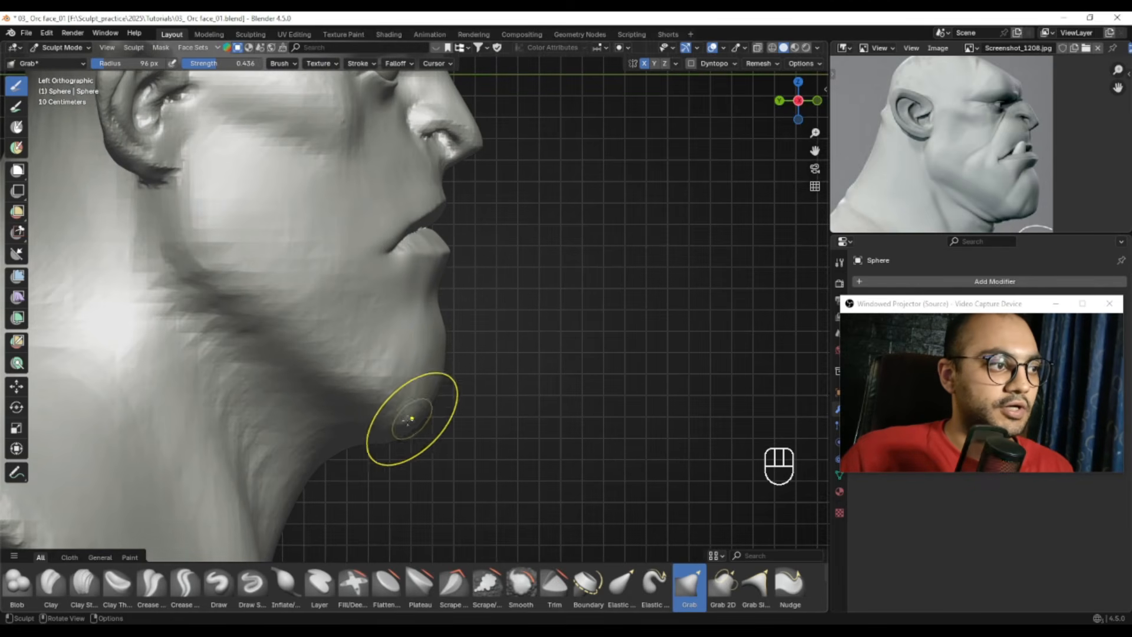
Try to move the whole chin in side view with a 190 px Grab brush
key("f")
key("f")
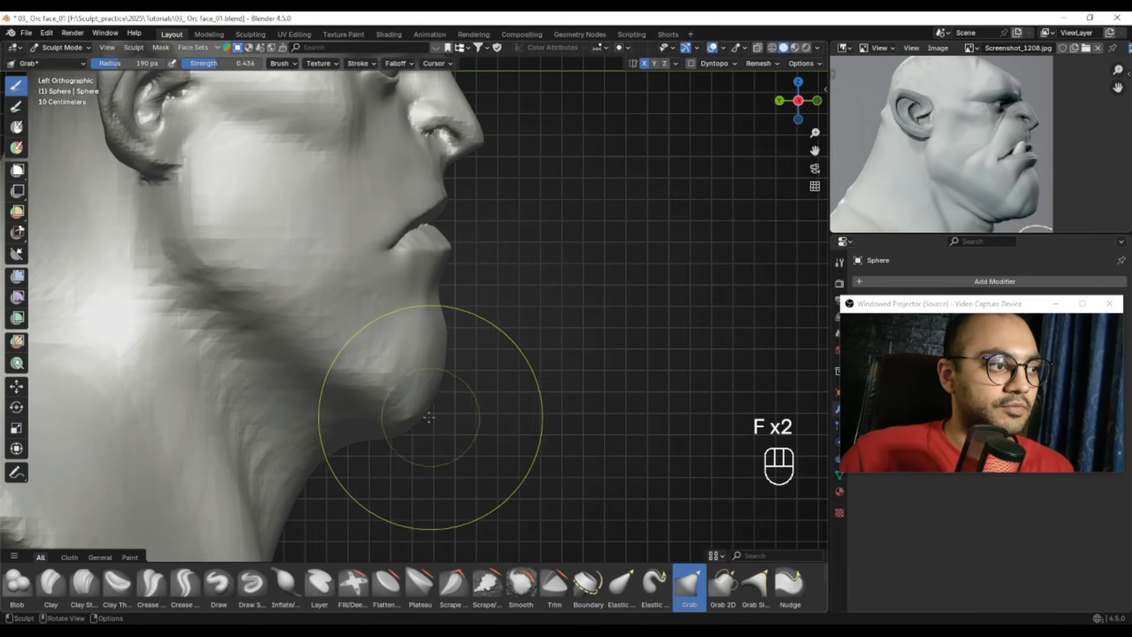
left_click(469, 419)
key("ctrl+z")
Pull the chin forward in side view with Grab strokes, ending at a radius of 132 px
key("f")
left_click(434, 417)
key("f")
key("f")
left_click(470, 375)
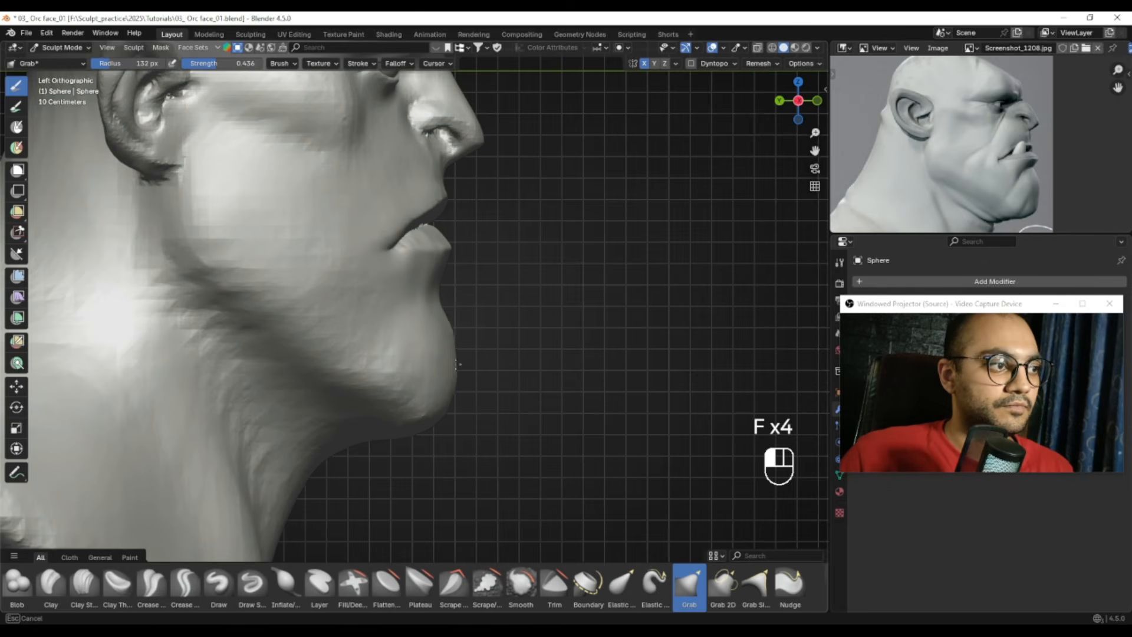
Refine the chin's lower front contour in side view with Grab strokes, ending at a 76 px radius, and undo the last strokes
right_click_drag(457, 387, 455, 377, "alt+shift")
key("f")
left_click(474, 378)
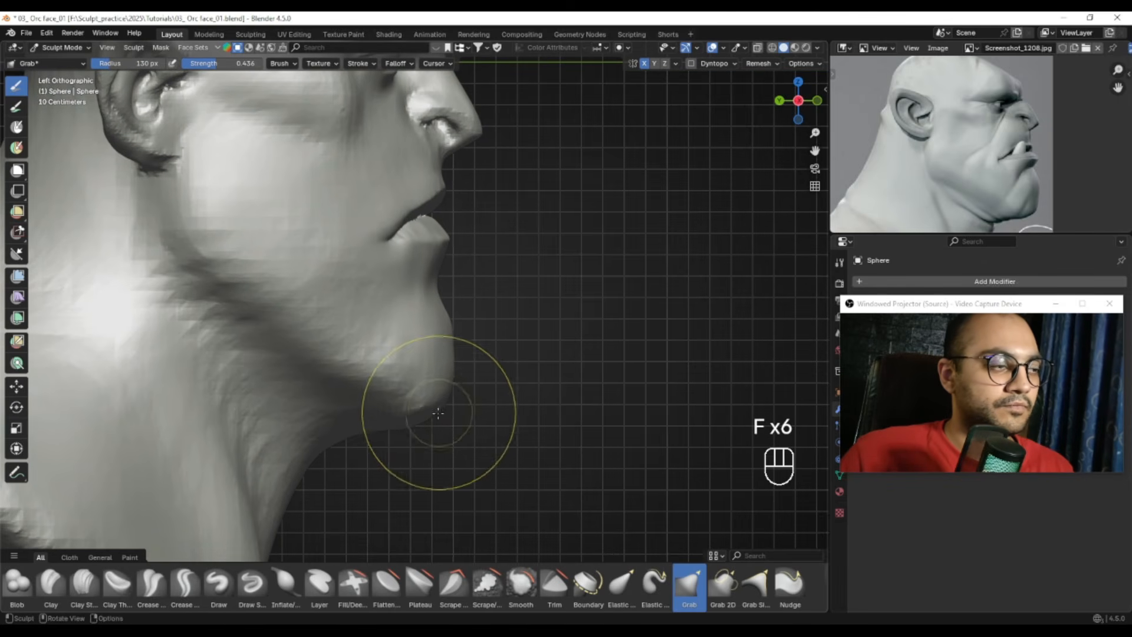
key("f")
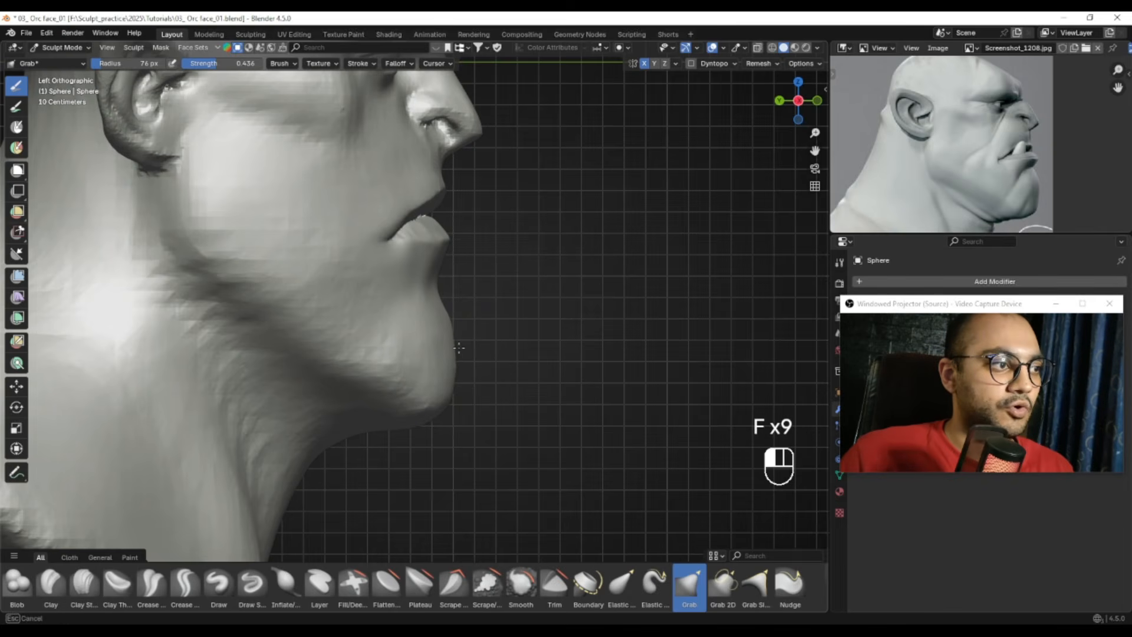
key("ctrl+z")
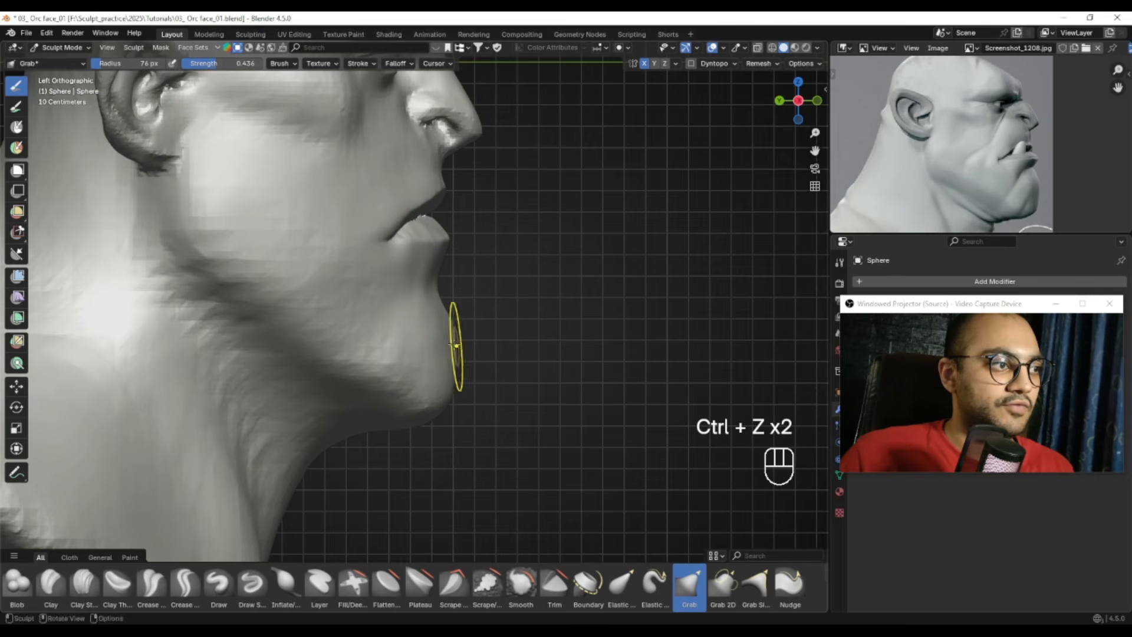
Smooth the lower cheek and chin side of the head with a brush radius of 44 px
left_click_drag(388, 355, 397, 295, "shift")
right_click_drag(397, 286, 412, 353, "ctrl+alt")
mouse_move(637, 330)
right_mouse_down("alt")
mouse_move(555, 312)
mouse_move(515, 358)
right_mouse_up("alt")
left_click_drag(499, 356, 516, 329, "alt")
key("f")
mouse_move(425, 383)
middle_mouse_down()
mouse_move(490, 383)
mouse_move(428, 390)
middle_mouse_up()
key("f")
left_click_drag(360, 381, 357, 405, "shift")
middle_click_drag(357, 405, 416, 404)
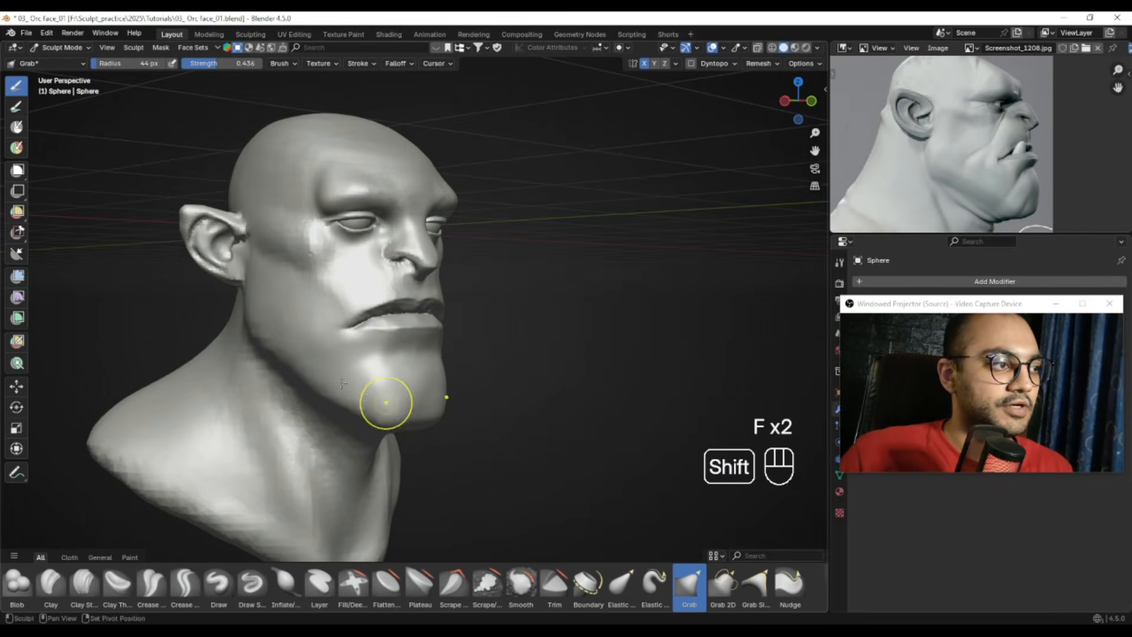
Even out the jawline with Grab and smoothing strokes, ending at a 52 px radius
left_click_drag(344, 402, 392, 398, "alt")
key("f")
left_click(336, 351)
left_click_drag(299, 349, 294, 398, "shift")
key("f")
mouse_move(366, 460)
left_mouse_down("alt")
mouse_move(313, 411)
mouse_move(342, 472)
left_mouse_up("alt")
left_click(292, 394)
mouse_move(354, 248)
middle_mouse_down()
mouse_move(401, 307)
mouse_move(447, 318)
middle_mouse_up()
key("f")
left_click(407, 315)
Compare the face from the front with the front view in the reference image
left_click_drag(372, 302, 477, 273, "alt")
left_click_drag(894, 183, 1056, 171, "alt")
left_click_drag(900, 158, 974, 170, "alt")
left_click_drag(531, 285, 560, 288, "alt+shift")
right_click_drag(561, 288, 501, 206, "alt")
left_click_drag(501, 206, 513, 253, "alt+shift")
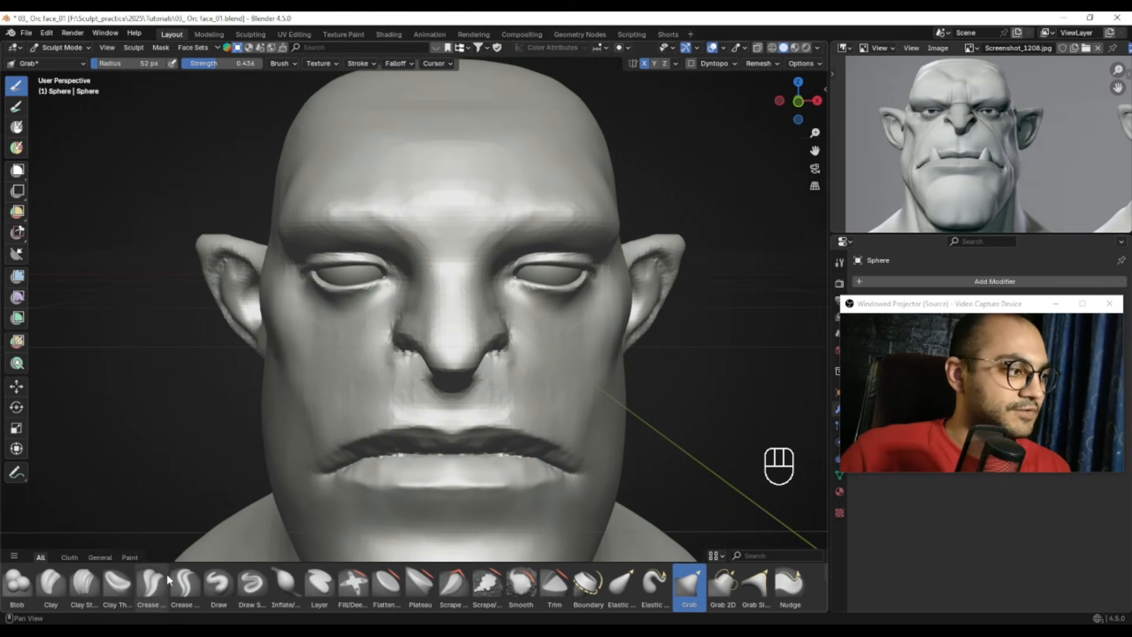
left_click(258, 584)
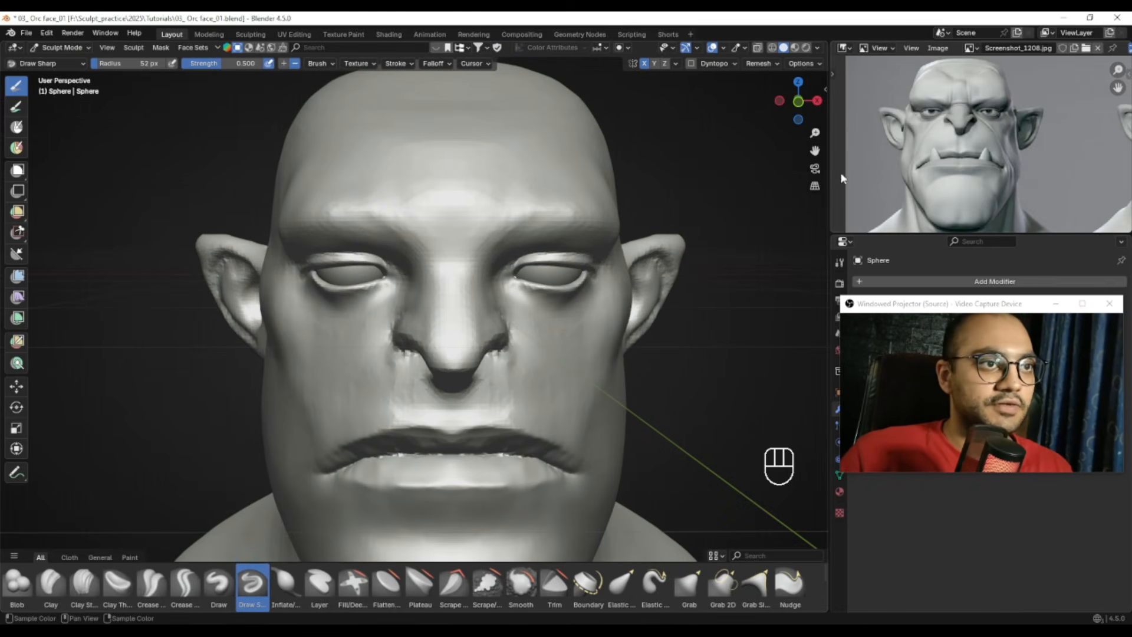
left_click_drag(514, 277, 514, 303, "alt")
right_click_drag(514, 303, 434, 248, "alt")
left_click_drag(434, 247, 454, 283, "alt+shift")
key("f")
left_click(533, 296)
Shape the inner brows above the nose bridge with the Grab brush, ending at a 159 px radius
key("g")
key("f")
left_click(504, 286)
key("f")
left_click(455, 293)
mouse_move(437, 293)
left_mouse_down()
mouse_move(441, 313)
mouse_move(530, 295)
mouse_move(457, 289)
left_mouse_up()
key("f")
left_click(440, 313)
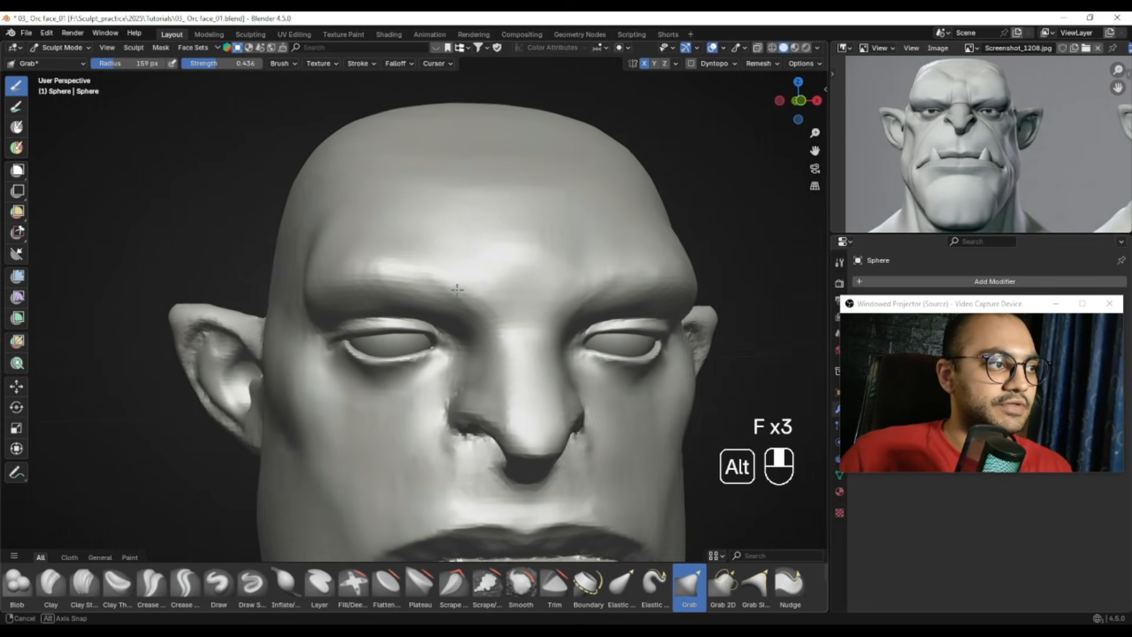
Try to reshape the inner brow from a three-quarter view with the Grab brush, using a close-up of the reference's brows and eyes
middle_click_drag(457, 290, 439, 288, "alt")
middle_click_drag(932, 143, 903, 88, "alt")
middle_click_drag(902, 88, 913, 118, "alt")
mouse_move(483, 224)
left_mouse_down("alt")
mouse_move(468, 263)
mouse_move(451, 266)
left_mouse_up("alt")
left_click_drag(564, 277, 446, 283, "alt")
key("f")
left_click(541, 276)
key("f")
key("f")
left_click(450, 274)
key("ctrl+z")
Refine the inner brow with the Grab brush at 45 px and smooth the brow ridge with a 37 px radius
key("f")
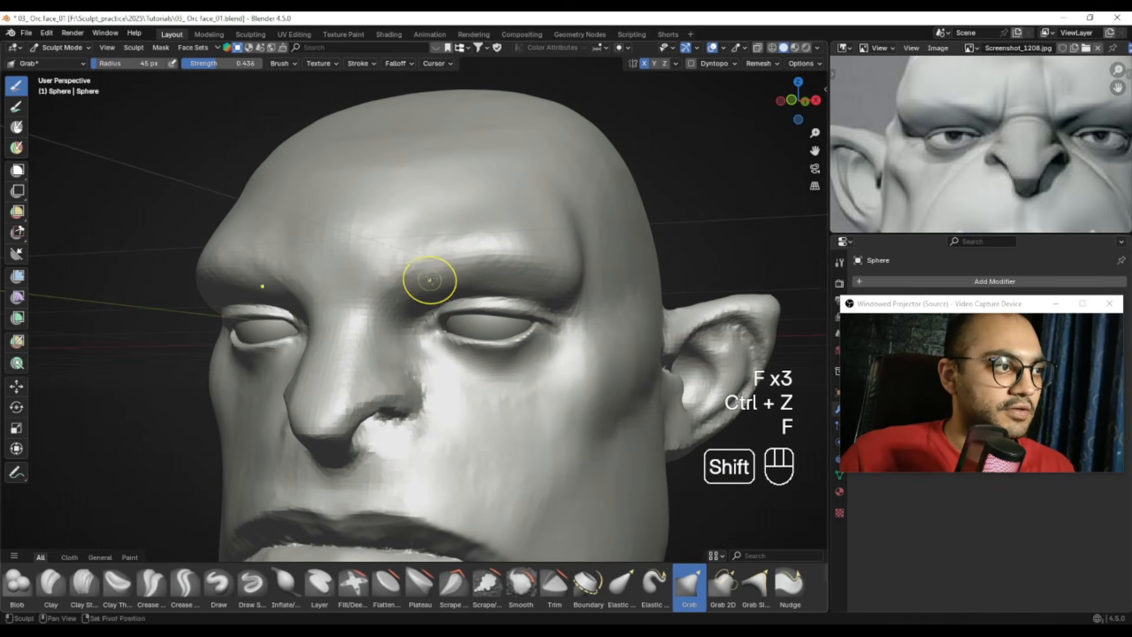
key("f")
key("f")
left_click(466, 278)
left_click_drag(453, 282, 434, 291, "shift")
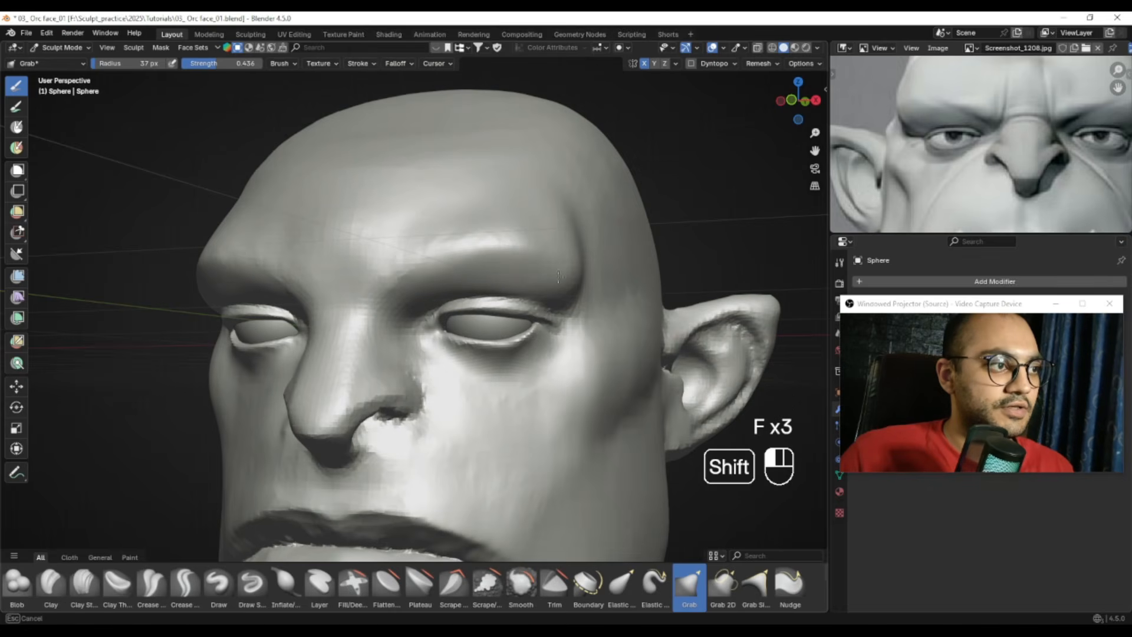
middle_click_drag(560, 277, 596, 272)
middle_click_drag(548, 259, 542, 293, "ctrl")
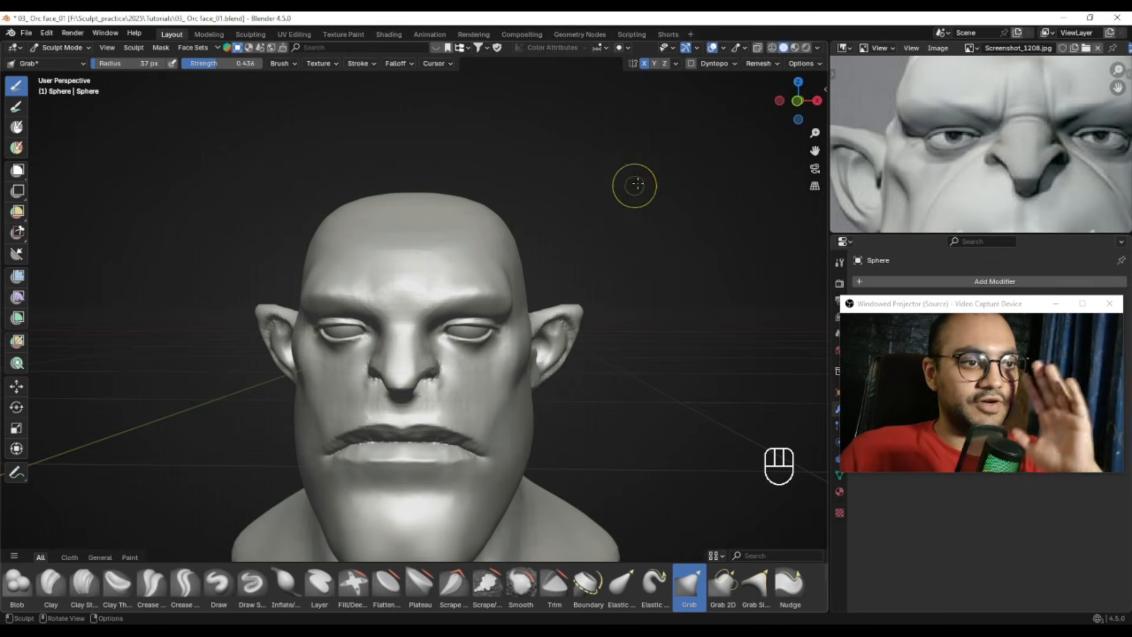
Smooth the outer end of the brow with a 34 px brush and undo the last Grab stroke there
left_click_drag(531, 303, 501, 266, "alt")
left_click_drag(501, 266, 477, 273, "alt")
key("f")
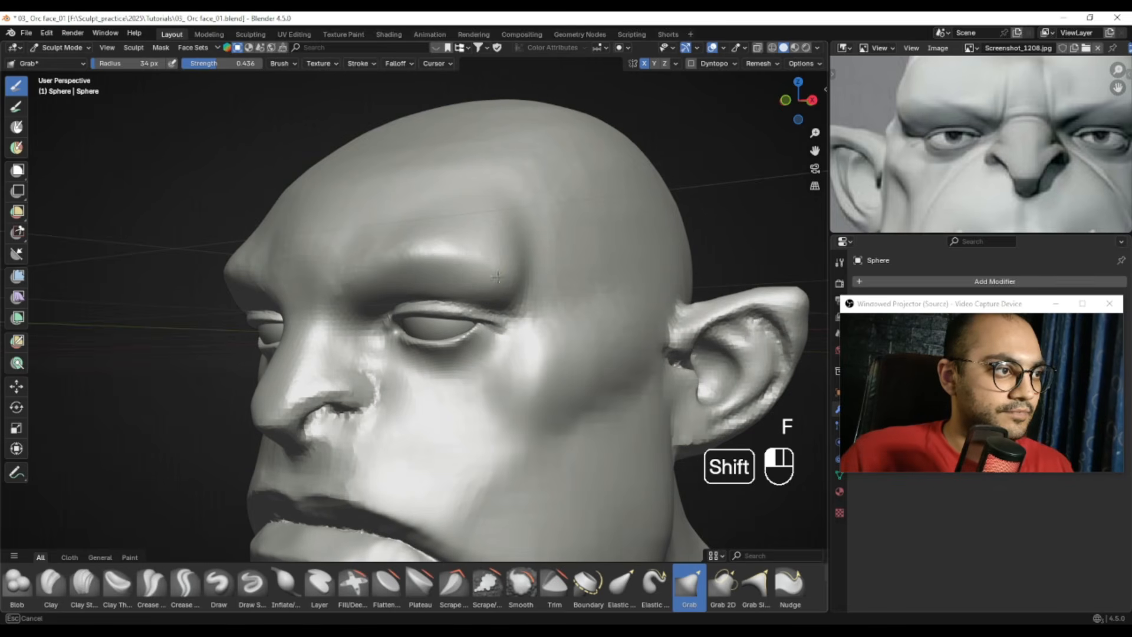
left_click_drag(498, 289, 501, 286, "shift")
mouse_move(501, 283)
left_mouse_down("alt")
mouse_move(534, 274)
mouse_move(472, 270)
mouse_move(549, 276)
left_mouse_up("alt")
key("f")
left_click(536, 273)
key("ctrl+z")
Lower the inner half of the brows over the eyes in front view with Grab strokes, ending at a 55 px radius
mouse_move(556, 276)
middle_mouse_down()
mouse_move(493, 271)
mouse_move(519, 291)
middle_mouse_up()
key("f")
left_click_drag(487, 283, 463, 289, "alt")
left_click_drag(437, 295, 418, 254, "ctrl+alt")
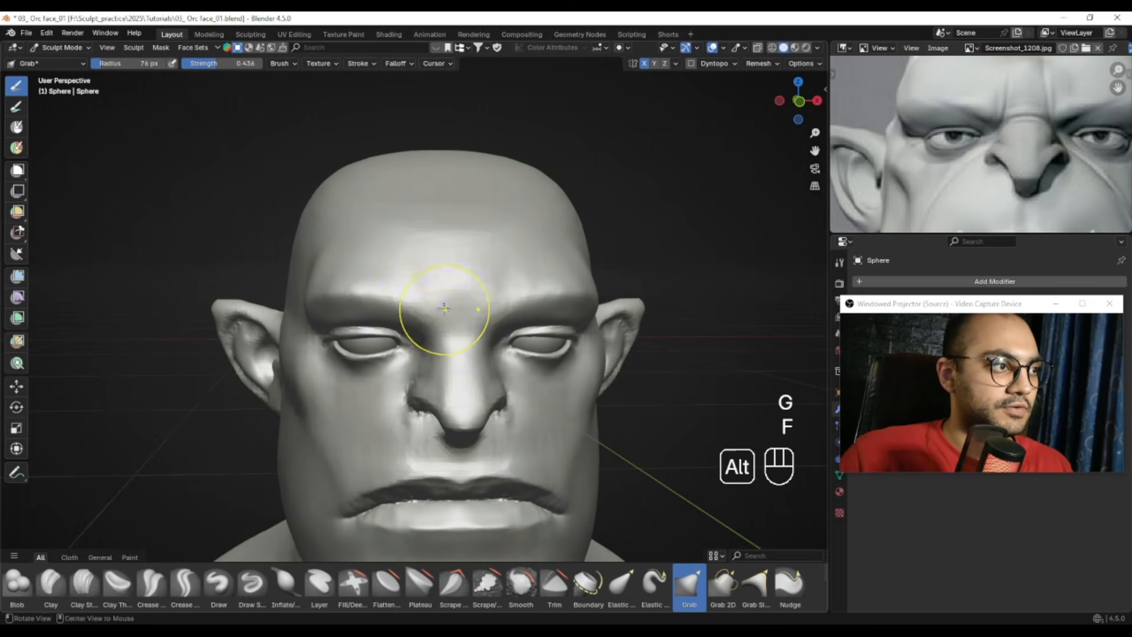
key("f")
left_click_drag(391, 302, 401, 315)
key("f")
left_click(387, 316)
key("f")
left_click(399, 324)
key("alt")
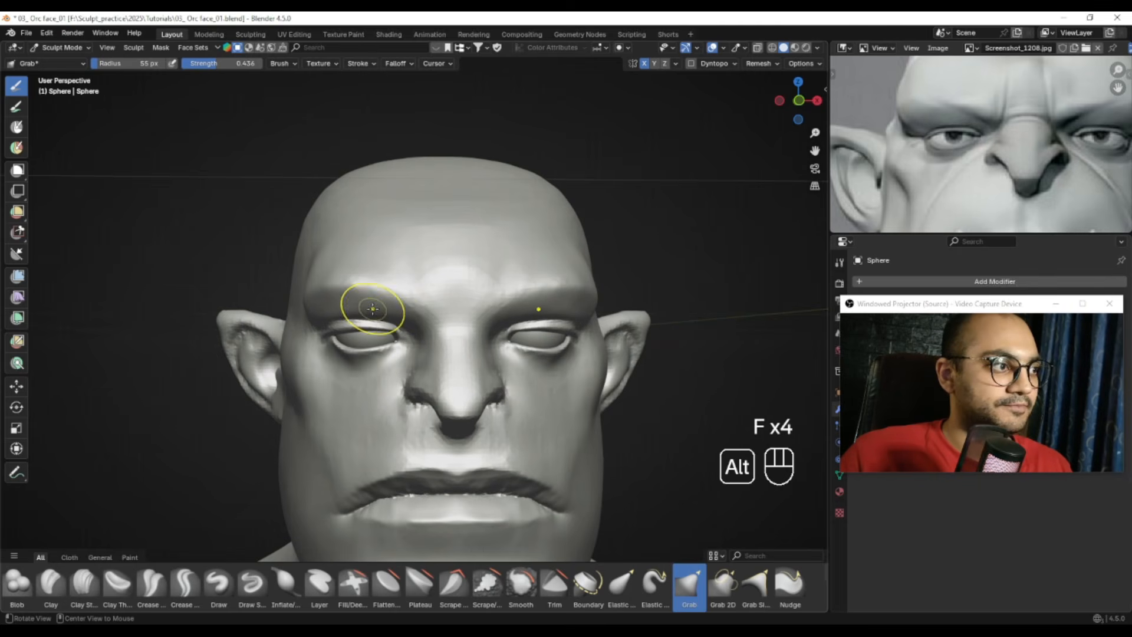
Carve vertical frown creases between the brows with a 31 px Draw Sharp brush, undoing the first trial strokes
left_click_drag(422, 294, 412, 325, "ctrl+alt")
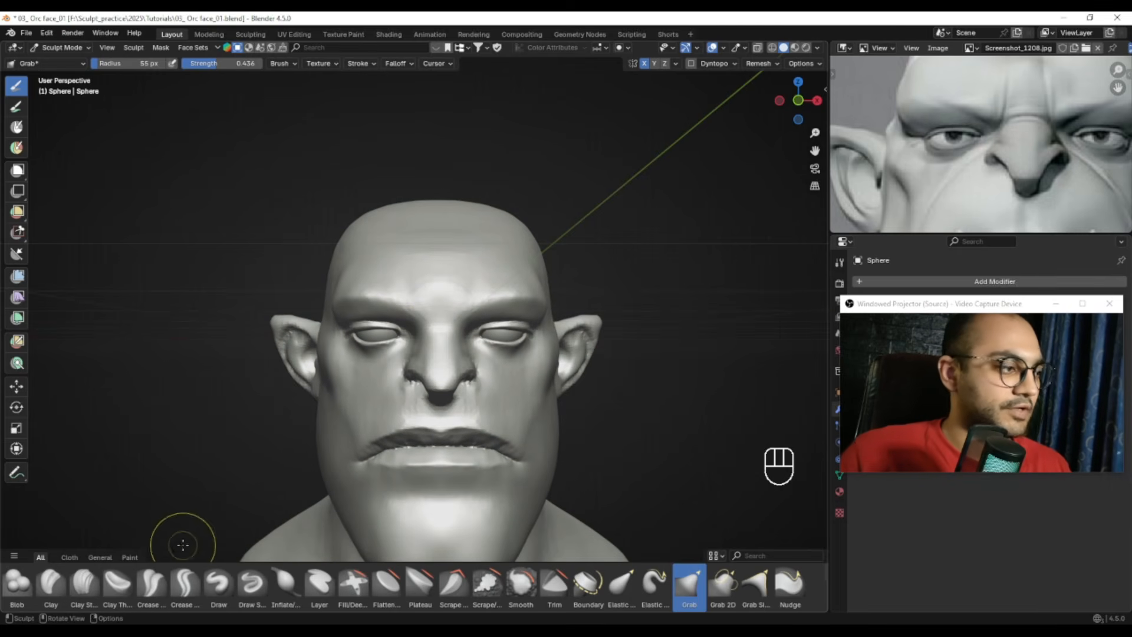
left_click(250, 584)
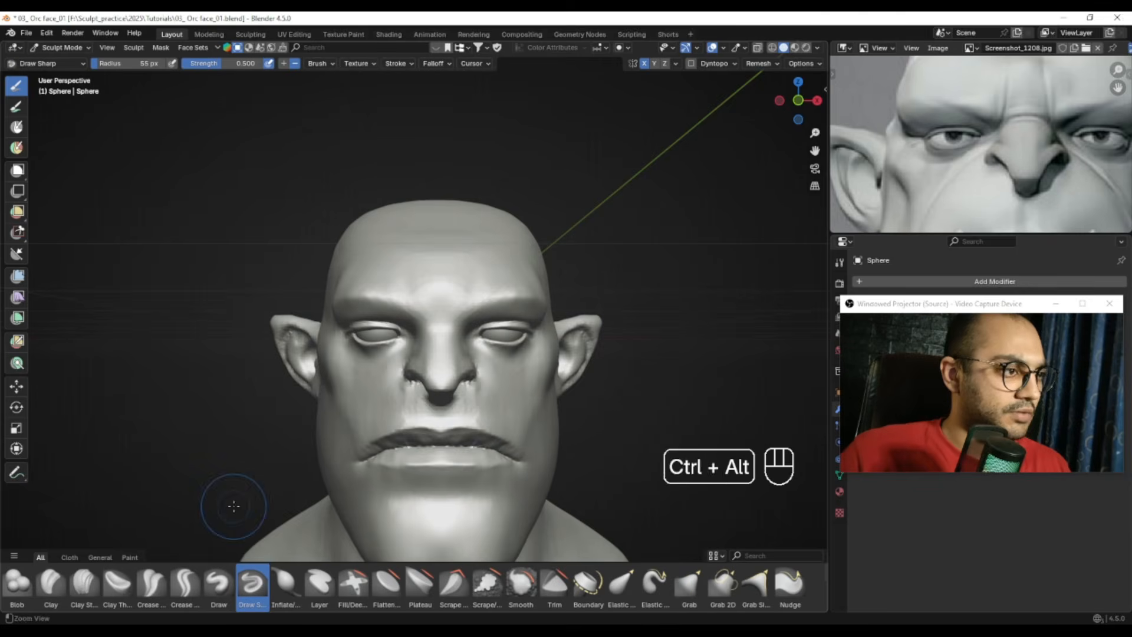
left_click_drag(233, 505, 529, 243, "ctrl+alt")
left_click_drag(1001, 137, 977, 160, "alt")
left_click_drag(549, 260, 489, 278, "alt")
key("f")
left_click(463, 283)
key("f")
mouse_move(456, 240)
left_mouse_down()
mouse_move(468, 289)
mouse_move(448, 306)
left_mouse_up()
key("ctrl+z")
key("ctrl+z")
key("f")
left_click(459, 293)
left_click_drag(445, 248, 451, 327)
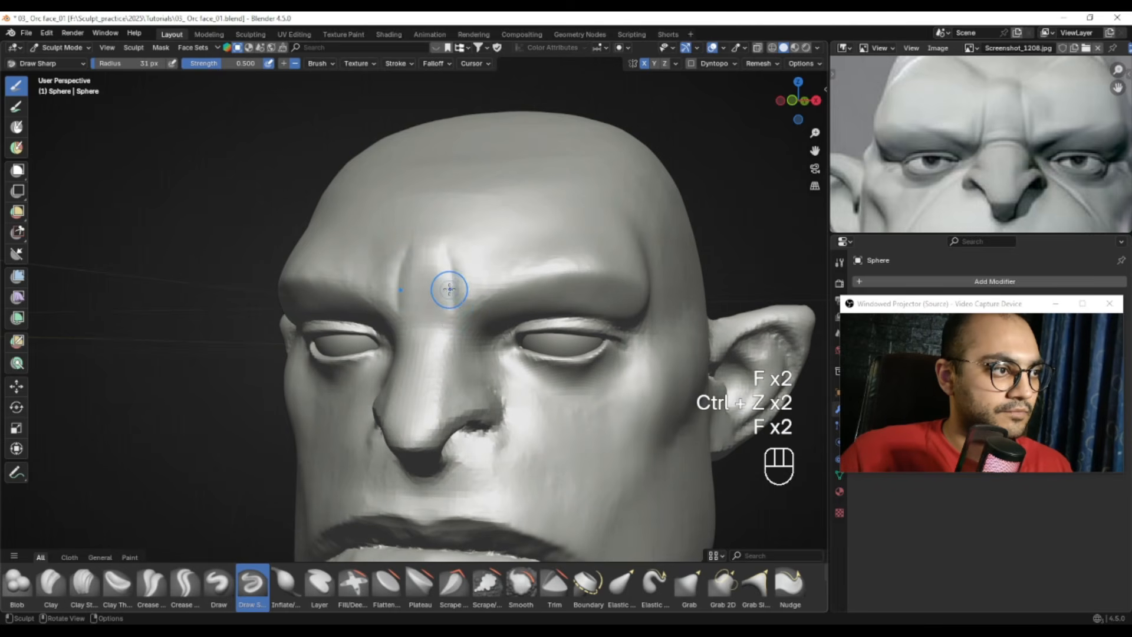
left_click_drag(476, 329, 479, 332)
Deepen the frown crease from the inner brow corner upward with a 24 px Draw Sharp brush and smooth its surroundings
right_click_drag(443, 312, 491, 312, "alt")
key("f")
left_click(504, 311)
left_click_drag(495, 295, 497, 313, "shift")
right_click_drag(460, 289, 504, 280, "alt")
key("f")
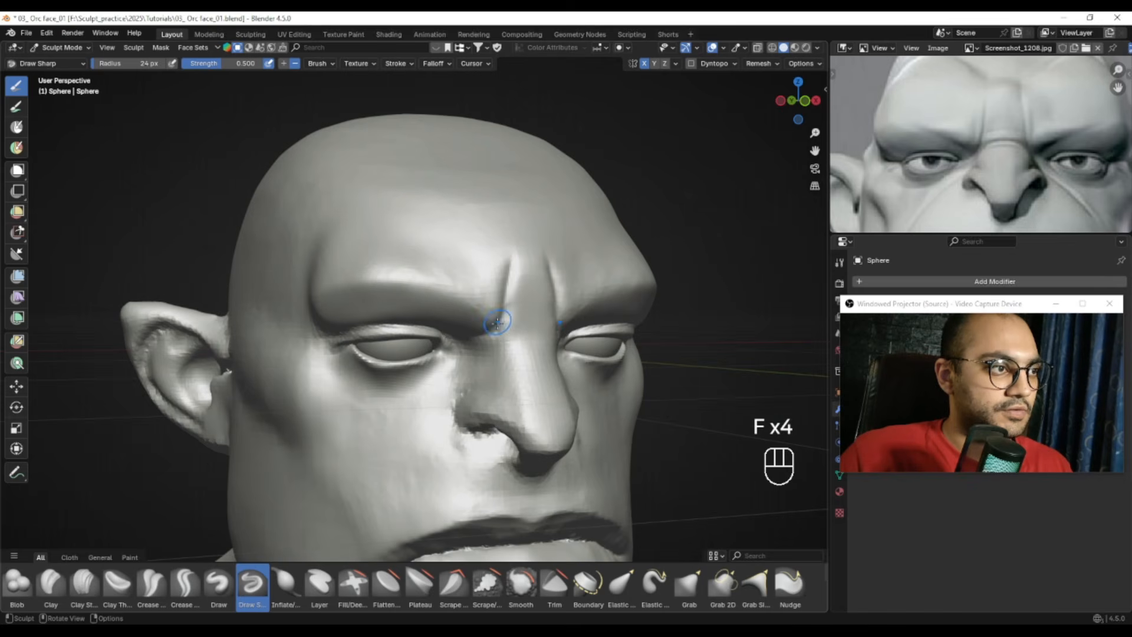
left_click_drag(497, 319, 508, 286)
left_click_drag(522, 289, 525, 299, "shift")
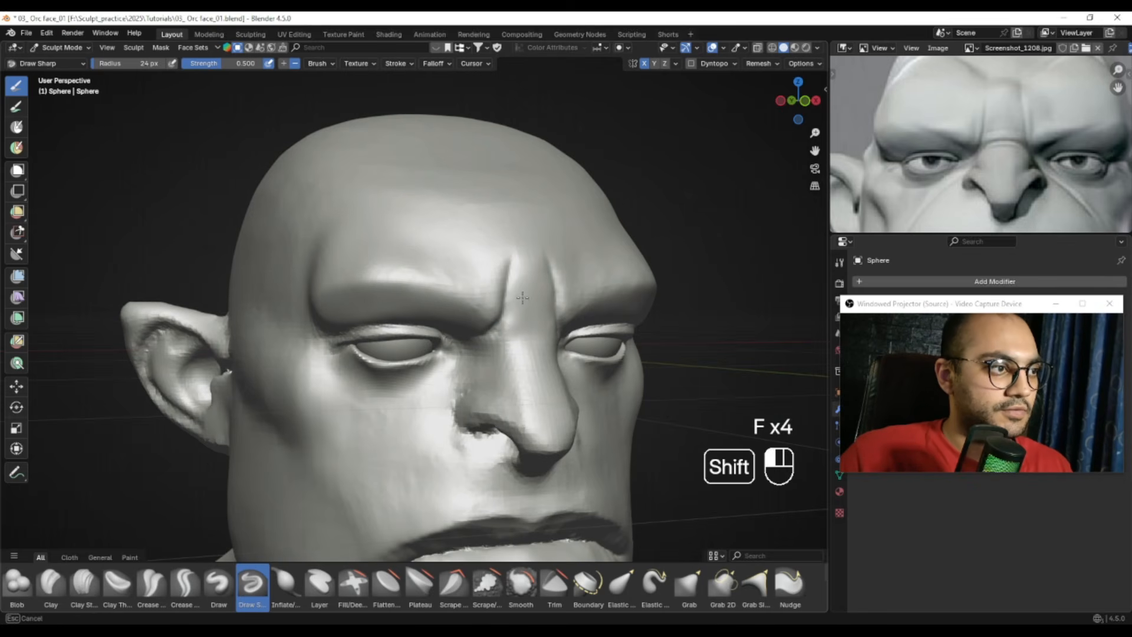
Try to smooth the area around the frown creases with a 46 px brush
middle_click_drag(504, 312, 515, 292)
key("f")
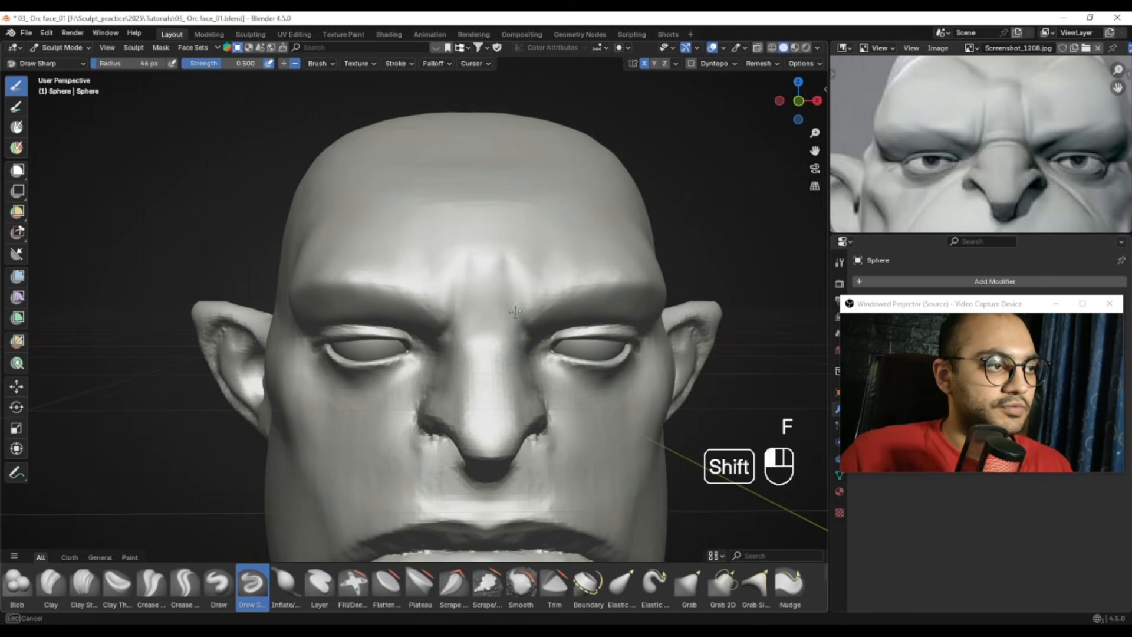
left_click_drag(512, 283, 514, 277, "shift")
key("ctrl+z")
key("ctrl+z")
key("ctrl+z")
Smooth the lower ends of the frown creases beside the nose bridge
mouse_move(540, 265)
middle_mouse_down("alt")
mouse_move(481, 308)
mouse_move(451, 299)
middle_mouse_up("alt")
middle_click_drag(451, 299, 488, 323, "shift")
key("f")
left_click(490, 325)
mouse_move(495, 318)
left_mouse_down("shift")
mouse_move(480, 298)
mouse_move(477, 313)
left_mouse_up("shift")
middle_click_drag(496, 298, 546, 301)
Carve a horizontal crease across the nose bridge with a 40 px Draw Sharp brush and soften it at 22 px
mouse_move(445, 255)
middle_mouse_down("alt")
mouse_move(498, 256)
mouse_move(525, 296)
mouse_move(479, 289)
middle_mouse_up("alt")
key("f")
left_click(488, 289)
left_click_drag(484, 280, 571, 268)
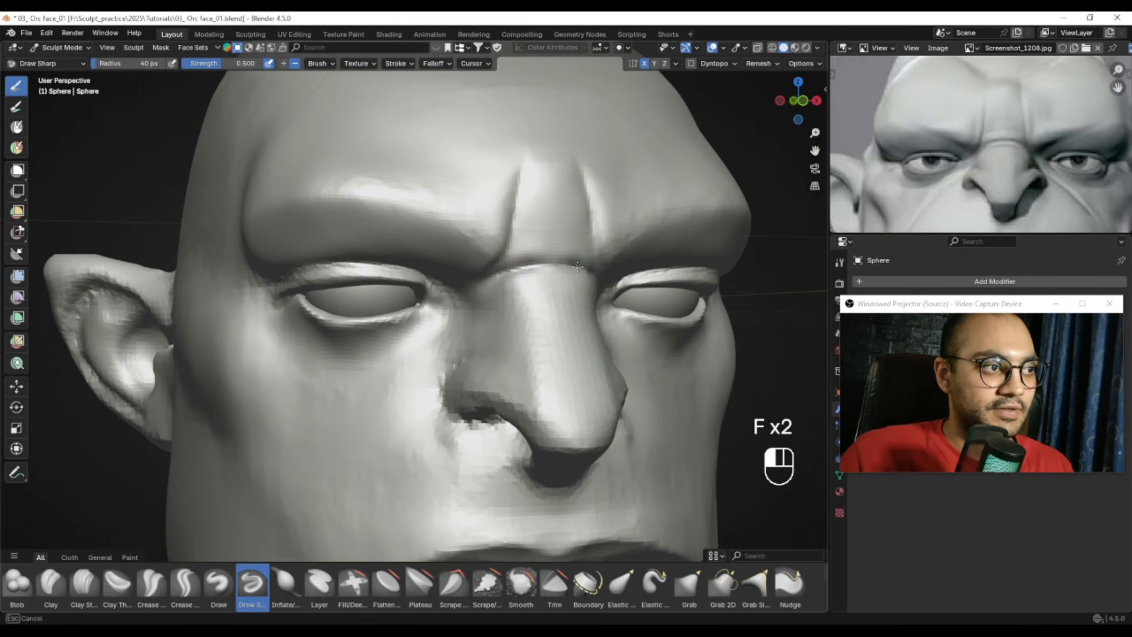
key("f")
key("f")
left_click(525, 281)
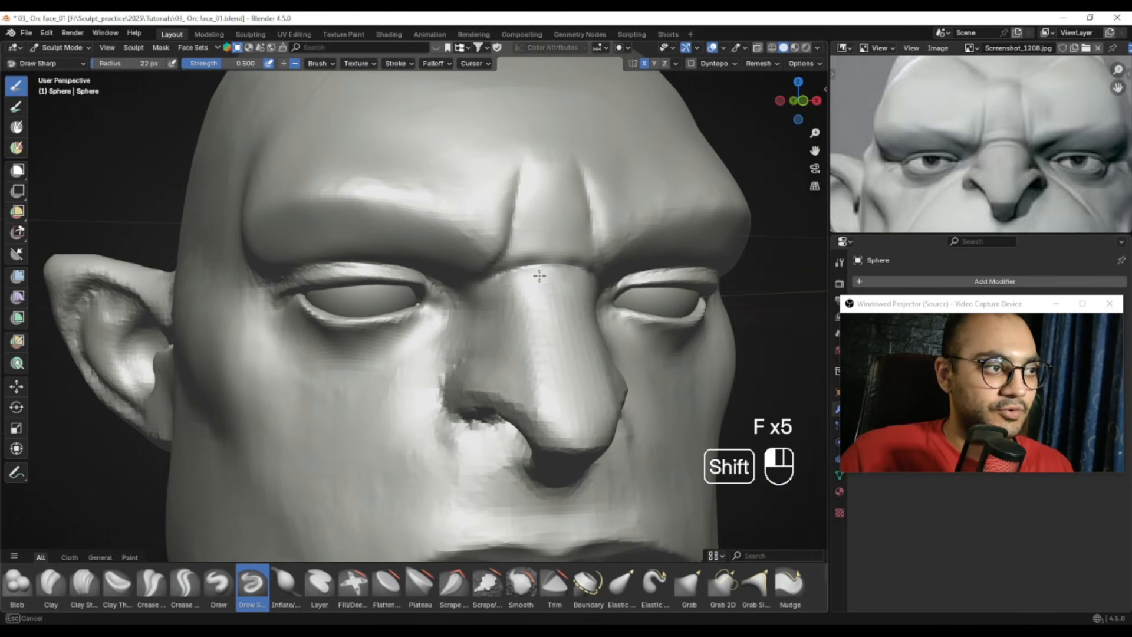
Build up the fold above the nose bridge crease with the Draw brush and smooth the crease's ends at 24 px
left_click(219, 583)
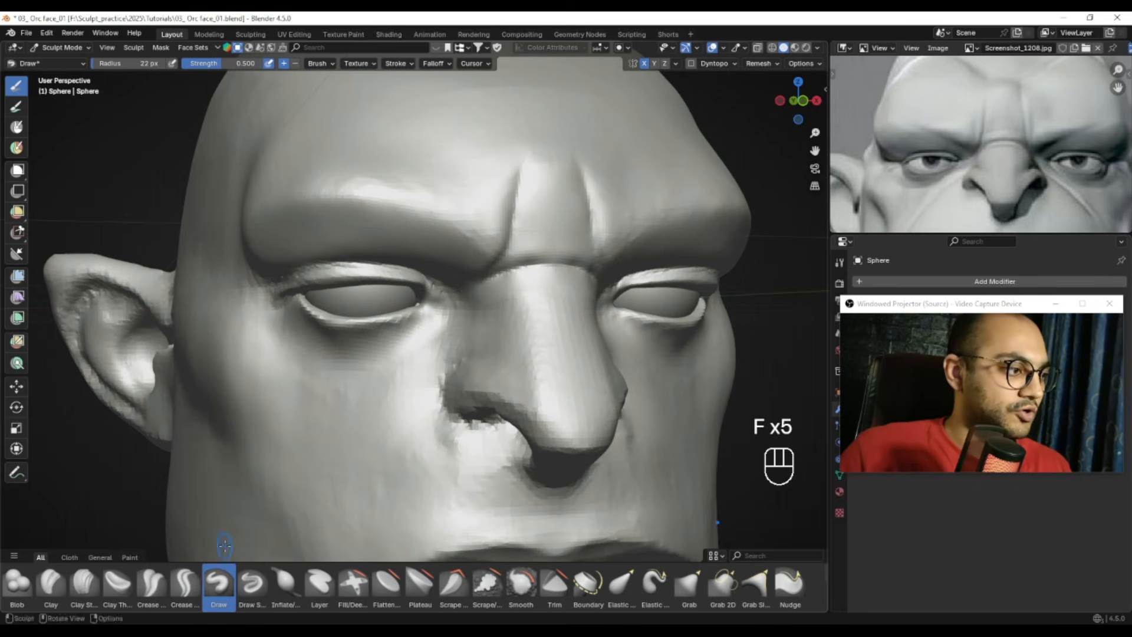
middle_click_drag(519, 298, 526, 294, "alt")
left_click_drag(526, 294, 508, 291, "alt")
key("f")
left_click(516, 288)
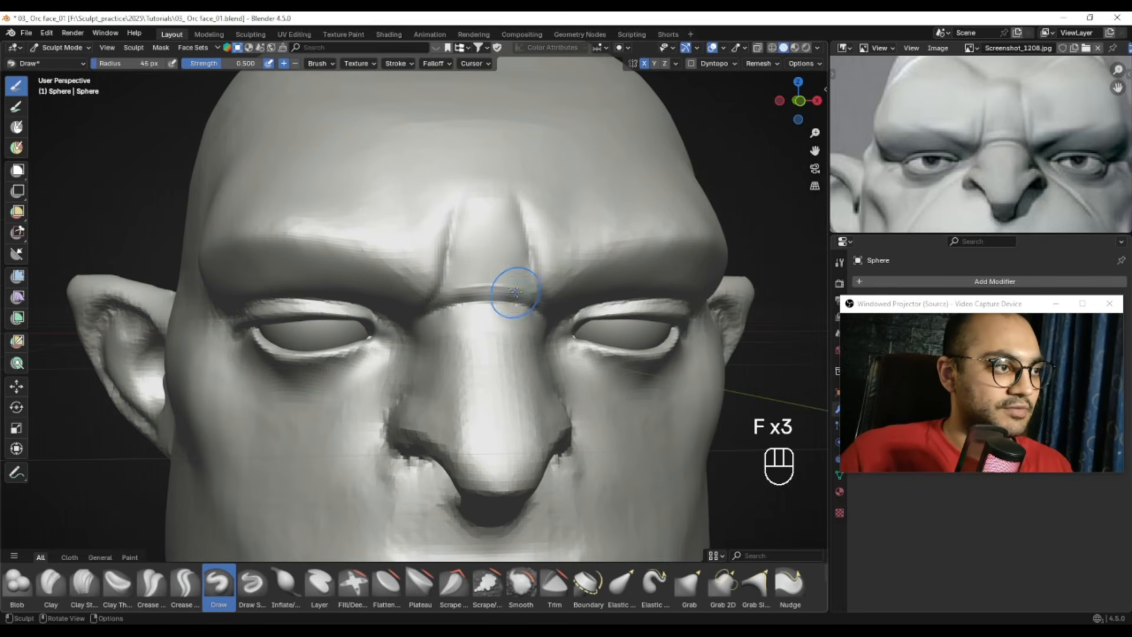
key("f")
left_click(481, 287)
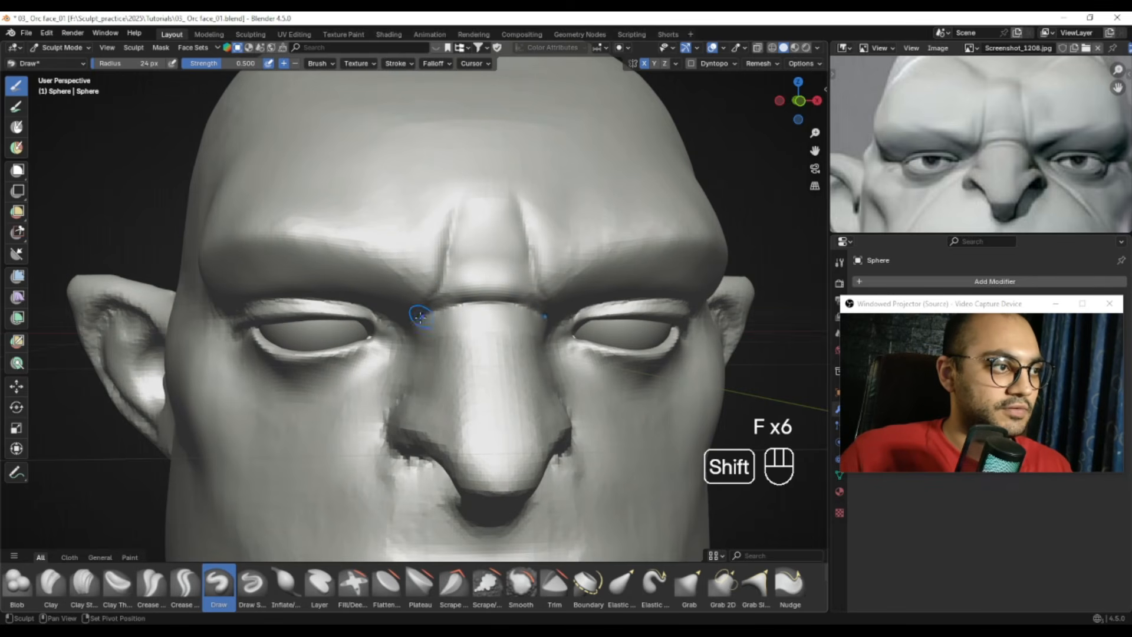
left_click_drag(420, 315, 425, 310, "shift")
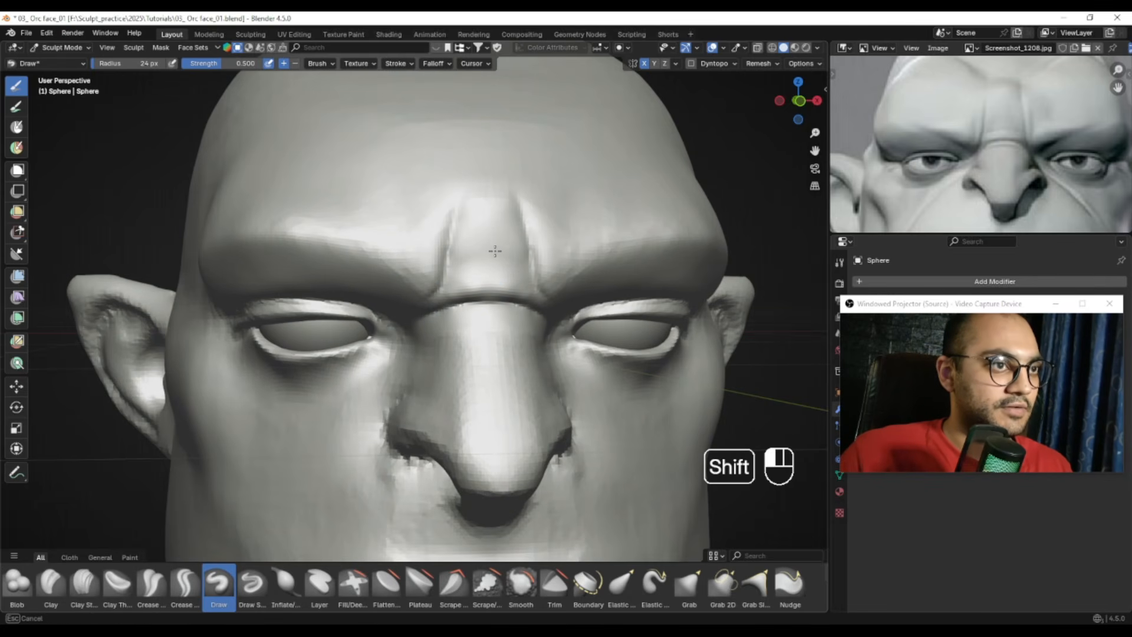
Add volume between the frown creases with the Draw brush and smooth their upper ends, ending at a 30 px radius
mouse_move(495, 246)
left_mouse_down("alt")
mouse_move(506, 248)
mouse_move(488, 271)
mouse_move(453, 269)
left_mouse_up("alt")
key("f")
left_click(462, 268)
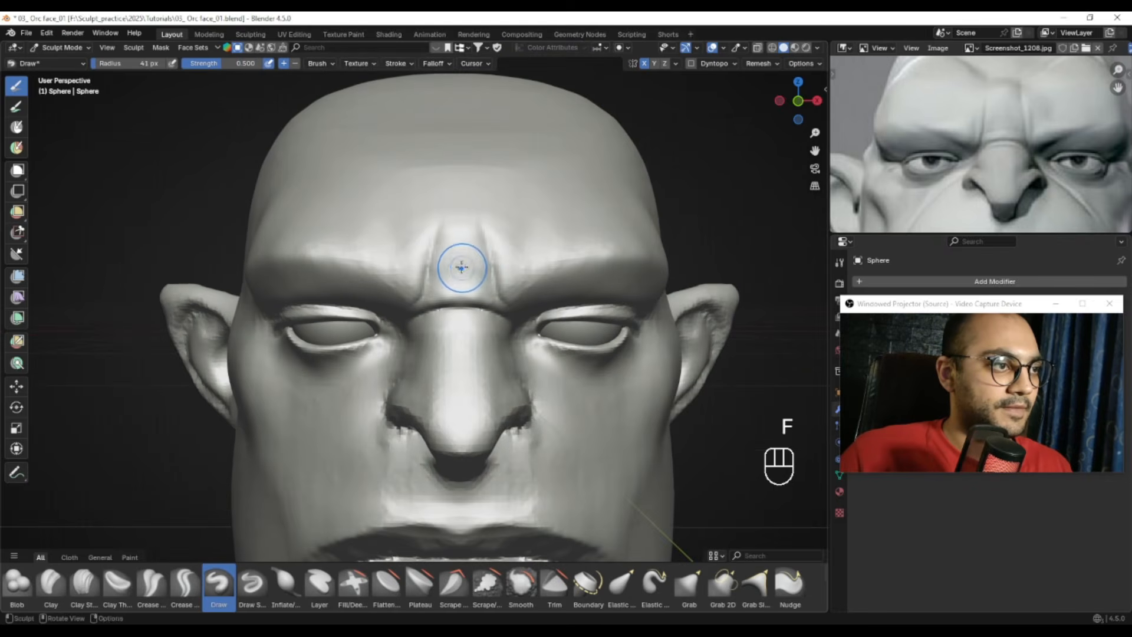
key("f")
left_click(465, 248)
left_click(454, 249)
key("f")
left_click(458, 256)
mouse_move(448, 236)
left_mouse_down("shift")
mouse_move(441, 276)
mouse_move(498, 245)
left_mouse_up("shift")
Carve the edge between temple and forehead after the reference with a 37 px Draw Sharp brush
left_click_drag(1026, 118, 998, 180, "alt")
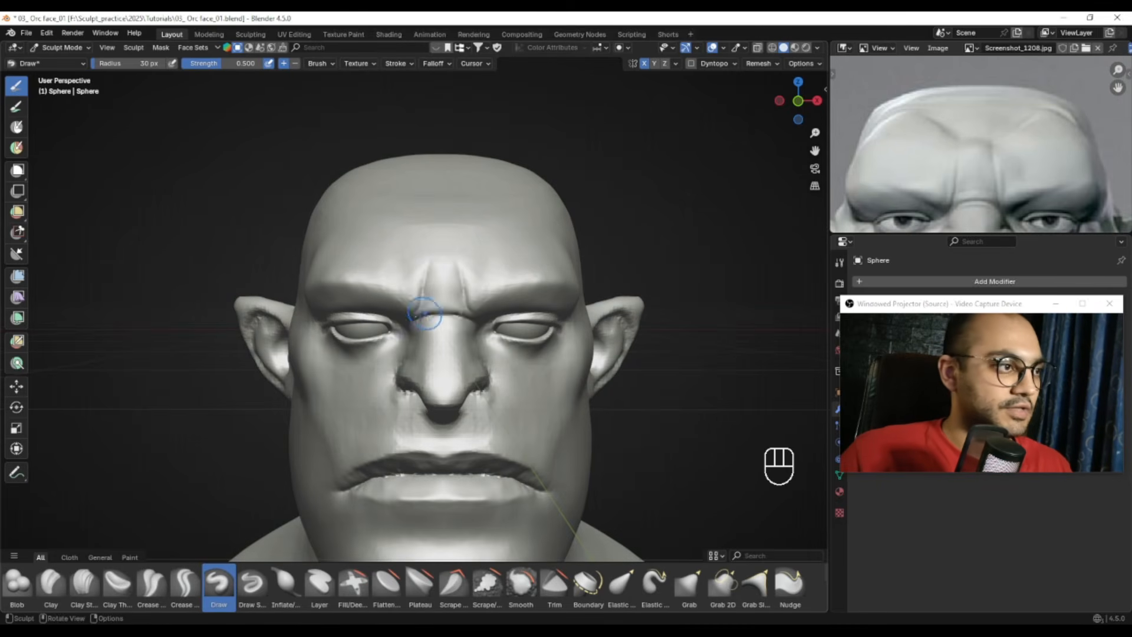
left_click(253, 584)
mouse_move(261, 467)
middle_mouse_down()
mouse_move(431, 306)
mouse_move(526, 271)
mouse_move(511, 286)
mouse_move(495, 274)
middle_mouse_up()
key("f")
left_click(328, 293)
middle_click_drag(328, 293, 313, 324)
key("f")
left_click(296, 328)
left_click(299, 295)
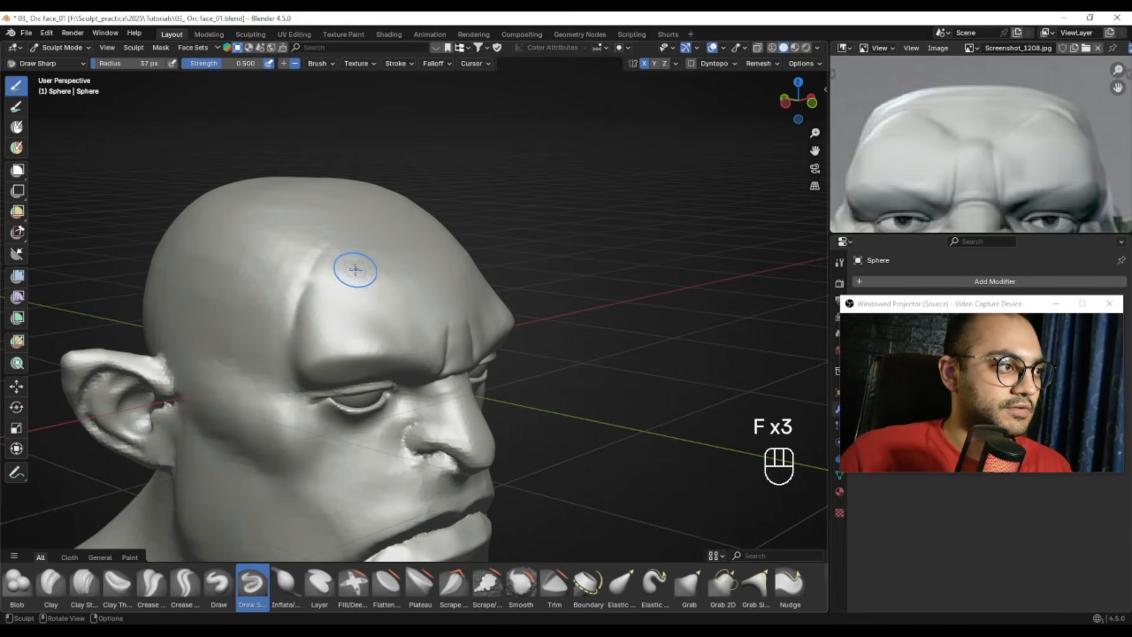
left_click_drag(335, 265, 420, 298)
Extend the creases across the upper forehead with the Draw Sharp brush and smooth them, ending at a 42 px radius
mouse_move(420, 298)
middle_mouse_down("alt")
mouse_move(354, 274)
mouse_move(377, 274)
middle_mouse_up("alt")
key("f")
left_click(446, 266)
key("f")
left_click(447, 266)
mouse_move(447, 266)
middle_mouse_down()
mouse_move(480, 260)
mouse_move(456, 299)
middle_mouse_up()
key("f")
left_click(462, 286)
left_click_drag(367, 301, 371, 331, "shift")
mouse_move(371, 330)
middle_mouse_down("alt")
mouse_move(354, 277)
mouse_move(493, 159)
middle_mouse_up("alt")
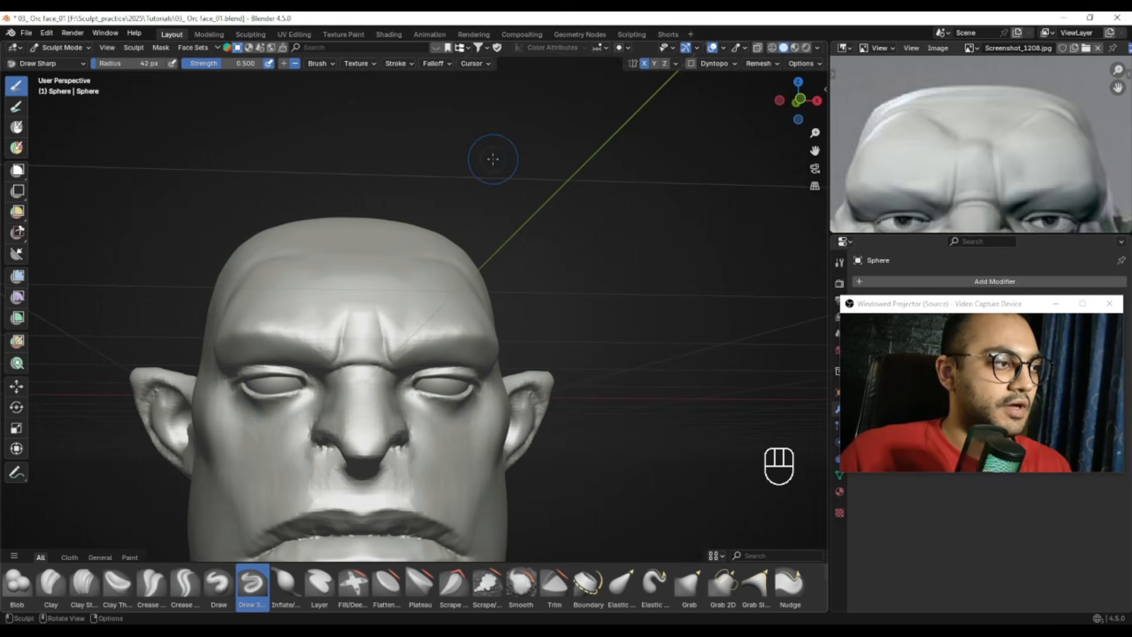
Add Clay Strips strokes to the forehead plane above the outer brow, starting at a 69 px radius
left_click(83, 584)
middle_click_drag(331, 354, 391, 342, "alt")
key("f")
left_click_drag(391, 342, 389, 333)
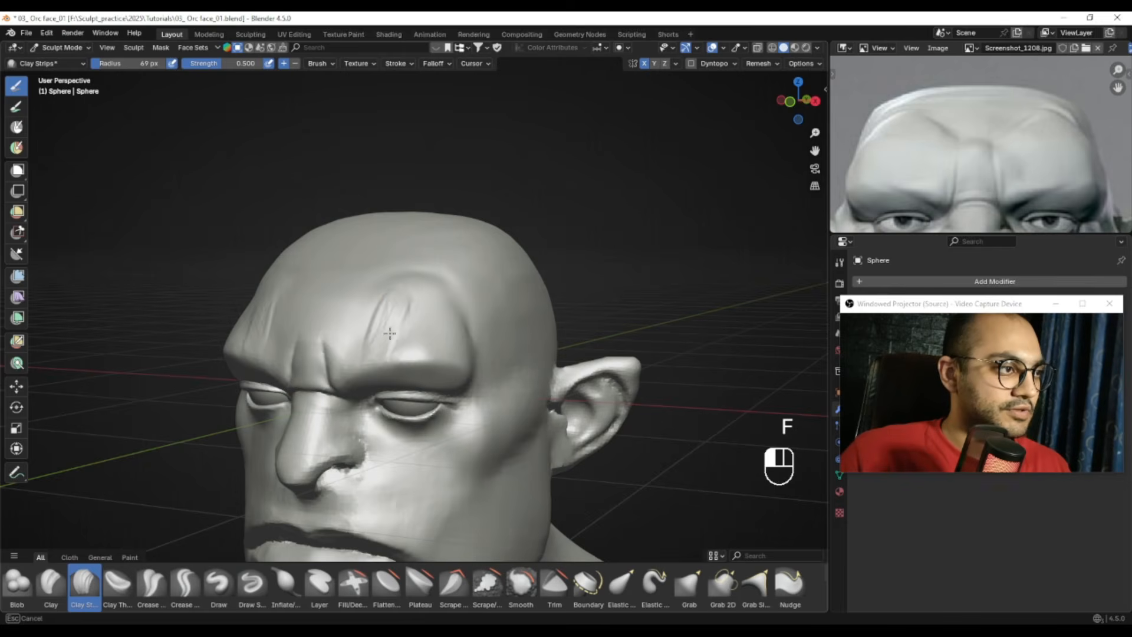
key("f")
left_click(430, 300)
middle_click_drag(430, 300, 433, 319)
left_click_drag(430, 315, 435, 342)
middle_click_drag(425, 331, 440, 328)
Layer further Clay Strips strokes over the bulge above the brow and smooth them, ending at a 62 px radius
key("f")
left_click(422, 300)
left_click_drag(406, 301, 382, 359)
left_click_drag(387, 319, 457, 359)
key("f")
mouse_move(427, 319)
left_mouse_down("shift")
mouse_move(414, 323)
mouse_move(443, 318)
left_mouse_up("shift")
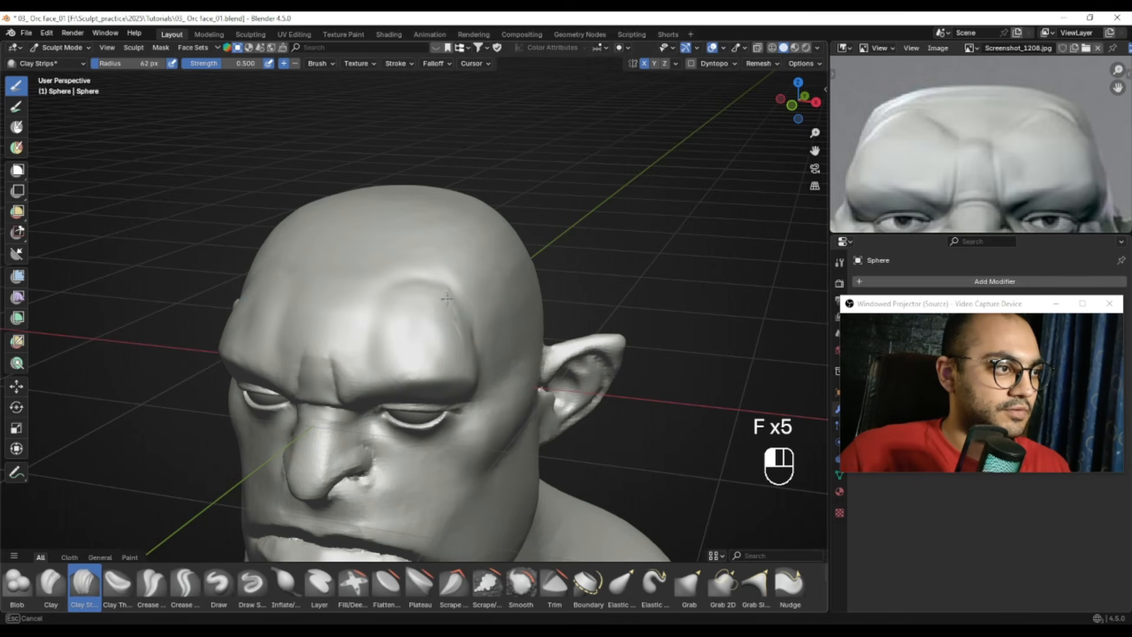
key("f")
middle_click_drag(432, 335, 311, 303, "alt")
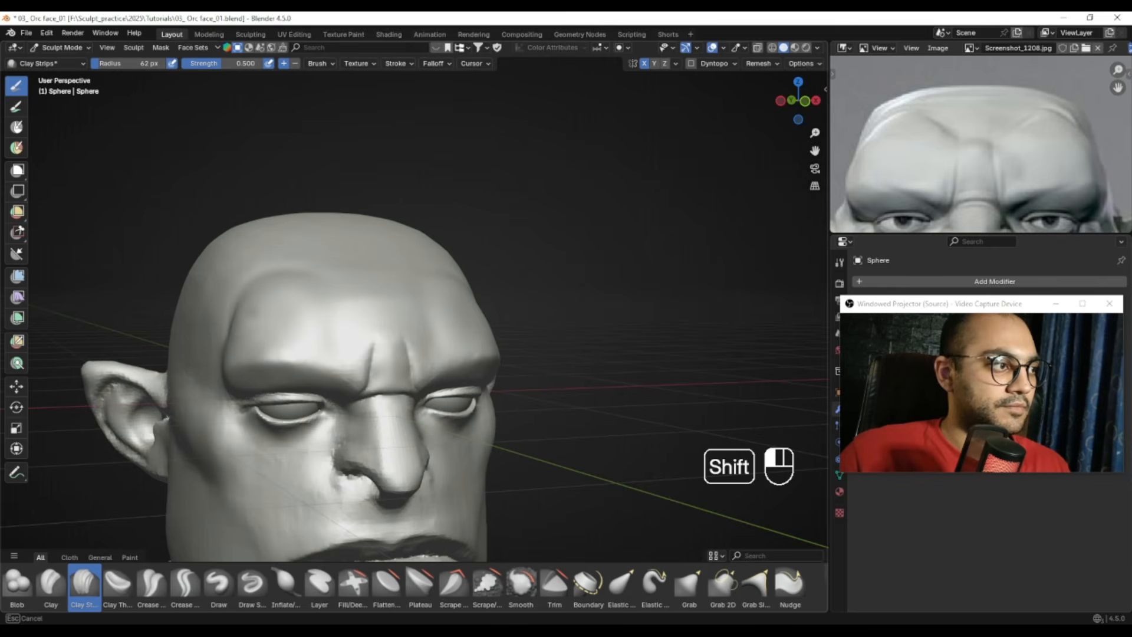
Smooth the temple edge and upper border of the forehead planes, ending at a 37 px radius
left_click_drag(253, 321, 274, 286, "shift")
middle_click_drag(275, 295, 333, 296, "alt")
key("f")
mouse_move(326, 250)
left_mouse_down("shift")
mouse_move(289, 279)
mouse_move(276, 324)
left_mouse_up("shift")
mouse_move(378, 295)
middle_mouse_down("alt")
mouse_move(315, 318)
mouse_move(366, 296)
mouse_move(361, 258)
middle_mouse_up("alt")
key("f")
left_click(249, 306)
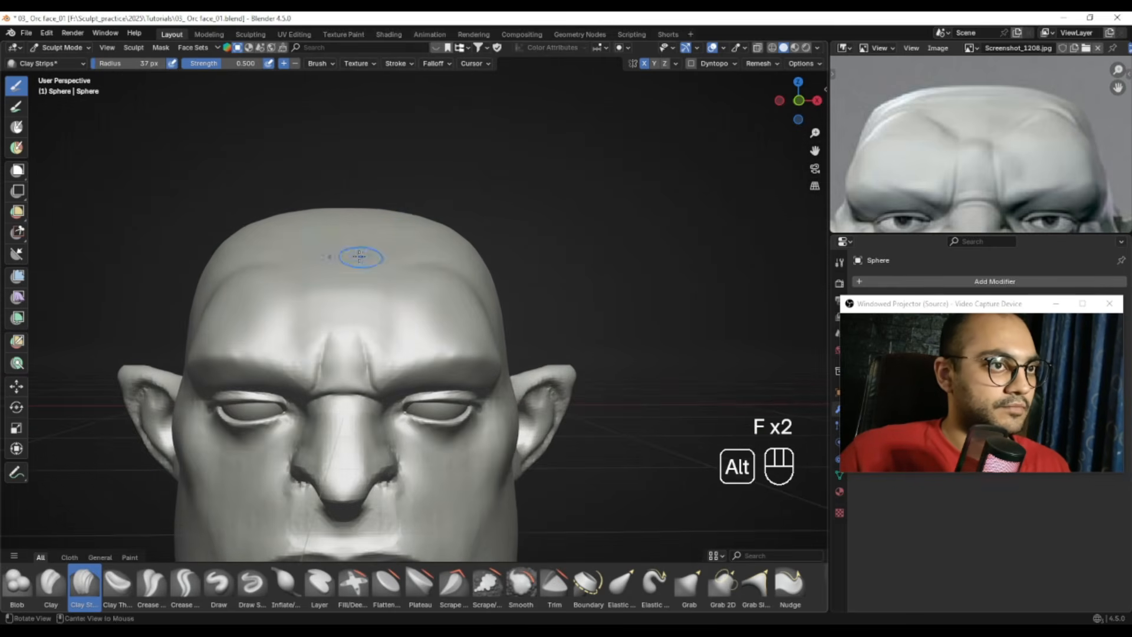
Carve diagonal creases across the forehead above the inner brows with the Draw Sharp brush at 31 px
left_click(252, 584)
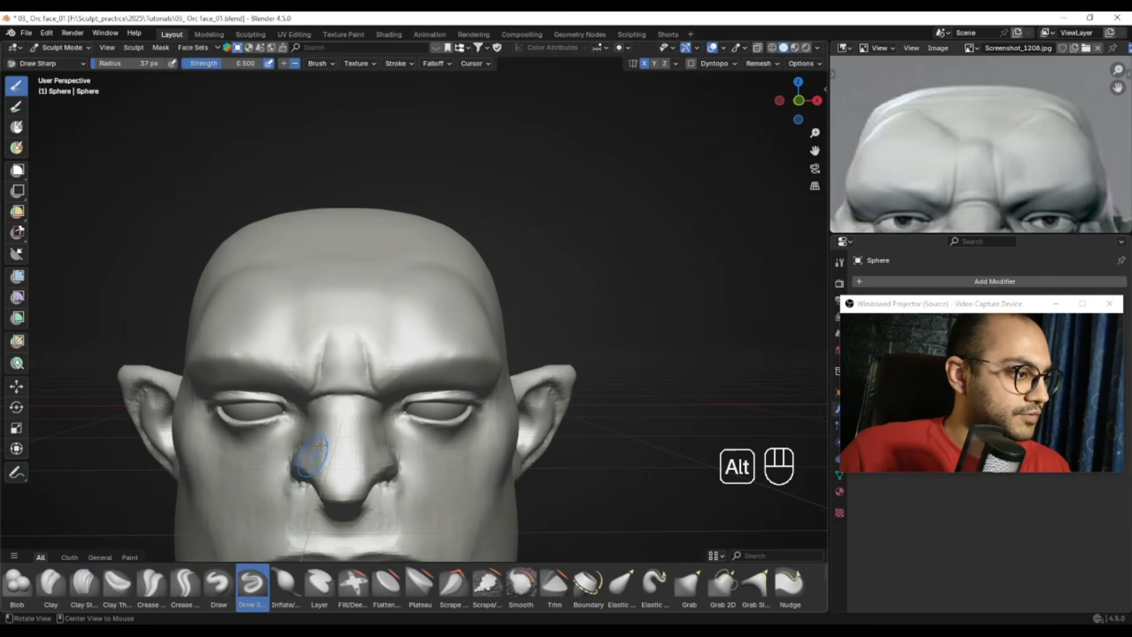
mouse_move(304, 462)
middle_mouse_down("alt")
mouse_move(405, 354)
mouse_move(417, 317)
middle_mouse_up("alt")
key("f")
left_click_drag(420, 330, 413, 375)
key("f")
left_click(411, 351)
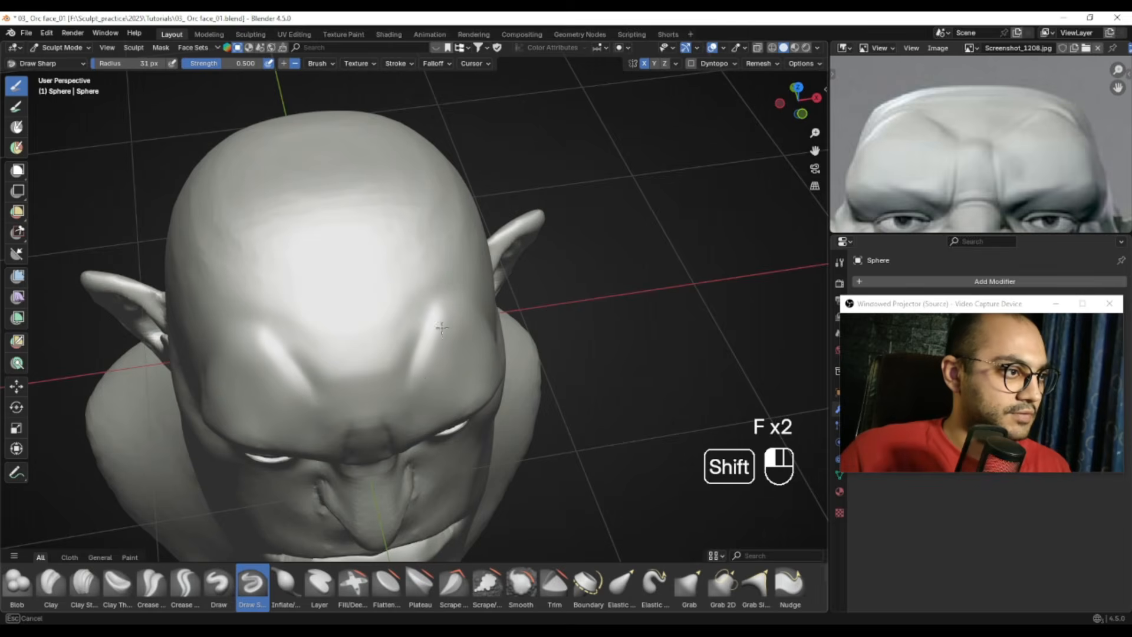
Smooth the diagonal forehead creases and their upper ends, ending at a 49 px radius
middle_click_drag(416, 292, 358, 316)
key("f")
left_click_drag(278, 301, 290, 333, "shift")
key("f")
mouse_move(324, 351)
middle_mouse_down()
mouse_move(330, 295)
mouse_move(361, 345)
middle_mouse_up()
key("f")
left_click(313, 295)
left_click_drag(295, 295, 313, 289, "shift")
middle_click_drag(339, 307, 375, 266)
mouse_move(378, 281)
middle_mouse_down("ctrl")
mouse_move(384, 324)
mouse_move(394, 283)
middle_mouse_up("ctrl")
mouse_move(394, 284)
middle_mouse_down("shift")
mouse_move(390, 300)
mouse_move(400, 277)
middle_mouse_up("shift")
scroll(384, 304, "up", 2)
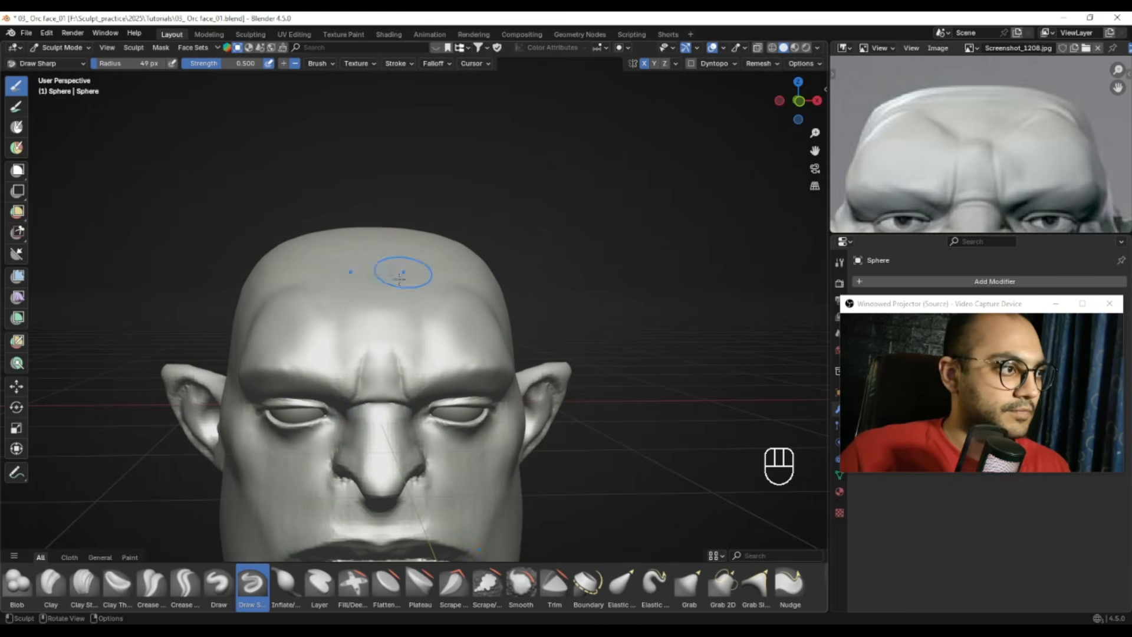
Stroke along the diagonal forehead creases down to the inner brows with Clay Strips at 62 px, then 18 px
left_click(84, 584)
left_click_drag(495, 340, 474, 335, "alt")
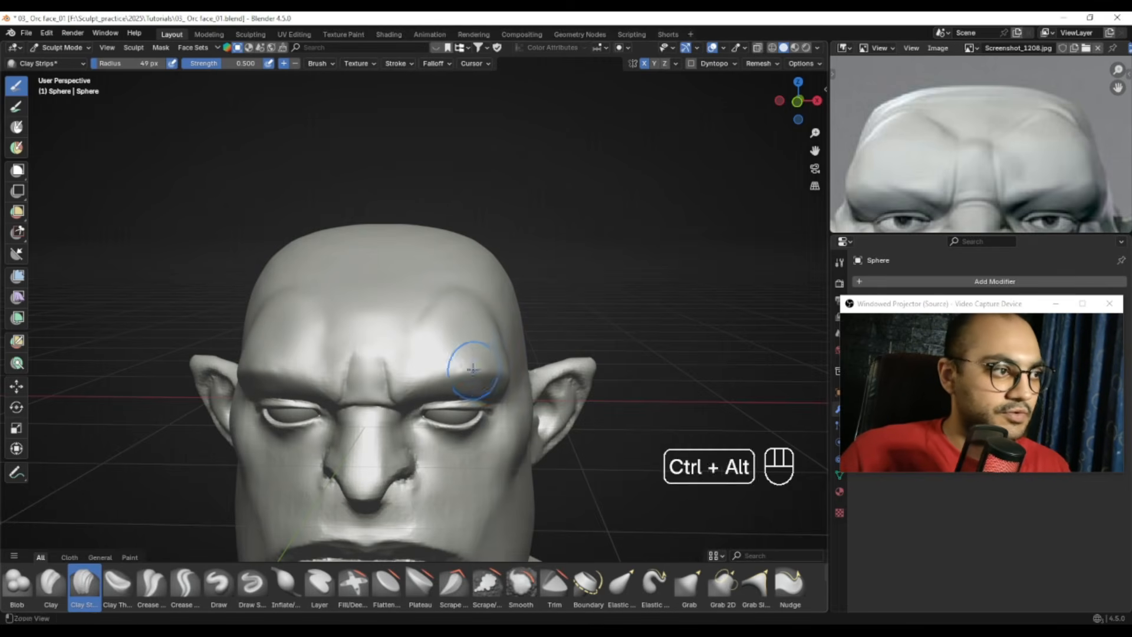
left_click_drag(480, 366, 435, 336, "ctrl+alt")
key("f")
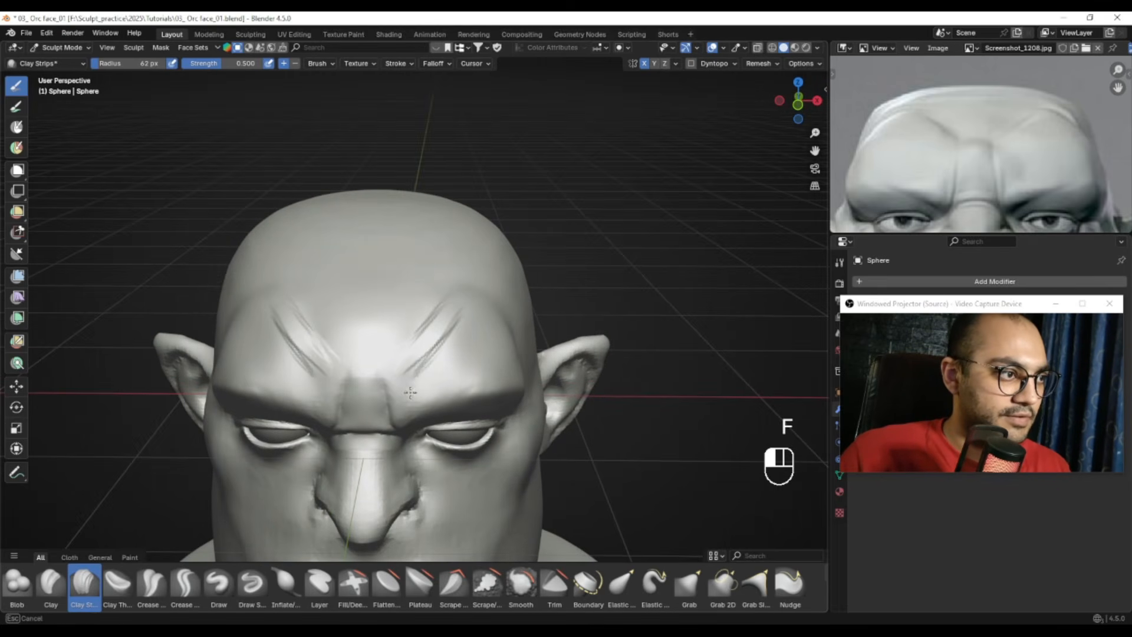
key("f")
key("f")
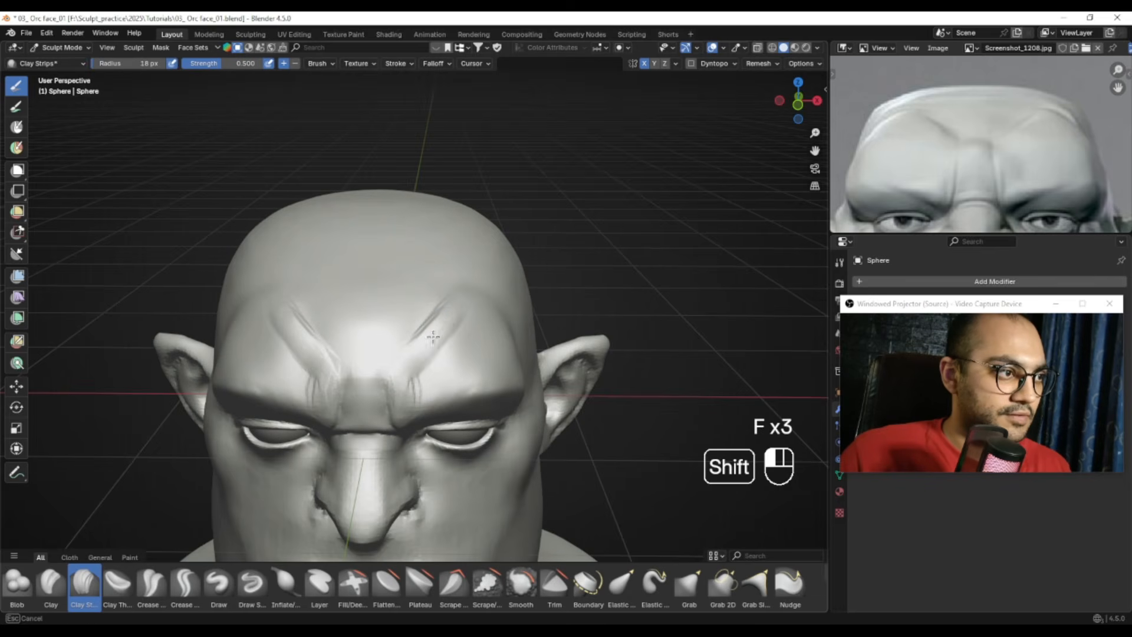
Blend the diagonal forehead strokes by smoothing and layer more Clay Strips along both creases
mouse_move(436, 337)
left_mouse_down("shift")
mouse_move(412, 391)
mouse_move(393, 399)
left_mouse_up("shift")
key("f")
mouse_move(419, 346)
left_mouse_down("shift")
mouse_move(424, 325)
mouse_move(444, 316)
left_mouse_up("shift")
mouse_move(308, 336)
left_mouse_down()
mouse_move(310, 366)
mouse_move(288, 330)
mouse_move(298, 349)
left_mouse_up()
key("f")
key("f")
left_click(310, 346)
key("f")
left_click_drag(431, 347, 408, 366)
Smooth the forehead planes around the diagonal creases at 47 px, ending at a 56 px radius
key("f")
key("f")
mouse_move(328, 359)
left_mouse_down("shift")
mouse_move(286, 338)
mouse_move(312, 362)
left_mouse_up("shift")
key("f")
left_click(311, 345)
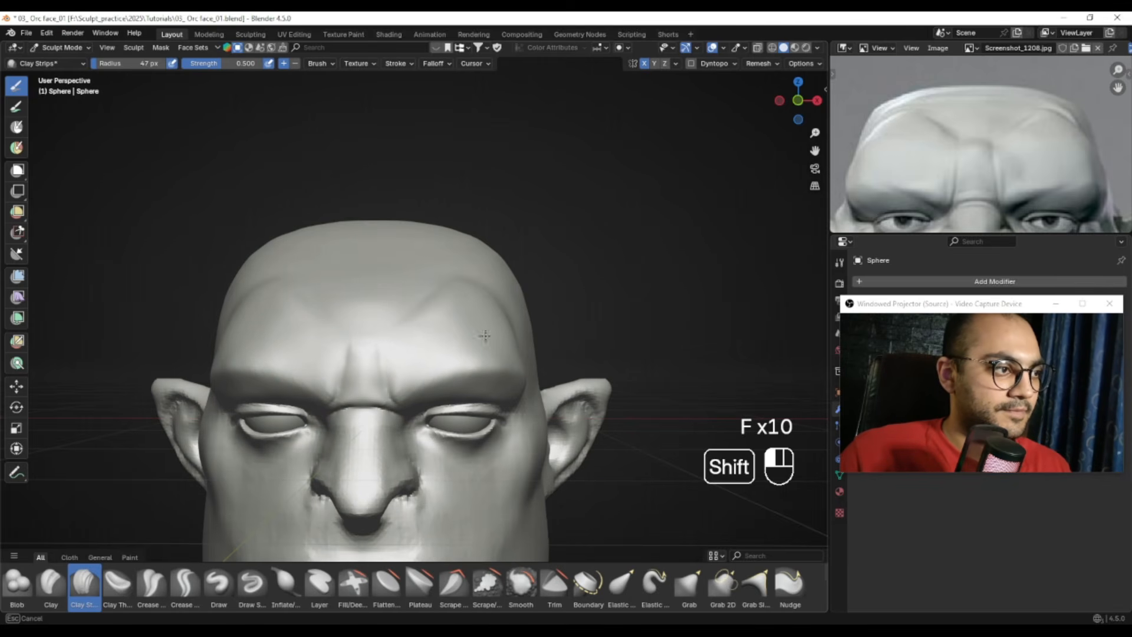
middle_click_drag(455, 354, 454, 336)
key("f")
left_click(380, 328)
left_click_drag(286, 349, 280, 321, "shift")
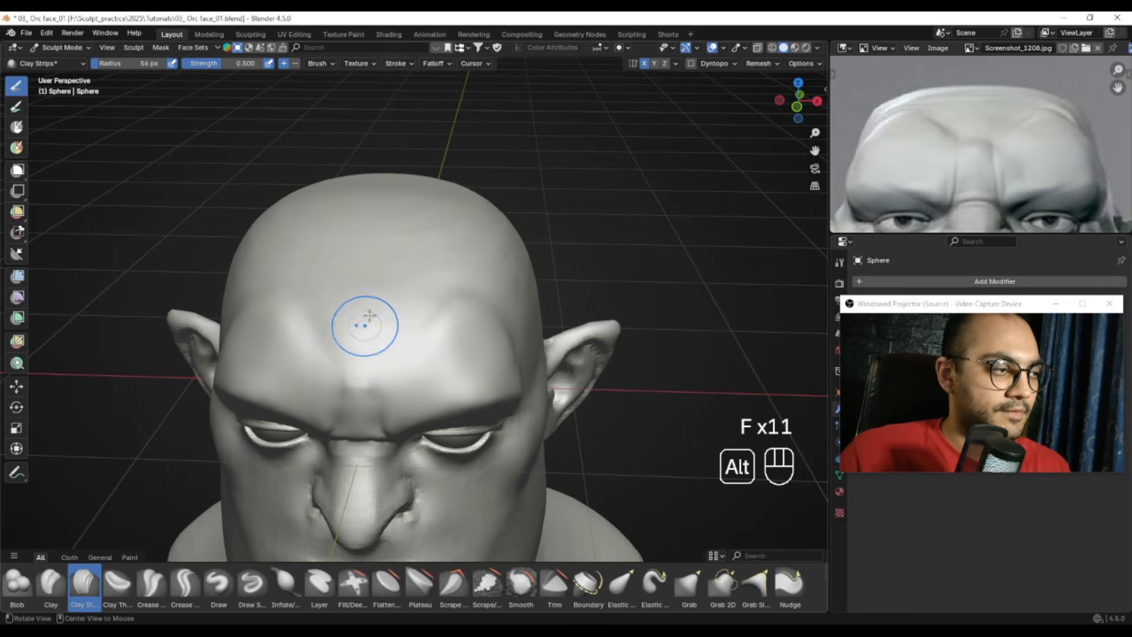
Compare the nose, cheek and mouth area with the side and three-quarter views in the reference image
middle_click_drag(354, 345, 406, 437, "ctrl+alt")
middle_click_drag(424, 439, 435, 405, "alt")
middle_click_drag(465, 359, 485, 298, "alt+shift")
scroll(486, 298, "up", 1)
mouse_move(861, 210)
middle_mouse_down("alt")
mouse_move(962, 184)
mouse_move(965, 162)
mouse_move(1001, 180)
mouse_move(925, 177)
mouse_move(965, 132)
middle_mouse_up("alt")
middle_click_drag(1032, 145, 901, 157, "alt")
mouse_move(1109, 176)
middle_mouse_down("alt")
mouse_move(950, 156)
mouse_move(996, 175)
middle_mouse_up("alt")
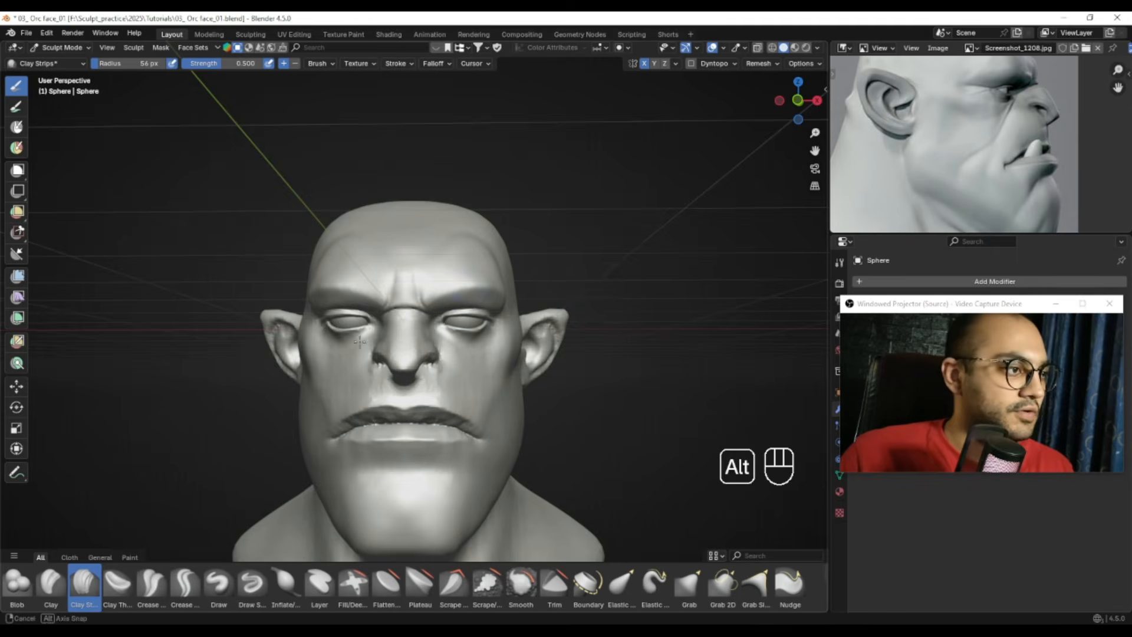
left_click_drag(345, 340, 447, 241, "alt")
left_click(185, 584)
left_click_drag(449, 348, 468, 337, "alt")
middle_click_drag(416, 372, 395, 343, "ctrl+alt")
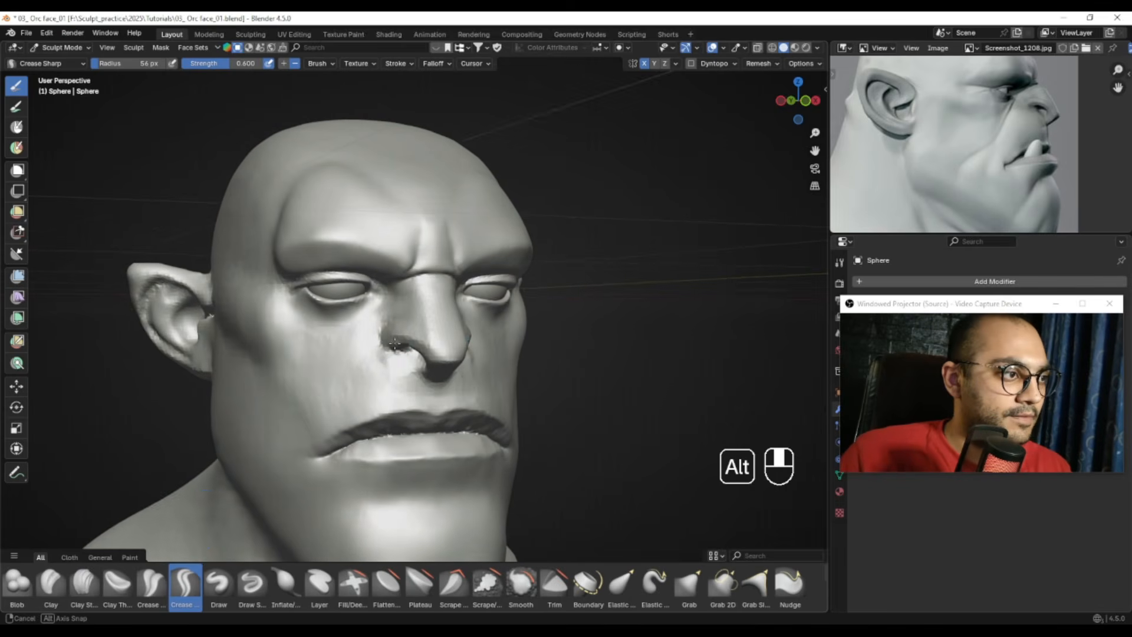
left_click(84, 584)
middle_click_drag(919, 162, 874, 190, "alt")
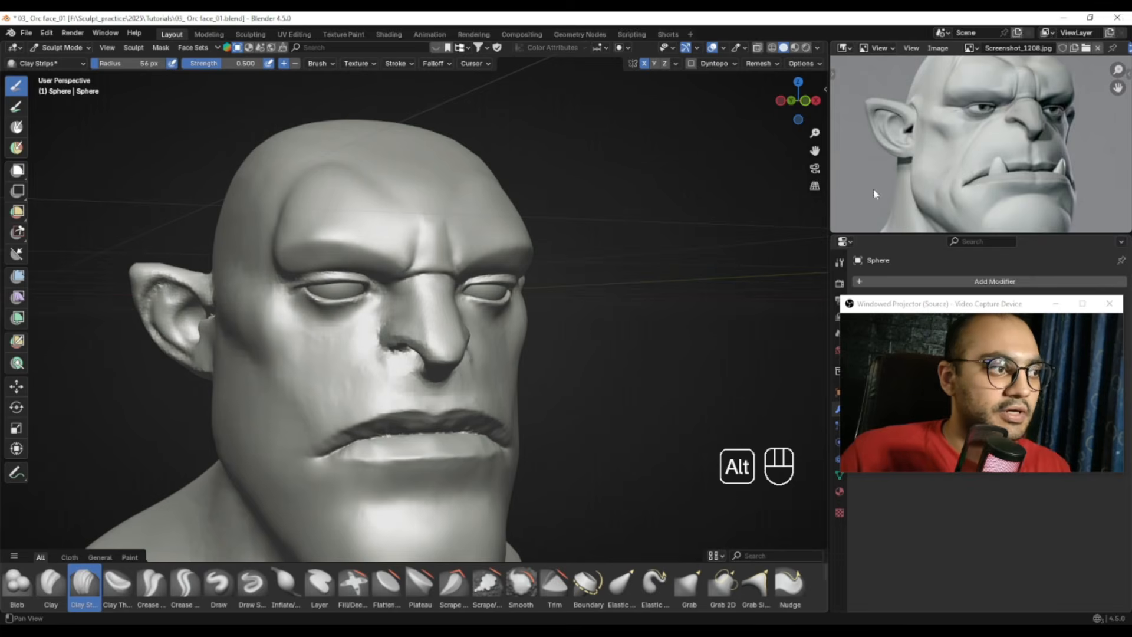
middle_click_drag(391, 346, 436, 287, "alt+shift")
middle_click_drag(436, 288, 457, 213, "ctrl+alt")
middle_click_drag(475, 268, 502, 290, "alt+shift")
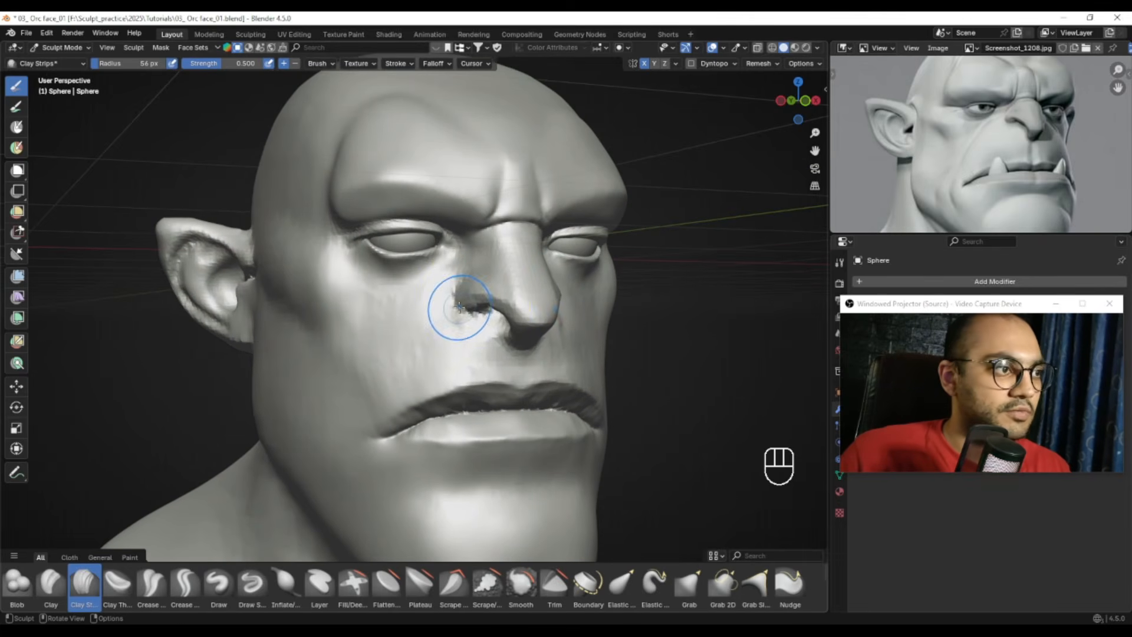
Reshape the nostril wing upward with the Grab brush after undoing a first pull at a 133 px radius
key("g")
key("f")
key("f")
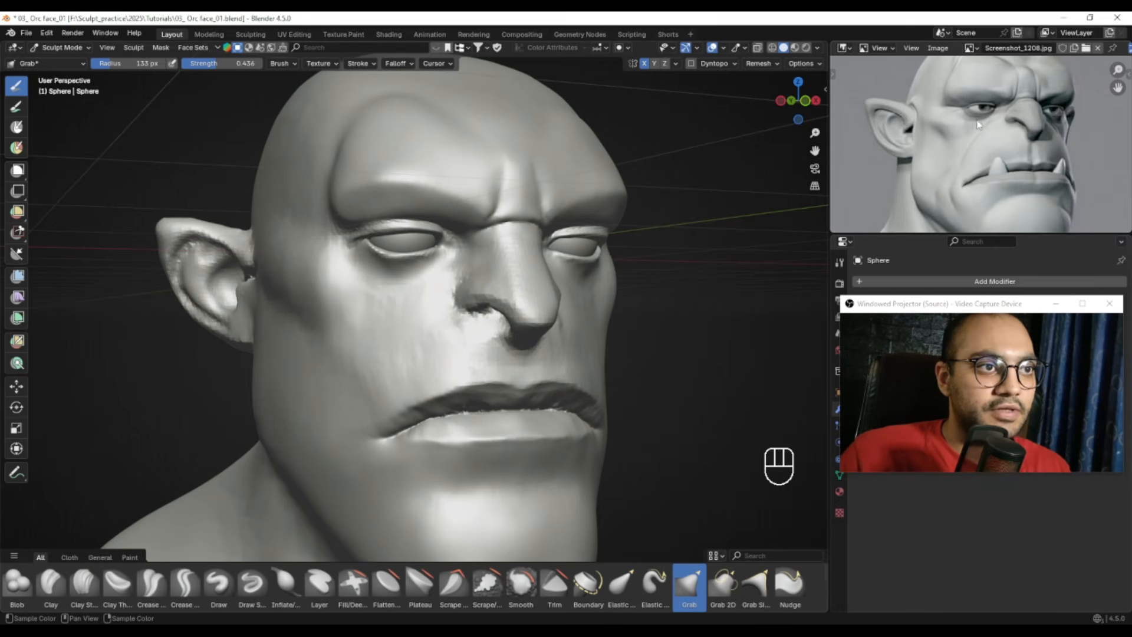
left_click_drag(463, 299, 469, 304)
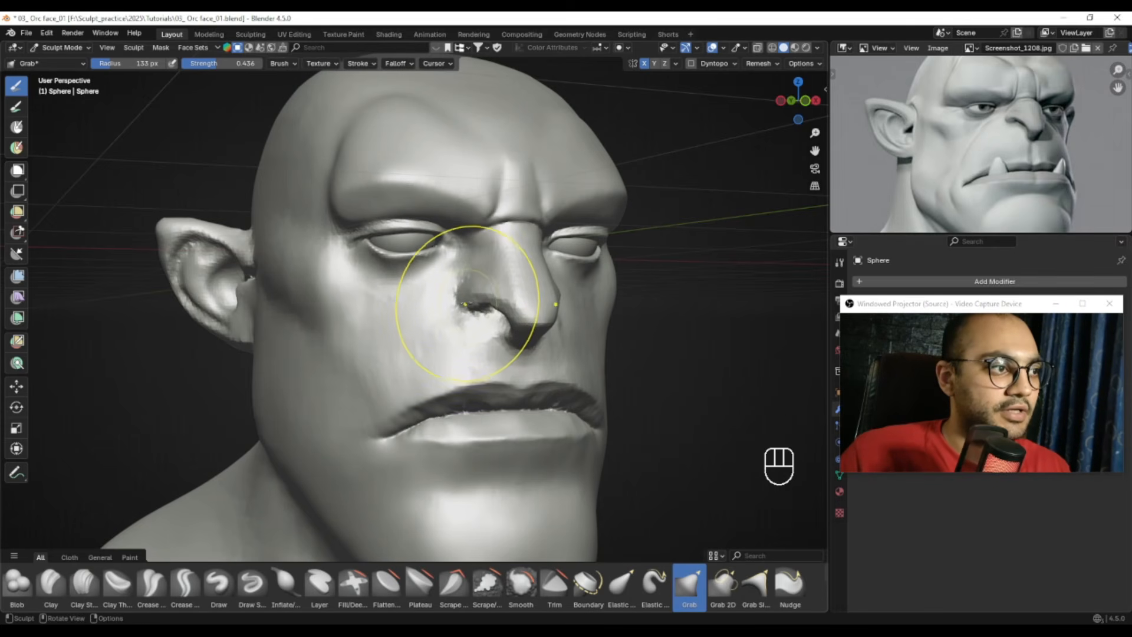
key("ctrl+z")
key("f")
left_click(478, 296)
key("f")
key("f")
mouse_move(468, 300)
left_mouse_down()
mouse_move(462, 279)
mouse_move(468, 308)
mouse_move(471, 291)
left_mouse_up()
Refine the shape of the nostril wing and adjoining cheek with the Grab brush, ending at a 117 px radius
key("f")
left_click(456, 299)
key("f")
left_click(499, 322)
key("f")
left_click(448, 304)
key("f")
left_click(536, 297)
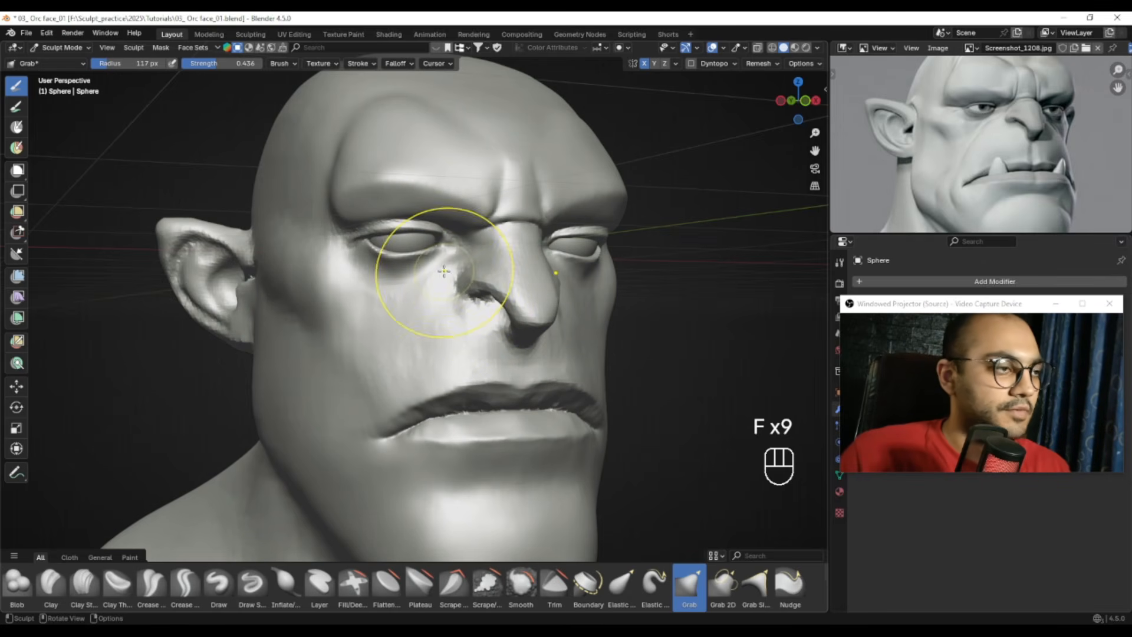
Work the cheek beside the nostril with the Clay Strips brush, undoing the first stroke toward the mouth
left_click(83, 584)
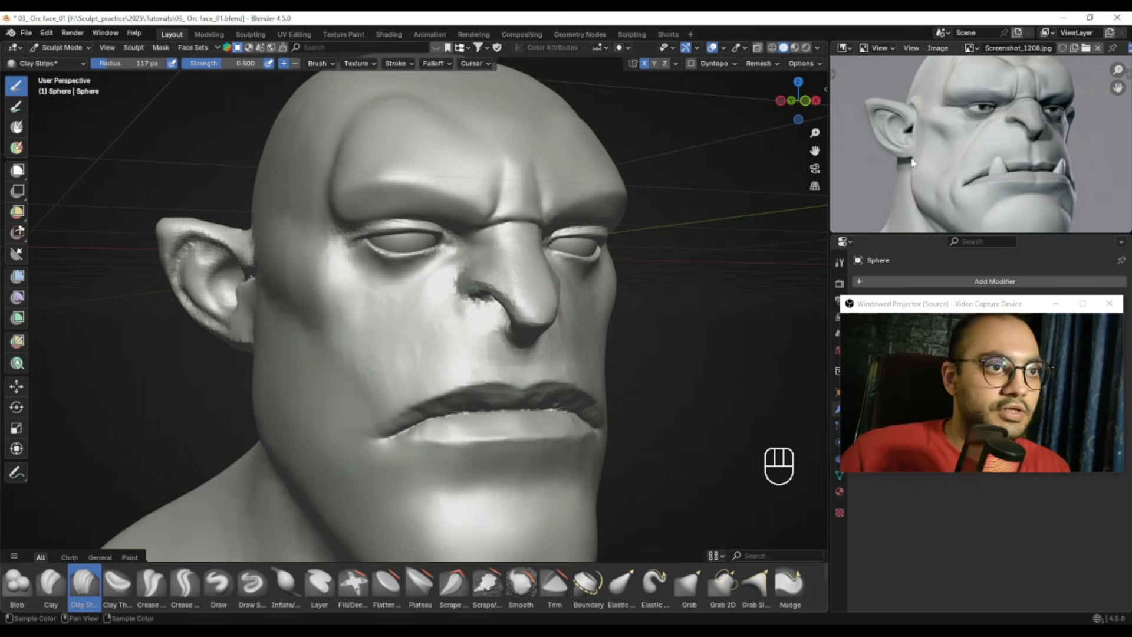
middle_click_drag(506, 298, 458, 329)
key("f")
left_click(458, 328)
left_click_drag(476, 312, 450, 374)
key("ctrl+z")
key("f")
left_click(463, 342)
mouse_move(471, 322)
left_mouse_down()
mouse_move(453, 381)
mouse_move(453, 367)
mouse_move(511, 348)
mouse_move(457, 360)
mouse_move(469, 331)
left_mouse_up()
Smooth the surface between the nostril and the cheek, undoing one pass and ending at a 27 px radius
key("f")
left_click(507, 347)
key("f")
left_click(524, 324)
mouse_move(531, 307)
left_mouse_down("shift")
mouse_move(486, 299)
mouse_move(486, 280)
left_mouse_up("shift")
key("ctrl+z")
key("f")
left_click(491, 319)
left_click_drag(446, 313, 442, 265, "shift")
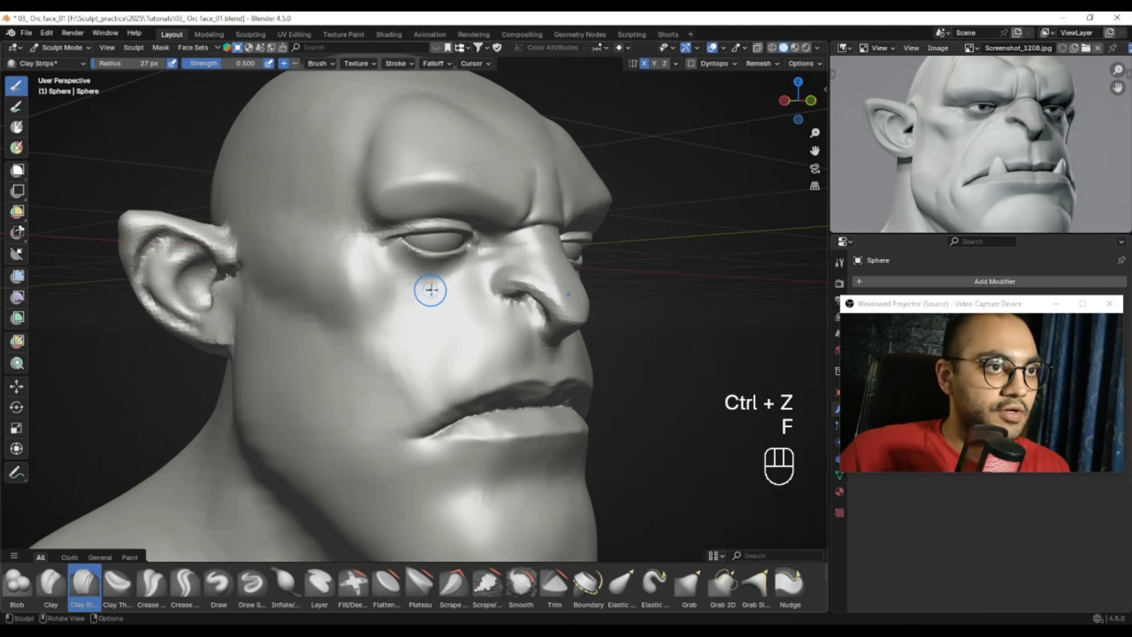
Sculpt the nasolabial fold from beside the nostril to outside the mouth corner with Clay Strips at 50 px
key("f")
left_click(472, 281)
left_click_drag(491, 264, 421, 391)
key("f")
left_click(488, 269)
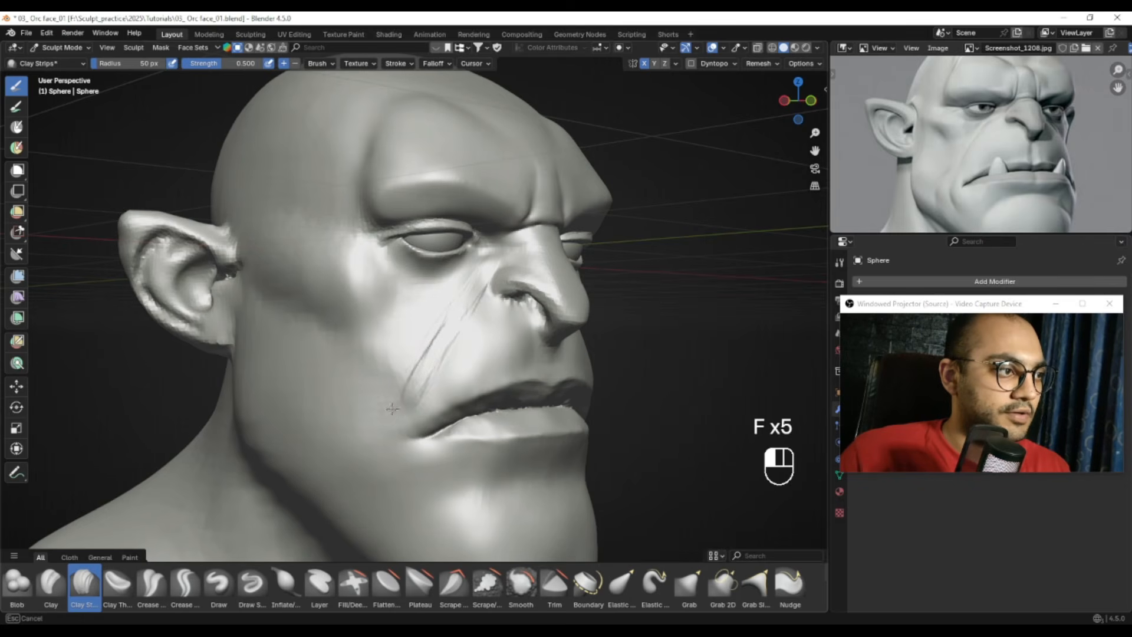
left_click_drag(466, 306, 423, 384)
Smooth the nasolabial fold and the area around the nostril at 41 px, ending at a 35 px radius
key("f")
key("f")
left_click(470, 293)
left_click_drag(472, 291, 459, 313, "shift")
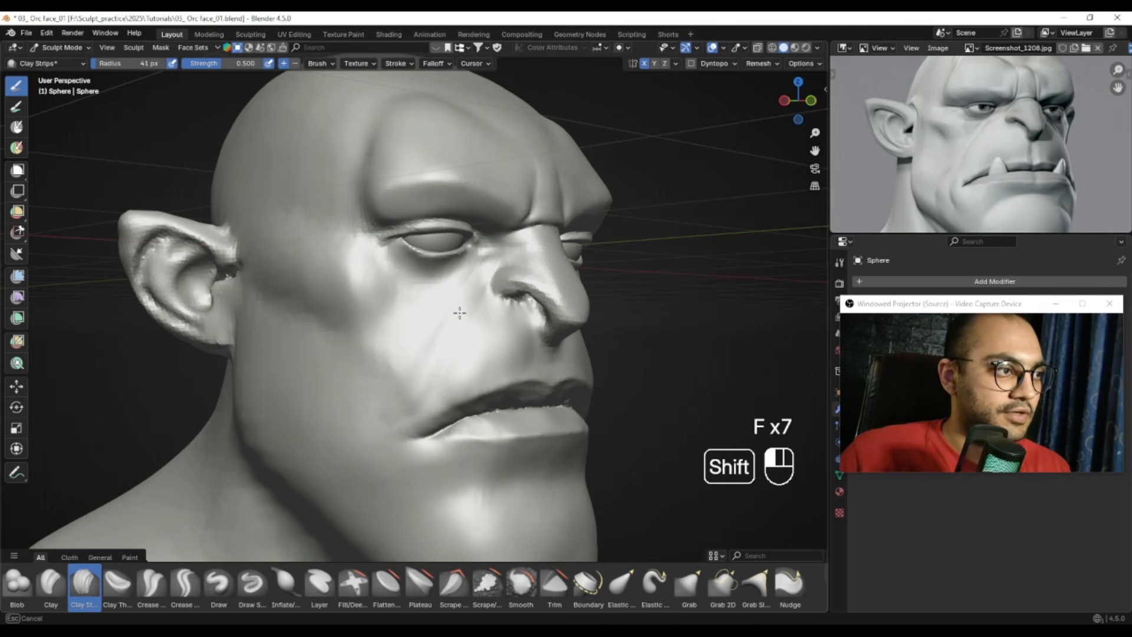
key("f")
mouse_move(471, 309)
left_mouse_down("shift")
mouse_move(507, 313)
mouse_move(493, 308)
left_mouse_up("shift")
key("f")
left_click(501, 307)
key("f")
left_click(494, 309)
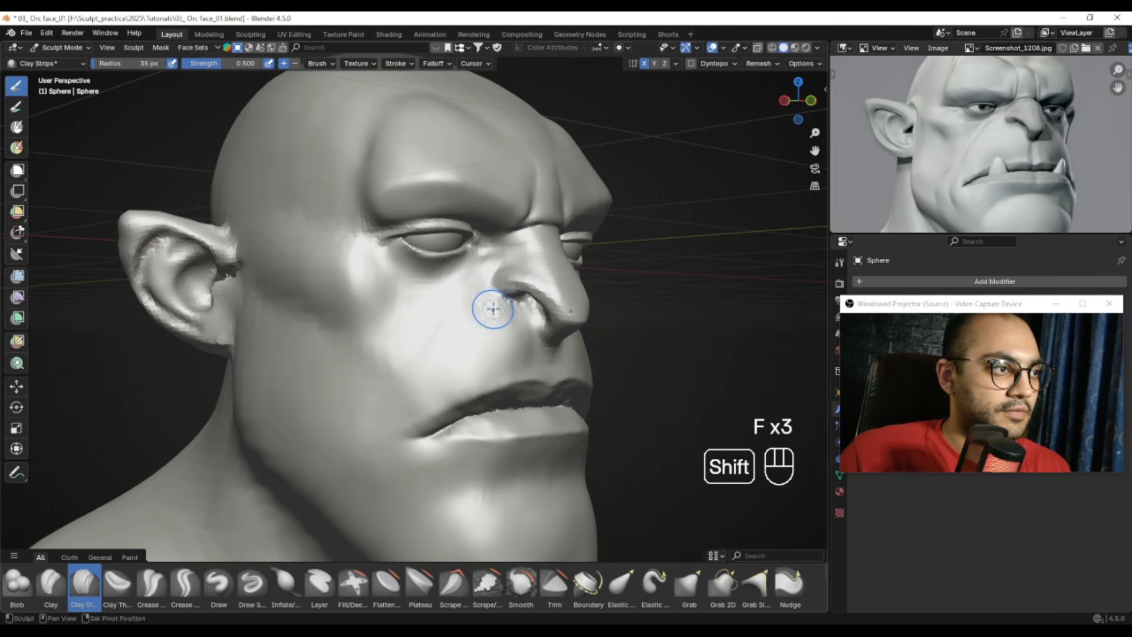
left_click_drag(470, 317, 451, 328, "shift")
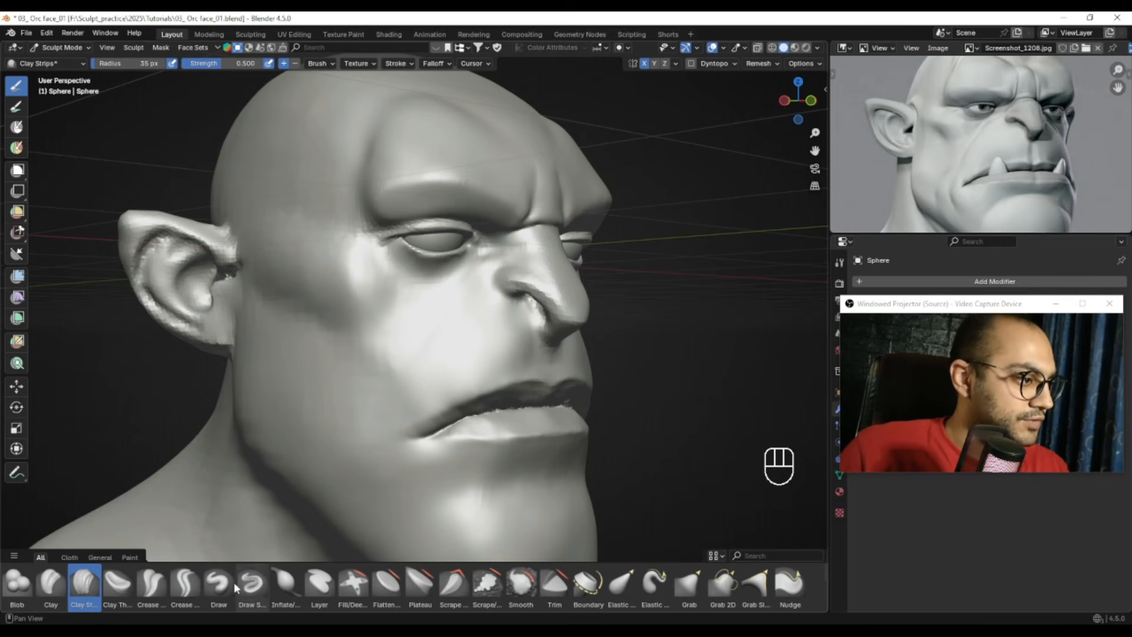
Carve the nasolabial crease from the inner eye down the cheek with the Crease Polish brush at 28 px
left_click(155, 589)
left_click_drag(454, 314, 488, 284, "alt+shift")
key("f")
left_click(499, 313)
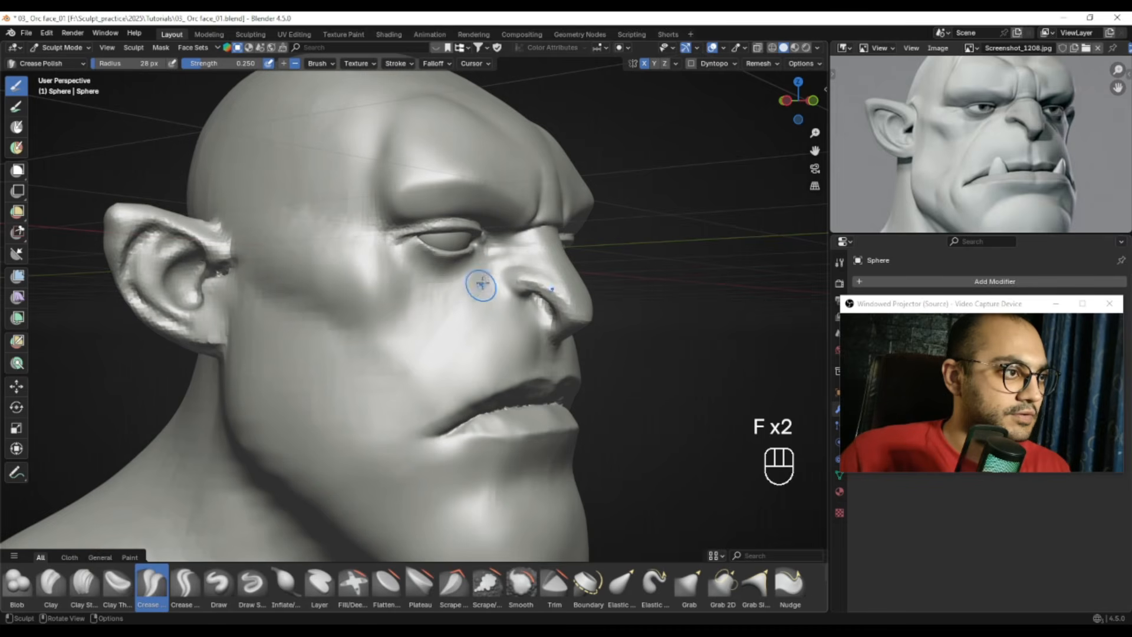
left_click(486, 275)
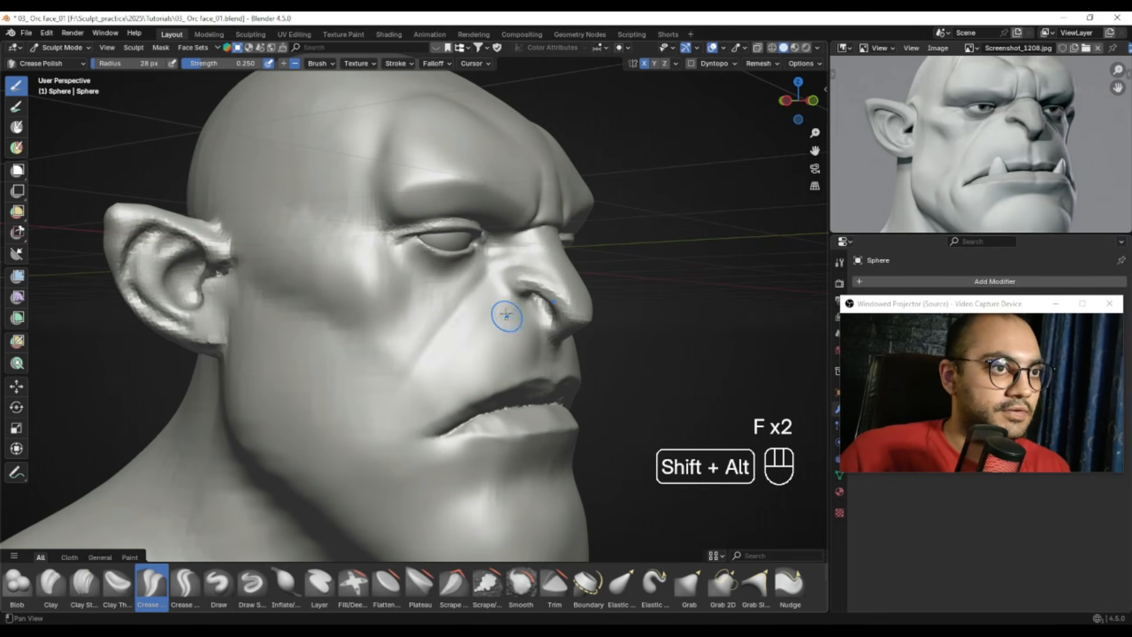
Extend the nasolabial crease down around the mouth corner toward the chin with Crease Polish at 22 px
left_click_drag(511, 308, 473, 314, "alt+shift")
key("f")
left_click_drag(379, 417, 420, 336, "alt+shift")
left_click(420, 348)
key("f")
left_click(420, 327)
key("f")
left_click(407, 406)
key("f")
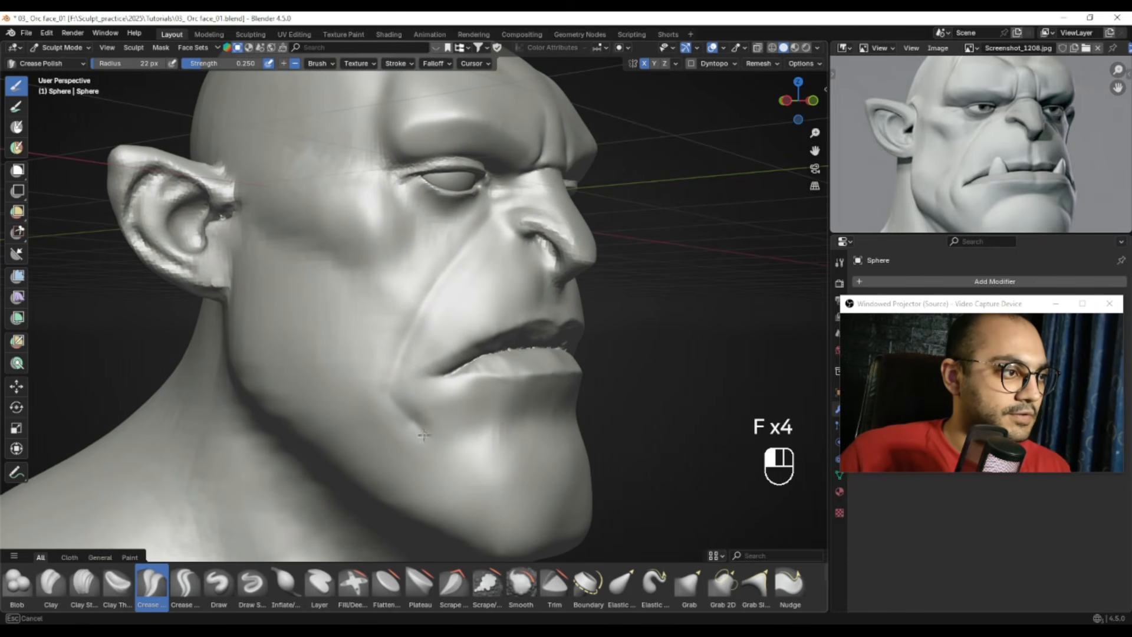
Deepen the nasolabial crease along the cheek and beside the mouth corner, undoing the last three strokes
left_click_drag(421, 329, 448, 288)
mouse_move(462, 280)
left_mouse_down("alt")
mouse_move(452, 308)
mouse_move(455, 278)
mouse_move(417, 325)
left_mouse_up("alt")
mouse_move(418, 323)
left_mouse_down("alt")
mouse_move(433, 298)
mouse_move(438, 318)
left_mouse_up("alt")
left_click_drag(431, 399, 438, 407)
left_click_drag(437, 407, 407, 383, "alt")
left_click_drag(407, 371, 428, 393, "ctrl+alt")
mouse_move(460, 354)
left_mouse_down("alt")
mouse_move(440, 358)
mouse_move(472, 309)
mouse_move(478, 252)
mouse_move(470, 272)
mouse_move(460, 260)
mouse_move(425, 289)
left_mouse_up("alt")
key("f")
left_click(509, 356)
key("ctrl+z")
key("ctrl+z")
key("ctrl+z")
Redefine the nasolabial crease from the inner eye to below the mouth corner with Crease Polish at 19 px
key("f")
key("f")
mouse_move(408, 268)
middle_mouse_down("ctrl")
mouse_move(411, 239)
mouse_move(439, 277)
middle_mouse_up("ctrl")
key("f")
left_click(442, 277)
key("f")
left_click(452, 250)
left_click_drag(475, 225, 429, 280)
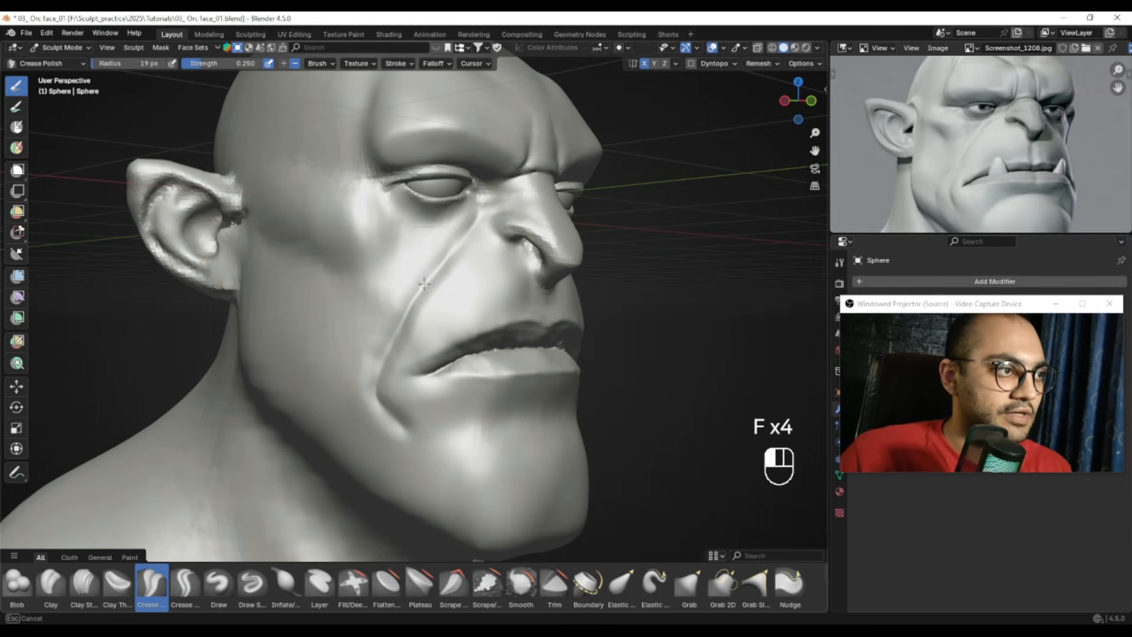
middle_click_drag(394, 387, 401, 399)
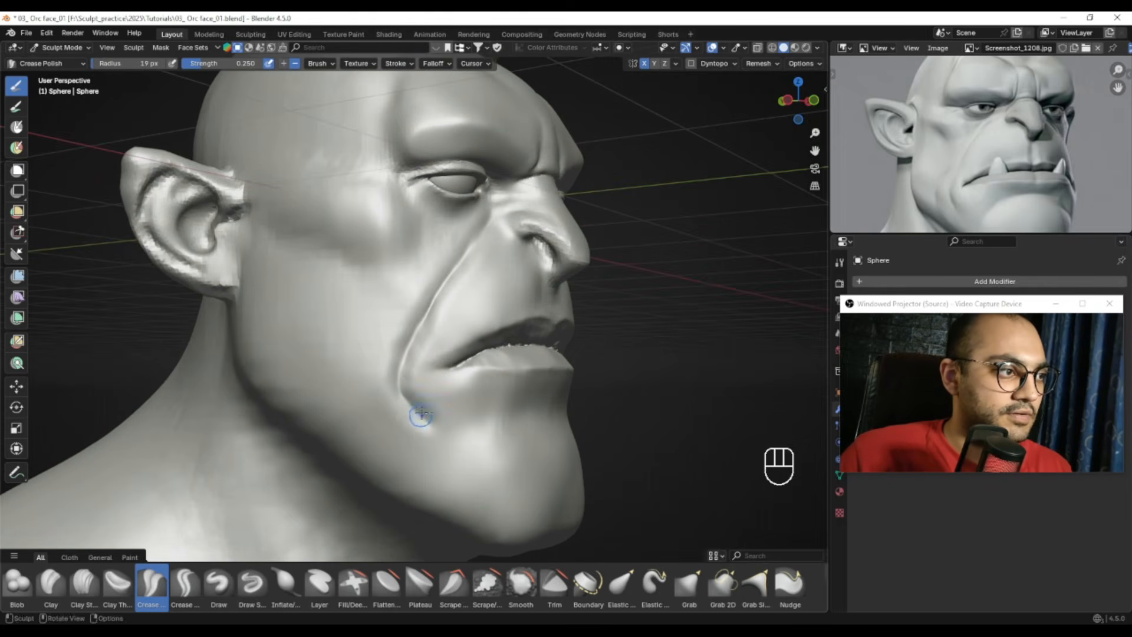
left_click_drag(444, 344, 366, 430, "alt")
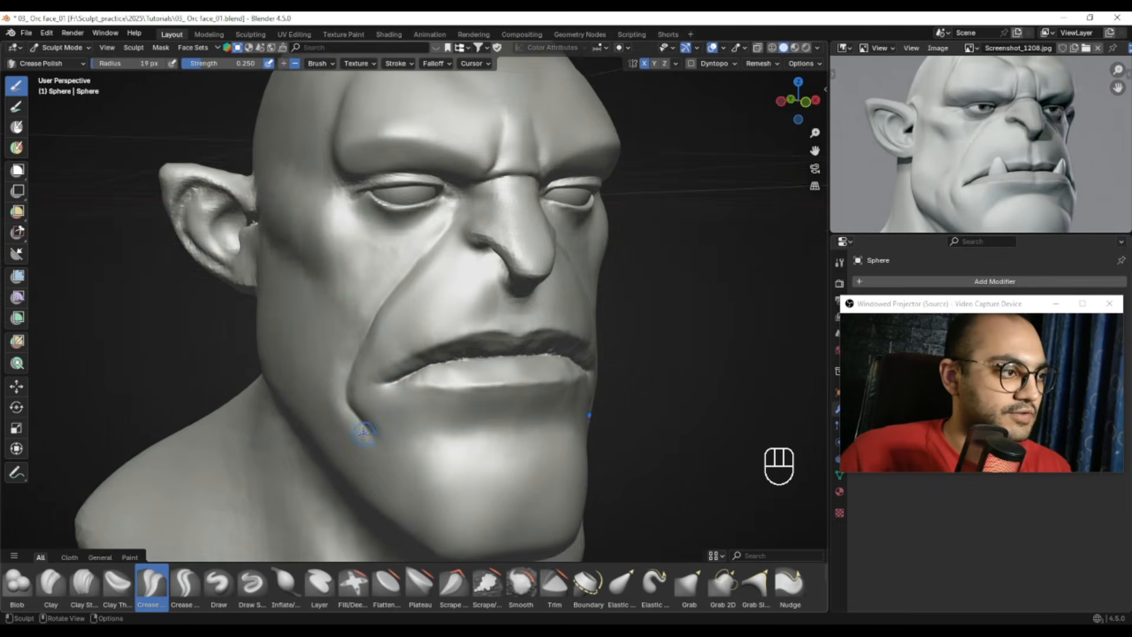
Smooth the cheek surface outside the nasolabial crease with a 31 px brush radius
left_click_drag(434, 283, 450, 254, "shift")
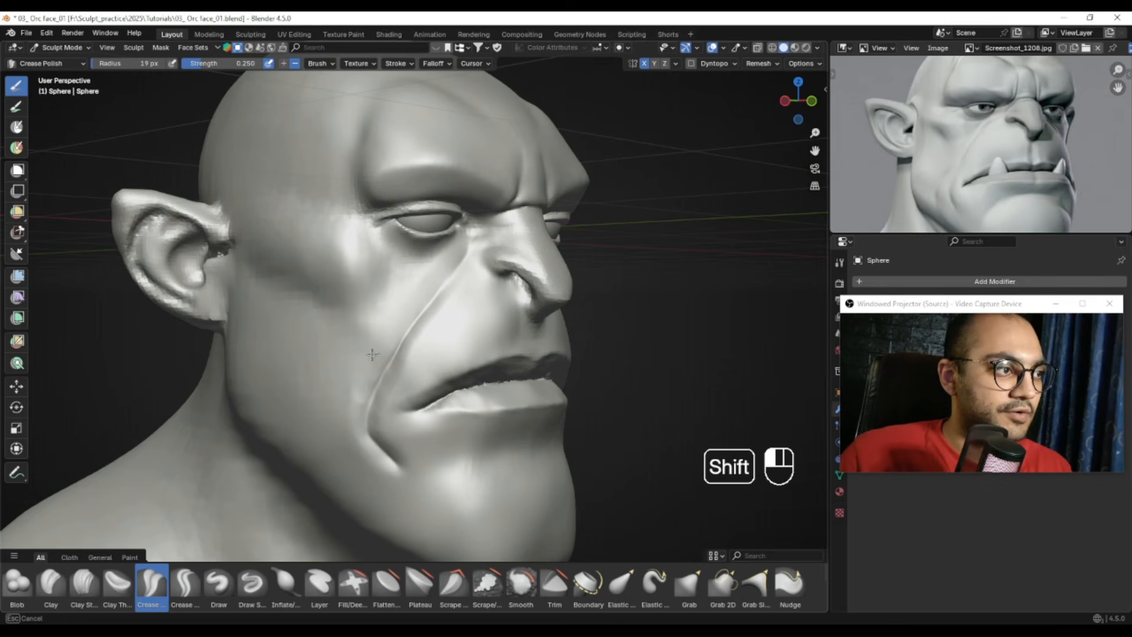
key("f")
left_click(353, 398)
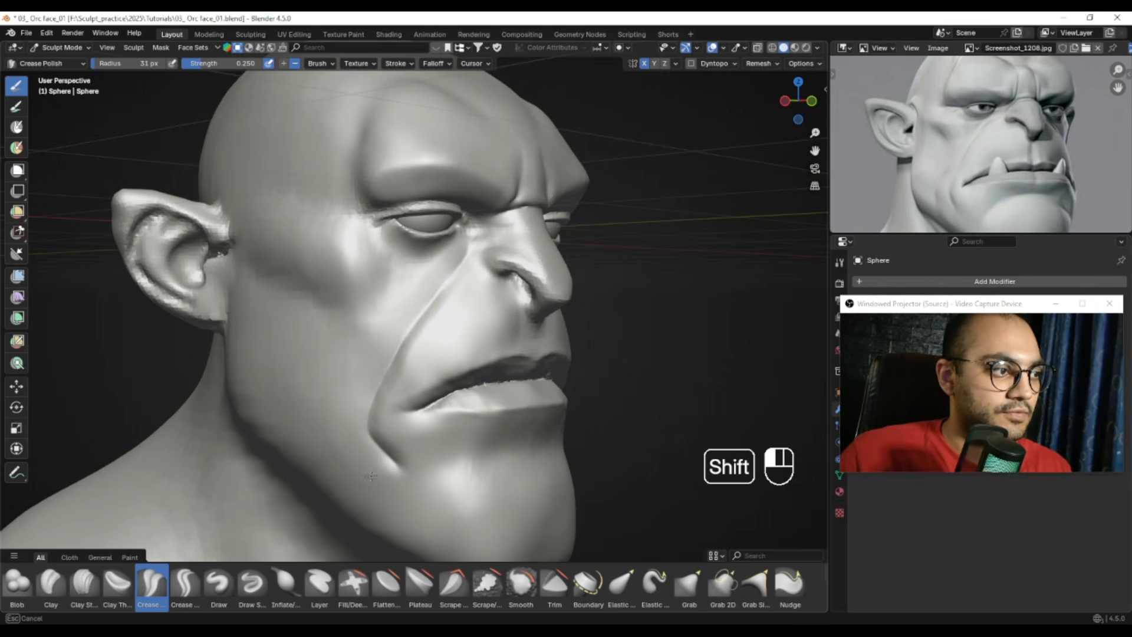
left_click_drag(335, 446, 357, 408, "shift")
right_click_drag(380, 372, 398, 379, "alt")
left_click_drag(472, 319, 412, 392, "shift")
Soften the nasolabial fold between the cheek and mouth at a 27 px radius
key("f")
left_click(405, 435)
right_click_drag(465, 352, 457, 335, "alt")
mouse_move(466, 322)
left_mouse_down("shift")
mouse_move(381, 324)
mouse_move(410, 307)
left_mouse_up("shift")
right_click_drag(415, 303, 731, 224, "ctrl+alt")
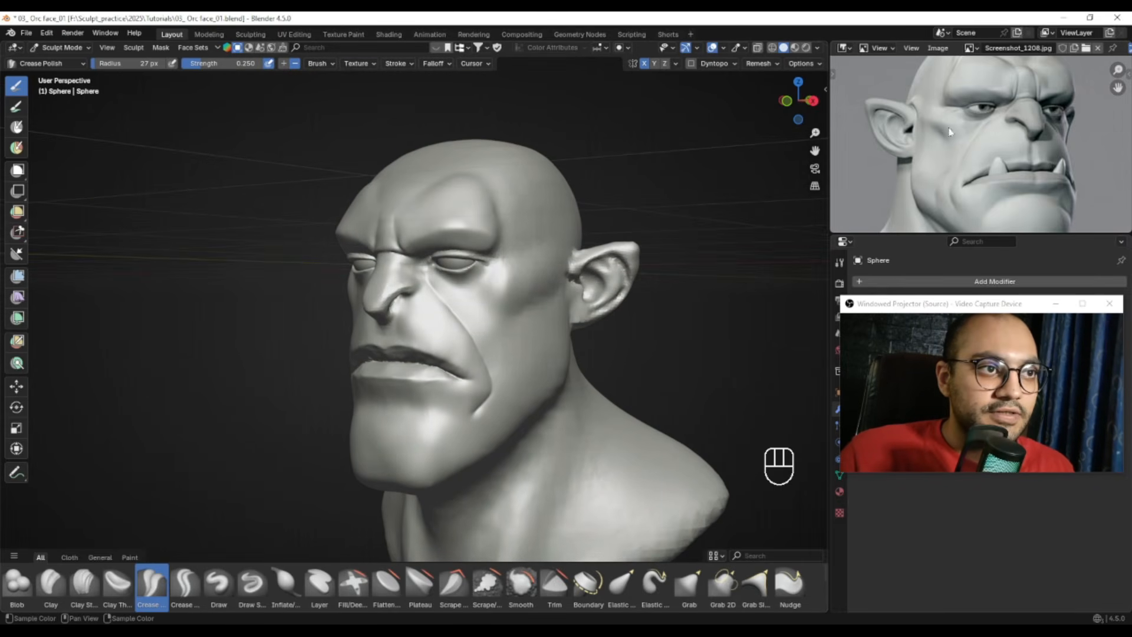
Build up the cheekbone below the outer eye with the Draw brush at 45 px, following the reference
right_click_drag(941, 125, 913, 125, "alt")
right_click_drag(548, 316, 543, 236, "alt")
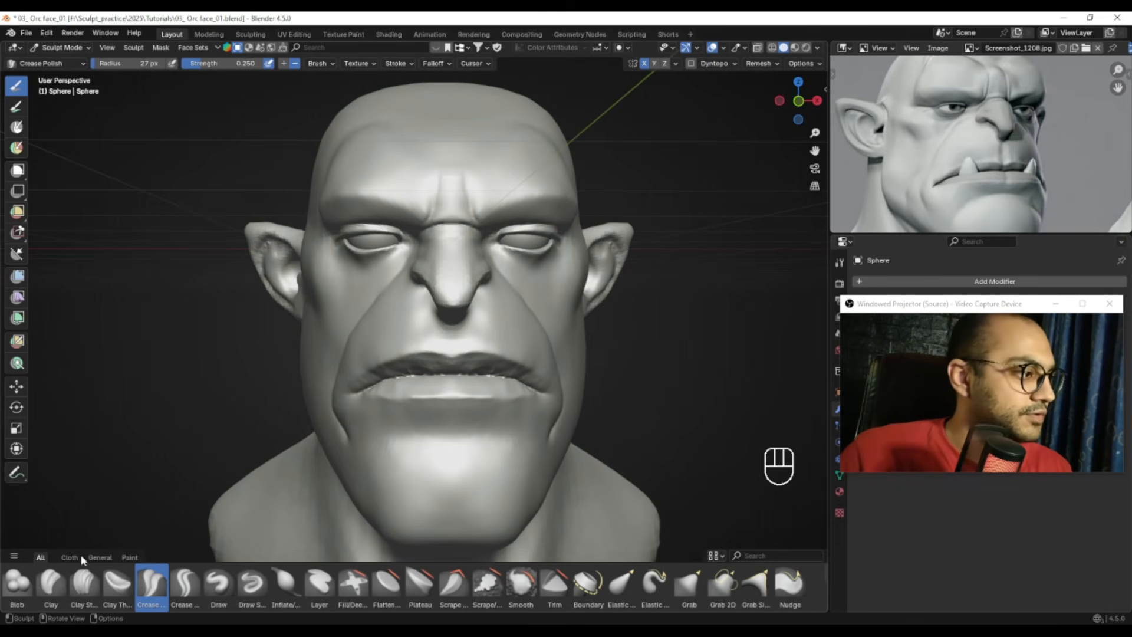
left_click(219, 586)
mouse_move(422, 377)
right_mouse_down("alt")
mouse_move(493, 387)
mouse_move(531, 354)
right_mouse_up("alt")
right_click_drag(620, 295, 554, 289, "alt")
mouse_move(554, 289)
right_mouse_down("alt+shift")
mouse_move(564, 285)
mouse_move(540, 282)
right_mouse_up("alt+shift")
key("f")
left_click(551, 281)
left_click_drag(549, 281, 491, 272)
left_click_drag(542, 280, 496, 276)
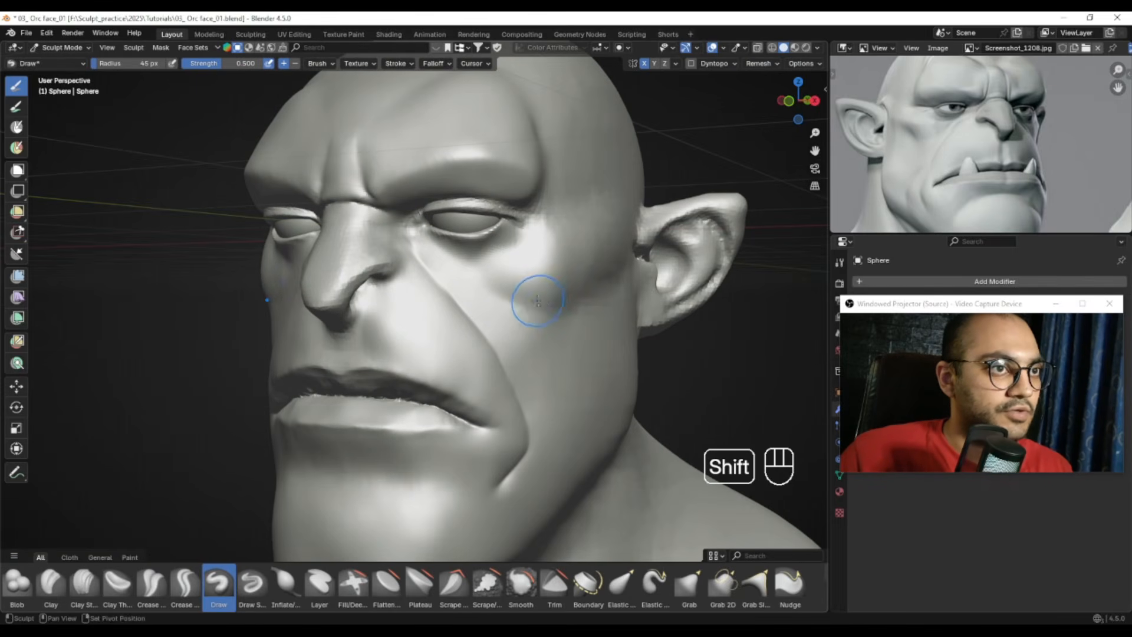
Carve a hollow beneath the cheekbone with the inverted Draw brush, ending at a 41 px radius
right_click_drag(596, 290, 548, 283, "alt")
key("f")
left_click(552, 282)
left_click_drag(554, 265, 460, 308, "ctrl")
key("f")
mouse_move(507, 282)
right_mouse_down("alt")
mouse_move(535, 288)
mouse_move(506, 298)
right_mouse_up("alt")
left_click(531, 286)
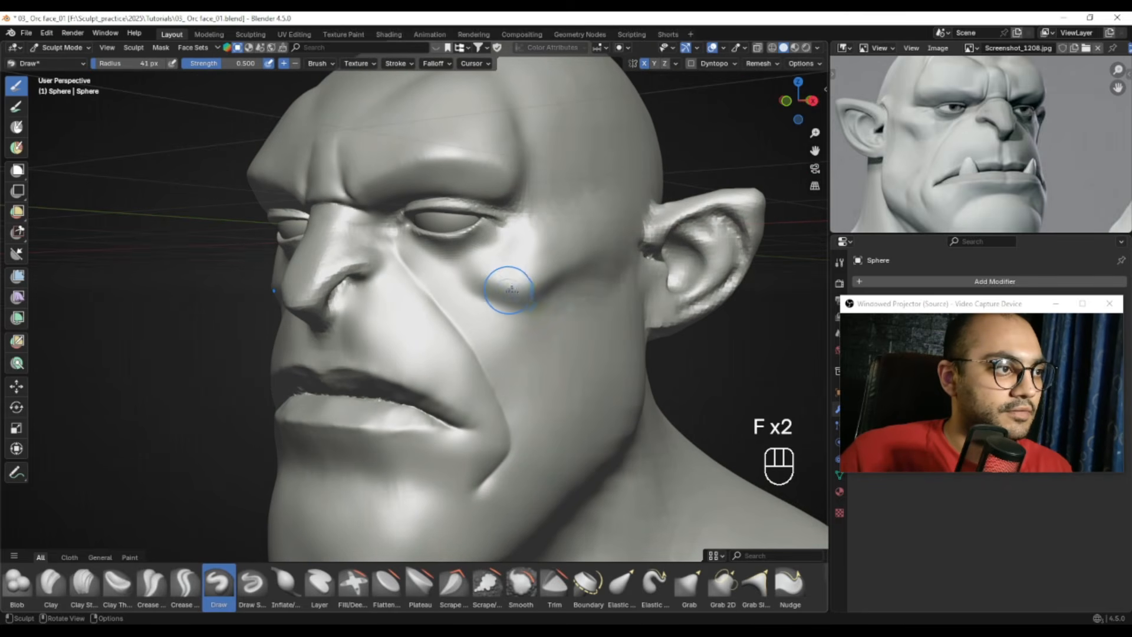
Smooth the cheekbone from below the eye toward the ear, ending at a 55 px radius
key("f")
left_click_drag(441, 270, 559, 265, "shift")
right_click_drag(561, 266, 584, 263, "alt")
mouse_move(582, 257)
left_mouse_down("shift")
mouse_move(572, 233)
mouse_move(567, 243)
left_mouse_up("shift")
mouse_move(568, 245)
right_mouse_down("alt")
mouse_move(617, 250)
mouse_move(575, 253)
right_mouse_up("alt")
mouse_move(575, 253)
left_mouse_down("shift")
mouse_move(589, 269)
mouse_move(631, 268)
left_mouse_up("shift")
right_click_drag(634, 269, 605, 277, "alt")
key("f")
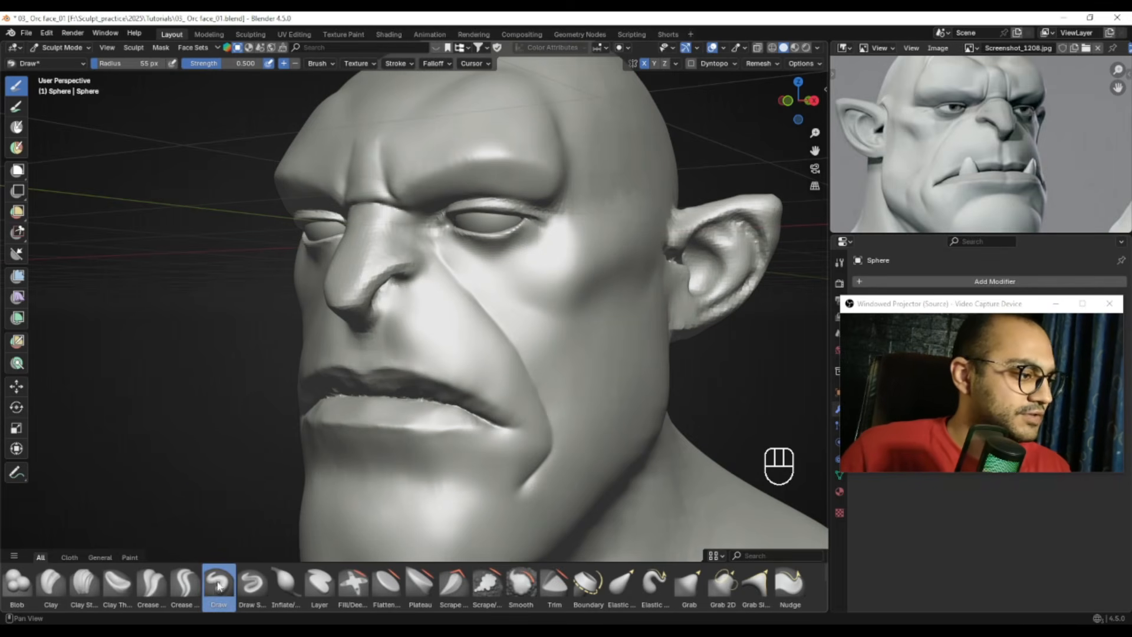
Sharpen the cheekbone ridge with the inverted Crease Polish brush at 52 px, undoing the first pass made at 67 px
left_click(152, 584)
left_click_drag(530, 280, 450, 273, "alt+shift")
key("f")
left_click(414, 270)
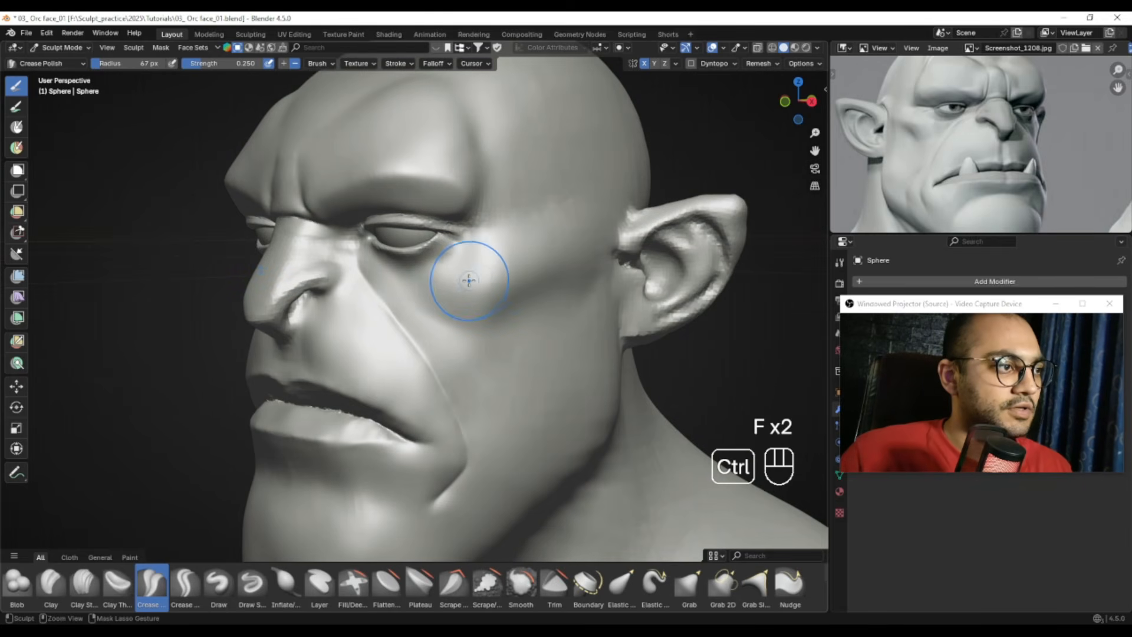
key("ctrl+z")
key("f")
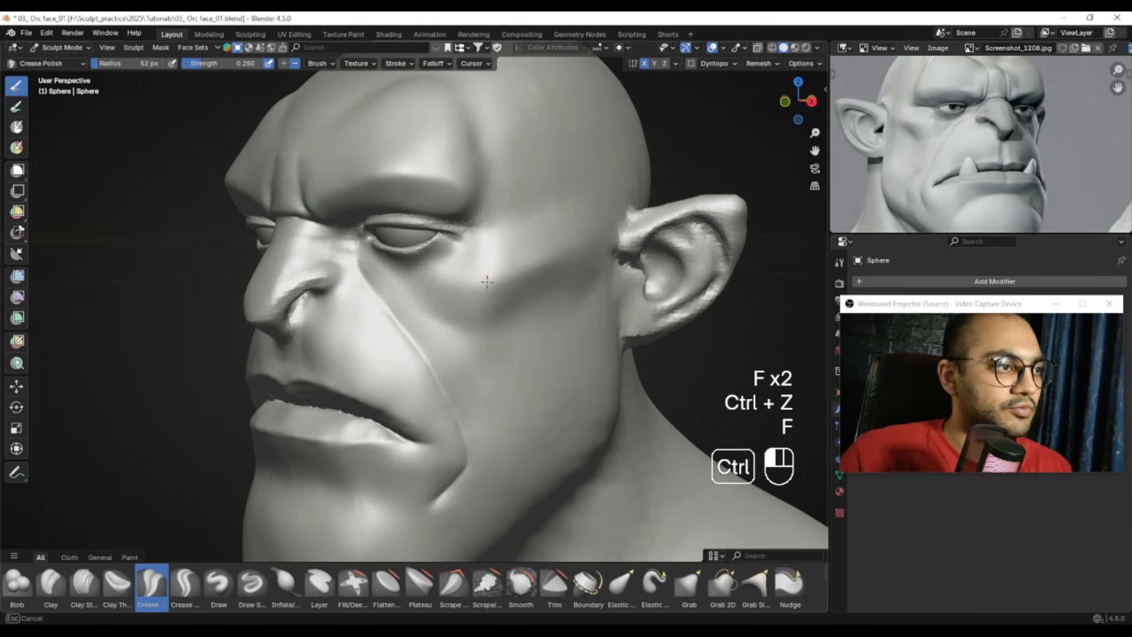
key("f")
left_click(500, 242)
left_click_drag(506, 250, 507, 253, "shift")
mouse_move(506, 260)
left_mouse_down("alt")
mouse_move(533, 280)
mouse_move(502, 303)
left_mouse_up("alt")
Refine the cheekbone's lower edge toward the ear using a smaller Crease Polish radius
key("f")
left_click(470, 279)
key("f")
left_click(506, 295)
left_click_drag(457, 300, 543, 294, "alt")
mouse_move(316, 288)
middle_mouse_down()
mouse_move(290, 255)
mouse_move(267, 276)
mouse_move(354, 308)
mouse_move(502, 294)
middle_mouse_up()
key("f")
left_click(241, 259)
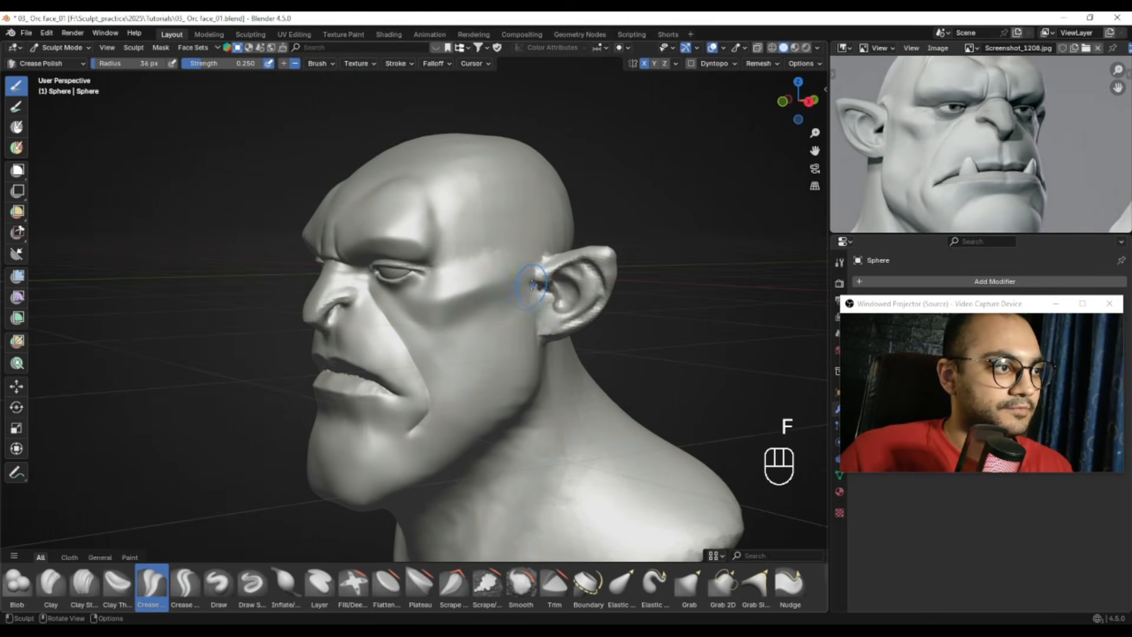
Smooth the cheekbone's transition near the ear at 15 px and the cheek below it at 29 px
key("f")
left_click(502, 285)
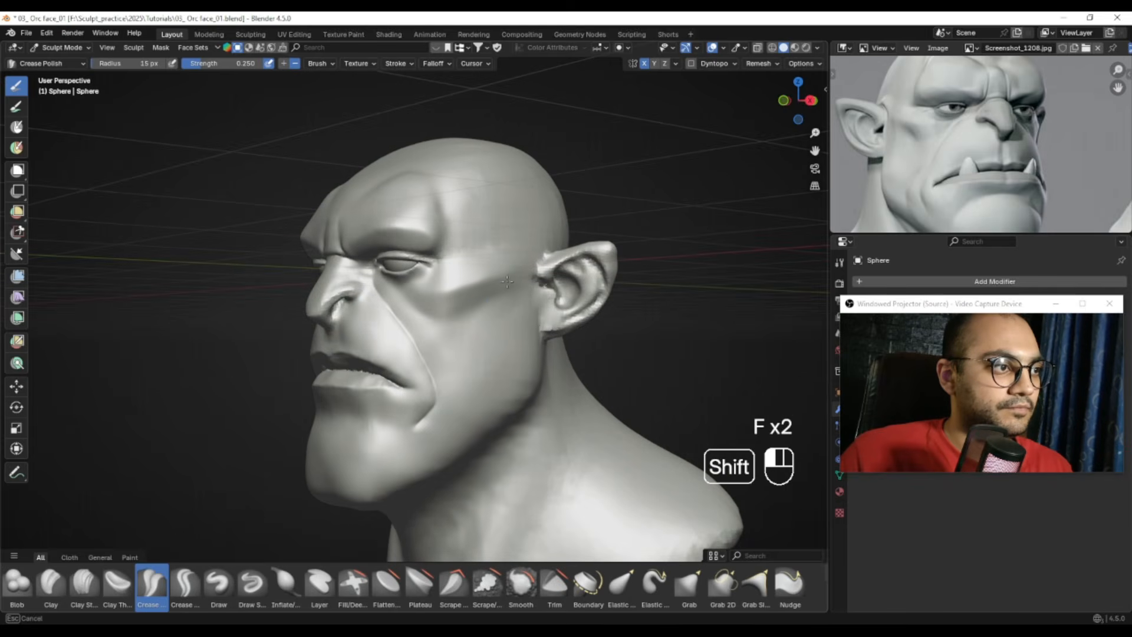
key("f")
left_click(467, 309)
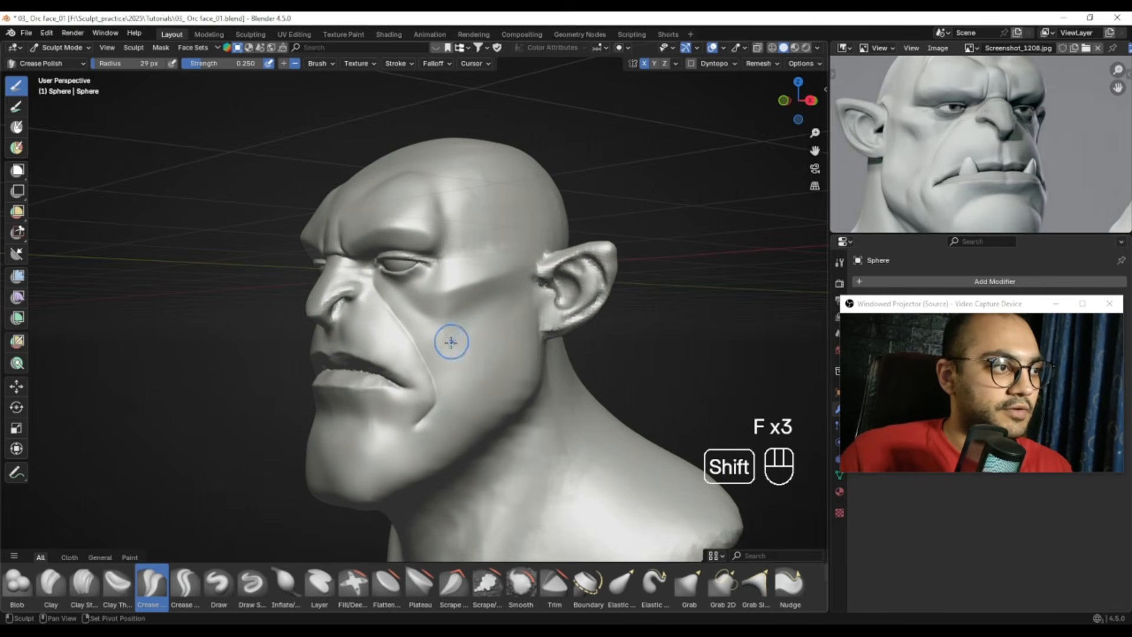
middle_click_drag(451, 342, 471, 354)
left_click_drag(471, 354, 472, 363, "shift")
Carve the curved crease between the lower lip and the chin with Crease Polish at 29 px, following the reference
mouse_move(473, 363)
middle_mouse_down()
mouse_move(500, 342)
mouse_move(493, 357)
middle_mouse_up()
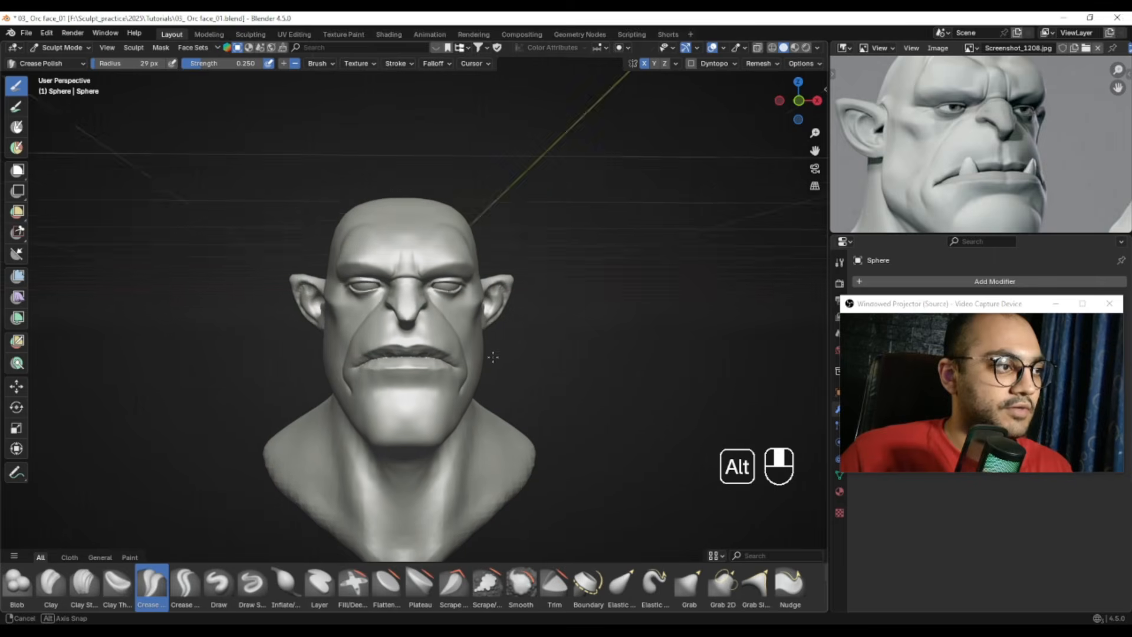
middle_click_drag(986, 182, 988, 187)
mouse_move(420, 342)
middle_mouse_down("alt+shift")
mouse_move(437, 291)
mouse_move(409, 309)
mouse_move(419, 280)
middle_mouse_up("alt+shift")
middle_click_drag(417, 292, 420, 324, "ctrl+alt")
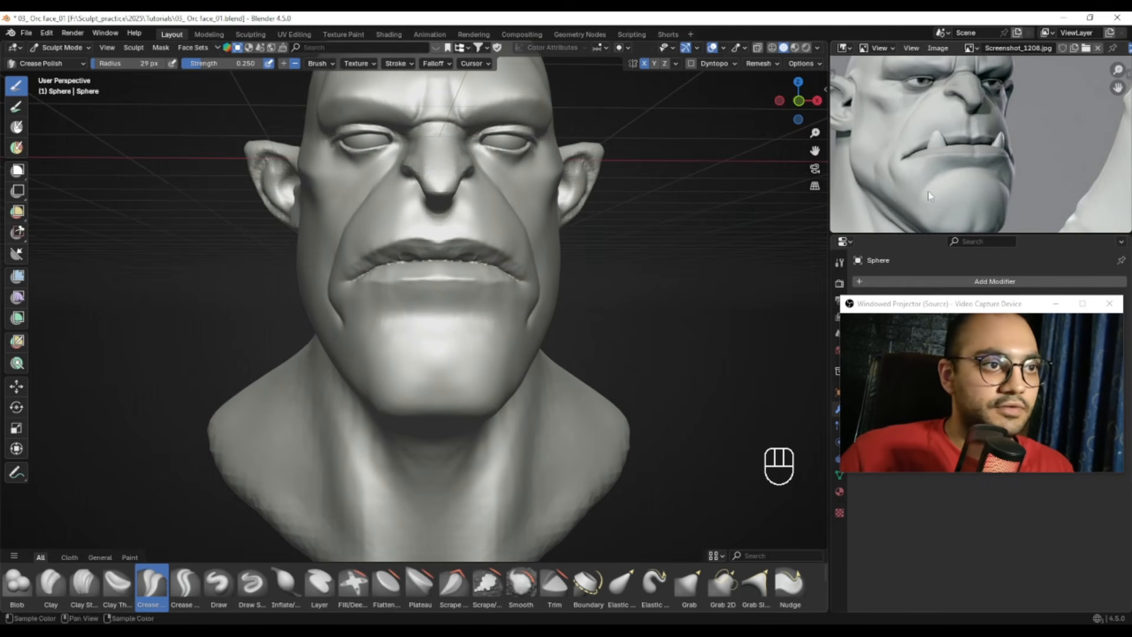
middle_click_drag(929, 191, 951, 165)
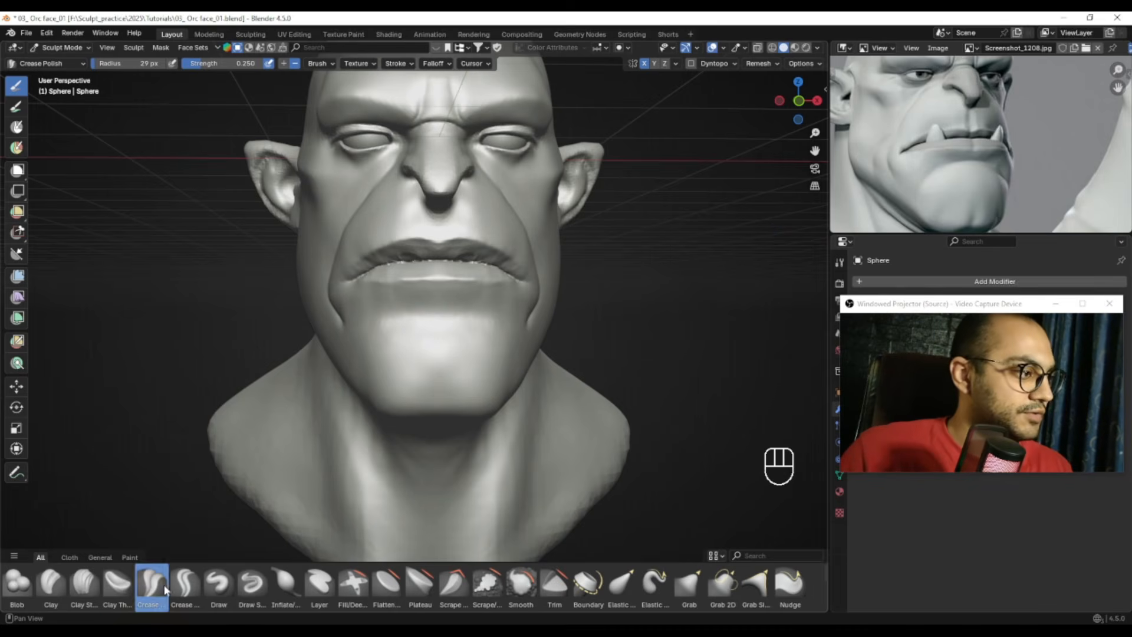
middle_click_drag(201, 533, 413, 354)
middle_click_drag(413, 354, 470, 319, "alt+shift")
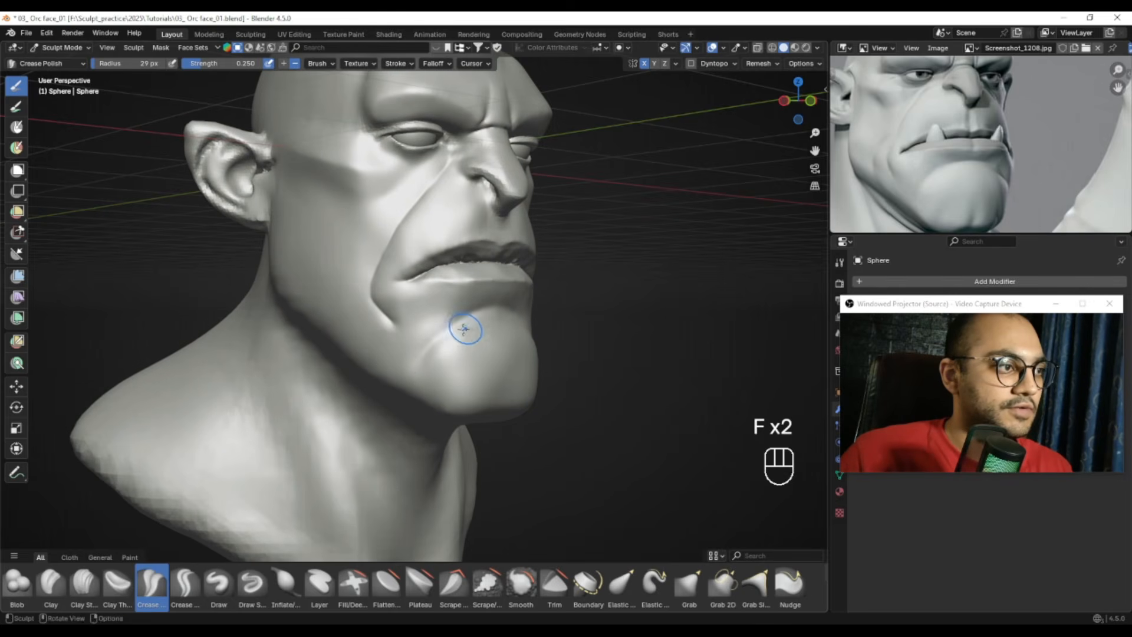
key("f")
key("f")
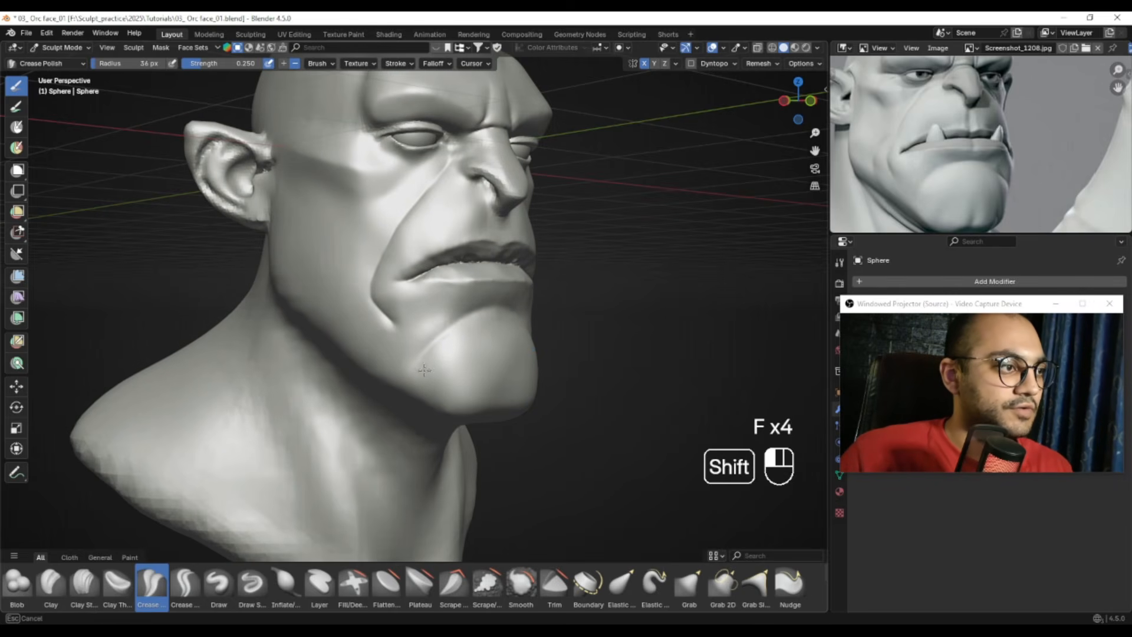
Smooth the chin crease and the surface up to the lower lip, ending at a 28 px radius
key("f")
left_click(419, 373)
mouse_move(455, 346)
middle_mouse_down()
mouse_move(463, 324)
mouse_move(435, 325)
mouse_move(448, 332)
middle_mouse_up()
left_click_drag(455, 335, 458, 366)
left_click_drag(458, 348, 458, 370, "shift")
middle_click_drag(456, 351, 519, 331, "alt")
left_click_drag(472, 282, 429, 298, "shift")
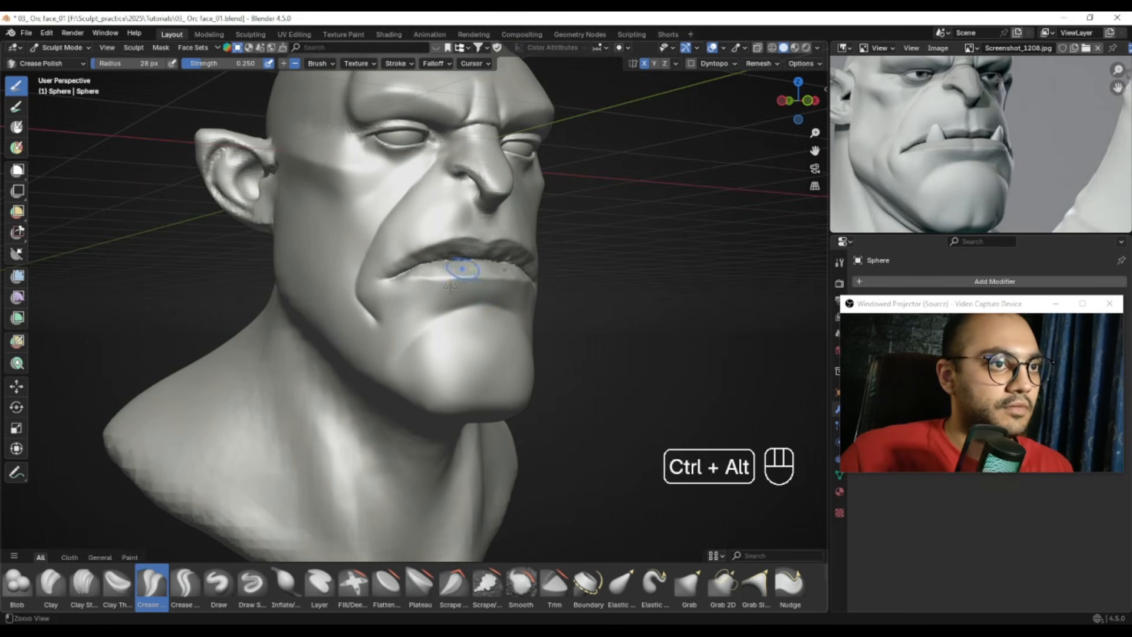
Smooth the lower lip's edge at a 19 px radius
middle_click(485, 237, "alt")
mouse_move(485, 237)
middle_mouse_down("shift")
mouse_move(441, 290)
mouse_move(475, 295)
mouse_move(452, 283)
mouse_move(493, 275)
middle_mouse_up("shift")
key("f")
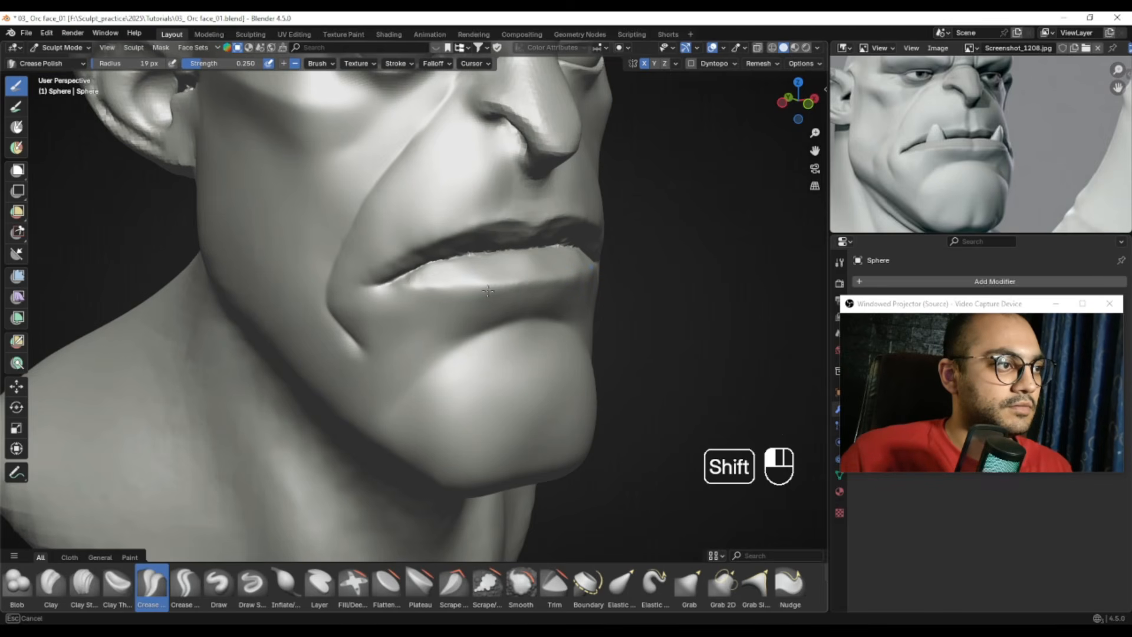
mouse_move(521, 296)
middle_mouse_down("alt")
mouse_move(455, 287)
mouse_move(490, 299)
mouse_move(478, 227)
mouse_move(475, 265)
middle_mouse_up("alt")
Smooth the underside of the upper lip from the center to the mouth corner at 34 px
key("f")
left_click(430, 298)
key("f")
key("f")
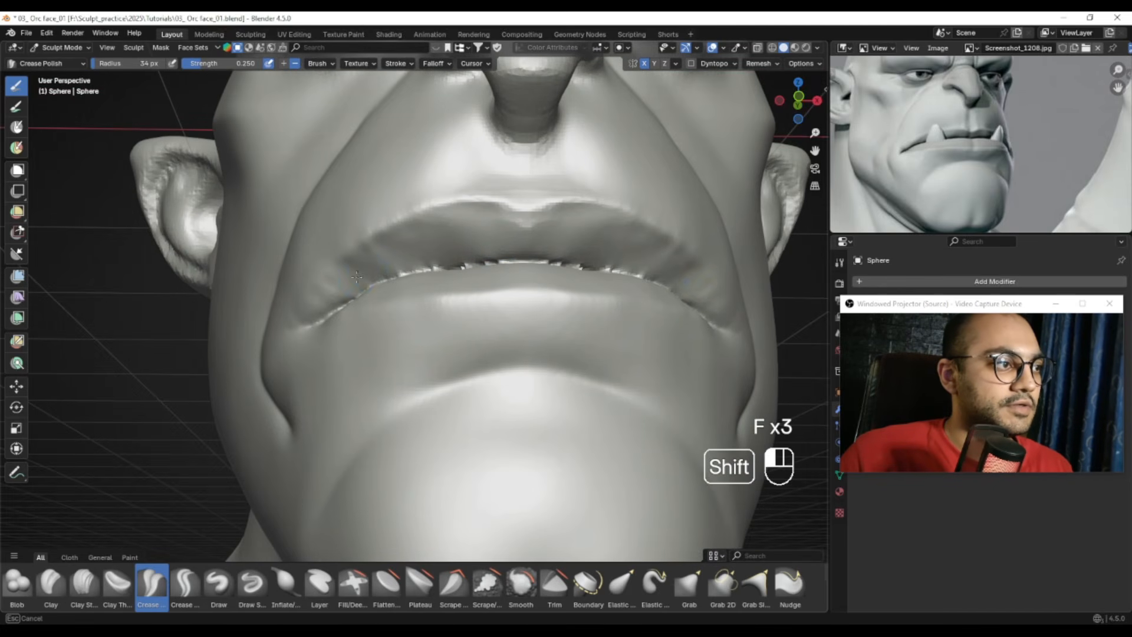
left_click(404, 242)
middle_click_drag(403, 241, 476, 291, "alt")
Smooth the upper lip's outer edge near the mouth corner at 18 px, ending at a 40 px radius
key("f")
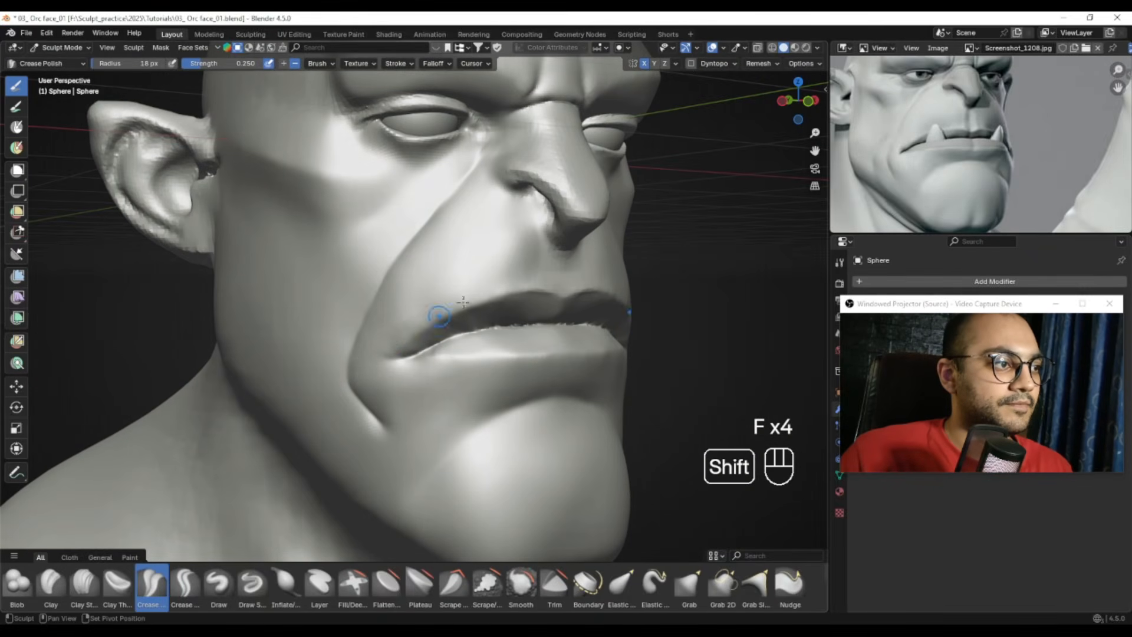
key("f")
left_click(480, 286)
mouse_move(480, 285)
middle_mouse_down("ctrl+alt")
mouse_move(450, 354)
mouse_move(424, 342)
mouse_move(550, 269)
middle_mouse_up("ctrl+alt")
left_click_drag(437, 353, 489, 259, "ctrl+alt")
left_click_drag(560, 212, 476, 148, "alt")
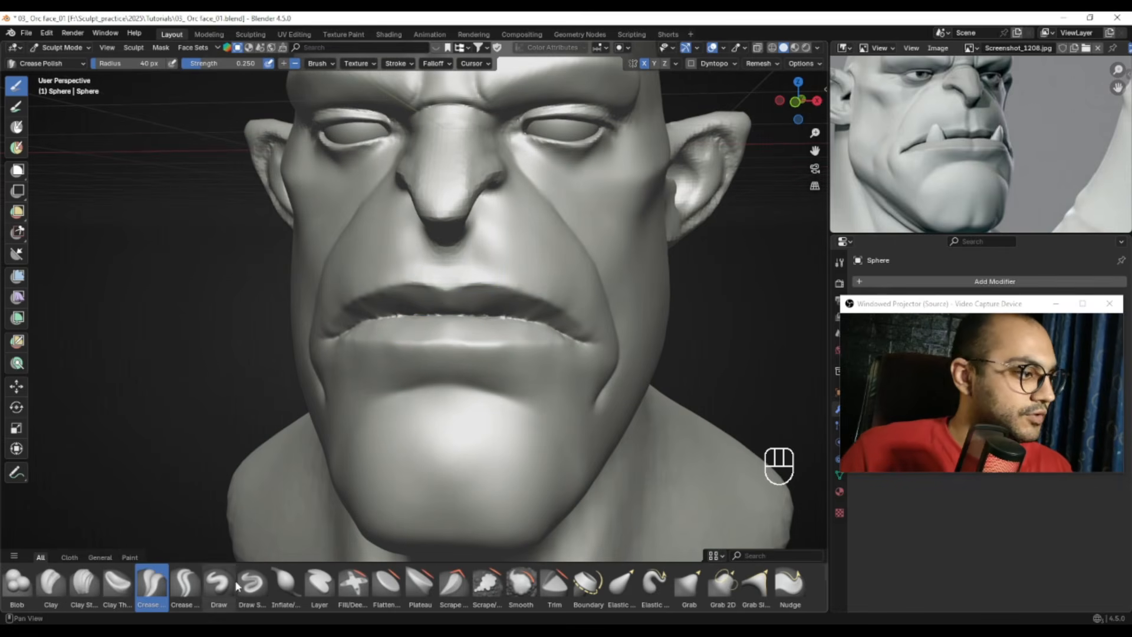
Thicken the lips along their parting line with the Inflate/Deflate brush at 57 px
left_click(285, 584)
mouse_move(448, 306)
left_mouse_down("alt")
mouse_move(566, 295)
mouse_move(527, 313)
left_mouse_up("alt")
key("f")
mouse_move(463, 333)
left_mouse_down("shift")
mouse_move(435, 341)
mouse_move(466, 332)
left_mouse_up("shift")
key("f")
left_click(547, 305)
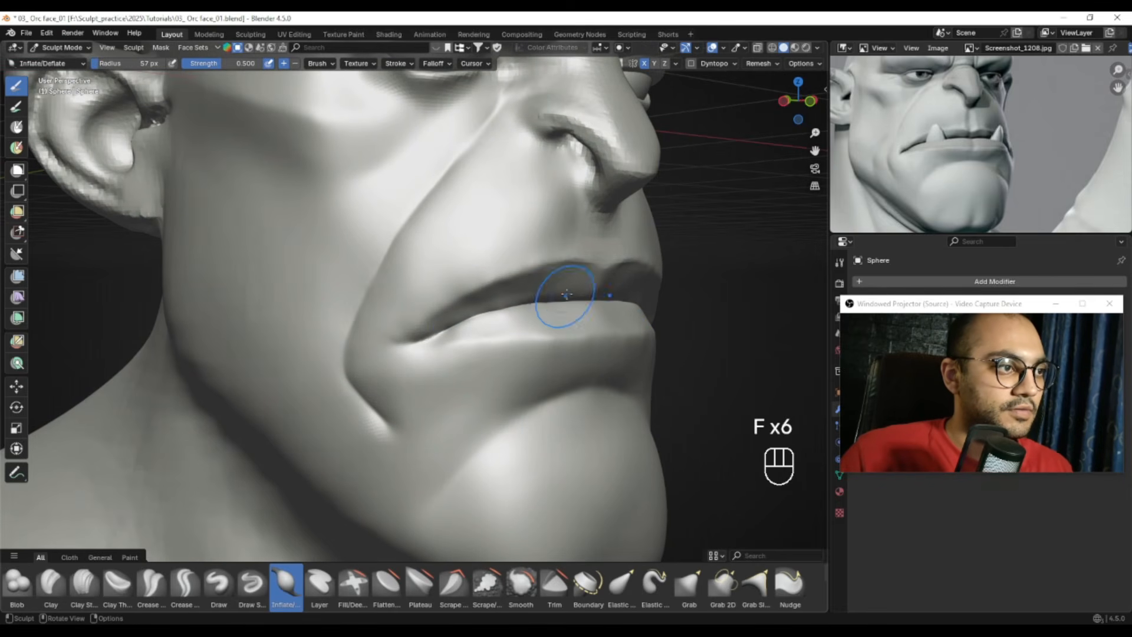
Try inflating the lips toward the mouth corner at 39 px and undo the last strokes
key("f")
left_click(575, 292)
key("f")
left_click(454, 328)
key("ctrl+z")
key("ctrl+z")
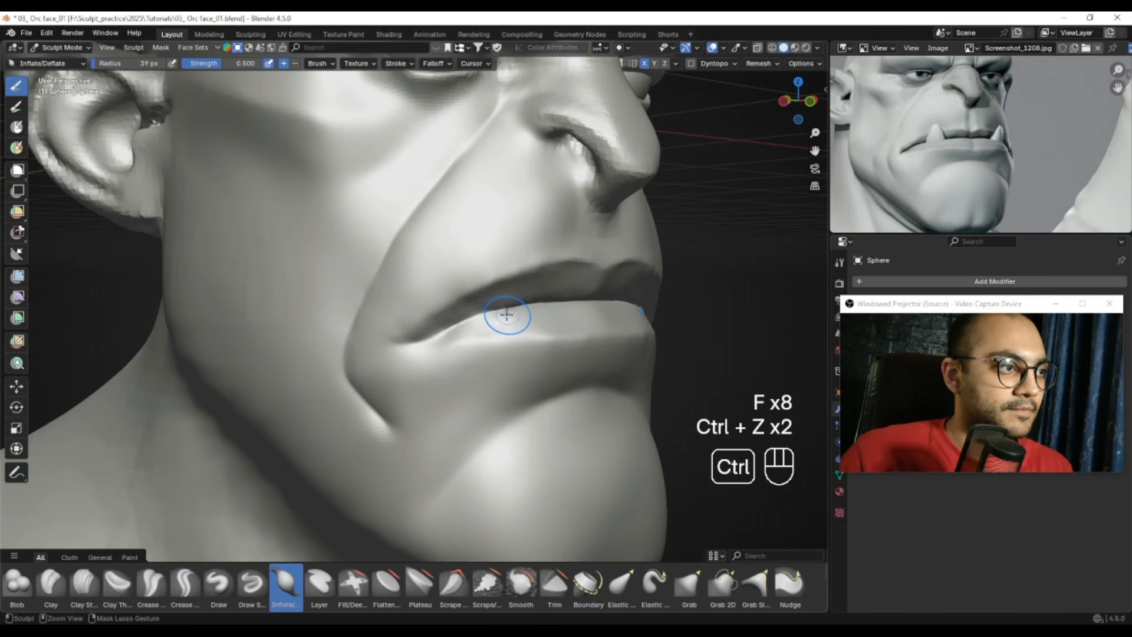
key("ctrl+z")
key("ctrl+z")
Inflate the lower lip along the mouth line and smooth the lip and the area below the mouth corner
key("f")
left_click_drag(444, 341, 463, 335)
middle_click_drag(463, 335, 509, 333)
key("f")
left_click(517, 331)
left_click_drag(519, 330, 523, 330, "shift")
mouse_move(454, 381)
left_mouse_down("shift")
mouse_move(525, 339)
mouse_move(407, 354)
left_mouse_up("shift")
key("f")
left_click(405, 354)
left_click_drag(479, 352, 442, 359, "alt")
left_click_drag(442, 360, 466, 404, "ctrl+alt")
Compare the head's front and side views with the reference, including its front-facing orc head
left_click_drag(944, 172, 937, 152, "alt")
left_click_drag(440, 354, 456, 321, "alt")
left_click_drag(456, 322, 442, 236, "alt+shift")
left_click_drag(431, 250, 476, 254, "alt")
mouse_move(956, 168)
left_mouse_down("alt")
mouse_move(923, 169)
mouse_move(1087, 160)
mouse_move(1017, 178)
left_mouse_up("alt")
mouse_move(507, 255)
left_mouse_down("alt")
mouse_move(431, 258)
mouse_move(366, 242)
left_mouse_up("alt")
left_click_drag(366, 242, 343, 306, "alt+shift")
Smooth the cheek just outside the mouth corner with the brush at 33 px
left_click_drag(462, 275, 434, 248, "alt")
key("f")
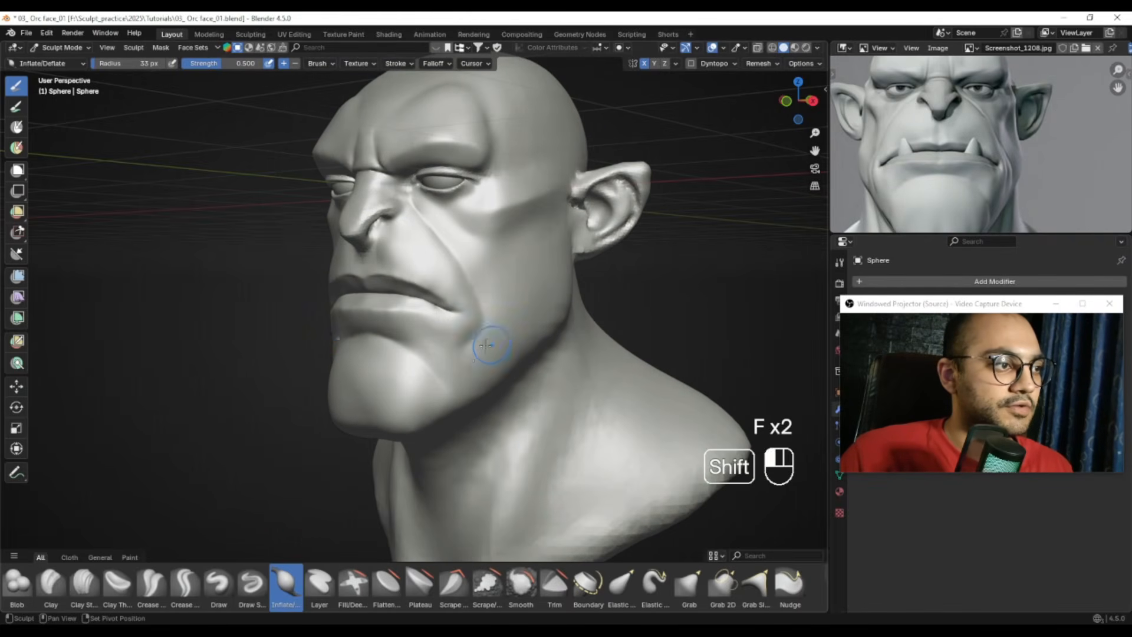
mouse_move(486, 347)
left_mouse_down("shift")
mouse_move(475, 352)
mouse_move(546, 348)
left_mouse_up("shift")
left_click_drag(545, 348, 546, 389, "ctrl+alt")
Bring the reference's side-facing orc into view, match the head to that profile and choose the Crease Polish brush
mouse_move(913, 172)
left_mouse_down("alt")
mouse_move(970, 196)
mouse_move(843, 168)
left_mouse_up("alt")
left_click_drag(1109, 174, 960, 166, "alt")
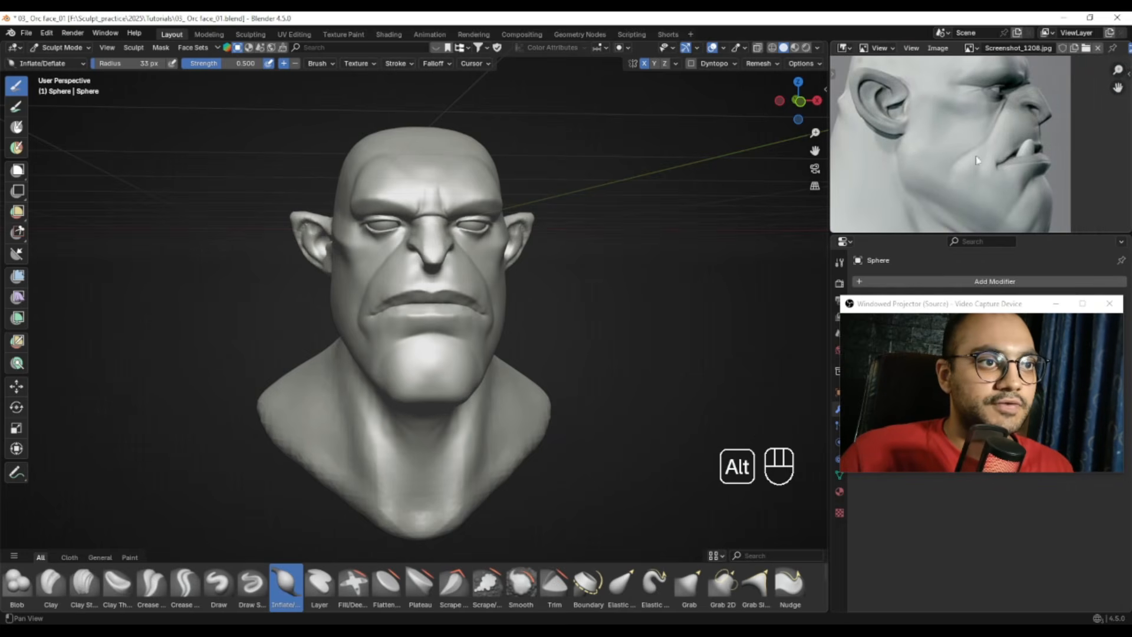
left_click_drag(369, 318, 501, 257, "alt")
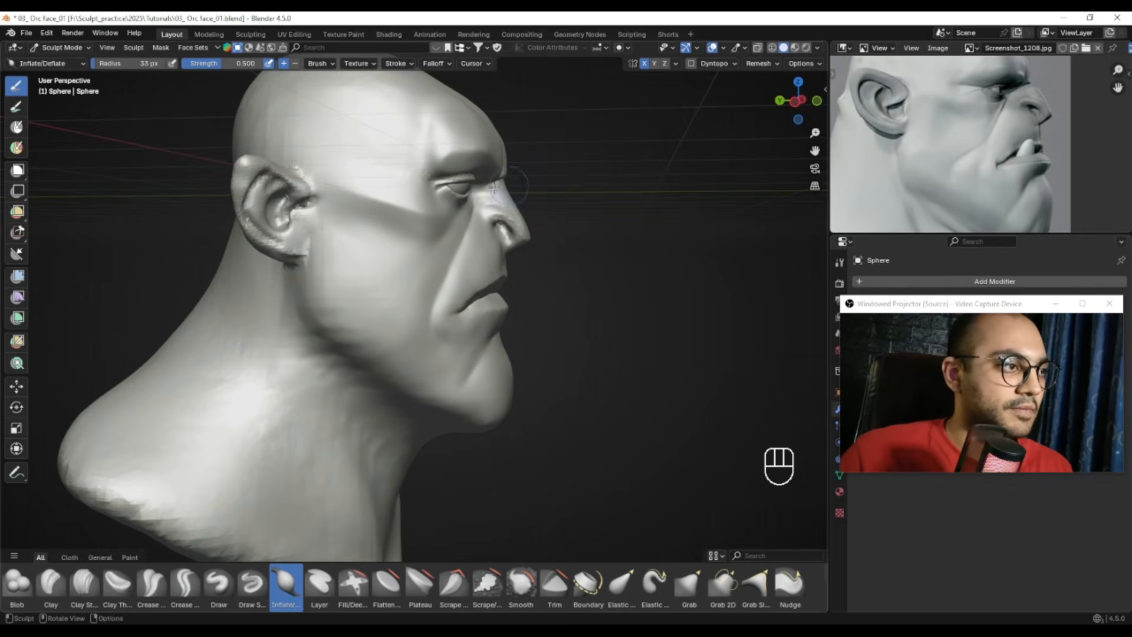
left_click(160, 593)
mouse_move(360, 413)
left_mouse_down("ctrl+alt")
mouse_move(413, 342)
mouse_move(442, 383)
left_mouse_up("ctrl+alt")
left_click_drag(476, 330, 468, 326, "alt")
Try carving a crease from the nasolabial fold back across the cheek with Crease Polish at 13 px and undo it
key("f")
left_click(467, 313)
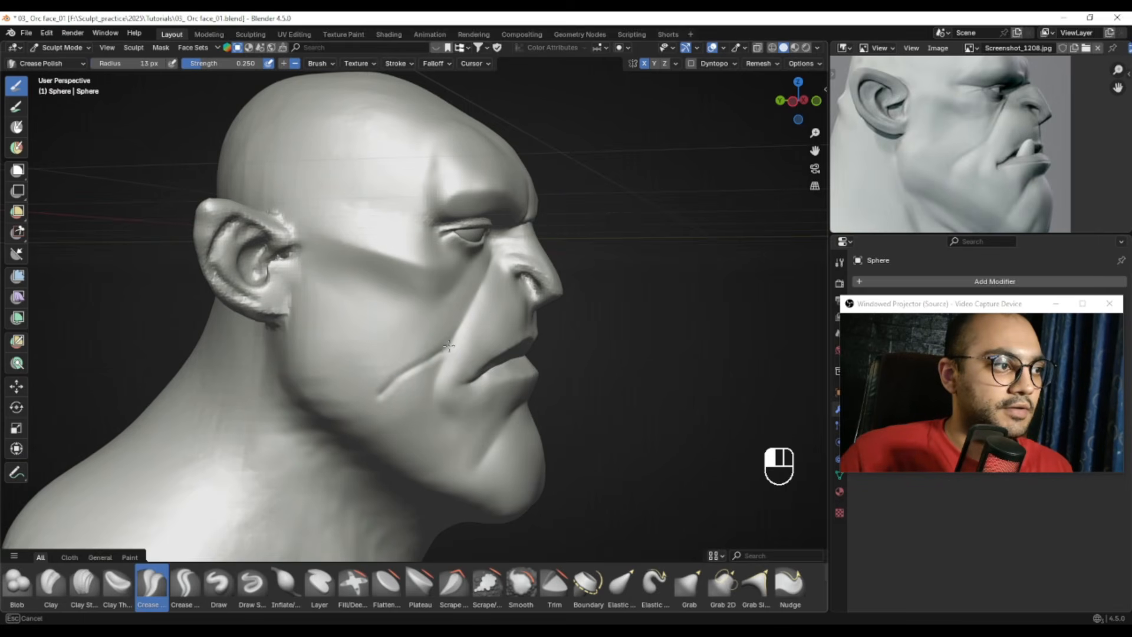
left_click(449, 345)
key("f")
left_click(432, 371)
key("ctrl+z")
key("ctrl+z")
key("ctrl+z")
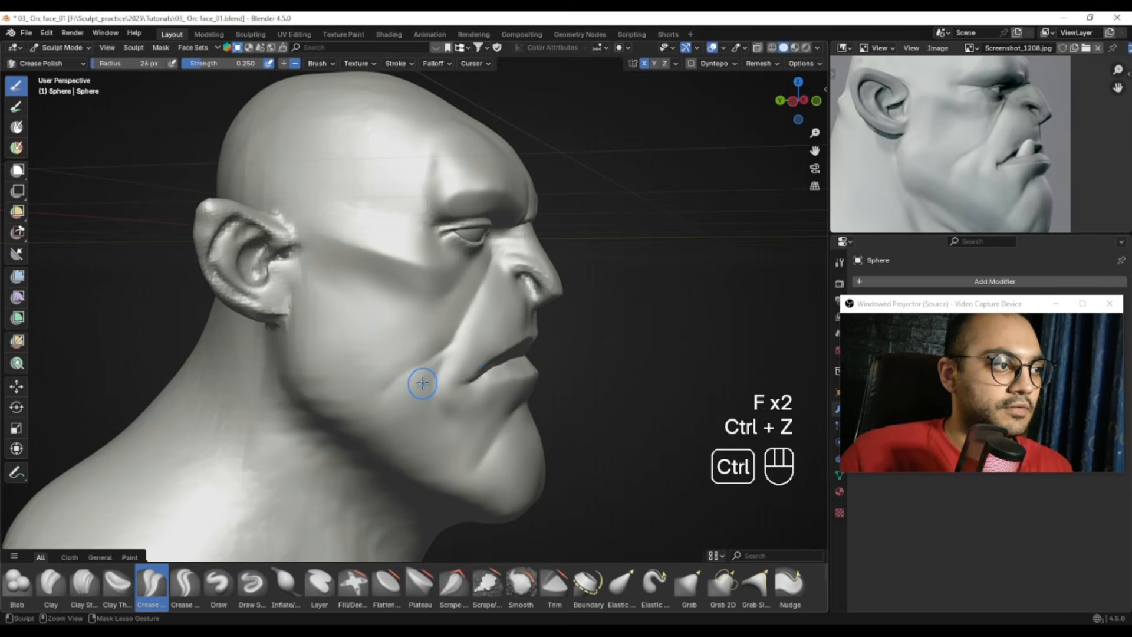
Carve a soft crease from the nasolabial fold back across the cheek with Crease Polish at 21 px and smooth it
key("f")
left_click(401, 376)
key("f")
left_click(364, 402)
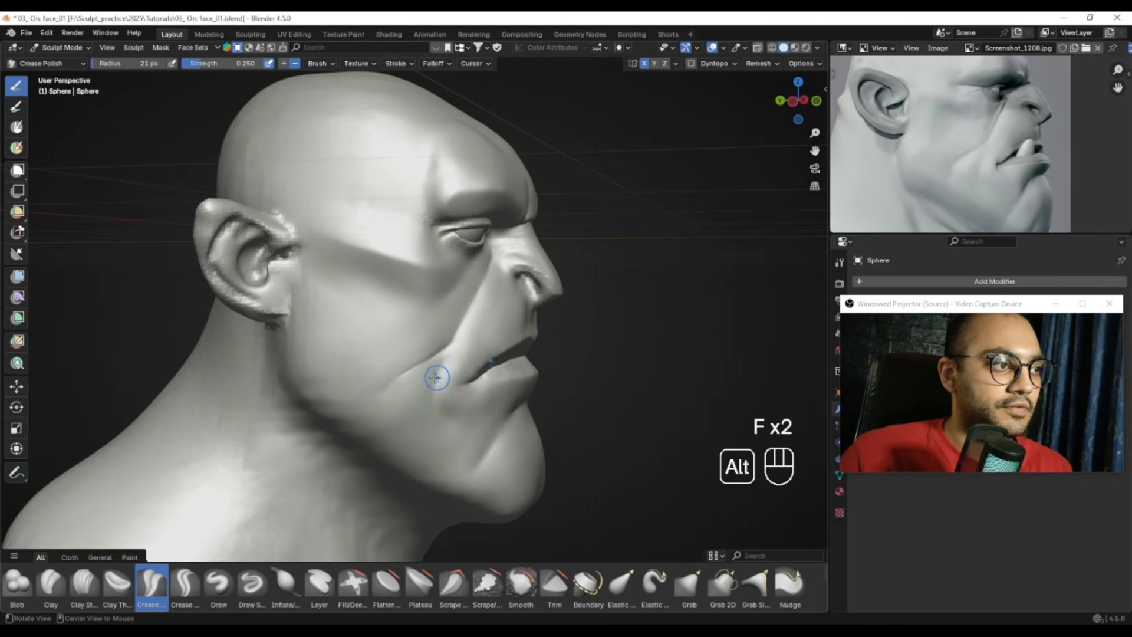
middle_click_drag(434, 374, 380, 366)
left_click_drag(308, 355, 339, 357, "alt")
mouse_move(348, 368)
left_mouse_down("shift")
mouse_move(366, 373)
mouse_move(328, 366)
left_mouse_up("shift")
Compare the whole head from the front with the front-facing orc in the reference image
scroll(391, 379, "down", 3)
scroll(447, 345, "down", 1)
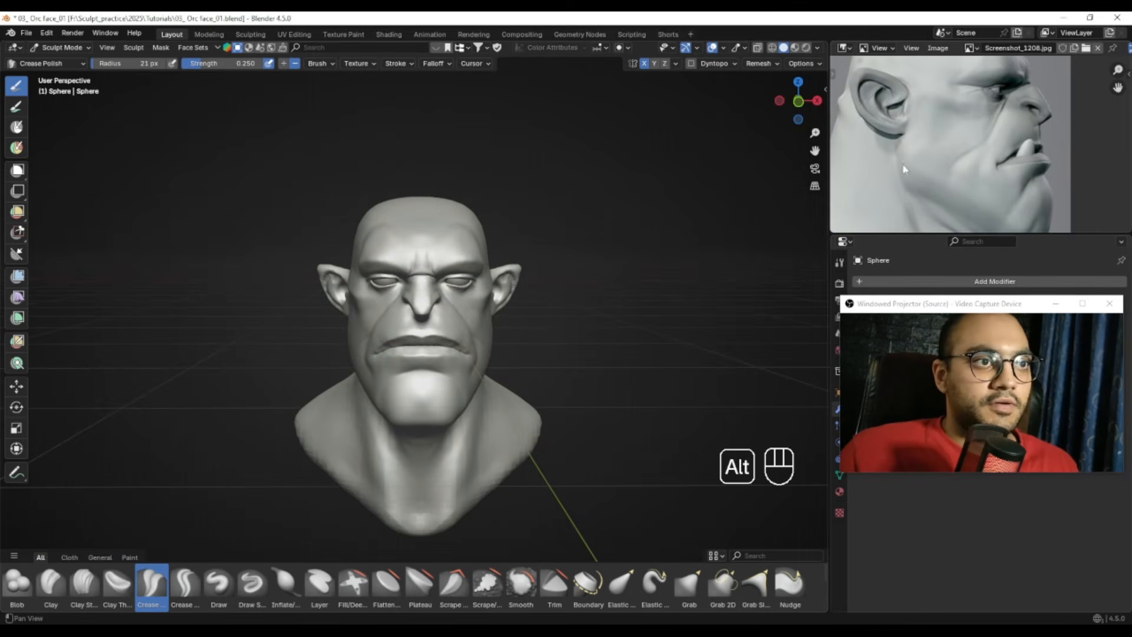
left_click_drag(906, 170, 1053, 161, "alt")
left_click_drag(855, 142, 997, 159, "alt")
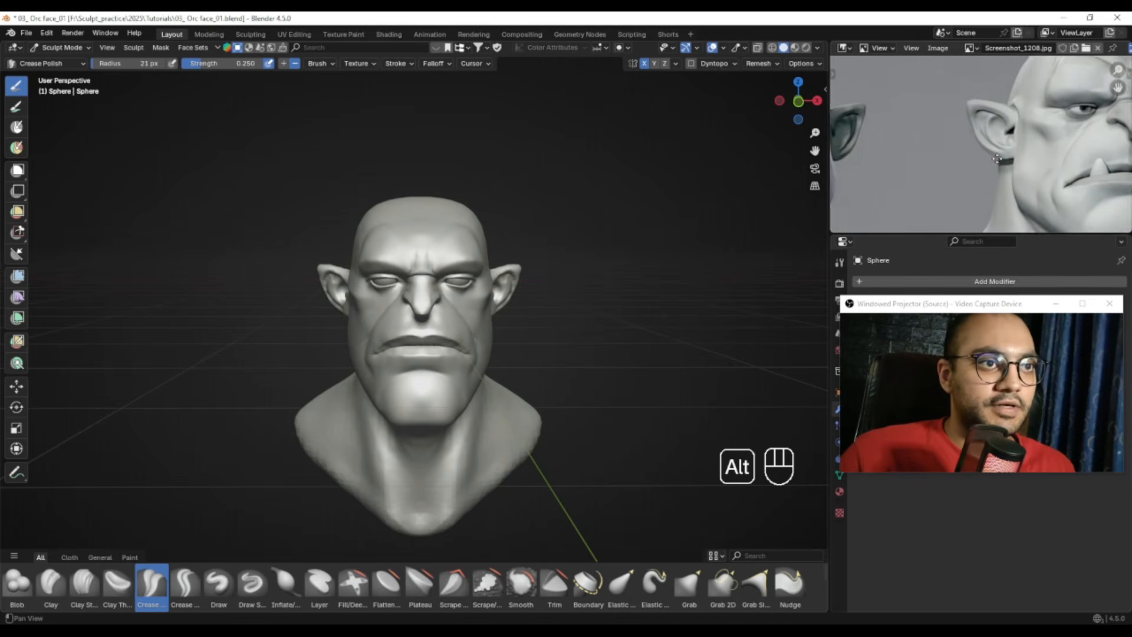
left_click_drag(920, 157, 1044, 155, "alt")
left_click_drag(967, 148, 993, 168, "alt")
Transfer Sculpt Mode back and forth between the head and the eyeballs, finishing on the eyeballs
left_click_drag(473, 288, 492, 231, "ctrl+alt")
left_click_drag(496, 230, 503, 286, "alt")
key("alt+q")
key("alt+q")
key("alt+q")
key("alt+q")
key("alt+q")
key("alt+q")
key("alt+q")
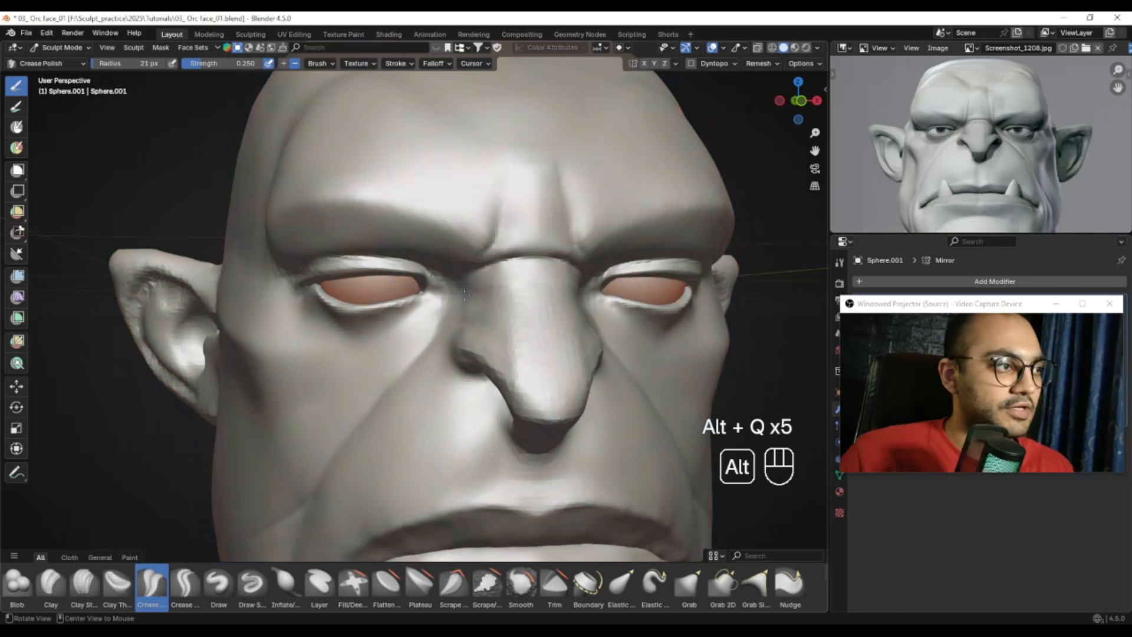
Switch to Object Mode, select the head and enter Sculpt Mode on it
key("ctrl+Tab")
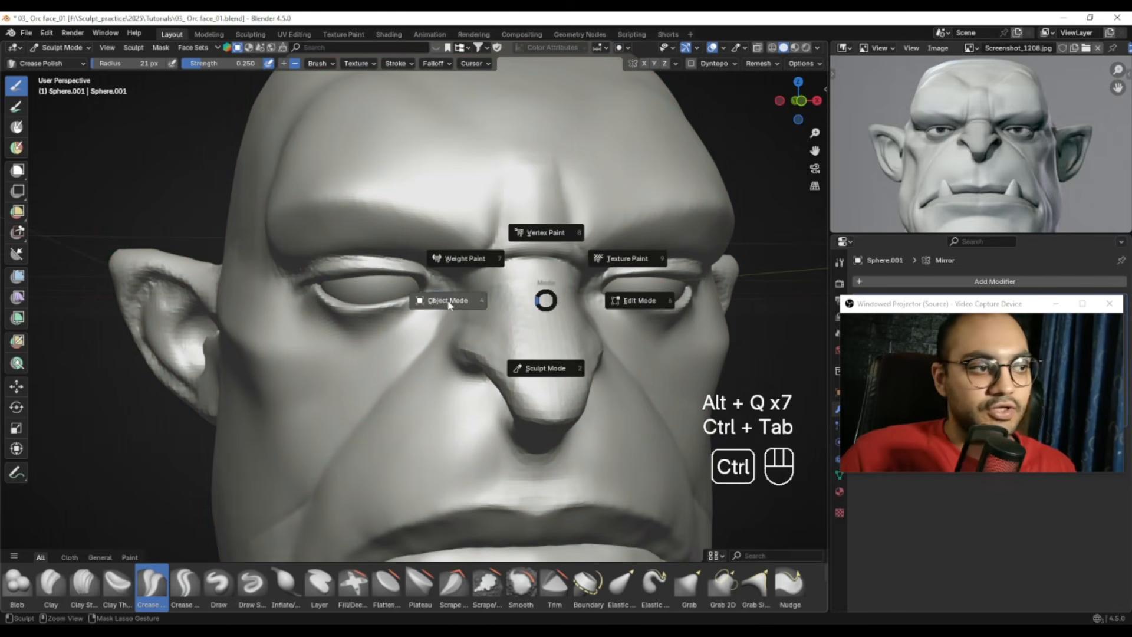
left_click(428, 296)
left_click_drag(479, 272, 522, 356, "ctrl+alt")
left_click(543, 360)
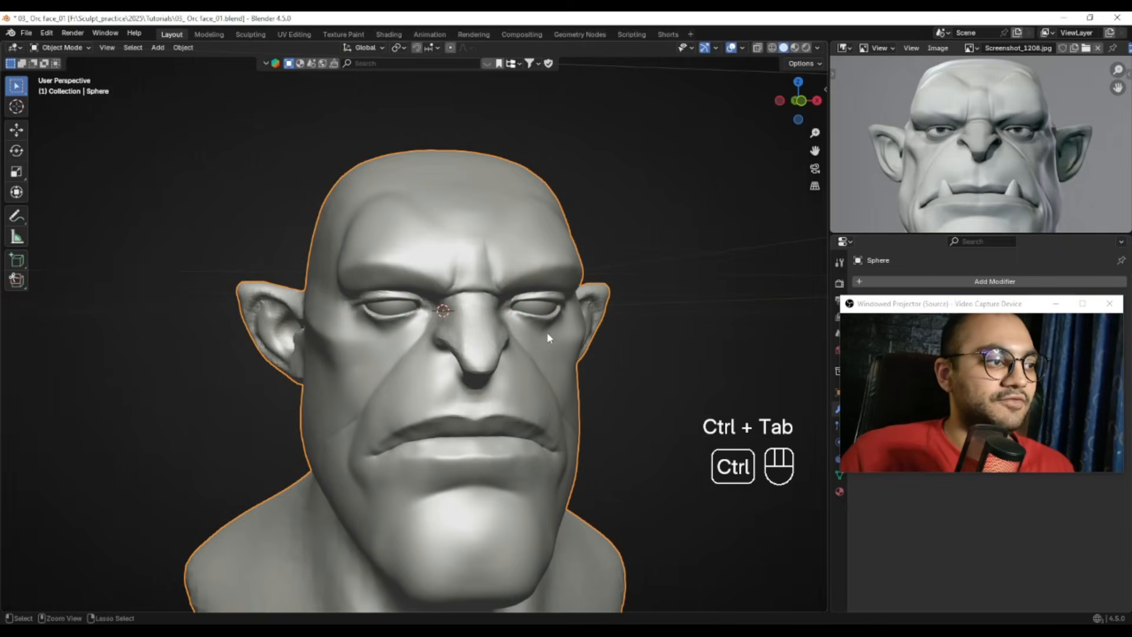
key("ctrl+Tab")
left_click(499, 408)
Return to Object Mode, select the eyeballs and enter Sculpt Mode on them
key("ctrl+Tab")
left_click(402, 333)
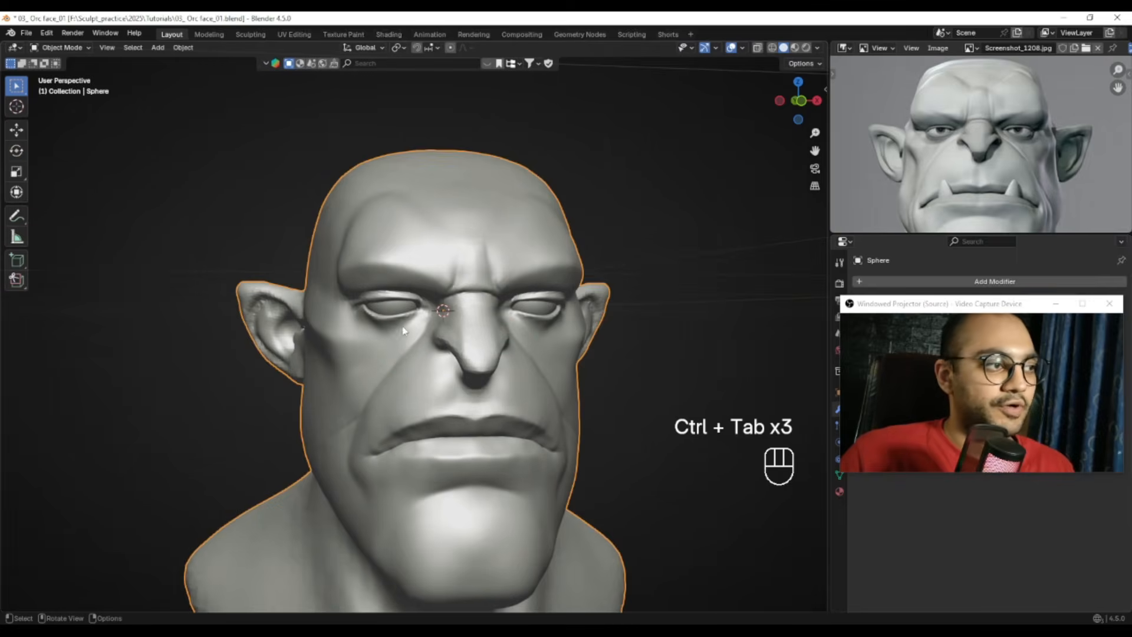
left_click(392, 311)
key("ctrl+Tab")
left_click(430, 361)
Alternate the sculpted object between head and eyeballs, and go to Object Mode with the eyeballs selected
mouse_move(426, 339)
left_mouse_down("ctrl+alt")
mouse_move(434, 295)
mouse_move(439, 318)
left_mouse_up("ctrl+alt")
mouse_move(439, 318)
left_mouse_down("ctrl+alt")
mouse_move(438, 275)
mouse_move(426, 283)
left_mouse_up("ctrl+alt")
key("alt+q")
key("alt+q")
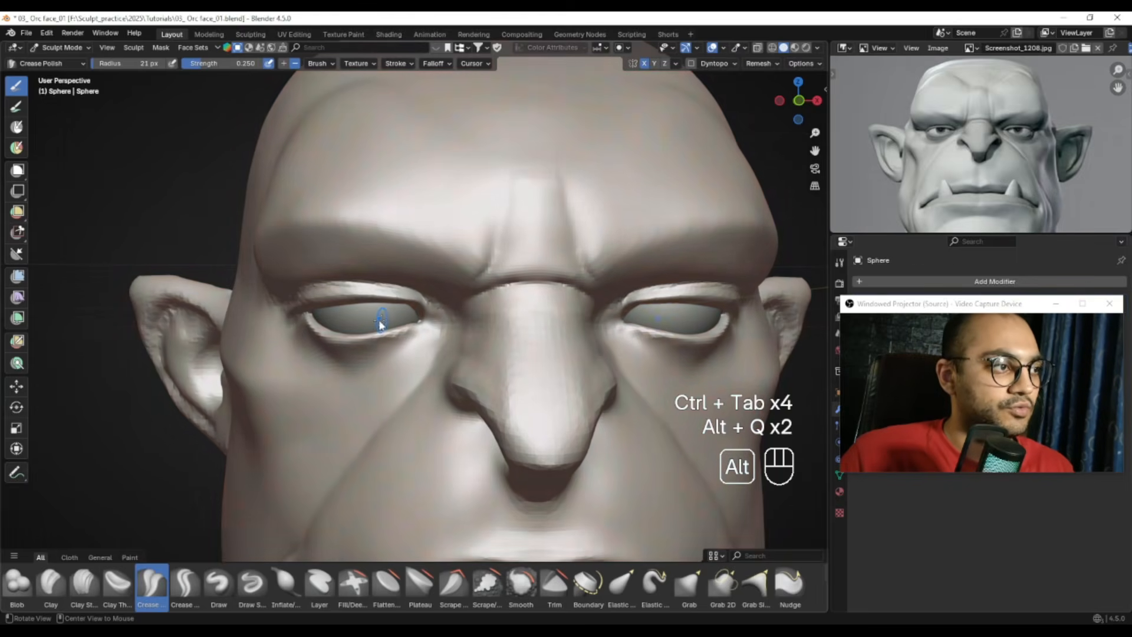
key("alt+q")
key("alt+q")
key("alt+q")
key("ctrl+Tab")
Select the head in place of the eyeballs and put it back into Sculpt Mode
left_click_drag(930, 308, 927, 437)
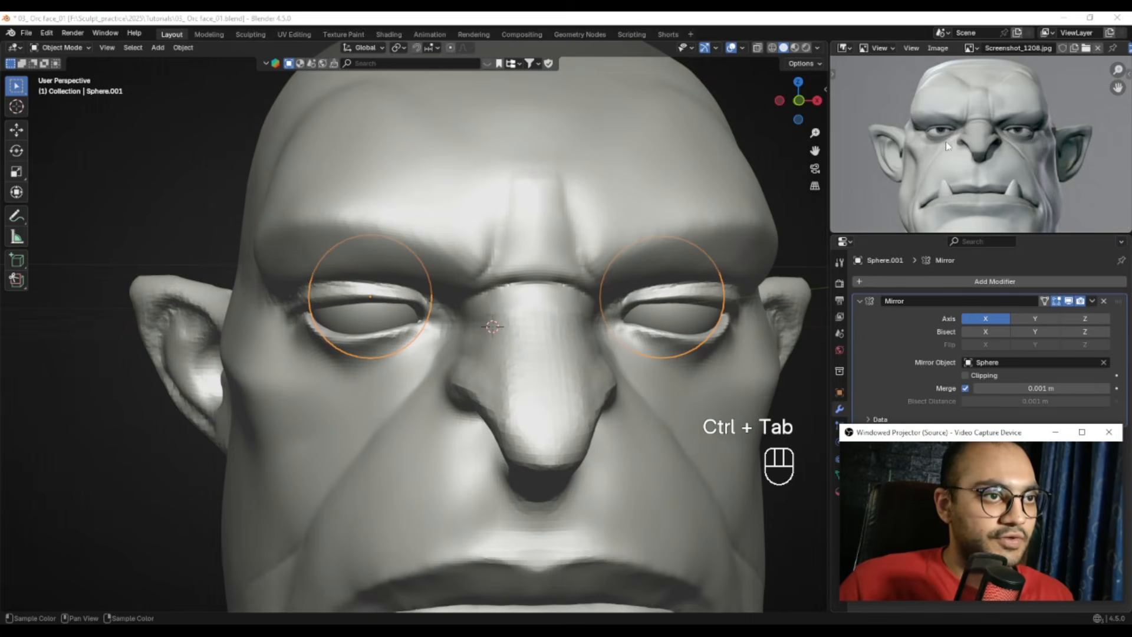
left_click_drag(397, 293, 470, 302, "alt")
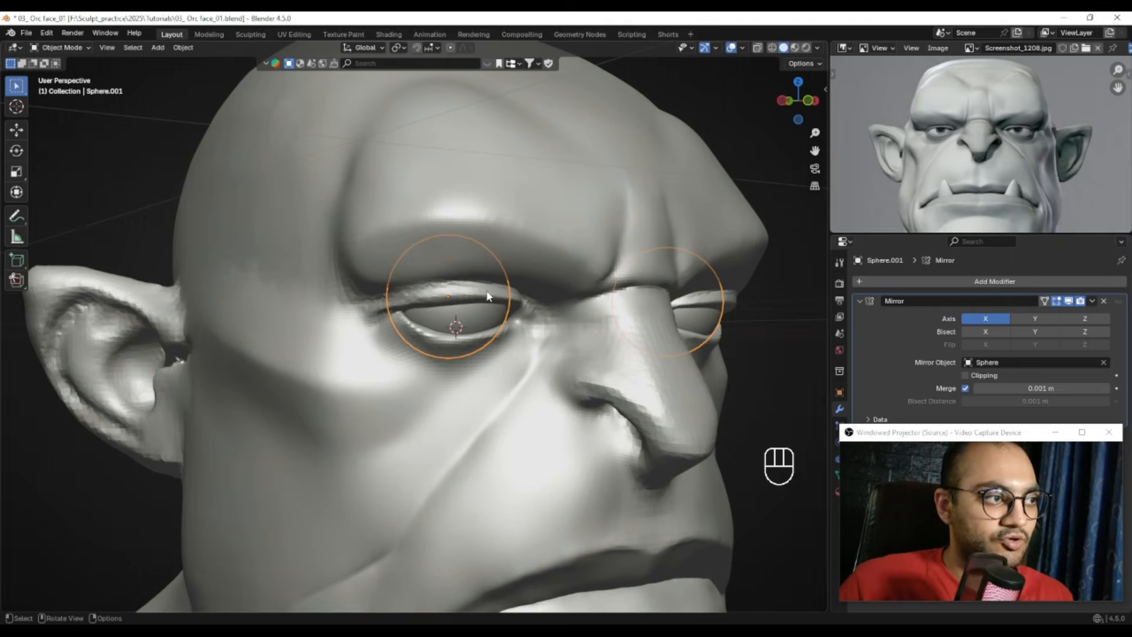
left_click(518, 321)
key("ctrl+Tab")
Mask the lower eyelid and the area beneath it, out to the upper cheek, with the Mask brush
mouse_move(510, 354)
left_mouse_down("ctrl+alt")
mouse_move(470, 296)
mouse_move(470, 326)
mouse_move(469, 295)
mouse_move(471, 308)
mouse_move(384, 314)
left_mouse_up("ctrl+alt")
key("m")
key("f")
left_click(470, 304)
key("ctrl+z")
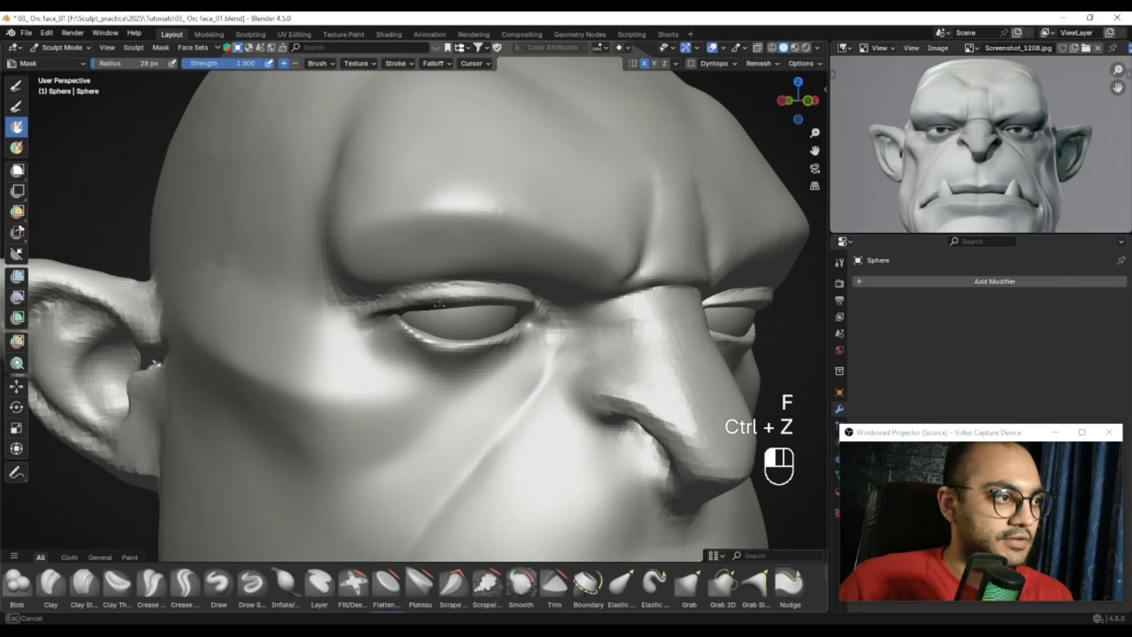
middle_click_drag(526, 307, 372, 301)
key("f")
left_click(372, 301)
left_click_drag(475, 319, 394, 351)
key("f")
left_click(460, 334)
mouse_move(460, 339)
left_mouse_down()
mouse_move(406, 377)
mouse_move(463, 365)
mouse_move(286, 355)
left_mouse_up()
key("f")
left_click(406, 378)
key("f")
left_click(341, 367)
mouse_move(472, 424)
left_mouse_down()
mouse_move(384, 454)
mouse_move(439, 406)
left_mouse_up()
Reveal the hidden head again and reshape the upper eyelid with the Grab brush, keeping the area below masked
key("h")
key("g")
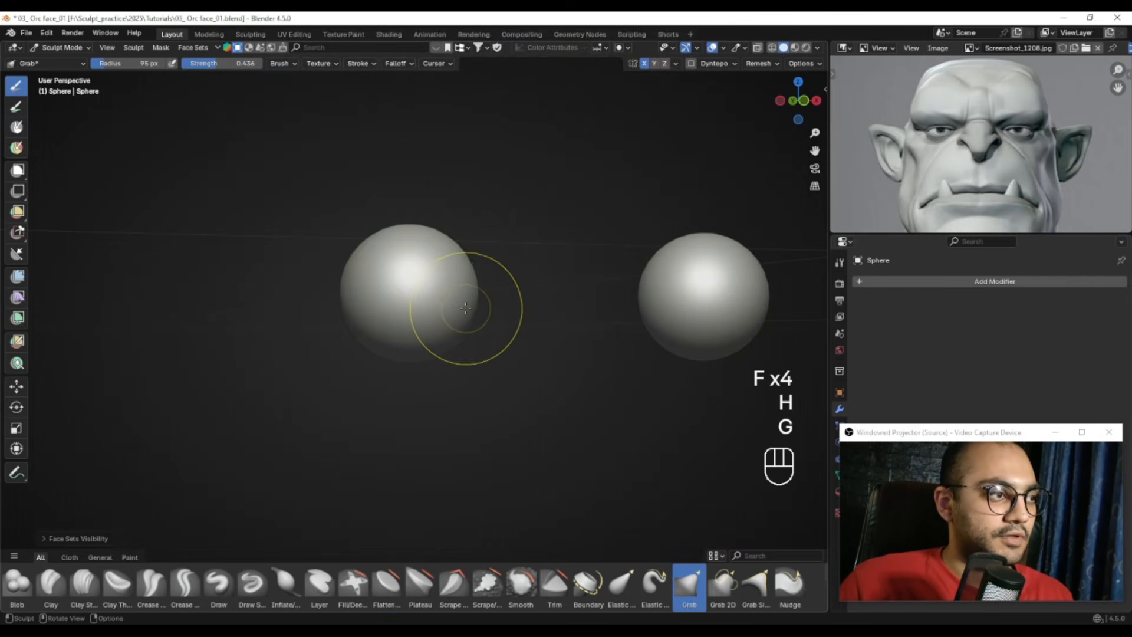
key("alt+h")
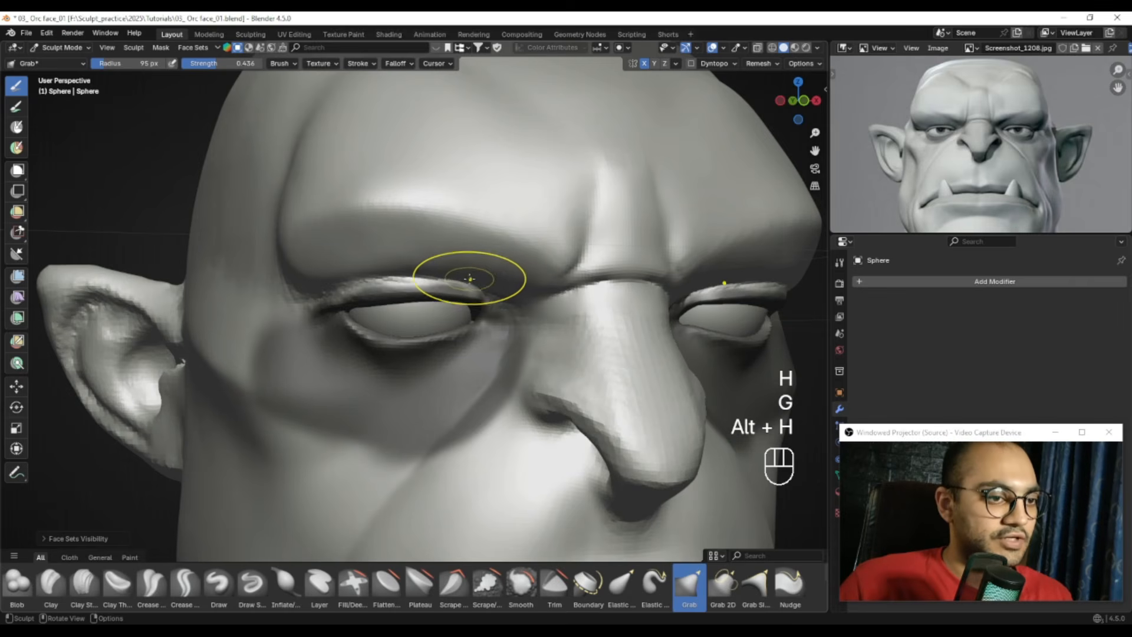
left_click_drag(470, 279, 468, 284, "alt")
key("f")
key("f")
left_click(365, 297)
key("f")
left_click(366, 297)
key("f")
key("f")
key("f")
left_click(353, 321)
Clear the mask, adjust the eyelid with the Grab brush at 83 px and undo the last smoothing stroke
key("alt+m")
key("f")
left_click(408, 310)
mouse_move(407, 308)
left_mouse_down("shift")
mouse_move(409, 298)
mouse_move(422, 367)
mouse_move(439, 361)
mouse_move(376, 293)
mouse_move(531, 298)
left_mouse_up("shift")
key("ctrl+z")
Define the upper eyelid's fold under the brow with Crease Polish at 25 px and smooth along it
mouse_move(560, 330)
left_mouse_down("ctrl+alt")
mouse_move(576, 276)
mouse_move(490, 274)
left_mouse_up("ctrl+alt")
left_click_drag(501, 274, 523, 236, "ctrl+alt")
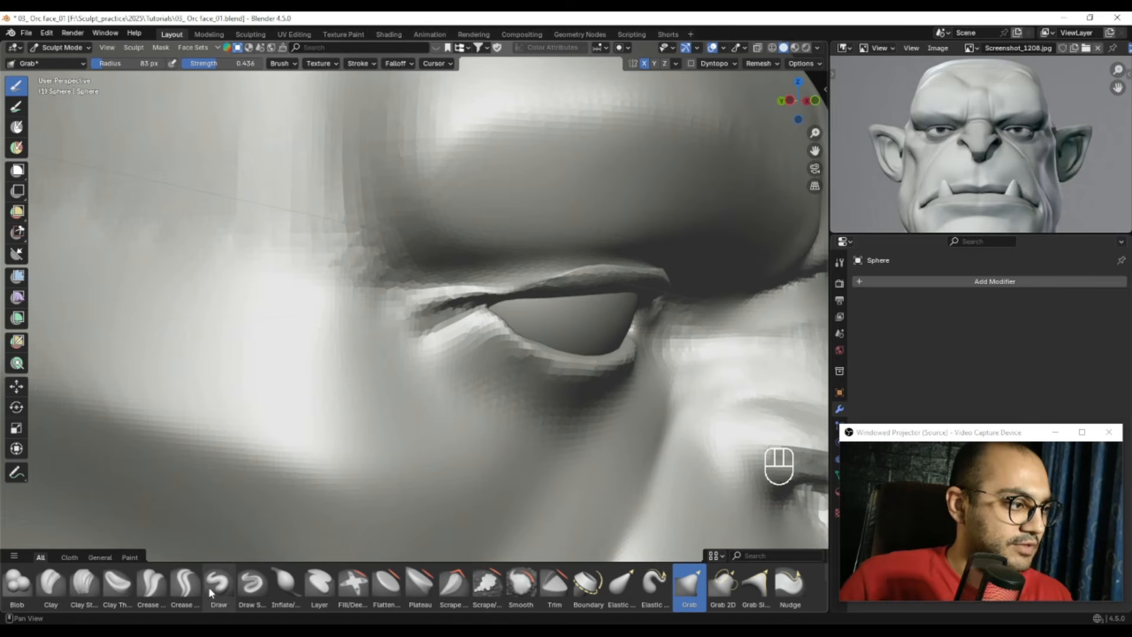
left_click(227, 582)
left_click(151, 584)
mouse_move(519, 354)
middle_mouse_down()
mouse_move(543, 316)
mouse_move(371, 312)
mouse_move(538, 295)
middle_mouse_up()
key("f")
left_click(424, 304)
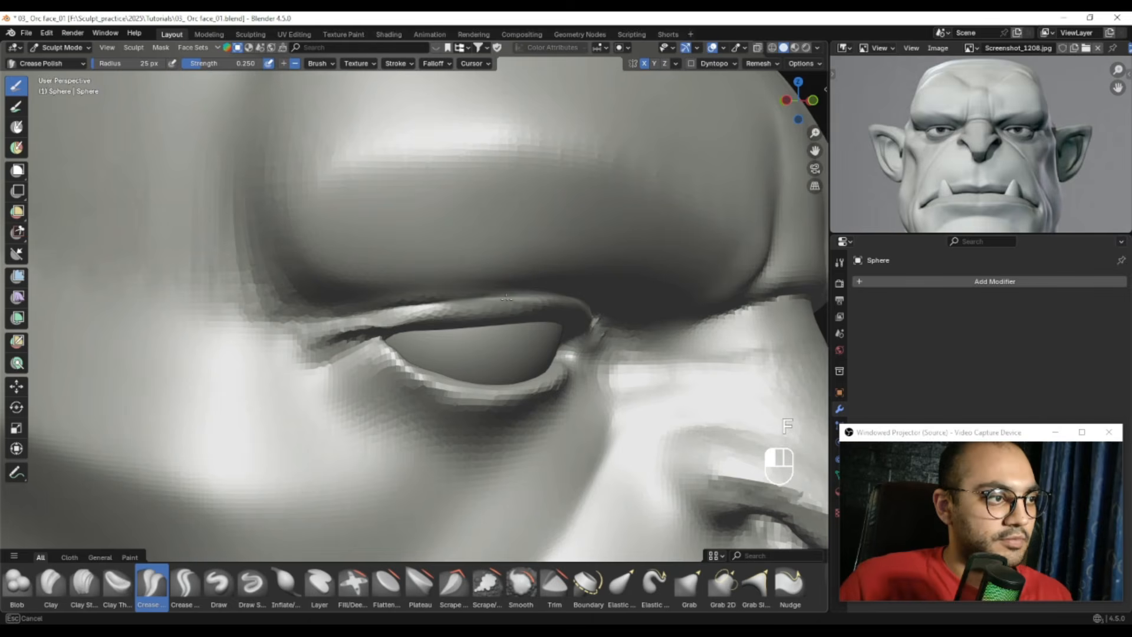
left_click_drag(539, 309, 427, 323, "shift")
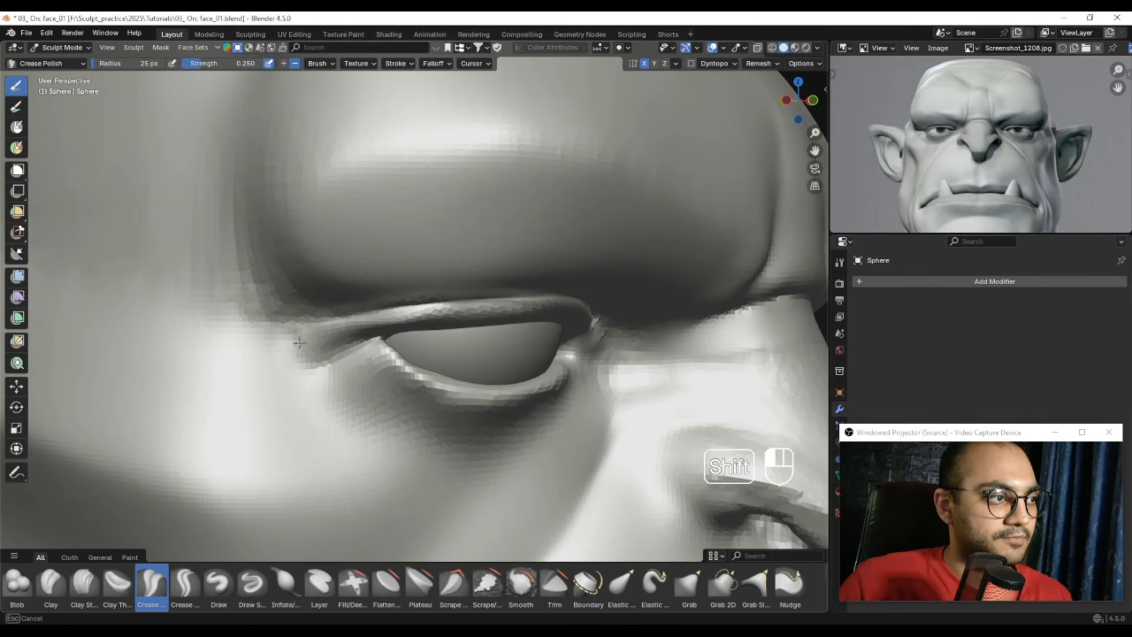
Sharpen the crease at the outer corner of the eye with Crease Polish at about 20 px
key("f")
key("f")
left_click_drag(331, 349, 307, 351)
mouse_move(331, 353)
left_mouse_down("ctrl+alt")
mouse_move(346, 371)
mouse_move(277, 369)
mouse_move(324, 362)
left_mouse_up("ctrl+alt")
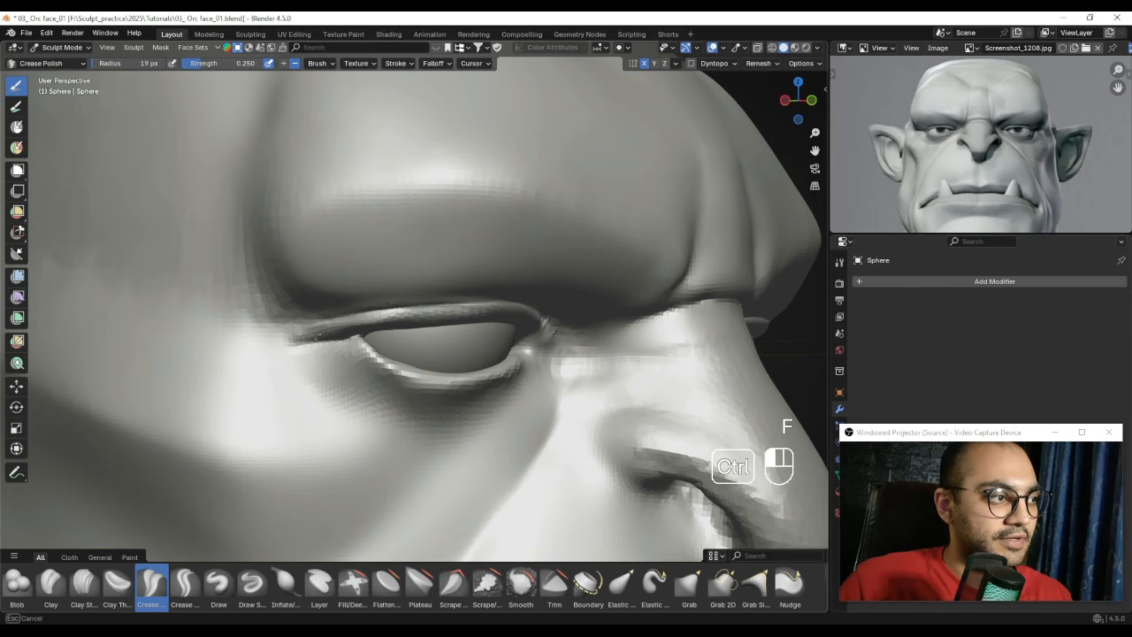
key("f")
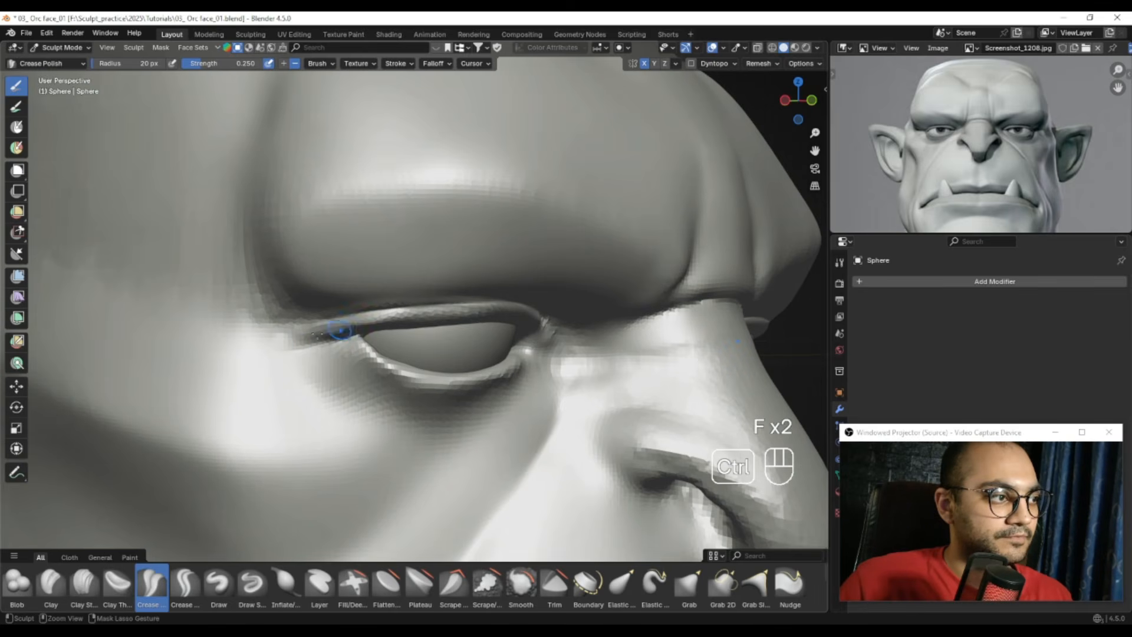
key("f")
left_click(353, 372)
Smooth the underside of the upper eyelid with the brush at 31 px, undoing the first smoothing attempt
left_click_drag(377, 427, 373, 443, "ctrl+alt")
left_click_drag(373, 443, 272, 404, "alt")
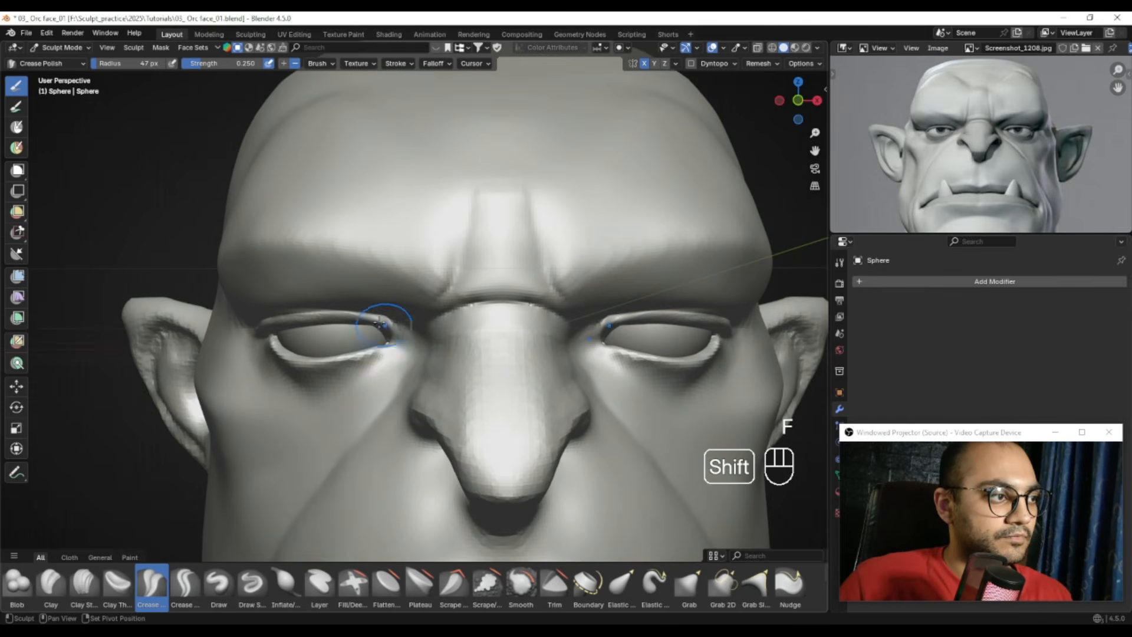
left_click_drag(348, 327, 462, 241, "ctrl+alt")
key("f")
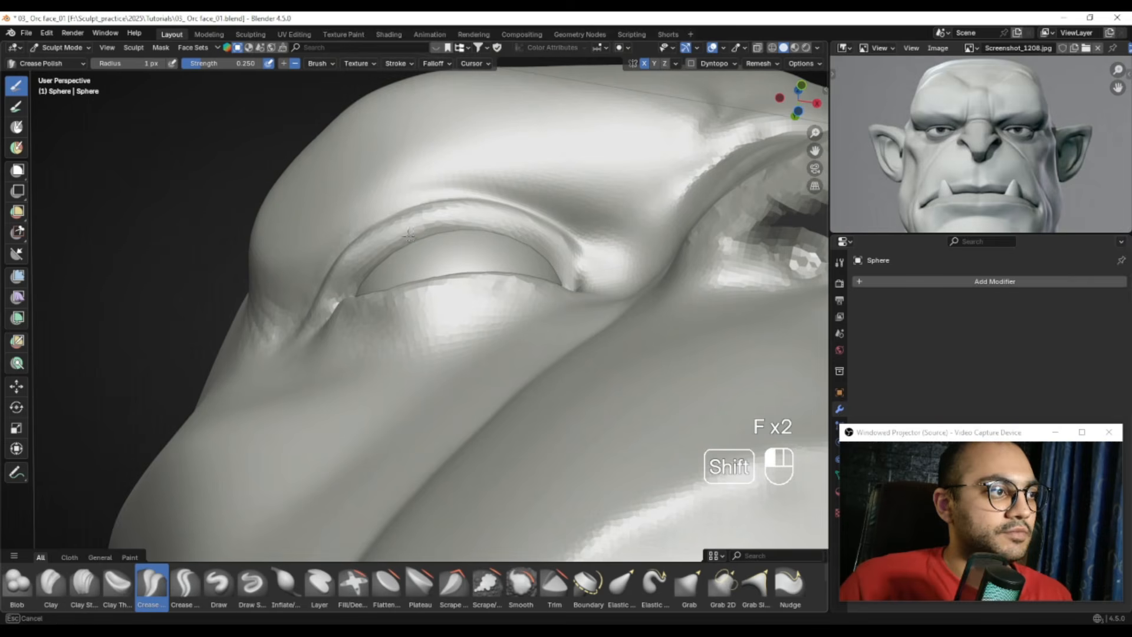
key("ctrl+z")
key("f")
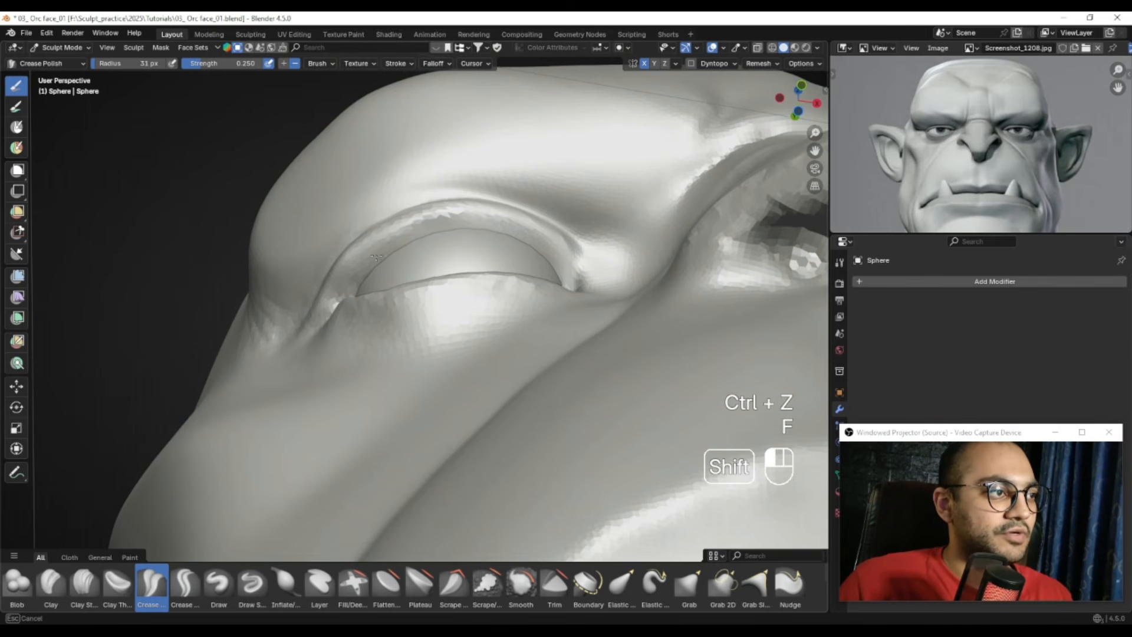
Check the eyelids from below and from the front, and save the file
left_click_drag(412, 241, 495, 301, "alt")
left_click_drag(495, 300, 519, 295, "ctrl+alt")
left_click_drag(519, 295, 521, 260, "alt+shift")
left_click_drag(521, 259, 523, 318, "ctrl+alt")
mouse_move(523, 319)
left_mouse_down("alt")
mouse_move(523, 299)
mouse_move(502, 302)
mouse_move(514, 304)
mouse_move(468, 255)
mouse_move(463, 291)
left_mouse_up("alt")
key("ctrl+s")
Leave sculpting of the head, select the mirrored eyeballs in Object Mode and enter Sculpt Mode on them
left_click_drag(463, 290, 450, 255, "ctrl+alt")
key("ctrl+Tab")
left_click(378, 269)
key("ctrl+Tab")
left_click(387, 267)
left_click_drag(387, 267, 409, 273, "ctrl+alt")
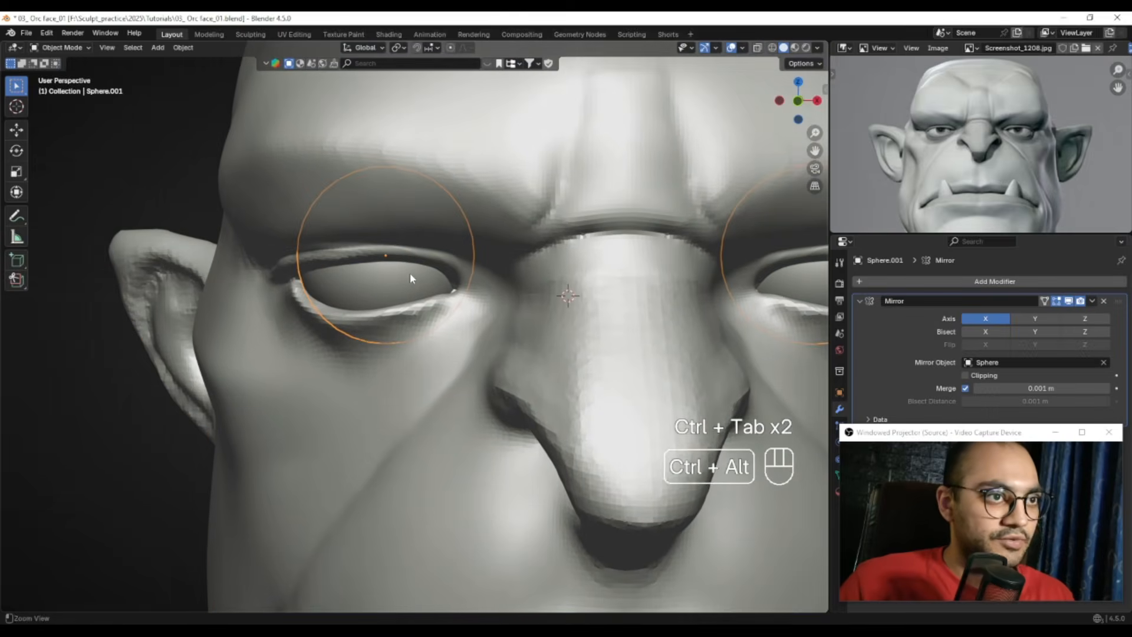
key("ctrl+Tab")
left_click(386, 329)
left_click_drag(382, 331, 384, 260, "ctrl+alt")
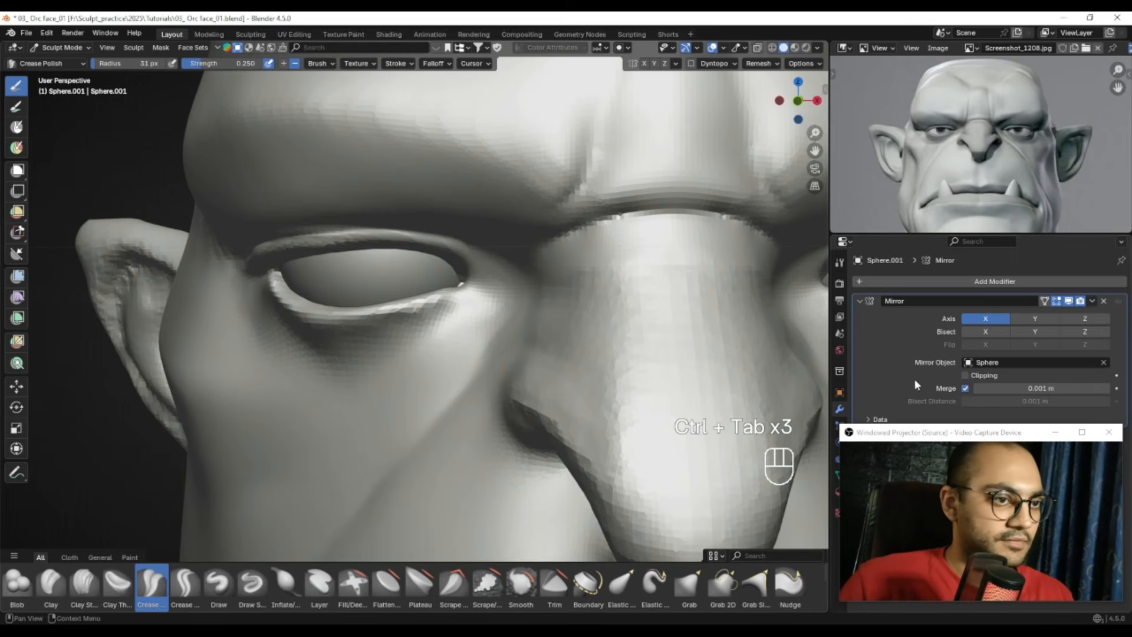
Inspect how the eyeball sits behind the eyelids in Object Mode and resume sculpting the eyeball
left_click_drag(918, 437, 130, 97)
left_click_drag(531, 283, 583, 289, "alt+shift")
key("ctrl+Tab")
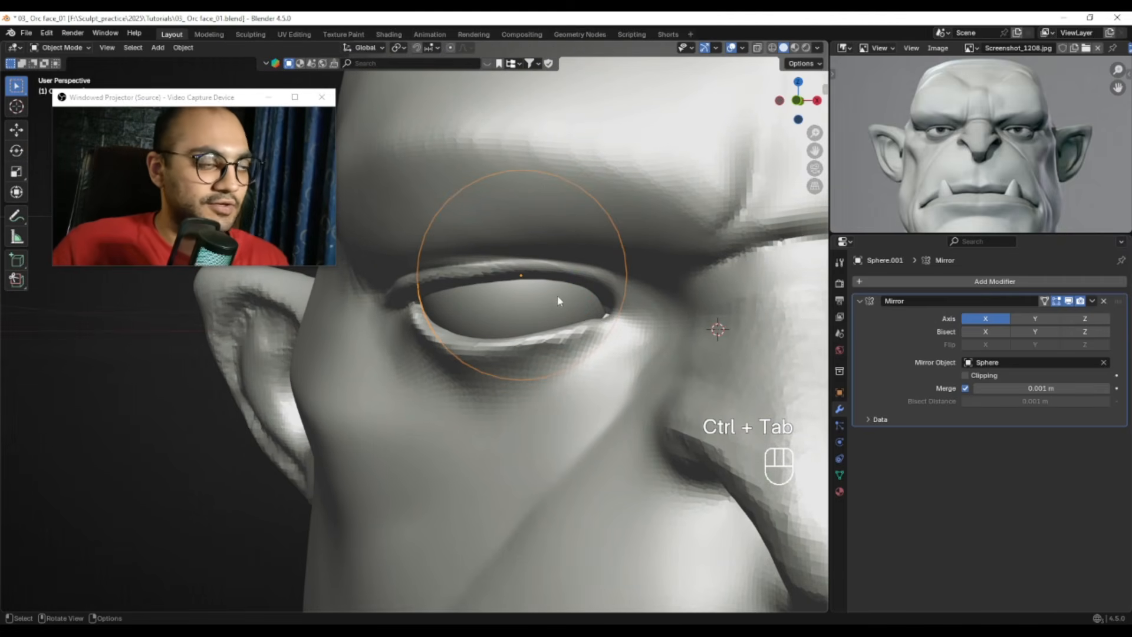
left_click_drag(514, 313, 653, 321, "alt")
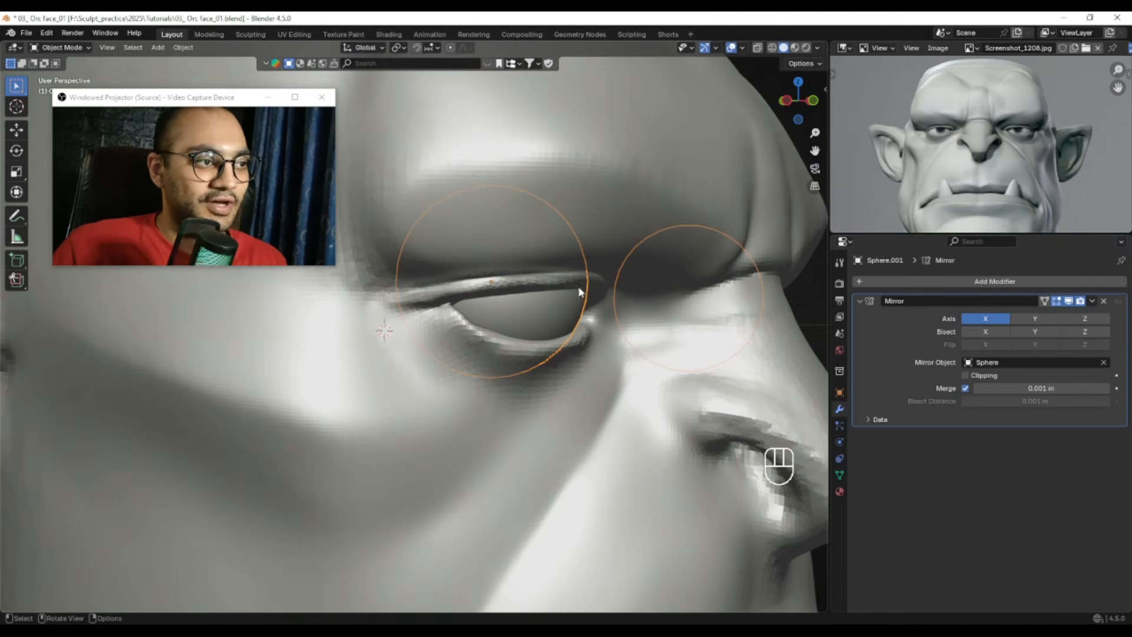
left_click_drag(559, 315, 538, 303, "alt")
key("ctrl+Tab")
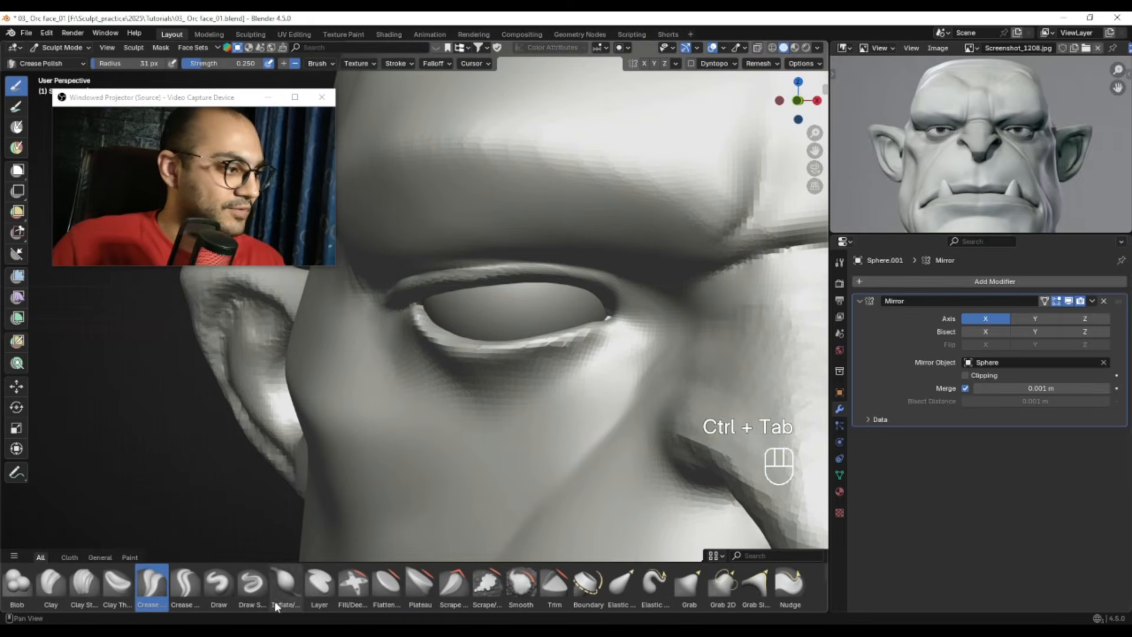
Try inflating the front of the eyeball with the Inflate/Deflate brush at about 93 px
left_click_drag(331, 527, 316, 537, "alt+shift")
key("f")
left_click(515, 317)
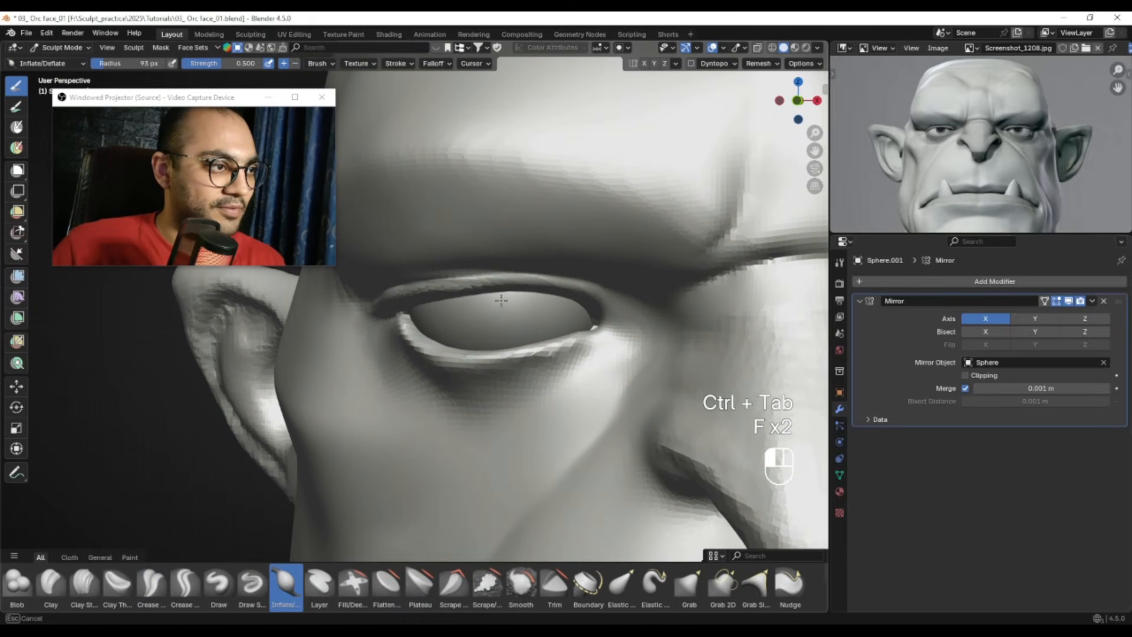
left_click_drag(504, 313, 519, 319)
key("f")
left_click(546, 323)
key("ctrl+z")
key("f")
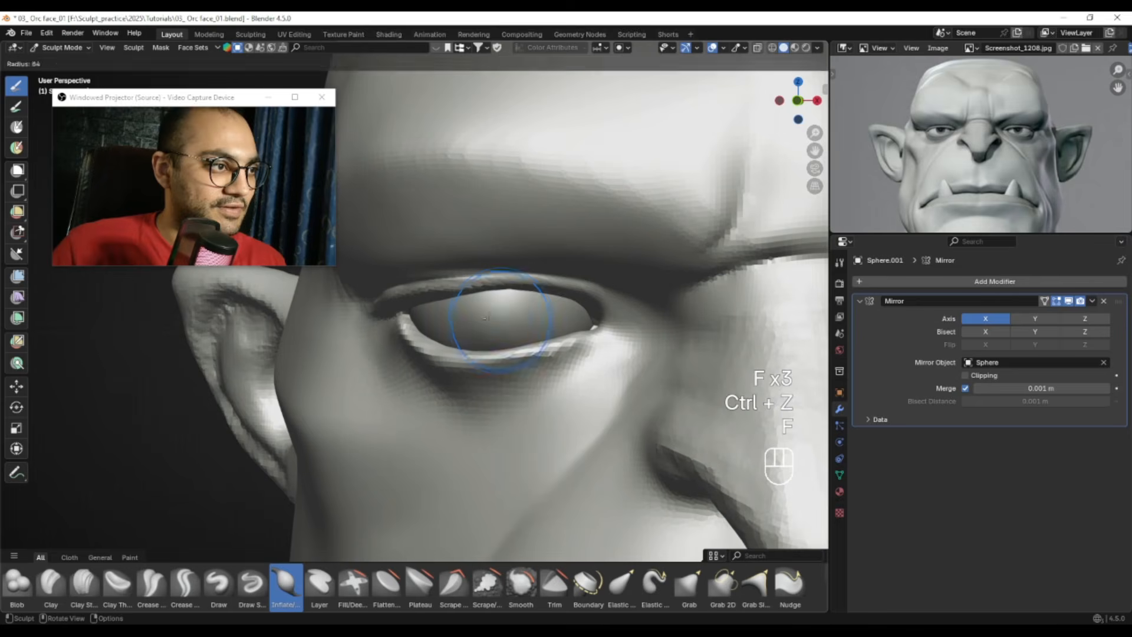
key("ctrl+z")
mouse_move(499, 322)
middle_mouse_down("ctrl")
mouse_move(535, 346)
mouse_move(561, 309)
mouse_move(532, 333)
middle_mouse_up("ctrl")
key("ctrl+z")
Add a level 4 Subdivision modifier to the eyeballs in Object Mode, apply it and return to Sculpt Mode
key("ctrl+Tab")
key("ctrl+4")
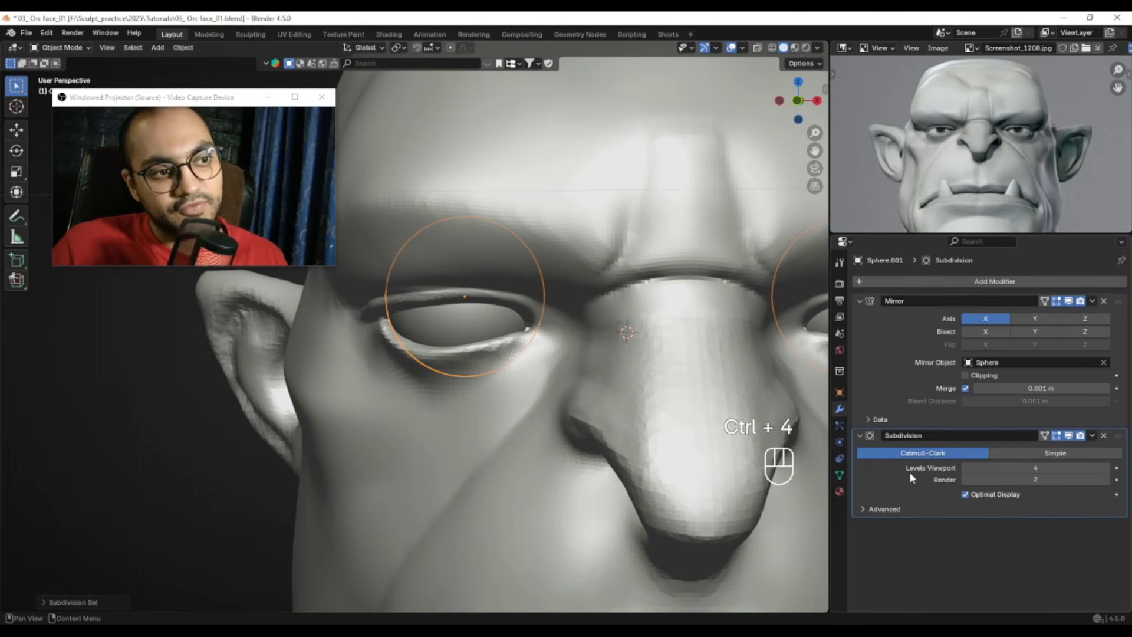
key("ctrl+a")
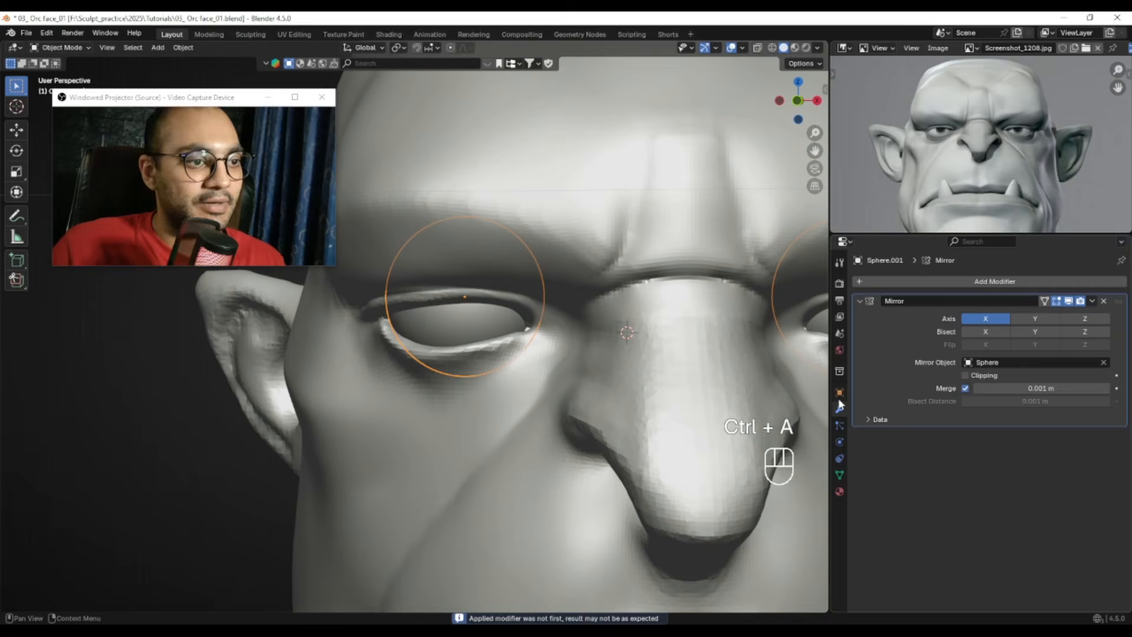
key("ctrl+Tab")
Try inflating the middle of the subdivided eyeball with the Inflate/Deflate brush at 64 px and 55 px
left_click(397, 332)
left_click_drag(457, 348, 452, 318, "ctrl+alt")
key("f")
left_click(450, 326)
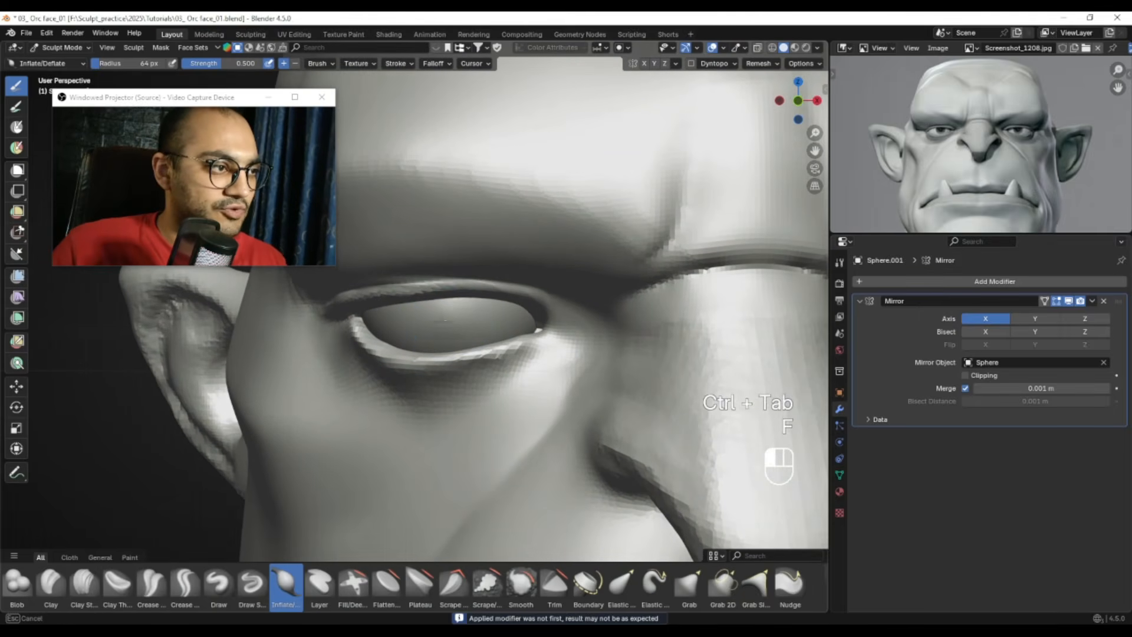
key("f")
key("f")
left_click(459, 314)
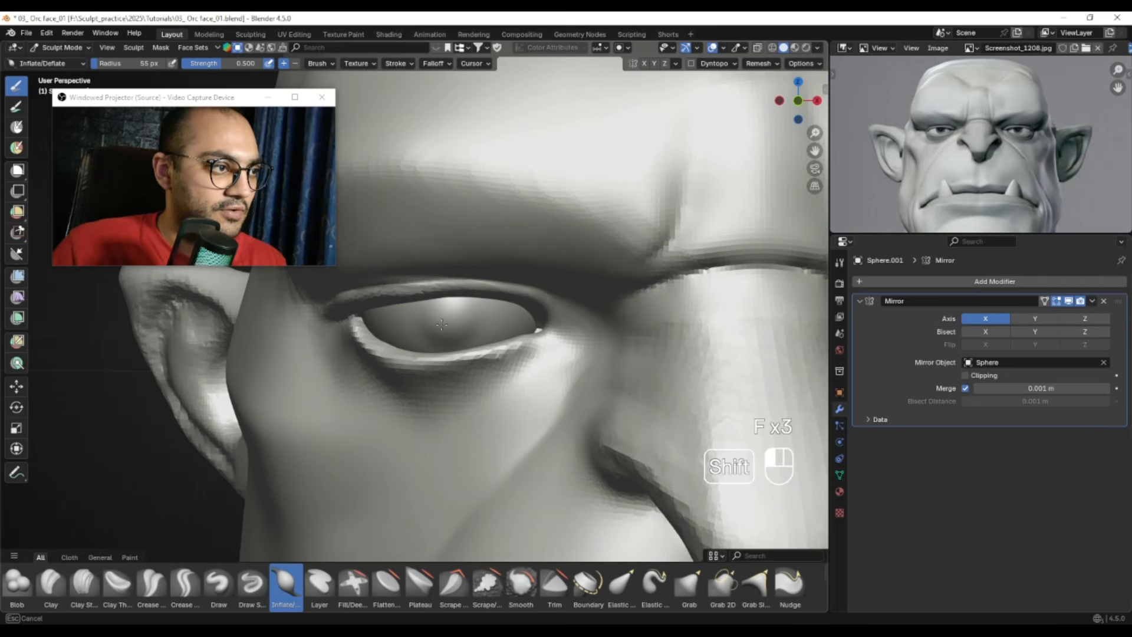
middle_click_drag(466, 328, 461, 383, "ctrl")
right_click_drag(461, 383, 475, 351, "alt")
middle_click_drag(474, 351, 479, 405, "ctrl")
key("ctrl+z")
key("ctrl+z")
right_click_drag(474, 389, 479, 265, "ctrl+alt")
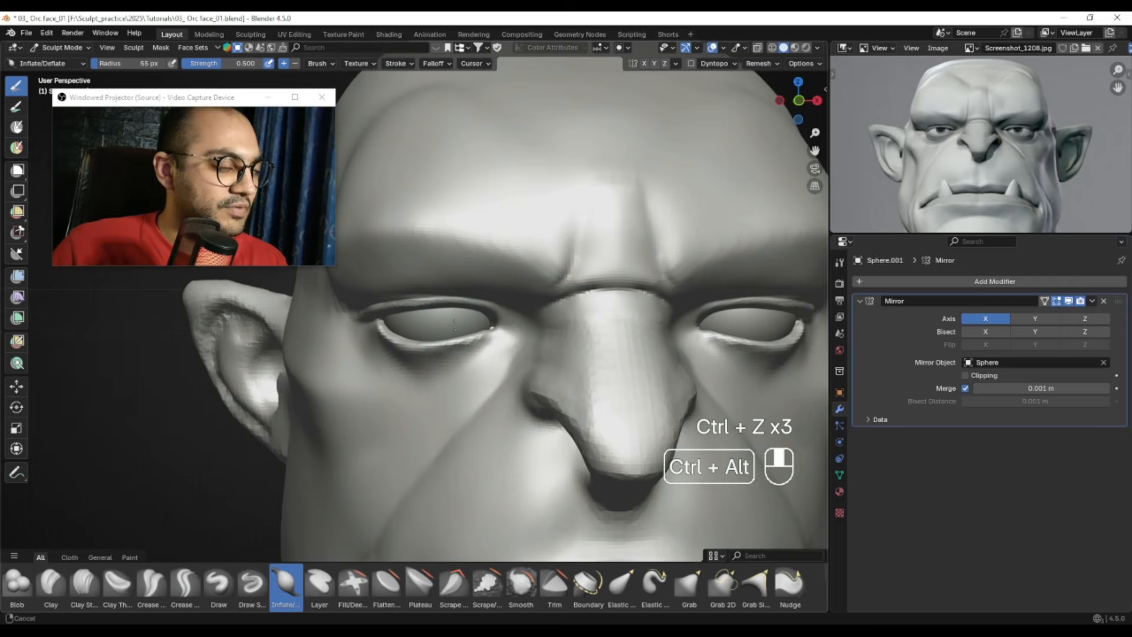
Carve an iris recess into the front of the eyeball with the Draw brush at 42 px, undoing unwanted strokes
left_click(225, 592)
right_click_drag(402, 448, 413, 348, "ctrl+alt")
mouse_move(413, 348)
middle_mouse_down("alt+shift")
mouse_move(416, 331)
mouse_move(425, 355)
mouse_move(435, 336)
mouse_move(430, 348)
middle_mouse_up("alt+shift")
key("f")
left_click(426, 355)
key("f")
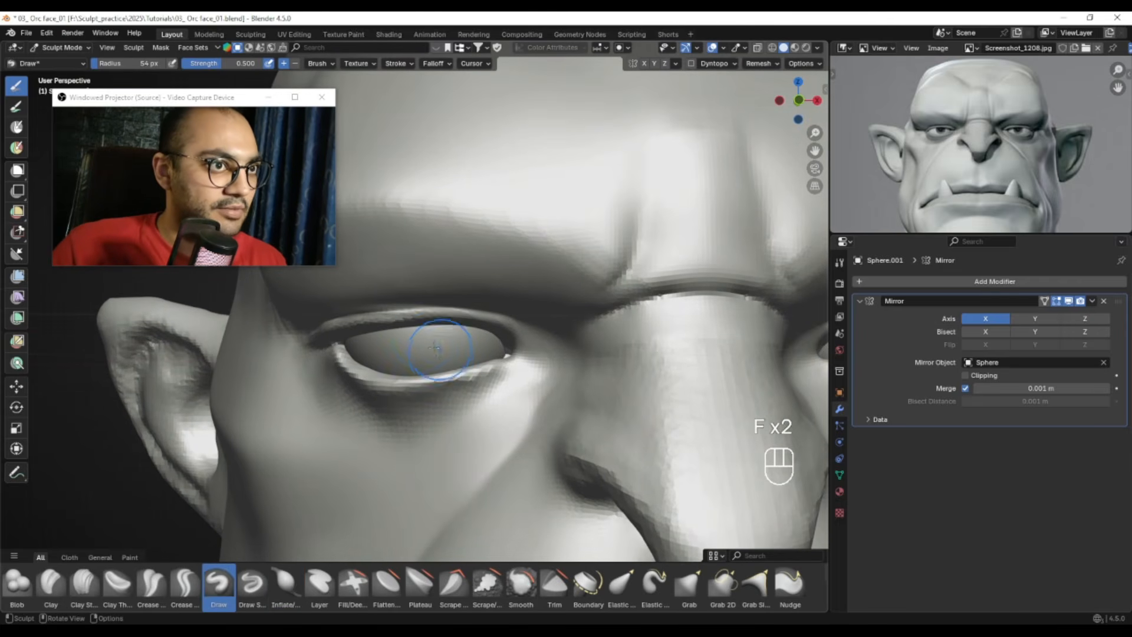
key("f")
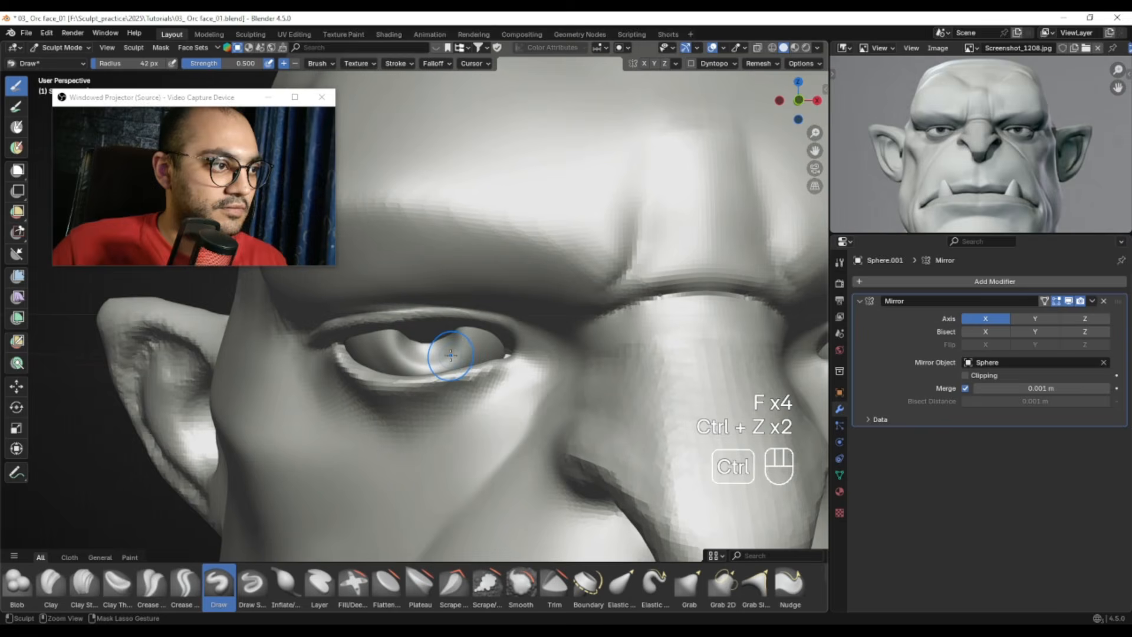
left_click_drag(455, 336, 444, 342)
mouse_move(444, 343)
left_mouse_down("alt")
mouse_move(451, 248)
mouse_move(430, 307)
left_mouse_up("alt")
key("ctrl+z")
Switch sculpting to the head and push its surface back behind the carved iris with the Draw brush at 50 px and 42 px
key("alt+q")
left_click_drag(480, 341, 440, 294, "ctrl+alt")
mouse_move(440, 295)
left_mouse_down("alt+shift")
mouse_move(455, 247)
mouse_move(453, 290)
mouse_move(480, 309)
left_mouse_up("alt+shift")
key("f")
left_click(472, 295)
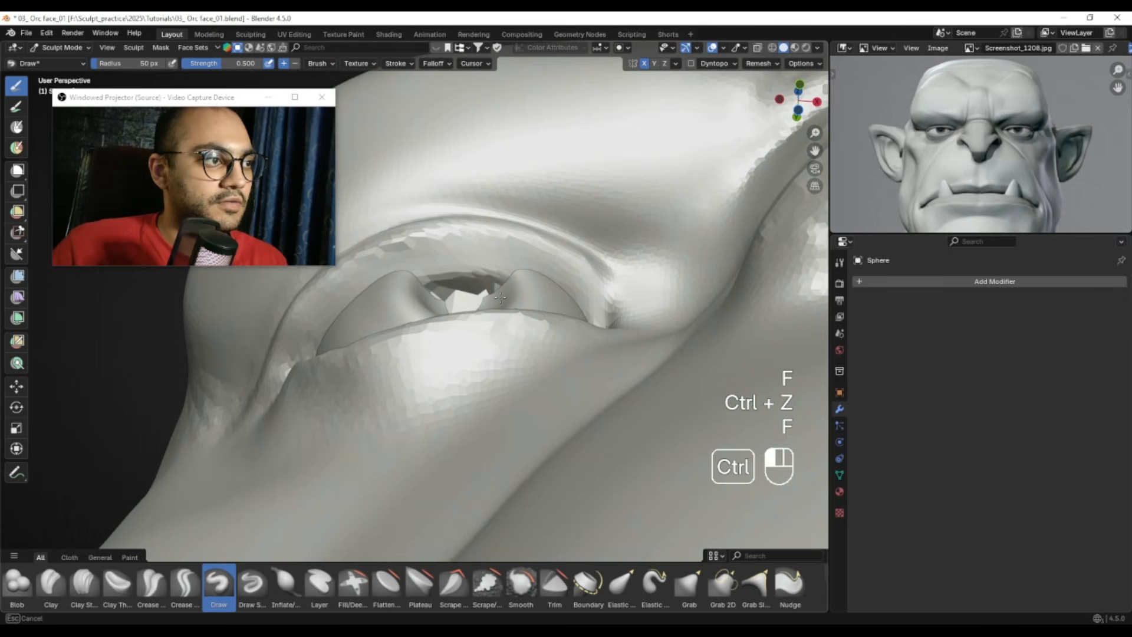
left_click_drag(488, 297, 479, 348, "alt")
mouse_move(479, 348)
left_mouse_down("ctrl+alt")
mouse_move(467, 422)
mouse_move(481, 472)
mouse_move(502, 449)
left_mouse_up("ctrl+alt")
mouse_move(502, 448)
left_mouse_down("ctrl+alt")
mouse_move(538, 412)
mouse_move(507, 359)
left_mouse_up("ctrl+alt")
mouse_move(507, 359)
left_mouse_down("alt")
mouse_move(496, 304)
mouse_move(476, 291)
left_mouse_up("alt")
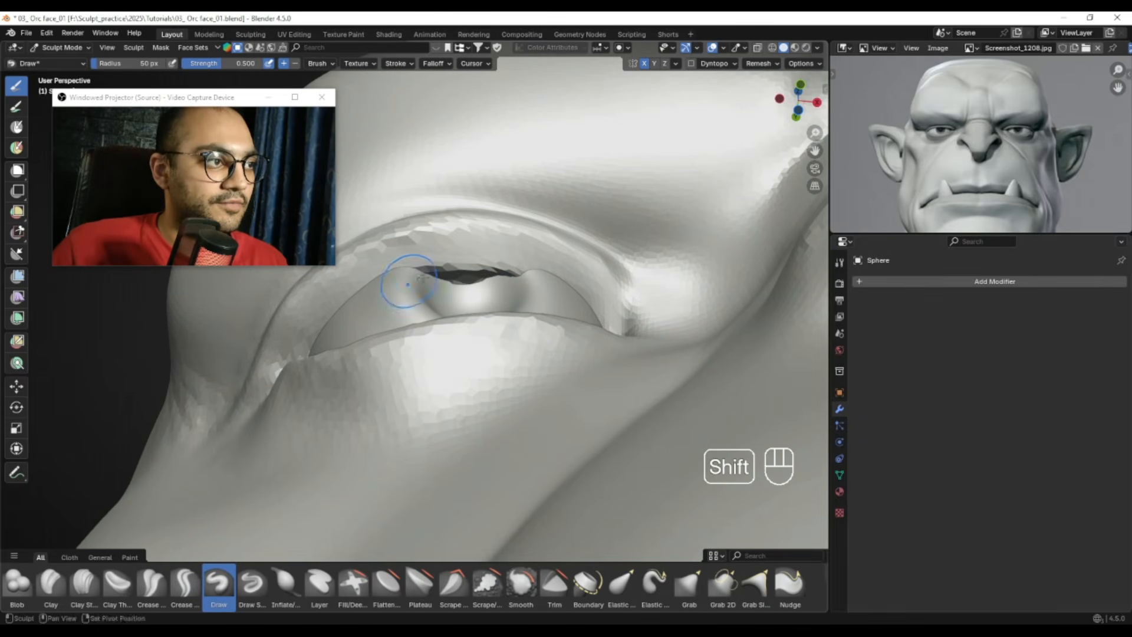
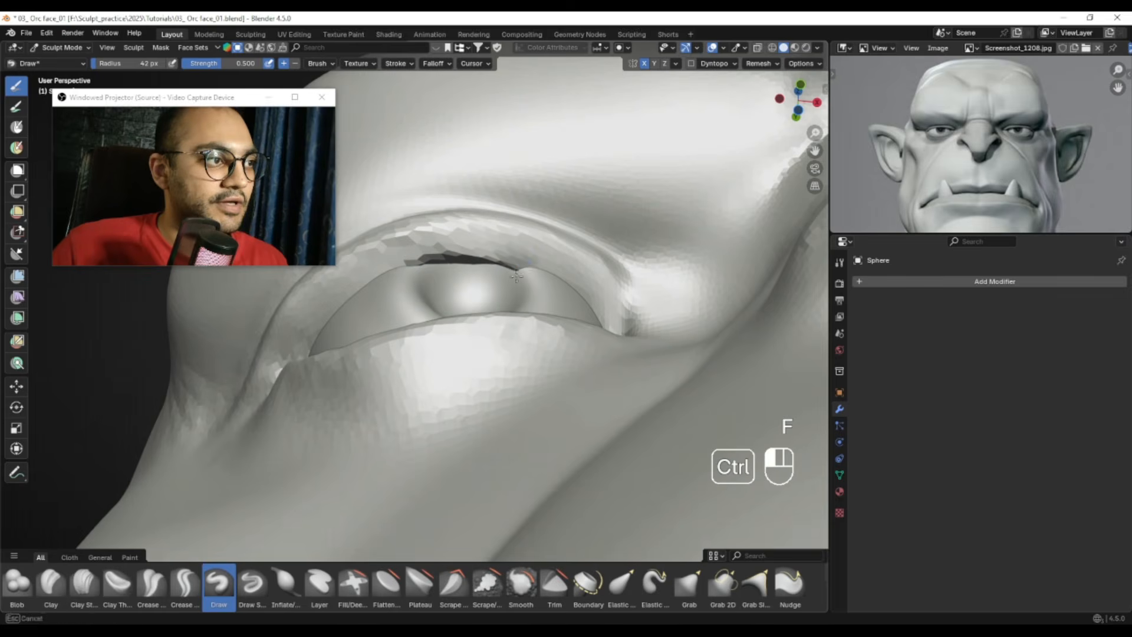
left_click_drag(494, 276, 478, 421, "ctrl+alt")
mouse_move(481, 374)
left_mouse_down("ctrl+alt")
mouse_move(498, 310)
mouse_move(484, 251)
left_mouse_up("ctrl+alt")
left_click_drag(485, 283, 485, 250, "ctrl+alt")
mouse_move(485, 250)
left_mouse_down("alt")
mouse_move(476, 298)
mouse_move(447, 306)
left_mouse_up("alt")
Switch back to the eyeball, then refine and smooth the iris recess with the Draw brush at 64 px
key("alt+q")
mouse_move(447, 324)
left_mouse_down("ctrl+alt")
mouse_move(441, 310)
mouse_move(466, 307)
left_mouse_up("ctrl+alt")
key("f")
key("f")
left_click(442, 319)
key("f")
left_click(445, 319)
key("f")
left_click(473, 314)
left_click_drag(472, 318, 469, 322, "shift")
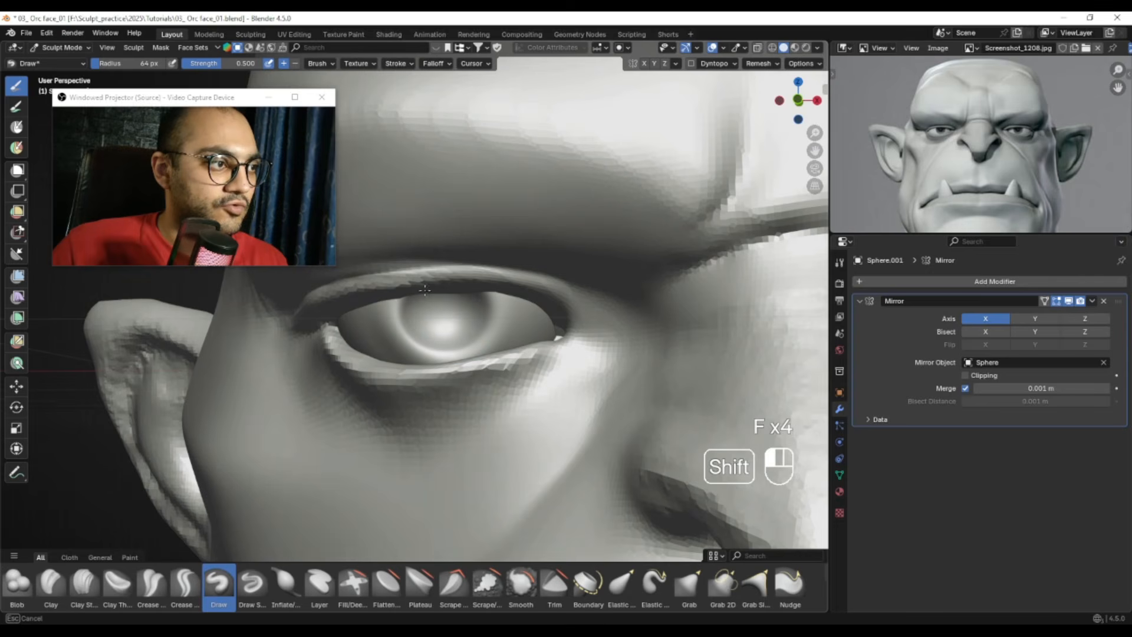
Return to Object Mode and add a UV sphere as the base for a tusk
left_click_drag(411, 314, 453, 340, "ctrl+alt")
key("ctrl+Tab")
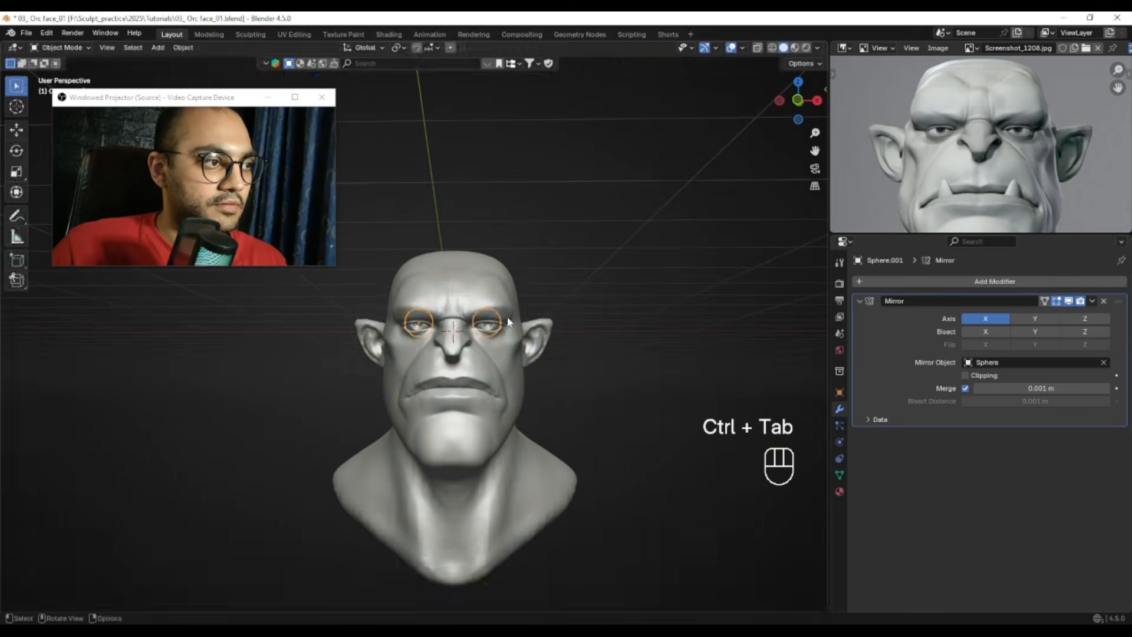
mouse_move(614, 302)
left_mouse_down("alt")
mouse_move(588, 299)
mouse_move(571, 329)
left_mouse_up("alt")
left_click_drag(451, 348, 469, 304, "ctrl+alt")
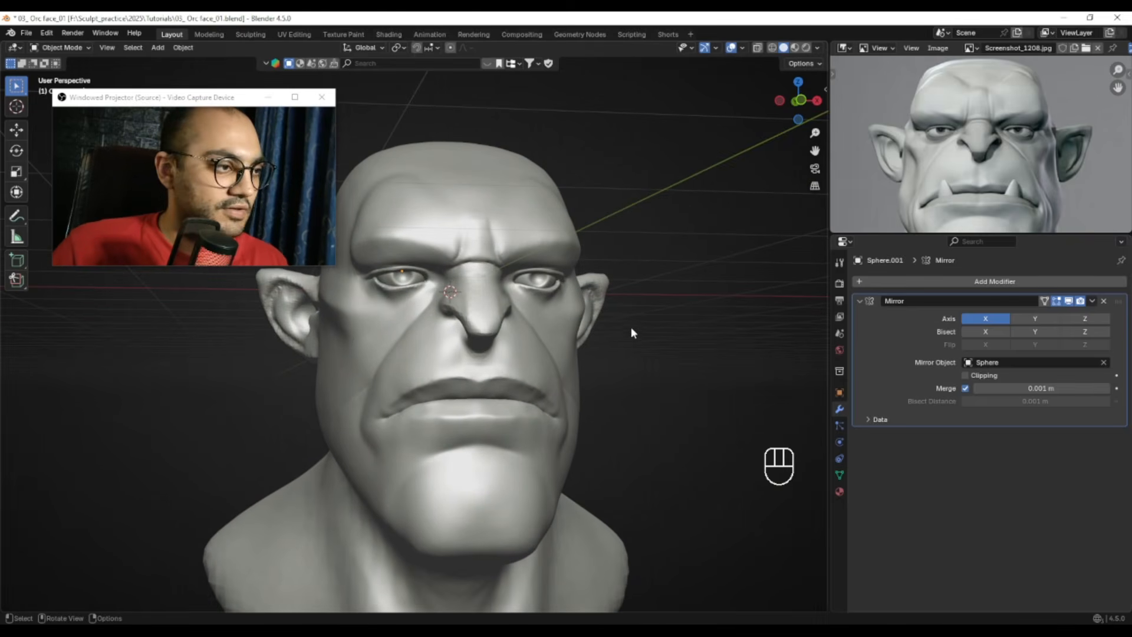
left_click_drag(625, 324, 657, 333, "alt")
key("shift+a")
left_click(699, 360)
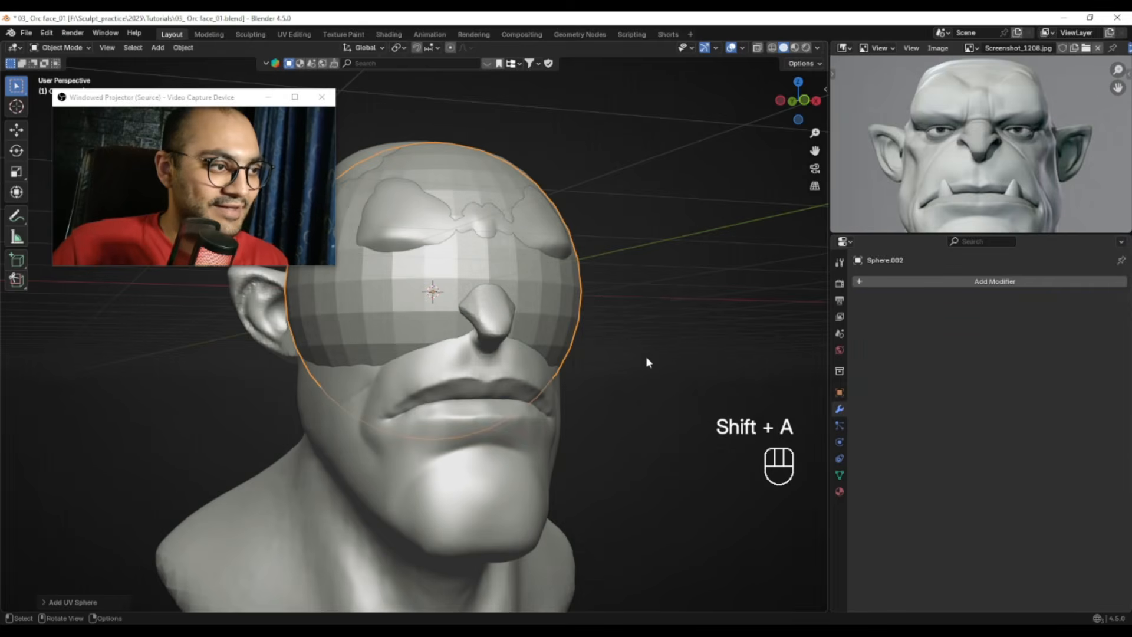
Scale the new sphere down and move it just in front of the mouth
left_click_drag(655, 339, 576, 331, "alt")
key("g")
left_click(736, 421)
key("s")
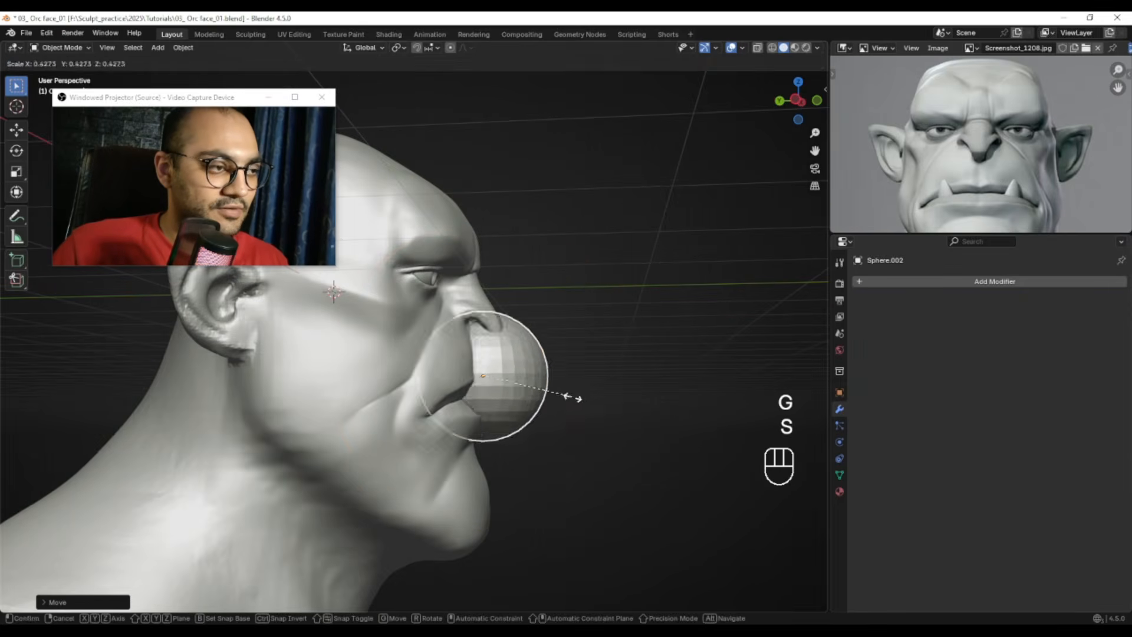
left_click(512, 387)
left_click_drag(525, 377, 492, 295, "ctrl+alt")
left_click_drag(495, 310, 533, 286, "ctrl+alt")
key("g")
left_click(586, 412)
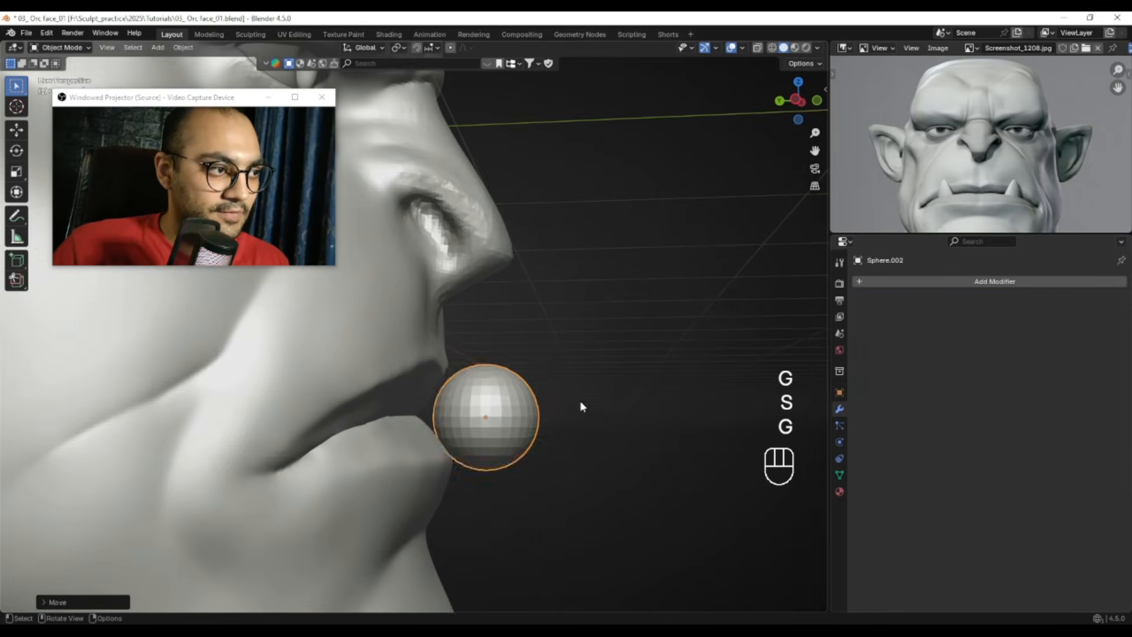
Shrink the sphere further and move it within the horizontal plane to the orc's right half of the lips
key("s")
left_click(546, 400)
left_click_drag(546, 401, 596, 430, "alt")
key("g")
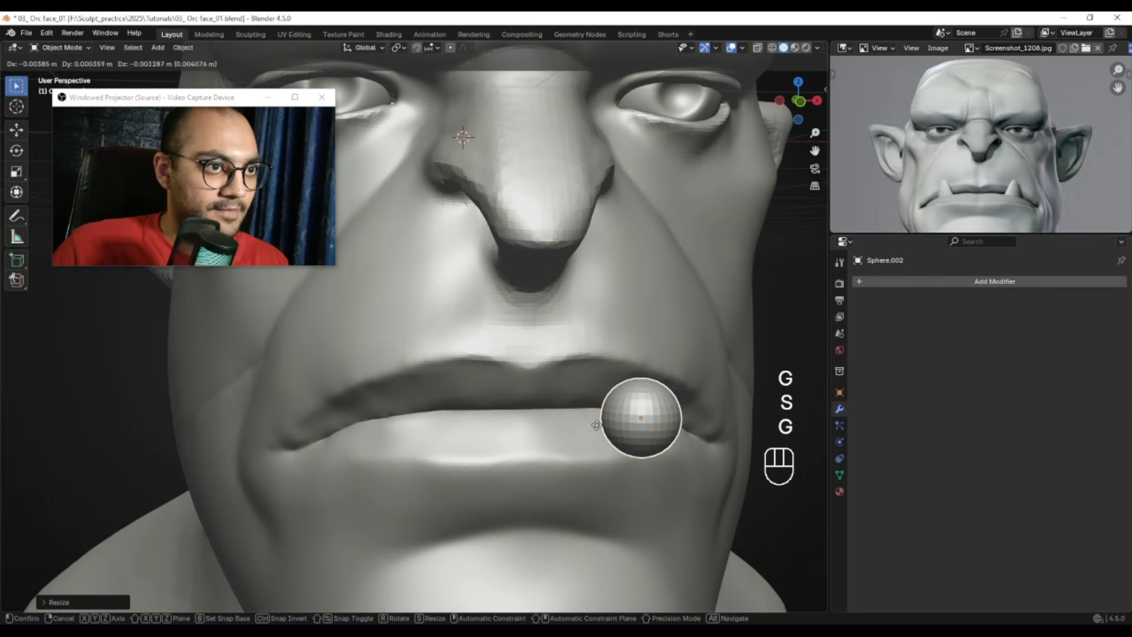
key("shift+z")
left_click(401, 413)
Enter Sculpt Mode on the head and adjust the lip beside the sphere in side view with the Grab brush at 79 px
left_click_drag(401, 413, 476, 353, "ctrl+alt")
key("KP_3")
scroll(472, 371, "up", 2)
left_click(437, 461)
key("ctrl+Tab")
key("g")
key("f")
mouse_move(441, 463)
left_mouse_down("alt+shift")
mouse_move(487, 427)
mouse_move(433, 402)
left_mouse_up("alt+shift")
left_click(525, 395)
key("f")
left_click(445, 371)
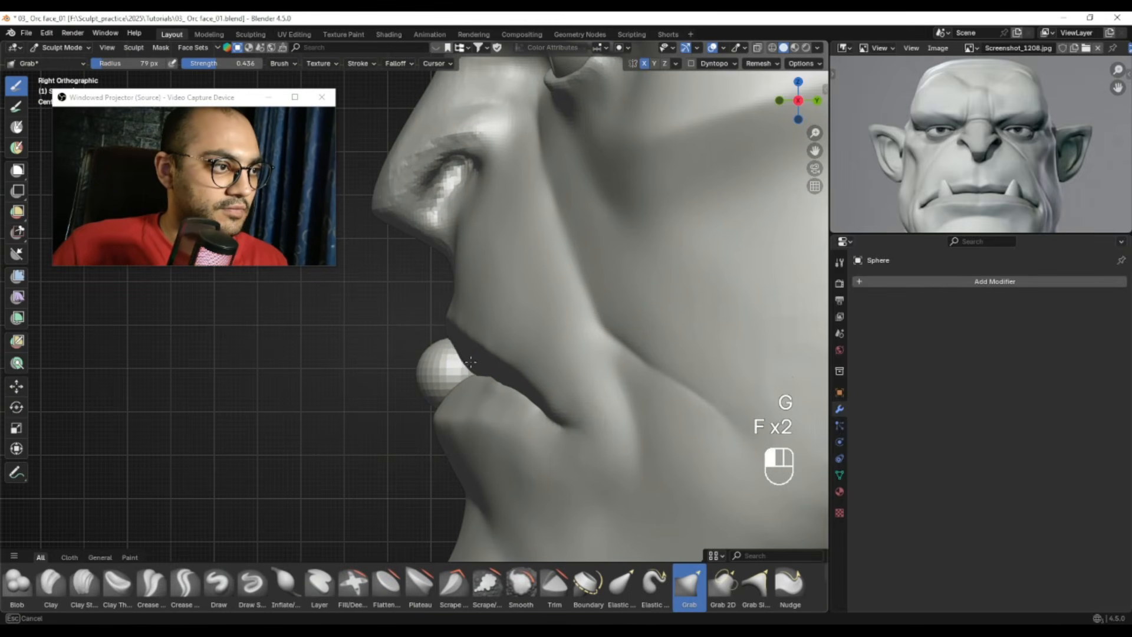
Select the sphere in Object Mode, stretch it along Z and thin it along Y into an elongated tusk shape
key("ctrl+Tab")
left_click_drag(380, 387, 480, 389, "alt")
left_click(467, 383)
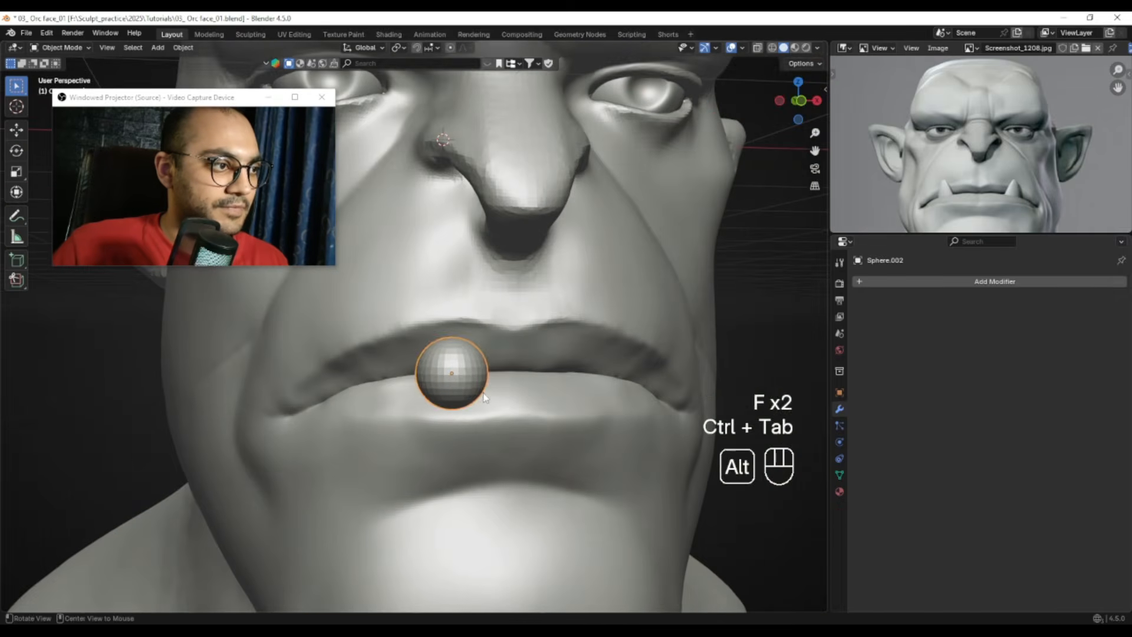
key("s")
key("z")
left_click(464, 457)
left_click_drag(440, 425, 561, 392, "alt")
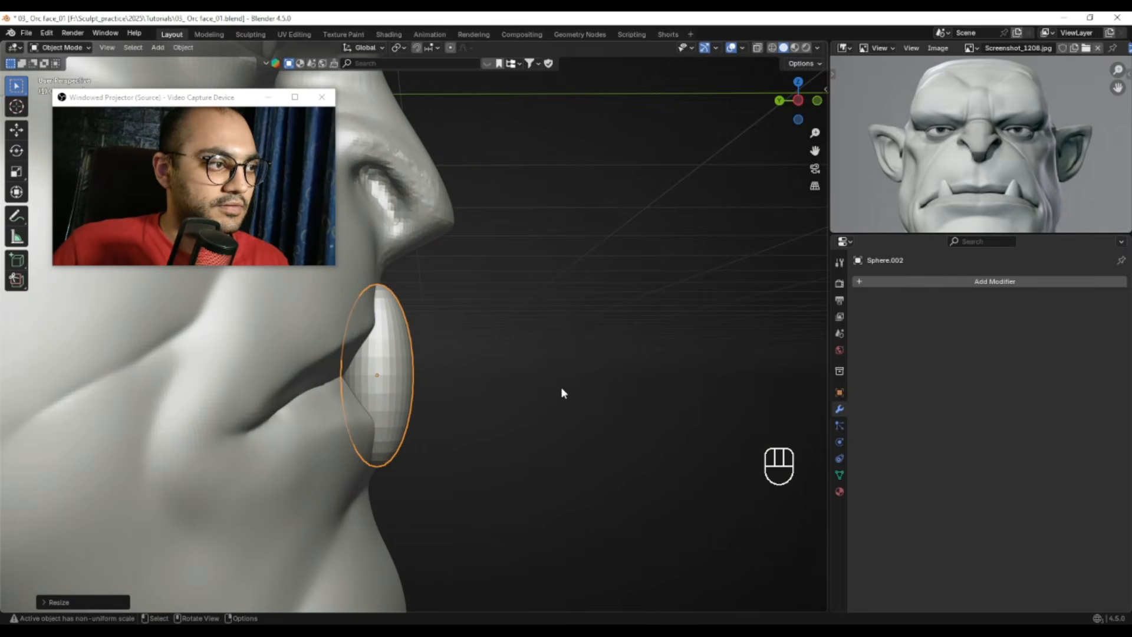
key("s")
key("y")
left_click(507, 383)
Tilt the tusk's tip forward and seat its base in the lower lip
key("r")
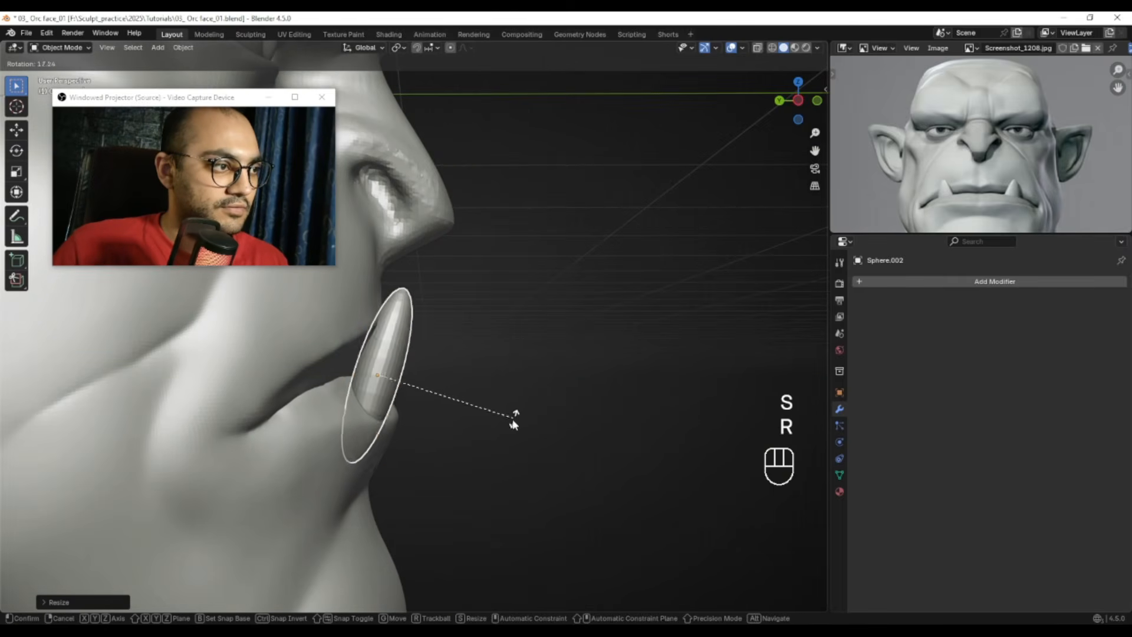
left_click(518, 412)
key("g")
left_click(472, 423)
Check the tusk in Sculpt Mode from the side and the front
key("ctrl+Tab")
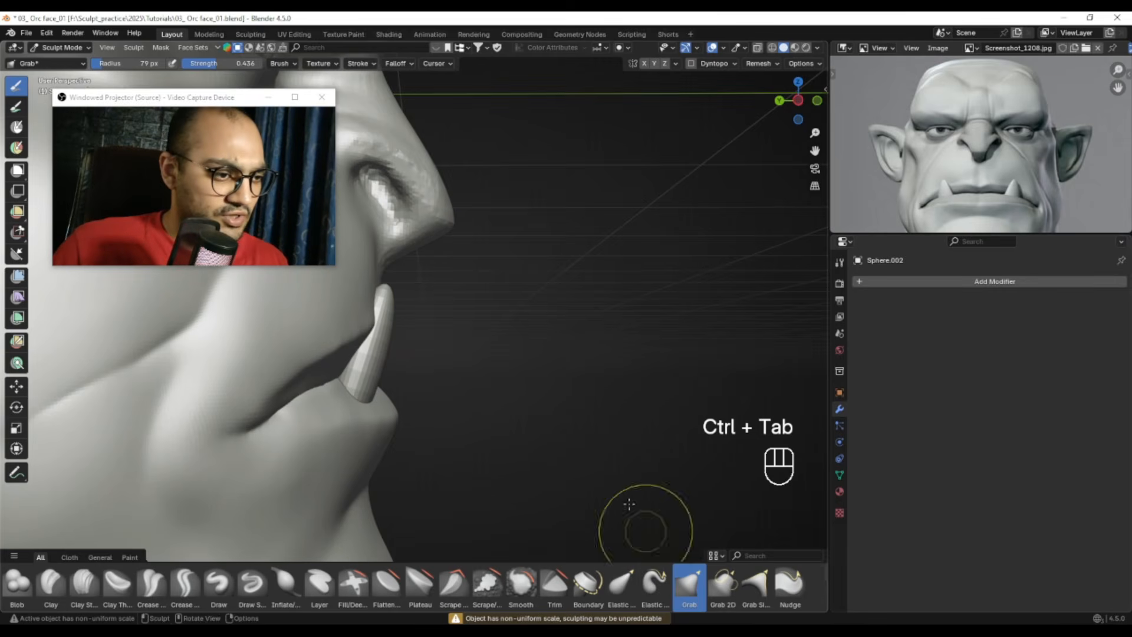
key("ctrl+Tab")
left_click(351, 384)
mouse_move(530, 377)
left_mouse_down("alt")
mouse_move(440, 379)
mouse_move(432, 345)
mouse_move(448, 336)
left_mouse_up("alt")
key("ctrl+Tab")
left_click(437, 431)
left_click_drag(437, 431, 426, 402, "alt")
left_click_drag(426, 401, 459, 348, "ctrl+alt")
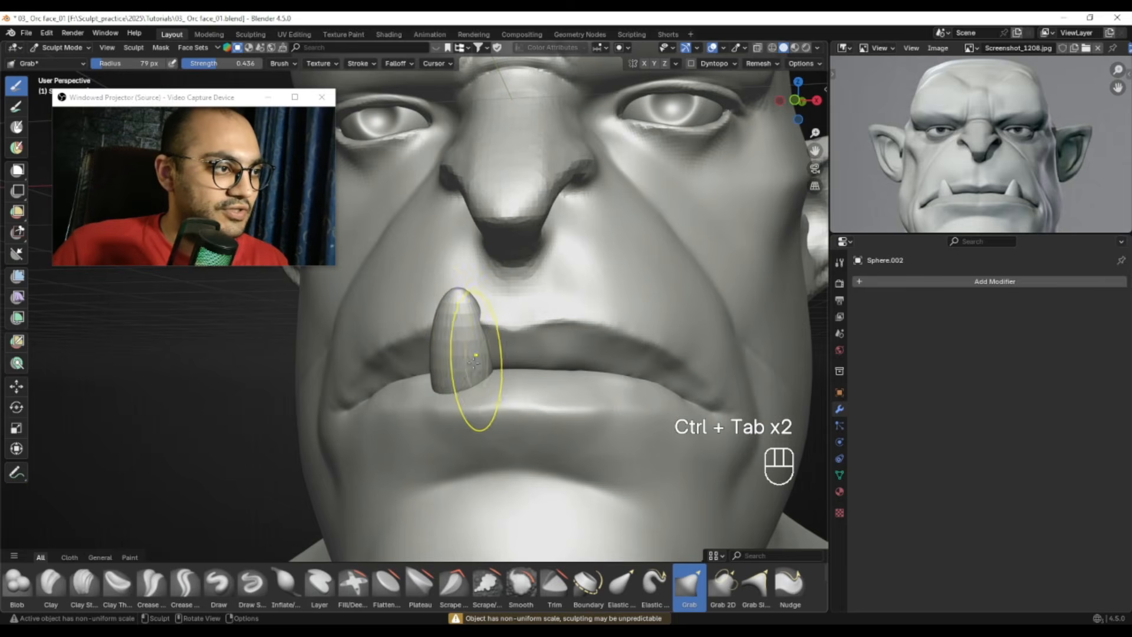
Return to Object Mode, select the tusk and apply its scale
key("ctrl+Tab")
left_click(450, 339)
left_click_drag(450, 338, 458, 343, "alt")
left_click_drag(458, 342, 458, 383, "ctrl+alt")
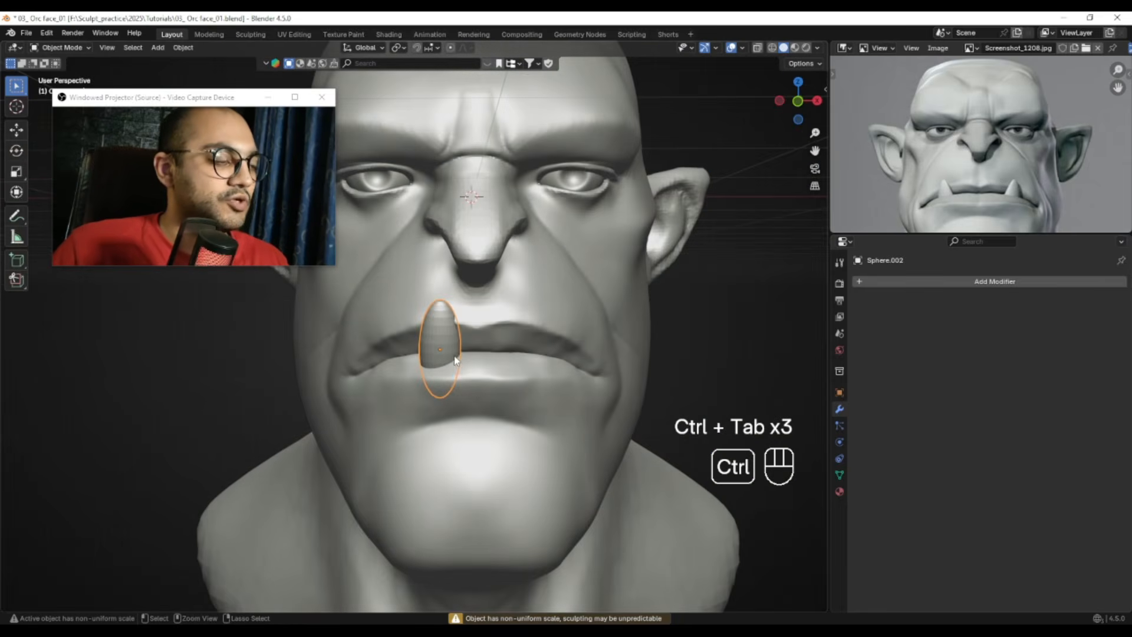
key("ctrl+a")
left_click(394, 393)
mouse_move(443, 383)
left_mouse_down("ctrl+alt")
mouse_move(454, 354)
mouse_move(409, 348)
mouse_move(433, 350)
mouse_move(430, 328)
left_mouse_up("ctrl+alt")
Enter Sculpt Mode on the tusk, undo the first remesh, adjust the voxel size and remesh it again
key("ctrl+Tab")
left_click(444, 391)
key("ctrl+r")
key("ctrl+z")
key("r")
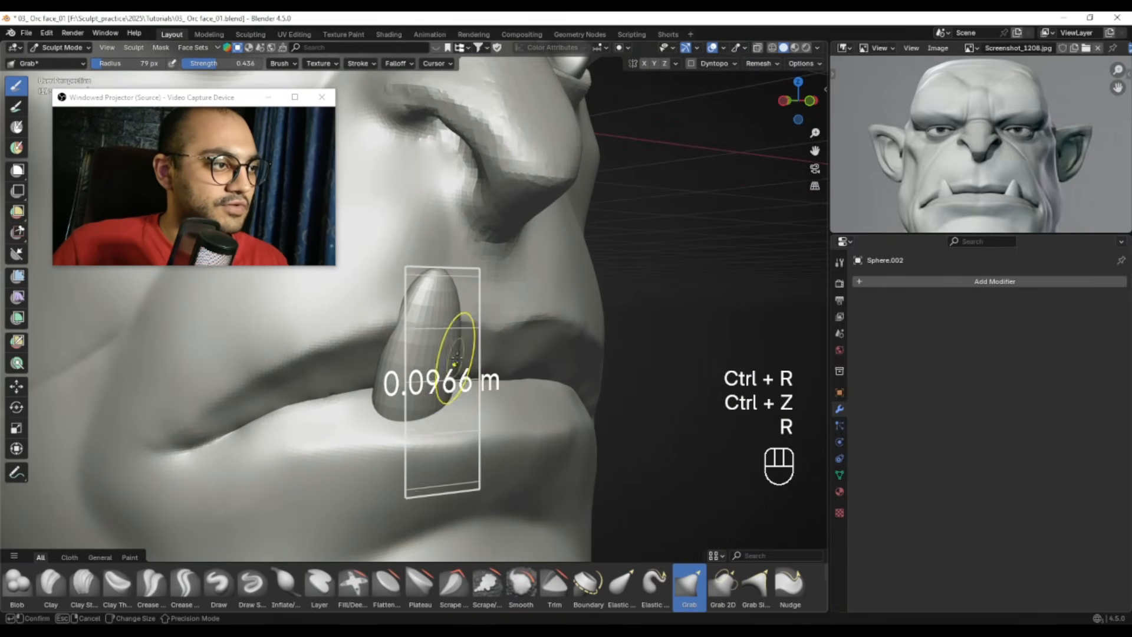
left_click(733, 366)
key("r")
left_click(677, 352)
key("ctrl+r")
Try smoothing the remeshed tusk from the front with the brush at 107 px
left_click_drag(556, 373, 510, 355, "alt")
left_click_drag(452, 332, 447, 353, "ctrl+alt")
key("f")
left_click(460, 353)
left_click_drag(460, 353, 463, 321, "shift")
key("ctrl+z")
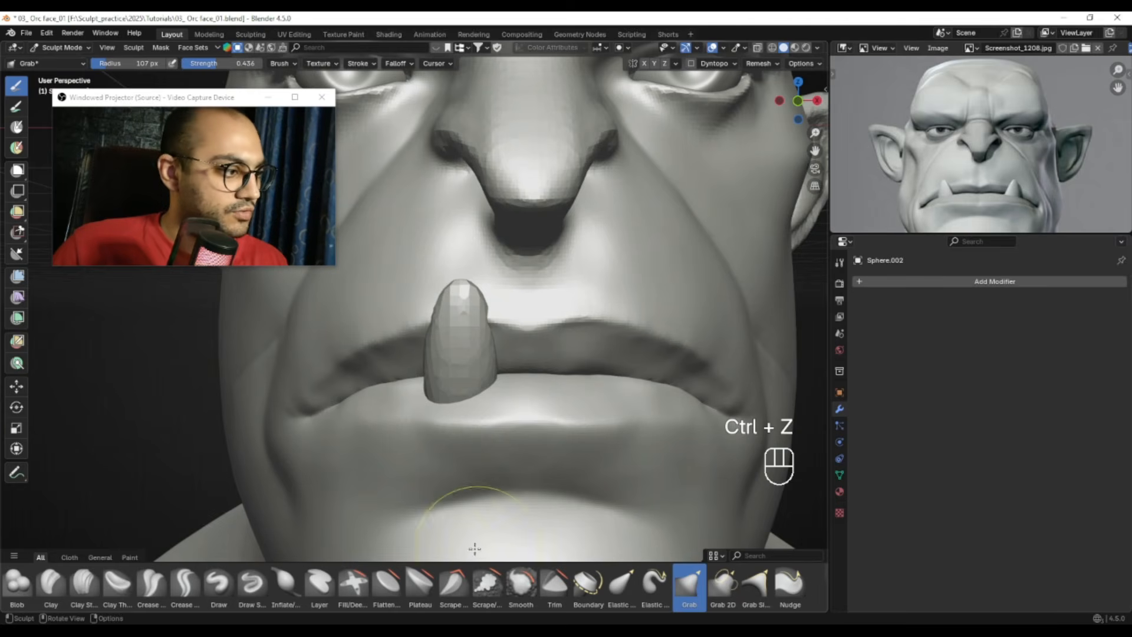
Bend the tusk forward and curve its tip upward in side view with the Snake Hook brush at 113 px
scroll(445, 558, "down", 1, "alt")
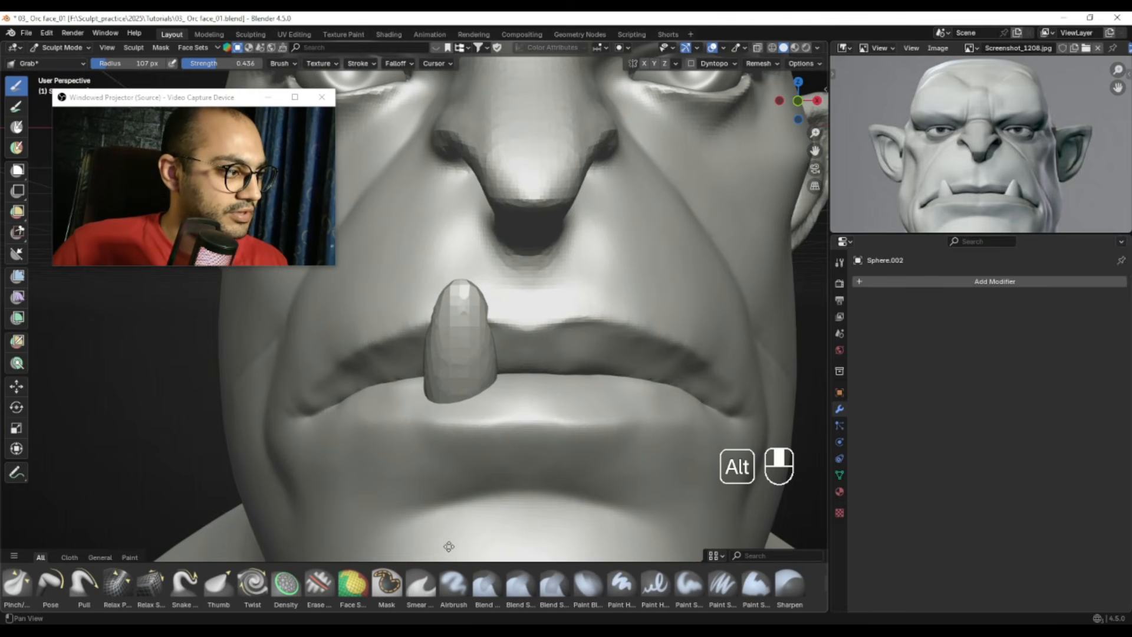
left_click(185, 584)
middle_click_drag(345, 392, 459, 379)
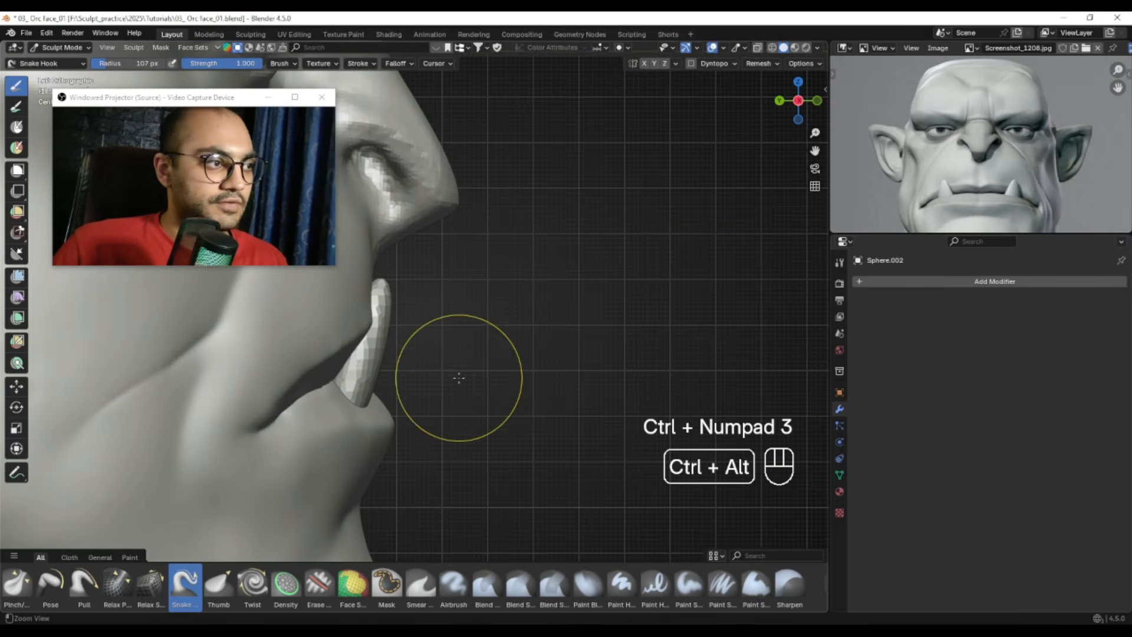
left_click_drag(640, 374, 602, 356, "ctrl+alt")
left_click_drag(466, 361, 512, 354, "alt+shift")
key("f")
left_click(531, 357)
left_click_drag(399, 348, 416, 344)
key("f")
left_click(443, 321)
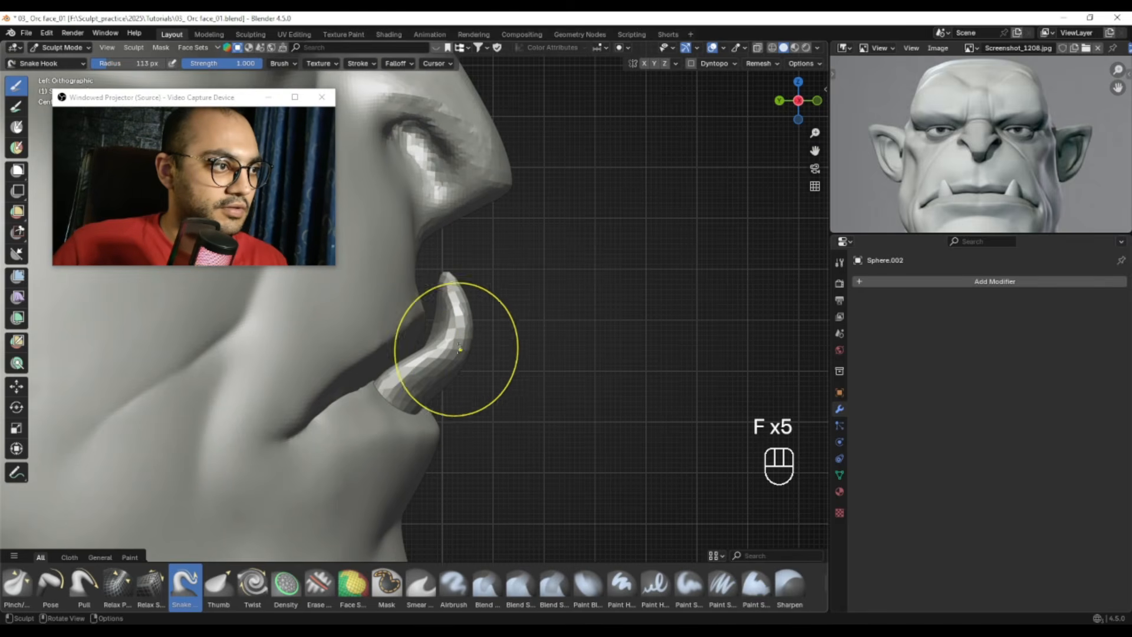
Try reshaping the tusk's base from the front with the Grab brush at 187 px and 142 px
left_click_drag(602, 365, 484, 344, "alt")
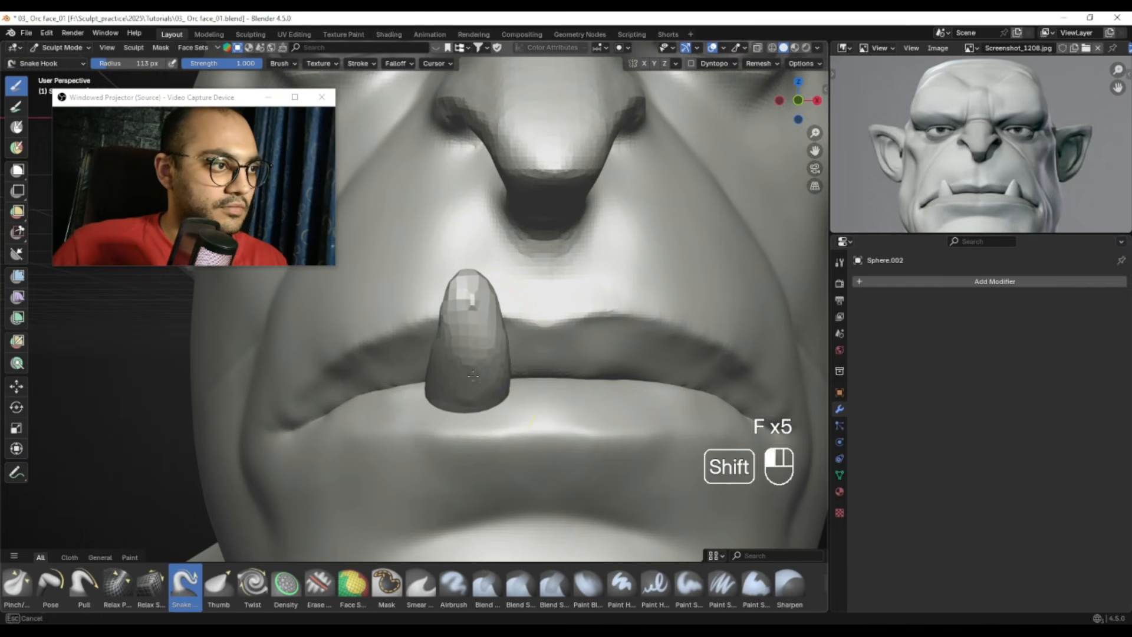
key("g")
key("f")
left_click(549, 394)
middle_click_drag(519, 442, 487, 412, "ctrl")
key("f")
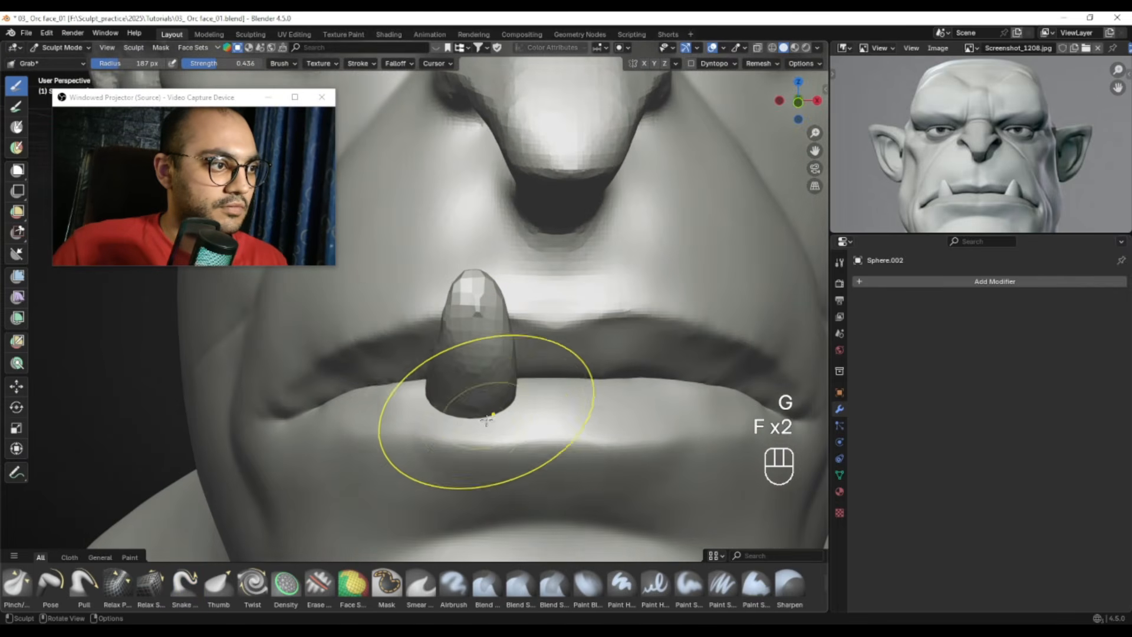
key("ctrl+z")
key("f")
left_click(460, 410)
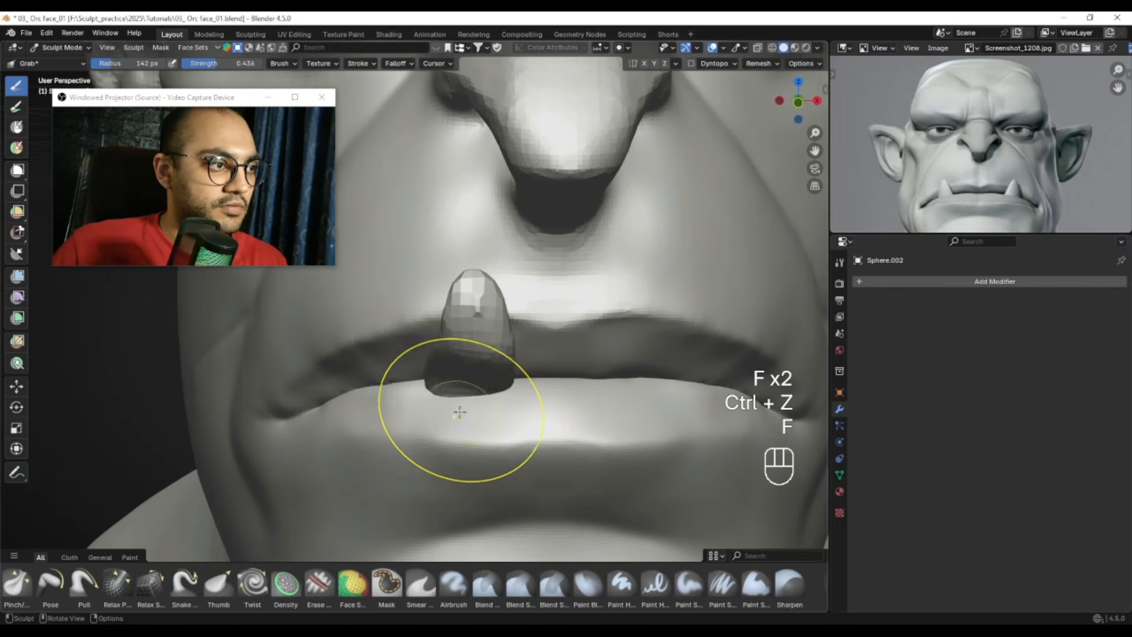
left_click_drag(473, 400, 497, 386, "ctrl+alt")
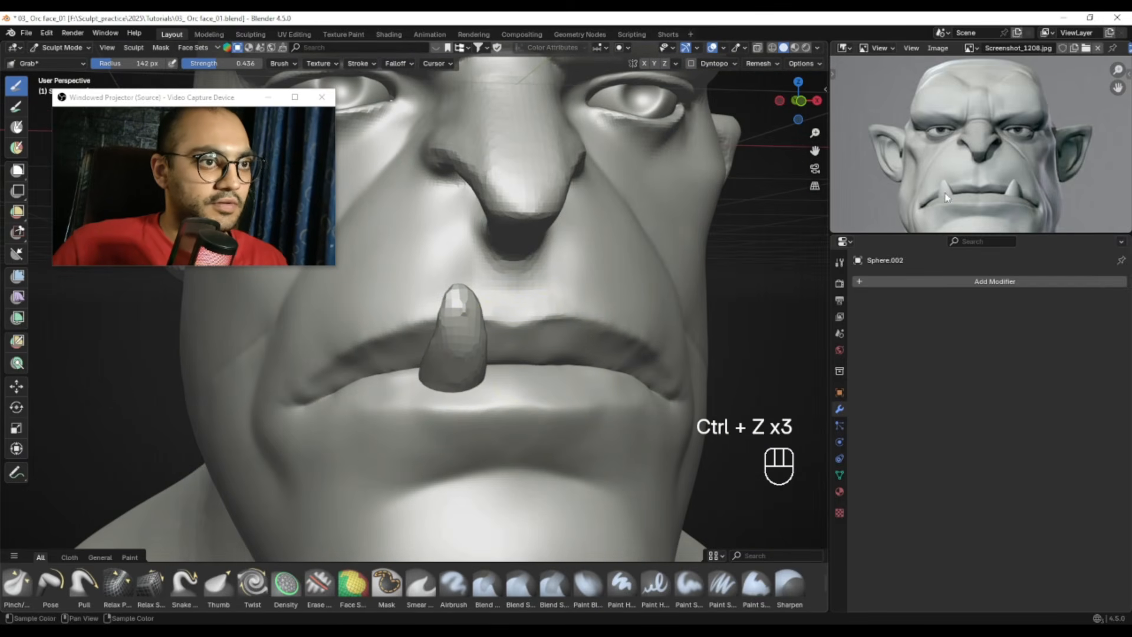
Switch sculpting to the head and set the Grab brush to 199 px for reshaping the lips in side view
mouse_move(488, 381)
middle_mouse_down("alt")
mouse_move(558, 382)
mouse_move(512, 357)
mouse_move(496, 330)
mouse_move(576, 325)
mouse_move(576, 309)
mouse_move(531, 303)
mouse_move(495, 323)
mouse_move(450, 302)
mouse_move(408, 313)
mouse_move(454, 343)
middle_mouse_up("alt")
key("f")
left_click(460, 309)
key("alt+q")
key("f")
left_click(419, 307)
key("f")
left_click(454, 343)
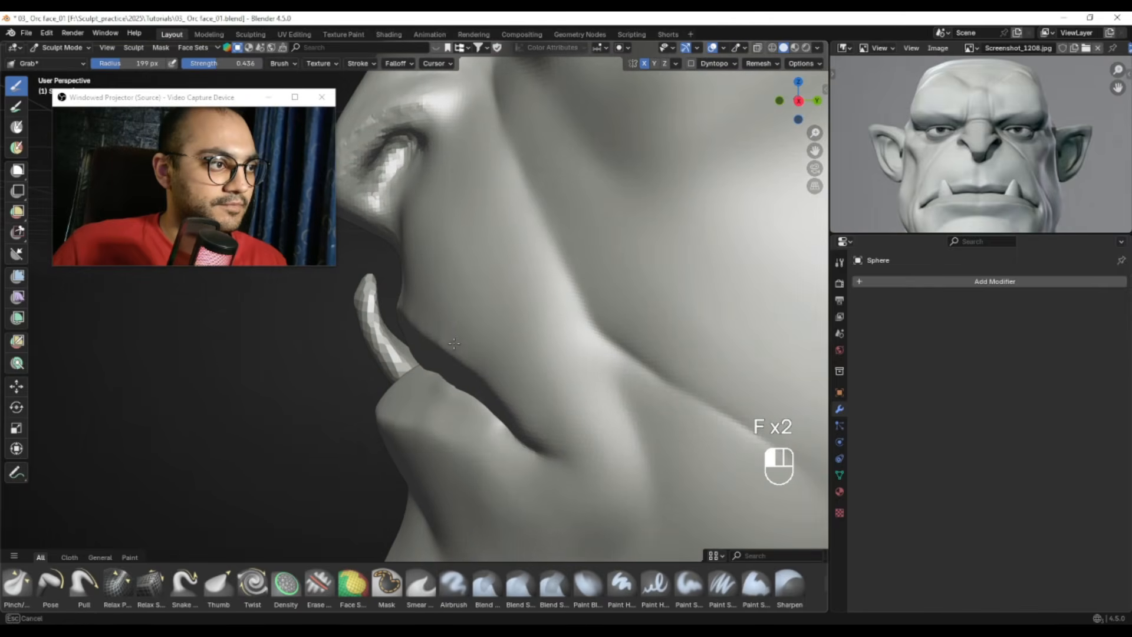
Reshape the lip area around the tusk with the resized Grab brush and smooth it
mouse_move(400, 319)
middle_mouse_down("alt")
mouse_move(518, 329)
mouse_move(447, 266)
middle_mouse_up("alt")
key("f")
left_click(454, 265)
key("f")
left_click(447, 266)
left_click_drag(450, 242, 457, 246, "shift")
mouse_move(457, 247)
middle_mouse_down()
mouse_move(420, 236)
mouse_move(448, 206)
middle_mouse_up()
key("f")
left_click(473, 265)
middle_click_drag(472, 265, 457, 218)
Switch sculpting back to the tusk and reshape it from the front with the Grab brush
mouse_move(484, 319)
middle_mouse_down("alt")
mouse_move(433, 309)
mouse_move(457, 366)
mouse_move(489, 363)
middle_mouse_up("alt")
middle_click_drag(489, 363, 495, 339, "ctrl")
mouse_move(494, 339)
middle_mouse_down("alt")
mouse_move(521, 357)
mouse_move(534, 341)
middle_mouse_up("alt")
key("alt+q")
key("f")
left_click(597, 340)
key("f")
left_click(523, 330)
mouse_move(491, 331)
left_mouse_down()
mouse_move(464, 336)
mouse_move(445, 369)
left_mouse_up()
Smooth the tusk's surface from several angles with a resized brush
left_click_drag(575, 354, 472, 354, "alt")
key("f")
left_click(590, 353)
left_click_drag(487, 330, 485, 374, "shift")
left_click_drag(515, 348, 489, 348, "alt")
Remesh the tusk, undo that remesh, adjust the voxel size and remesh it again
key("ctrl+r")
middle_click_drag(492, 330, 481, 313, "ctrl")
middle_click_drag(479, 308, 457, 271, "shift")
key("ctrl+z")
key("ctrl+z")
key("r")
left_click(477, 312)
key("ctrl+r")
Smooth the remeshed tusk and refine its tip with the Grab brush at 100 px and 117 px
key("f")
left_click(448, 277)
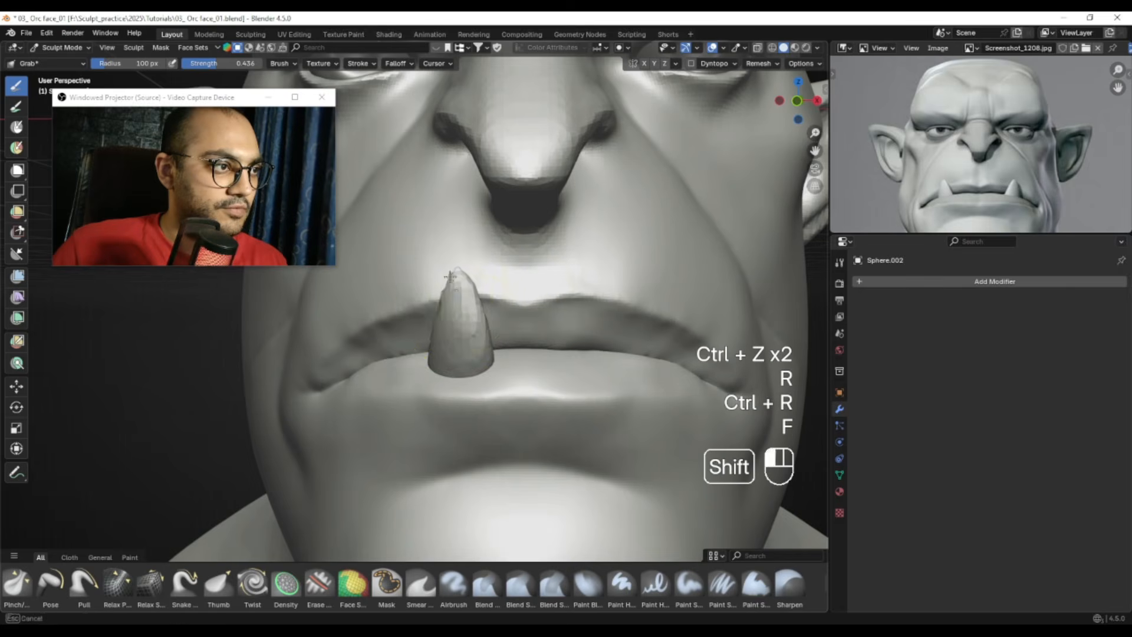
key("g")
key("f")
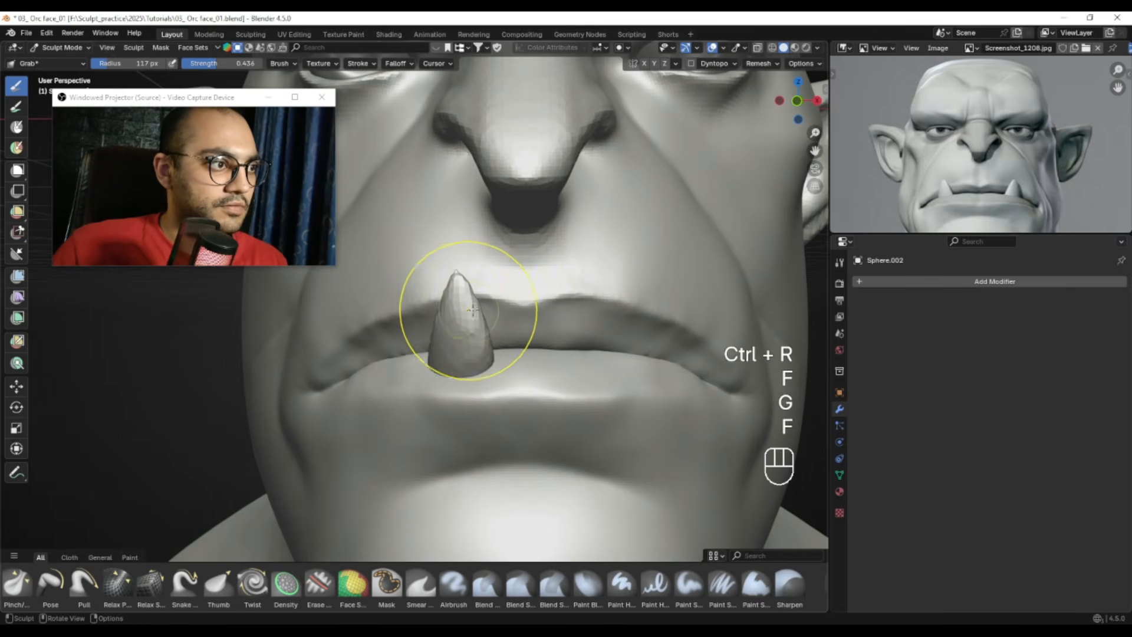
left_click(452, 341)
Return the tusk to Object Mode and move it along the X axis
key("ctrl+Tab")
key("g")
key("x")
left_click(426, 343)
Try rotating the tusk in side view
middle_click_drag(427, 344, 574, 344, "alt")
middle_click_drag(573, 344, 576, 336, "shift")
key("g")
key("r")
left_click(570, 324)
key("ctrl+z")
Set the tusk's origin to its Center of Mass (Surface)
left_click(183, 47)
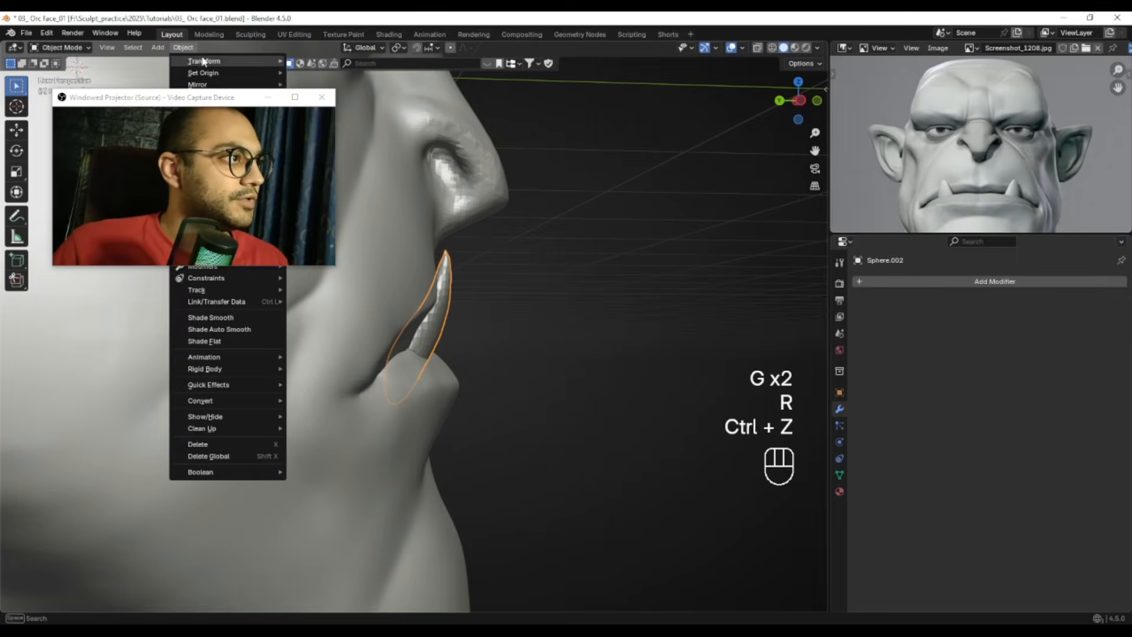
mouse_move(200, 84)
mouse_move(232, 73)
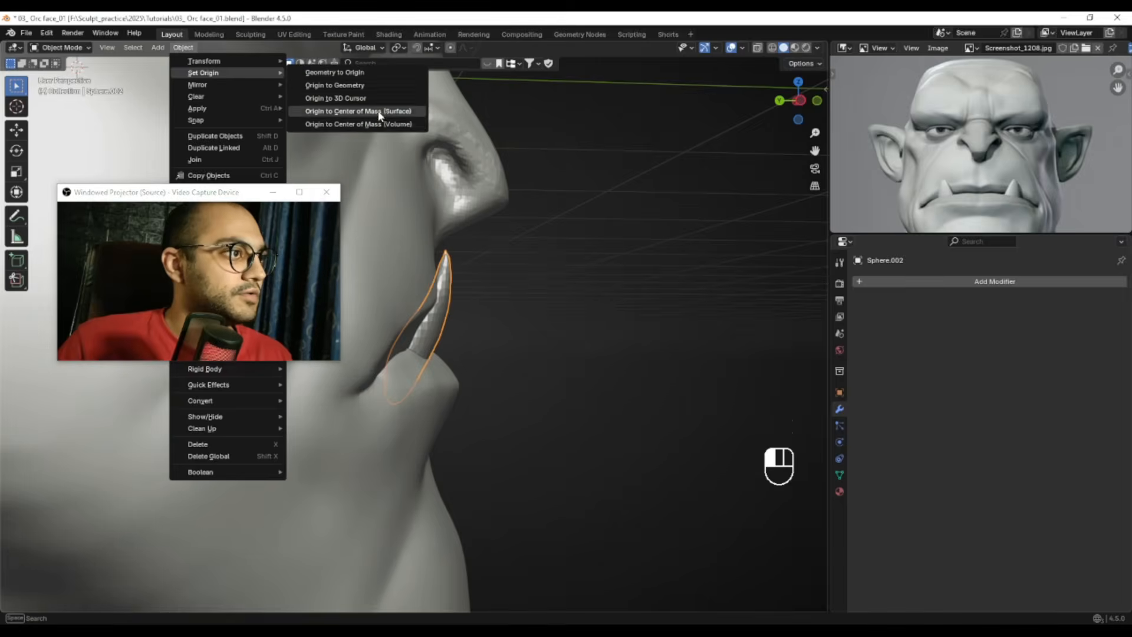
left_click(379, 114)
left_click_drag(236, 197, 198, 162)
Try applying the tusk's object transform
middle_click_drag(407, 319, 354, 348, "ctrl+alt")
middle_click_drag(354, 348, 439, 342, "alt+shift")
middle_click_drag(439, 342, 478, 340, "alt")
key("ctrl+a")
left_click(461, 335)
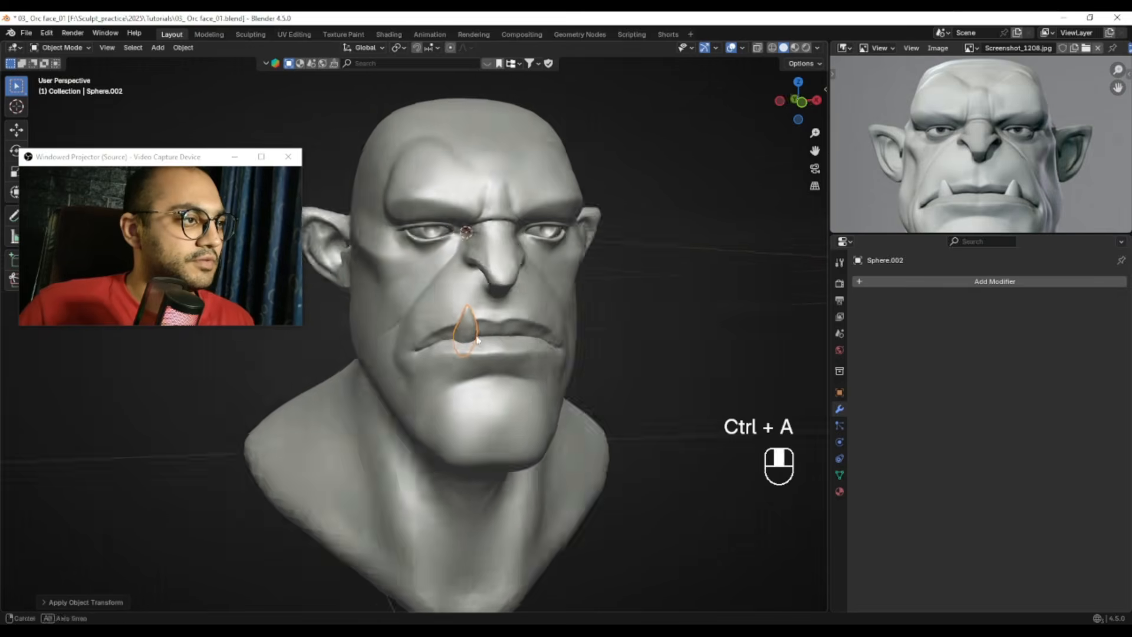
Rotate the tusk about its new origin in side view so it leans with the lower lip
middle_click_drag(472, 235, 468, 252, "ctrl")
middle_click_drag(500, 291, 533, 248, "ctrl+alt")
key("r")
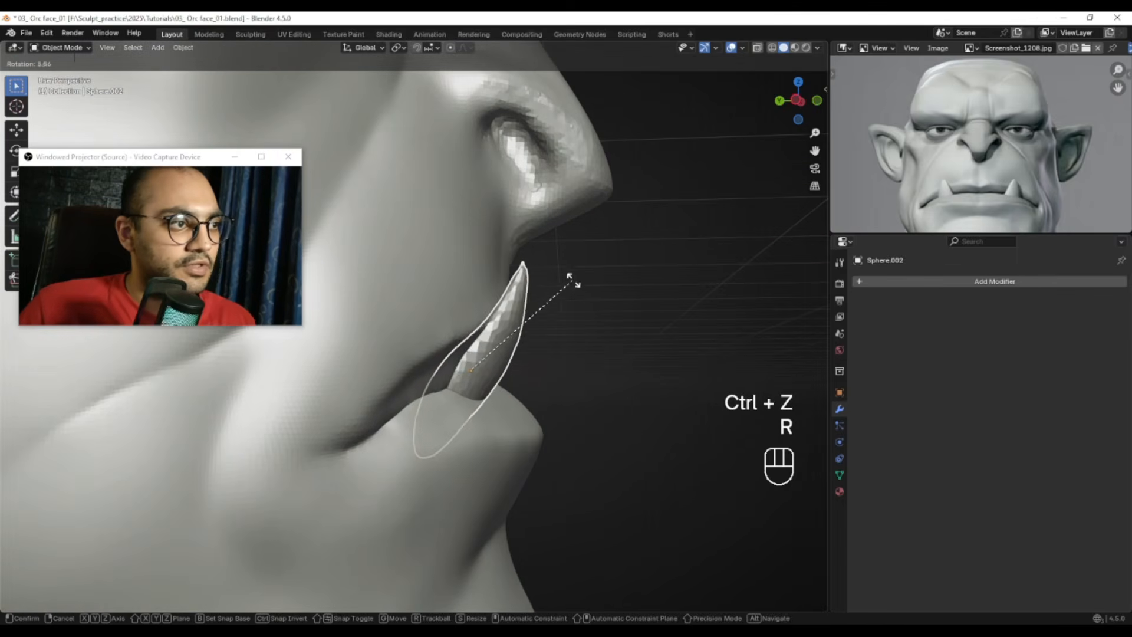
left_click(591, 285)
mouse_move(591, 286)
middle_mouse_down("alt")
mouse_move(461, 283)
mouse_move(504, 310)
mouse_move(476, 312)
mouse_move(493, 384)
middle_mouse_up("alt")
Enter Sculpt Mode on the tusk, undo the first Grab stroke and reshape the tusk with a resized brush
key("ctrl+Tab")
key("f")
key("f")
left_click(466, 384)
mouse_move(466, 384)
middle_mouse_down("alt")
mouse_move(417, 368)
mouse_move(451, 381)
middle_mouse_up("alt")
key("ctrl+z")
key("f")
left_click(471, 324)
mouse_move(402, 307)
left_mouse_down()
mouse_move(424, 302)
mouse_move(432, 374)
left_mouse_up()
Pull the tusk's base into shape with the Grab brush at 82 px
key("f")
middle_click_drag(432, 374, 558, 370)
left_click(531, 377)
key("f")
left_click(495, 376)
left_click_drag(454, 376, 449, 380)
Bring up the side view of the reference, return to Object Mode, and move and rotate the tusk on the lip
mouse_move(877, 210)
middle_mouse_down("alt")
mouse_move(865, 170)
mouse_move(986, 176)
mouse_move(814, 162)
middle_mouse_up("alt")
middle_click_drag(437, 282, 321, 290, "alt")
scroll(451, 346, "down", 2)
key("ctrl+Tab")
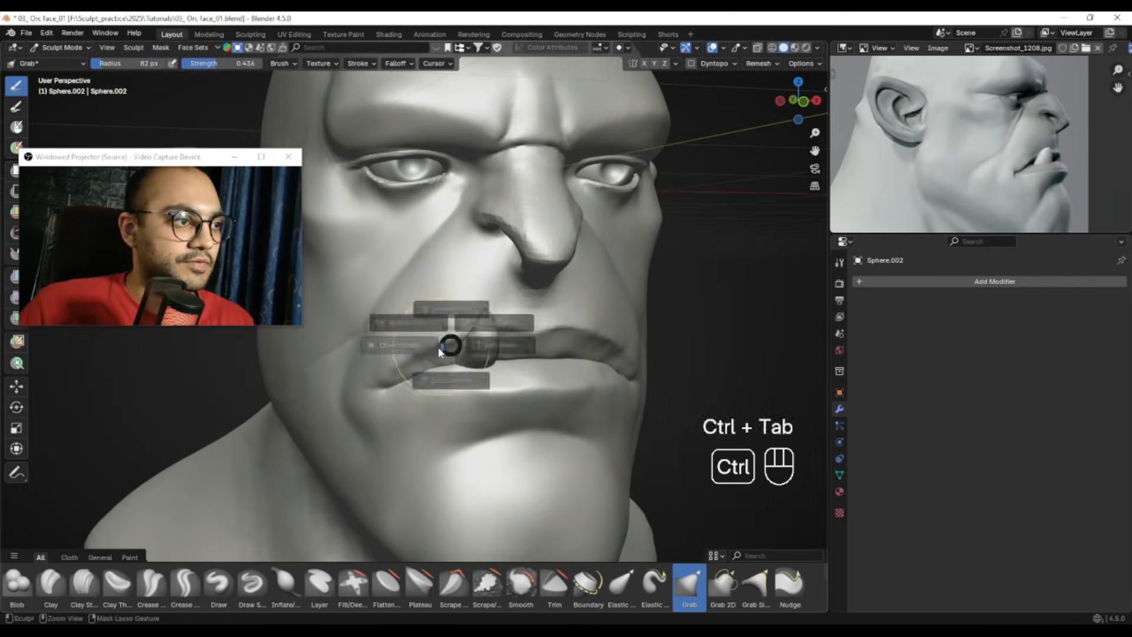
left_click(506, 351)
scroll(531, 339, "up", 3)
left_click_drag(603, 306, 579, 308, "alt")
key("g")
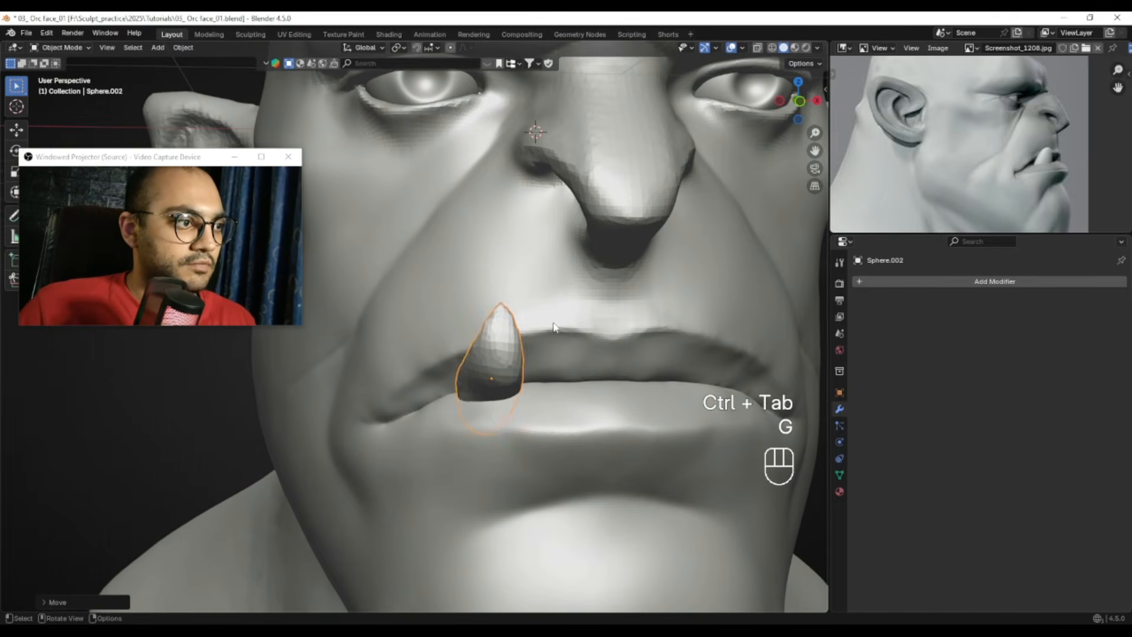
key("r")
left_click(545, 319)
Enter Sculpt Mode on the head and build up the lower lip with the Draw brush at 85 px and 59 px
left_click_drag(546, 318, 606, 320, "alt")
left_click_drag(481, 367, 488, 363, "alt")
left_click(489, 363)
key("ctrl+Tab")
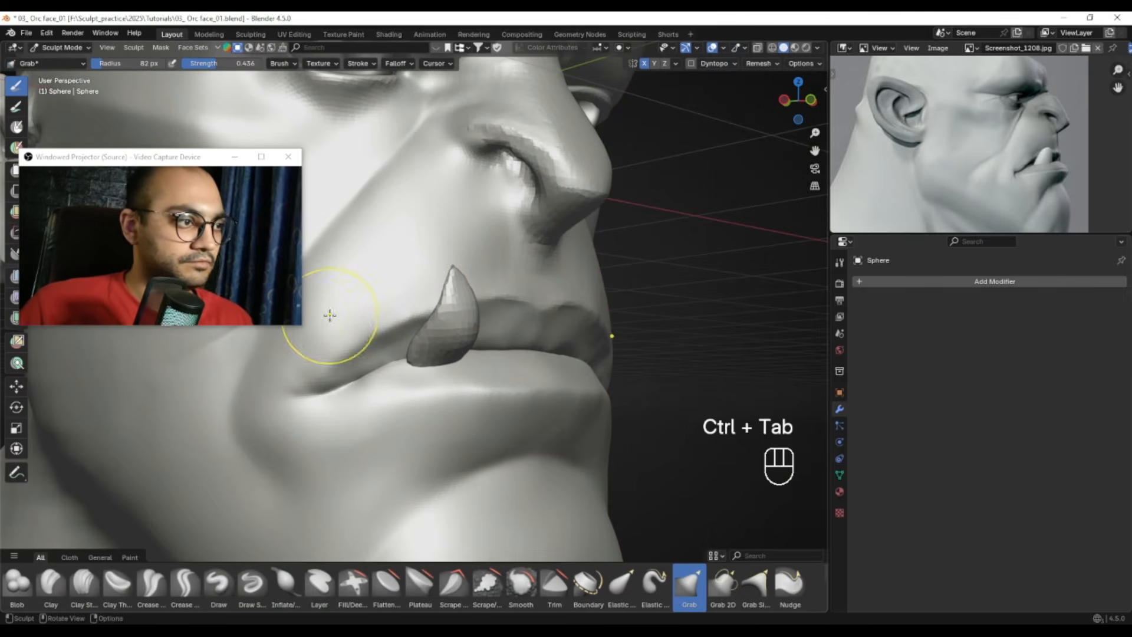
left_click(219, 584)
mouse_move(391, 412)
left_mouse_down("alt+shift")
mouse_move(409, 391)
mouse_move(449, 400)
left_mouse_up("alt+shift")
key("f")
left_click(435, 394)
key("f")
left_click(415, 416)
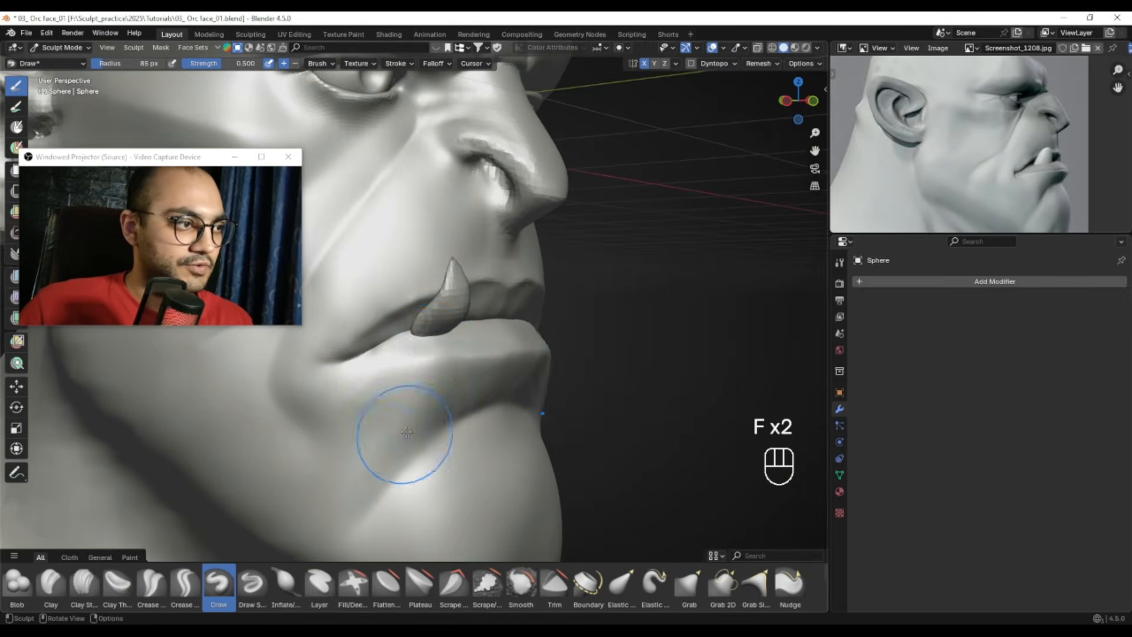
key("f")
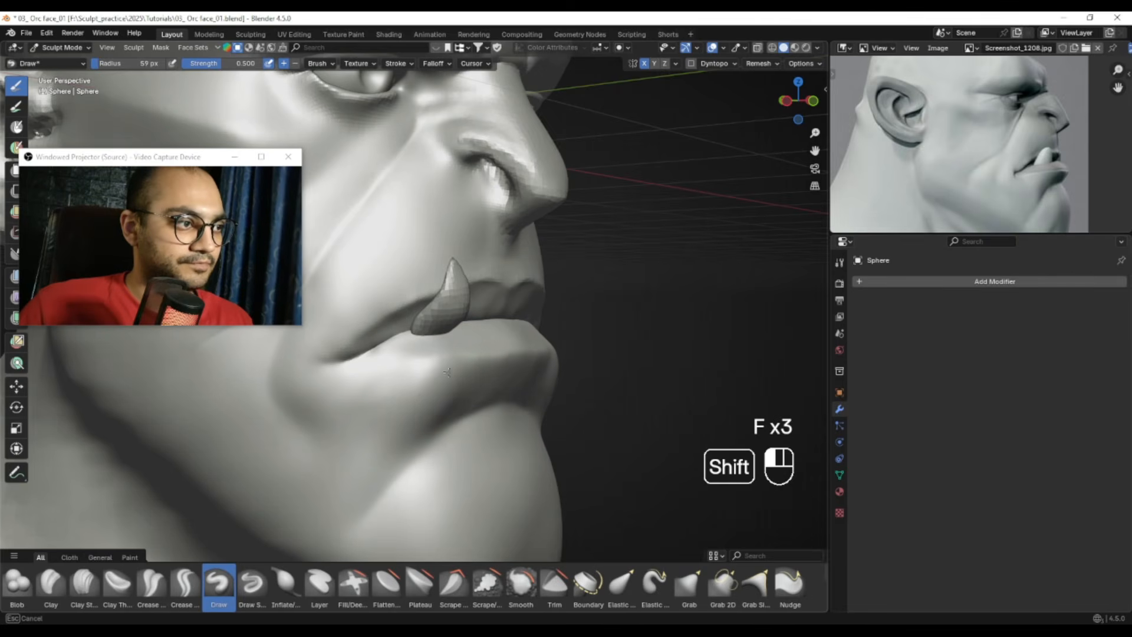
Rework the crease below the lower lip with the Draw brush, undo one stroke and smooth the area
key("f")
left_click(455, 387)
mouse_move(429, 406)
left_mouse_down("alt")
mouse_move(451, 401)
mouse_move(431, 455)
mouse_move(378, 400)
mouse_move(394, 430)
left_mouse_up("alt")
key("ctrl+z")
key("f")
left_click(439, 413)
key("f")
left_click(434, 433)
mouse_move(401, 424)
left_mouse_down("shift")
mouse_move(356, 431)
mouse_move(389, 434)
left_mouse_up("shift")
Refine the transition between lower lip and chin with the Draw brush at about 68 px
key("f")
left_click(420, 401)
mouse_move(395, 422)
left_mouse_down("alt")
mouse_move(435, 420)
mouse_move(468, 394)
mouse_move(425, 397)
left_mouse_up("alt")
key("f")
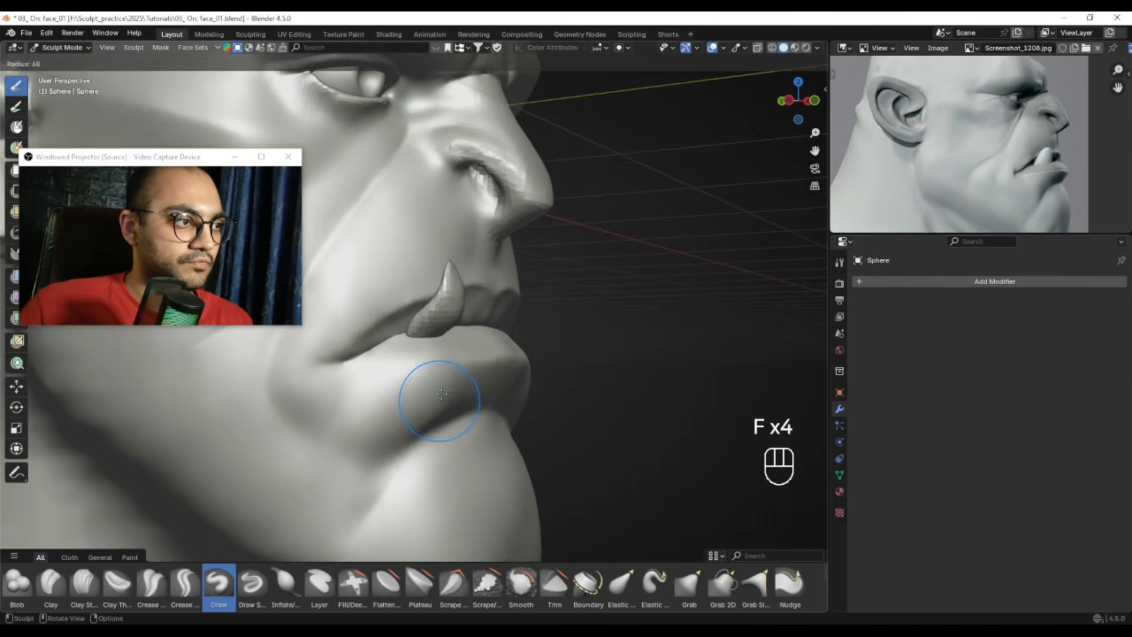
left_click(468, 399)
Try building up a rim on the lip around the tusk's base with the Draw brush at 38 px
mouse_move(422, 352)
left_mouse_down("alt")
mouse_move(417, 343)
mouse_move(470, 320)
mouse_move(400, 340)
mouse_move(442, 337)
left_mouse_up("alt")
key("f")
left_click(426, 341)
mouse_move(435, 347)
left_mouse_down("alt")
mouse_move(445, 364)
mouse_move(443, 333)
left_mouse_up("alt")
key("f")
left_click(384, 338)
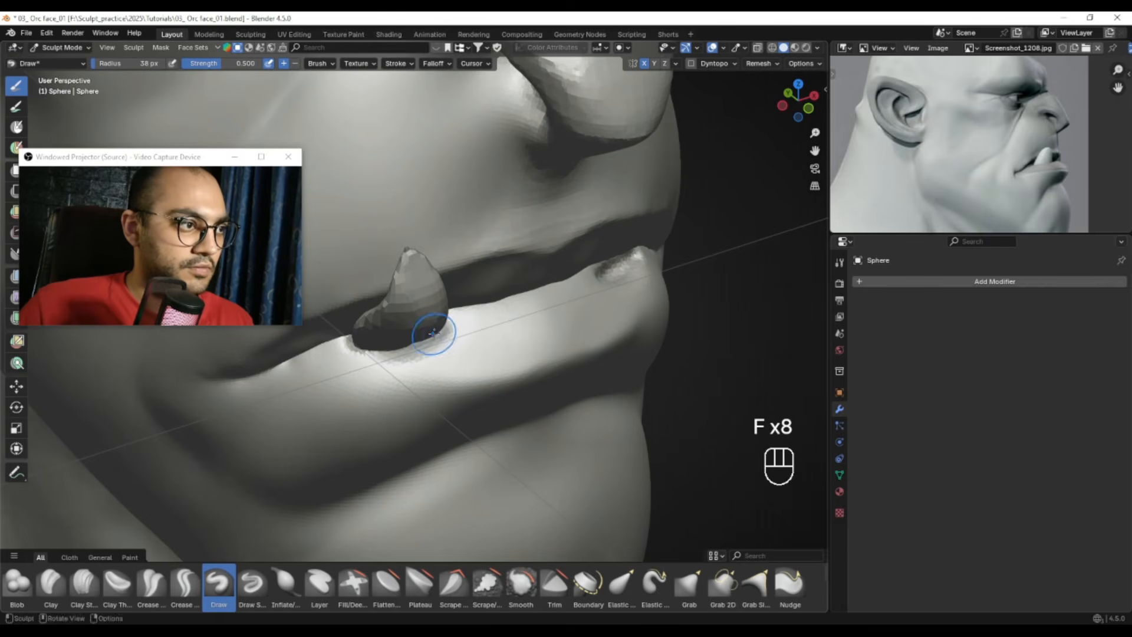
mouse_move(355, 354)
left_mouse_down("shift")
mouse_move(521, 318)
mouse_move(558, 293)
mouse_move(466, 353)
mouse_move(367, 366)
mouse_move(448, 336)
left_mouse_up("shift")
key("ctrl+z")
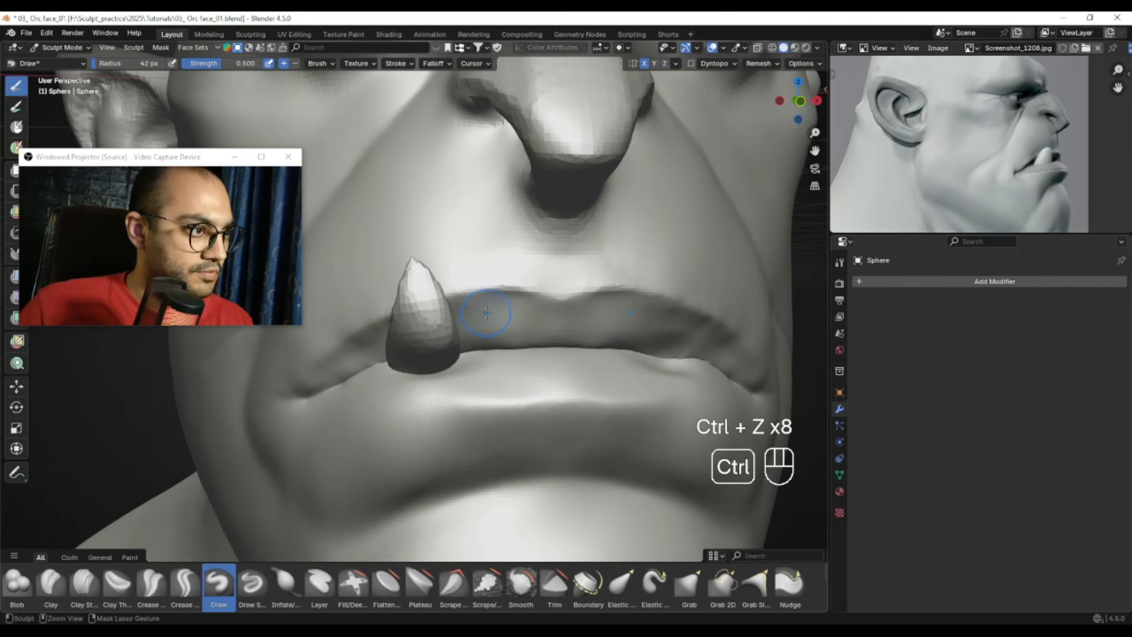
key("ctrl+z")
Add volume to the lower lip beneath the tusk with the Draw brush at 42 px
left_click_drag(470, 358, 358, 368, "alt")
key("f")
left_click(357, 368)
mouse_move(470, 355)
left_mouse_down()
mouse_move(352, 365)
mouse_move(501, 355)
mouse_move(465, 370)
left_mouse_up()
key("f")
left_click(506, 355)
key("f")
left_click(508, 360)
left_click_drag(602, 354, 436, 377)
Smooth the new lower lip strokes at 42 px, from the lip's middle to below the tusk
key("f")
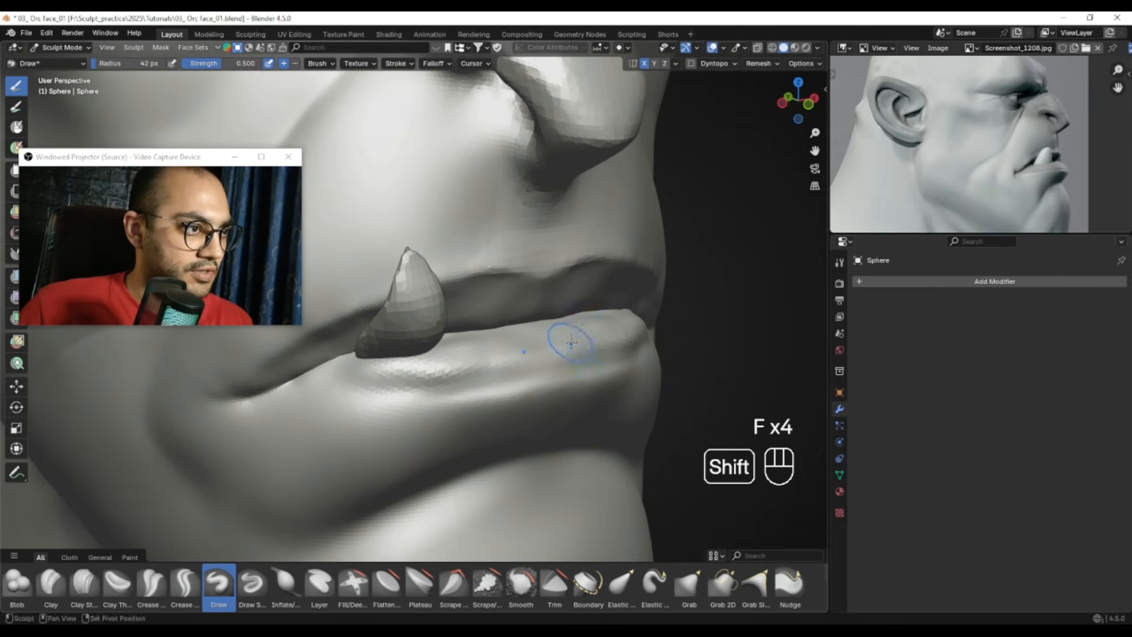
left_click(571, 342)
left_click_drag(571, 342, 474, 366, "shift")
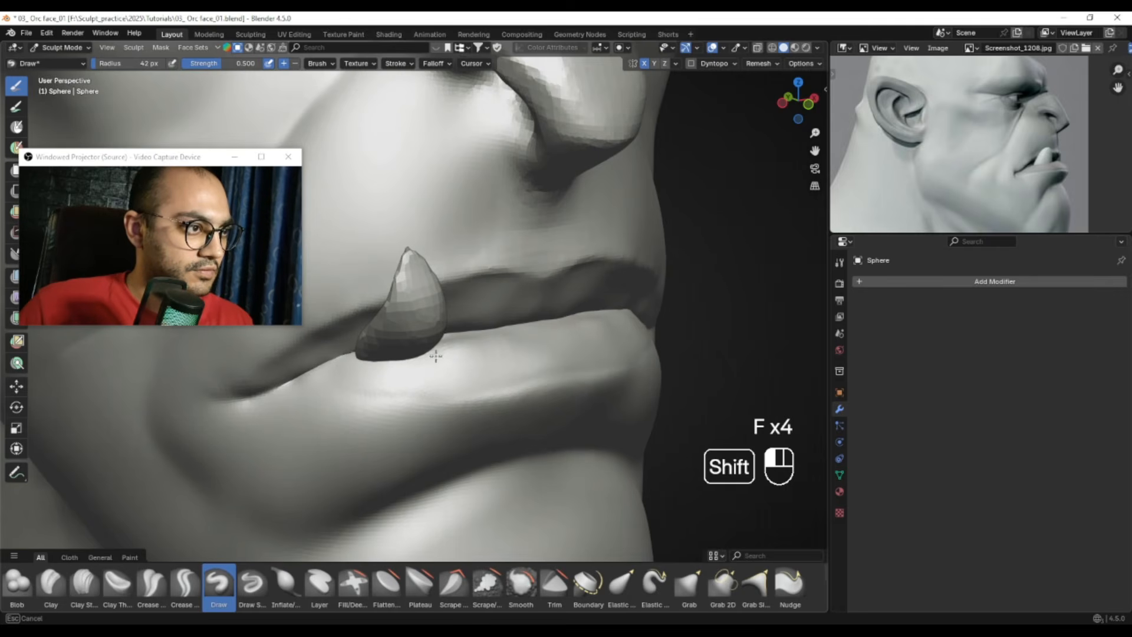
middle_click_drag(448, 368, 445, 356, "shift")
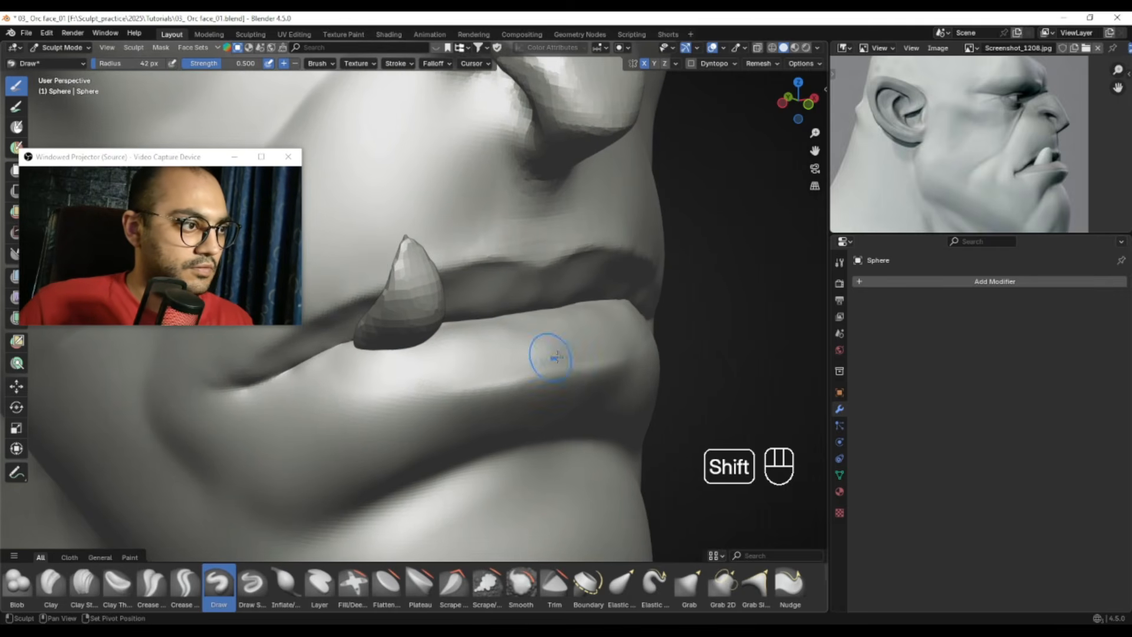
Undo the last lip stroke and draw a thin line along the lower lip's edge with the Draw brush at 12 px and 14 px
key("f")
key("ctrl+z")
key("f")
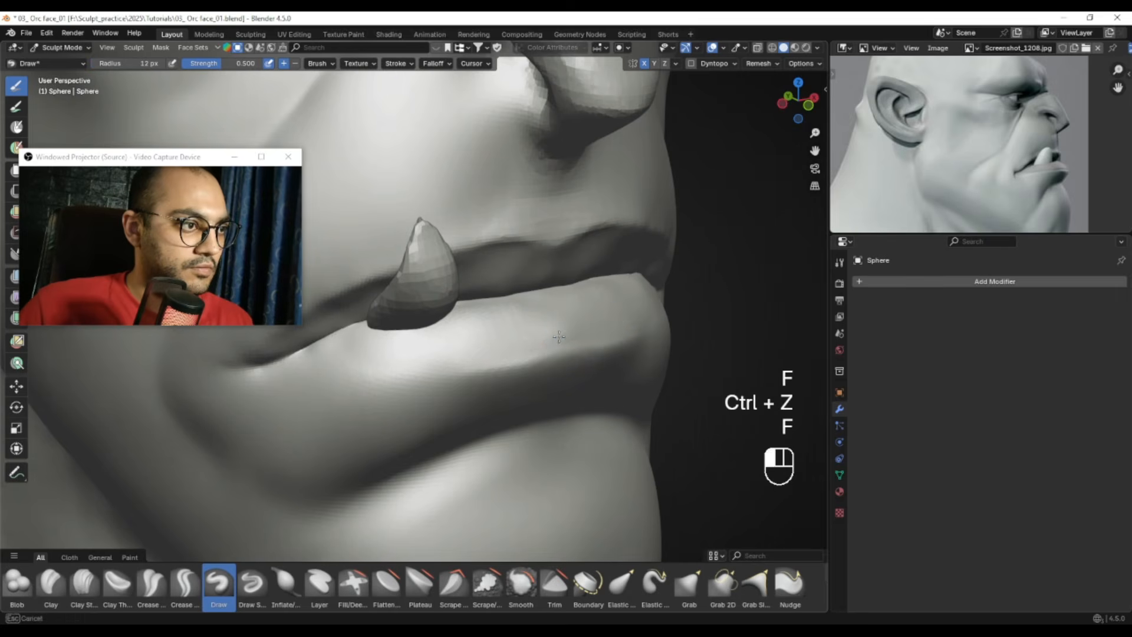
left_click(568, 336)
mouse_move(391, 354)
left_mouse_down("shift")
mouse_move(458, 352)
mouse_move(515, 308)
mouse_move(556, 311)
left_mouse_up("shift")
key("f")
key("f")
mouse_move(537, 192)
left_mouse_down("alt+shift")
mouse_move(682, 255)
mouse_move(748, 246)
left_mouse_up("alt+shift")
left_click_drag(635, 294, 662, 292, "alt+shift")
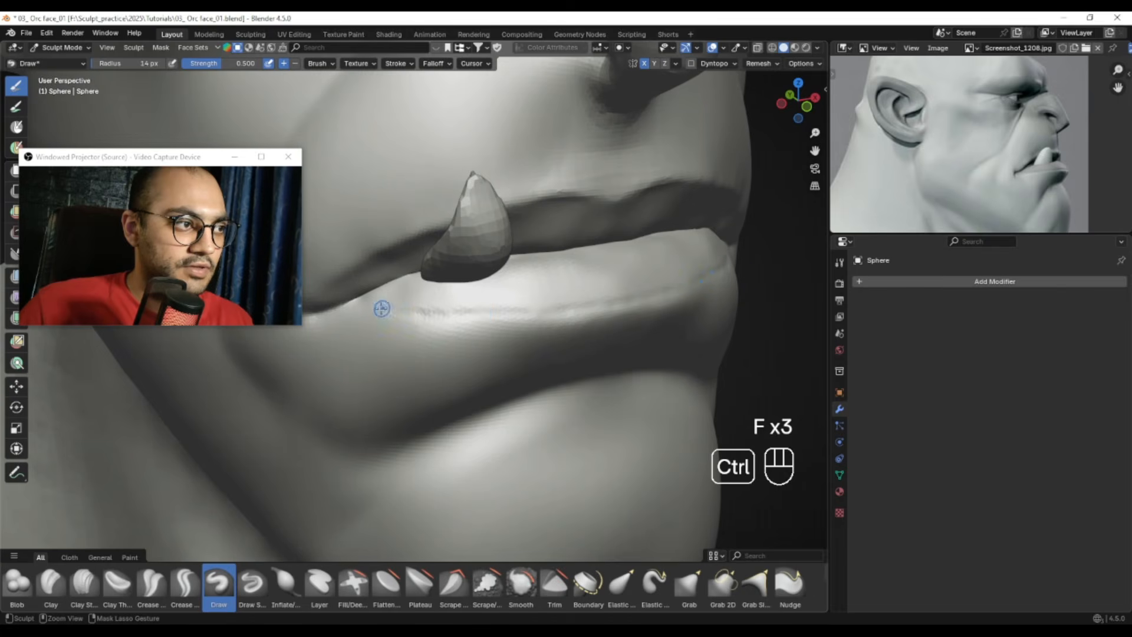
Undo the last two strokes on the lower lip's edge line and smooth the line into the lip
key("f")
left_click(689, 287)
key("ctrl+z")
key("ctrl+z")
key("f")
left_click(560, 307)
left_click_drag(581, 302, 455, 311, "shift")
key("f")
left_click(421, 310)
Switch sculpting to the tusk and pull its side into shape with the Grab brush at 89 px
mouse_move(455, 334)
middle_mouse_down()
mouse_move(515, 293)
mouse_move(510, 325)
middle_mouse_up()
key("alt+q")
middle_click_drag(447, 270, 493, 321, "shift")
mouse_move(493, 322)
middle_mouse_down("ctrl")
mouse_move(526, 311)
mouse_move(501, 316)
middle_mouse_up("ctrl")
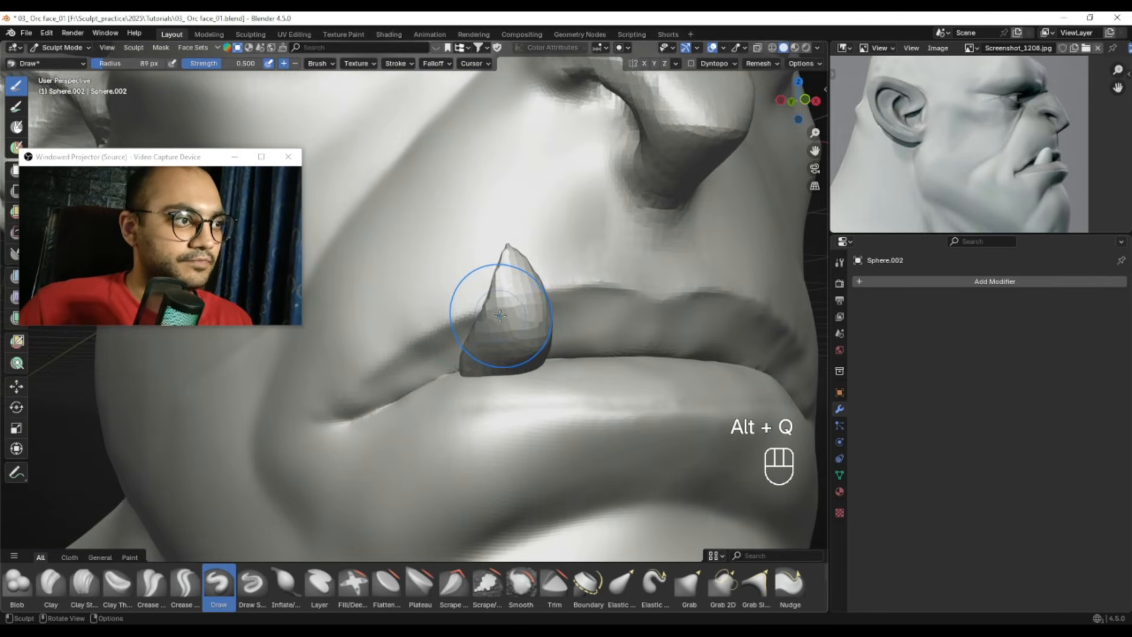
key("alt+q")
scroll(498, 318, "down", 1)
key("g")
key("d")
left_click_drag(512, 321, 493, 314)
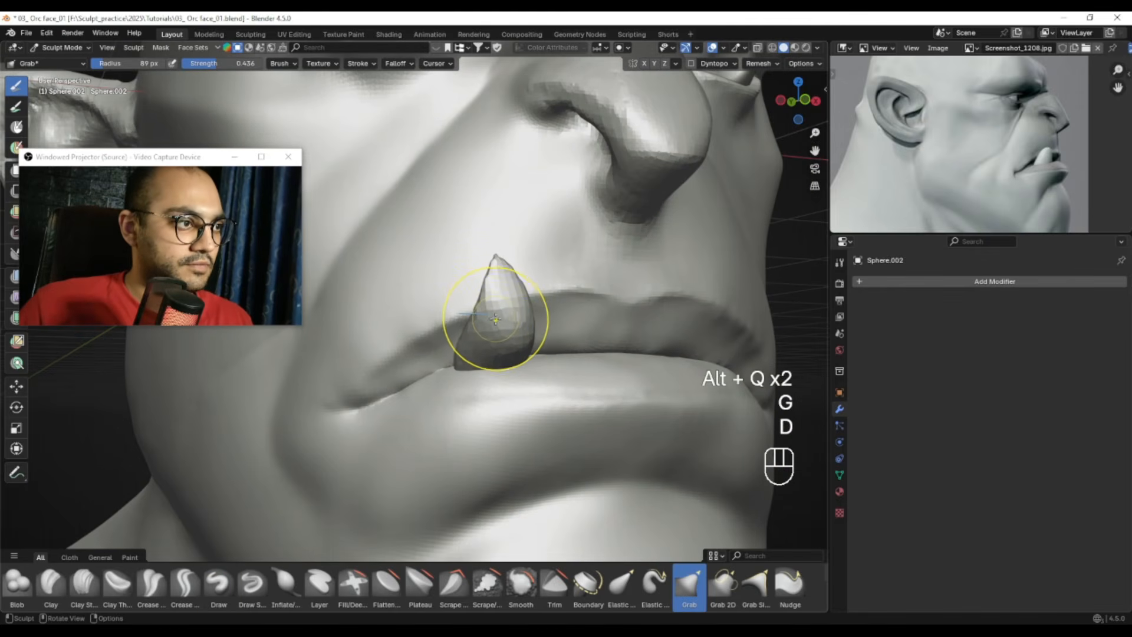
Delete the annotation layer named Note
left_click_drag(108, 163, 192, 208)
left_click(17, 472)
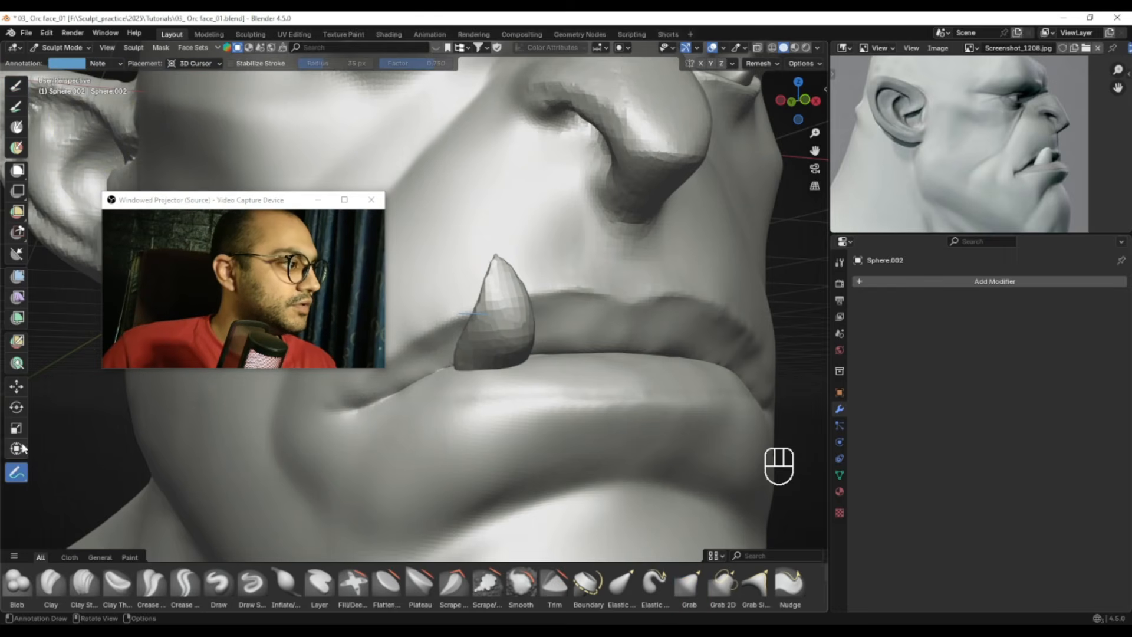
left_click(115, 66)
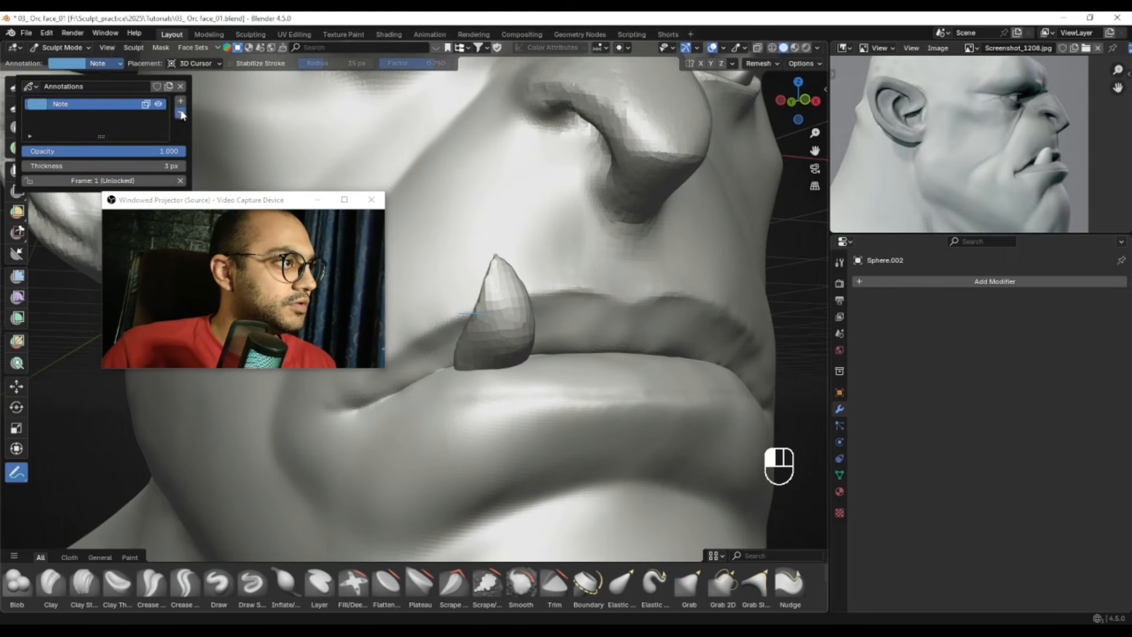
left_click(181, 113)
left_click_drag(154, 288, 116, 276)
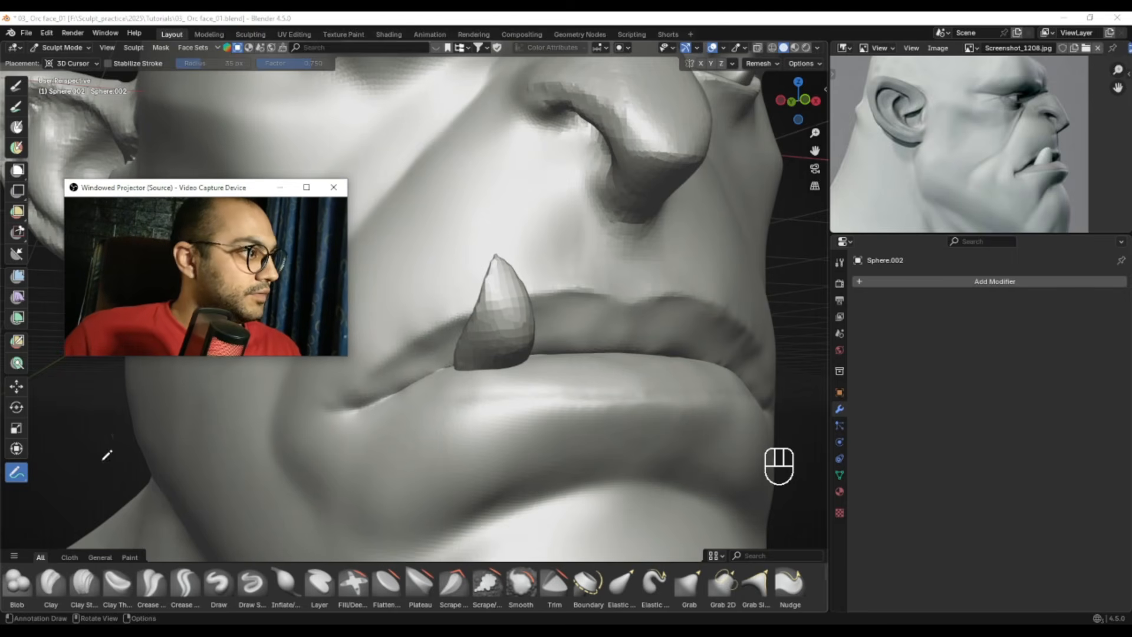
Blunt the tusk's pointed tip by smoothing it, and reshape the tusk with the Grab brush at 141 px
left_click(689, 588)
scroll(459, 316, "up", 1)
key("ctrl+z")
key("f")
left_click_drag(517, 277, 537, 302, "shift")
left_click(569, 310)
key("f")
left_click(560, 301)
mouse_move(487, 300)
left_mouse_down()
mouse_move(456, 297)
mouse_move(495, 292)
left_mouse_up()
Smooth the tusk's tip and round it in side view with the Grab brush at 100, 94 and 70 px
right_click_drag(466, 301, 503, 326, "alt")
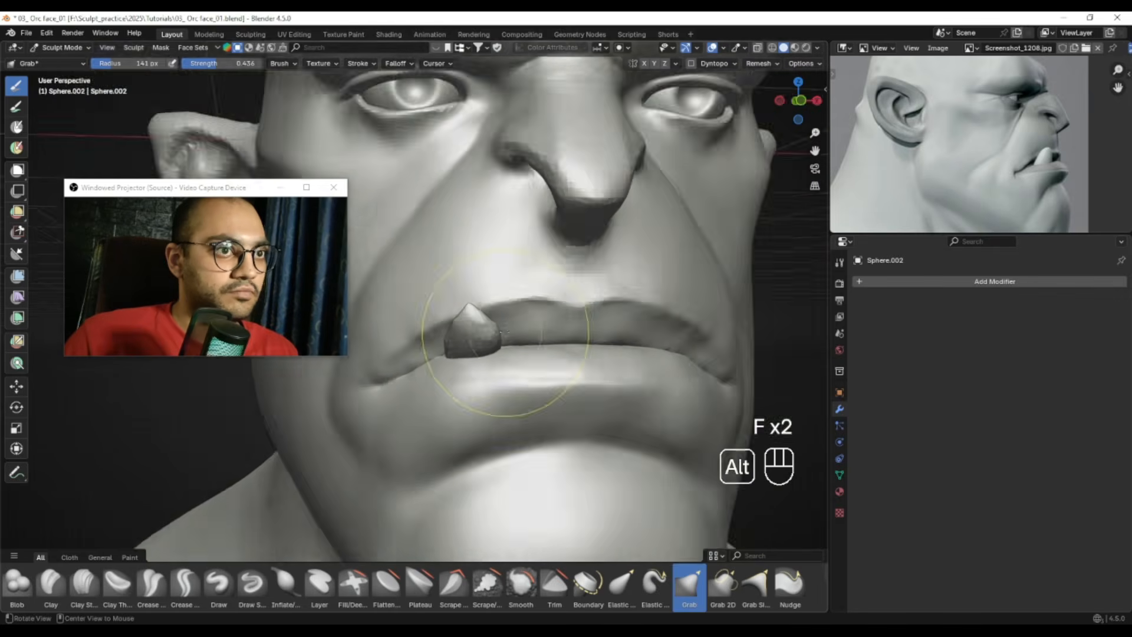
left_click_drag(503, 326, 602, 321, "alt")
right_click_drag(601, 321, 545, 311, "alt")
left_click_drag(545, 311, 511, 301, "alt")
key("f")
left_click(466, 309)
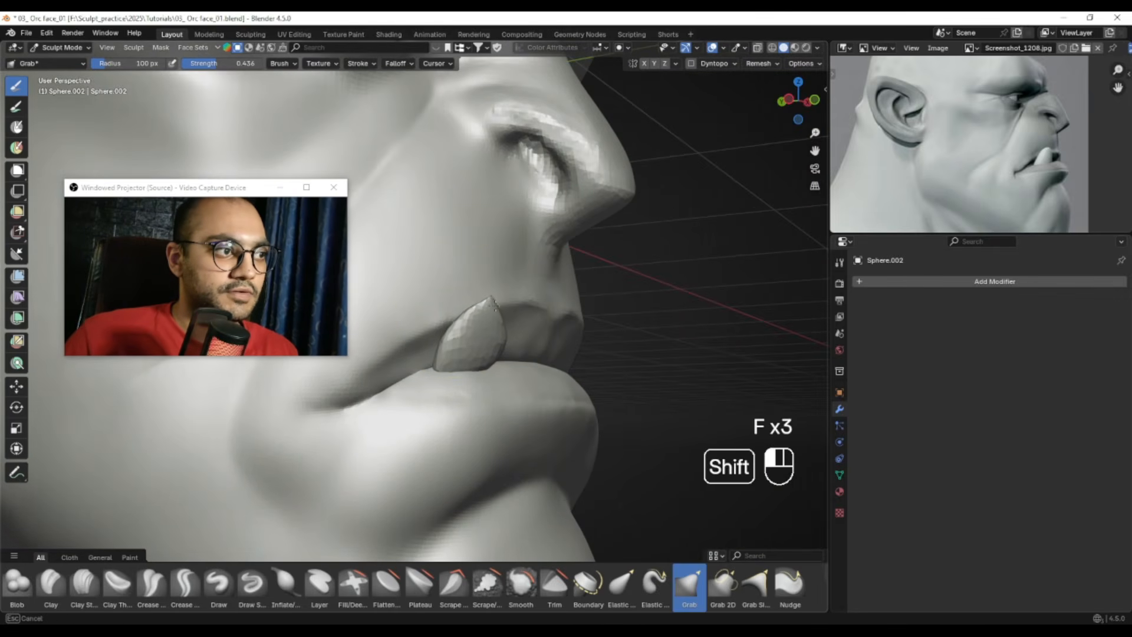
key("f")
left_click(487, 323)
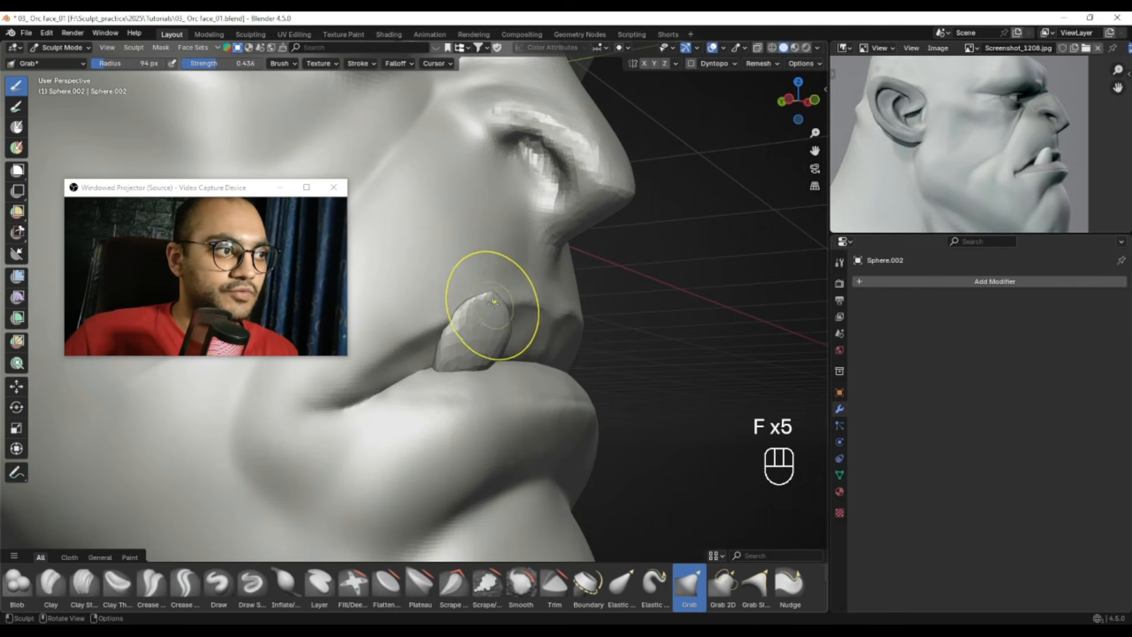
key("f")
left_click(494, 313)
mouse_move(463, 330)
left_mouse_down("alt")
mouse_move(497, 328)
mouse_move(489, 334)
left_mouse_up("alt")
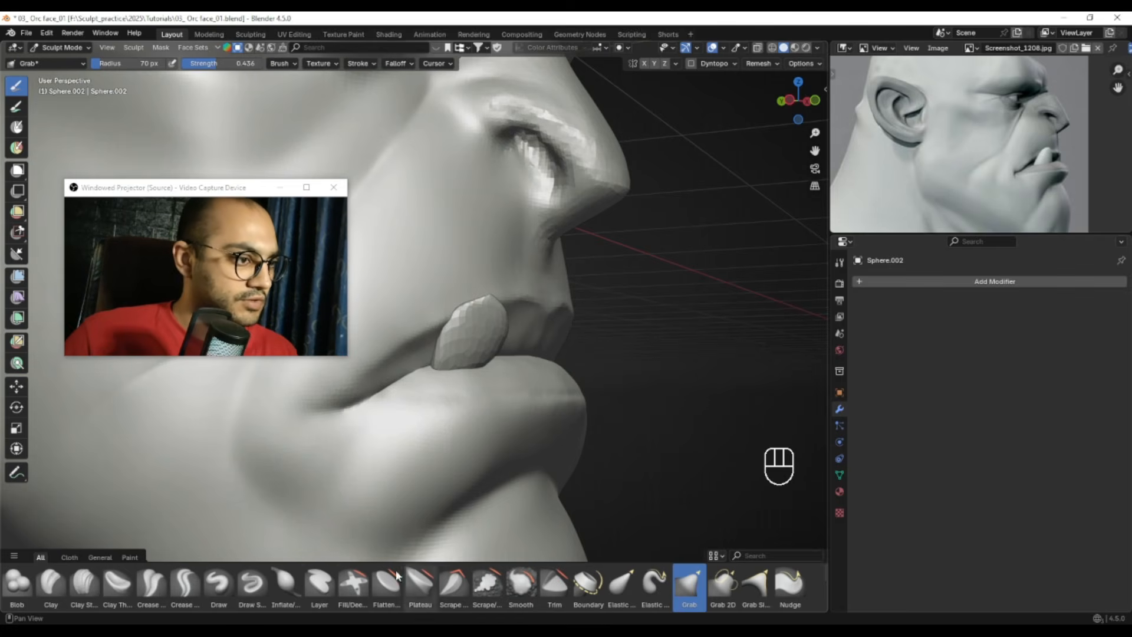
Add thickness to the tusk with the Inflate/Deflate brush
left_click(288, 583)
mouse_move(564, 336)
left_mouse_down("alt")
mouse_move(501, 346)
mouse_move(496, 301)
left_mouse_up("alt")
key("f")
key("f")
left_click(478, 321)
key("f")
left_click(578, 344)
mouse_move(436, 330)
left_mouse_down("alt")
mouse_move(475, 334)
mouse_move(472, 324)
left_mouse_up("alt")
Refine the tusk's rounded outline with the Grab brush, going down to 56 px, and smooth its tip
mouse_move(457, 336)
left_mouse_down("alt")
mouse_move(501, 338)
mouse_move(433, 317)
mouse_move(470, 317)
mouse_move(455, 315)
left_mouse_up("alt")
key("g")
key("f")
left_click(555, 329)
key("f")
left_click(457, 324)
key("f")
left_click(463, 326)
key("f")
left_click(493, 328)
key("f")
left_click(479, 317)
key("f")
left_click(501, 307)
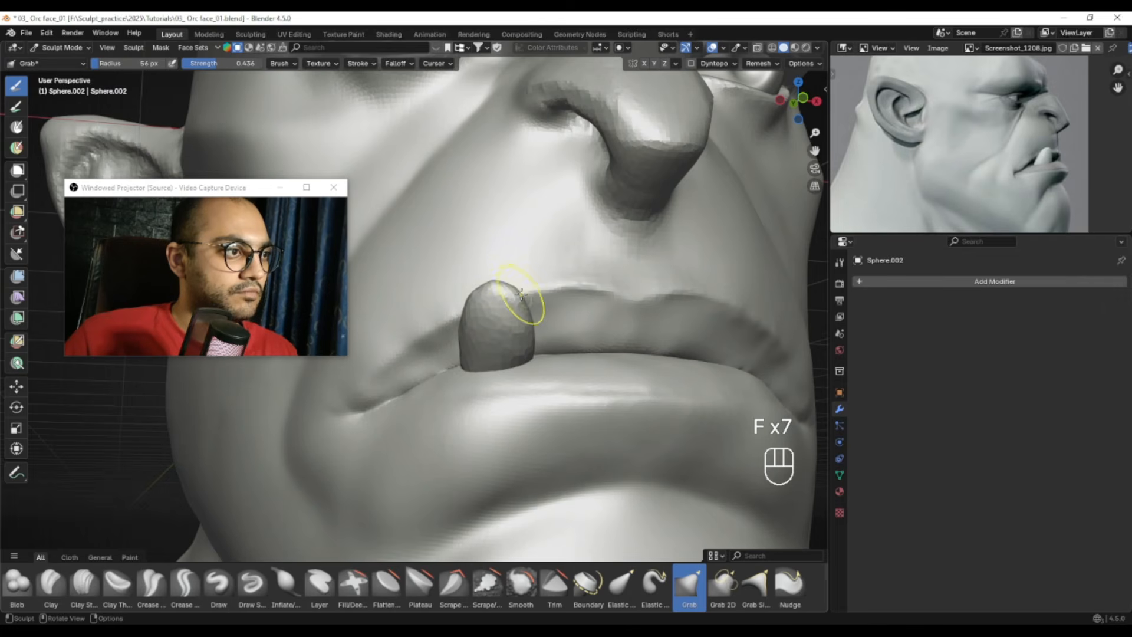
left_click_drag(520, 293, 522, 319, "shift")
middle_click_drag(522, 319, 513, 401, "ctrl")
left_click_drag(525, 289, 543, 328, "alt")
In Object Mode, copy the eye's Mirror modifier to the tusk so both sides of the mouth have one
key("ctrl+Tab")
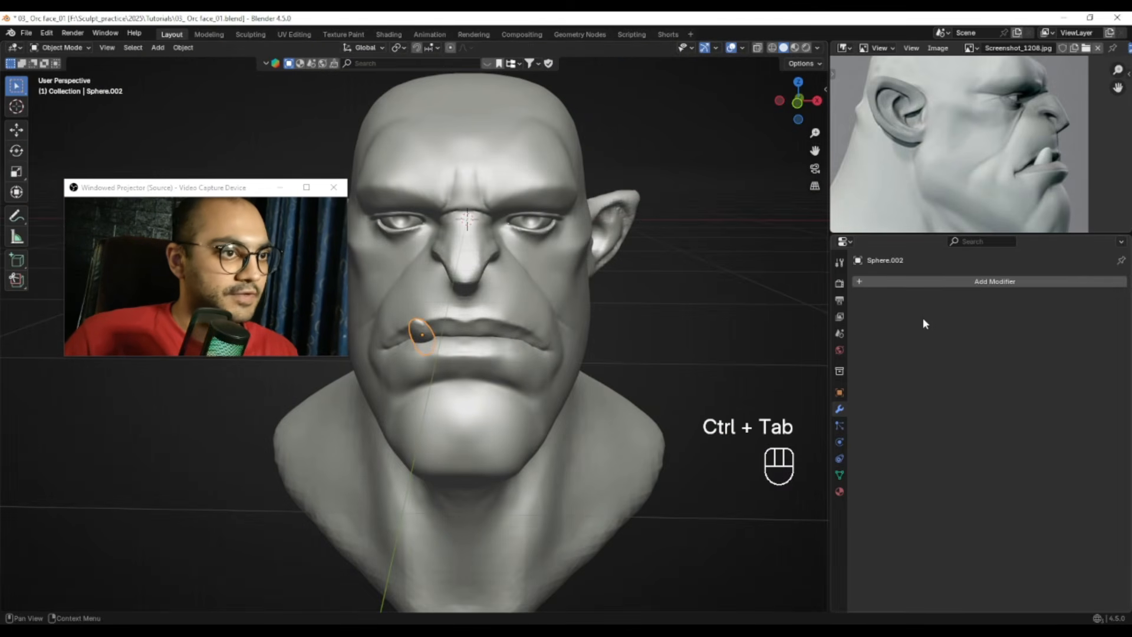
left_click_drag(422, 331, 472, 268, "ctrl+alt")
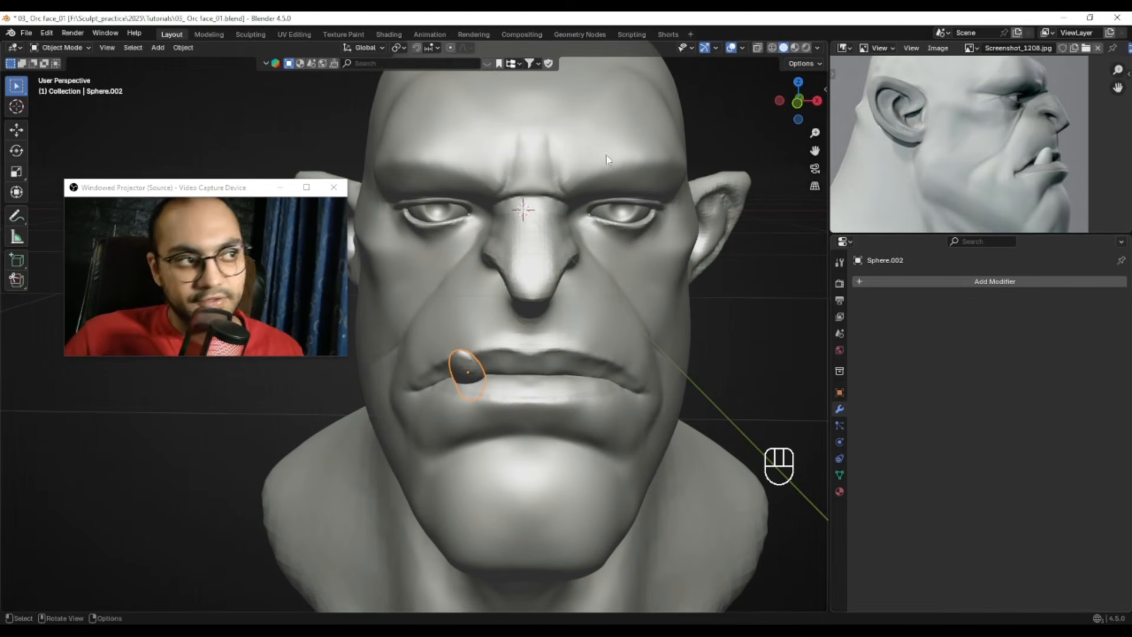
left_click(440, 217)
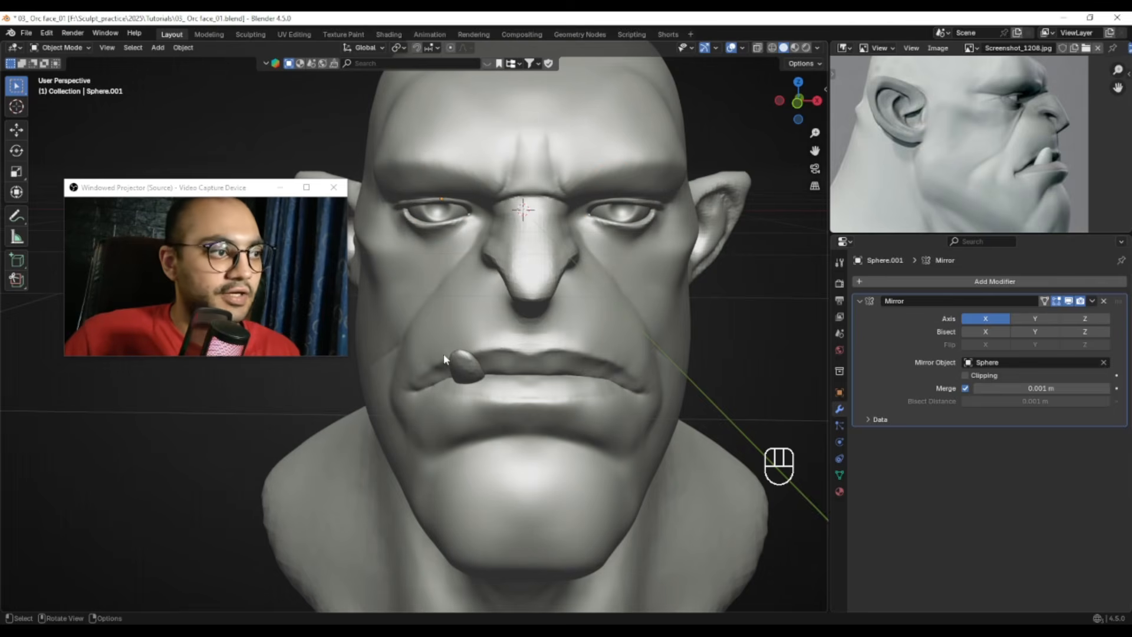
left_click(470, 370)
key("shift")
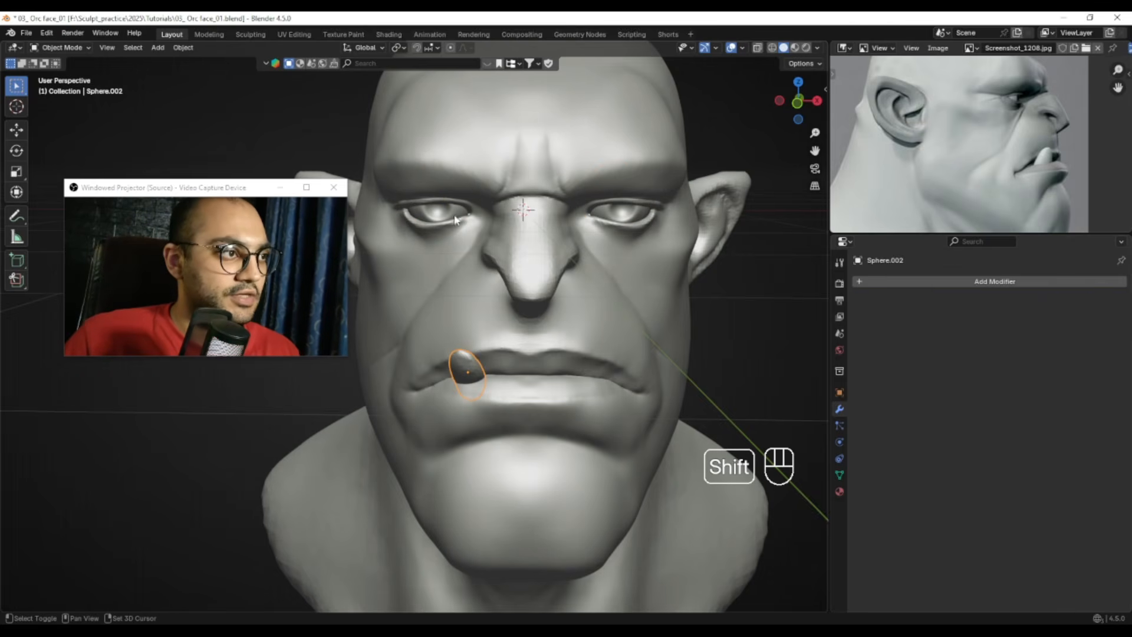
left_click(427, 229, "shift")
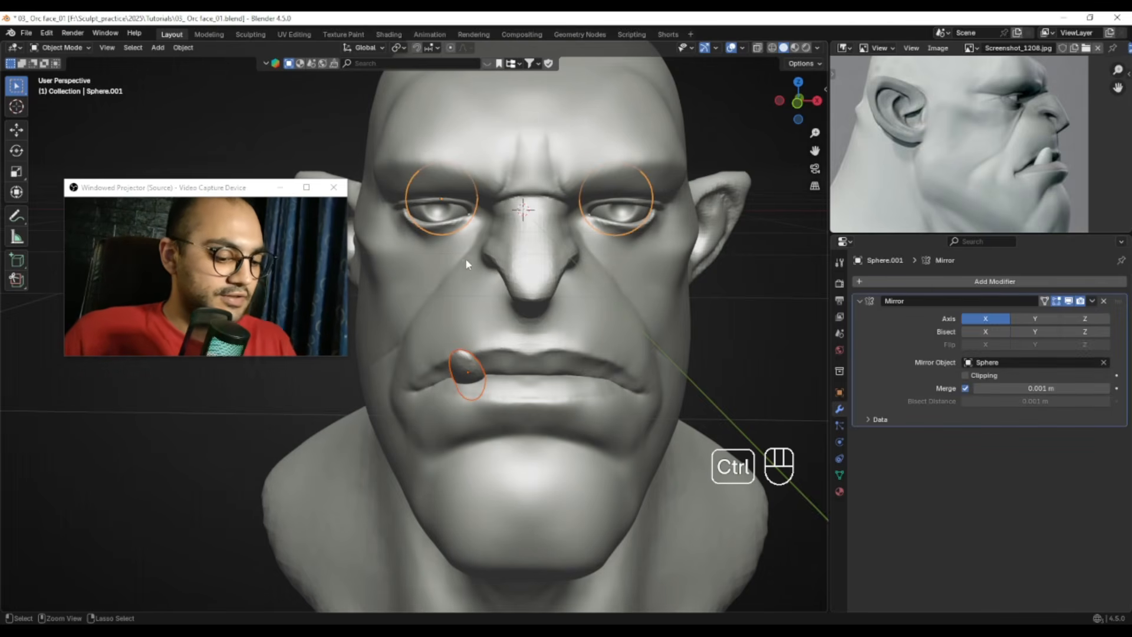
key("ctrl+l")
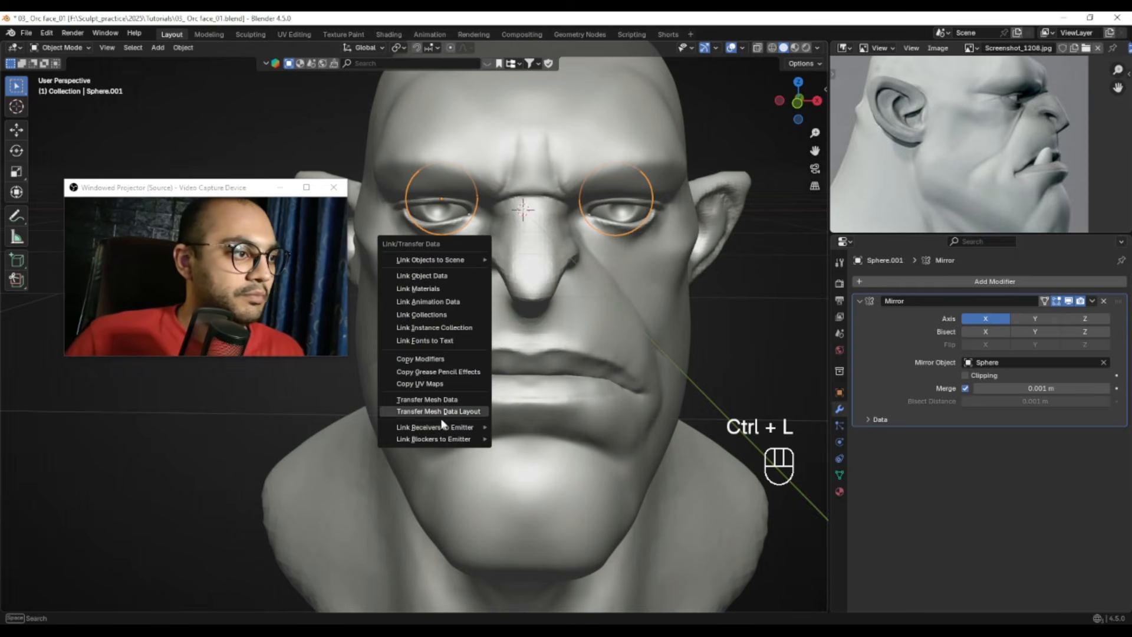
left_click(445, 359)
Rotate and move the mirrored tusk to seat it on the lower lip
middle_click_drag(591, 356, 584, 383)
left_click(587, 390)
key("r")
left_click(537, 377)
key("g")
left_click(636, 367)
mouse_move(636, 366)
middle_mouse_down("ctrl")
mouse_move(681, 352)
mouse_move(585, 380)
middle_mouse_up("ctrl")
Select the head, return to Sculpt Mode, and adjust and smooth the lips around the tusk with the Grab brush, down to 35 px
left_click(501, 398)
key("ctrl+Tab")
middle_click_drag(507, 429, 505, 336, "ctrl+alt")
key("f")
key("f")
left_click(498, 328)
left_click_drag(509, 330, 583, 334)
left_click_drag(450, 342, 446, 342, "shift")
middle_click_drag(446, 342, 492, 335, "alt")
left_click_drag(492, 335, 377, 353, "shift")
mouse_move(354, 361)
middle_mouse_down("alt")
mouse_move(460, 342)
mouse_move(392, 347)
mouse_move(440, 265)
mouse_move(430, 336)
middle_mouse_up("alt")
key("f")
left_click(437, 348)
key("f")
left_click(439, 348, "shift")
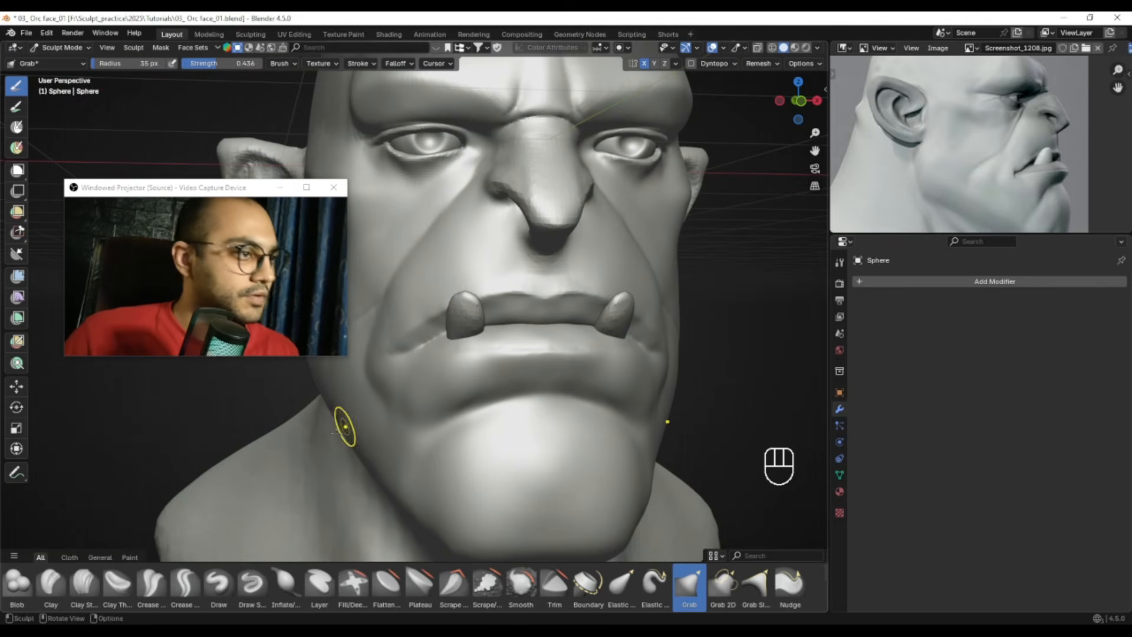
Sharpen the line between the lips behind the tusk with the Crease Polish brush at 19 px
left_click(152, 583)
mouse_move(430, 377)
middle_mouse_down("alt")
mouse_move(437, 347)
mouse_move(481, 347)
middle_mouse_up("alt")
key("f")
key("f")
left_click(485, 348)
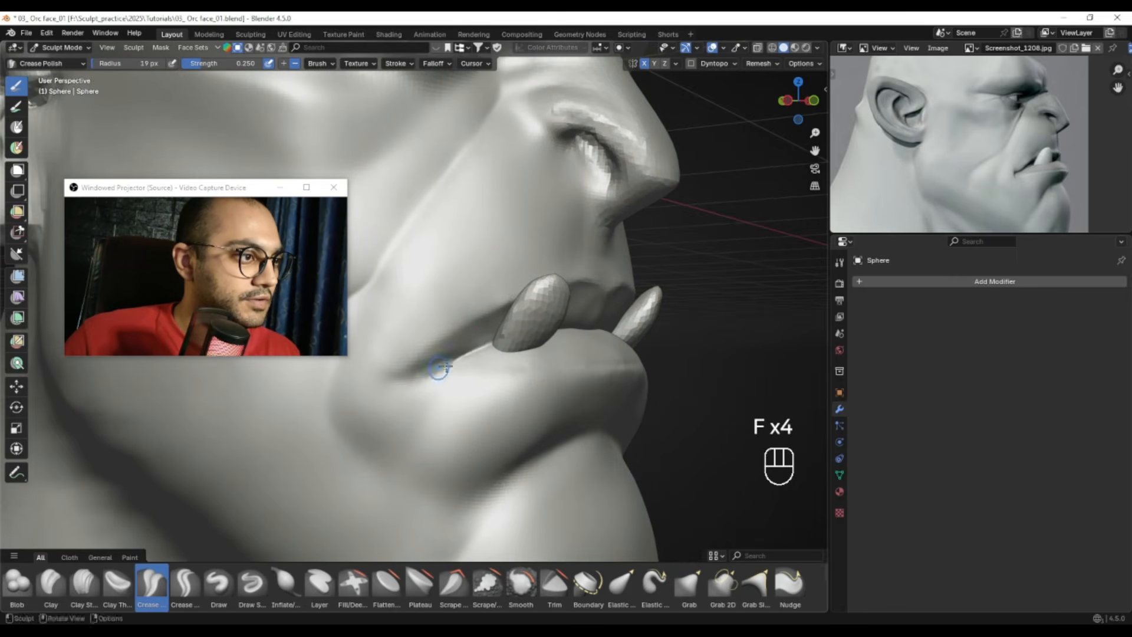
key("shift")
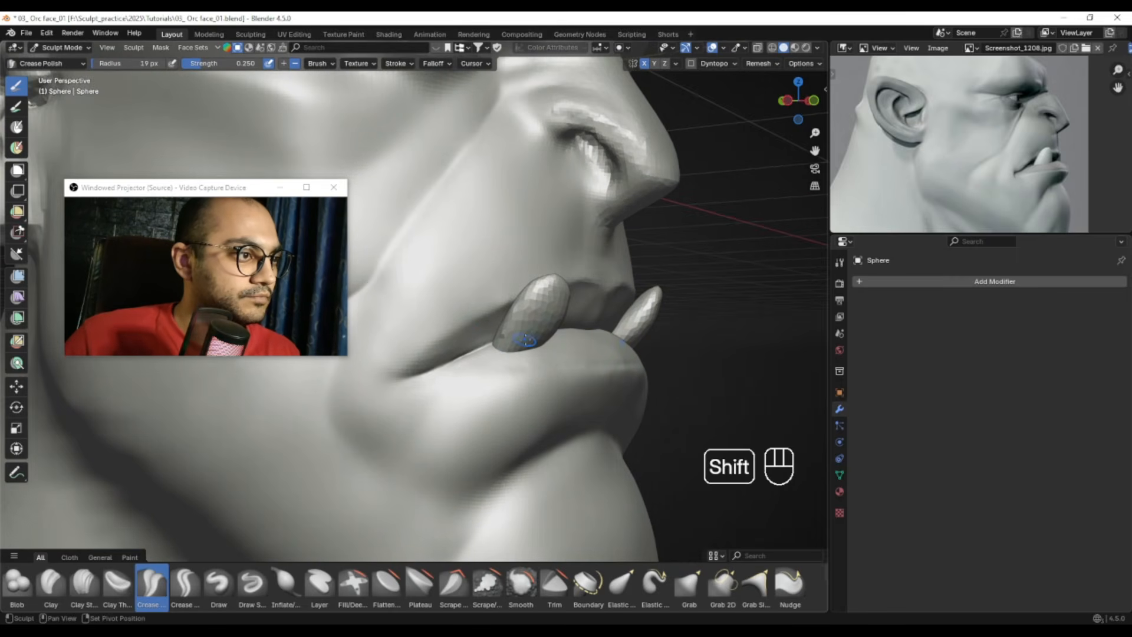
Deepen the crease at the mouth corner with the Crease Polish brush at 27, 39 and 23 px
middle_click_drag(433, 369, 428, 367)
key("f")
left_click(429, 368)
key("f")
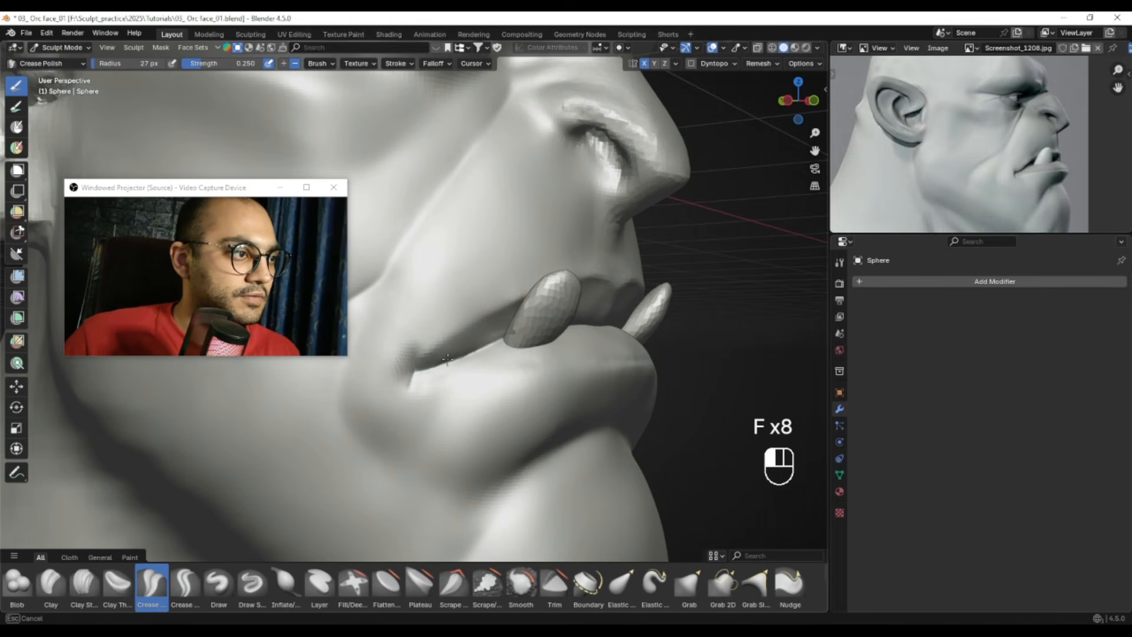
key("f")
left_click(422, 401)
key("f")
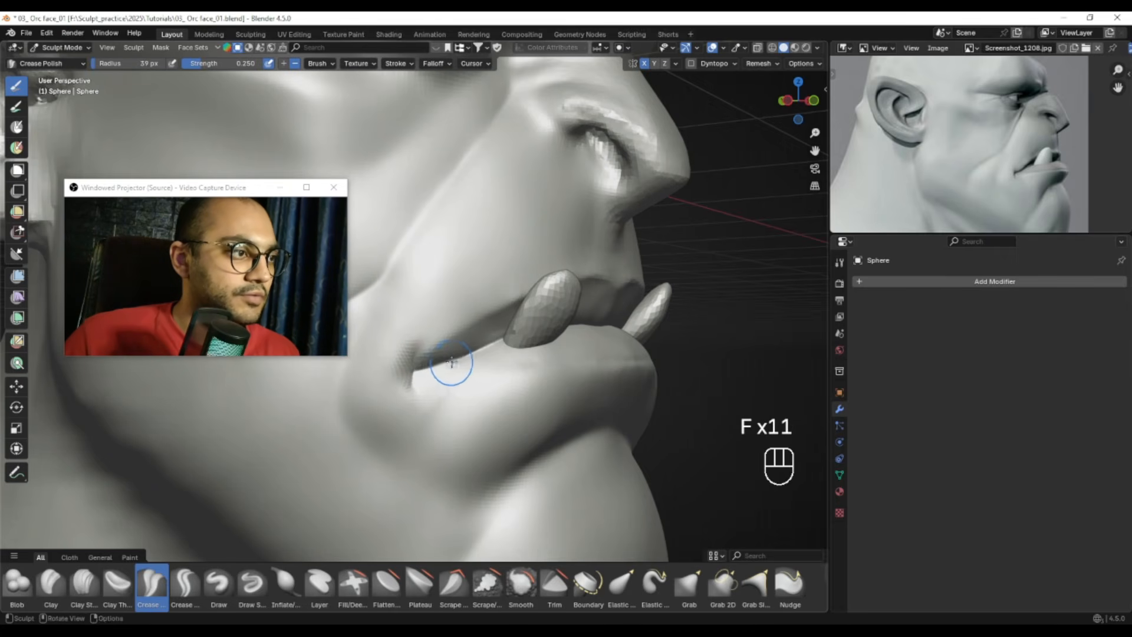
key("f")
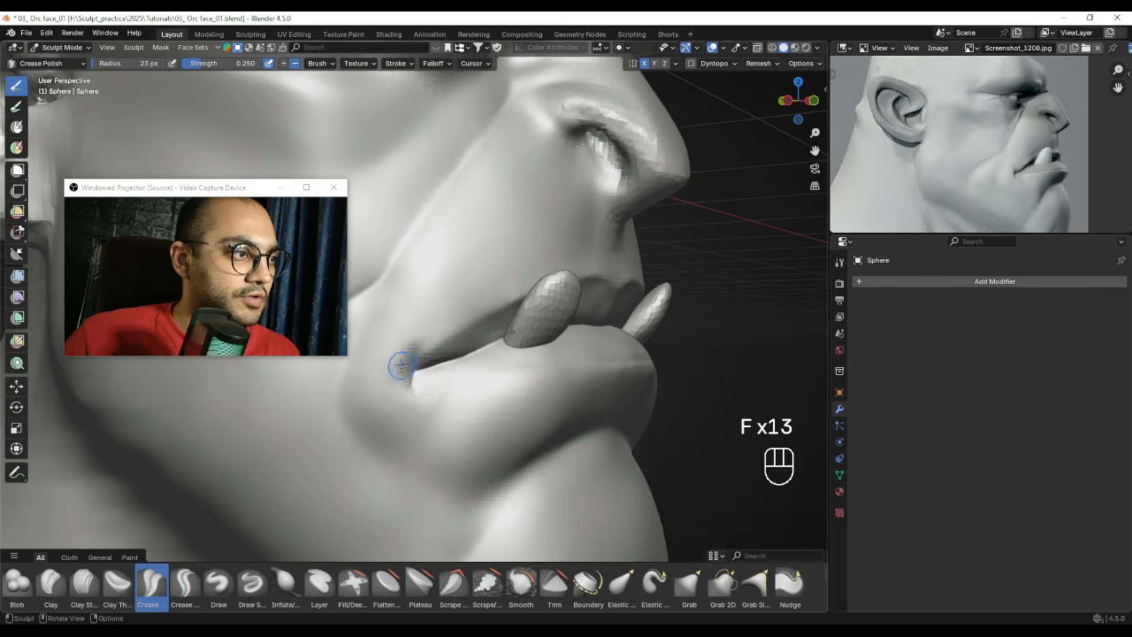
key("f")
left_click(428, 391)
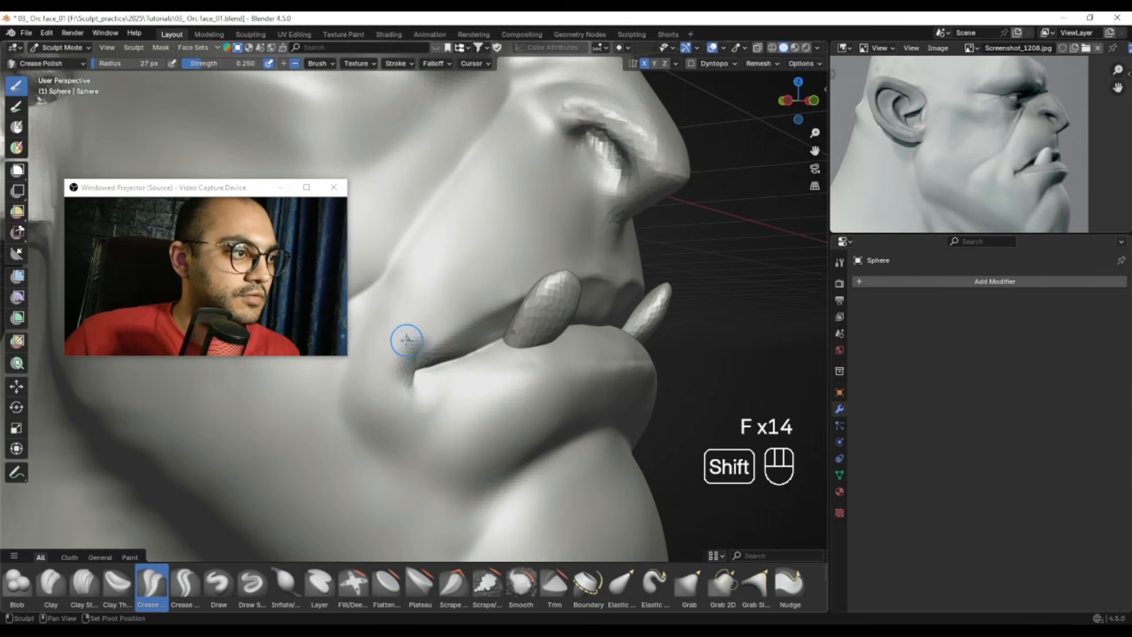
Push the mouth corner into shape from below with the Grab brush at 98 px
middle_click_drag(398, 418, 392, 406)
mouse_move(421, 410)
left_mouse_down("alt")
mouse_move(432, 382)
mouse_move(419, 377)
left_mouse_up("alt")
key("g")
key("f")
left_click(426, 376)
middle_click_drag(426, 376, 425, 356, "ctrl")
mouse_move(425, 357)
left_mouse_down("alt")
mouse_move(419, 335)
mouse_move(425, 348)
left_mouse_up("alt")
key("f")
left_click(450, 348)
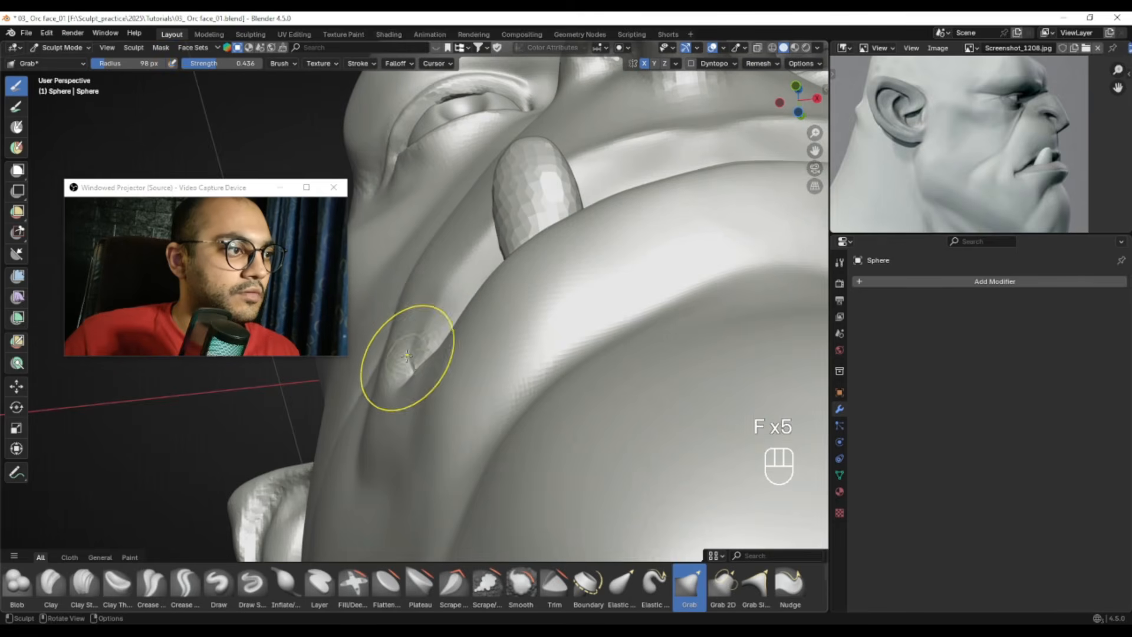
key("f")
left_click(406, 372)
Undo the last pull and reshape the lips near the mouth corner with the Grab brush at 133 and 128 px
mouse_move(418, 358)
middle_mouse_down()
mouse_move(406, 373)
mouse_move(447, 330)
middle_mouse_up()
key("f")
left_click(447, 330)
key("ctrl+z")
key("f")
left_click(448, 328)
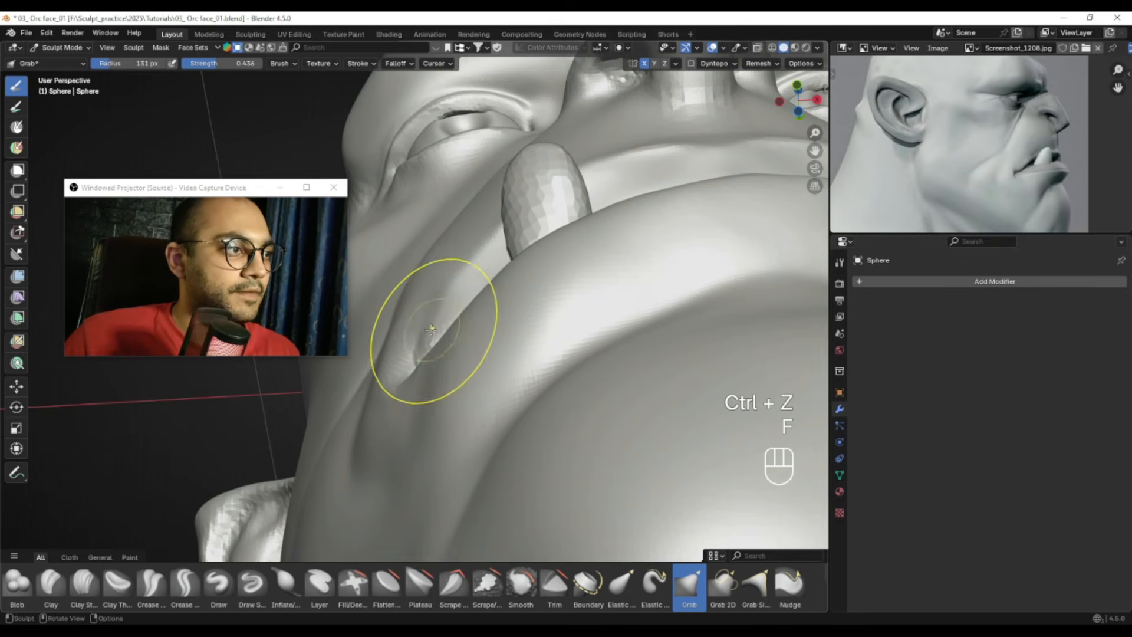
middle_click_drag(420, 326, 422, 290)
key("f")
left_click(422, 291)
left_click_drag(459, 251, 499, 407, "alt")
left_click_drag(499, 407, 499, 308, "ctrl+alt")
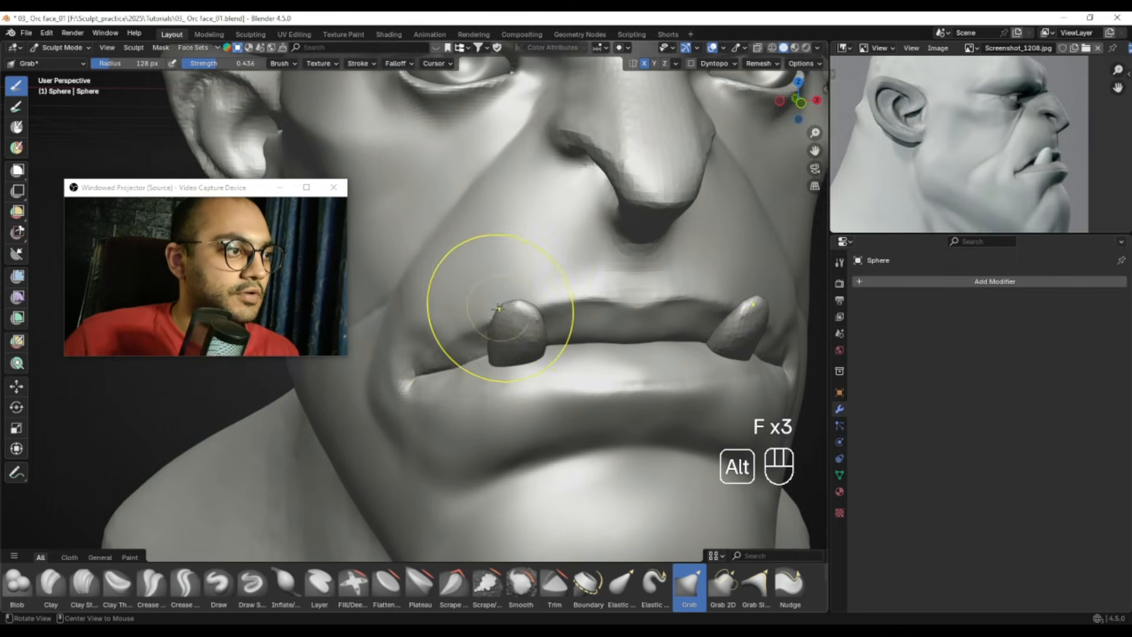
Try smoothing the skin above the mouth corner at 23 px, and undo it
middle_click_drag(499, 309, 483, 318)
key("f")
left_click(473, 324)
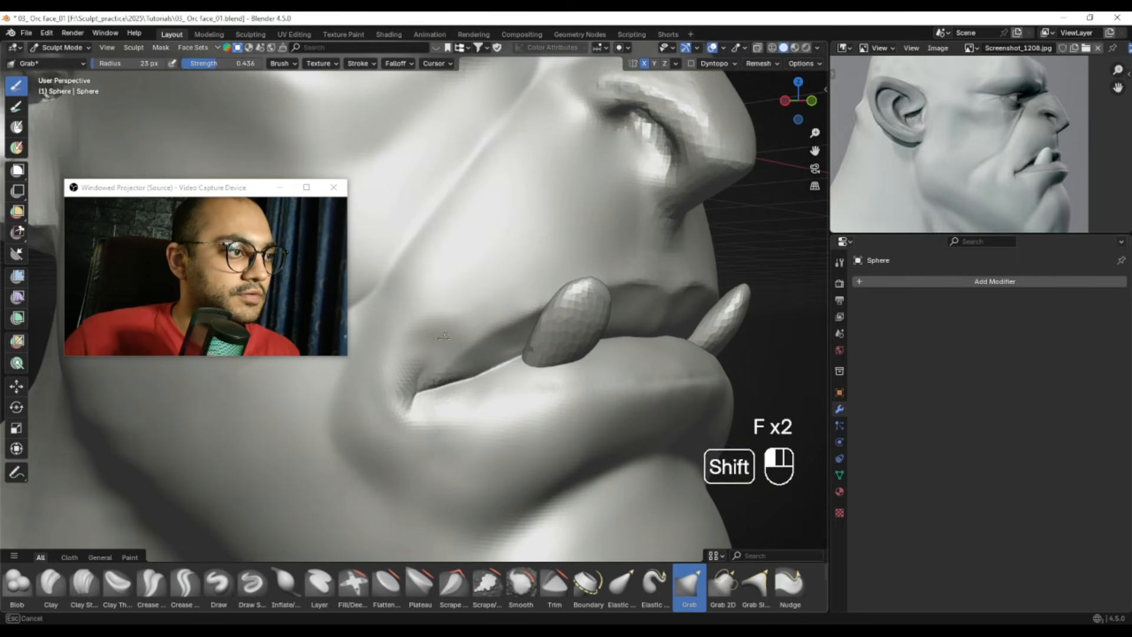
key("ctrl+z")
Build up and blend the fold around the mouth corner with the Clay Strips brush at 34 and 53 px
key("f")
left_click(438, 347)
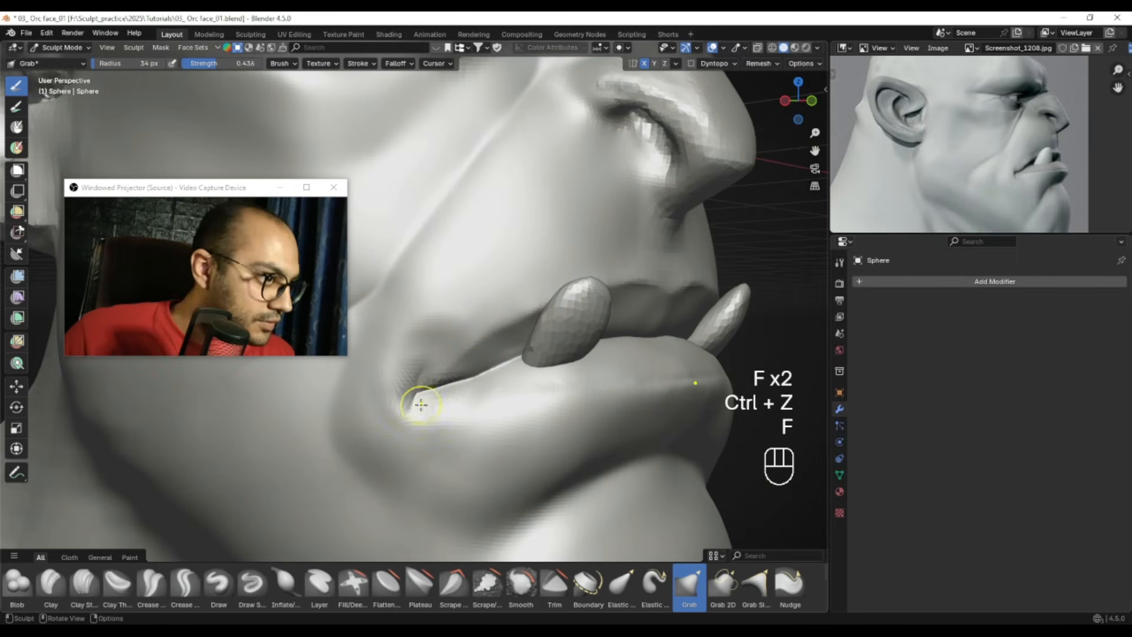
left_click(84, 582)
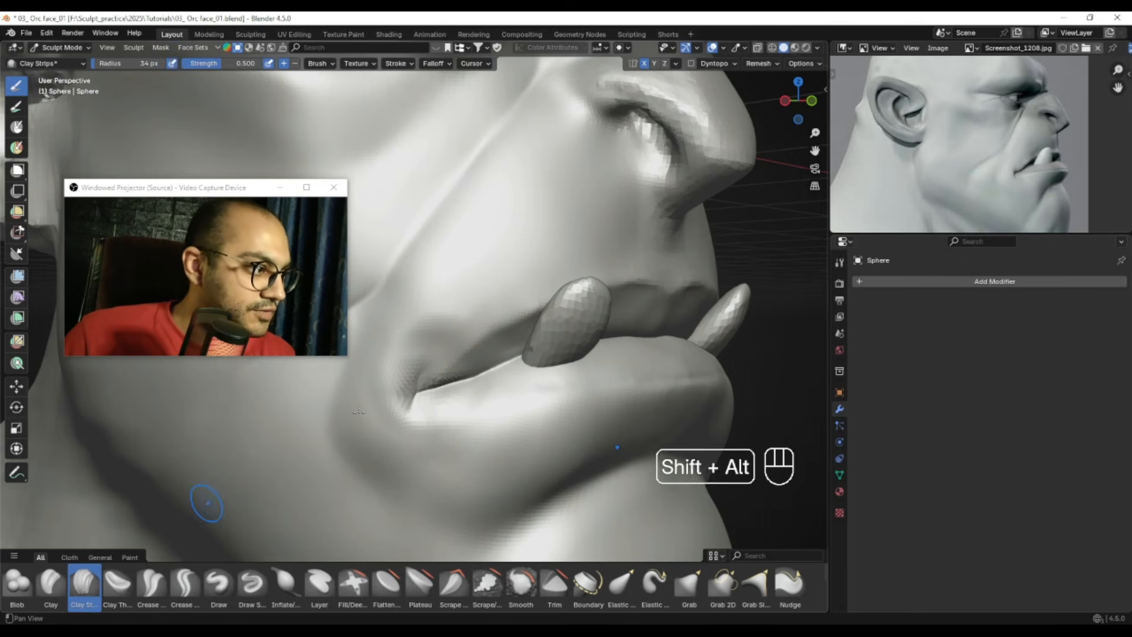
left_click_drag(458, 368, 451, 366, "alt+shift")
key("f")
left_click(432, 362)
middle_click_drag(432, 362, 417, 378)
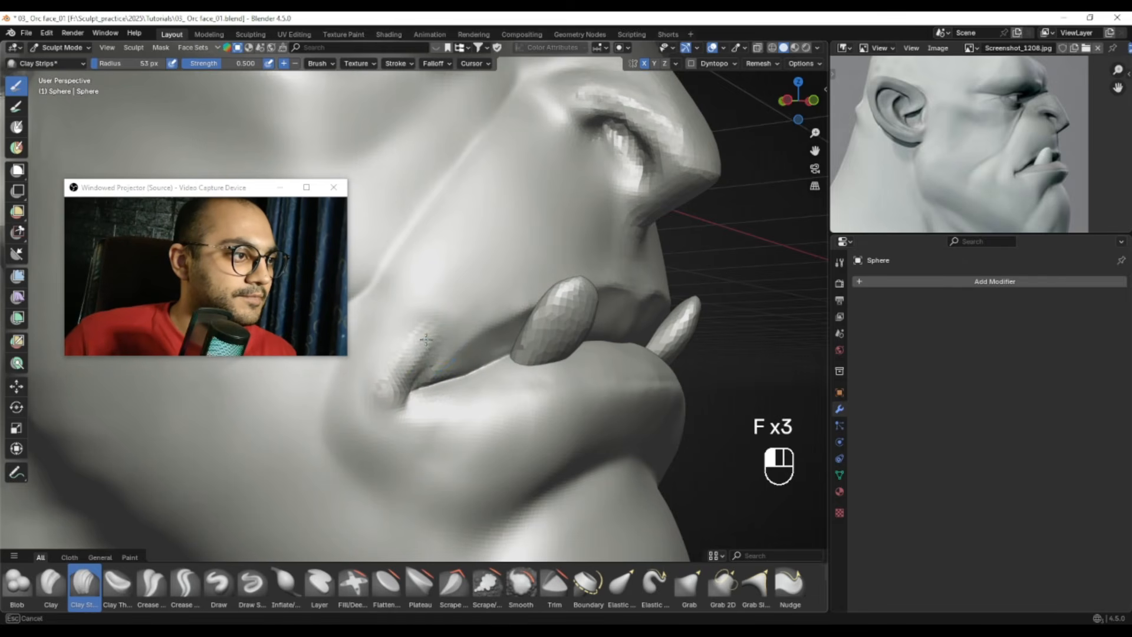
key("f")
left_click(406, 340)
key("f")
left_click(466, 364)
mouse_move(483, 358)
middle_mouse_down()
mouse_move(407, 365)
mouse_move(477, 355)
middle_mouse_up()
Try pulling the lip near the mouth corner with the Grab brush at 87 px, and undo it
key("g")
key("f")
left_click(511, 363)
left_click_drag(467, 374, 468, 377)
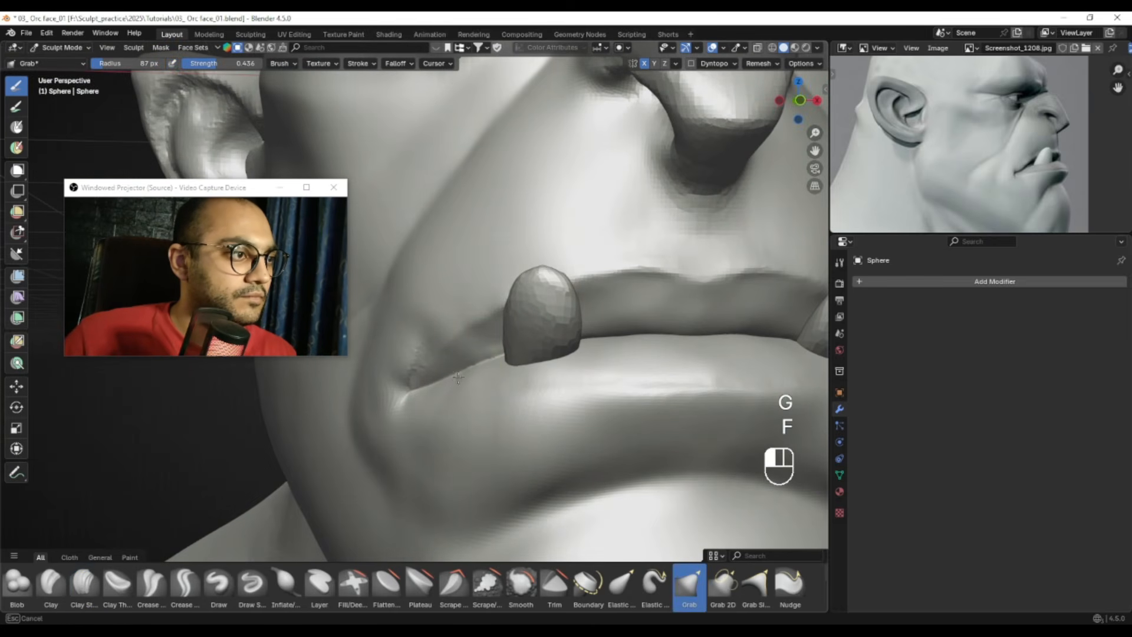
key("ctrl+z")
Resize the Grab brush and pull the lip line between the mouth corner and the tusk into shape
key("f")
left_click(476, 367)
left_click_drag(475, 369, 491, 361)
middle_click_drag(484, 362, 489, 451, "ctrl+alt")
middle_click_drag(422, 401, 469, 395)
middle_click_drag(457, 366, 454, 250, "ctrl")
middle_click_drag(455, 339, 401, 336)
middle_click_drag(401, 336, 440, 287, "shift")
Try adjusting and smoothing the area above the mouth corner at 37 px, and undo the last three strokes
key("f")
left_click(486, 369)
middle_click_drag(483, 368, 534, 346, "alt")
key("f")
key("f")
left_click(543, 342)
left_click_drag(533, 278, 521, 298, "shift")
middle_click_drag(521, 298, 539, 297, "alt")
key("f")
left_click_drag(519, 295, 530, 286, "shift")
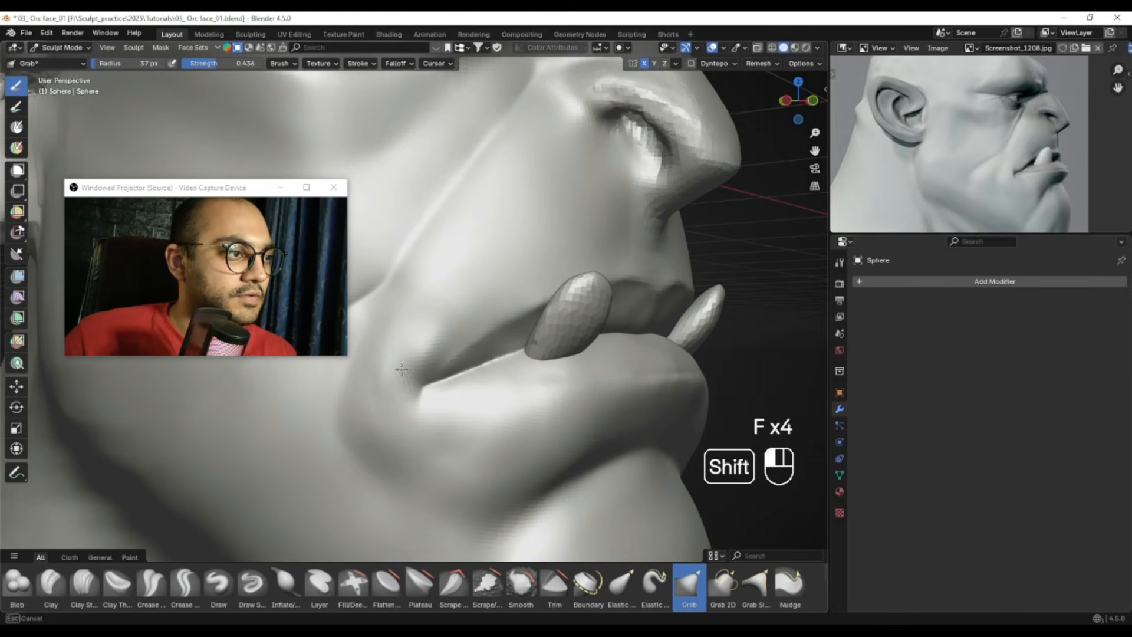
key("ctrl+z")
key("ctrl+z")
key("ctrl+z")
Try another pull on the mouth corner, undo it, and resize the Grab brush to 62 px
key("f")
key("f")
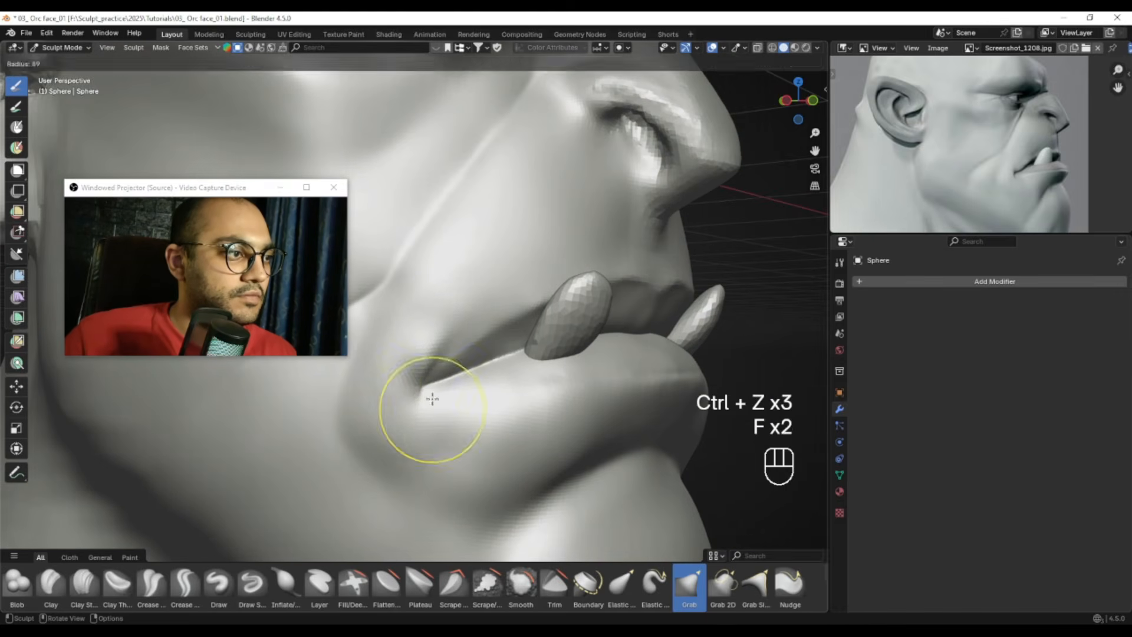
left_click(409, 387)
key("ctrl+z")
key("f")
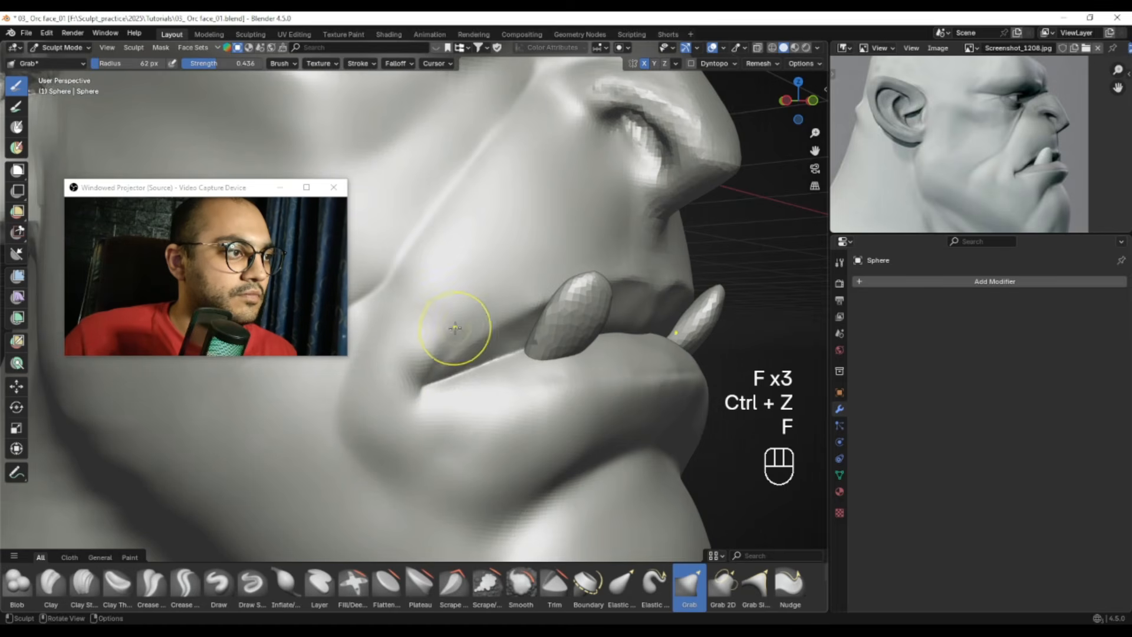
middle_click_drag(513, 259, 519, 361)
left_click_drag(519, 361, 506, 319, "ctrl+alt")
Switch to Object Mode with the head deselected, and enable viewport shadows at about 0.625 with an adjusted light direction
key("ctrl+Tab")
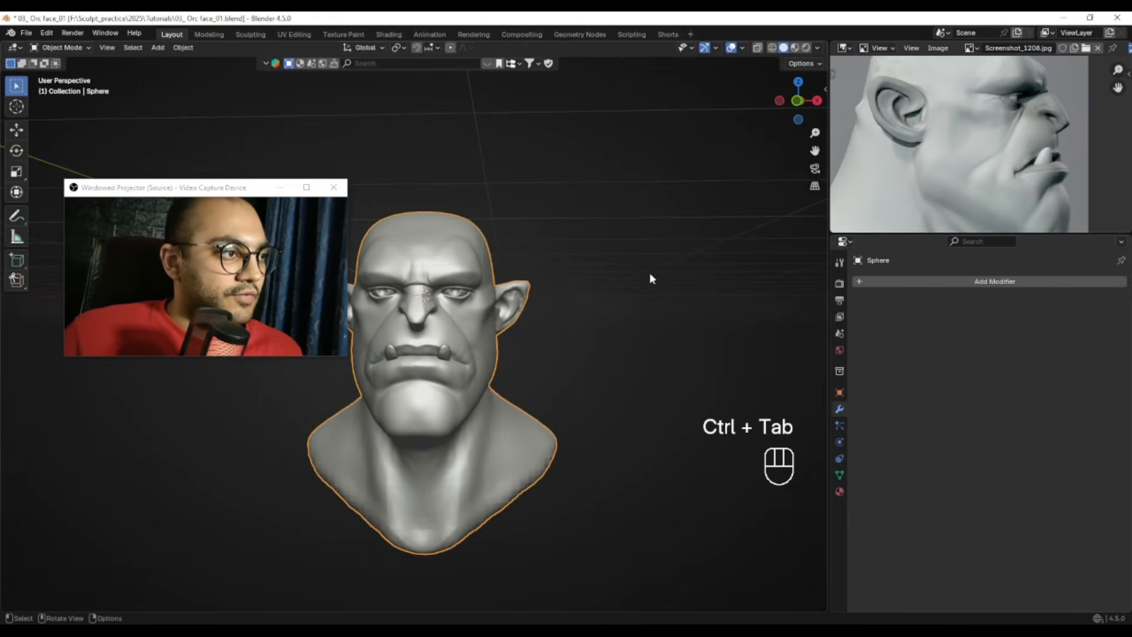
left_click(653, 272)
left_click_drag(611, 228, 636, 232, "alt+shift")
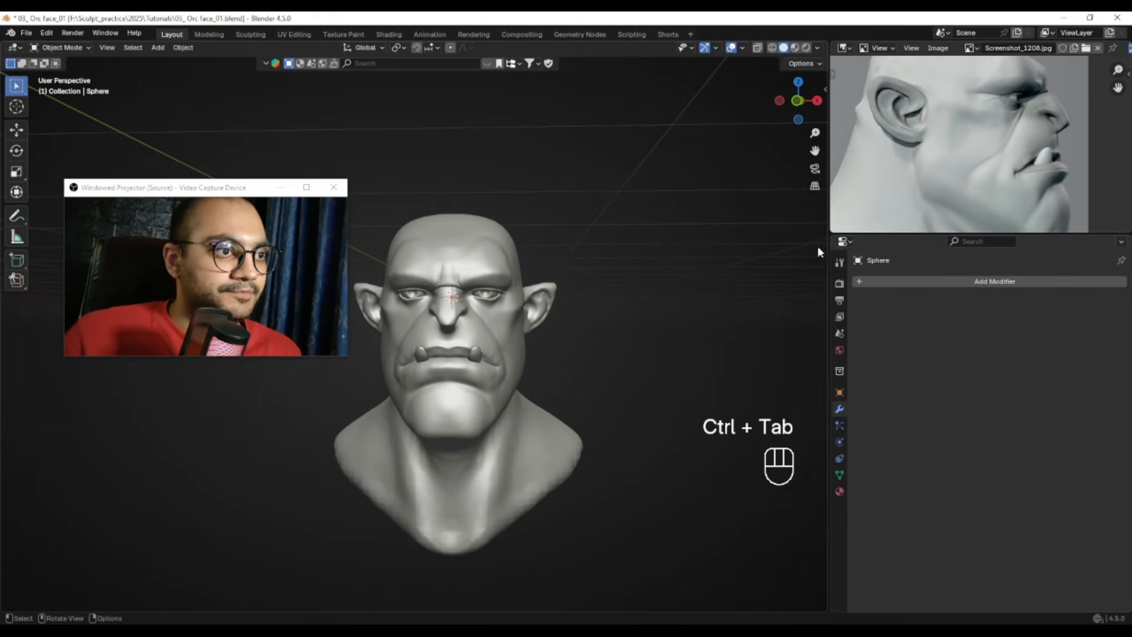
left_click(819, 47)
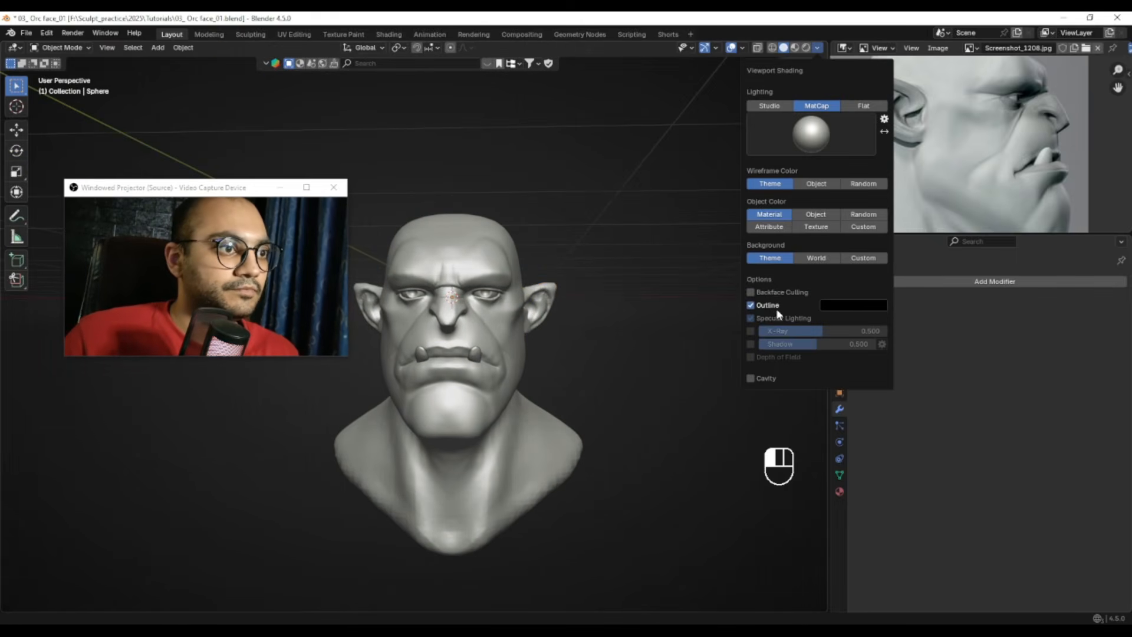
left_click(751, 345)
left_click_drag(841, 344, 845, 344)
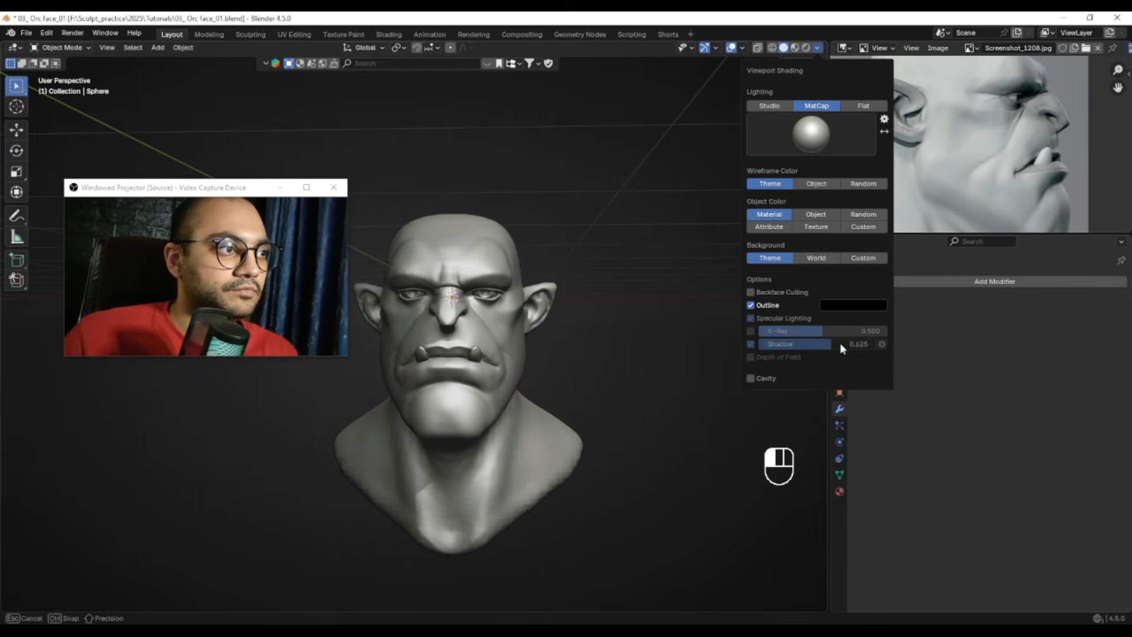
left_click(882, 344)
left_click_drag(876, 390, 863, 367)
Save the file and bring the orc's front view into sight in the reference image
scroll(578, 351, "up", 1)
left_click_drag(575, 351, 637, 345, "alt")
key("ctrl+s")
left_click_drag(973, 177, 913, 182, "alt")
left_click_drag(996, 123, 928, 173, "ctrl+alt")
left_click_drag(928, 172, 962, 159, "alt")
Enter Sculpt Mode on the eyeball, paint a black iris with the Paint Blend brush at 52 px, and soften it
mouse_move(573, 316)
left_mouse_down("alt")
mouse_move(519, 303)
mouse_move(575, 314)
mouse_move(495, 267)
left_mouse_up("alt")
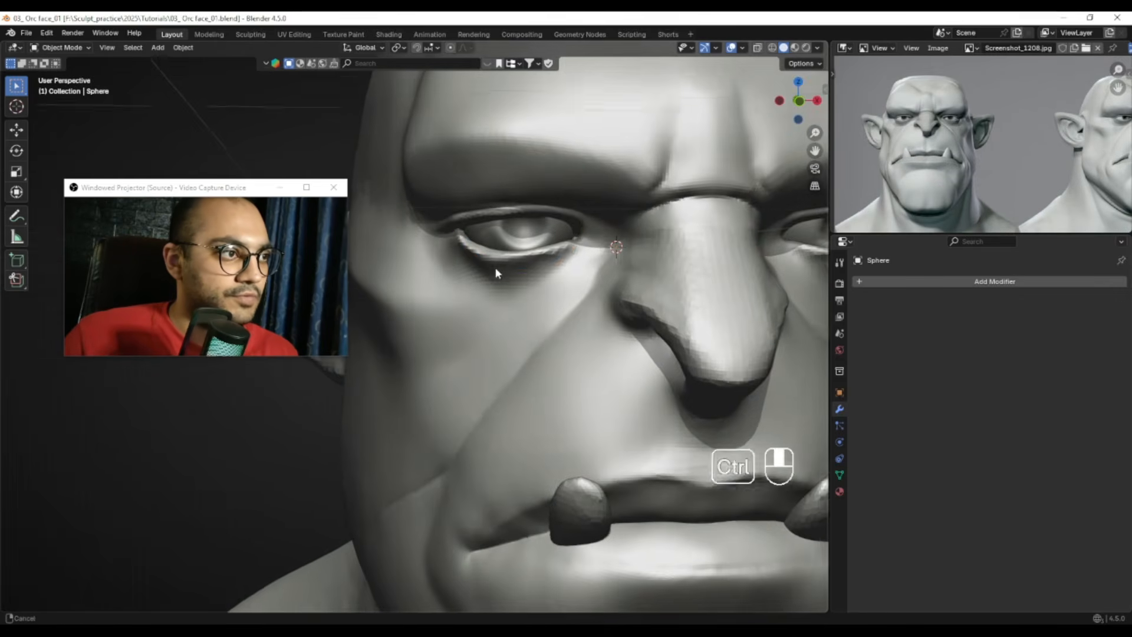
key("ctrl+Tab")
mouse_move(518, 214)
left_mouse_down("alt+shift")
mouse_move(558, 278)
mouse_move(508, 334)
left_mouse_up("alt+shift")
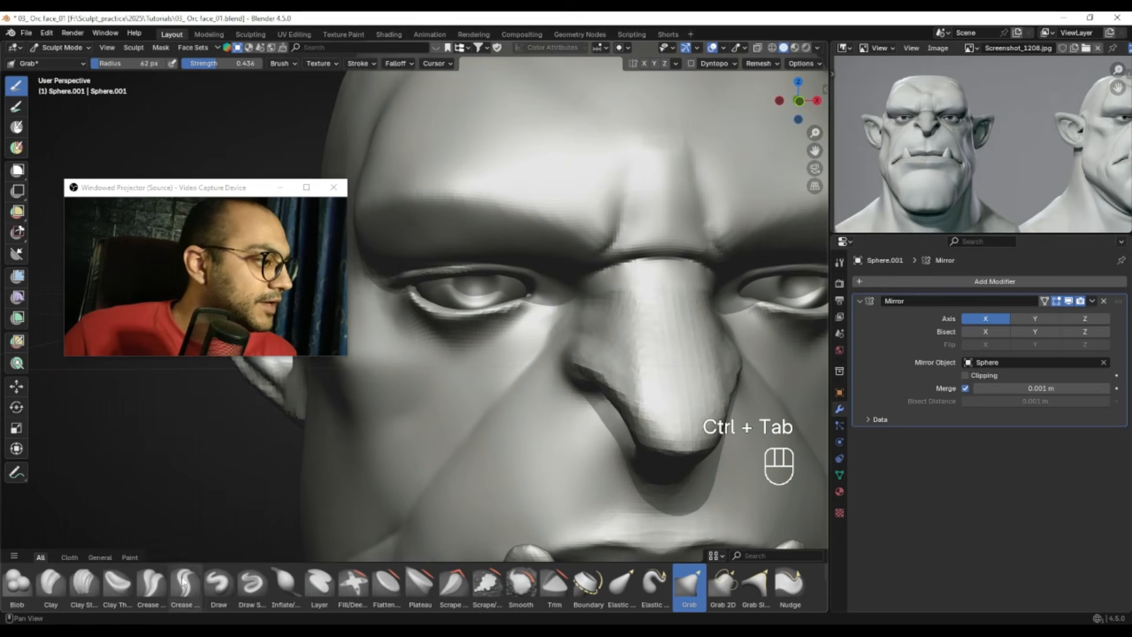
left_click(130, 558)
left_click(152, 584)
mouse_move(455, 309)
left_mouse_down("ctrl+alt")
mouse_move(493, 253)
mouse_move(485, 270)
mouse_move(508, 293)
mouse_move(498, 267)
mouse_move(538, 276)
left_mouse_up("ctrl+alt")
key("f")
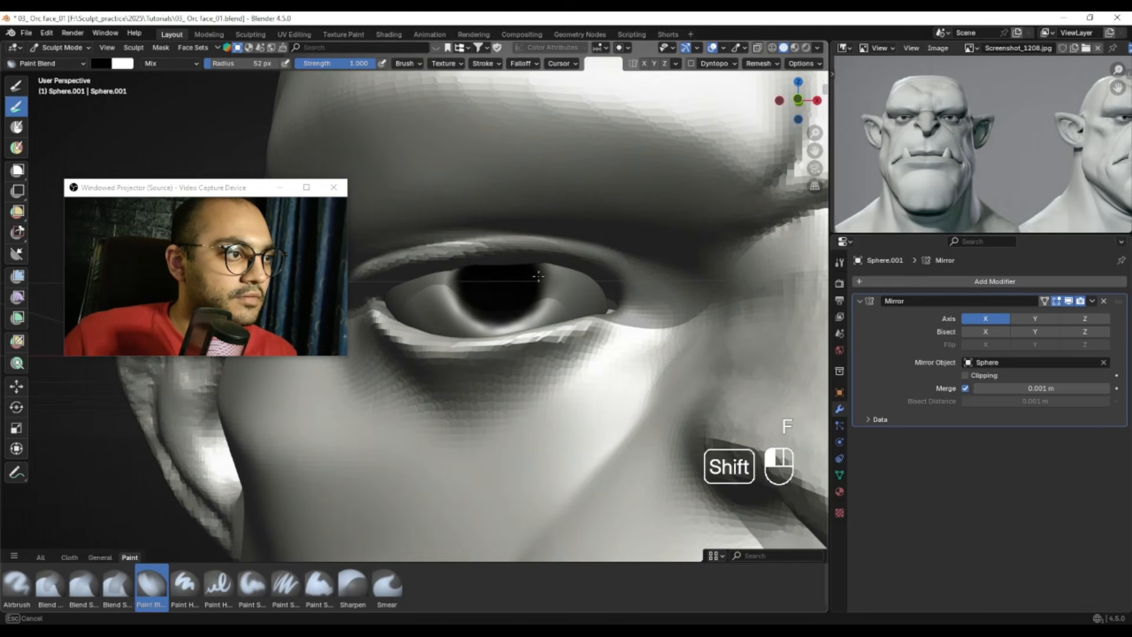
Switch sculpting to the head and set the paint colour to a near-white tone
mouse_move(491, 274)
middle_mouse_down("ctrl")
mouse_move(519, 307)
mouse_move(506, 324)
middle_mouse_up("ctrl")
key("alt+q")
left_click_drag(506, 324, 505, 334, "alt")
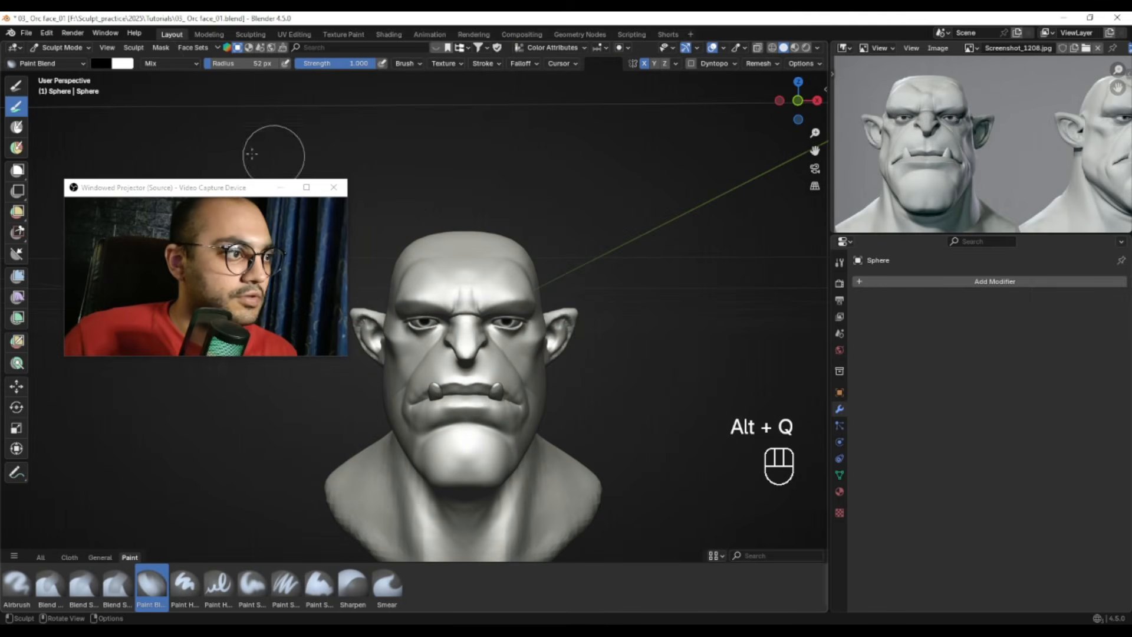
left_click(105, 64)
key("shift+x")
left_click_drag(463, 275, 448, 239, "alt+shift")
left_click_drag(448, 239, 400, 284, "ctrl+alt")
left_click(102, 65)
left_click_drag(198, 80, 198, 90)
Paint around the eye with the Paint Blend brush at 45 px and blur the strokes into the skin
mouse_move(501, 278)
left_mouse_down("alt")
mouse_move(531, 283)
mouse_move(549, 253)
left_mouse_up("alt")
left_click_drag(614, 283, 587, 299, "alt+shift")
key("f")
left_click(575, 259)
left_click_drag(538, 250, 521, 271, "ctrl+alt")
key("f")
left_click(534, 278)
key("f")
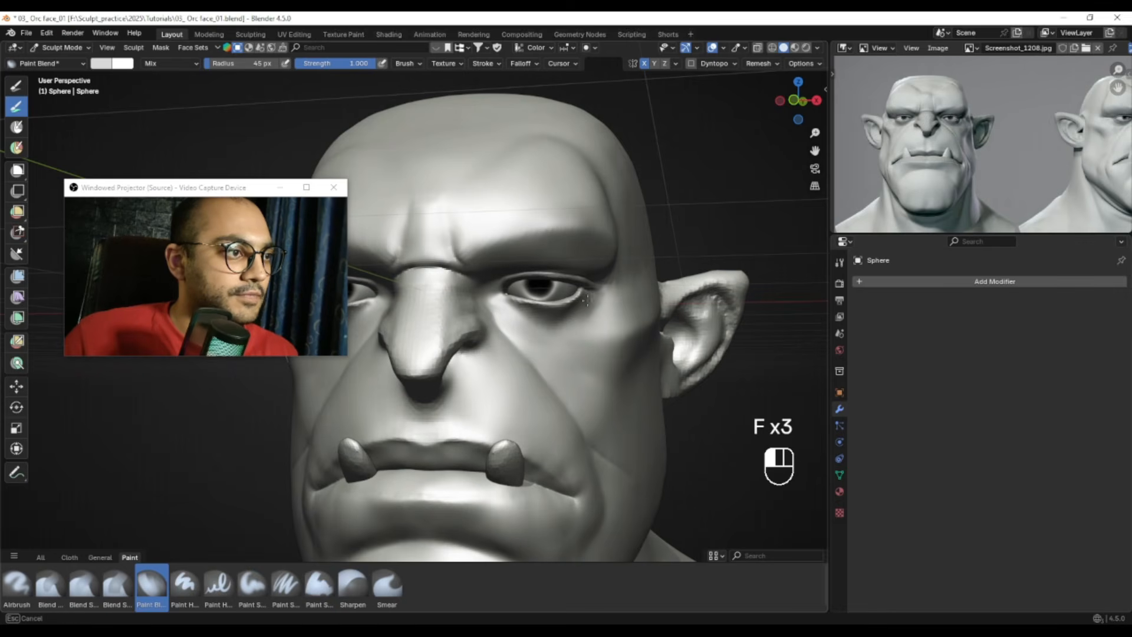
left_click_drag(523, 298, 565, 307)
mouse_move(566, 310)
left_mouse_down("shift")
mouse_move(581, 304)
mouse_move(558, 313)
mouse_move(575, 348)
left_mouse_up("shift")
Paint along the lips with the Paint Blend brush starting at 21 px, and blend the colour with larger strokes
mouse_move(554, 336)
left_mouse_down("ctrl+alt")
mouse_move(484, 377)
mouse_move(501, 316)
left_mouse_up("ctrl+alt")
left_click_drag(463, 345, 491, 348, "alt")
key("f")
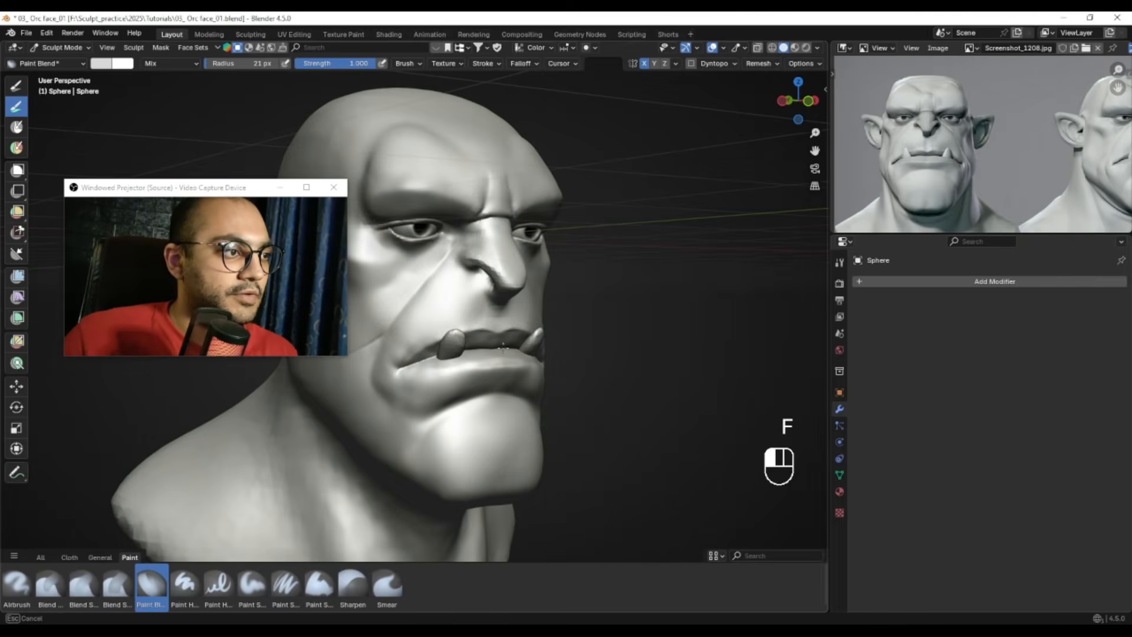
key("f")
key("f")
left_click_drag(533, 354, 484, 348, "shift")
left_click_drag(501, 321, 479, 348, "ctrl+alt")
left_click_drag(479, 348, 475, 327, "ctrl+alt")
left_click_drag(476, 326, 483, 324, "alt")
key("alt+q")
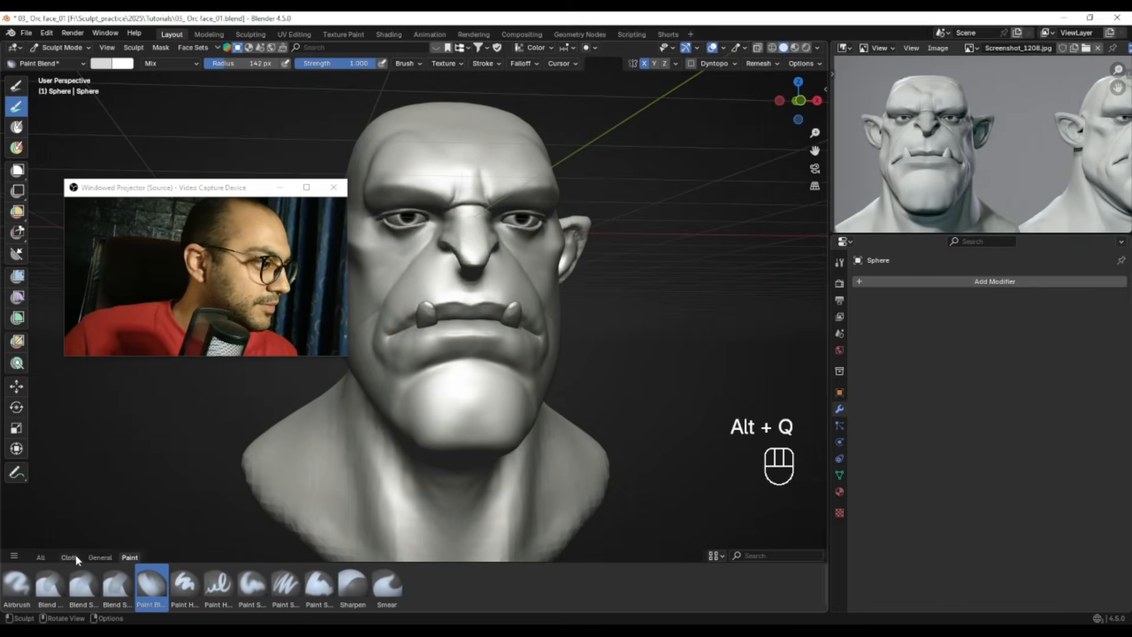
Show all brushes in an enlarged two-row brush shelf and choose the Pinch/Magnify brush
left_click(42, 558)
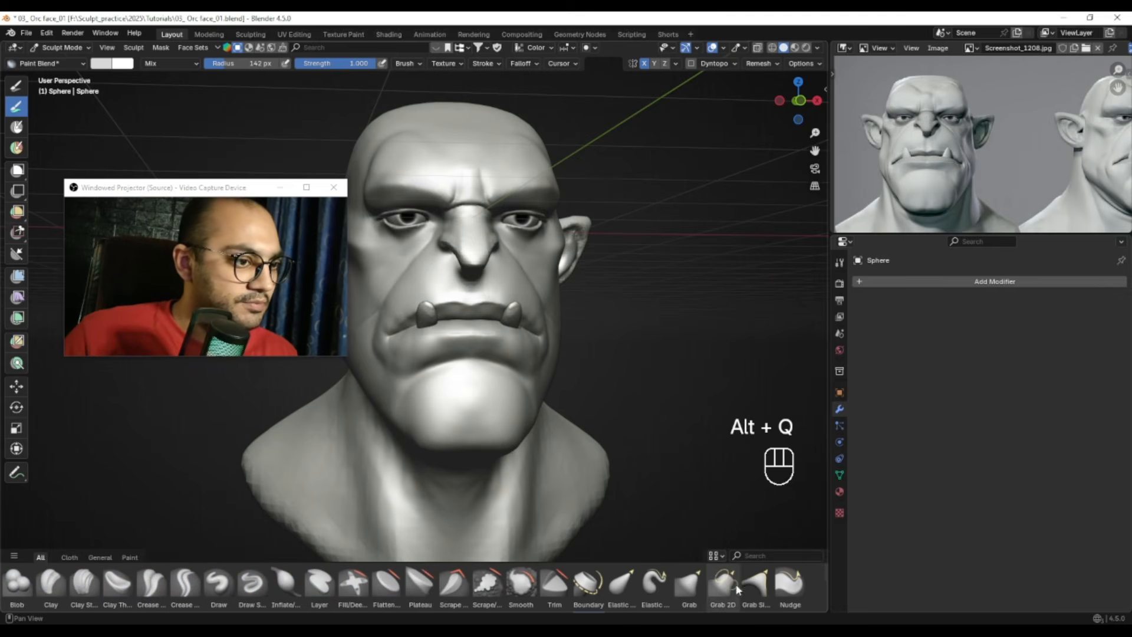
scroll(660, 575, "down", 2)
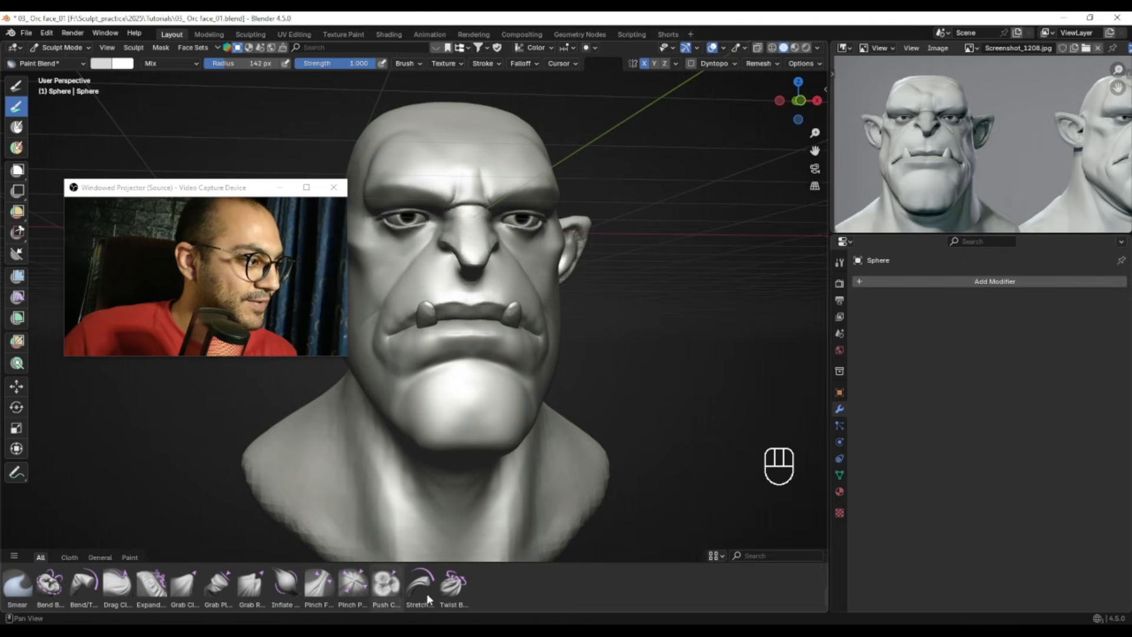
left_click_drag(529, 561, 538, 499)
scroll(449, 608, "up", 2)
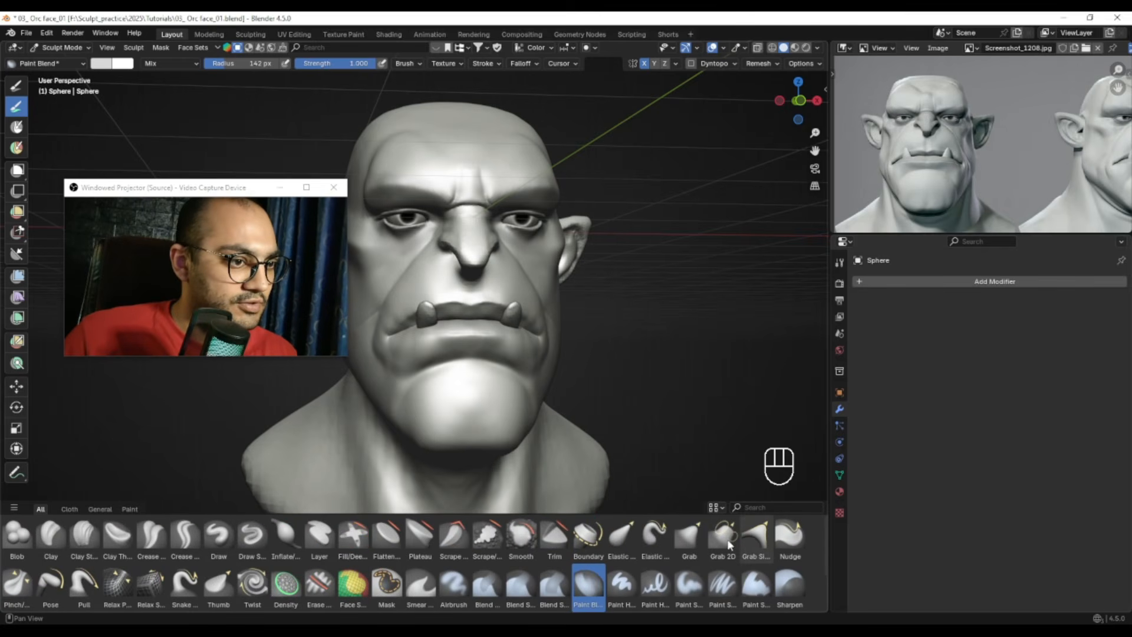
left_click(17, 584)
Pinch the lip line near the tusks with the Pinch/Magnify brush to sharpen it
left_click_drag(409, 324, 486, 314, "alt")
key("f")
left_click(516, 322)
left_click_drag(407, 339, 460, 336, "alt")
key("f")
left_click(499, 319)
mouse_move(393, 339)
left_mouse_down("alt")
mouse_move(412, 336)
mouse_move(378, 341)
mouse_move(393, 322)
mouse_move(412, 358)
mouse_move(447, 359)
mouse_move(413, 360)
mouse_move(431, 360)
left_mouse_up("alt")
Tighten the crease around the mouth corner with the Pinch/Magnify brush down to 26 px, undo one stroke, and smooth the area
key("f")
left_click(396, 318)
key("f")
key("f")
key("f")
left_click(410, 355)
key("f")
left_click(436, 359)
key("ctrl+z")
key("f")
left_click(420, 365)
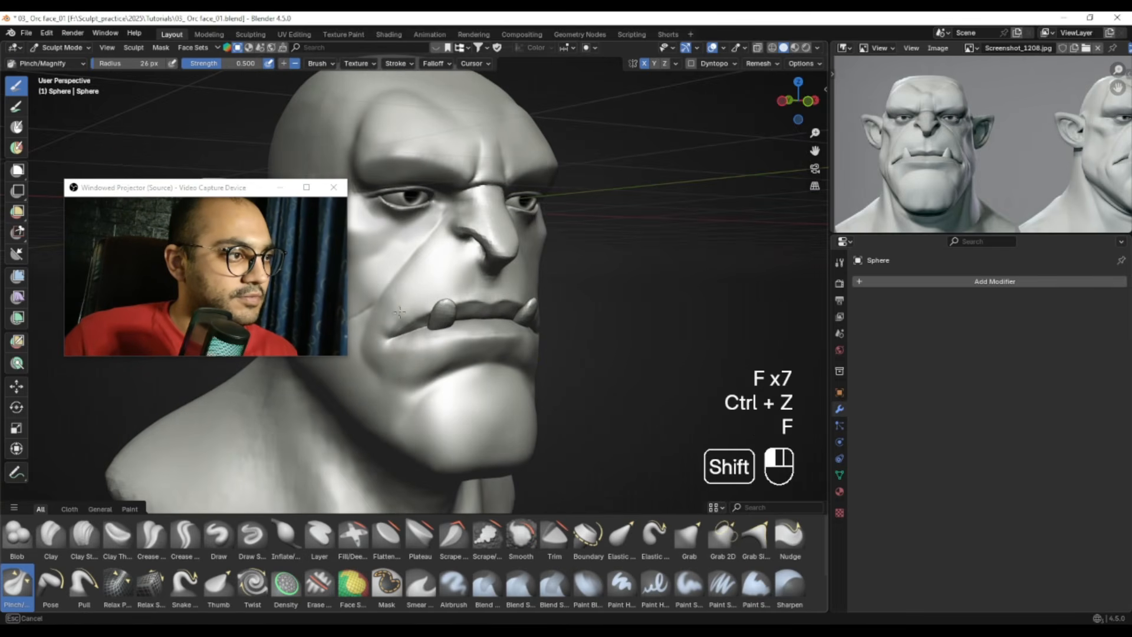
left_click_drag(440, 302, 431, 315, "shift")
Adjust the mouth corner with the Grab brush at 39 px
mouse_move(436, 314)
left_mouse_down("alt")
mouse_move(381, 302)
mouse_move(409, 300)
mouse_move(409, 337)
left_mouse_up("alt")
key("g")
key("f")
key("f")
left_click_drag(409, 337, 412, 358, "ctrl+alt")
key("f")
left_click(417, 311)
left_click_drag(416, 308, 415, 329, "ctrl+alt")
left_click_drag(415, 329, 435, 331, "alt")
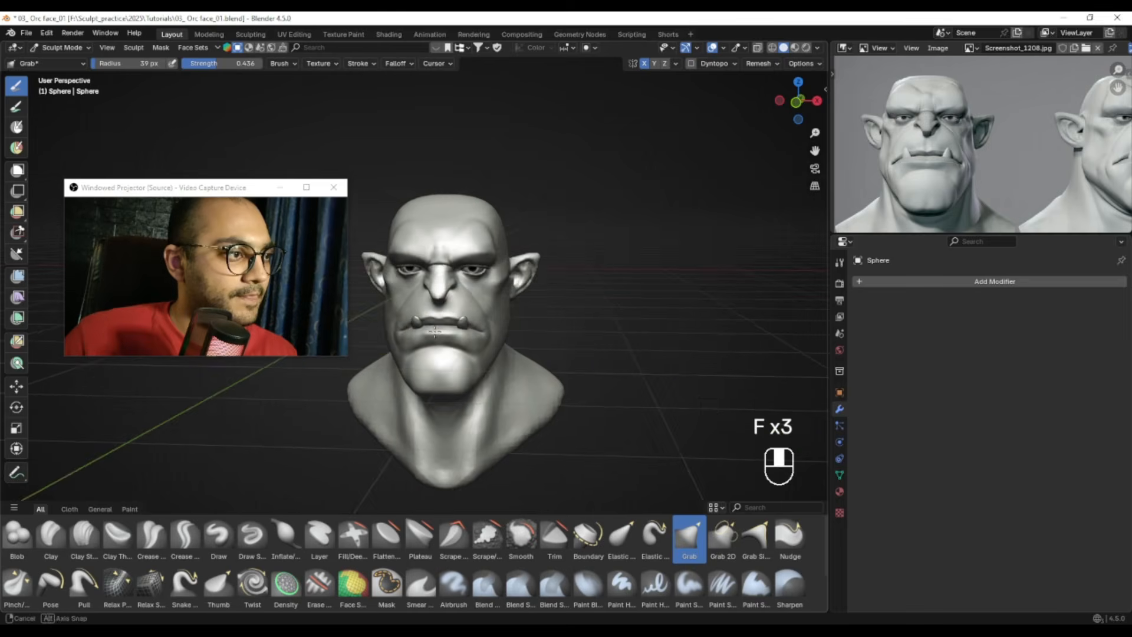
Inspect the deselected bust in Object Mode, reselect the head, and return to Sculpt Mode
key("ctrl+Tab")
left_click(356, 333)
left_click_drag(632, 355, 618, 329, "ctrl+alt")
mouse_move(618, 329)
left_mouse_down("alt")
mouse_move(605, 307)
mouse_move(615, 342)
left_mouse_up("alt")
left_click_drag(616, 342, 604, 316, "alt")
left_click(515, 288)
key("ctrl+Tab")
left_click(508, 338)
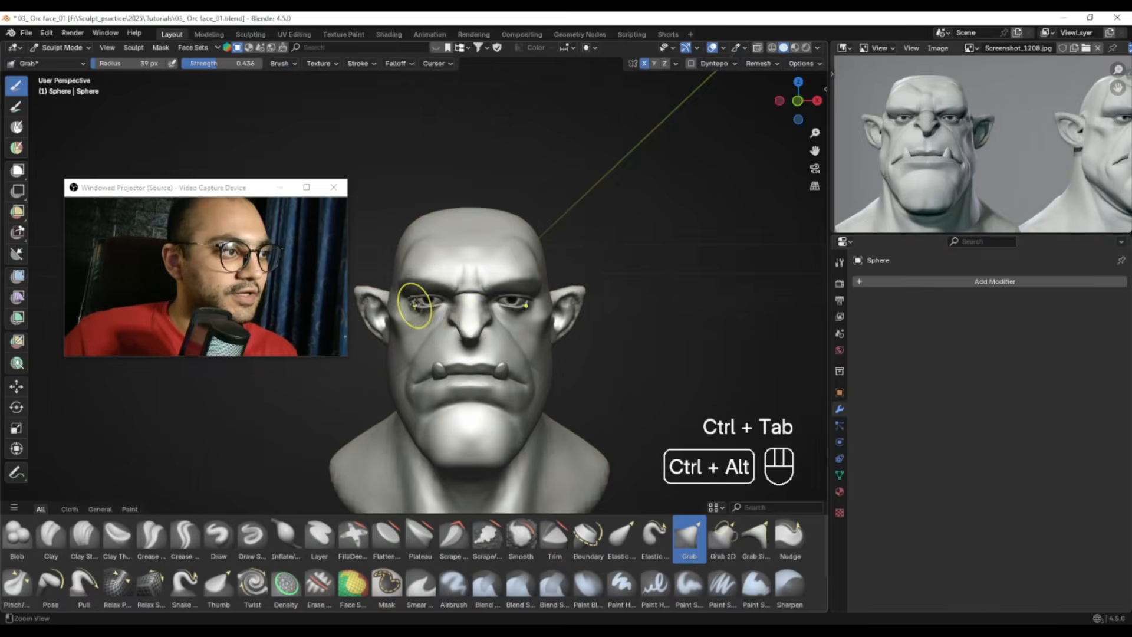
Try reshaping the side of the skull with the Grab brush at 102 and 117 px, and undo the pulls
left_click_drag(415, 309, 418, 331, "ctrl+alt")
left_click_drag(418, 332, 435, 308, "alt")
key("f")
left_click(461, 295)
key("f")
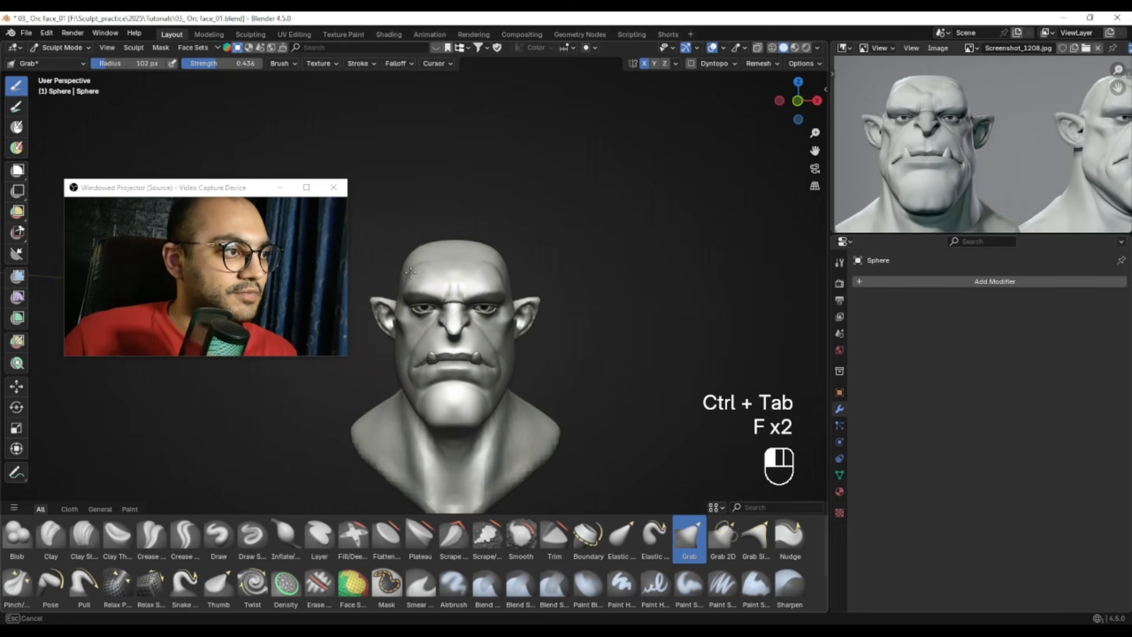
key("ctrl+z")
key("f")
left_click(413, 269)
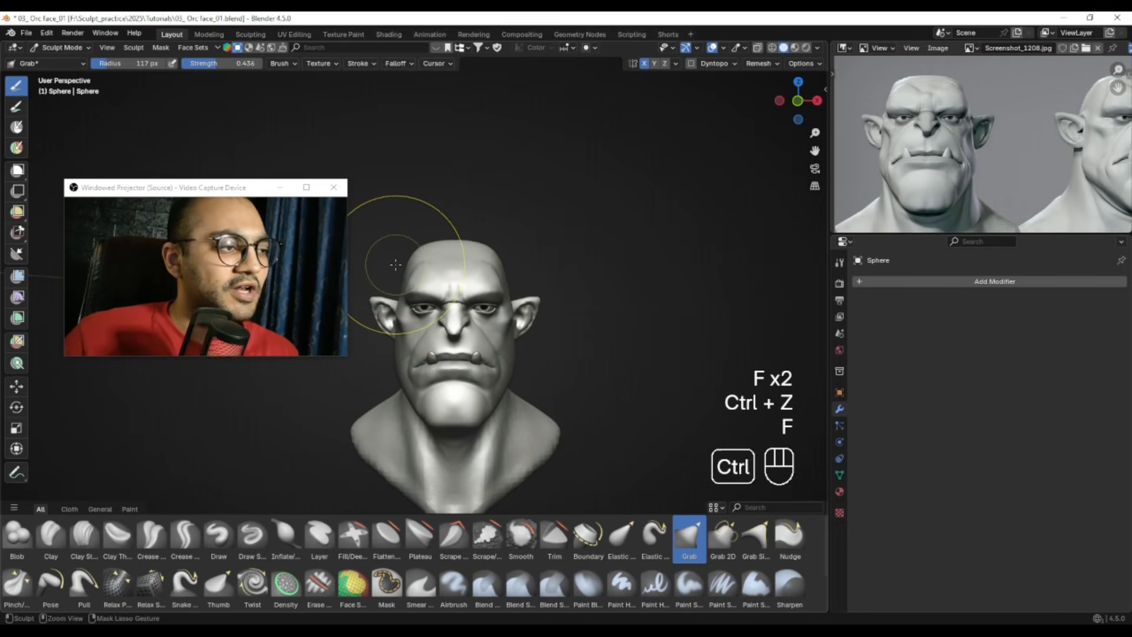
key("ctrl+z")
Try pulling the side of the head in front view with the Grab brush at 93 px, and undo the pull
key("KP_1")
mouse_move(389, 321)
left_mouse_down("ctrl+alt")
mouse_move(384, 295)
mouse_move(386, 313)
left_mouse_up("ctrl+alt")
key("f")
left_click(436, 275)
left_click(411, 261)
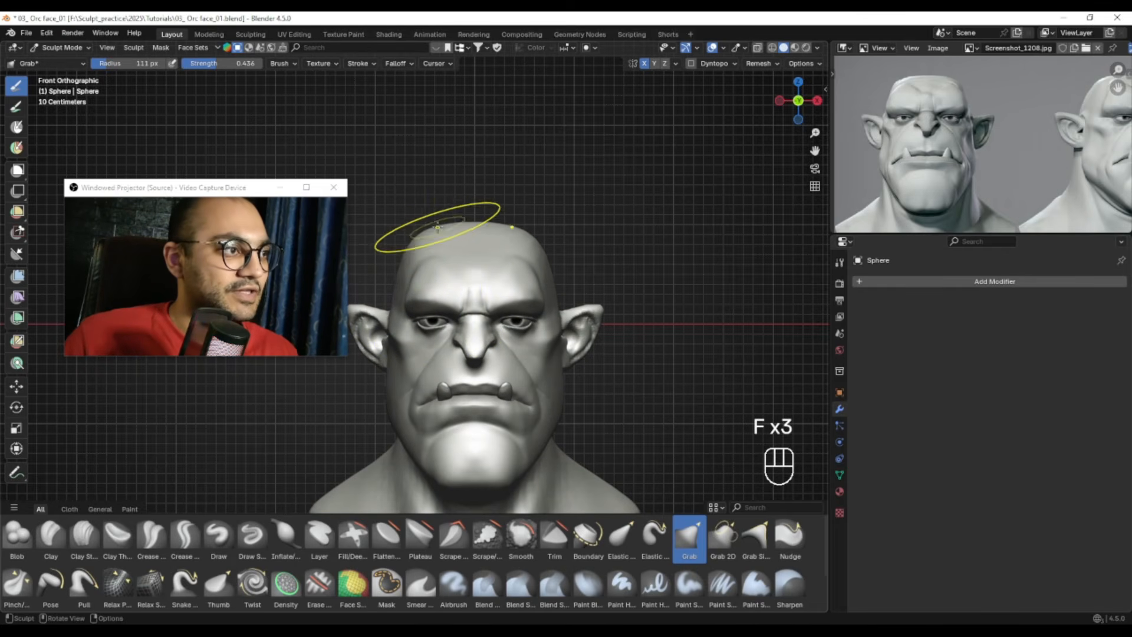
middle_click_drag(453, 227, 453, 242, "ctrl")
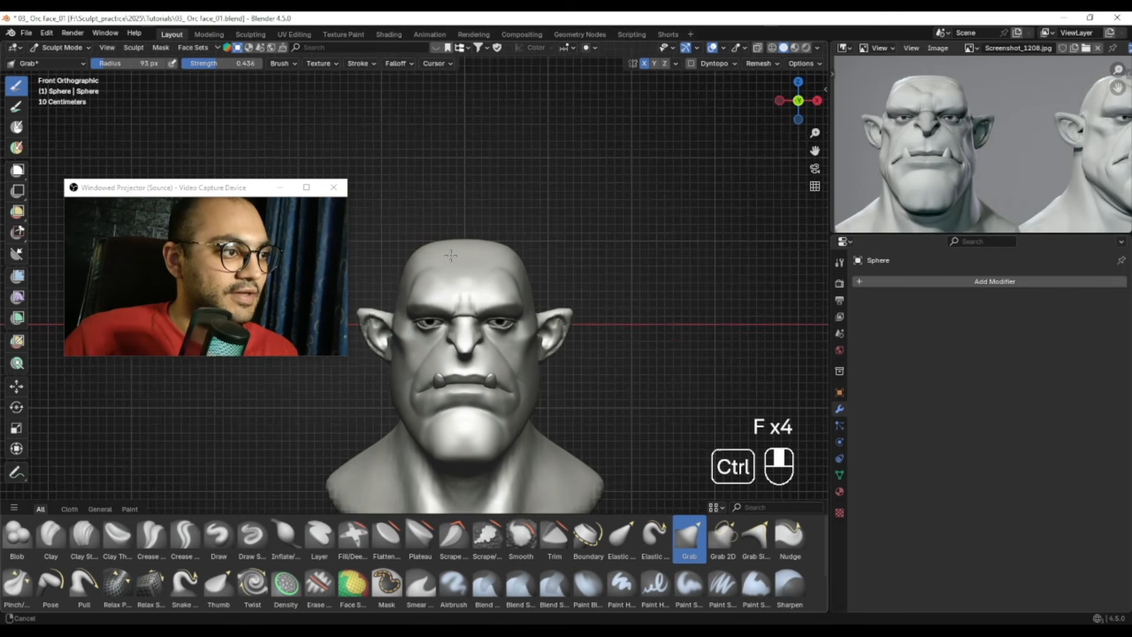
middle_click(442, 254, "alt")
mouse_move(431, 311)
left_mouse_down()
mouse_move(392, 345)
mouse_move(393, 323)
left_mouse_up()
key("ctrl+z")
Try two more Grab pulls on the side of the face with resized brush radii, undoing each one
mouse_move(396, 324)
middle_mouse_down()
mouse_move(445, 331)
mouse_move(383, 342)
mouse_move(426, 343)
mouse_move(411, 341)
middle_mouse_up()
key("f")
left_click(442, 333)
left_click_drag(418, 342, 415, 342)
key("ctrl+z")
key("f")
mouse_move(436, 341)
middle_mouse_down()
mouse_move(479, 343)
mouse_move(431, 346)
middle_mouse_up()
left_click(488, 344)
mouse_move(427, 345)
left_mouse_down()
mouse_move(416, 347)
mouse_move(419, 317)
left_mouse_up()
key("ctrl+z")
Inspect the overall head proportions from several angles and in Object Mode
key("f")
left_click(409, 346)
mouse_move(435, 321)
middle_mouse_down("ctrl+alt")
mouse_move(455, 346)
mouse_move(472, 331)
middle_mouse_up("ctrl+alt")
middle_click_drag(486, 319, 490, 321, "shift")
middle_click_drag(490, 331, 485, 310, "ctrl")
middle_click_drag(484, 302, 486, 304)
key("ctrl+Tab")
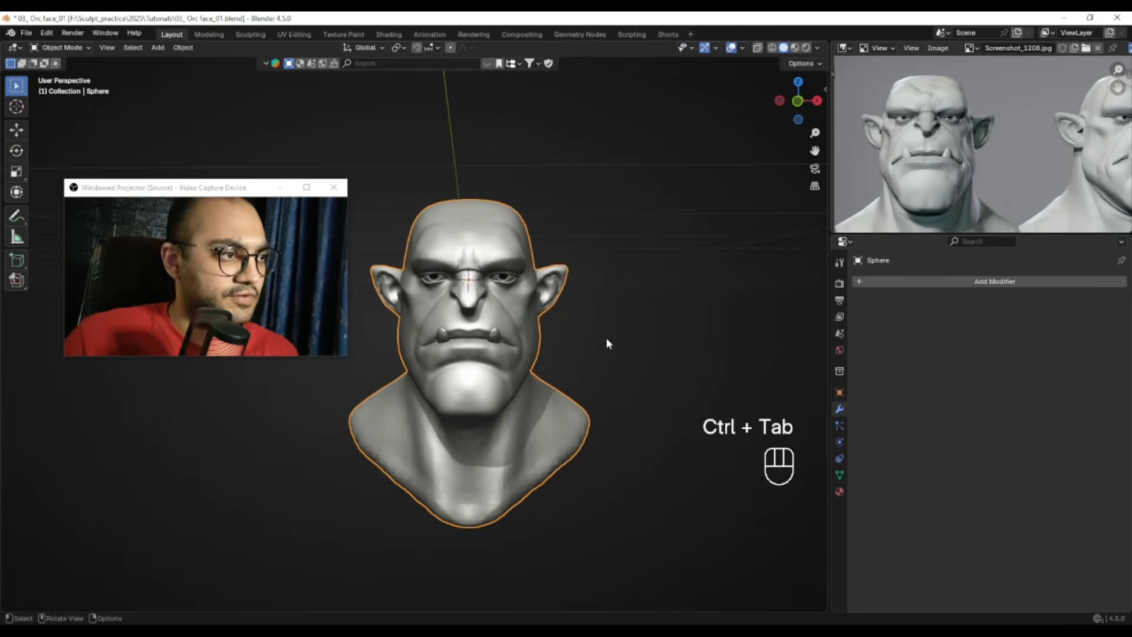
mouse_move(598, 338)
middle_mouse_down("alt")
mouse_move(525, 333)
mouse_move(594, 333)
mouse_move(523, 343)
mouse_move(519, 324)
mouse_move(555, 334)
middle_mouse_up("alt")
Return to Sculpt Mode and set the Grab brush radius to 25 px
key("ctrl+Tab")
key("f")
left_click(487, 325)
key("f")
left_click(483, 320)
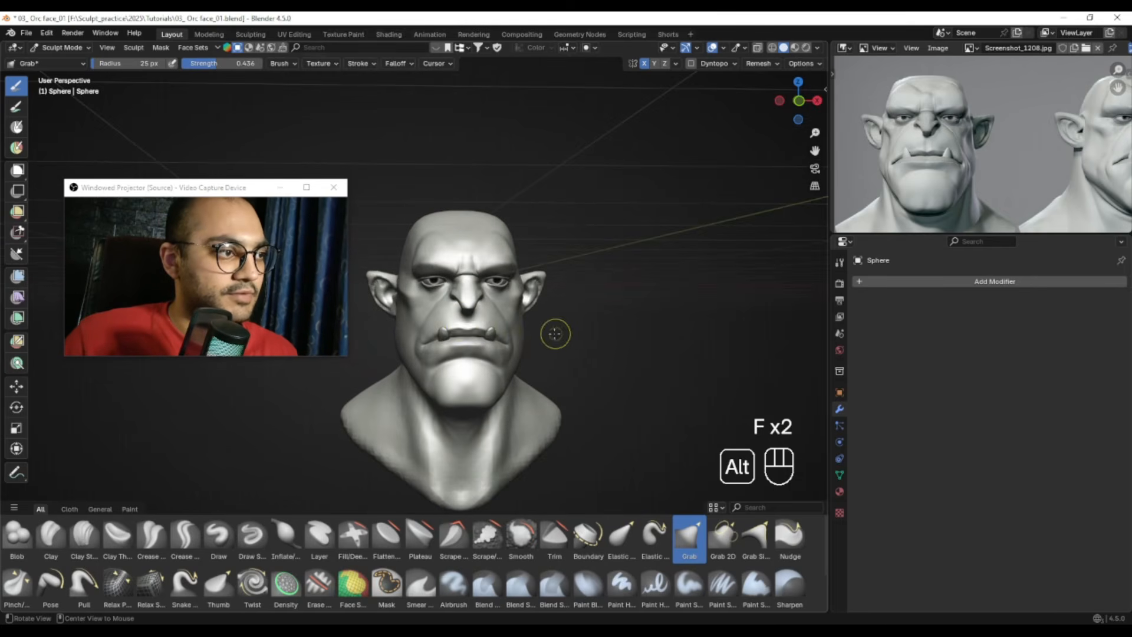
middle_click_drag(465, 315, 474, 314, "alt")
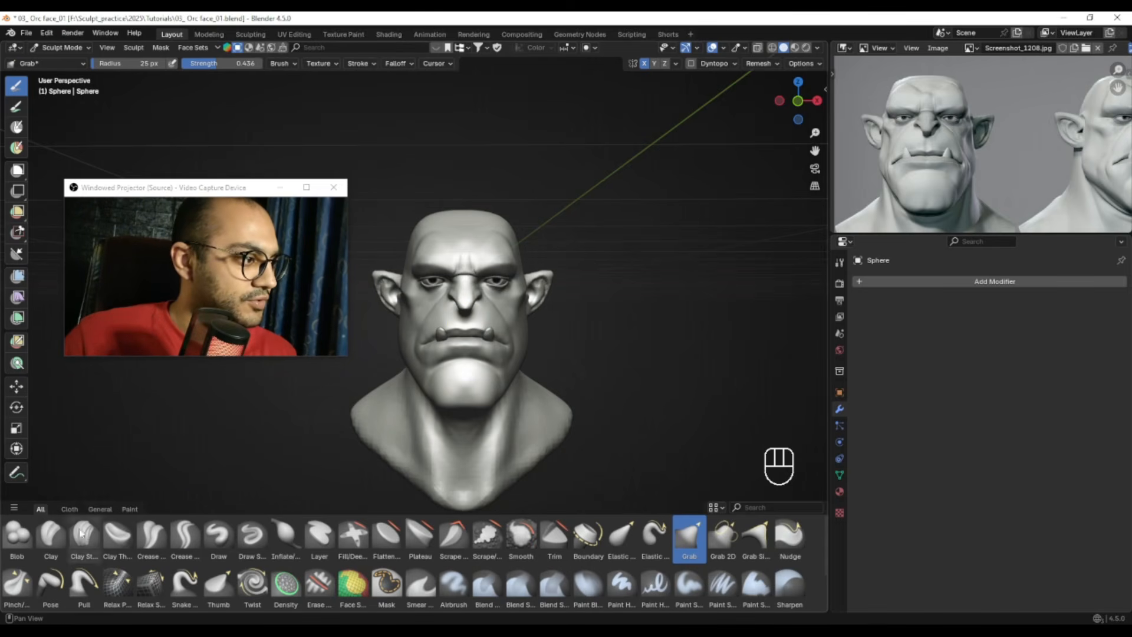
middle_click_drag(118, 579, 193, 572, "alt")
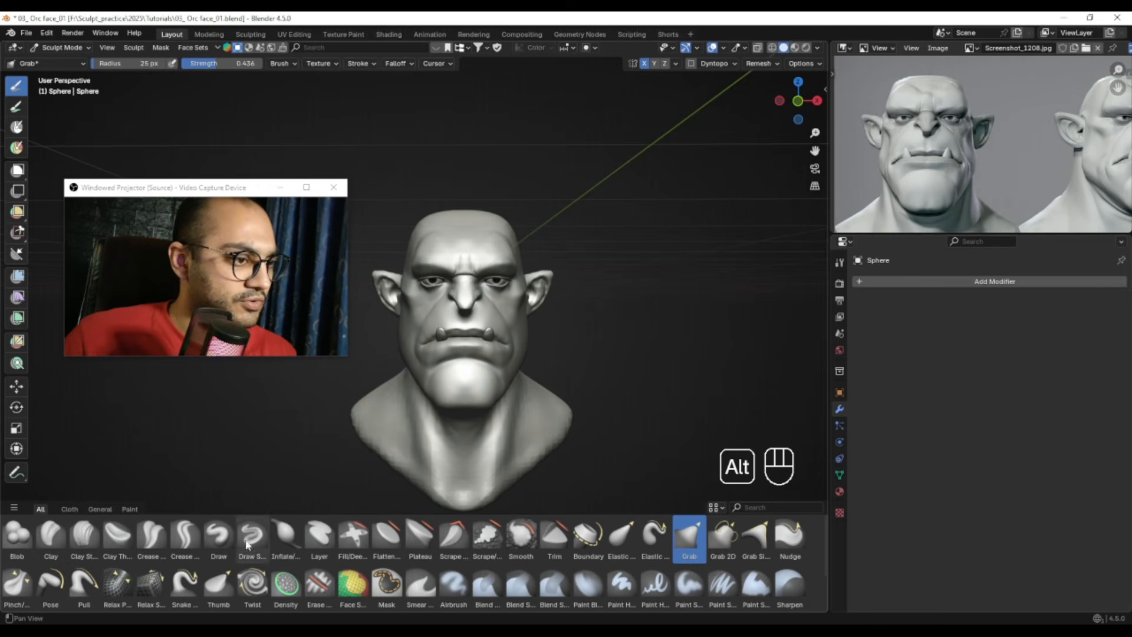
Switch to the Draw brush, try one subtractive stroke on the cheek, and undo it
left_click(219, 535)
middle_click_drag(443, 405, 451, 329, "alt")
key("f")
left_click(460, 326)
left_click_drag(461, 325, 460, 319, "ctrl")
key("ctrl+z")
Set the brush radius to 26 px and smooth the cheek below the cheekbone
key("f")
left_click(456, 319)
middle_click_drag(450, 341, 485, 323, "alt")
key("f")
left_click(482, 324)
left_click_drag(482, 324, 482, 324, "shift")
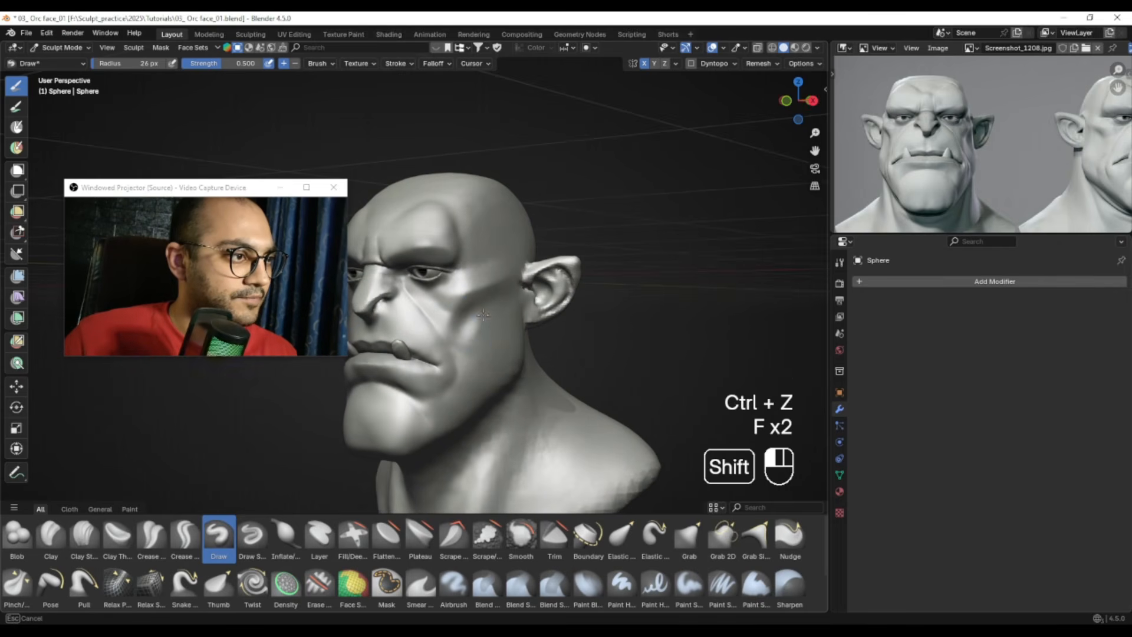
Resize the brush and smooth the cheek surface further, working from several angles
middle_click_drag(467, 336, 519, 342, "alt")
left_click_drag(493, 354, 489, 333, "ctrl+alt")
key("f")
left_click(492, 329)
left_click_drag(489, 334, 473, 341, "alt")
key("f")
key("f")
left_click(474, 364)
left_click_drag(474, 334, 475, 330, "shift")
left_click_drag(475, 330, 510, 328, "alt")
mouse_move(495, 328)
left_mouse_down("ctrl+alt")
mouse_move(466, 350)
mouse_move(488, 354)
mouse_move(482, 328)
left_mouse_up("ctrl+alt")
Deselect the bust in Object Mode and examine the face from the front
key("ctrl+Tab")
left_click(384, 328)
left_click(604, 334)
mouse_move(604, 334)
left_mouse_down("alt+shift")
mouse_move(614, 332)
mouse_move(595, 325)
mouse_move(627, 308)
mouse_move(625, 328)
left_mouse_up("alt+shift")
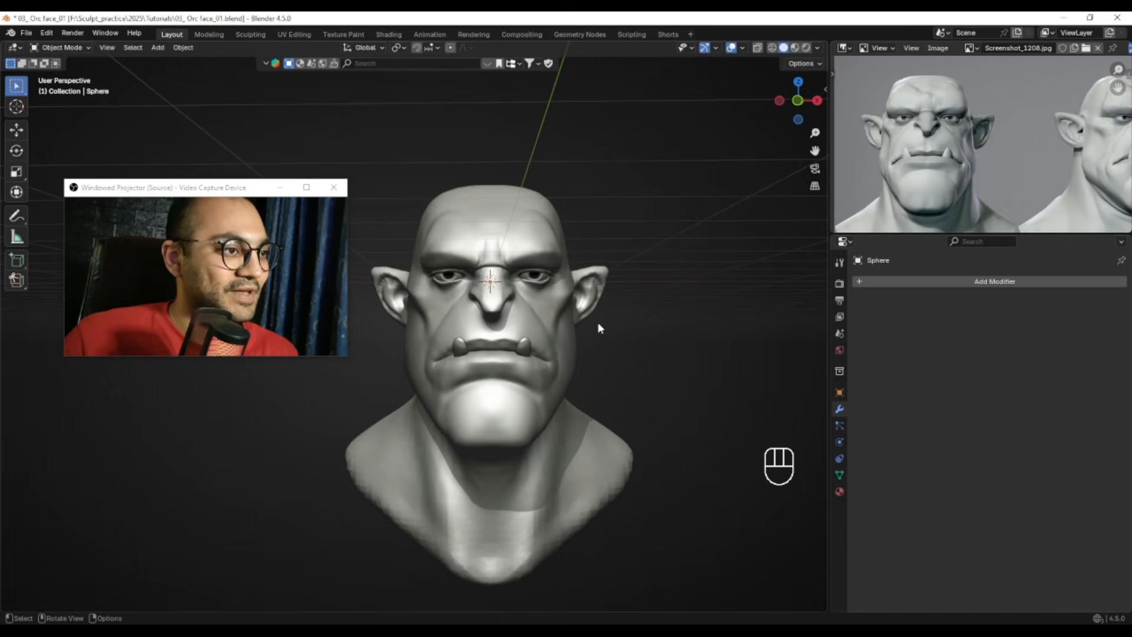